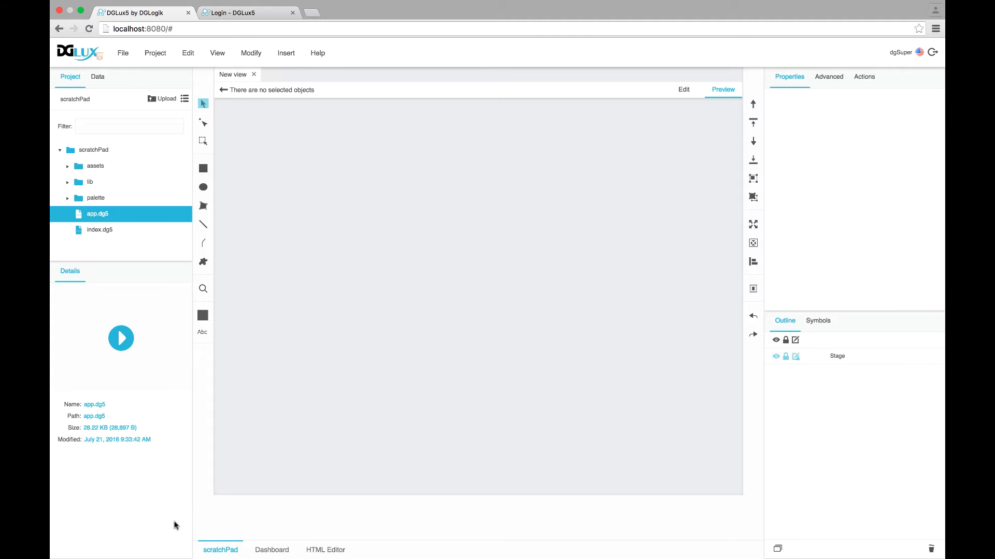
Open app.dg5 and launch its live viewer in a new browser tab via Preview > Open Viewer Link
double_click(109, 219)
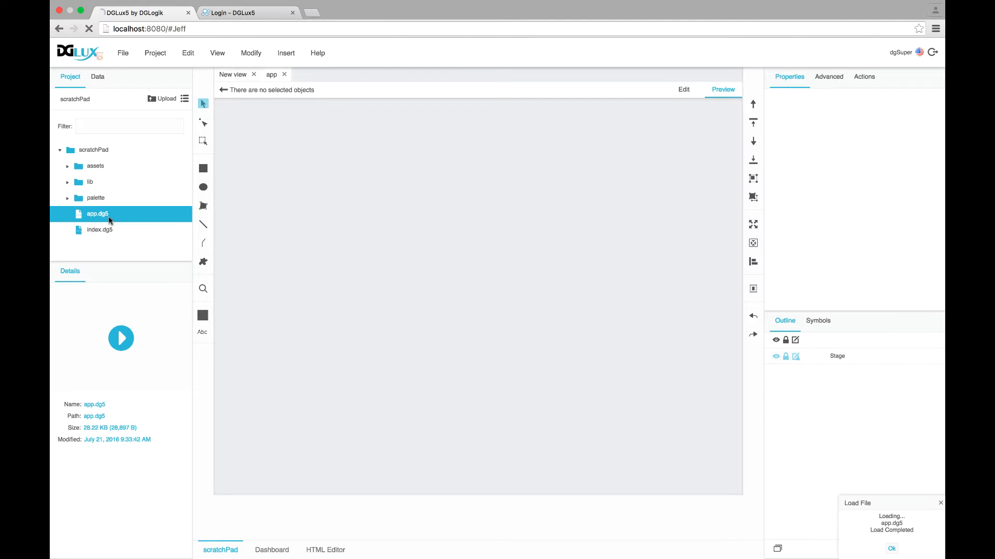
left_click(725, 90)
left_click(774, 92)
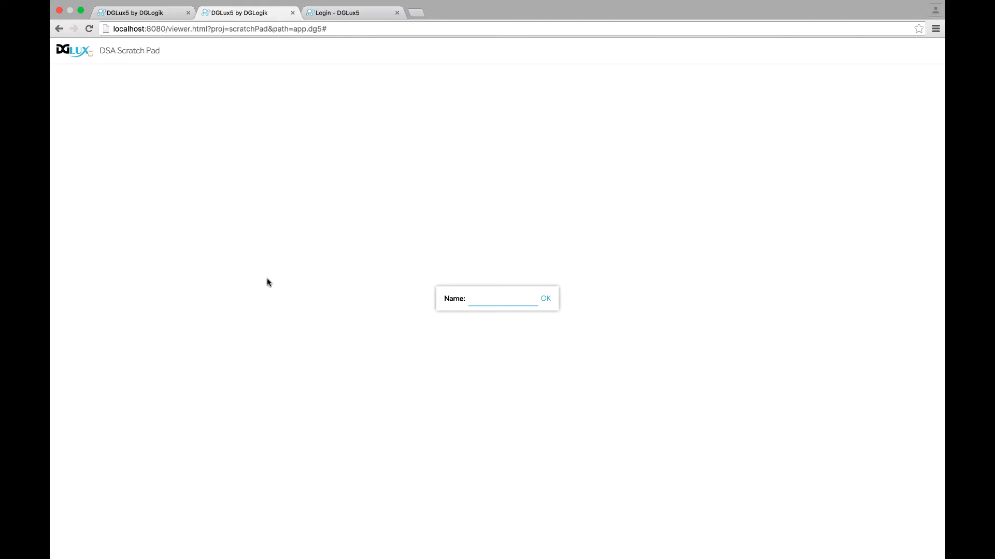
Enter a user's name in the Name prompt and load that user's notes
left_click(490, 300)
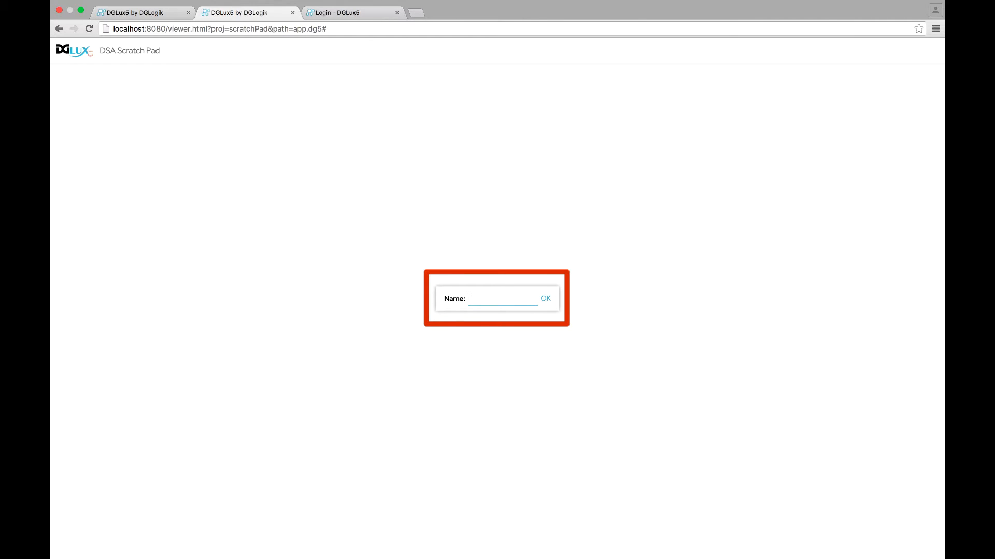
type("Celeste")
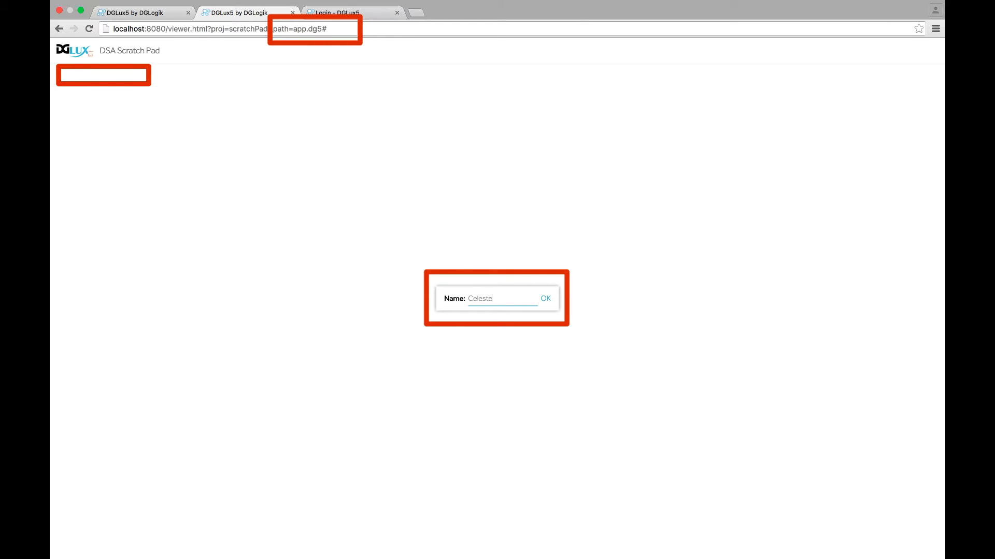
left_click(546, 299)
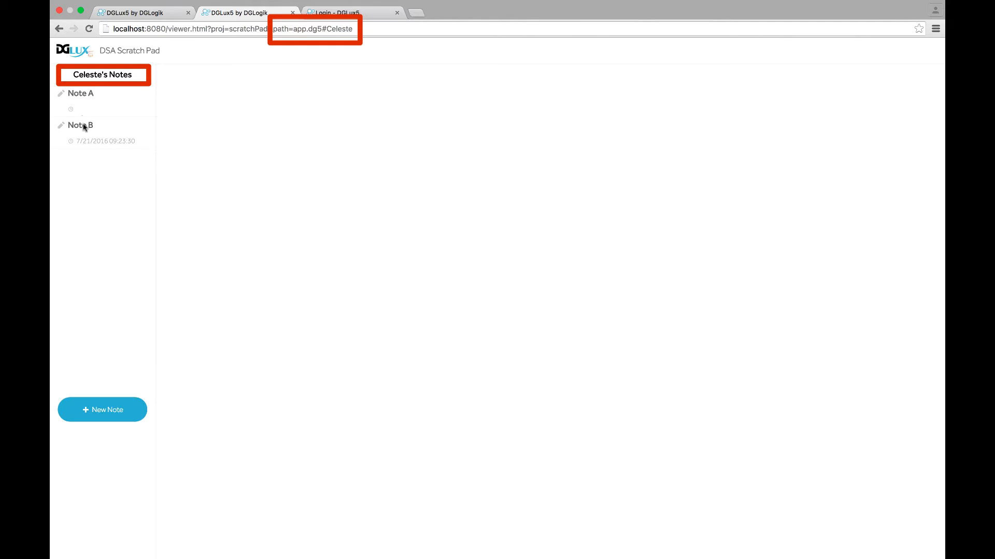
Type the HTML Content, Like this: and item lines into Note A, fixing a typo
left_click(76, 108)
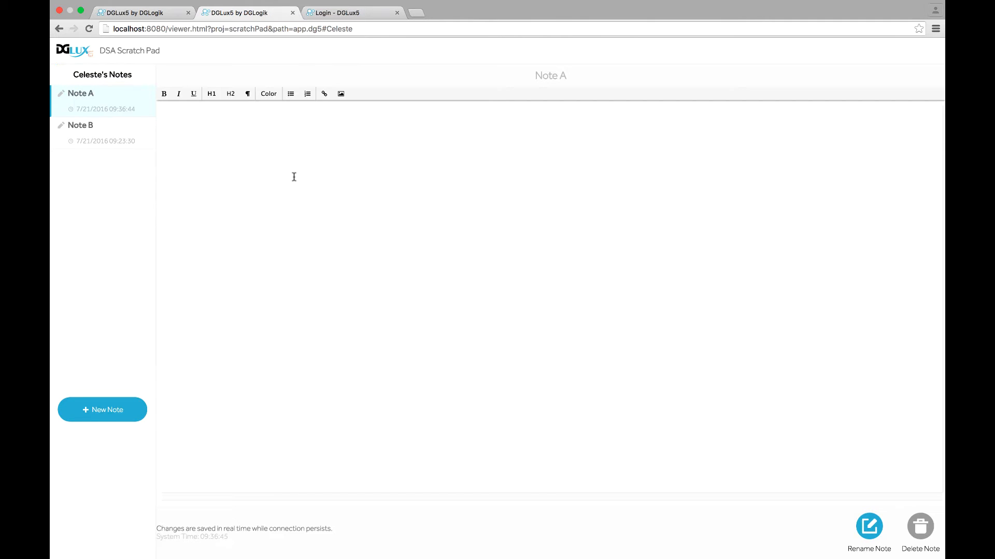
type("HTML Conten")
type("this")
key("BackSpace")
type("em 2")
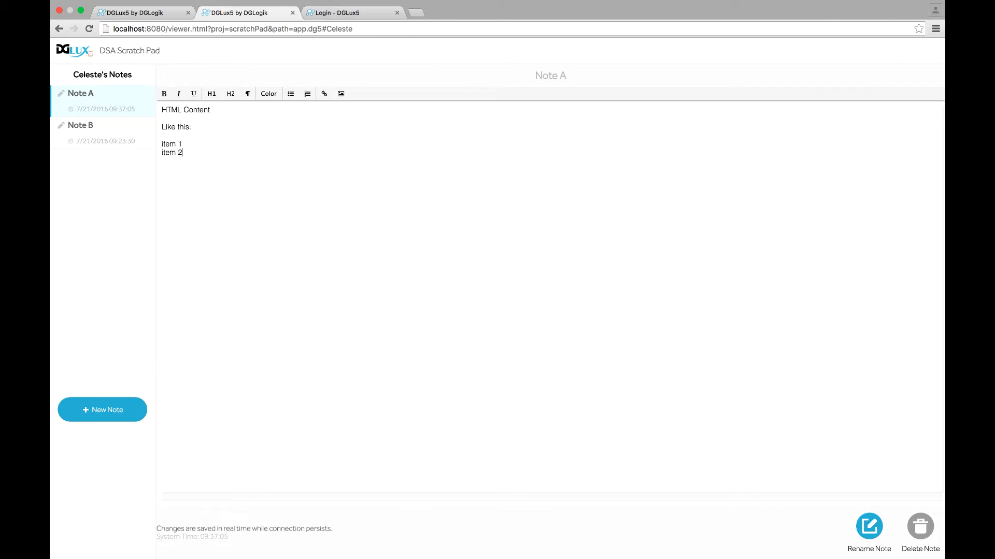
Turn the item 1 and item 2 lines into a bulleted list without an empty bullet
left_click_drag(188, 156, 146, 138)
left_click(290, 94)
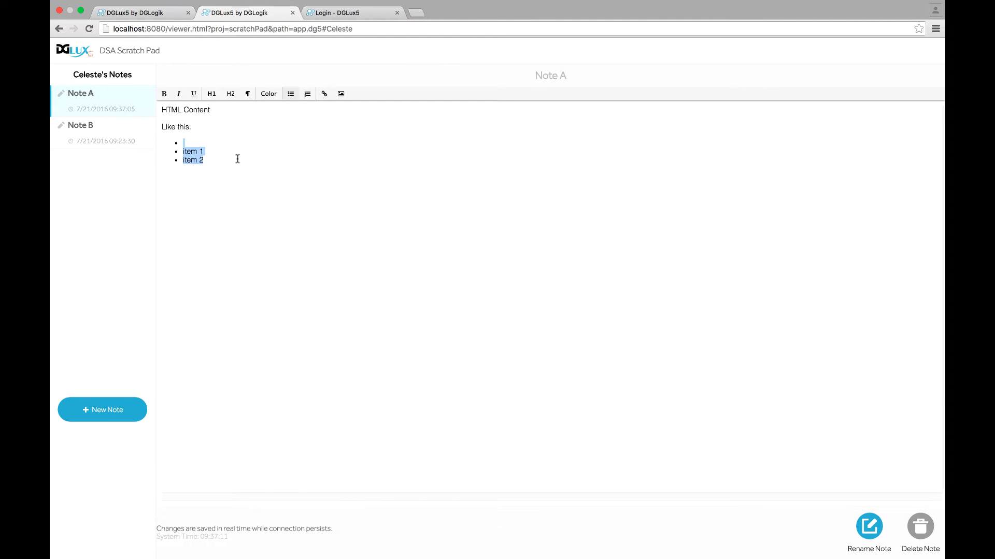
left_click(202, 141)
key("Delete")
Format Like this: and the list as paragraphs and make HTML Content an H1 heading
left_click_drag(216, 155, 163, 124)
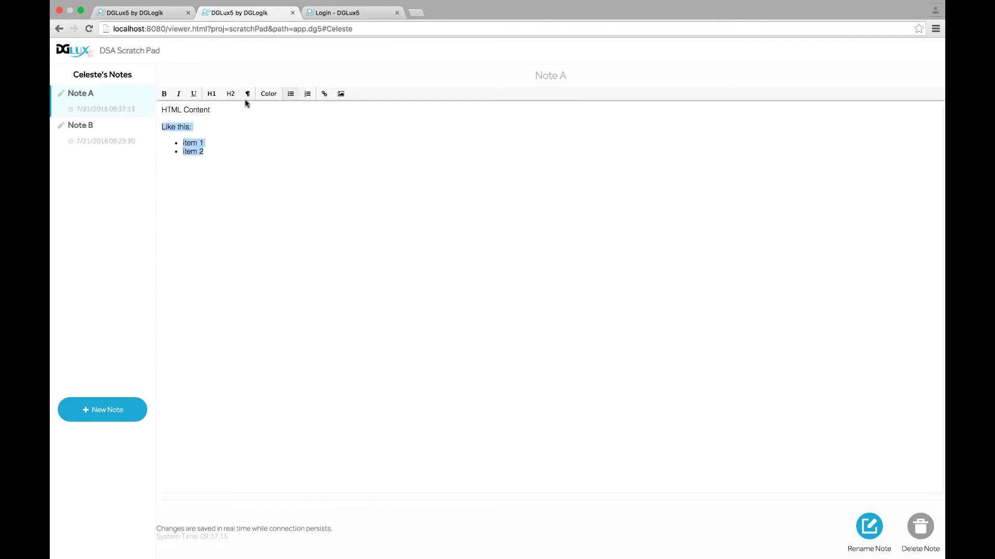
left_click(248, 94)
left_click_drag(228, 109, 147, 105)
left_click(211, 94)
Write 'no' in Note B, then return to Note A to check its formatting
left_click(283, 224)
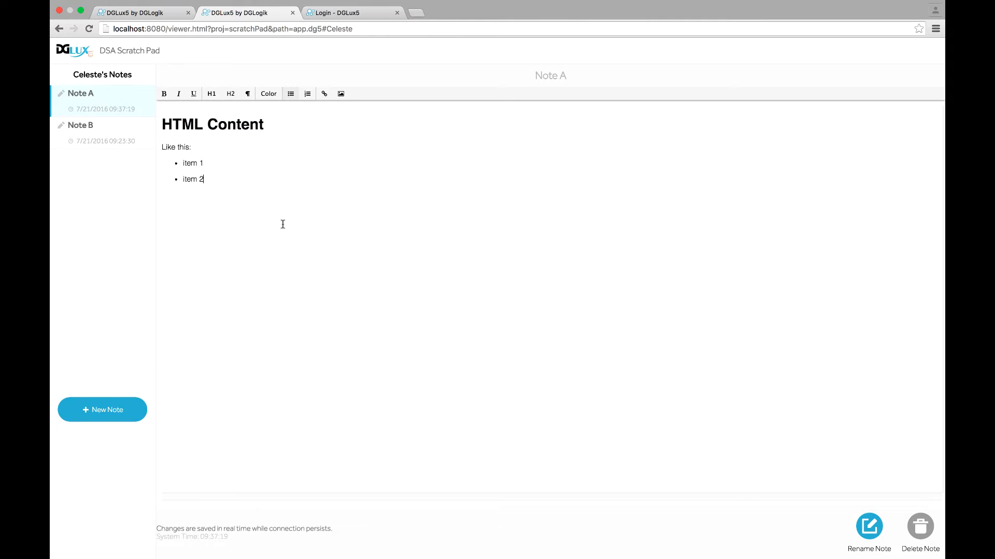
left_click(108, 132)
left_click(220, 192)
type("note 2")
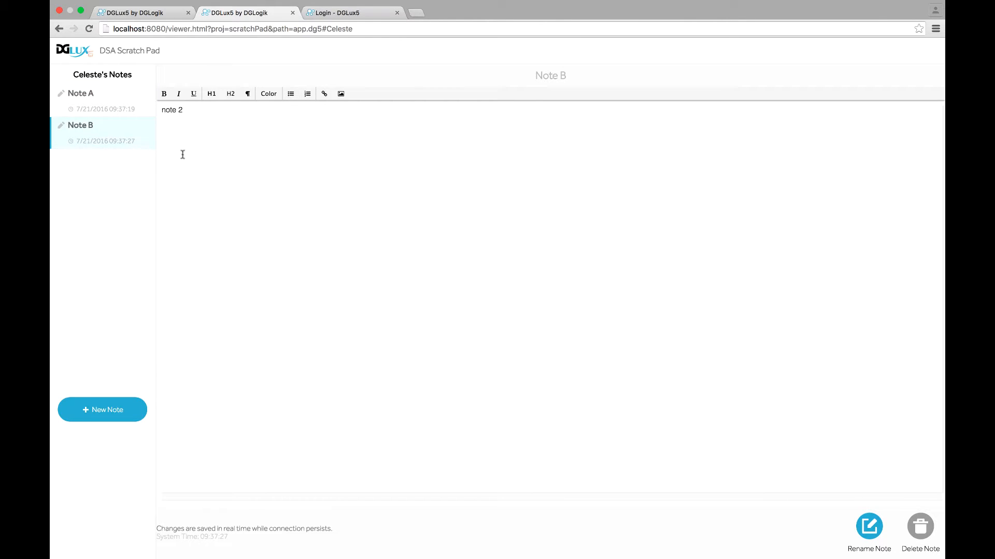
left_click(115, 92)
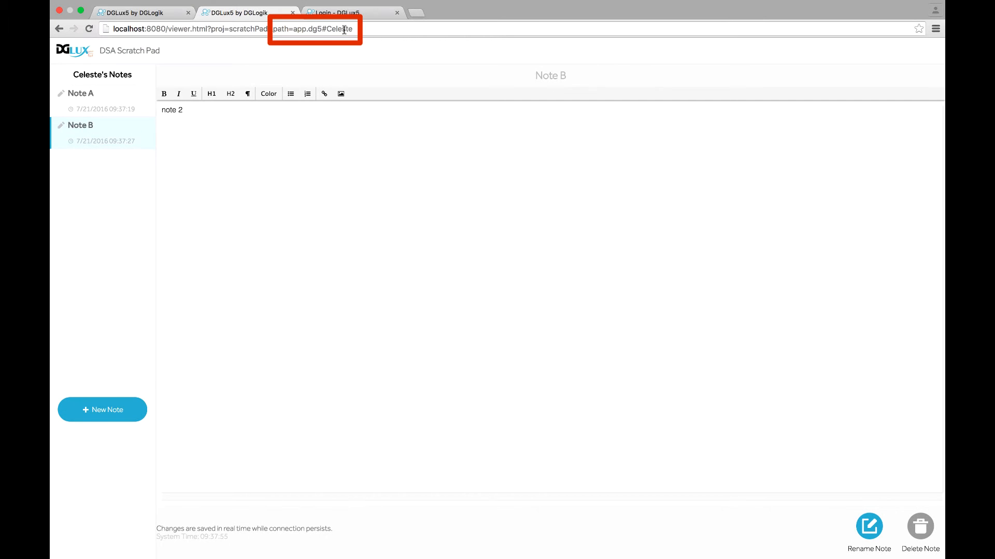
Load a second user's notes by changing the name in the page address, then browse Note 1 and Note 2
double_click(344, 30)
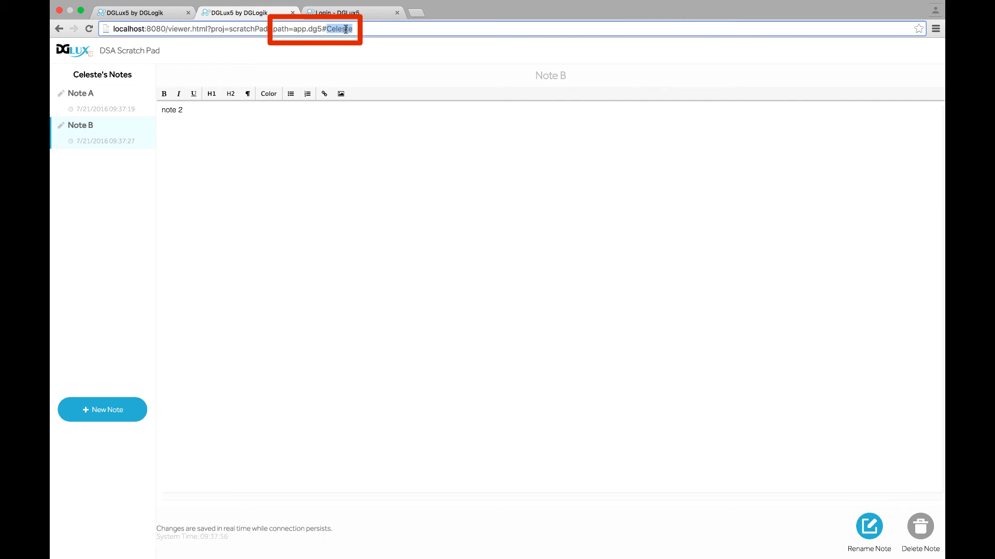
type("Omar")
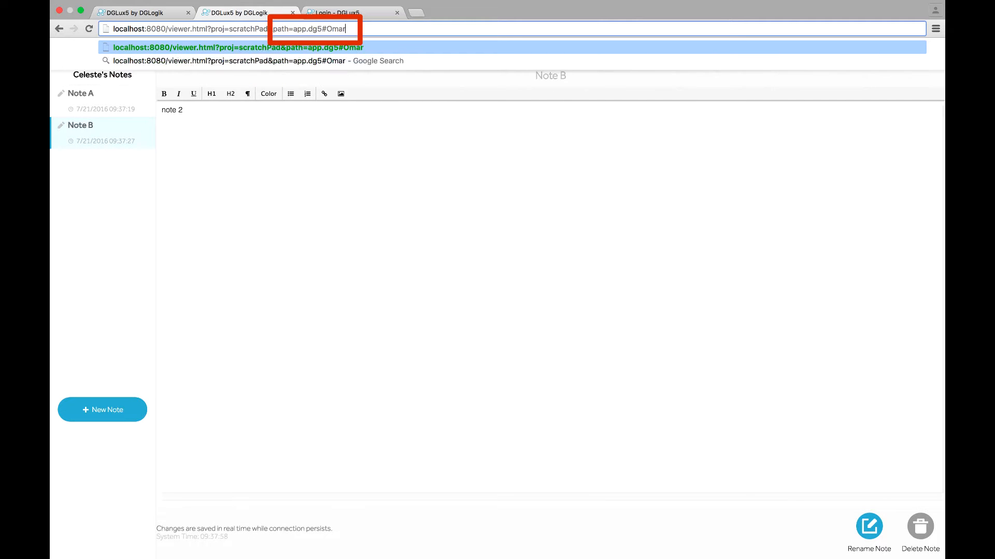
key("Return")
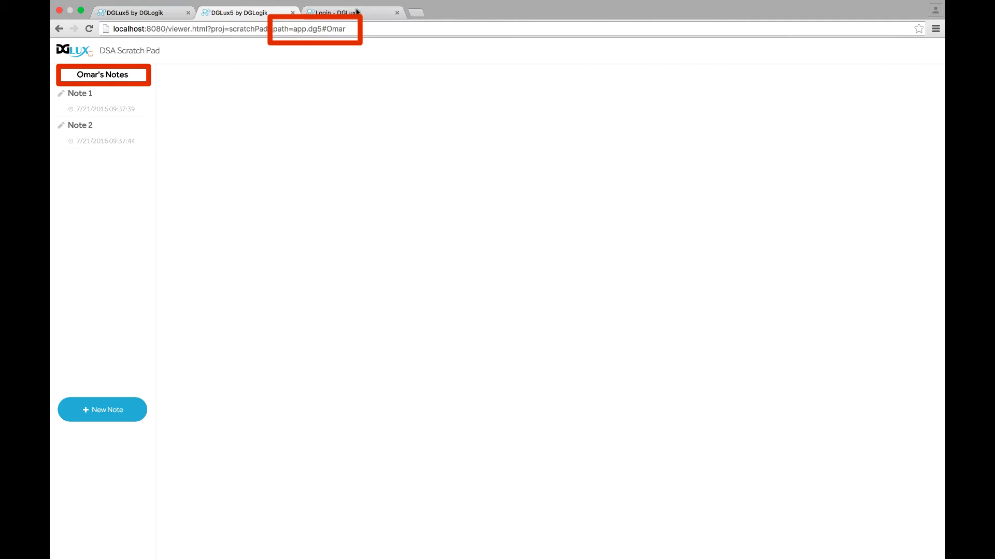
left_click(106, 102)
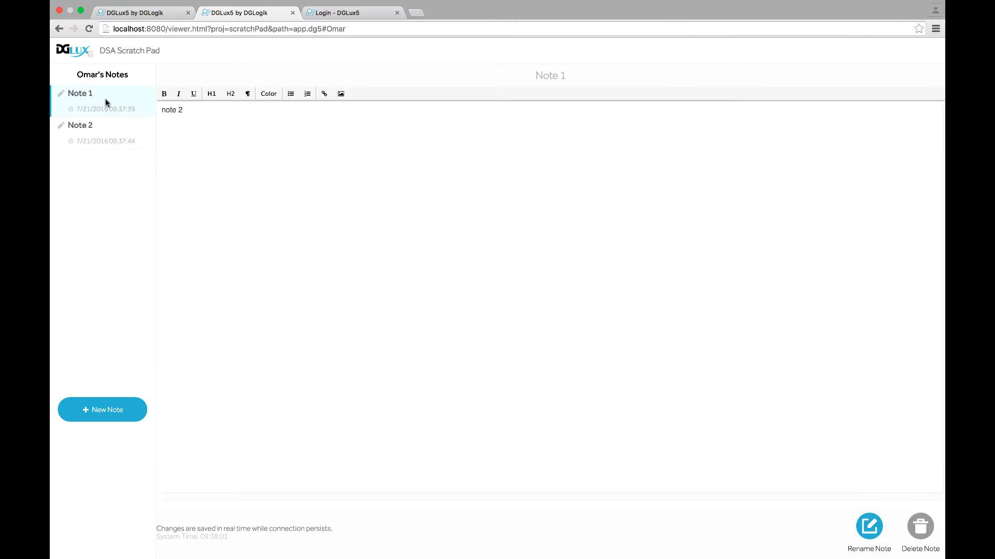
left_click(91, 139)
left_click(109, 110)
left_click(113, 139)
Create a new note named Note 3 and delete Note 2
left_click(98, 409)
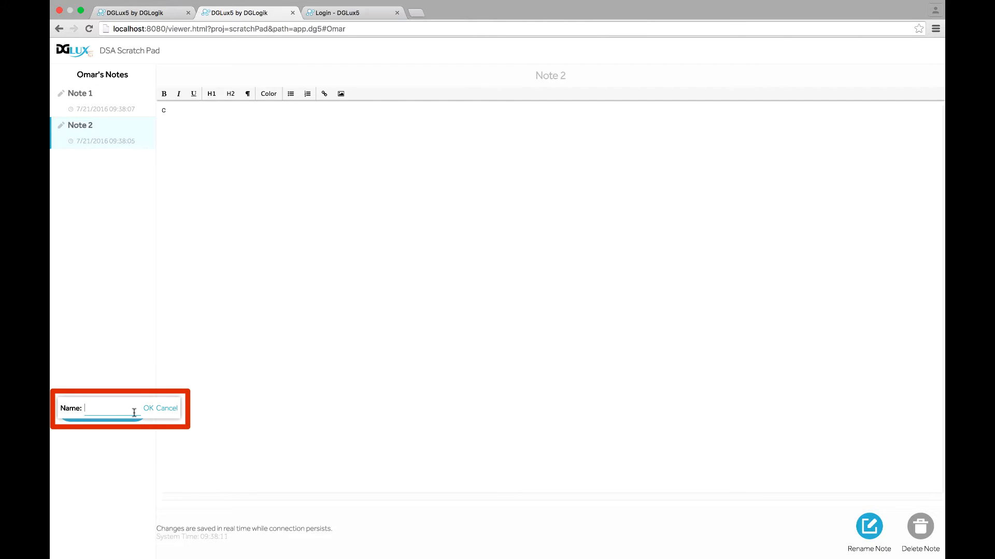
type("Note 3")
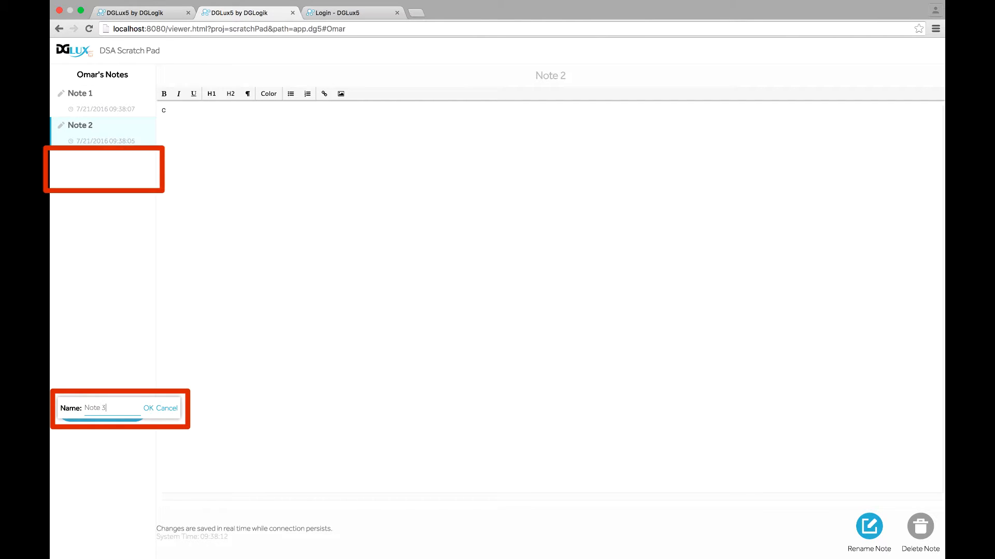
left_click(149, 408)
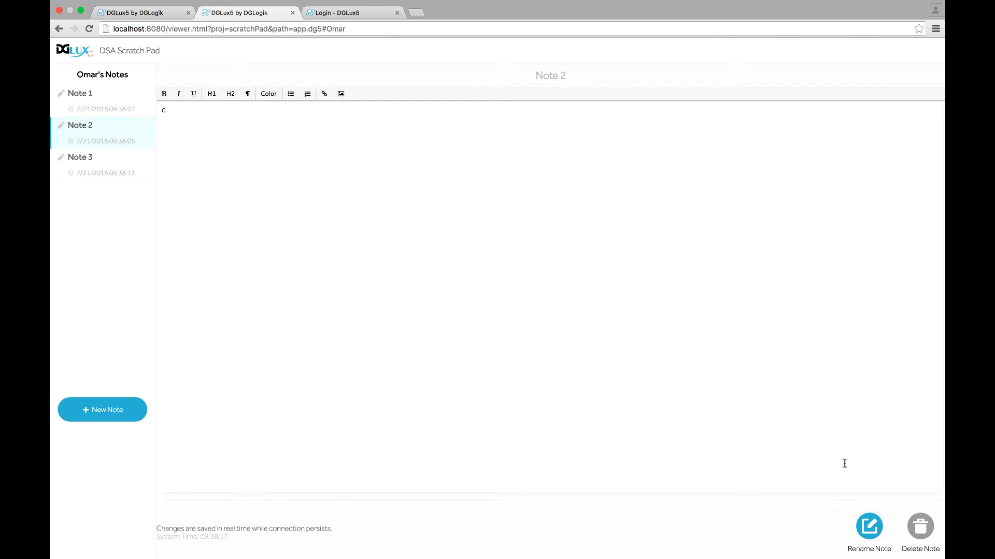
left_click(920, 536)
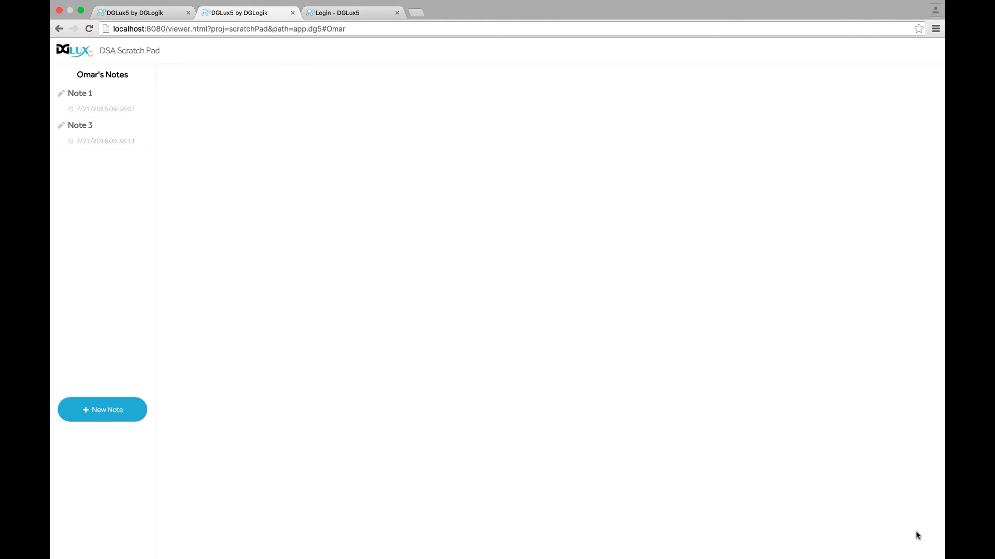
Rename Note 3 to Note 2
left_click(94, 124)
left_click(869, 526)
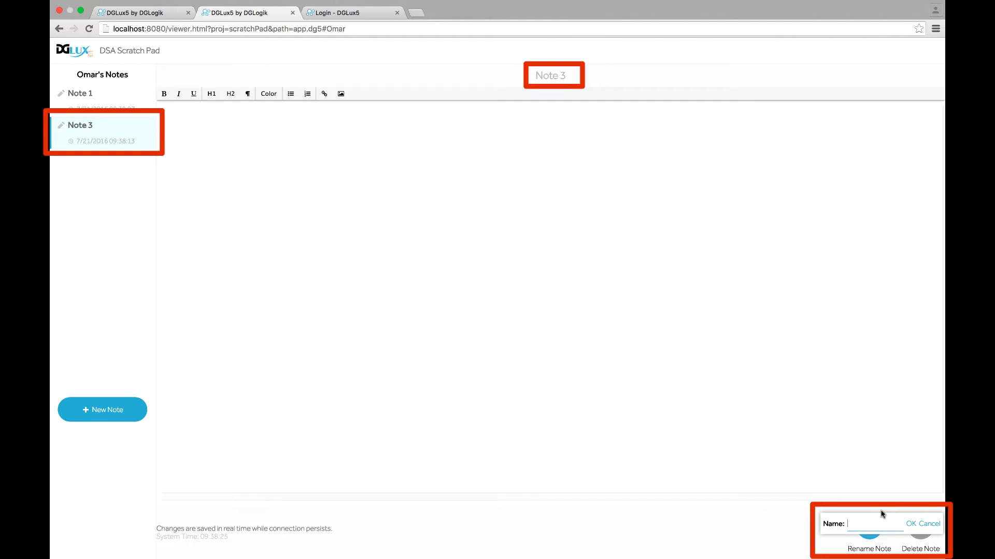
type("Note 2")
left_click(911, 525)
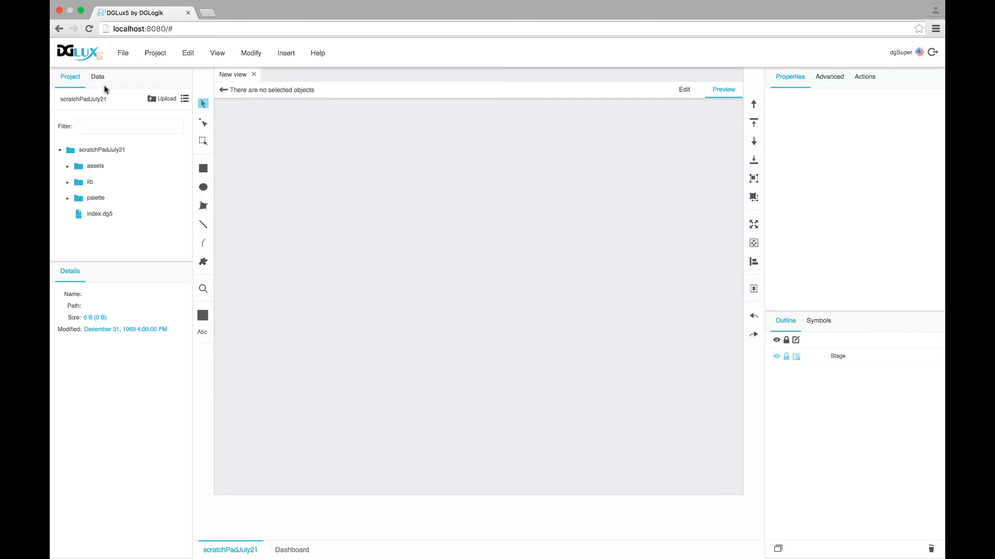
In the Data tab's Metrics tree, expand scratchPad and both users' stored notes
left_click(100, 80)
left_click(82, 98)
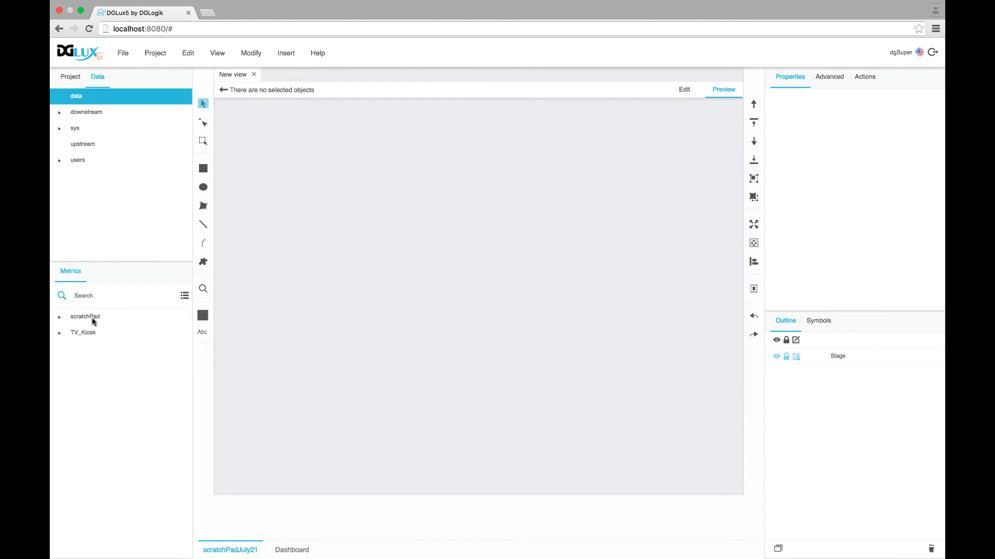
left_click(61, 318)
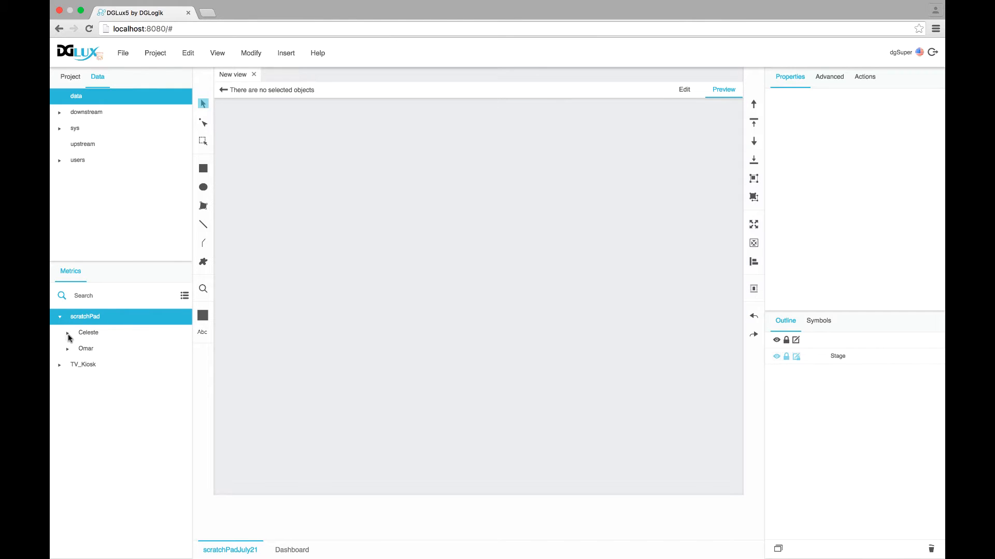
left_click(68, 333)
left_click(68, 382)
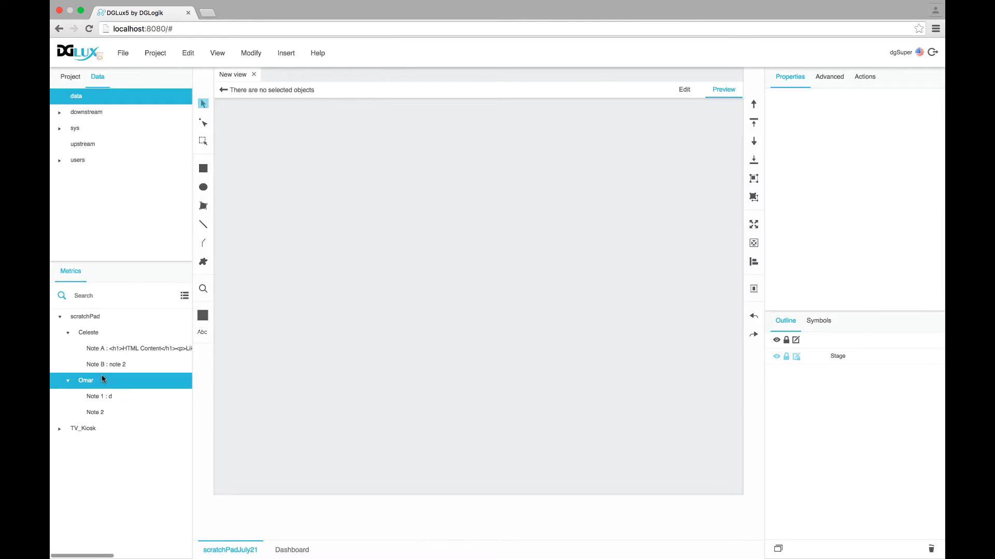
left_click(88, 332)
left_click(88, 321)
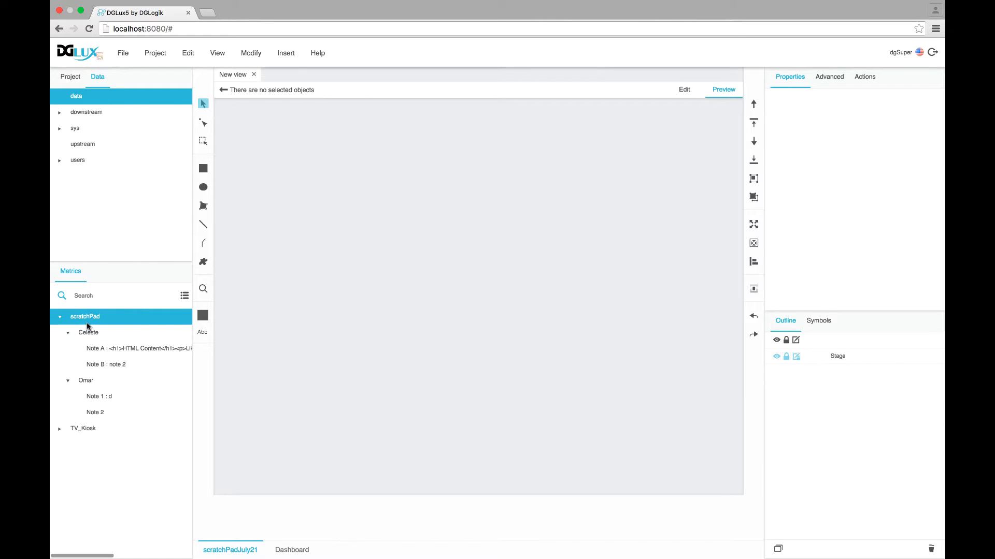
Submit the add-node action on the data node, then collapse scratchPad and select TV_Kiosk
right_click(77, 97)
mouse_move(95, 107)
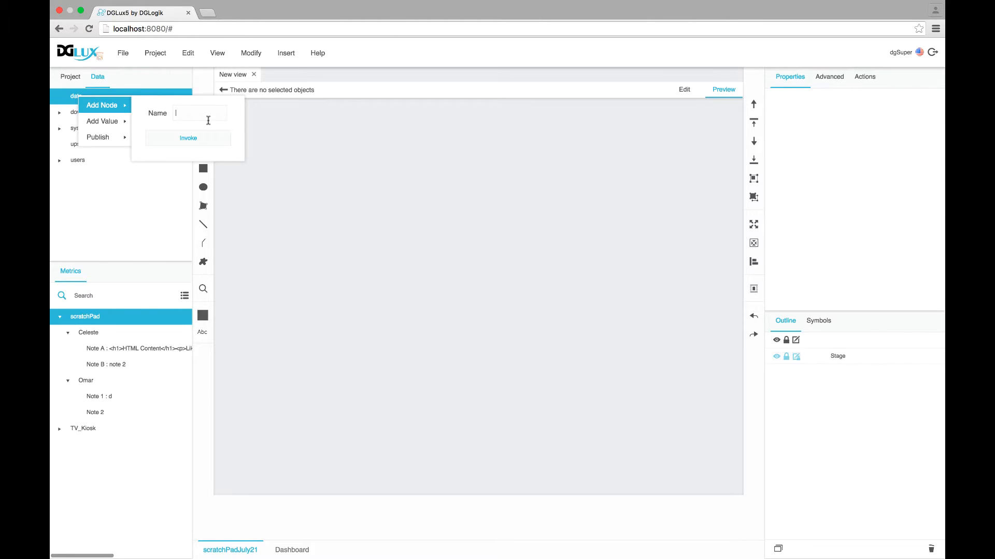
left_click(201, 138)
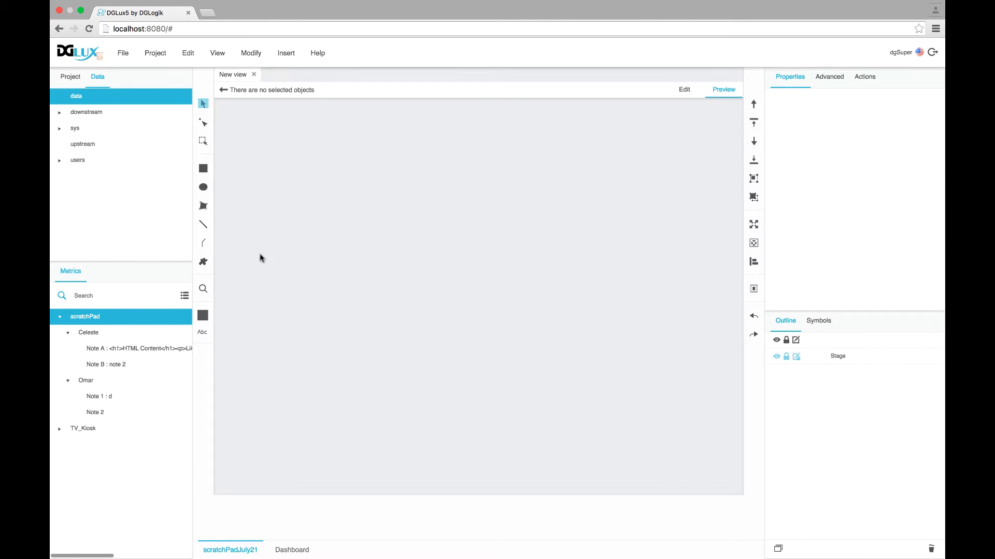
left_click(60, 317)
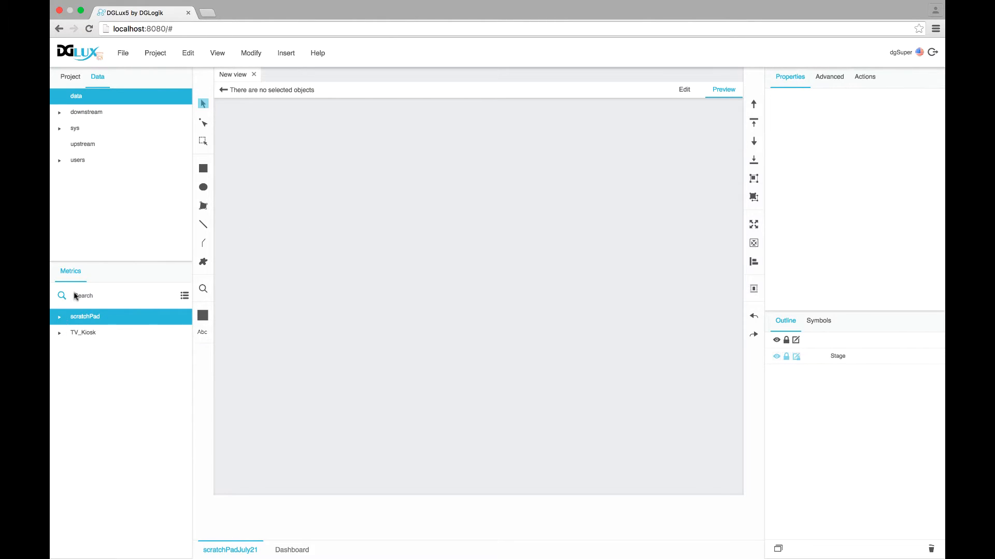
left_click(85, 335)
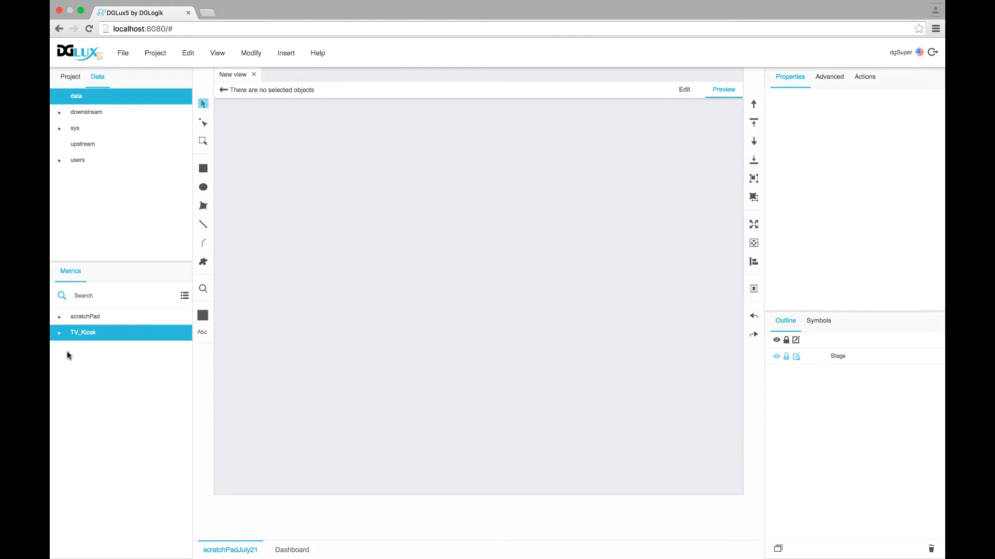
Inspect the actions for scratchPad and the first user's node, closing the add-value form unused
left_click(60, 318)
right_click(88, 321)
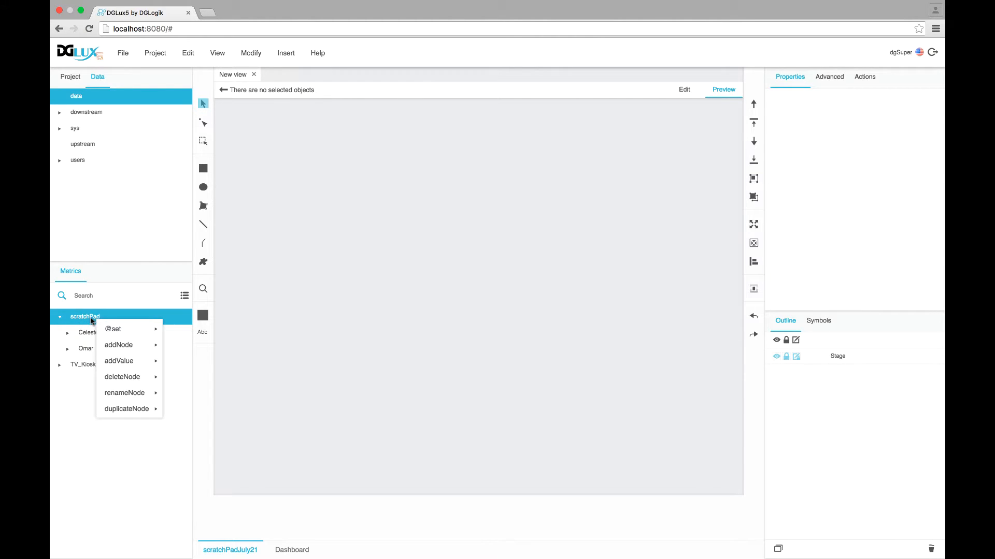
mouse_move(125, 336)
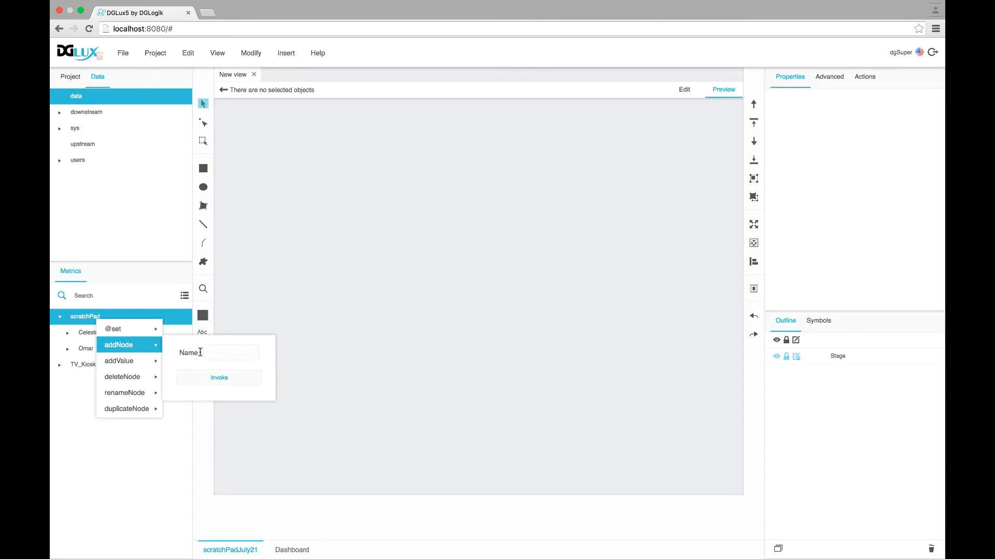
left_click(86, 338)
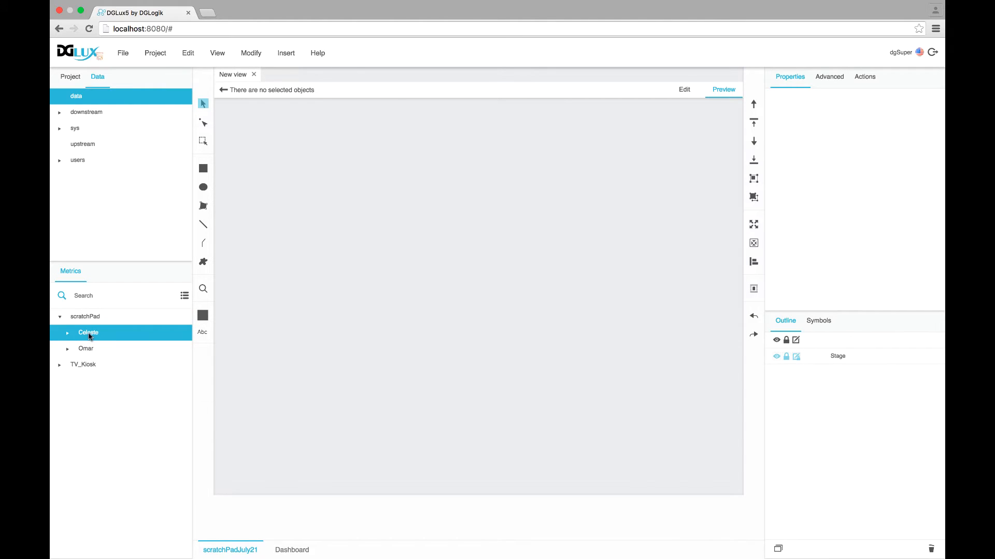
left_click(67, 336)
right_click(89, 336)
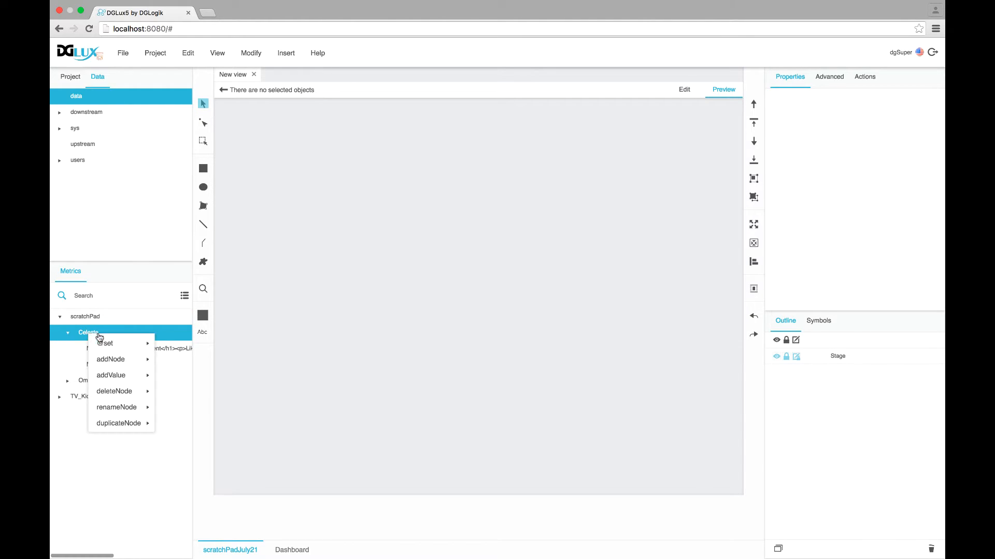
mouse_move(120, 378)
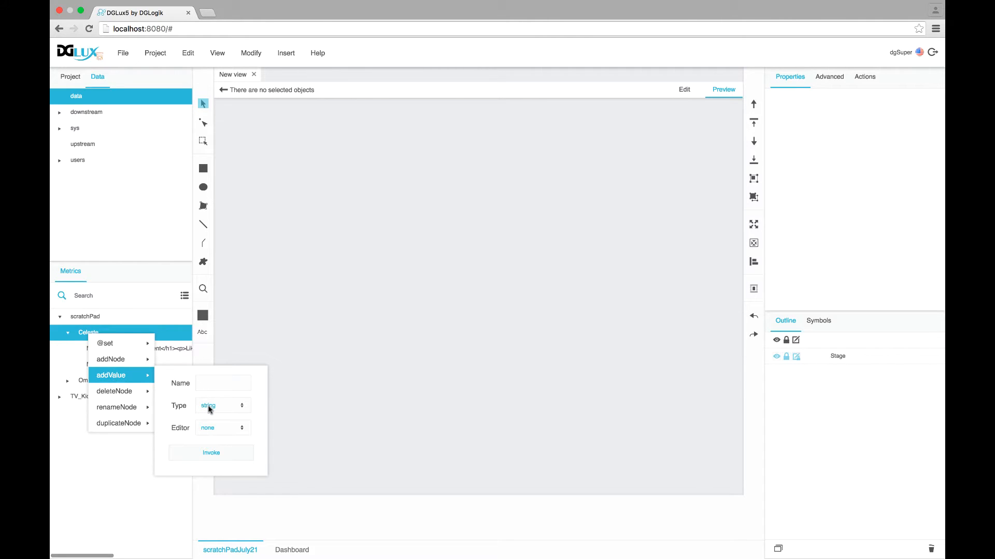
left_click(308, 388)
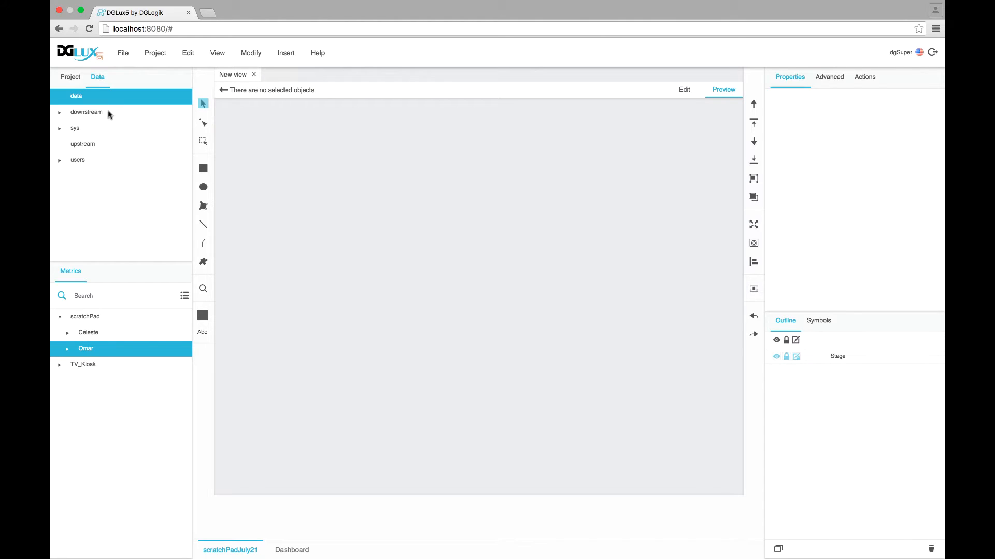
Show the project files, browse the svg icons in the assets folder, then collapse it
left_click(70, 77)
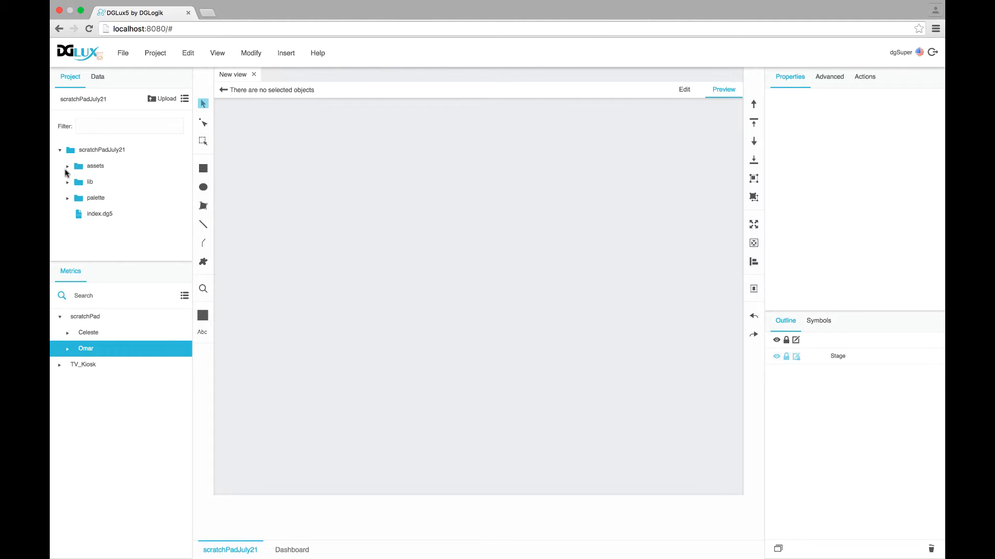
left_click(68, 166)
scroll(118, 214, "down", 1)
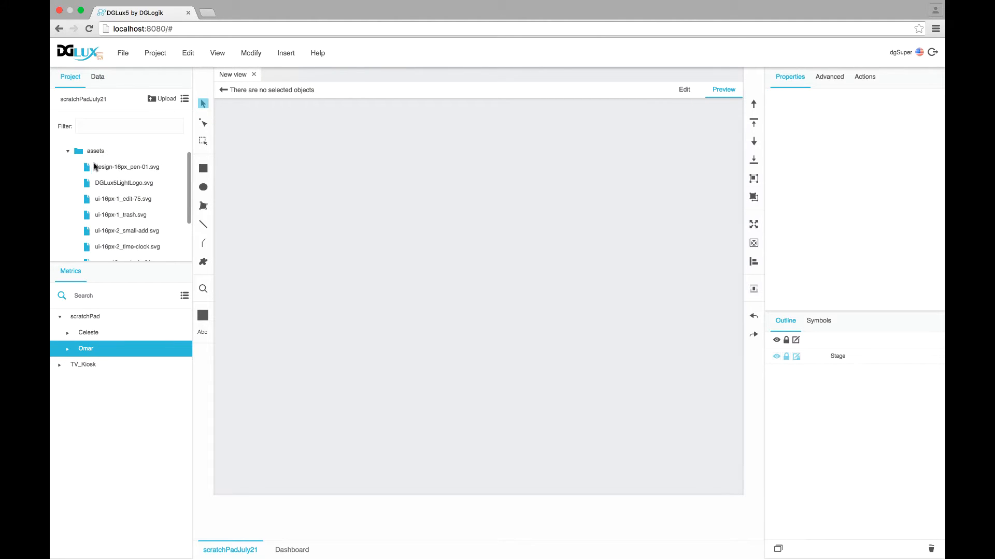
scroll(103, 197, "down", 1)
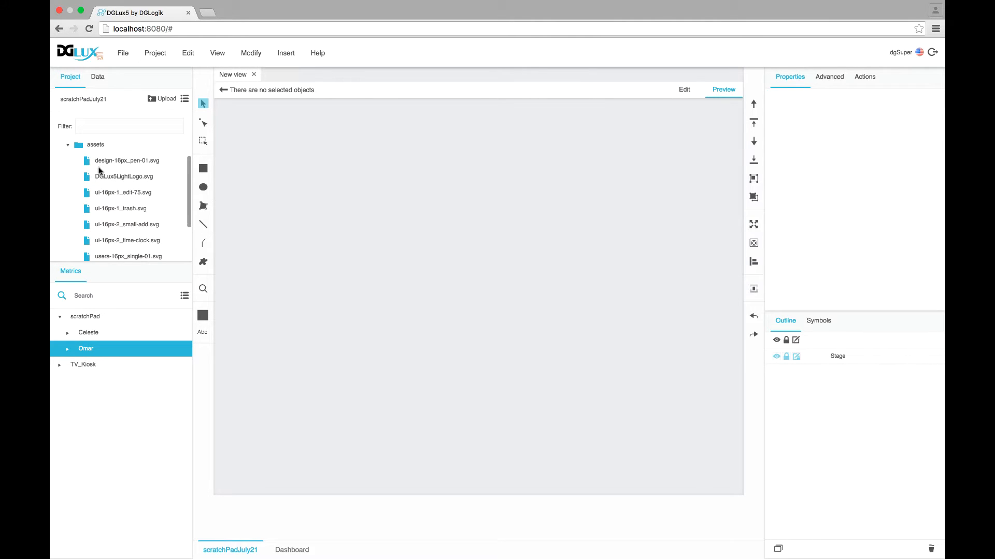
scroll(173, 171, "up", 1)
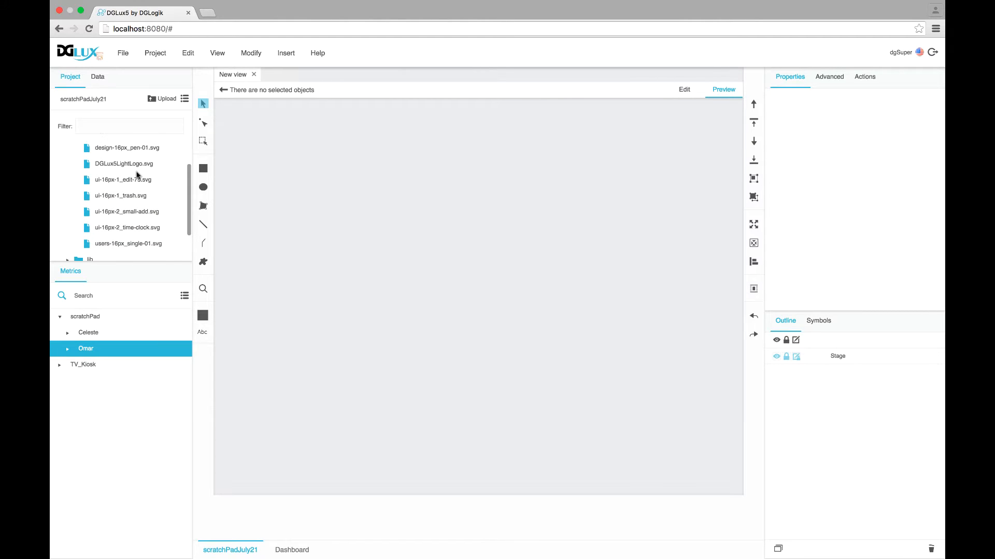
scroll(138, 176, "down", 1)
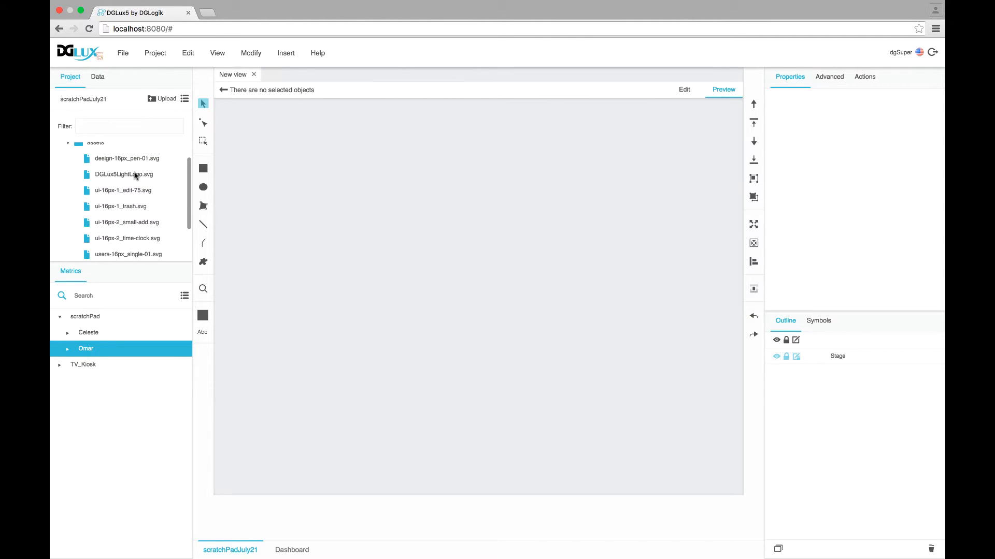
scroll(170, 205, "up", 1)
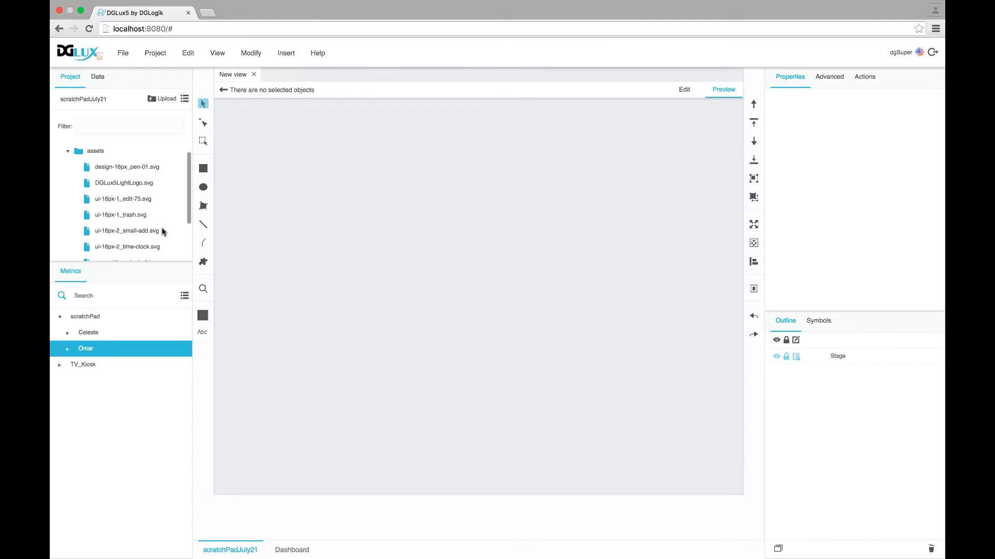
left_click(68, 152)
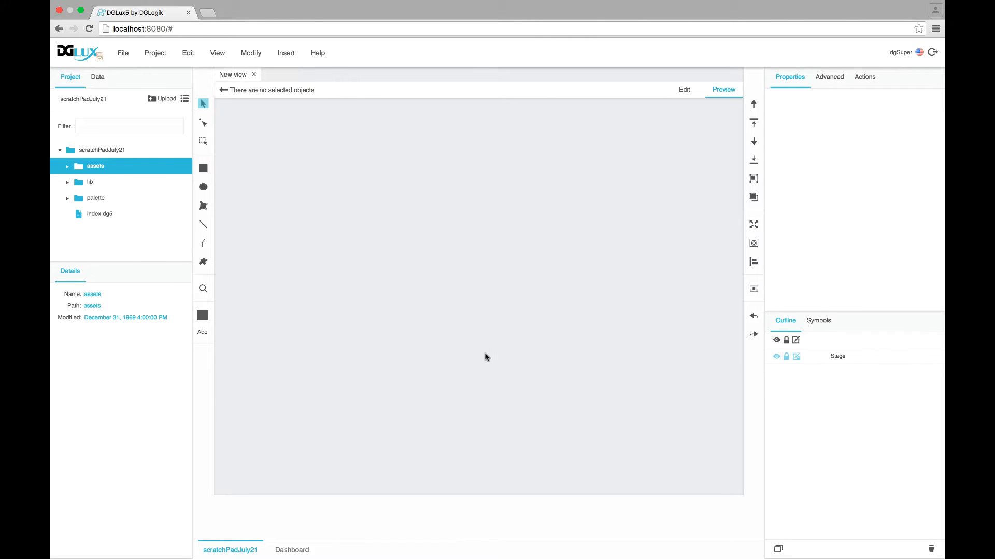
Select the Stage and choose Vertical from its Layout dropdown
left_click(847, 361)
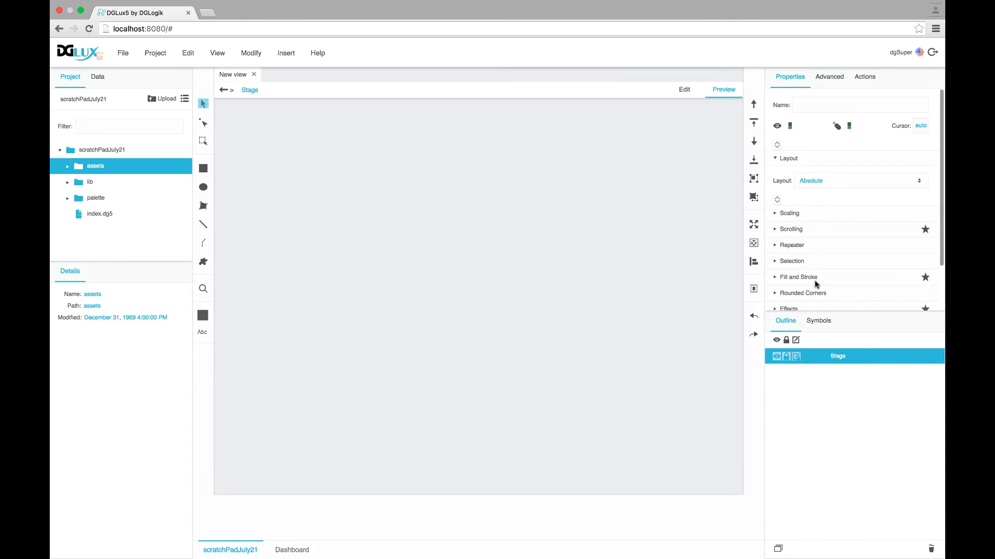
left_click(808, 180)
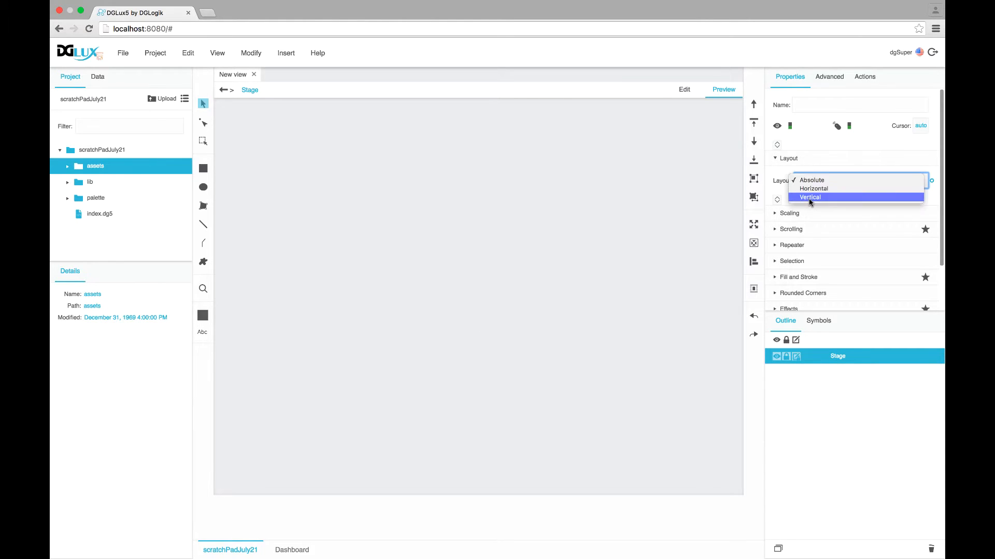
left_click(809, 198)
Insert a new Group inside the Stage and name it Header
right_click(837, 355)
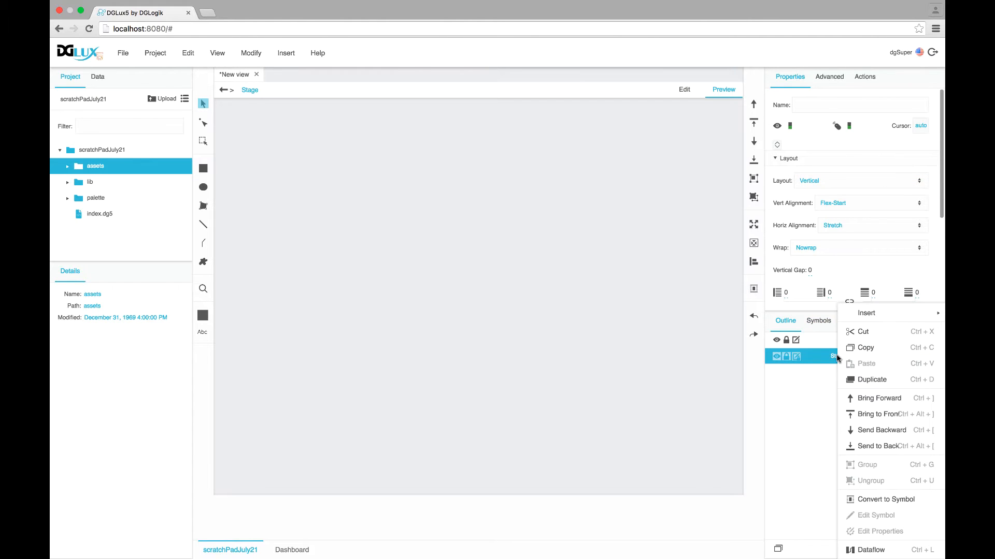
mouse_move(862, 312)
mouse_move(820, 312)
left_click(866, 326)
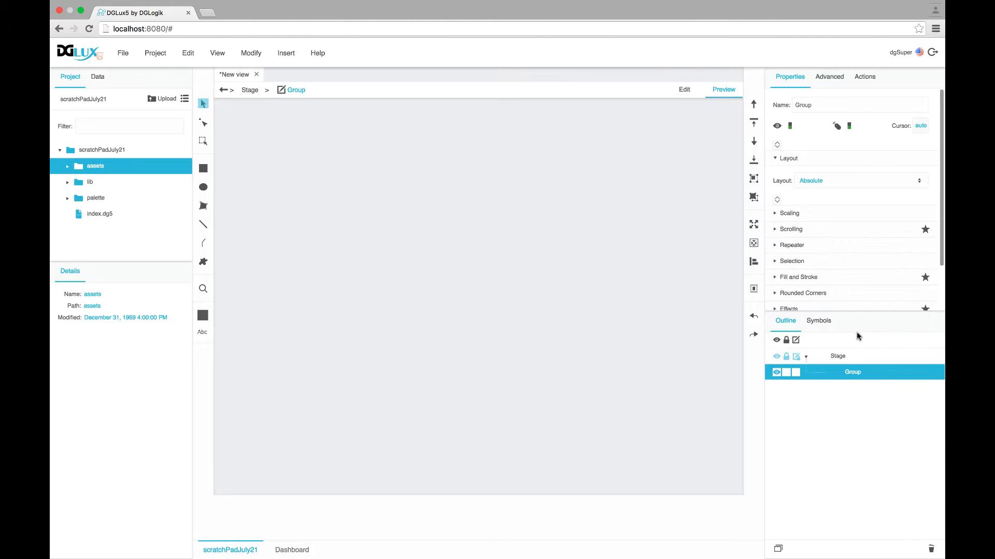
double_click(850, 376)
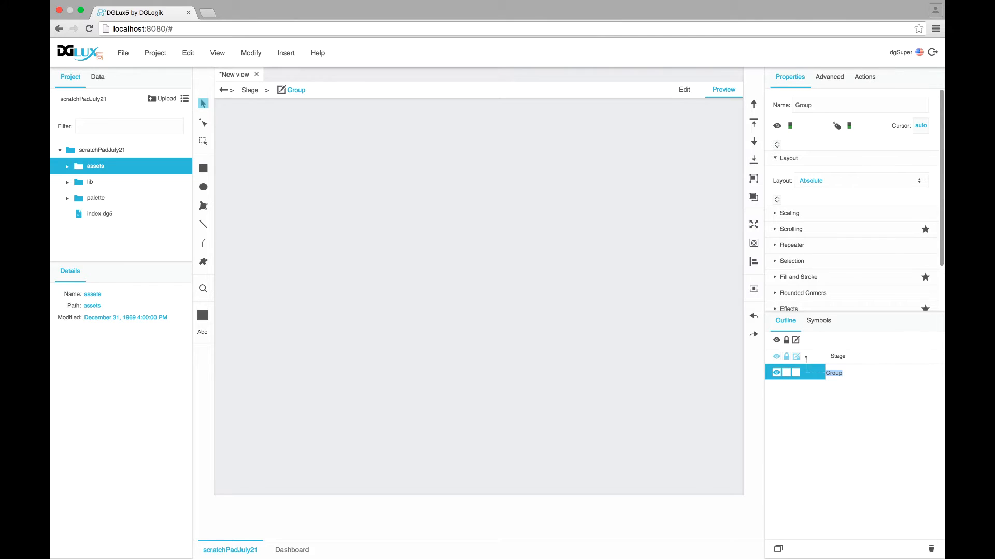
type("Header")
key("Return")
Reset the Header's width to auto and switch the canvas to edit mode
scroll(838, 238, "down", 1)
left_click(778, 272)
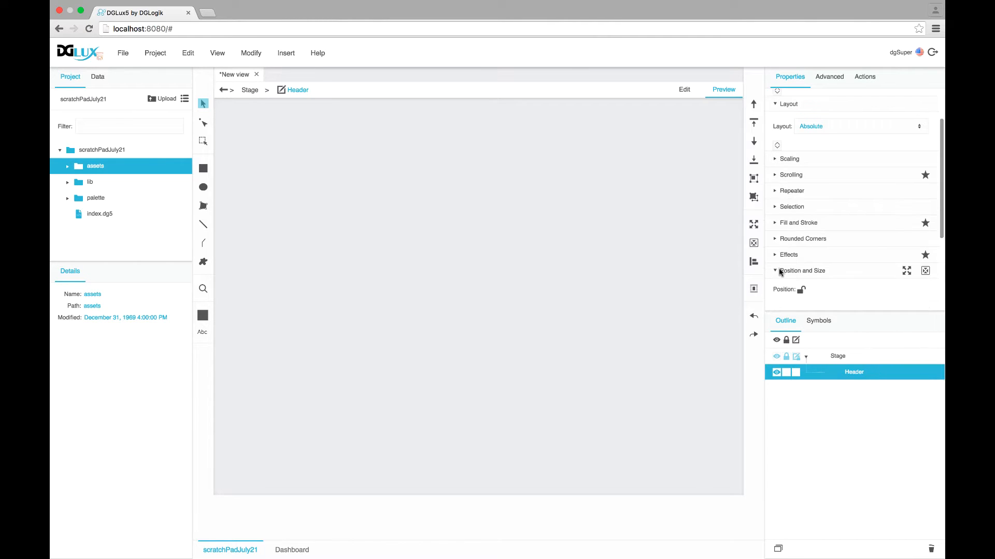
scroll(801, 261, "down", 3)
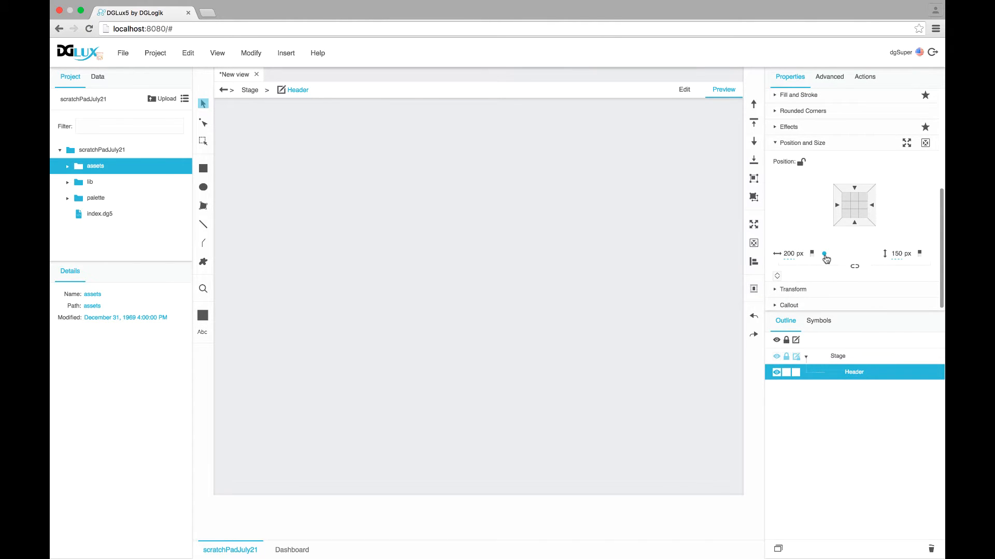
right_click(823, 254)
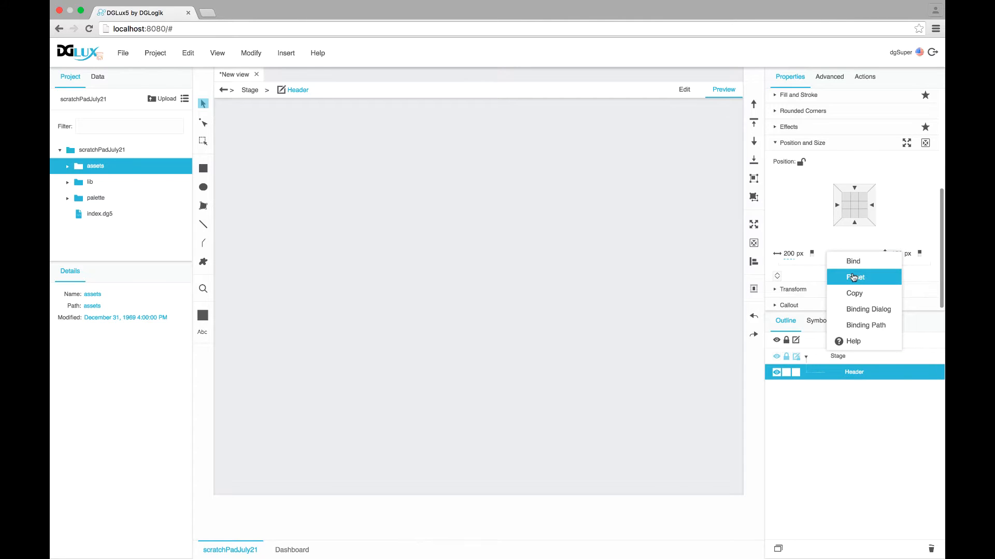
left_click(854, 277)
left_click(691, 91)
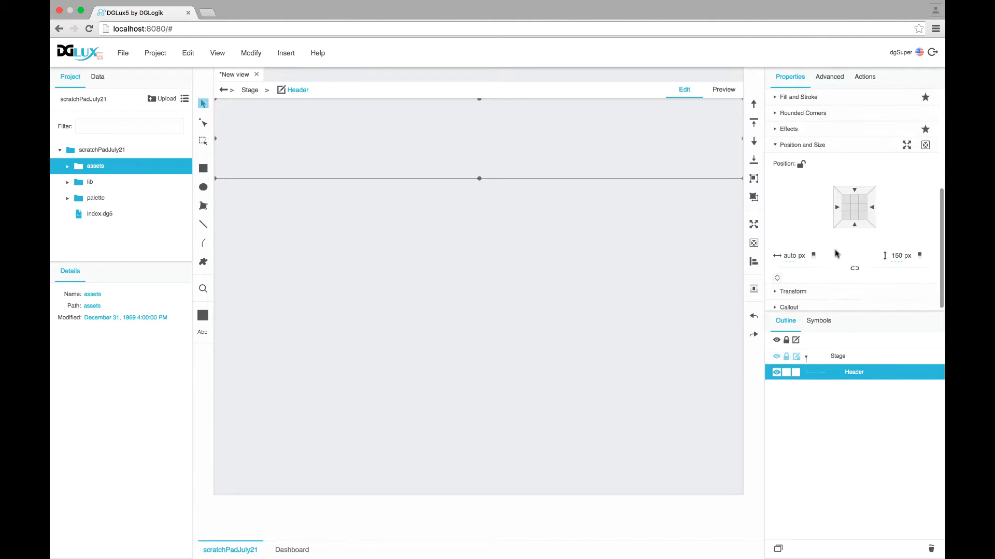
scroll(835, 252, "up", 5)
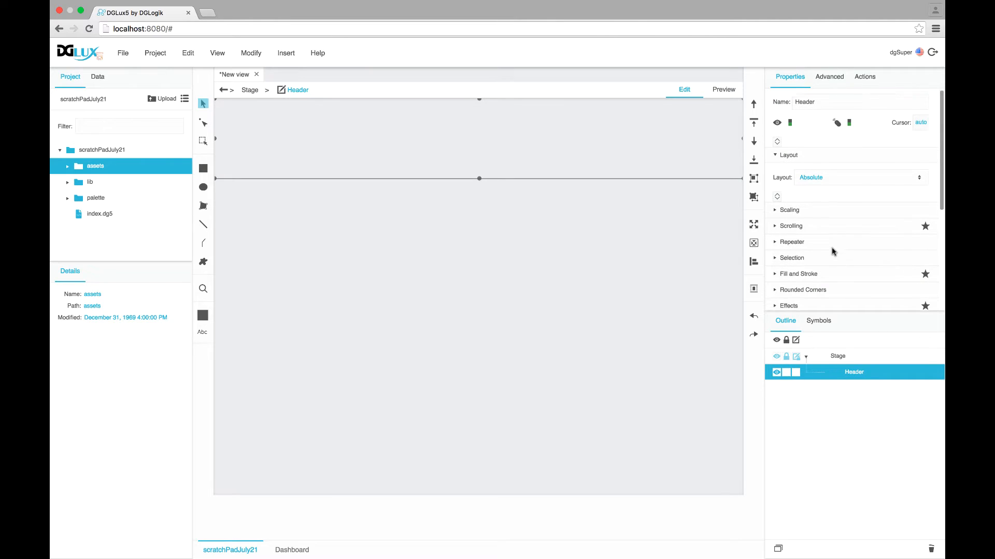
left_click(841, 354)
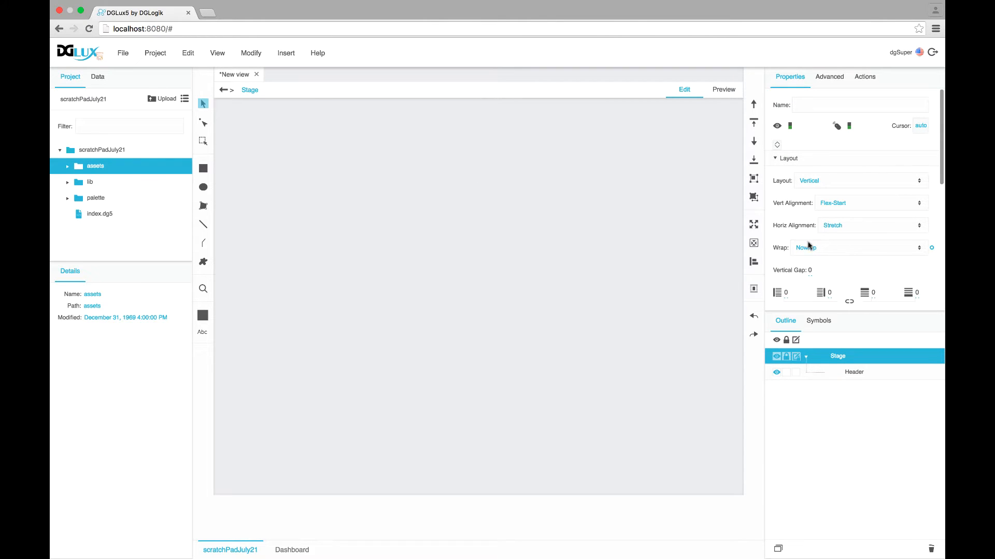
left_click(849, 374)
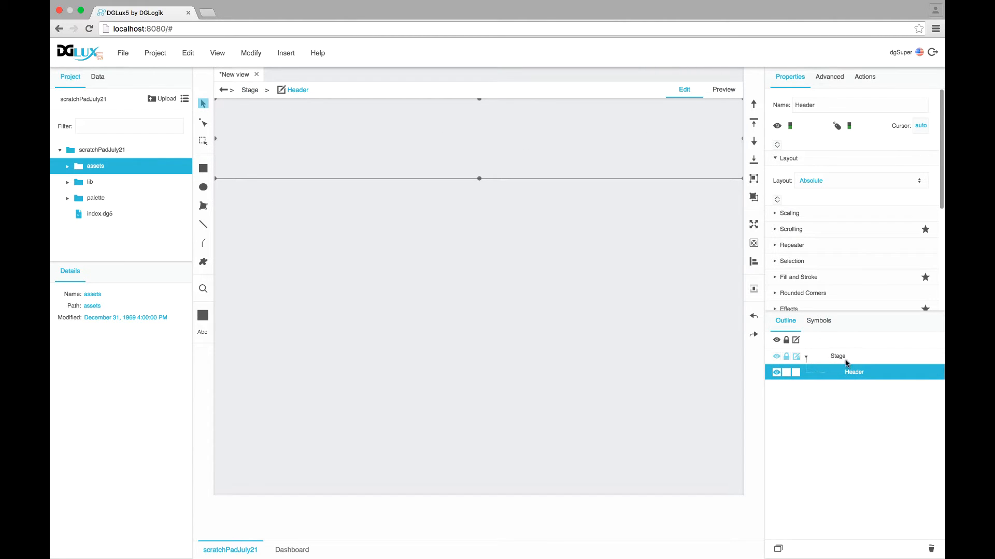
Give the Header a solid white fill
scroll(787, 259, "down", 2)
left_click(776, 229)
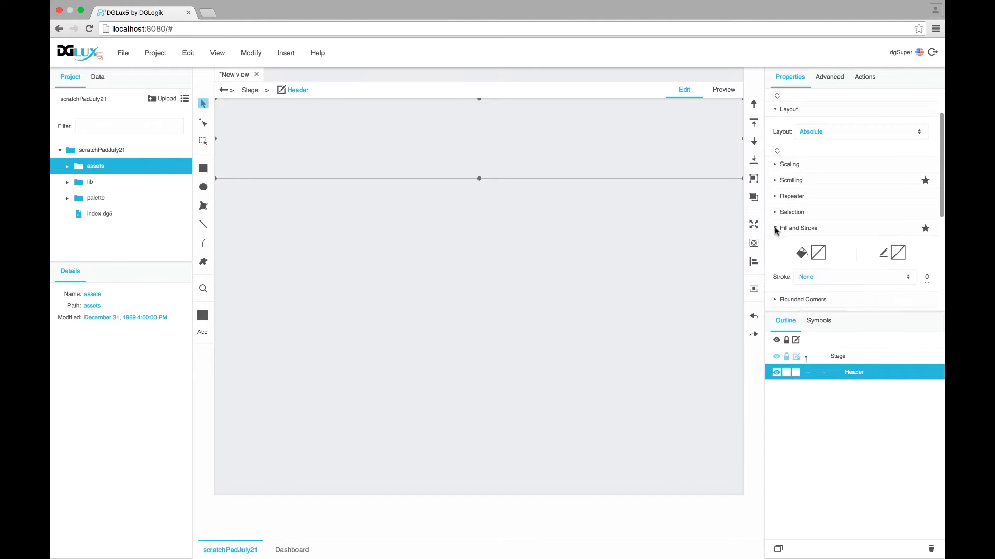
left_click(816, 253)
left_click(671, 274)
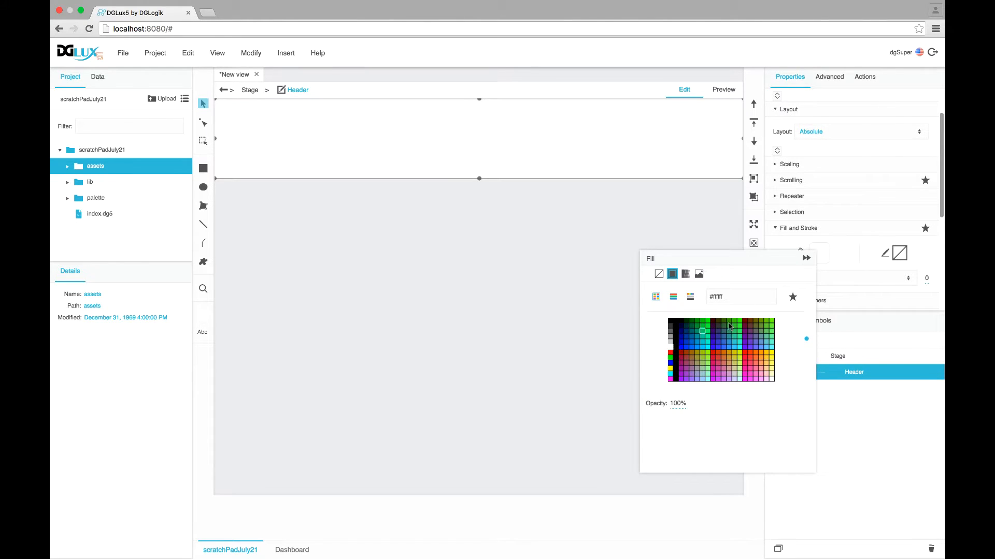
left_click(806, 258)
Set the Header's height to 50 px
scroll(815, 270, "down", 5)
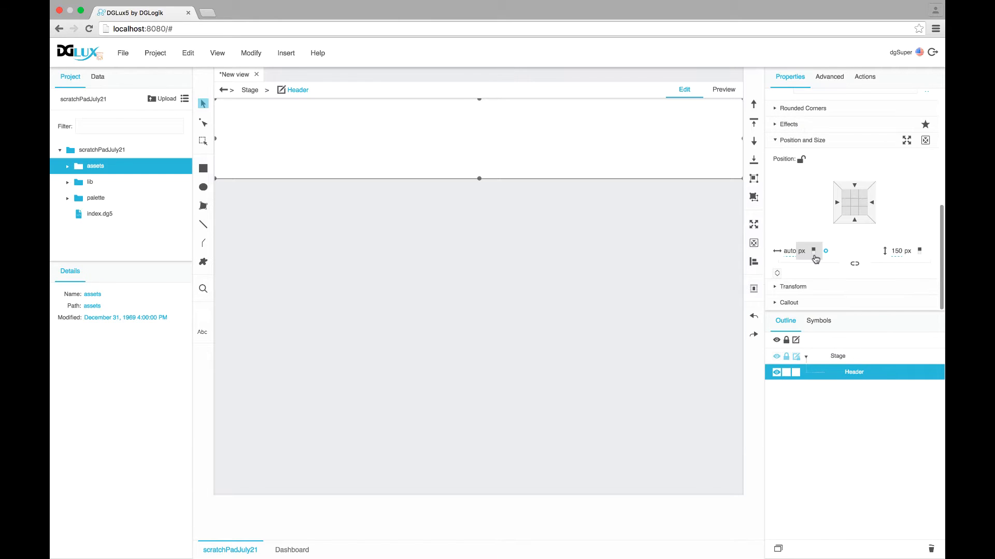
left_click(893, 251)
type("50")
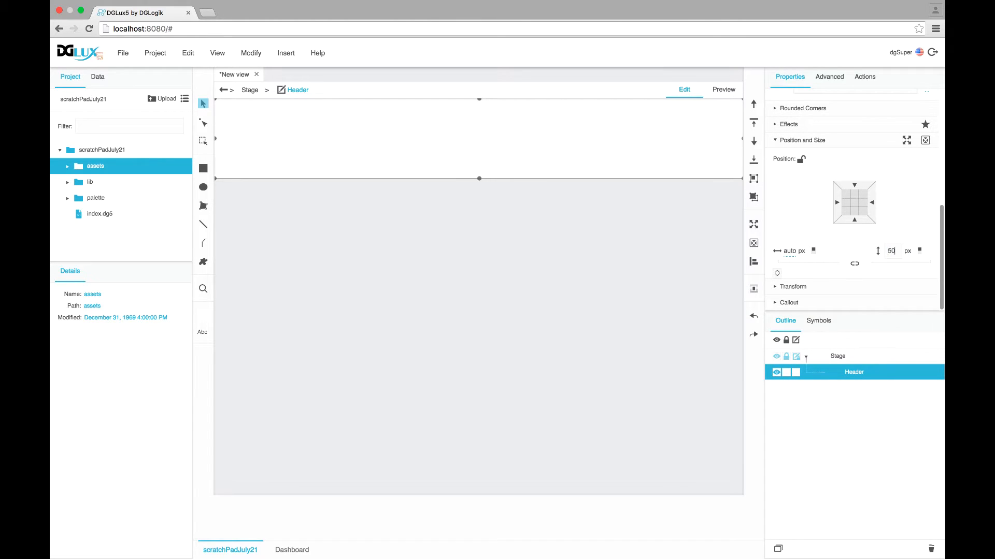
key("Return")
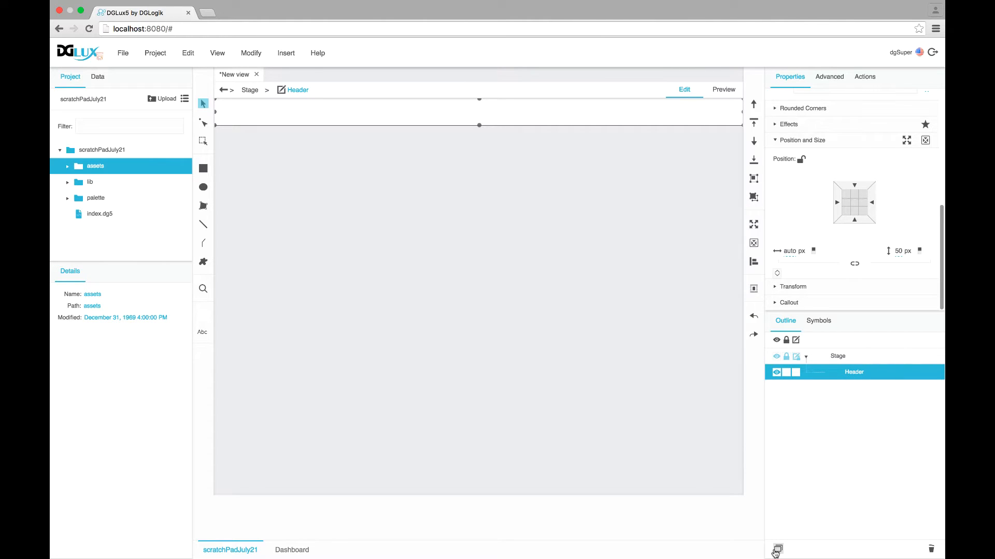
Duplicate the Header and set the copy's Flexsize to 1
left_click(776, 550)
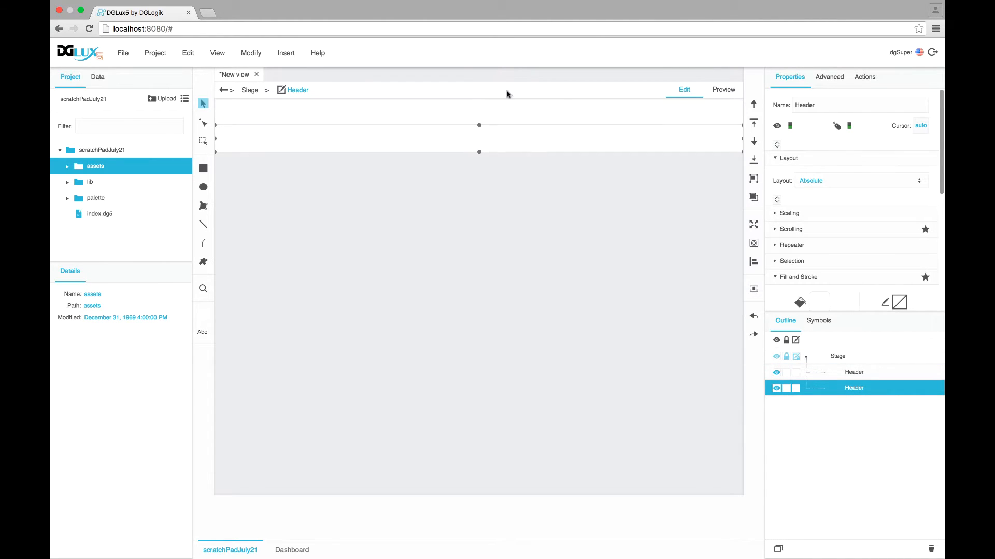
scroll(787, 265, "down", 10)
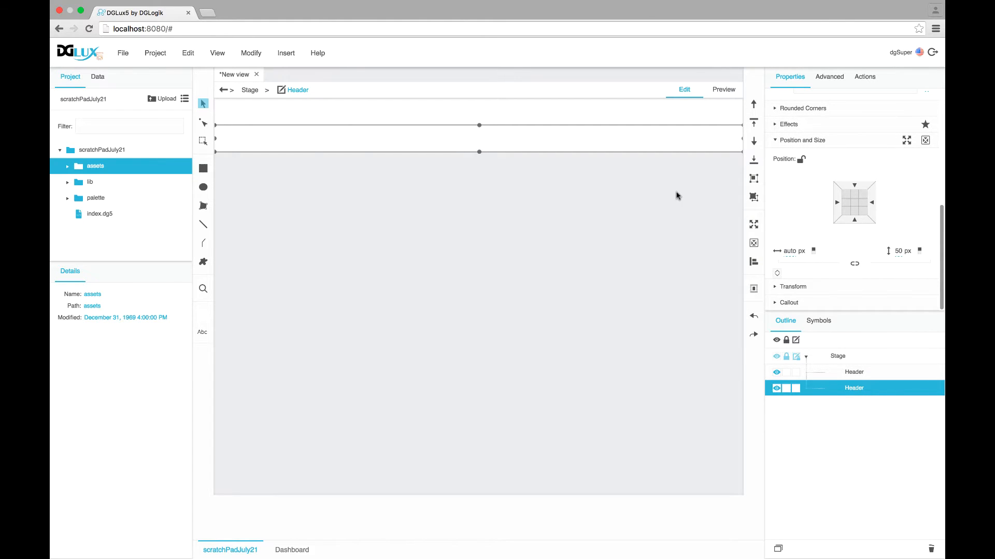
left_click(777, 273)
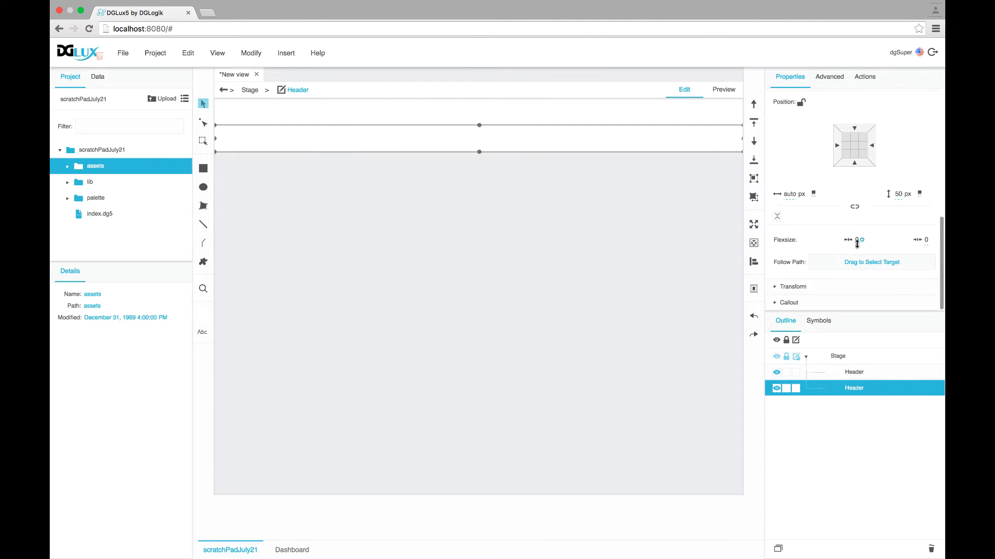
left_click(854, 240)
type("1")
key("Return")
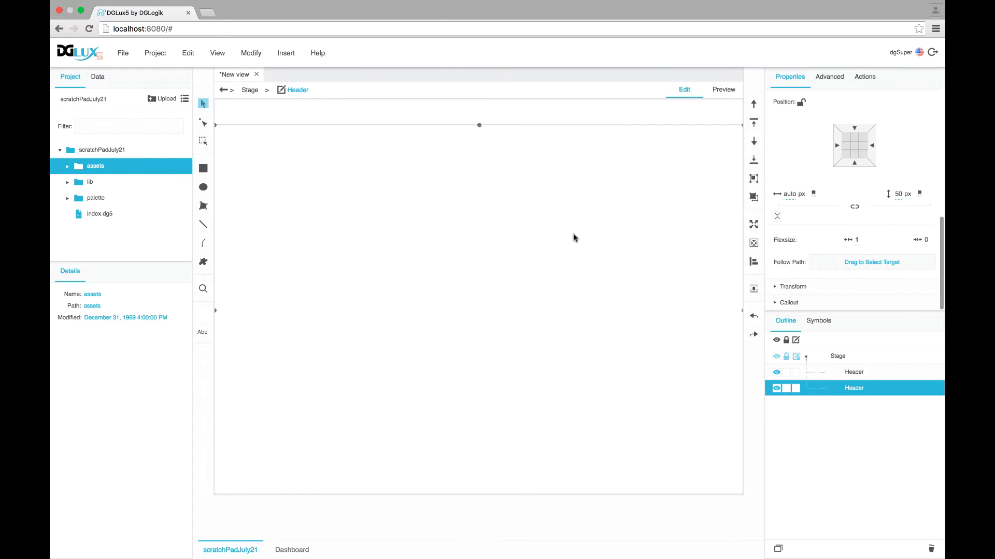
Rename the copy to Body and toggle Preview and Edit to check the layout
double_click(854, 388)
type("Body")
key("Return")
left_click(725, 89)
left_click(686, 91)
left_click(726, 91)
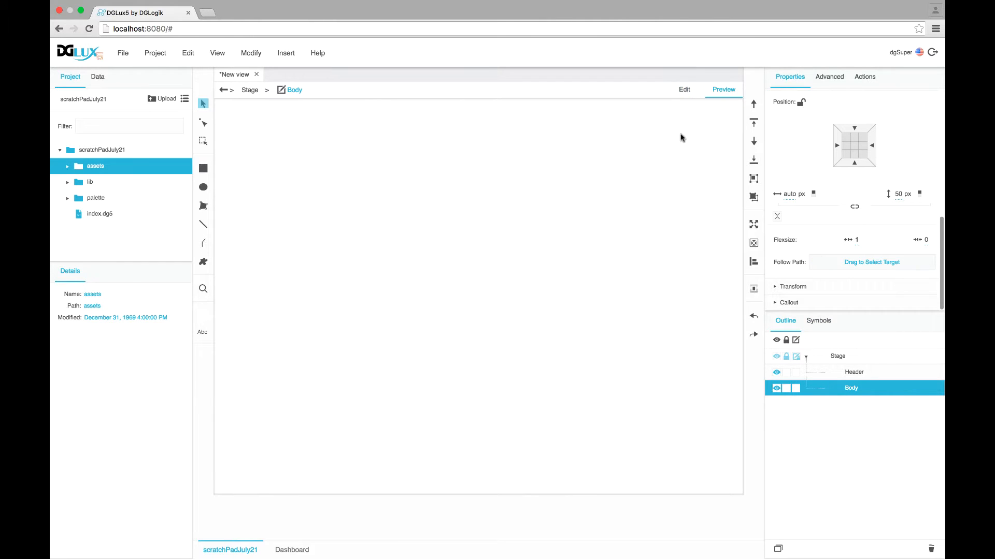
left_click(687, 92)
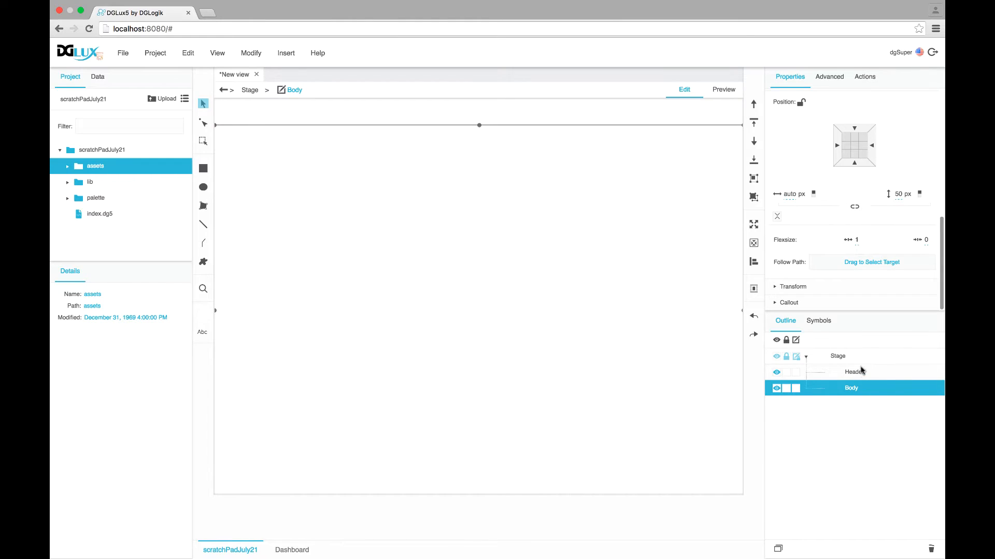
Open the Header's border settings and set the stroke style to Solid
left_click(863, 372)
scroll(847, 144, "up", 5)
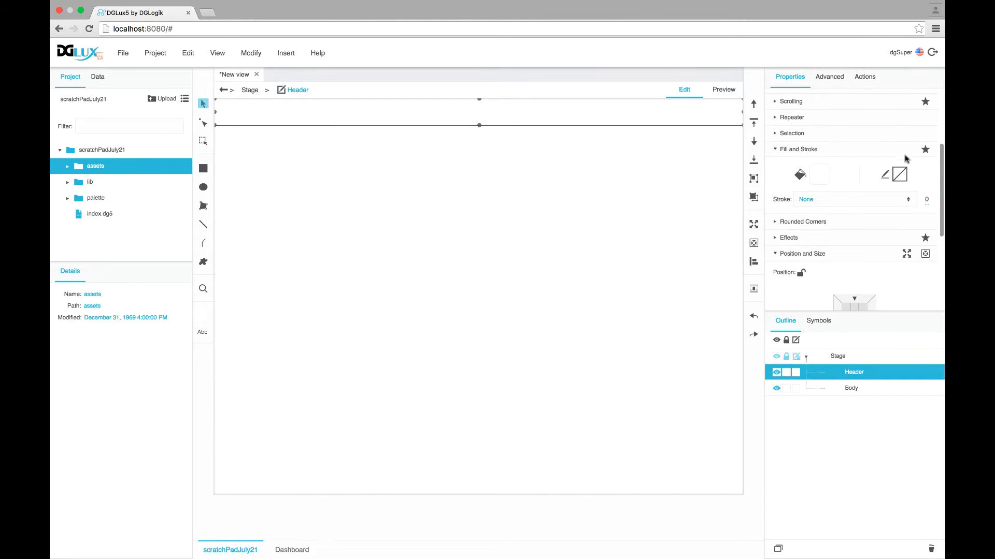
left_click(899, 177)
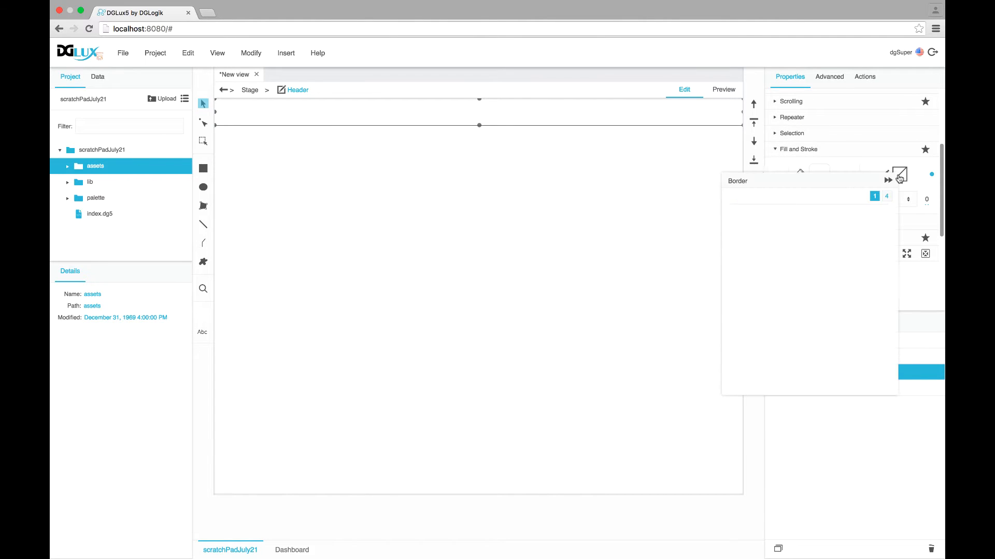
left_click(886, 196)
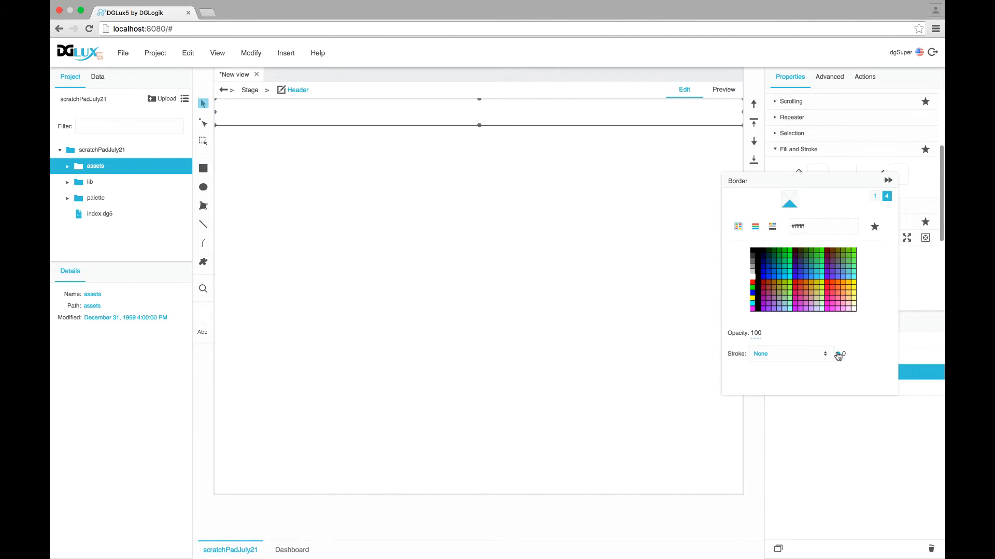
left_click(809, 355)
left_click(819, 387)
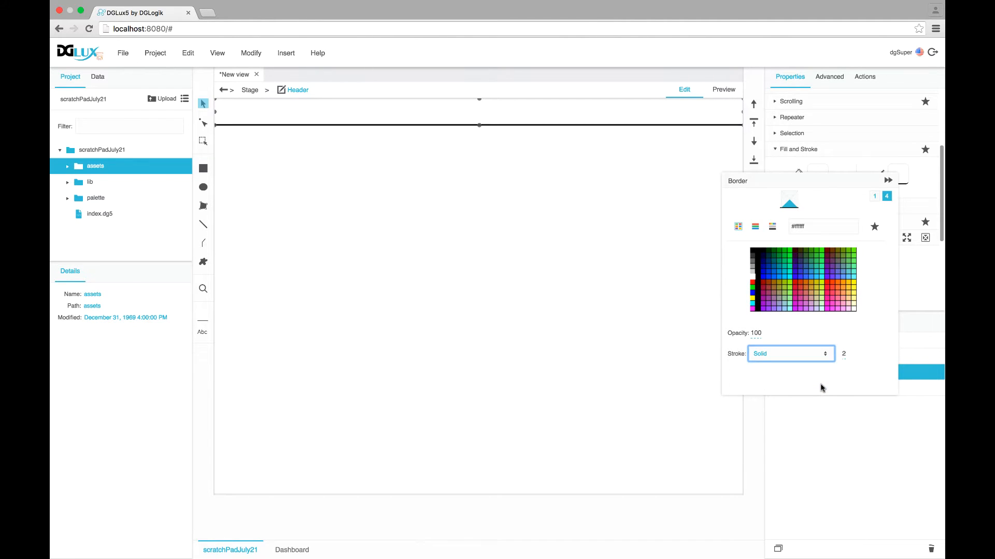
Adjust the border colour to light grey #f5f5f5 across the colour pickers and close the popup
left_click(772, 226)
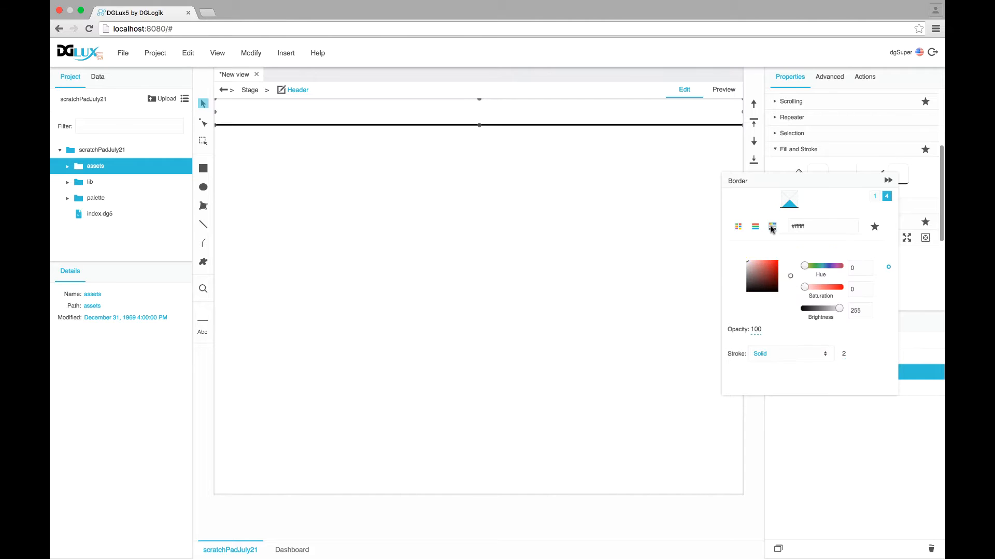
left_click(868, 312)
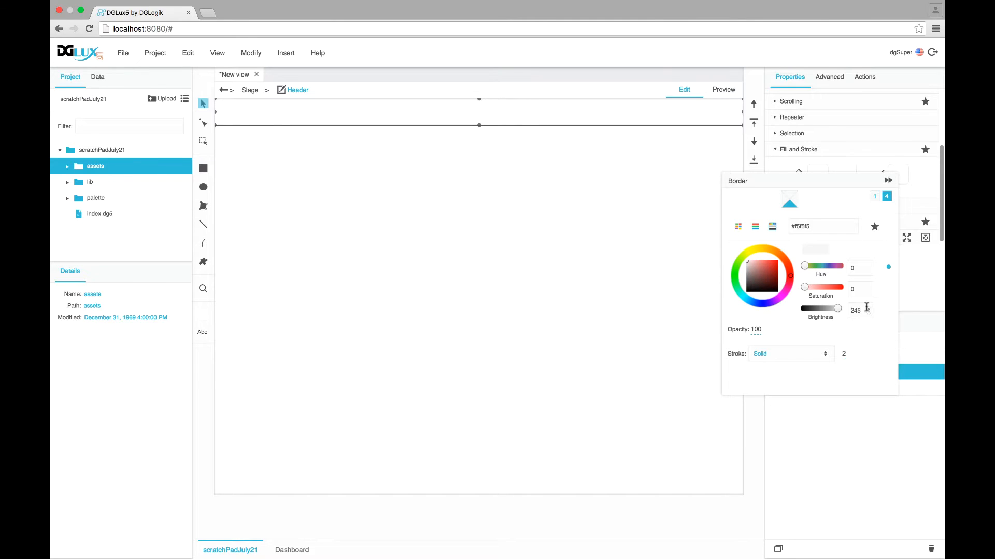
left_click(738, 226)
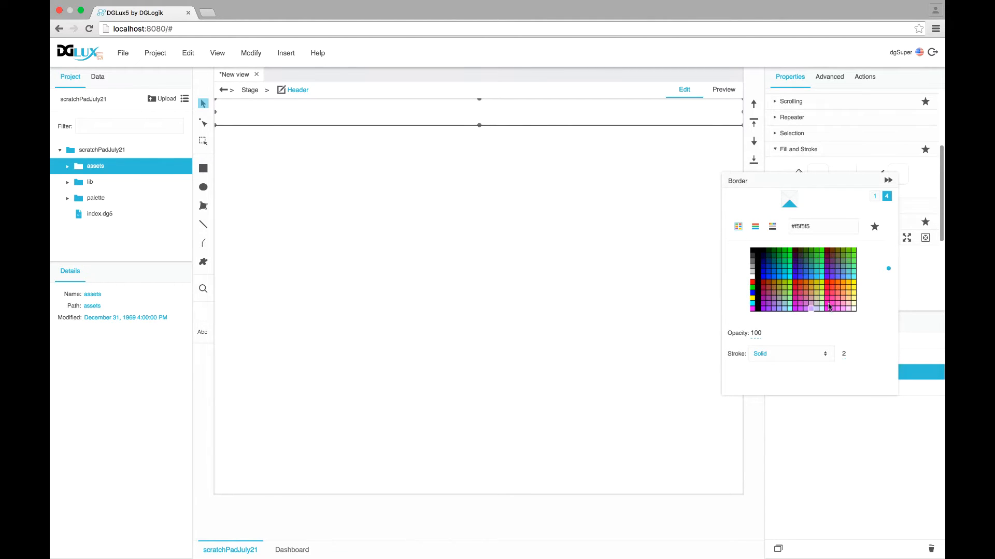
left_click(755, 228)
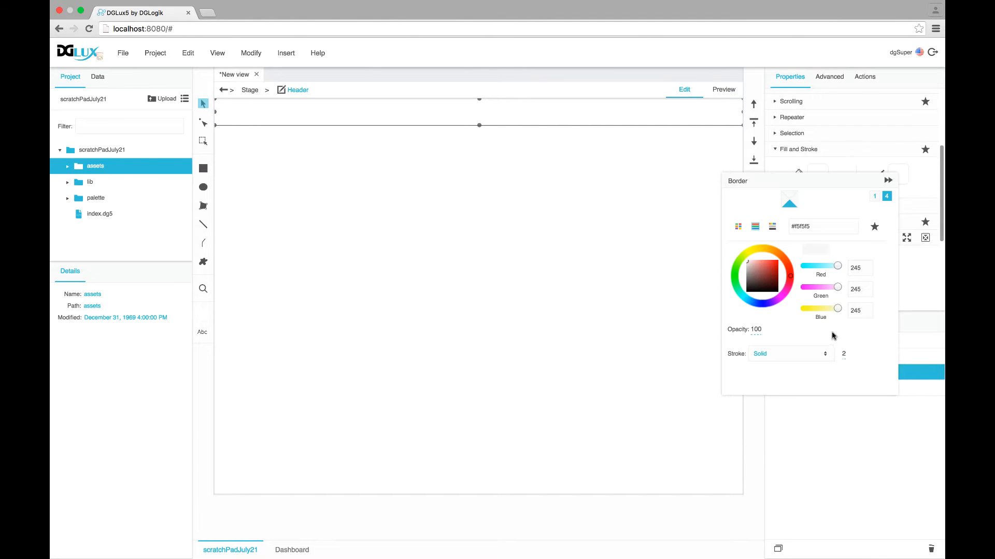
left_click(772, 231)
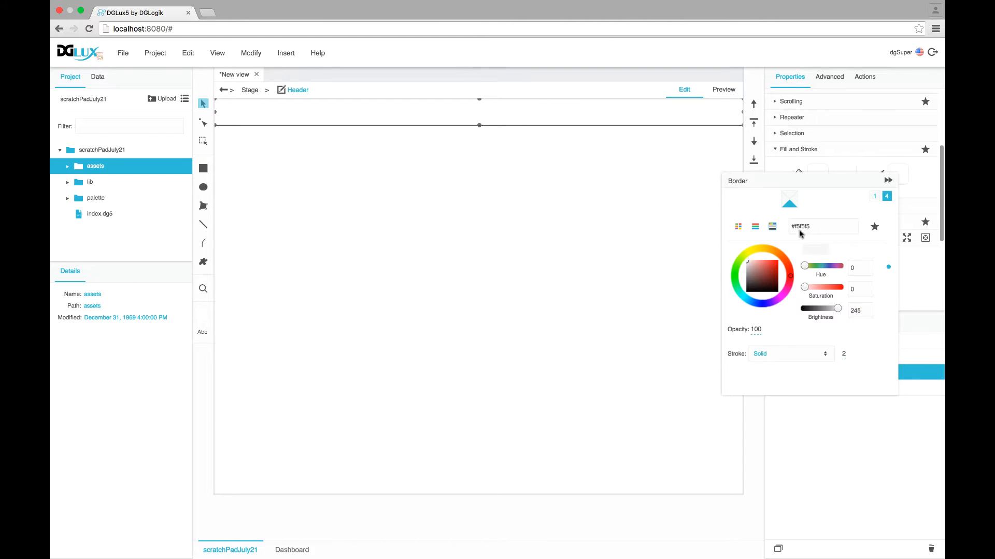
left_click(888, 180)
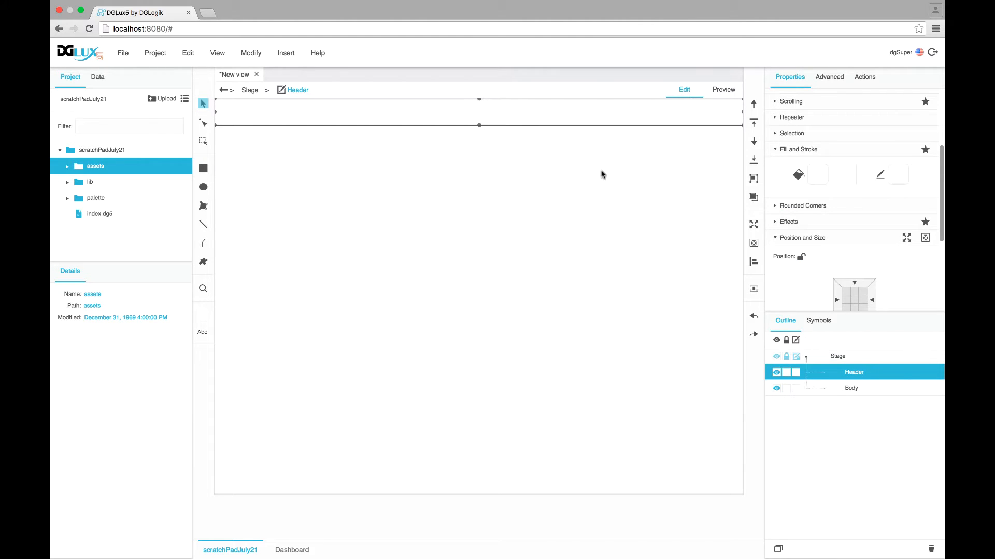
Insert an Image component inside the Header
left_click(723, 89)
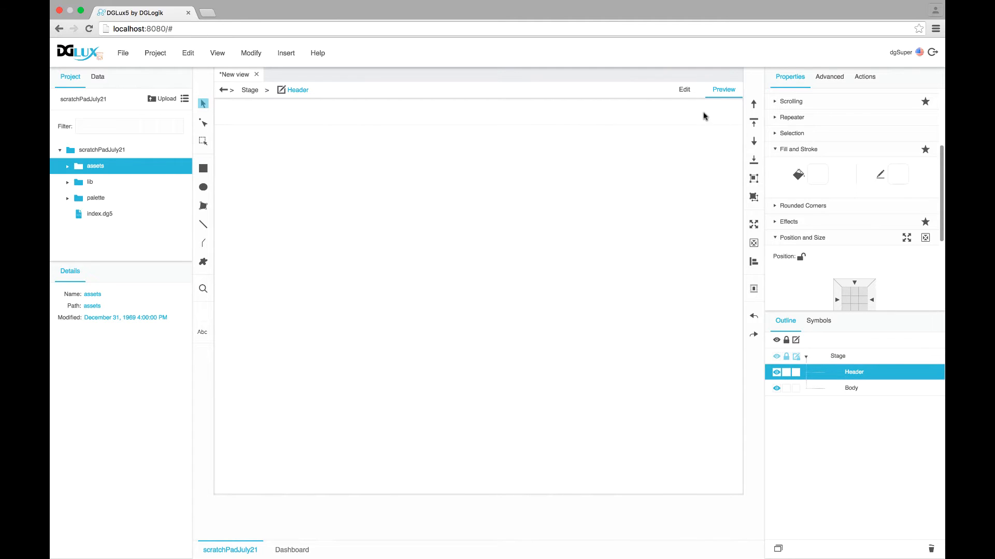
right_click(854, 378)
mouse_move(777, 313)
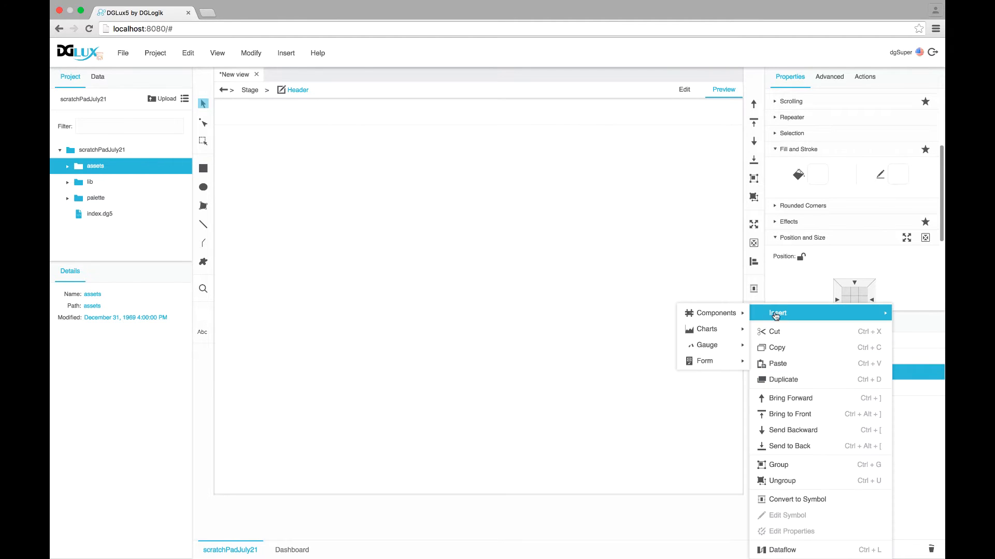
mouse_move(725, 313)
left_click(773, 310)
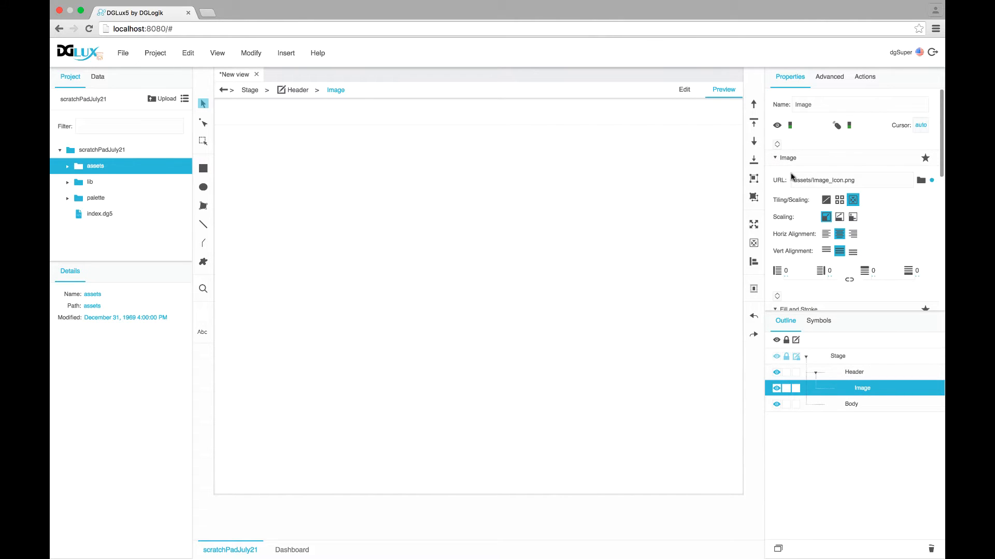
Set the image source to assets/DGLux5LightLogo.svg
left_click(920, 180)
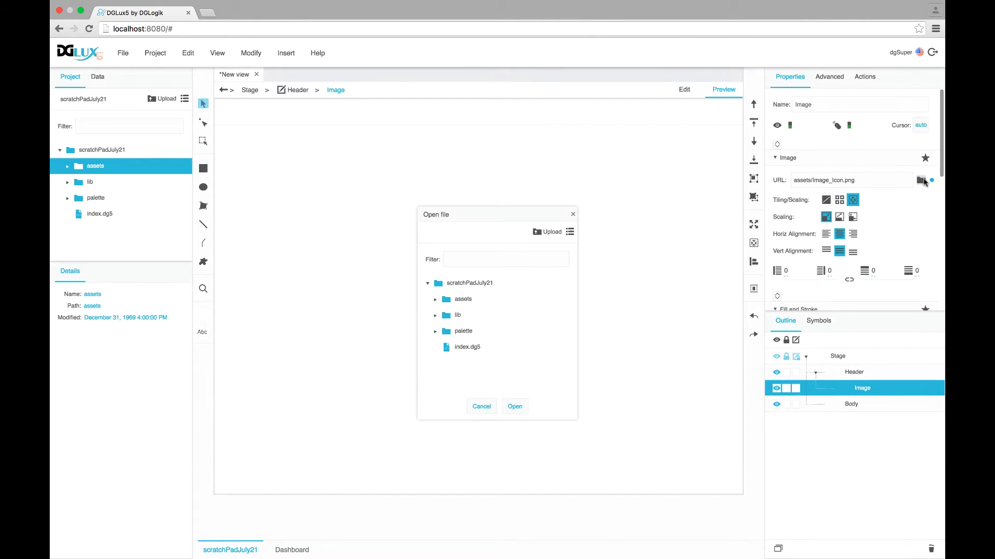
left_click(435, 299)
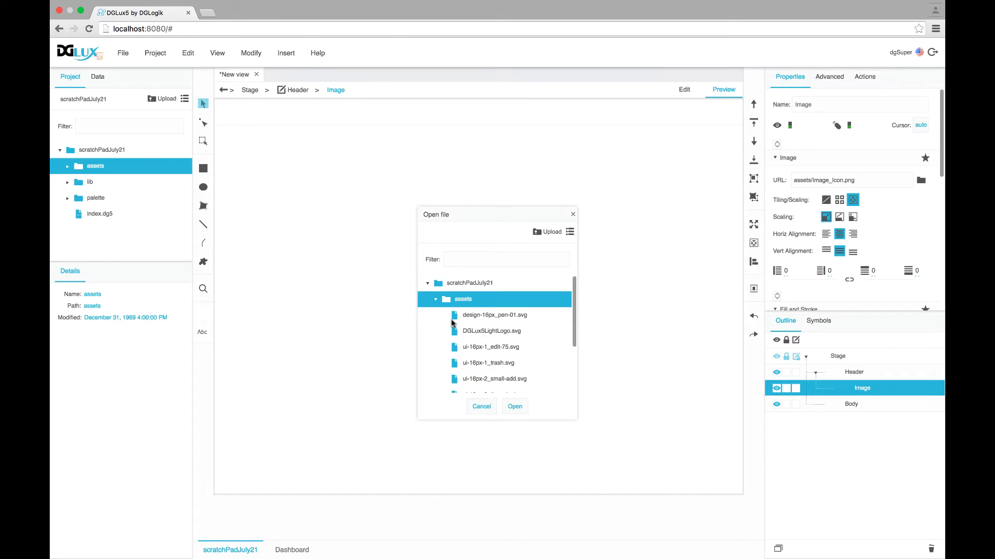
scroll(452, 323, "down", 2)
scroll(452, 324, "down", 2)
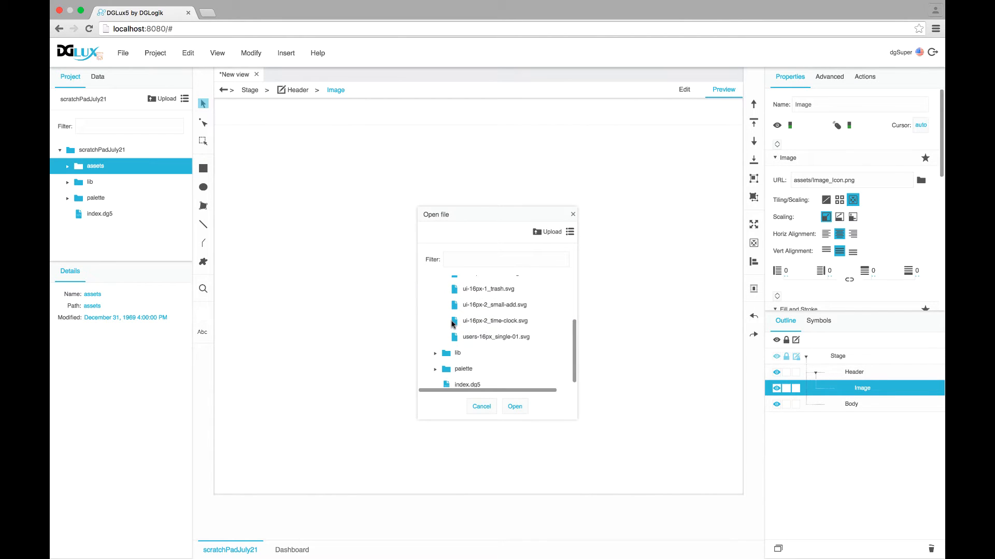
scroll(452, 324, "up", 1)
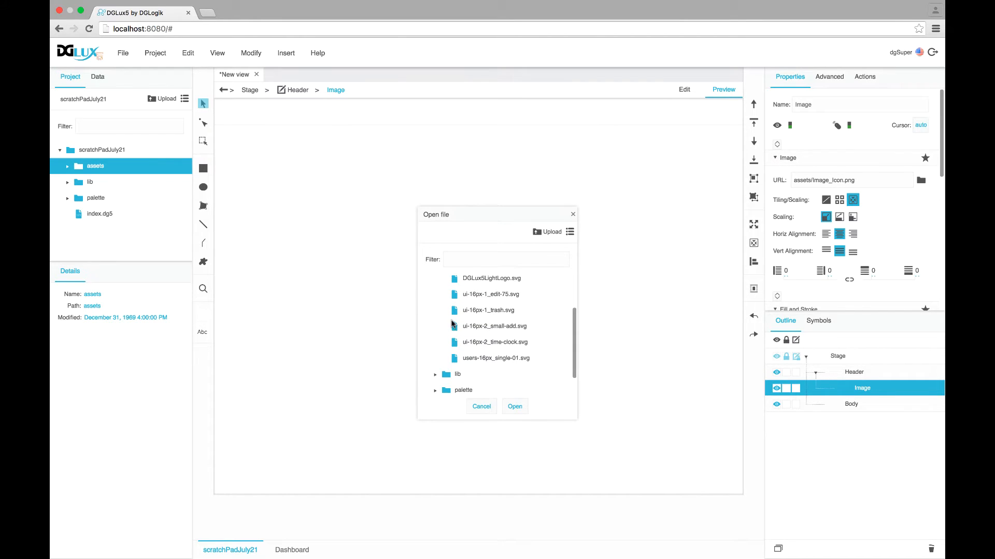
double_click(476, 280)
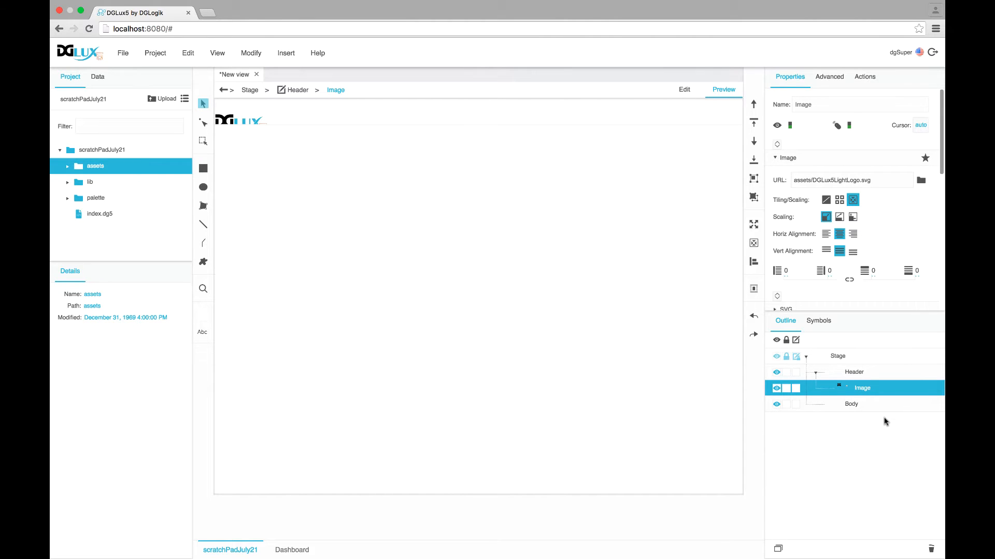
Make the image 100 % of the Header's height with a left padding of 10
scroll(855, 275, "down", 10)
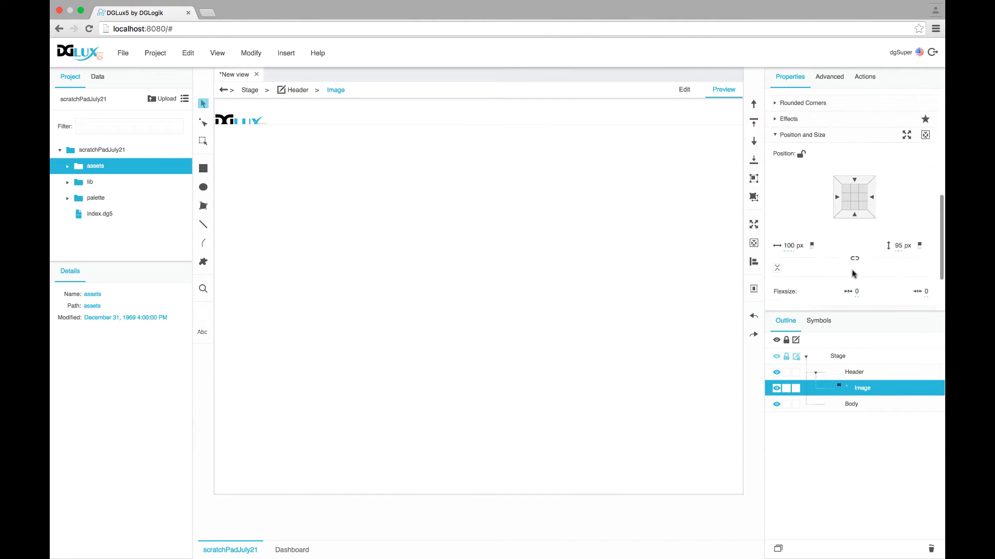
left_click(907, 248)
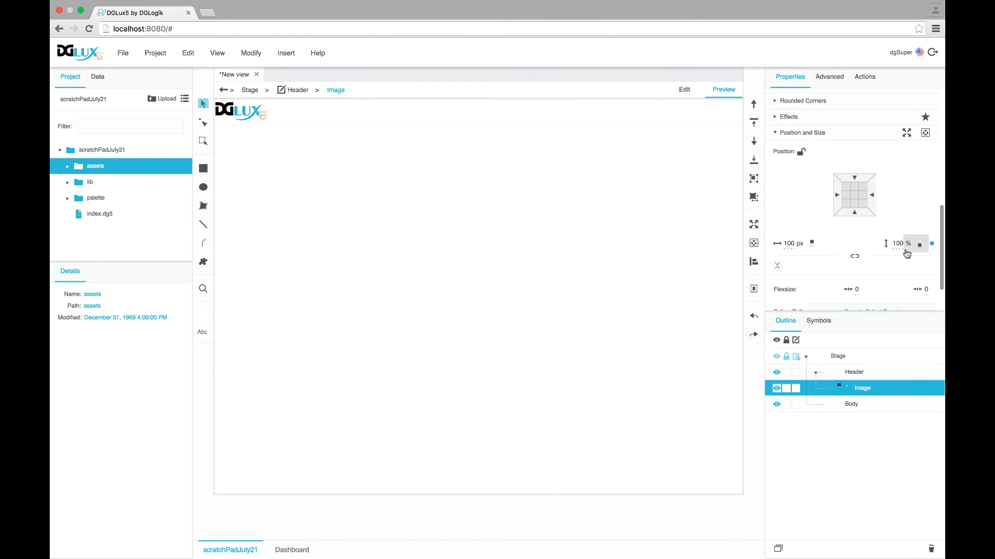
scroll(908, 248, "up", 1)
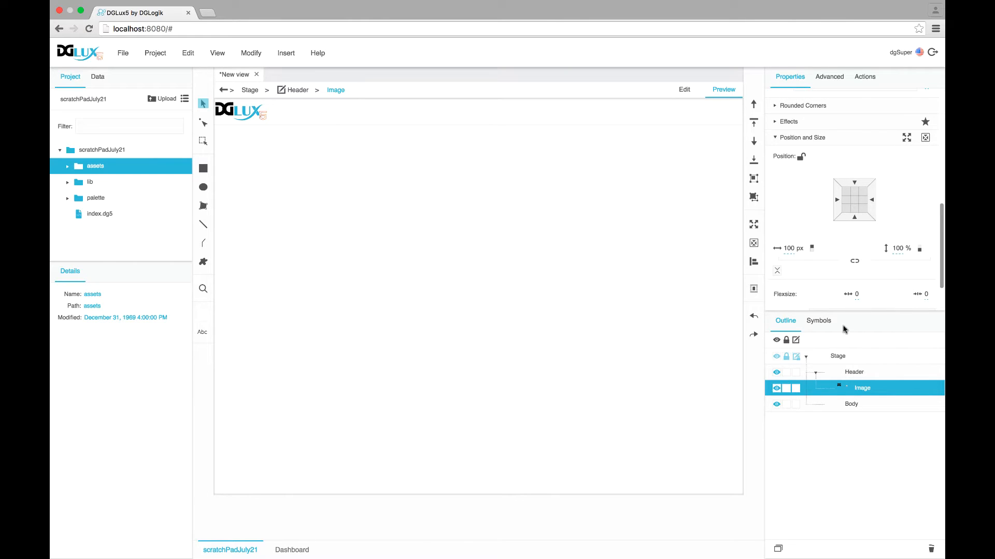
scroll(824, 248, "up", 6)
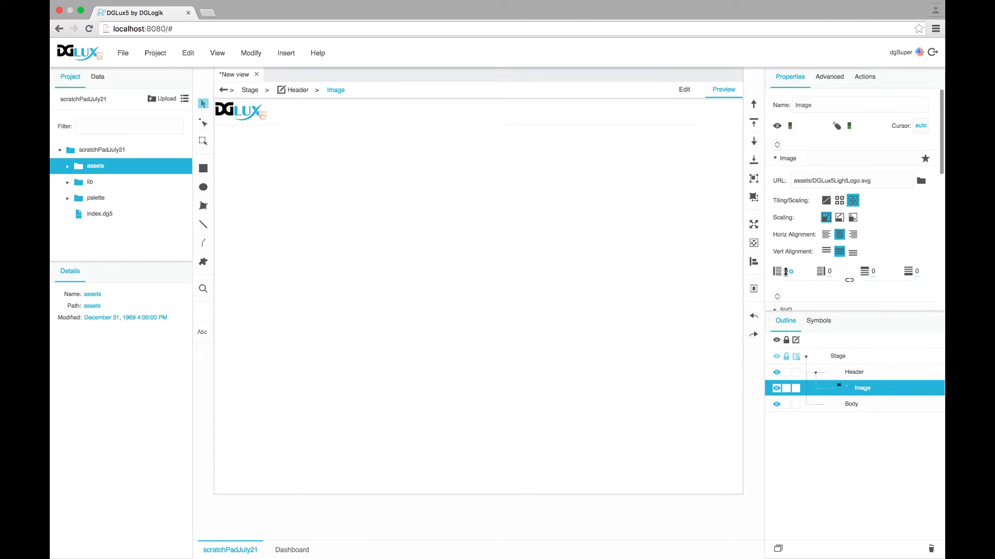
left_click(787, 272)
key("Return")
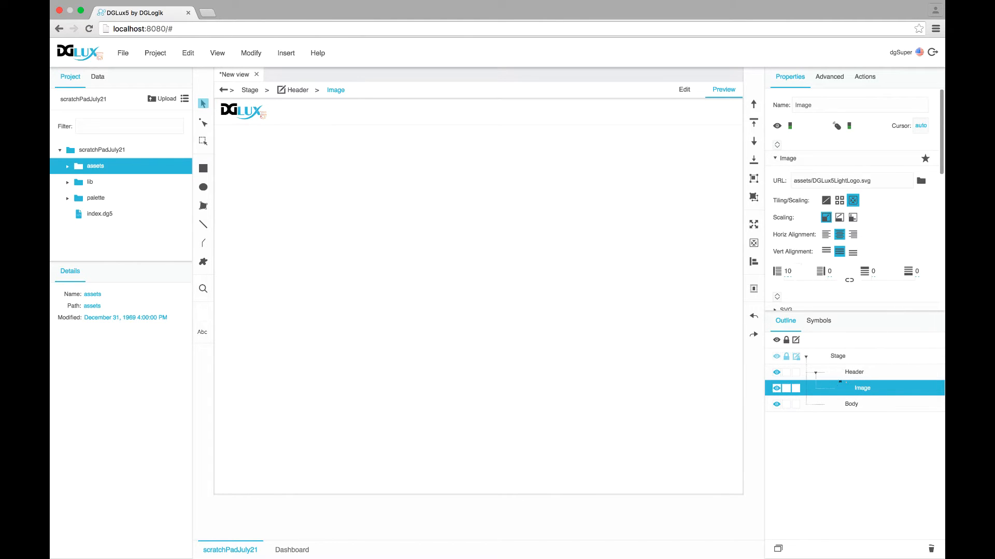
Insert a Text component into the Header and set the Header layout to Horizontal
left_click(842, 370)
right_click(843, 370)
mouse_move(852, 313)
mouse_move(703, 313)
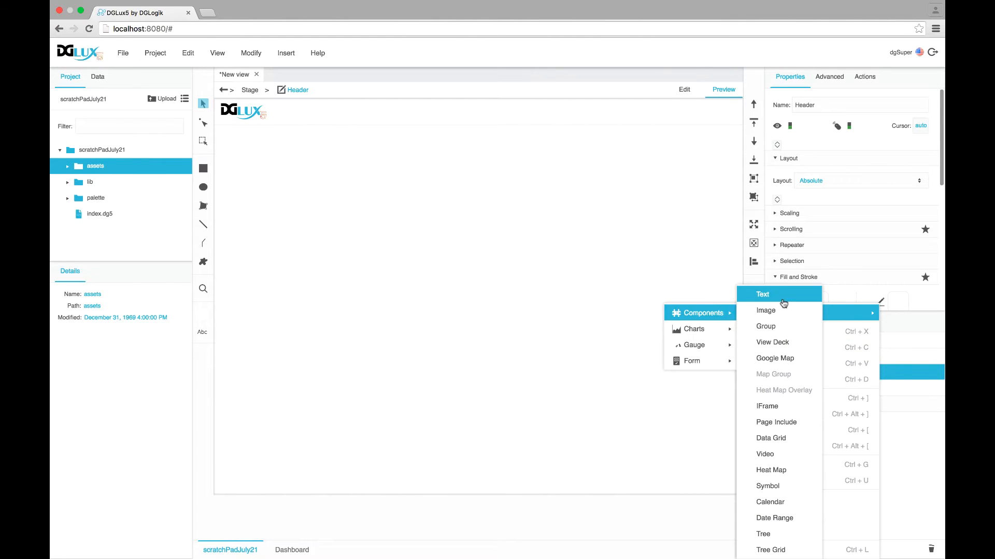
left_click(769, 301)
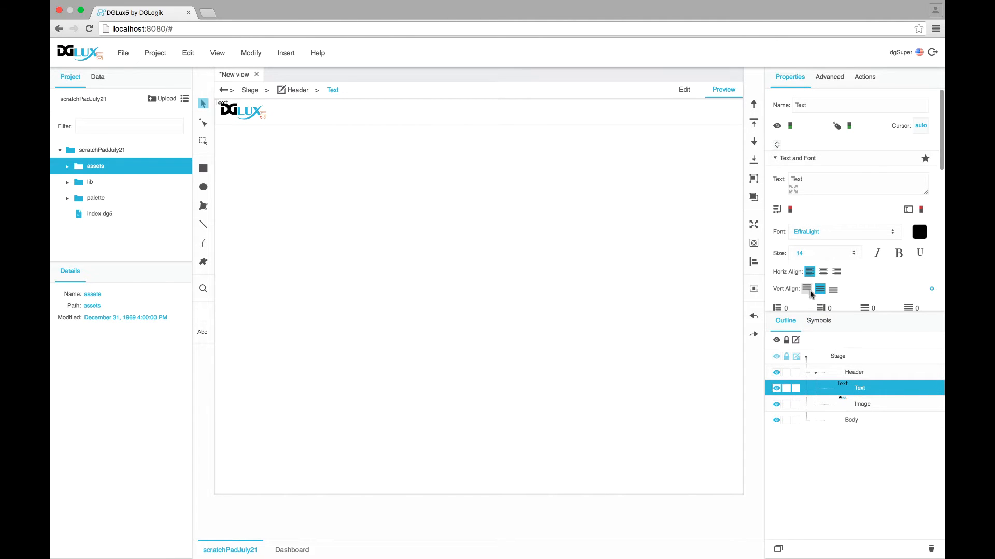
left_click(863, 375)
left_click(811, 183)
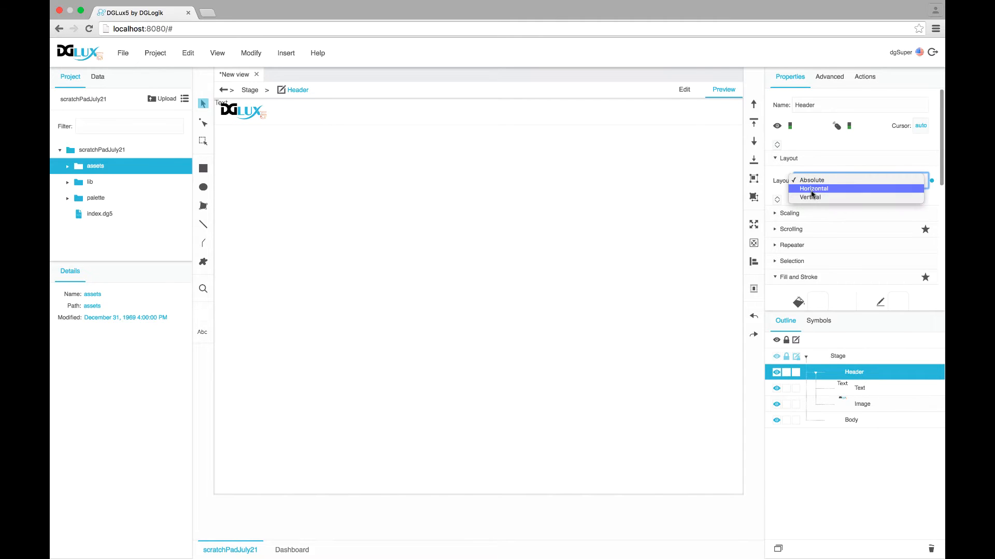
left_click(812, 190)
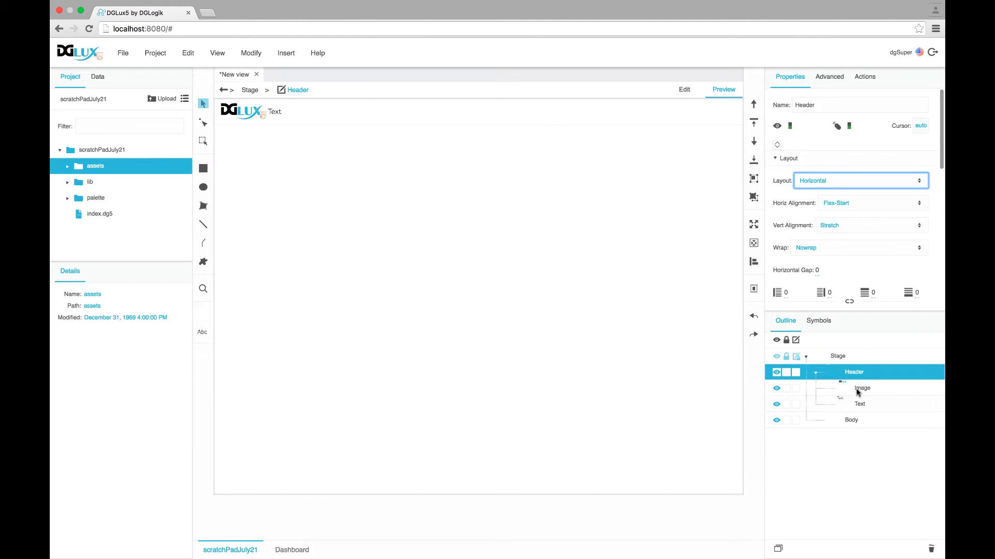
Change the text to 'DSA Scratch Pad' and make it grey and bold
left_click(860, 404)
double_click(797, 179)
type("DSA Scratch")
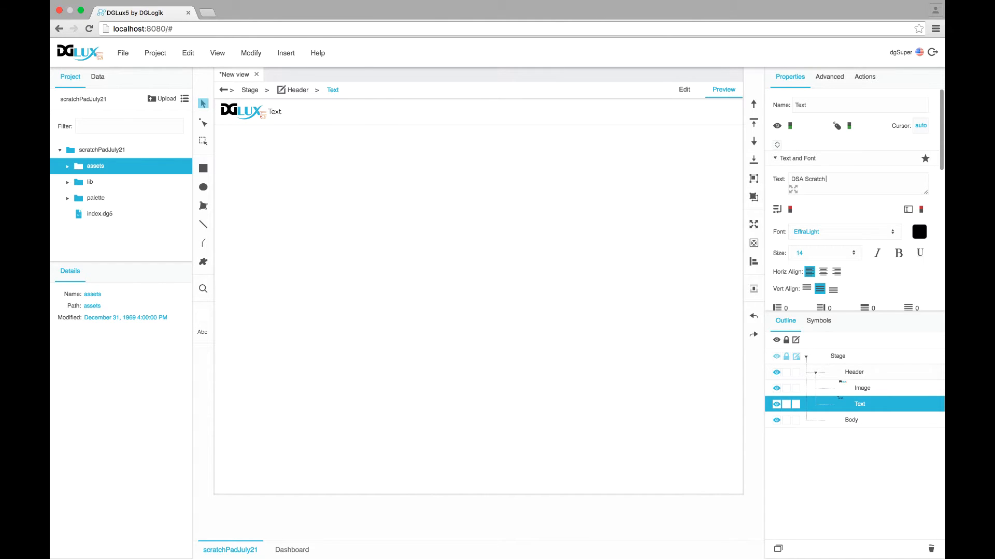
type(" Pad")
left_click(920, 231)
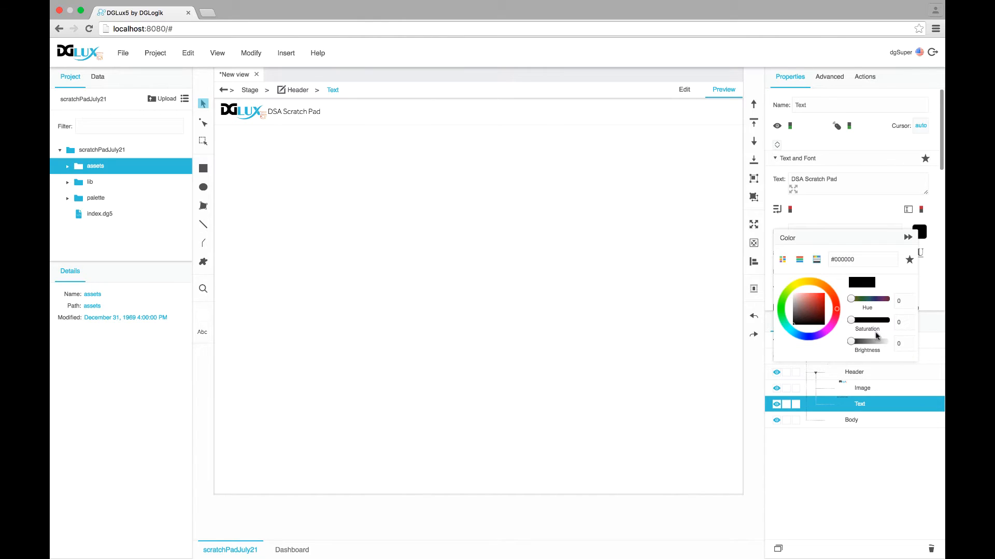
left_click_drag(851, 342, 869, 344)
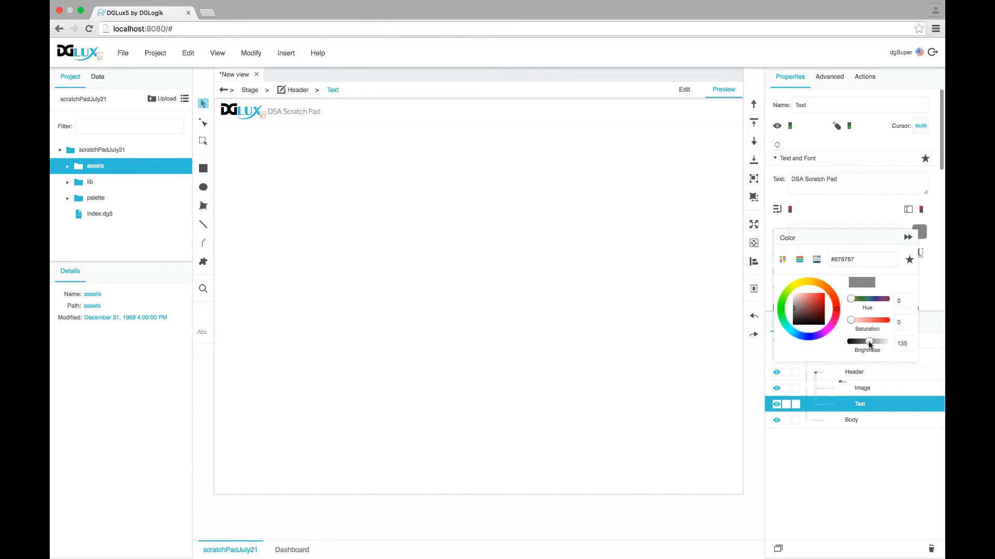
left_click(907, 238)
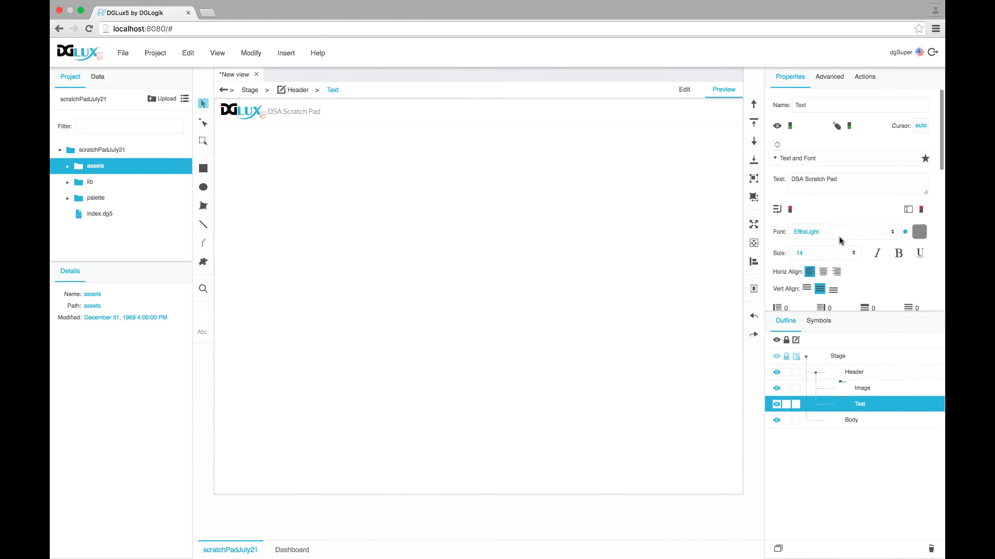
left_click(900, 253)
Give the title a left padding of 15 and check it beside the logo in preview
scroll(832, 270, "down", 1)
left_click(787, 291)
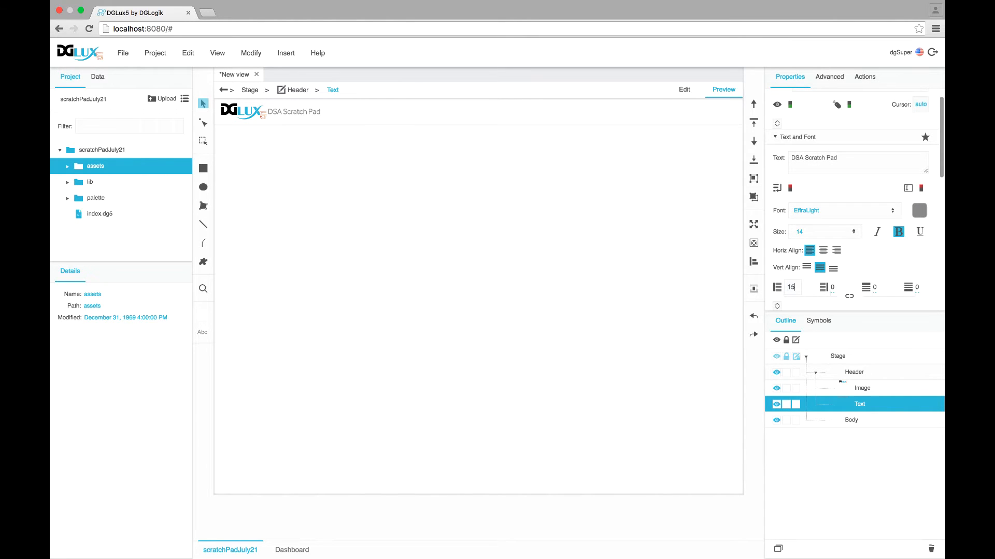
key("Return")
left_click(685, 91)
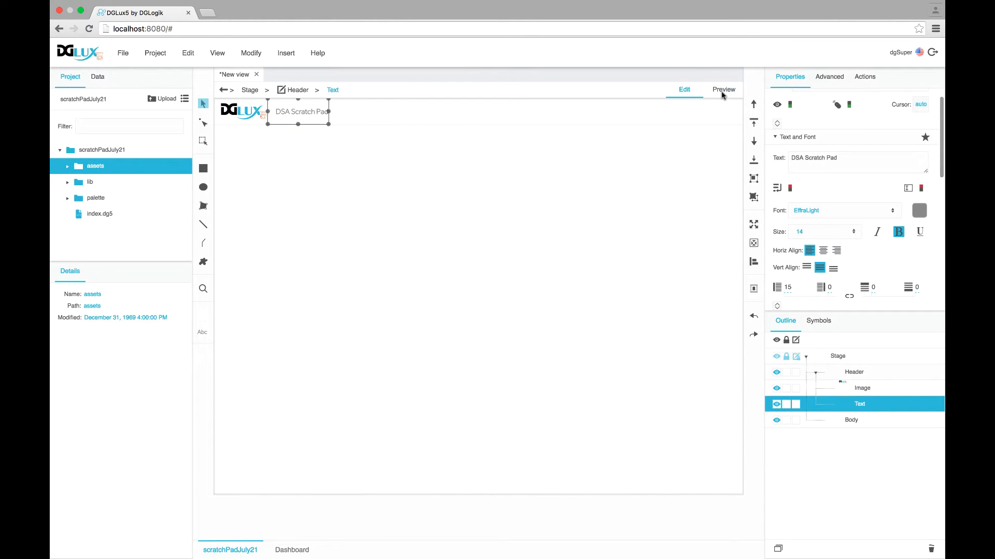
left_click(723, 92)
left_click(686, 91)
left_click(860, 390)
left_click(860, 405)
Insert a Group into the Body and reset its height to auto
left_click(860, 373)
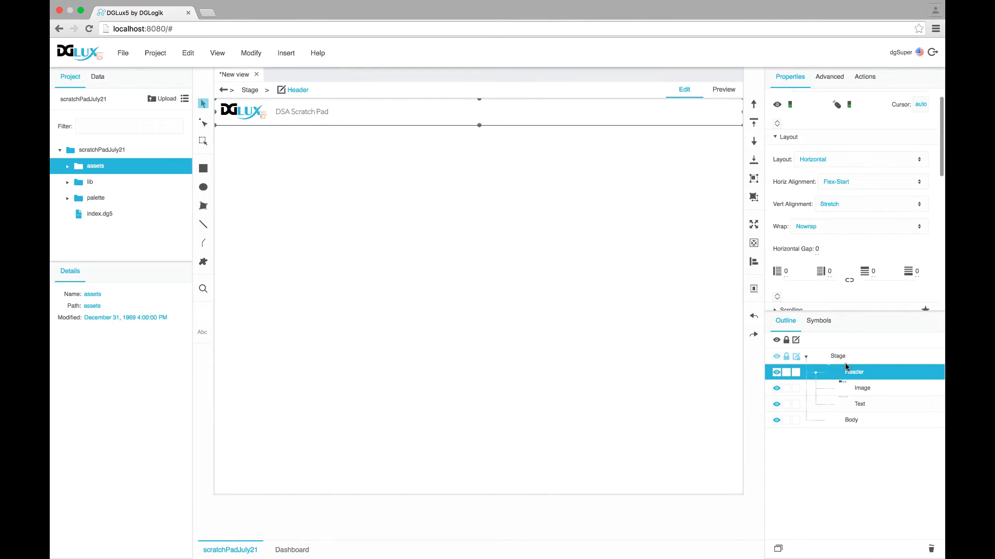
left_click(858, 421)
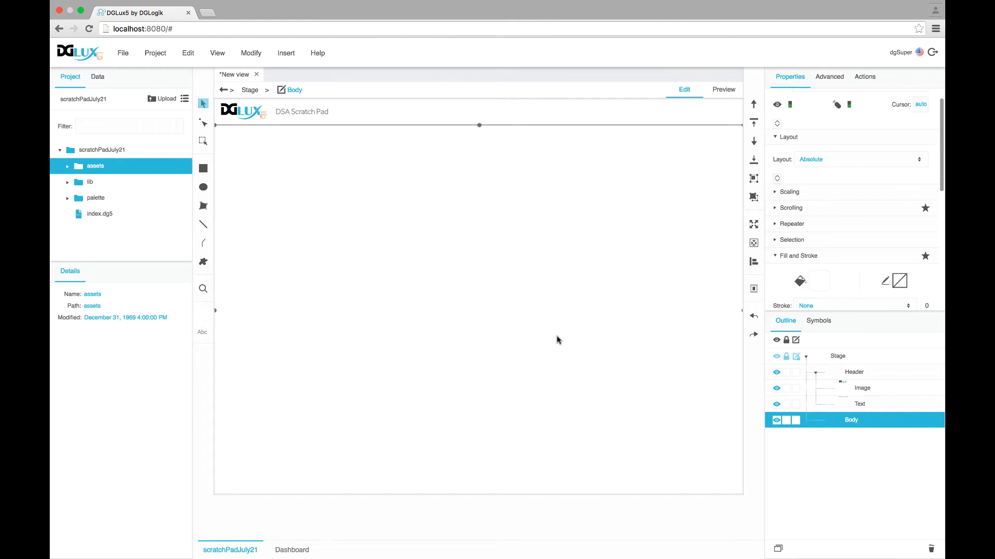
right_click(845, 424)
mouse_move(798, 316)
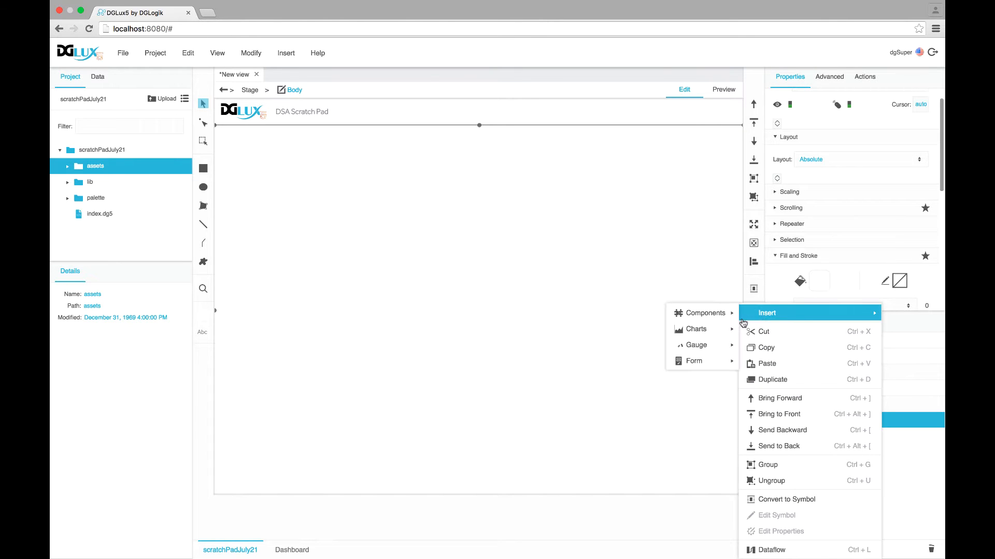
mouse_move(704, 313)
left_click(766, 327)
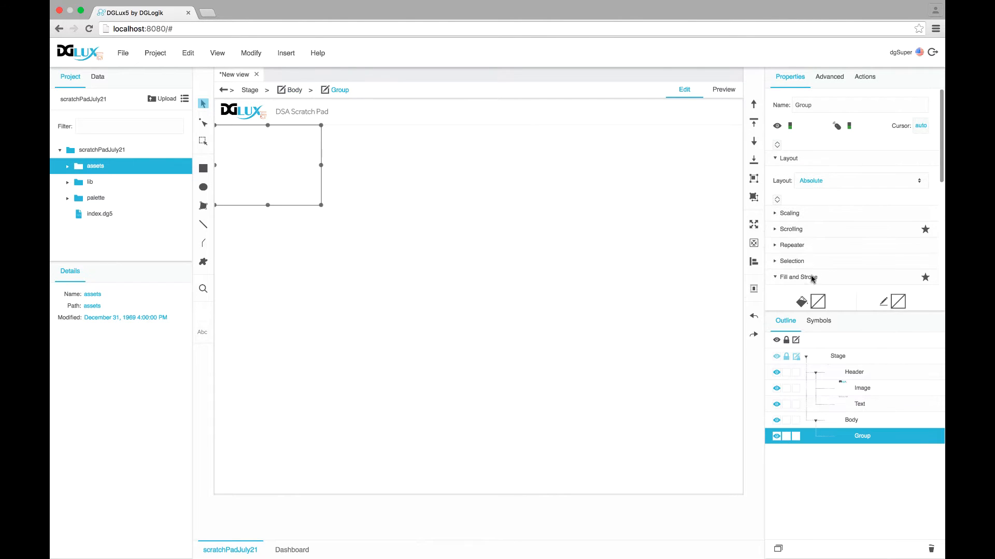
scroll(813, 277, "down", 5)
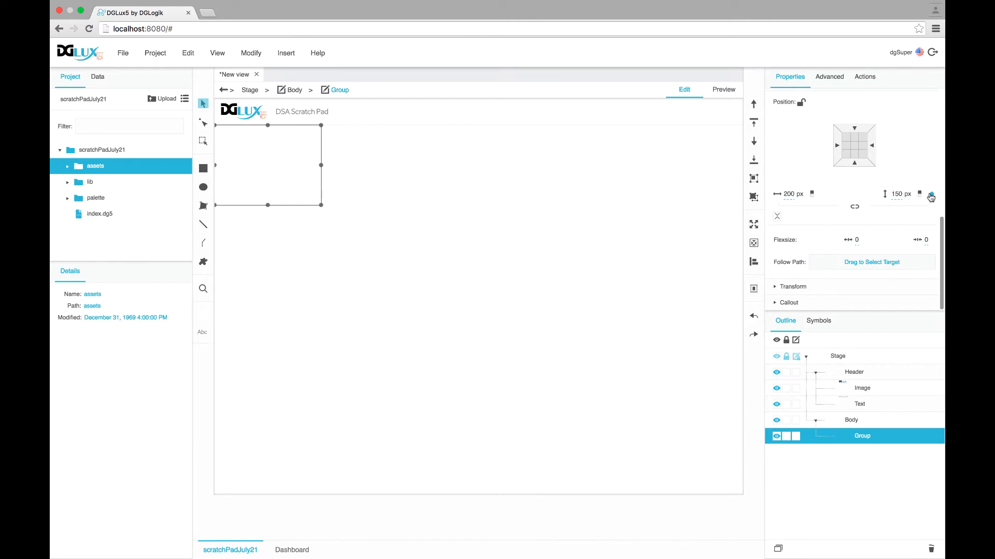
left_click(920, 194)
left_click(908, 223)
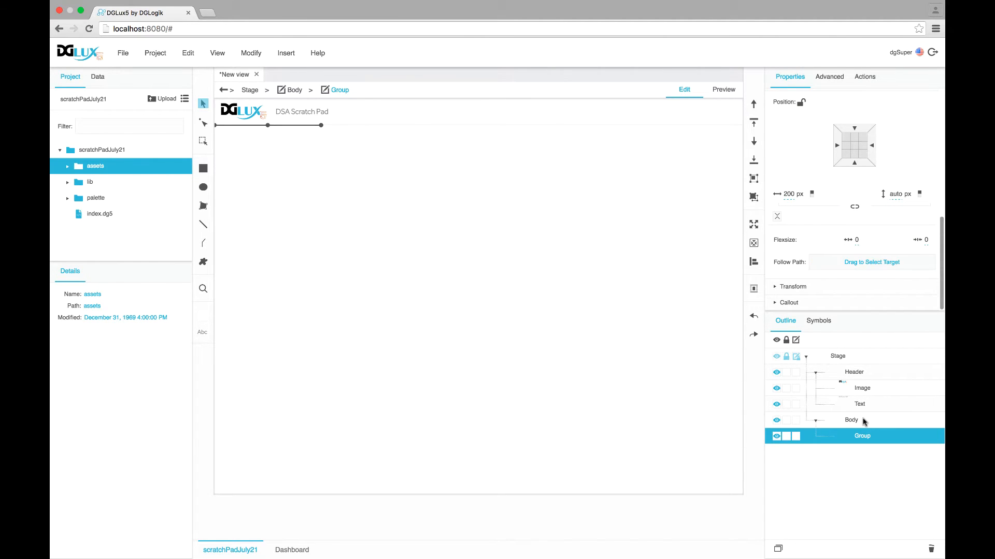
Set the Body layout to Horizontal so the 200 px group fills the body height
left_click(863, 422)
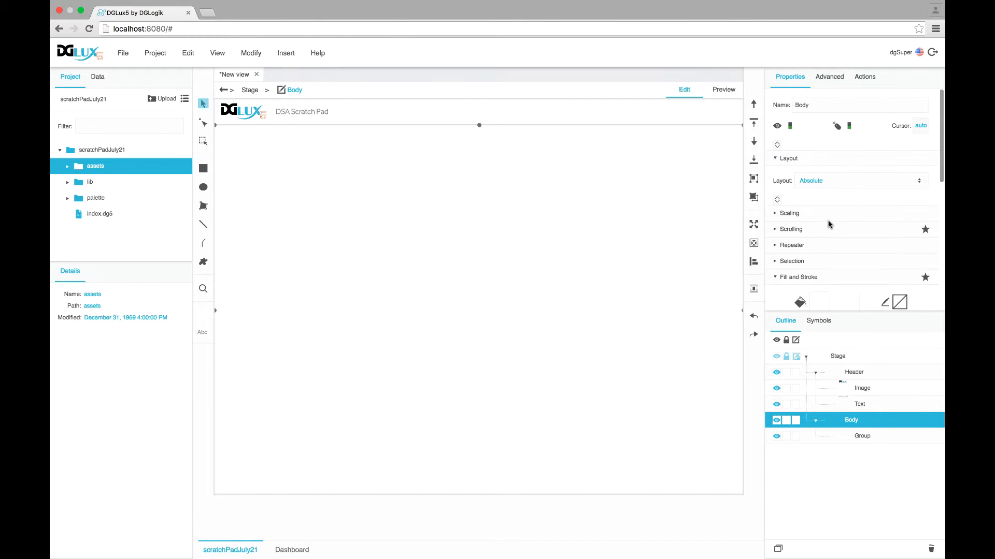
left_click(823, 182)
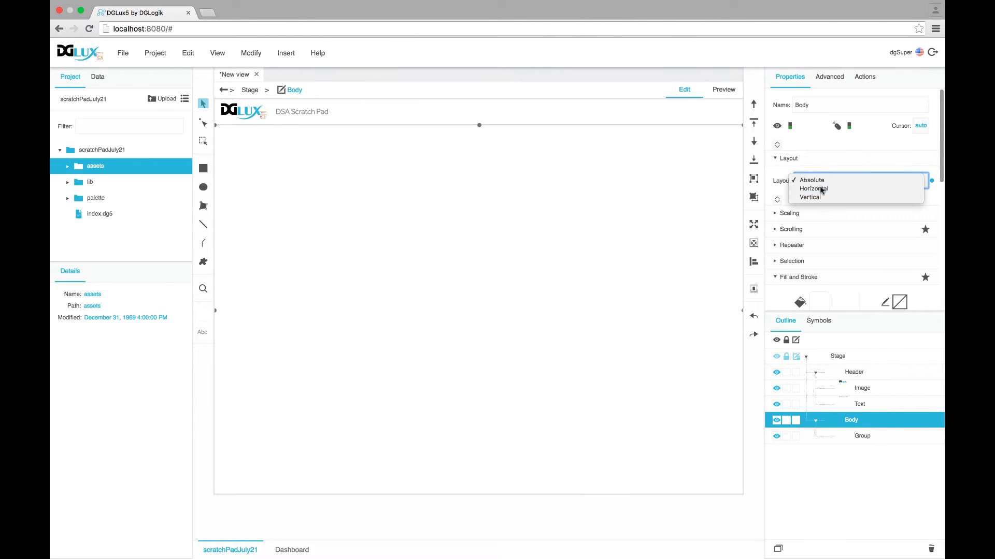
left_click(821, 189)
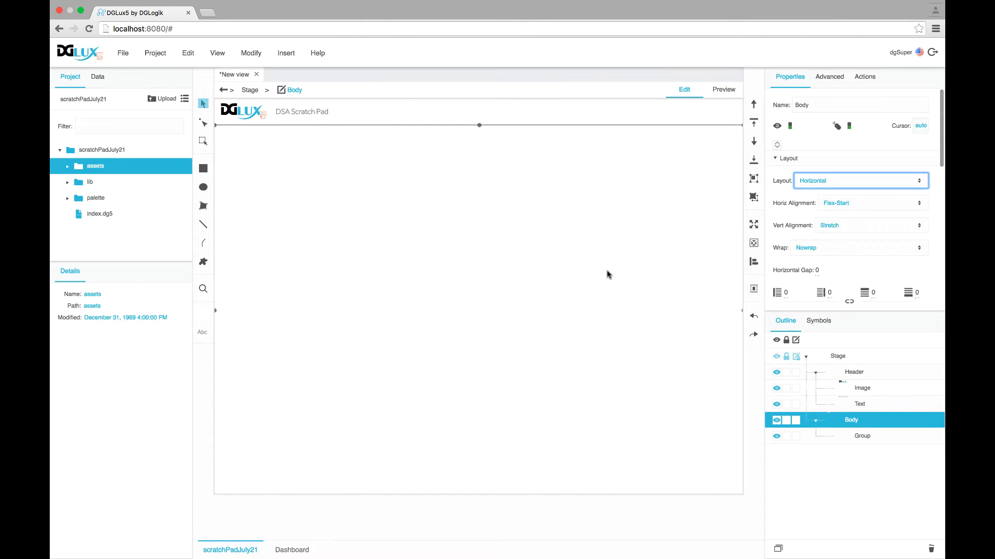
left_click(852, 438)
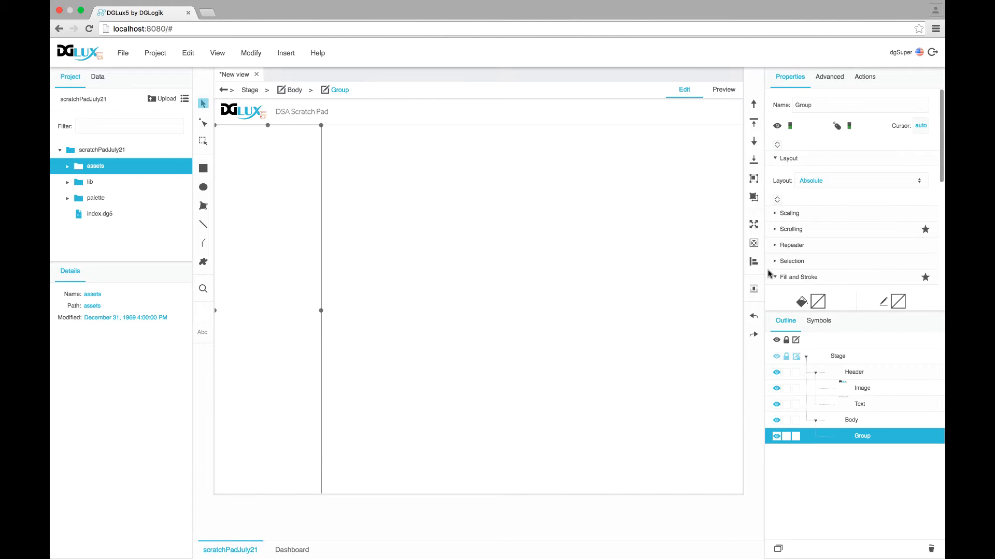
Rename the new group to 'Notes'
scroll(795, 274, "down", 3)
scroll(803, 301, "up", 3)
left_click(852, 420)
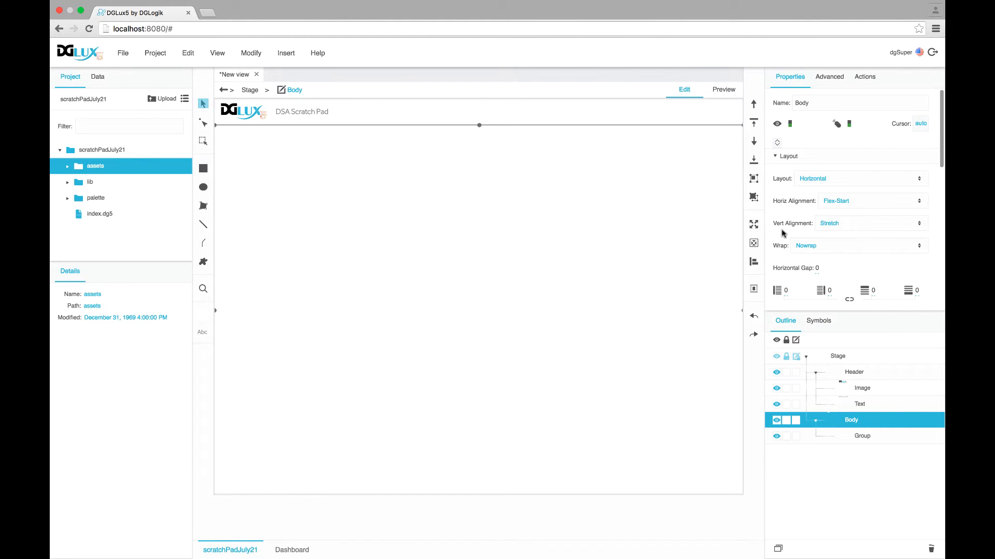
left_click(891, 439)
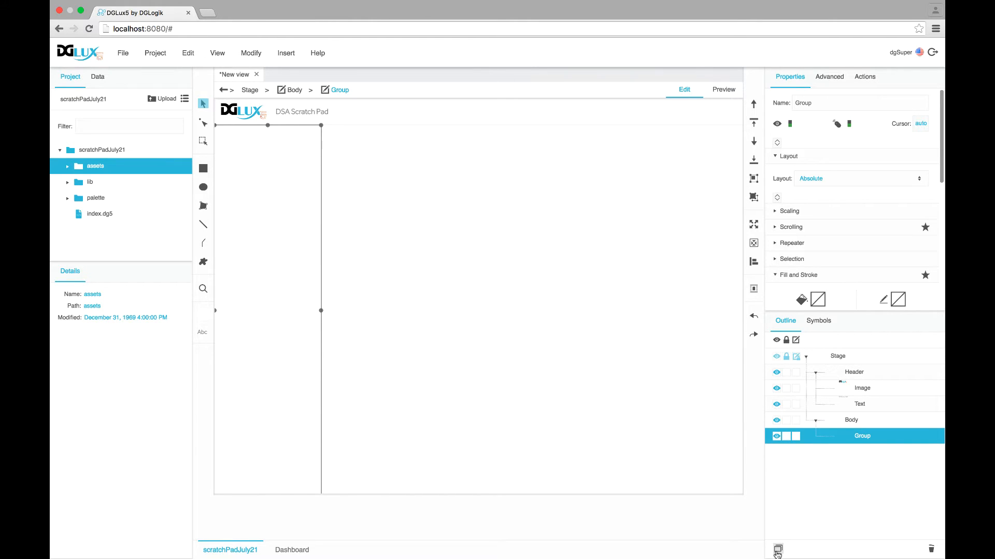
double_click(861, 436)
type("Notes")
key("Return")
Duplicate Notes as 'Current Note' with Flexsize 1 to fill the remaining width
left_click(778, 549)
double_click(861, 455)
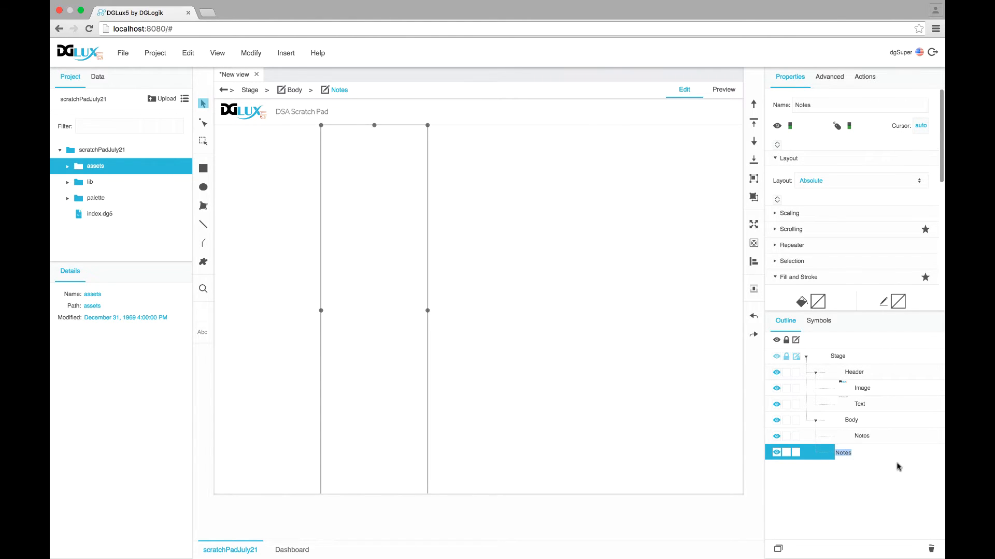
type("Current")
key("Return")
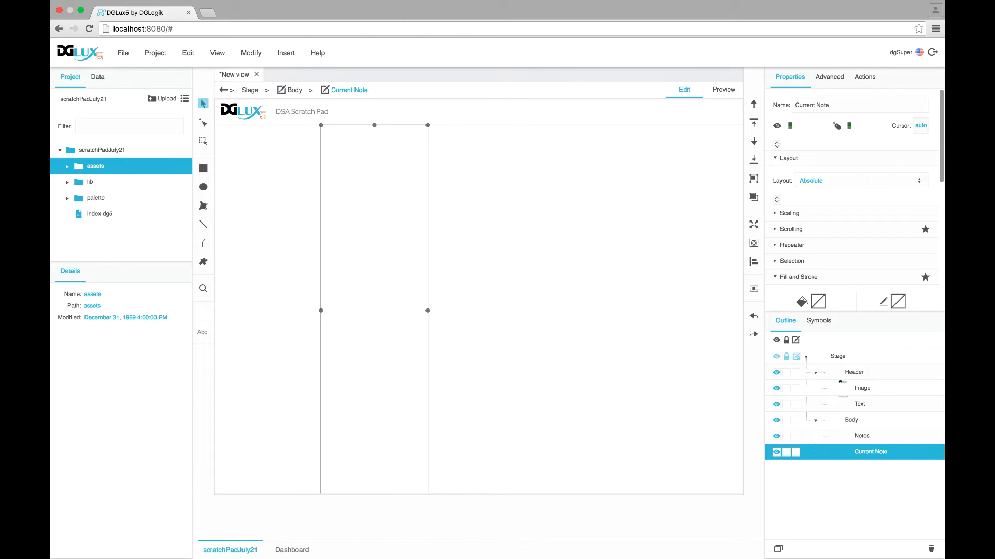
scroll(826, 262, "down", 10)
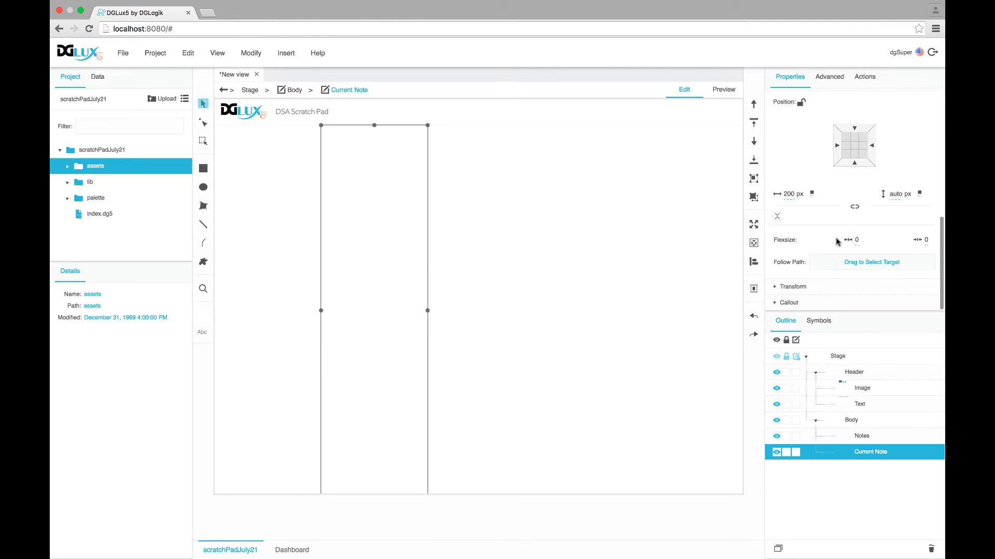
left_click(853, 240)
type("1")
key("Return")
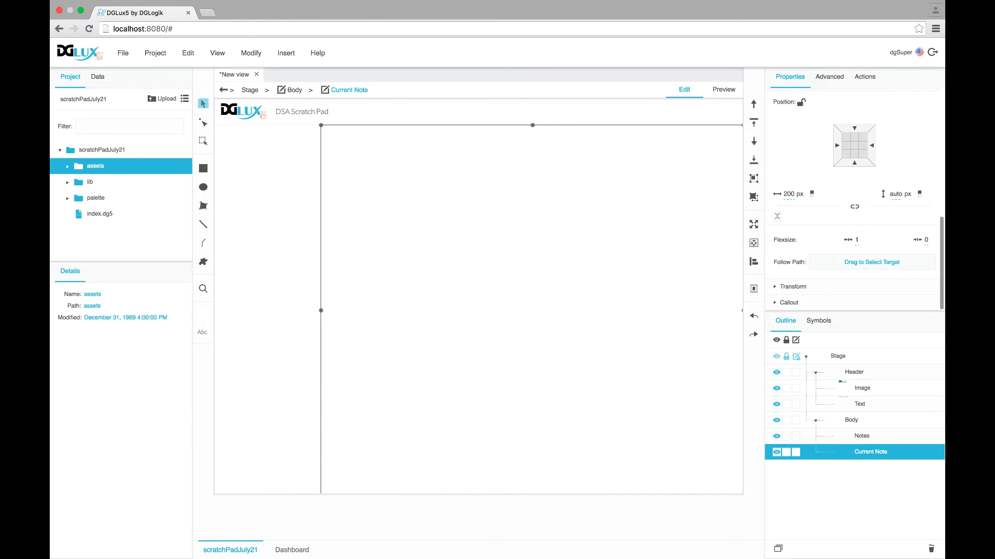
left_click(862, 438)
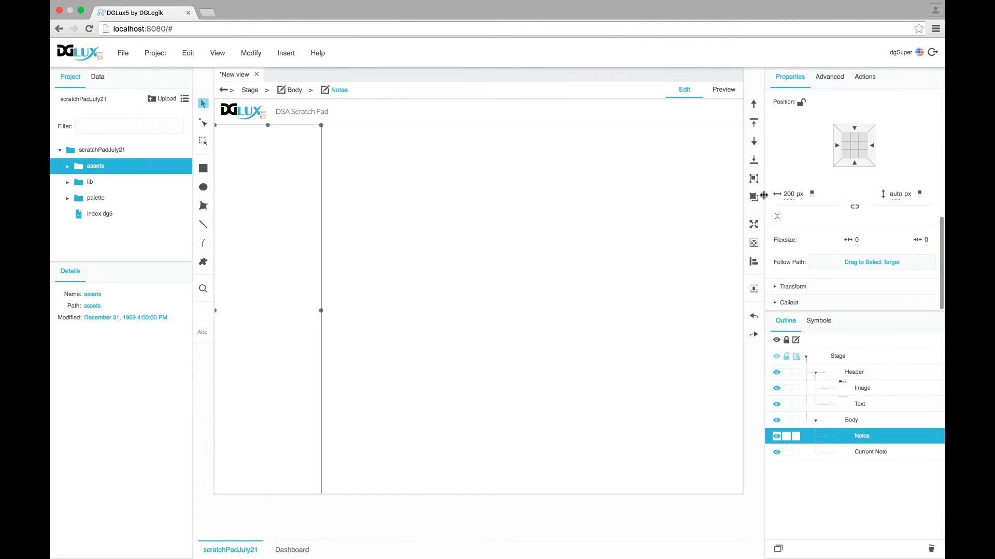
Widen the Notes group to about 270 px and check the layout in preview
left_click_drag(788, 194, 796, 168)
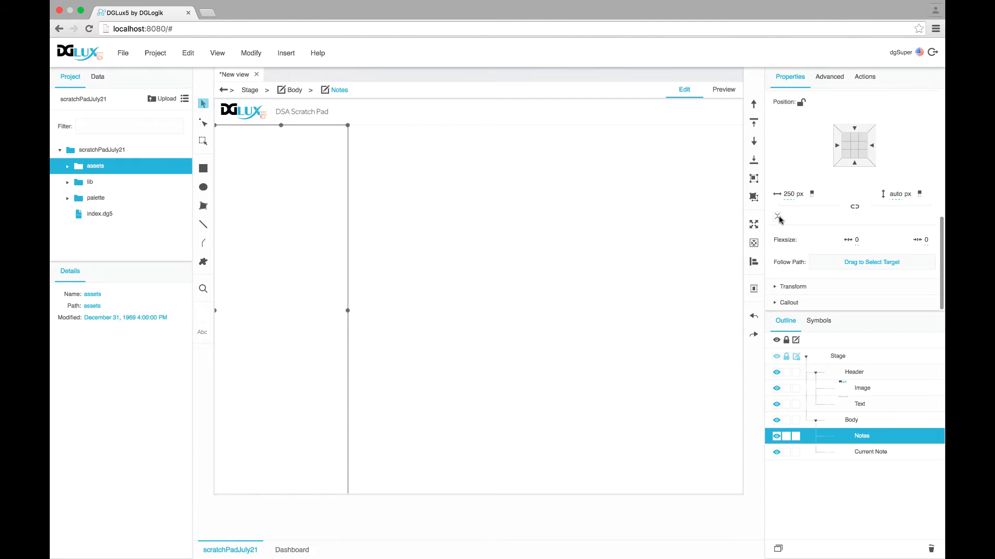
mouse_move(789, 194)
left_mouse_down()
mouse_move(794, 171)
mouse_move(797, 197)
left_mouse_up()
left_click(870, 454)
left_click(860, 438)
left_click(714, 91)
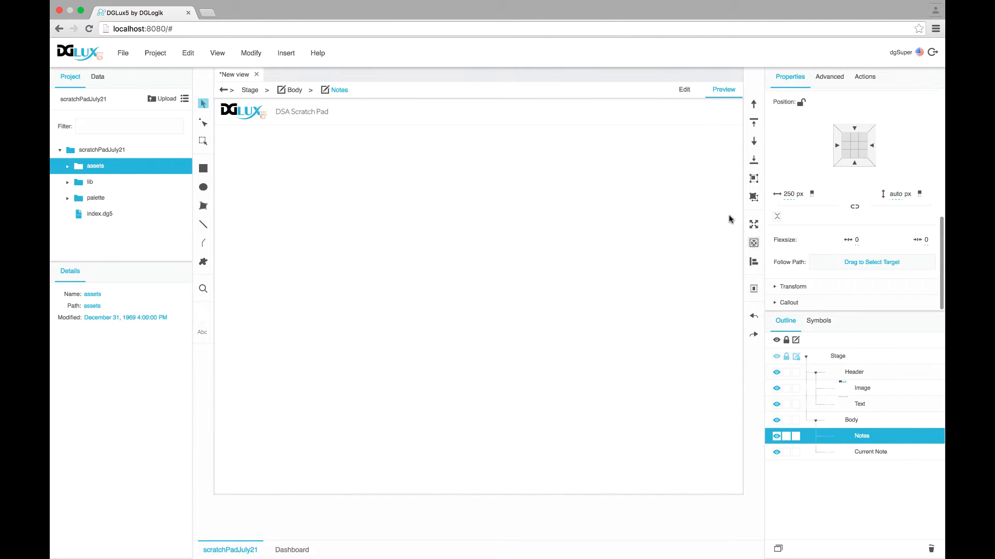
left_click(691, 92)
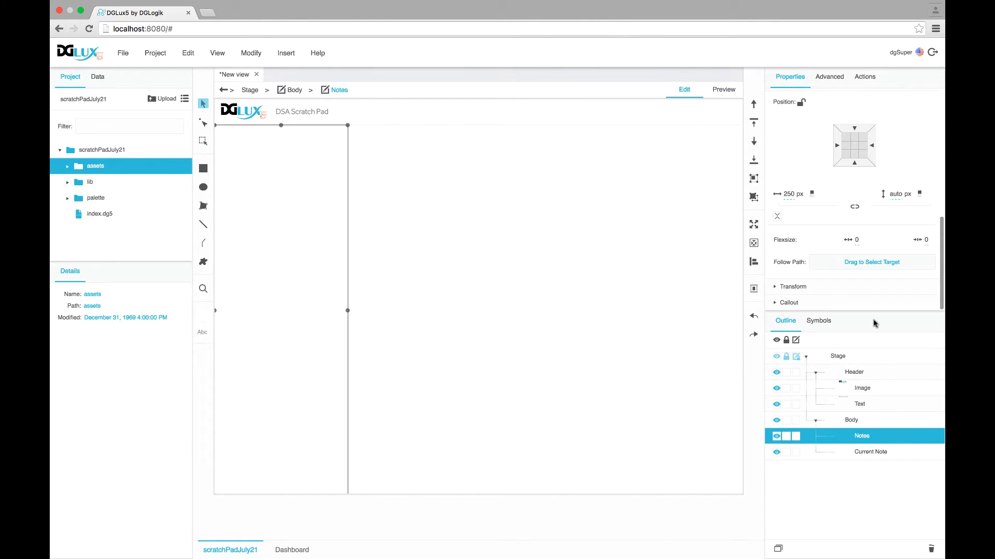
Give the Notes panel a solid #f5f5f5 border of width 2
scroll(802, 169, "up", 6)
scroll(835, 194, "down", 1)
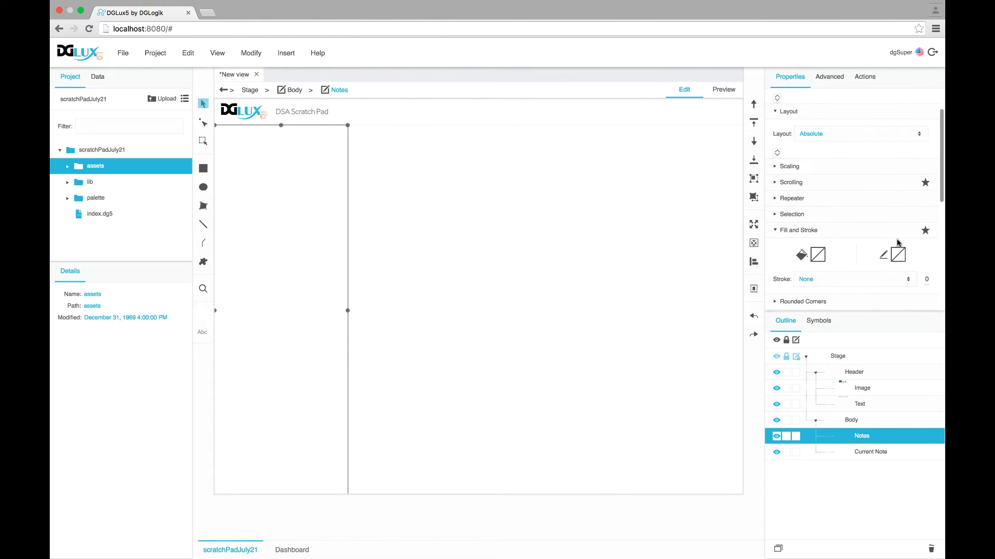
left_click(900, 257)
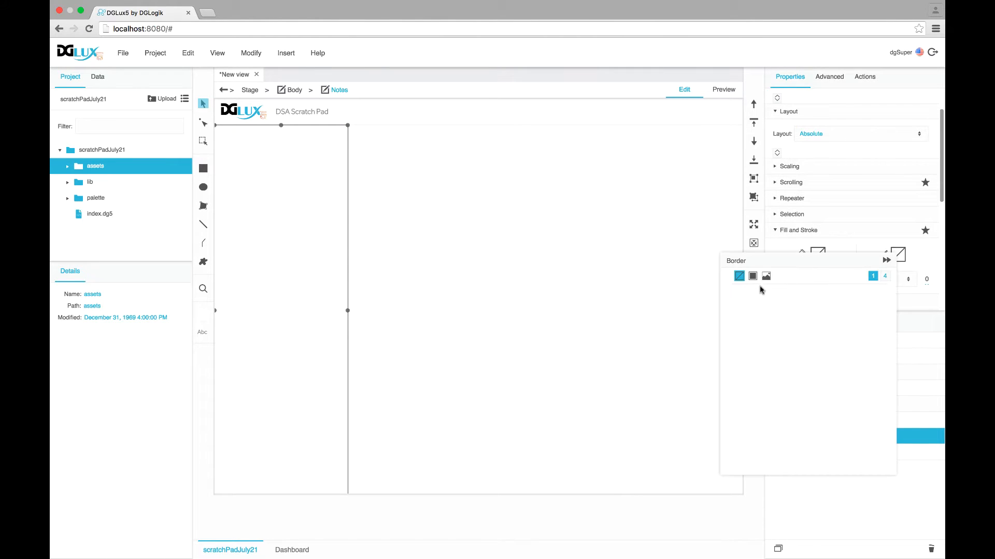
left_click(885, 277)
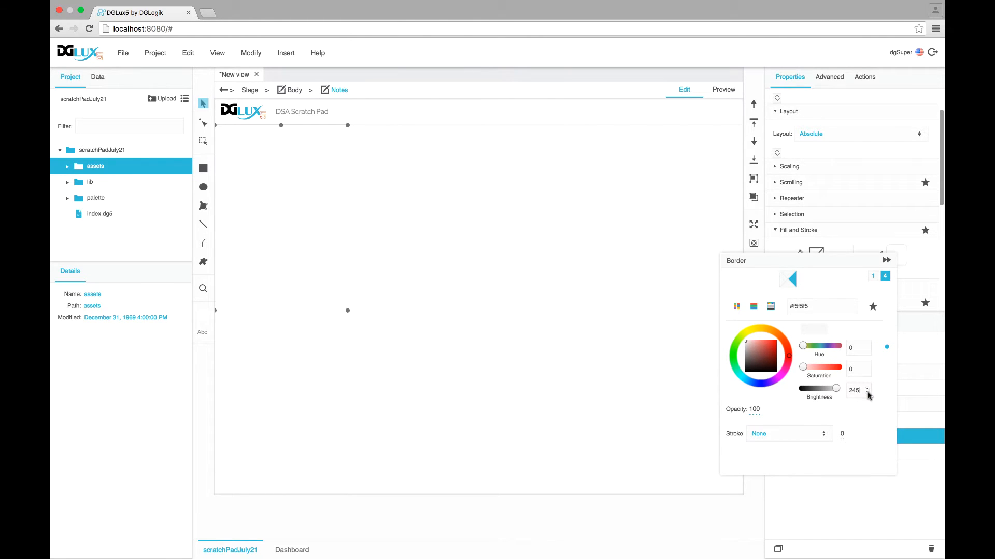
left_click(800, 433)
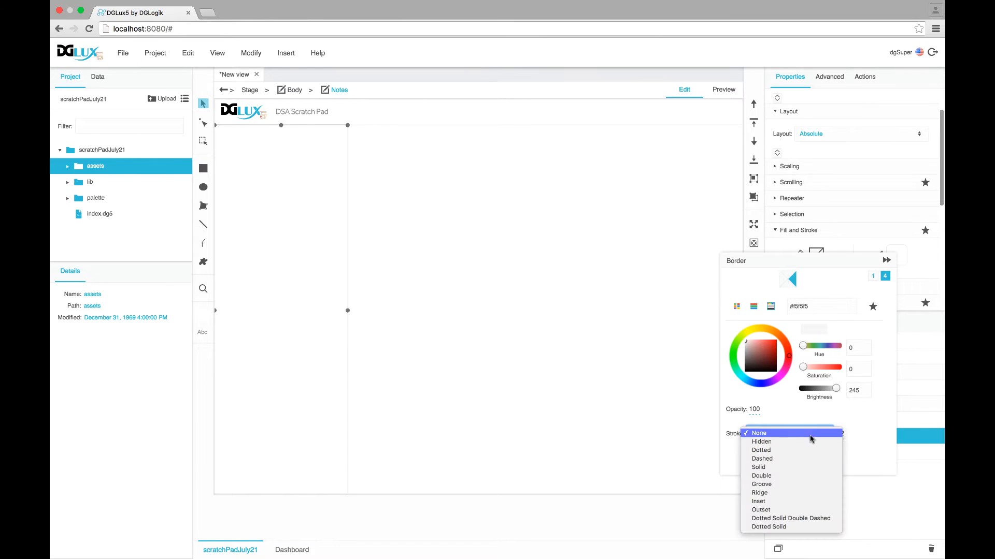
left_click(810, 467)
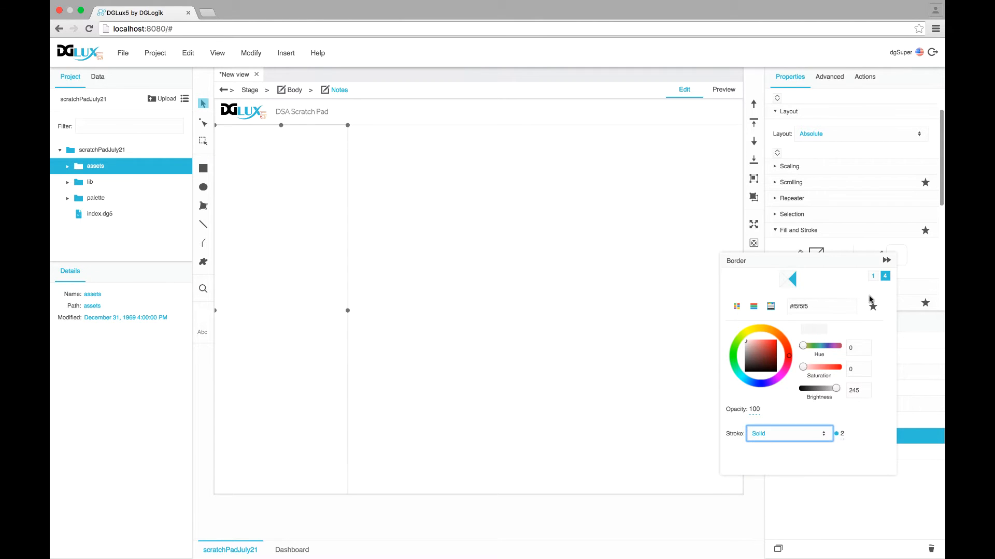
left_click(886, 261)
left_click(726, 91)
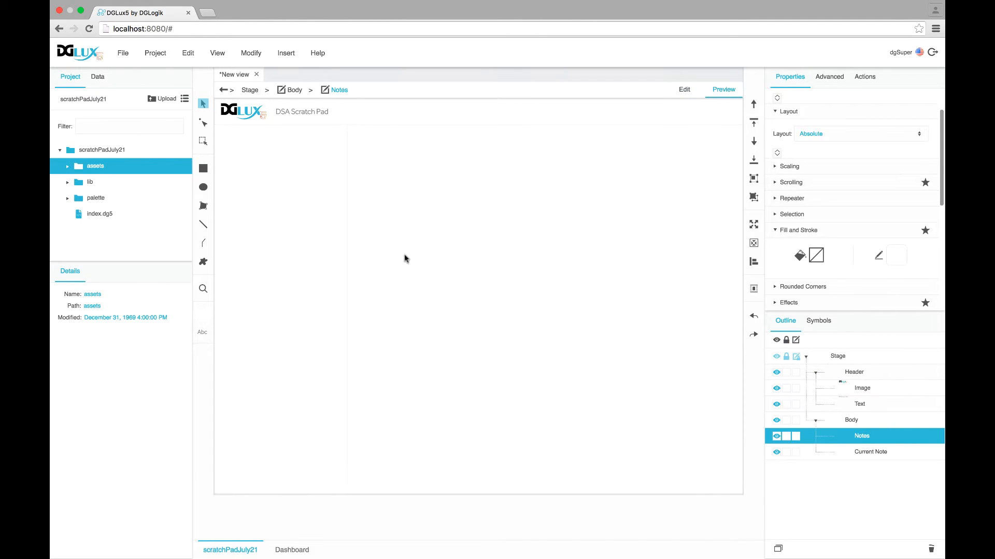
left_click(870, 454)
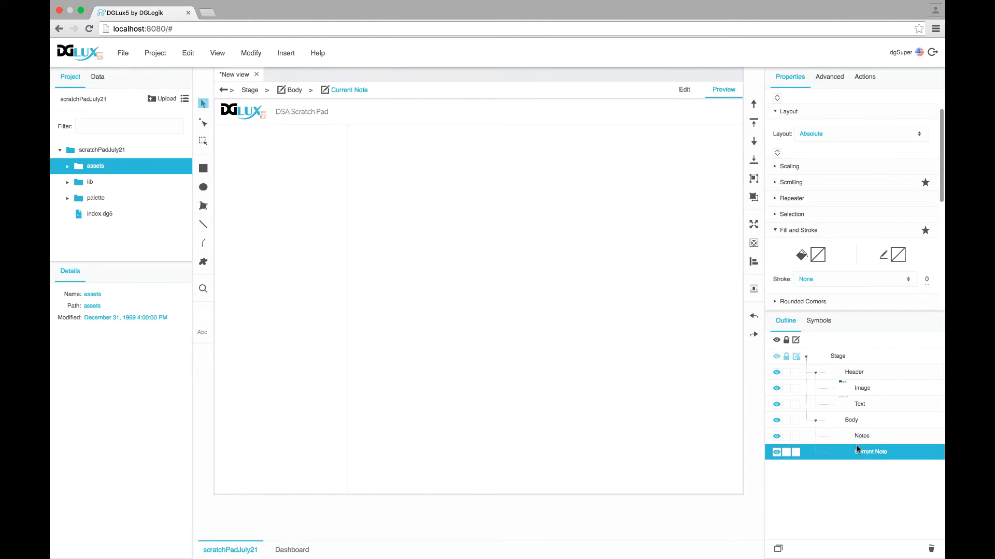
Give Current Note a solid #fbfbfb fill, brightness 251 in the HSB picker
left_click(816, 257)
left_click(672, 276)
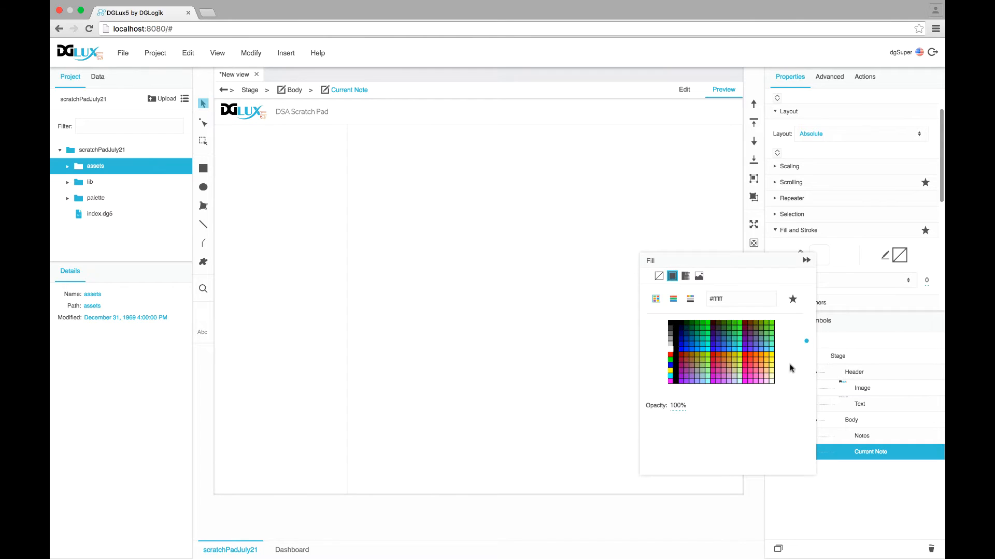
left_click(691, 300)
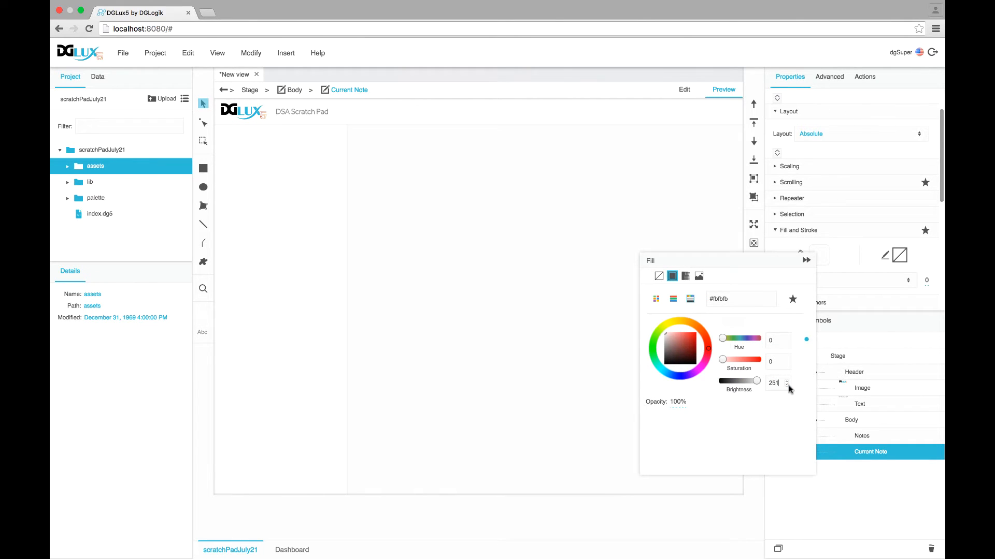
left_click(806, 261)
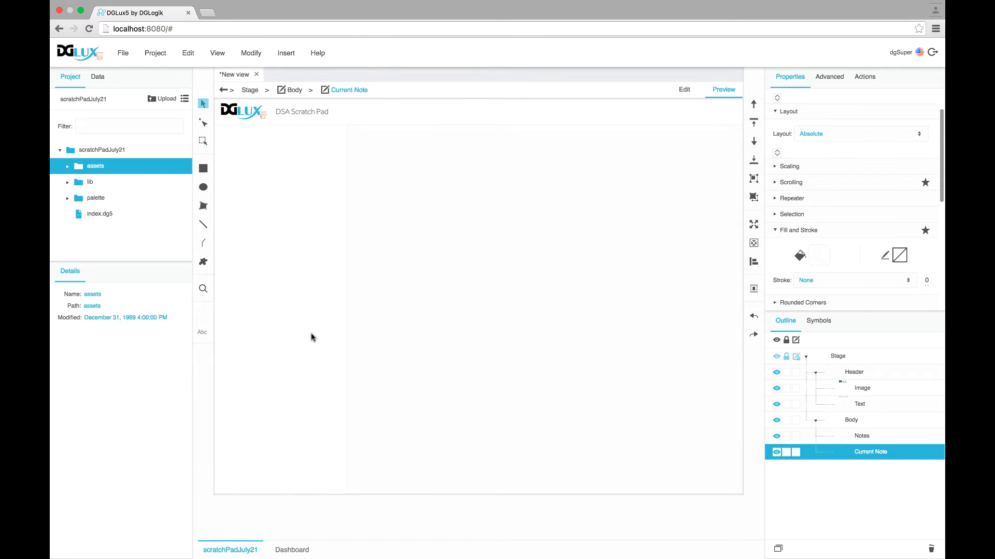
In the Data tree, expand Metrics > scratchPad and the first user to show Note A and Note B
left_click(93, 76)
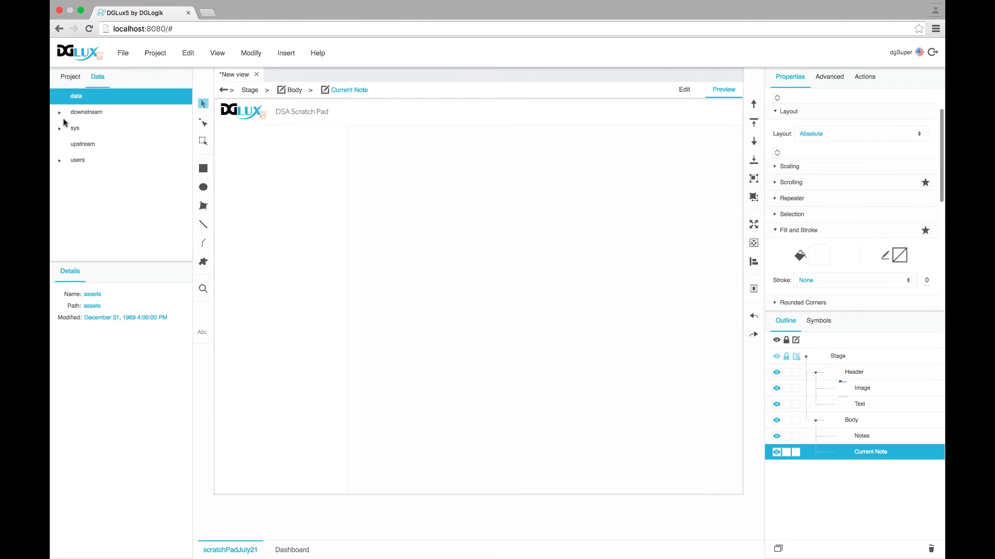
left_click(59, 317)
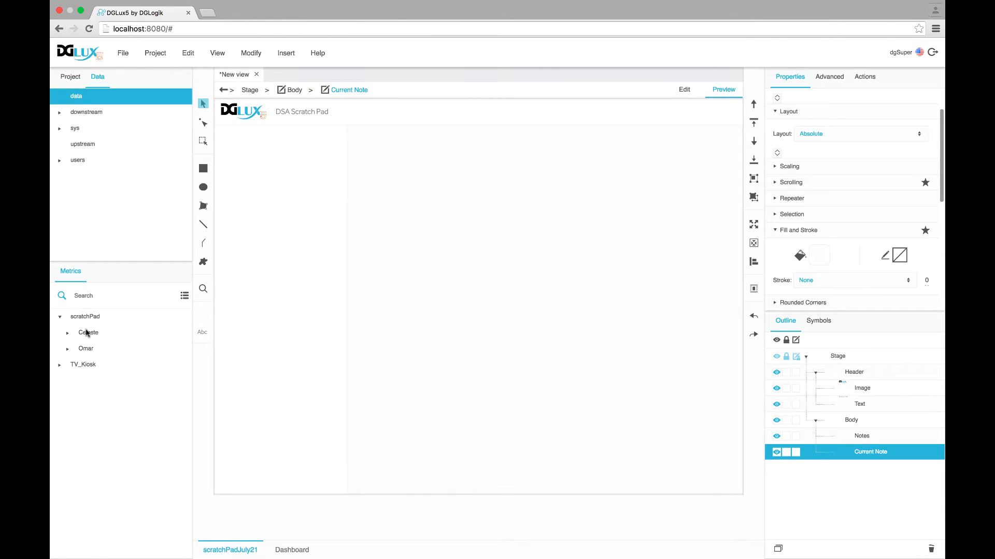
left_click(80, 339)
left_click(85, 353)
left_click(84, 332)
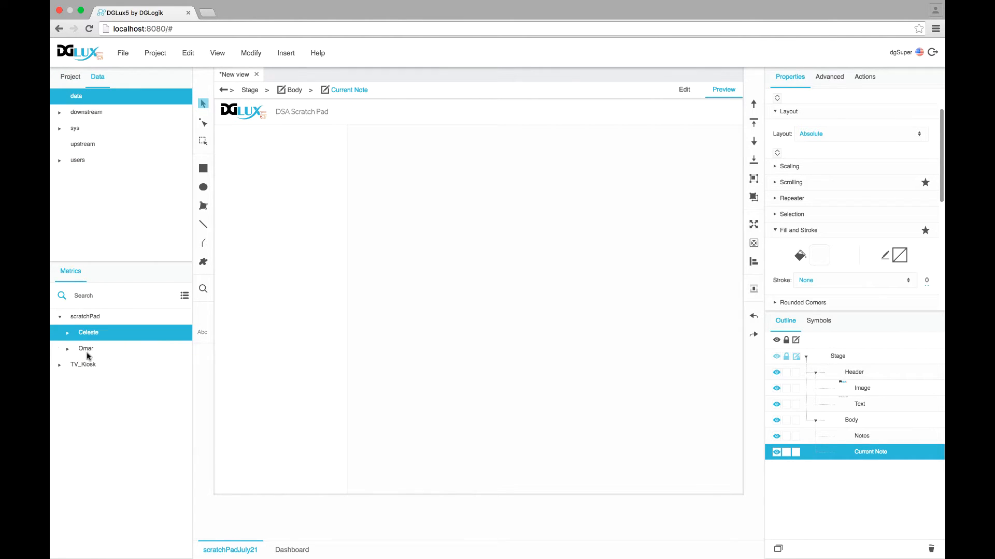
left_click(86, 352)
left_click(81, 339)
left_click(159, 26)
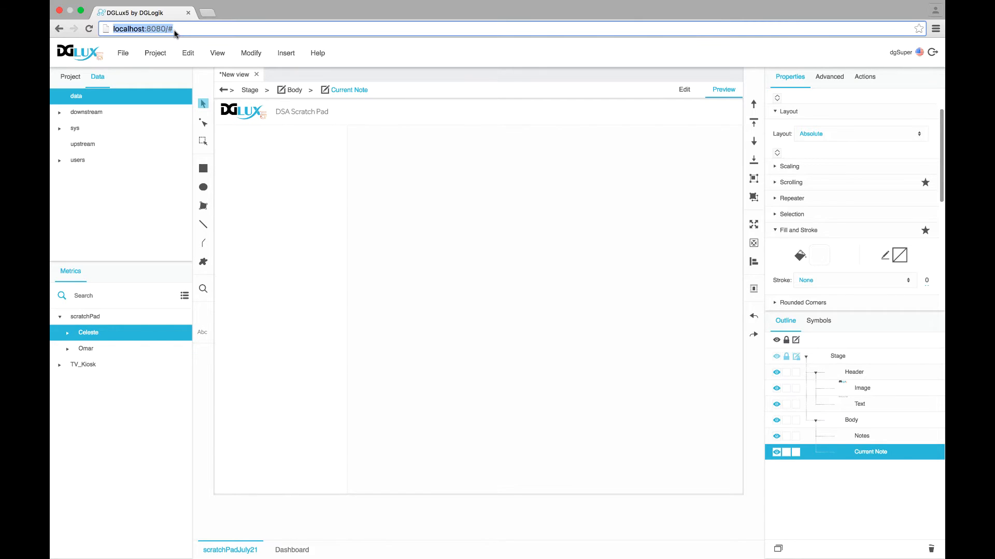
left_click(67, 334)
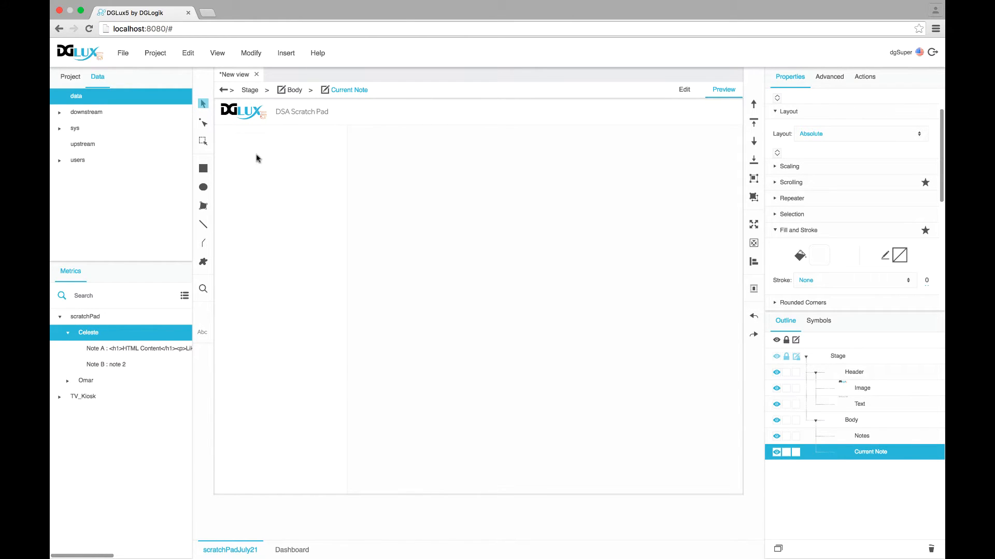
left_click(835, 356)
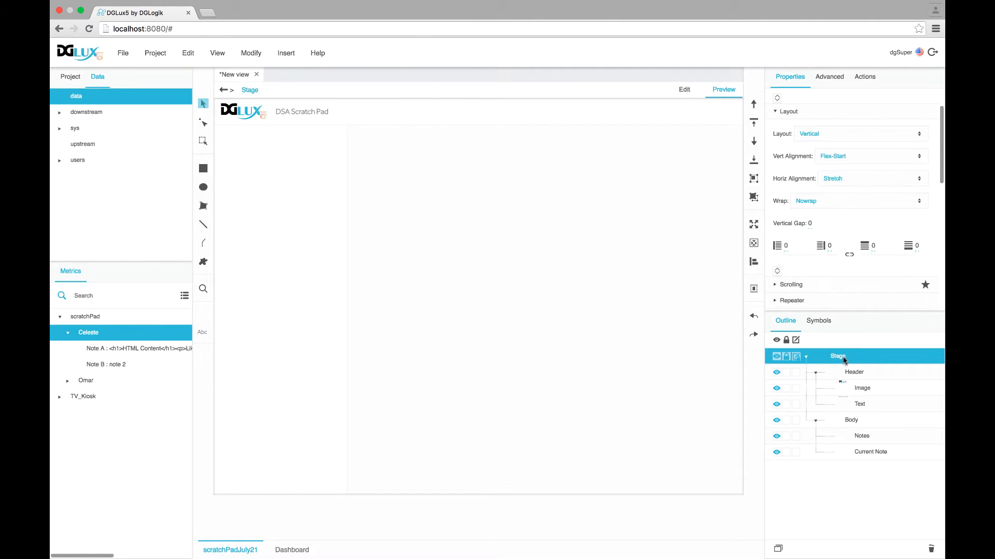
Open the Stage's dataflow and add a Web-Document block from Browser API
right_click(842, 357)
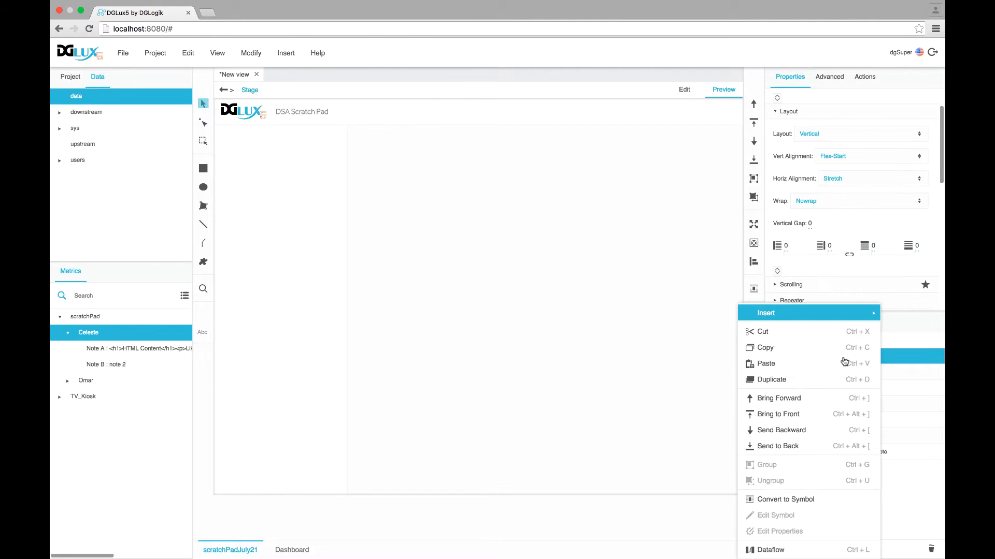
left_click(770, 550)
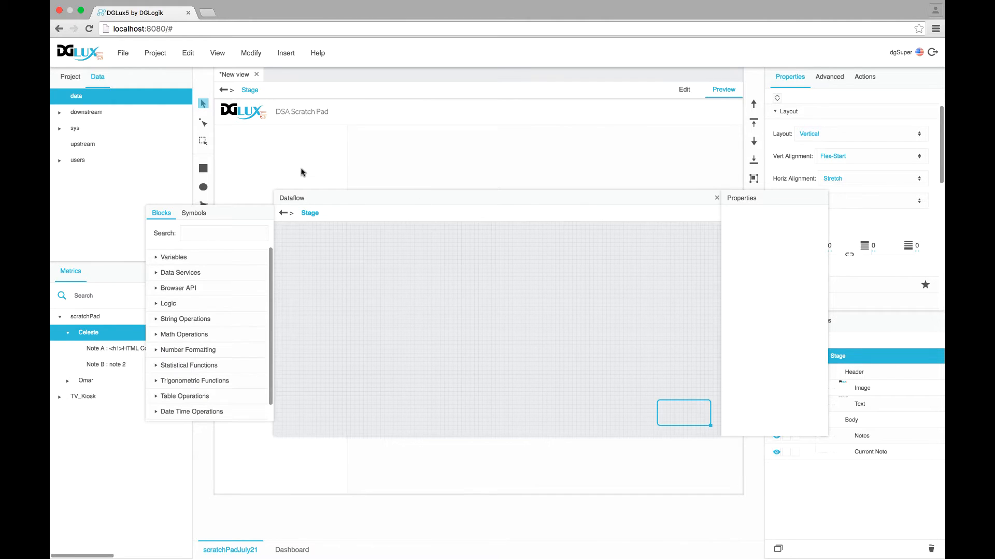
left_click_drag(299, 202, 293, 94)
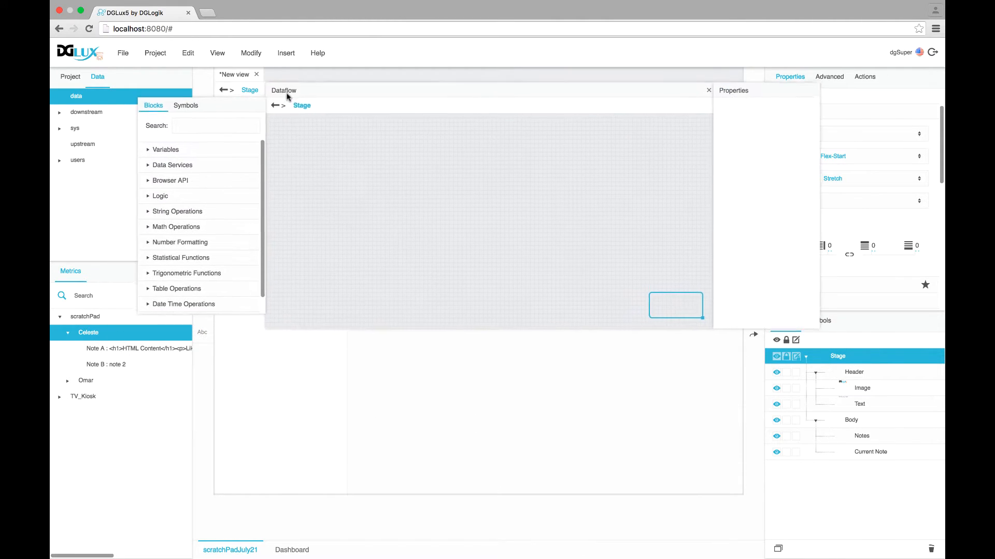
left_click(149, 179)
left_click_drag(181, 238, 304, 153)
left_click_drag(304, 189, 294, 152)
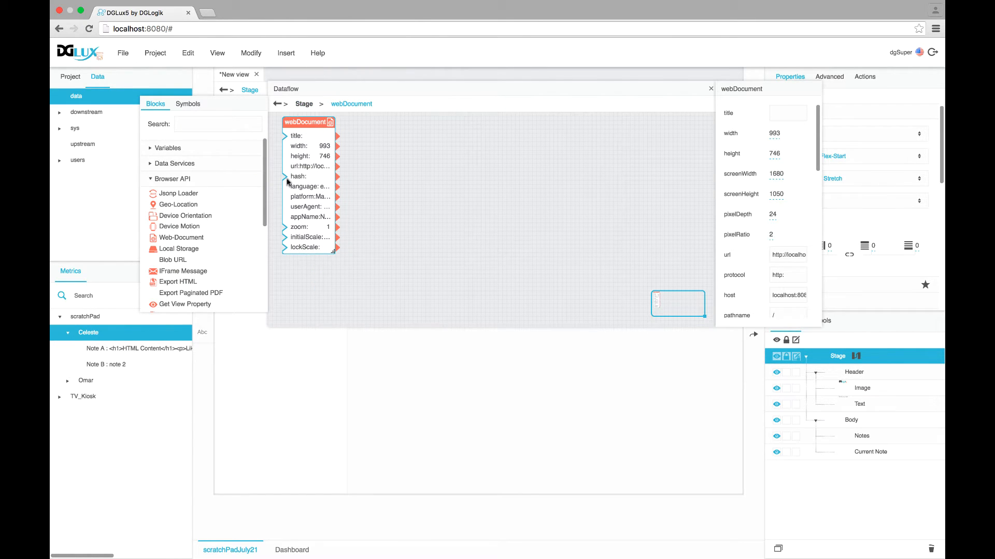
Append a #user-name hash to the page URL and widen the webDocument block to show its values
left_click(178, 26)
left_click(258, 26)
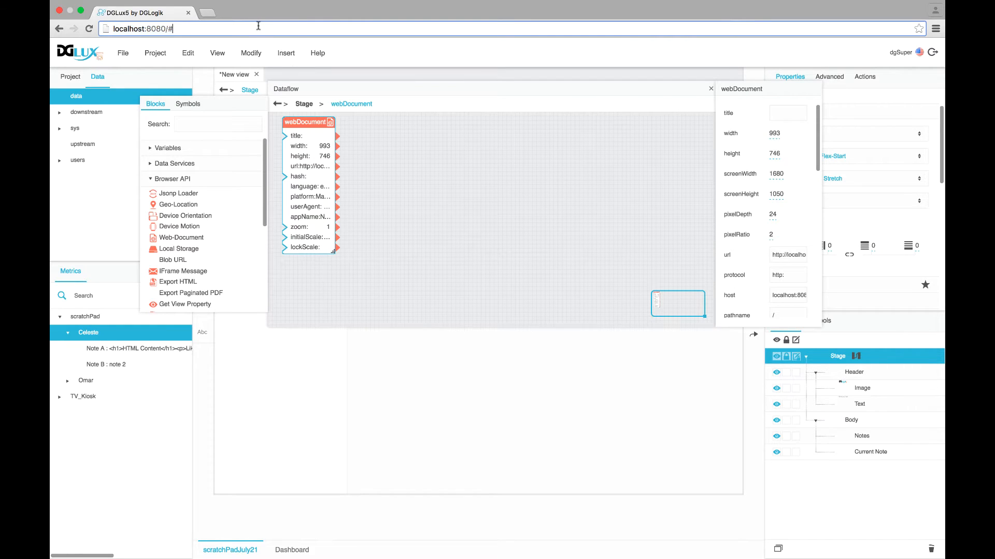
type("Omar")
key("Return")
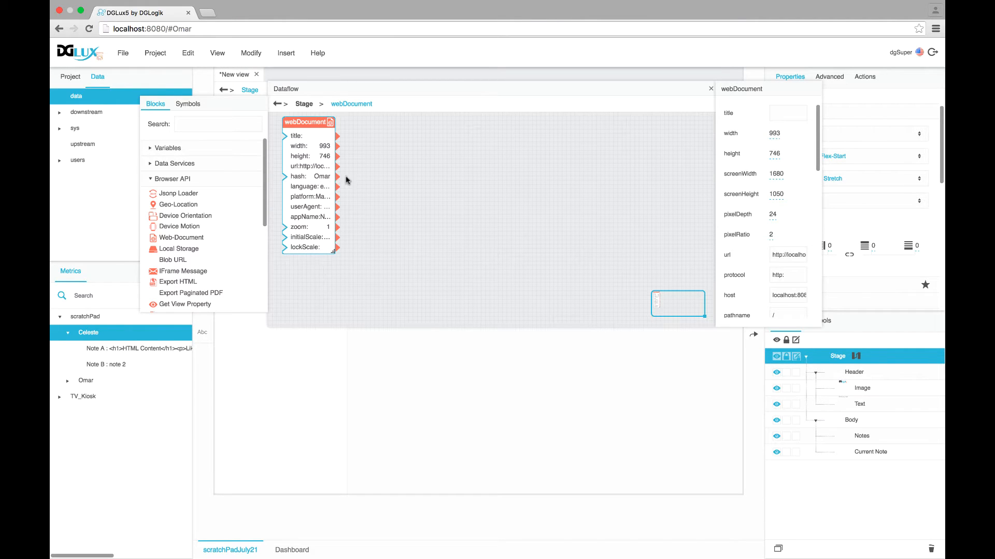
left_click_drag(307, 122, 306, 124)
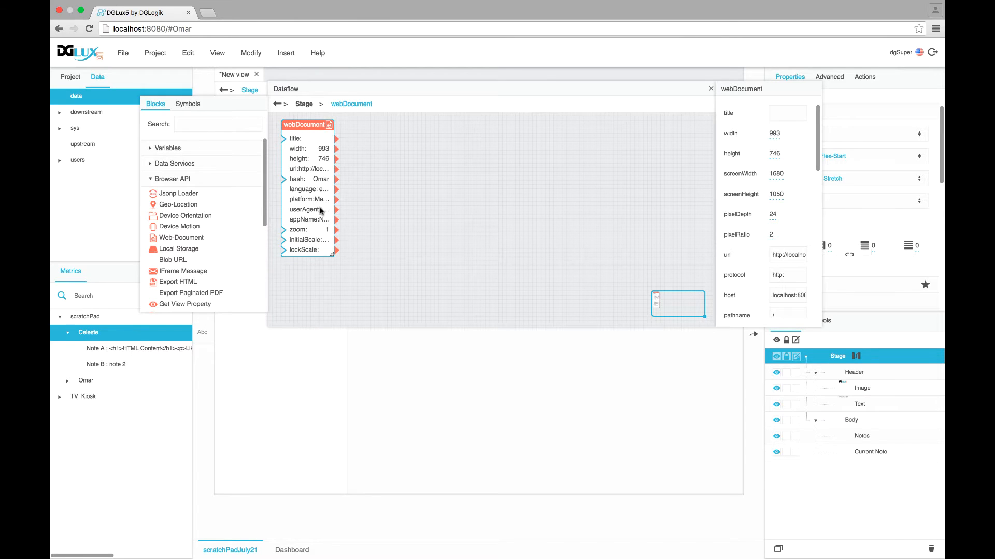
left_click(163, 29)
double_click(181, 29)
left_click(456, 210)
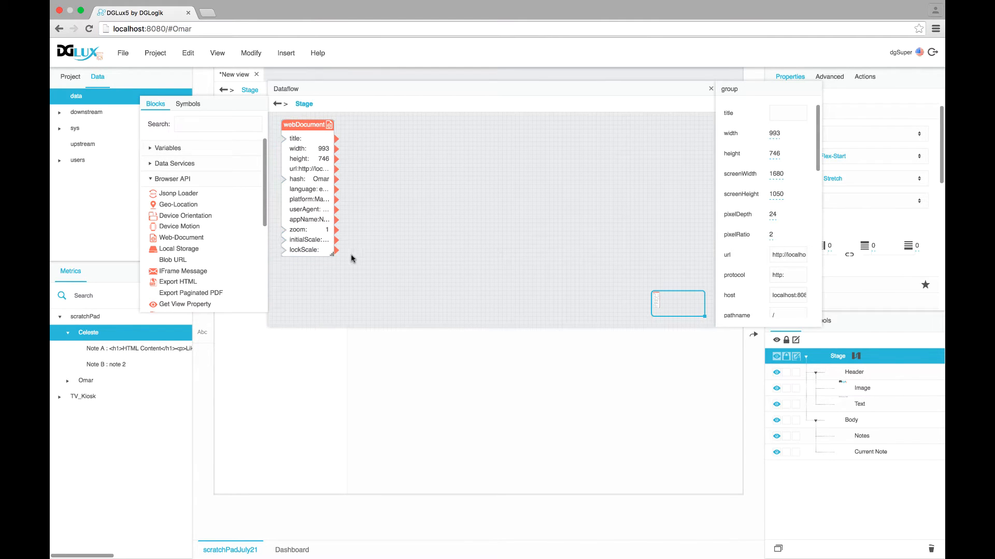
left_click_drag(331, 254, 361, 256)
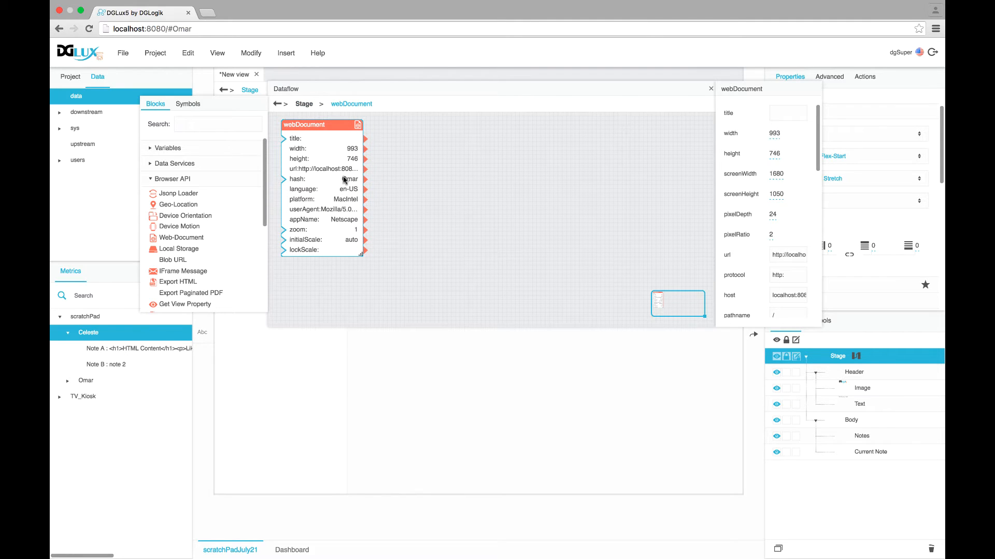
left_click(481, 162)
Add a Concatenate block fed by the URL hash on input 1, testing with another user's hash
left_click(239, 126)
type("concat")
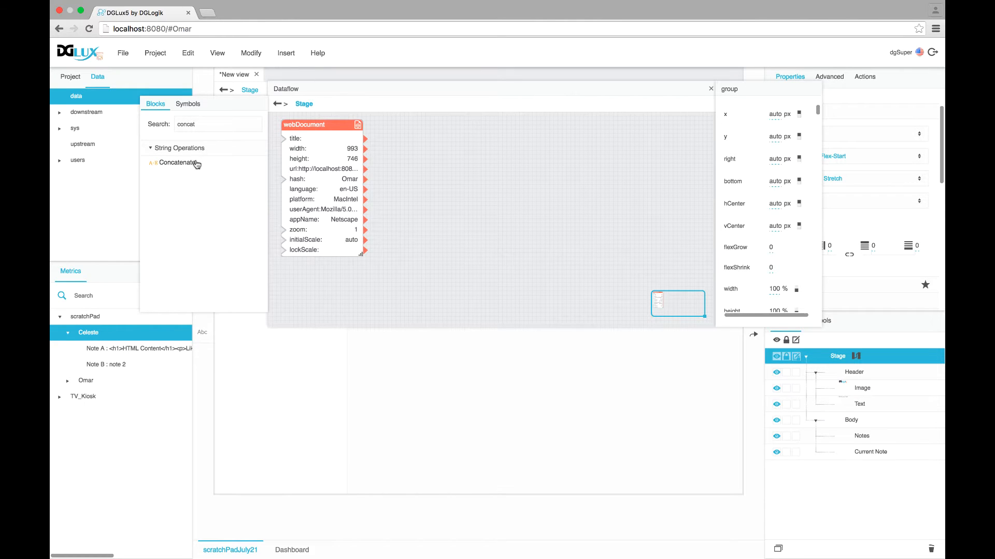
left_click_drag(195, 163, 465, 152)
left_click(464, 156)
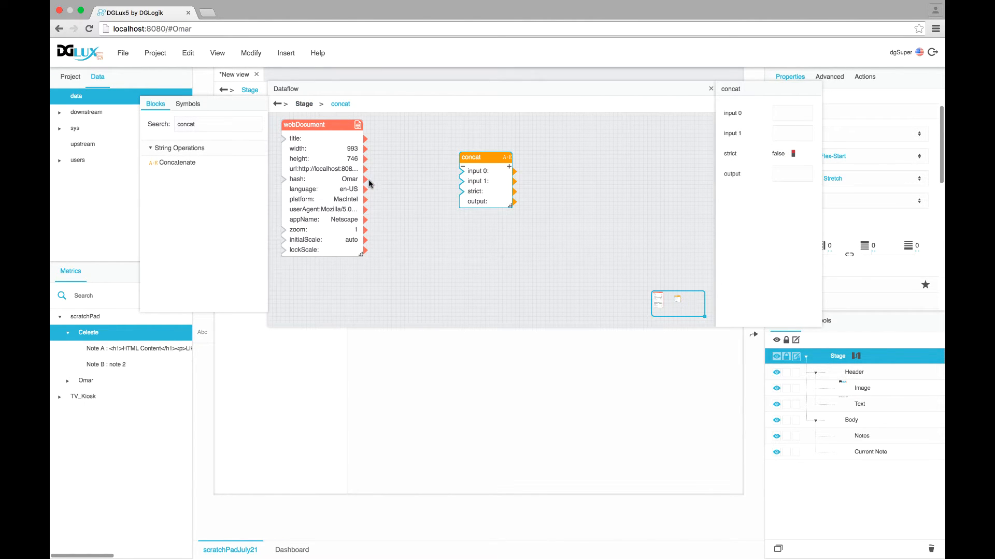
left_click_drag(369, 182, 461, 181)
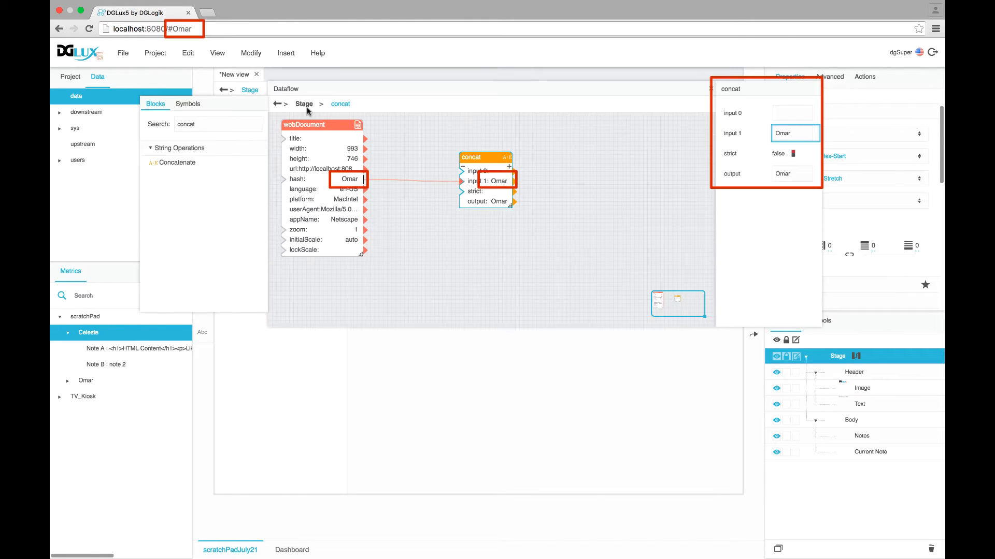
left_click(171, 28)
type("Celeste")
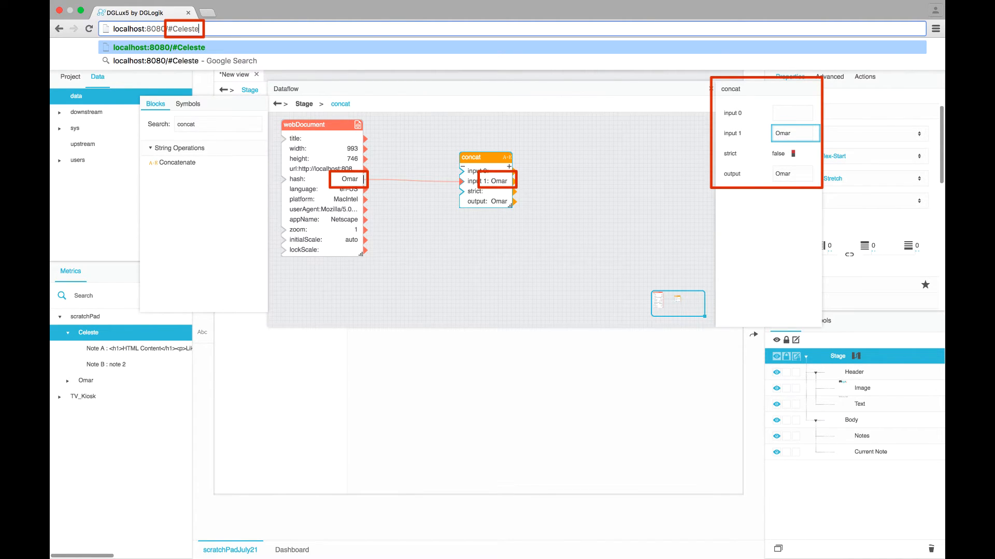
key("Return")
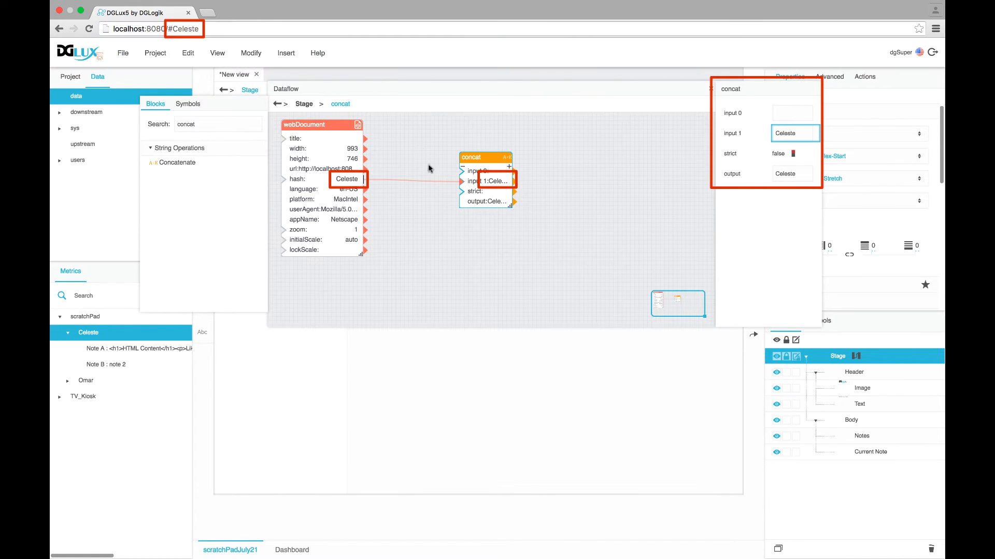
left_click_drag(512, 205, 552, 205)
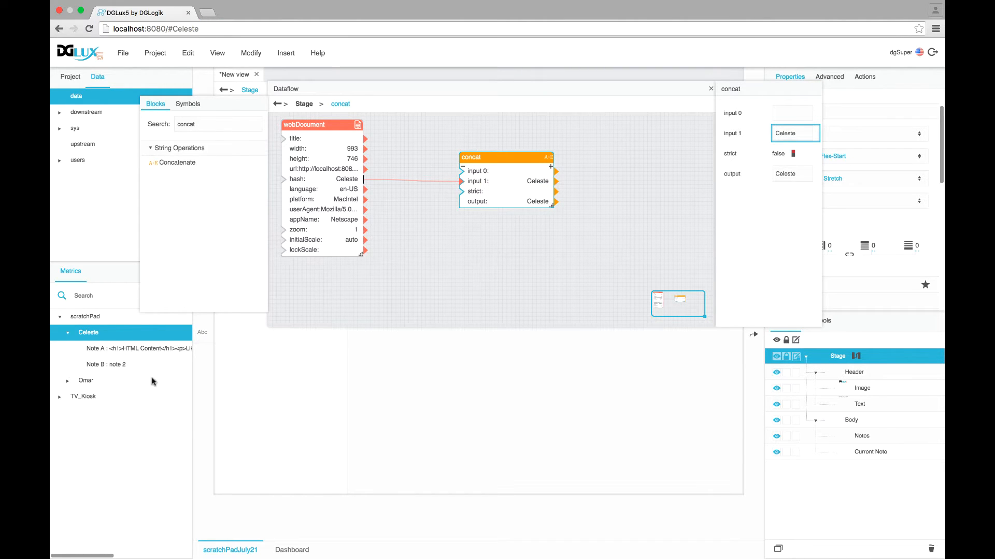
Feed the scratchPad path into concat input 0 so the output becomes /data/scratchPad/<user>, then test switching users
left_click(69, 334)
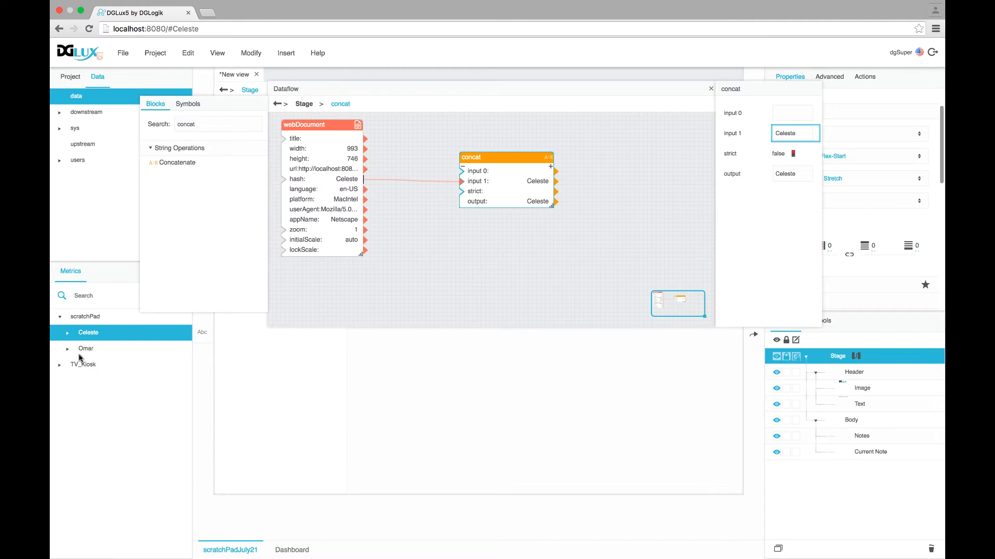
left_click(87, 318)
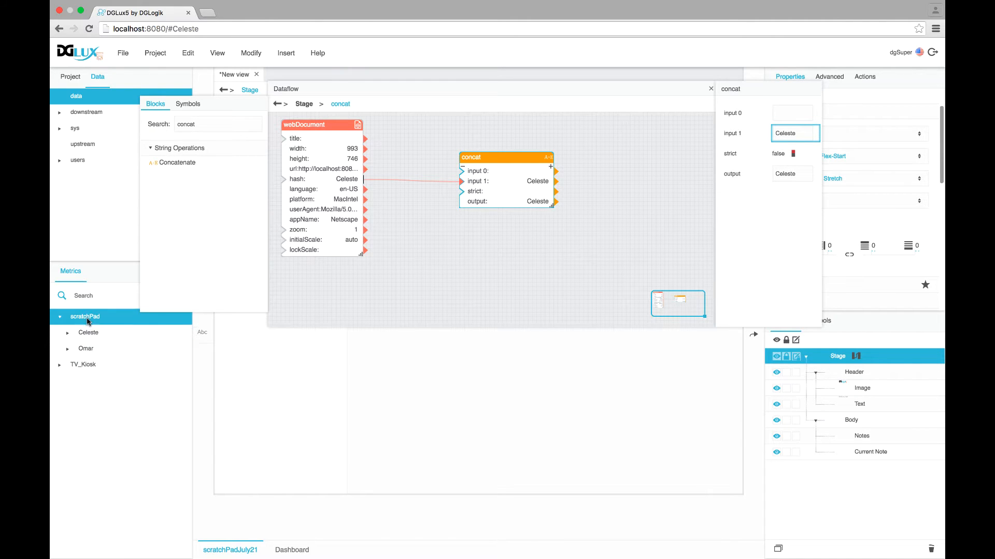
left_click_drag(73, 321, 786, 115)
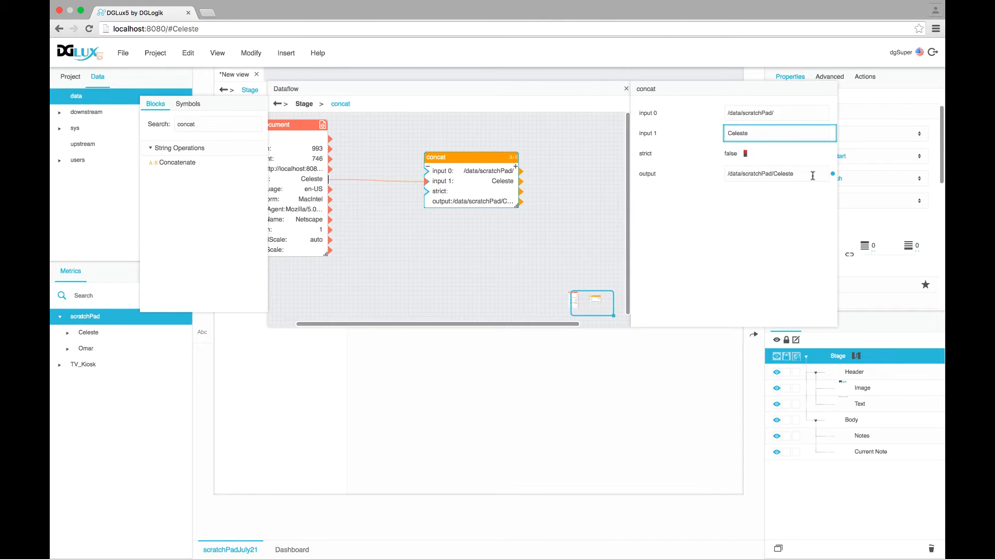
left_click_drag(812, 175, 705, 171)
left_click_drag(808, 175, 708, 173)
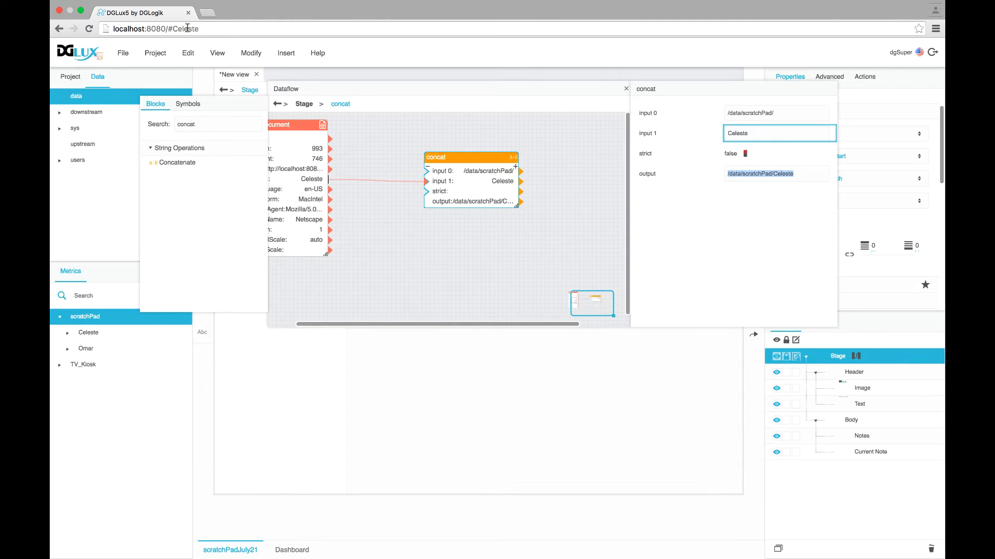
double_click(187, 28)
type("Omar")
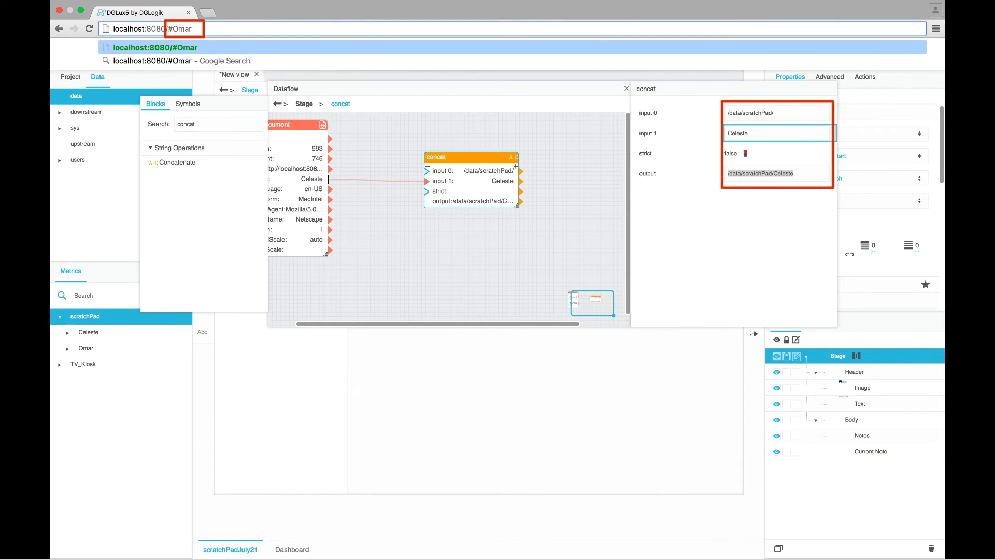
key("Return")
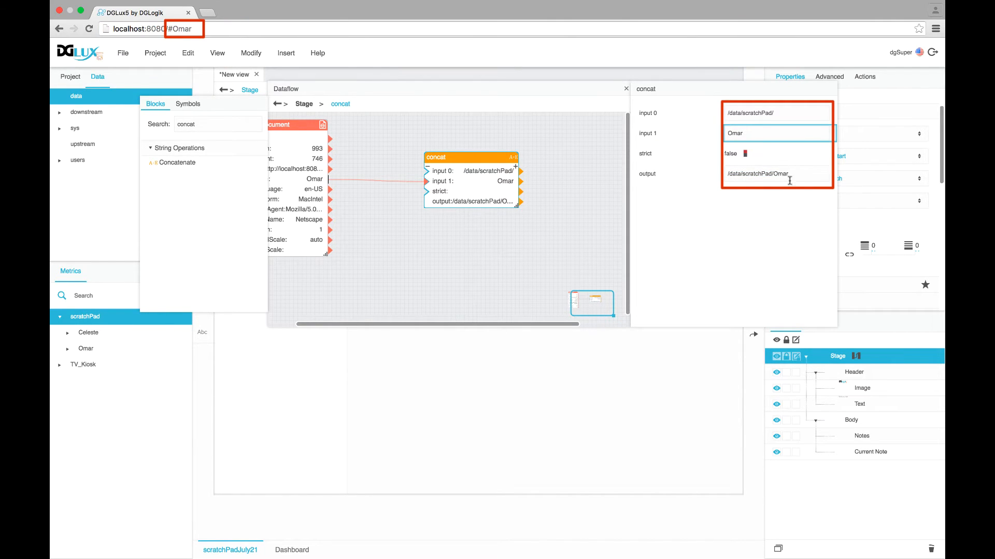
double_click(785, 172)
left_click_drag(453, 153, 399, 121)
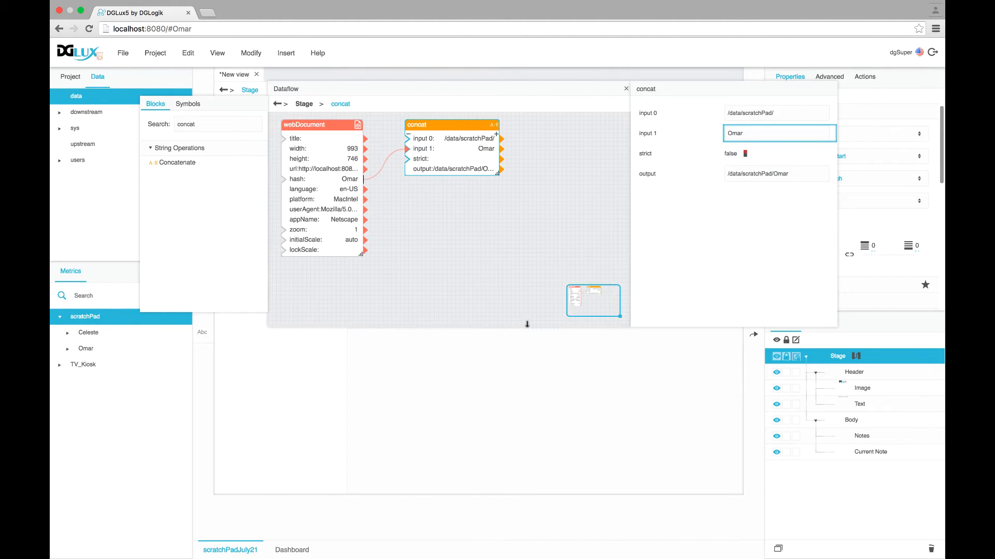
left_click(427, 318)
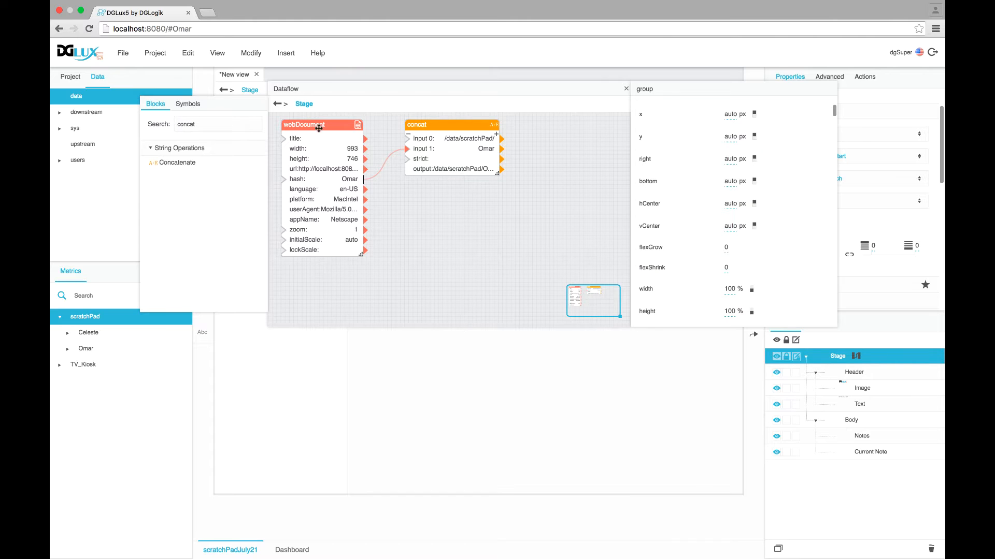
Add a List Node wired to the concat output and view its children as a table
double_click(192, 125)
type("li")
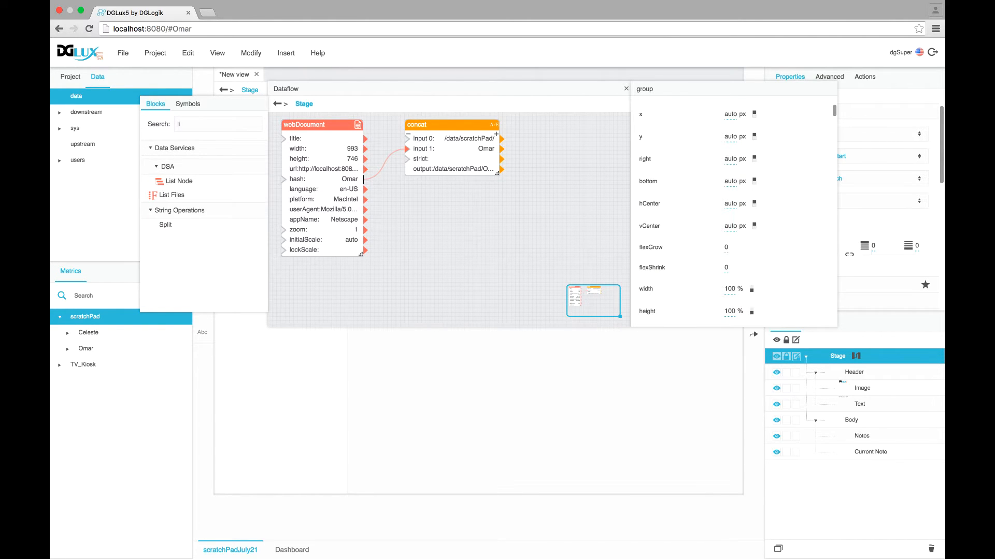
type("st")
left_click_drag(178, 182, 542, 126)
left_click(474, 126)
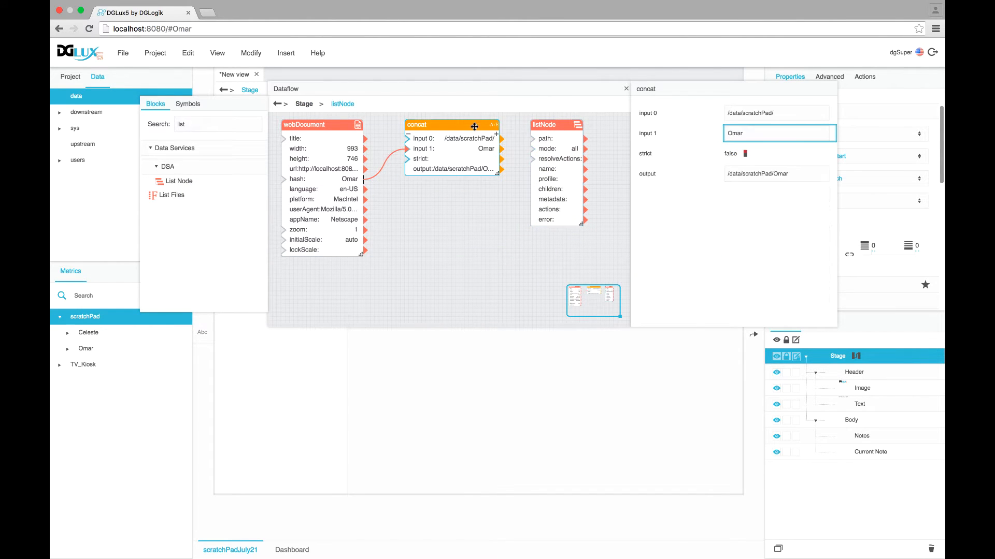
left_click_drag(501, 170, 532, 139)
left_click(543, 129)
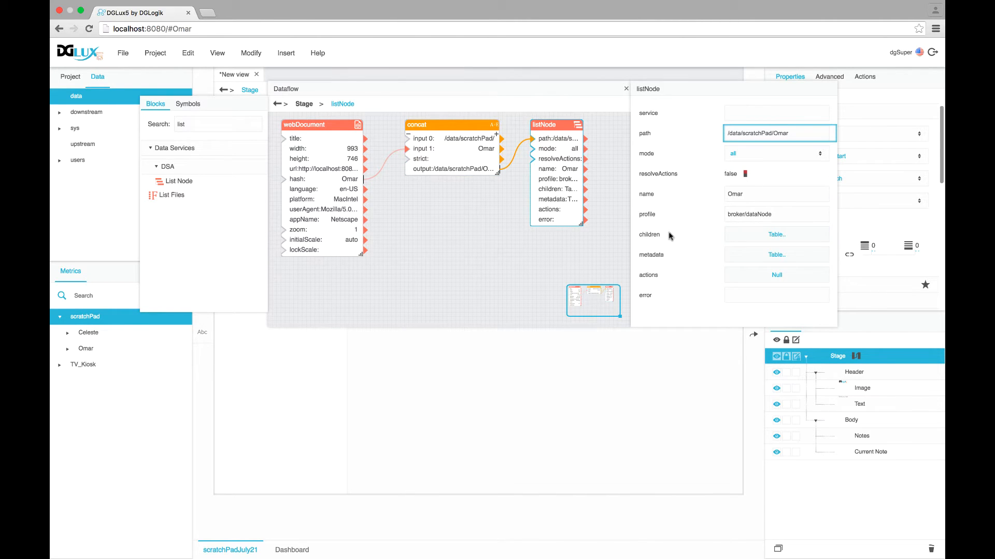
left_click(766, 235)
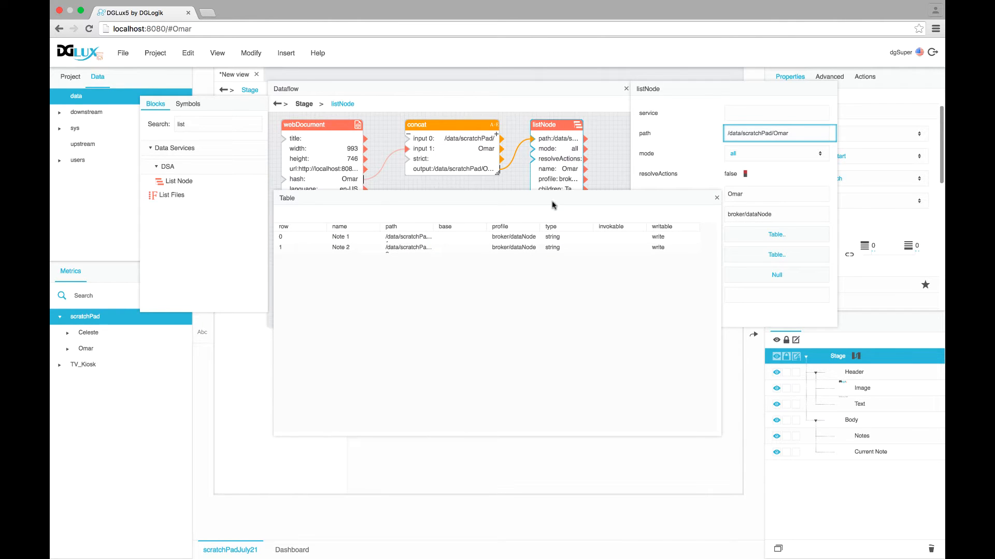
left_click_drag(720, 433, 788, 285)
Switch the URL user hash to confirm the list shows that user's Note A and Note B
left_click(67, 335)
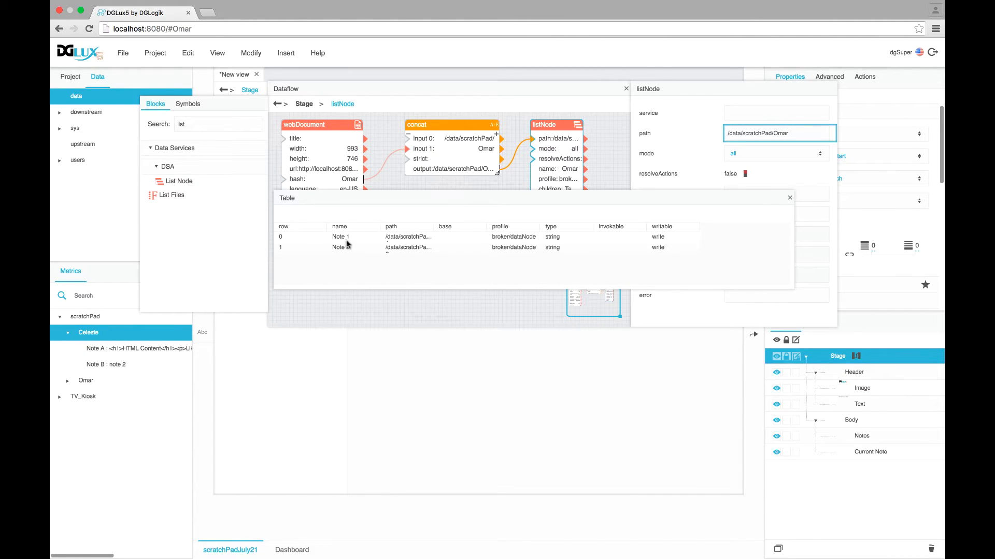
left_click(68, 381)
double_click(186, 30)
type("Celes")
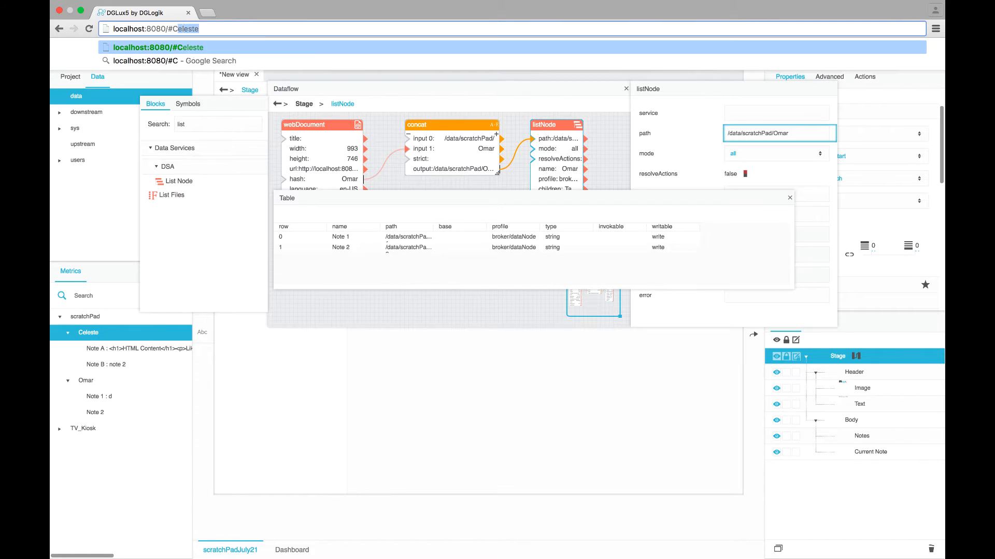
type("te")
key("Return")
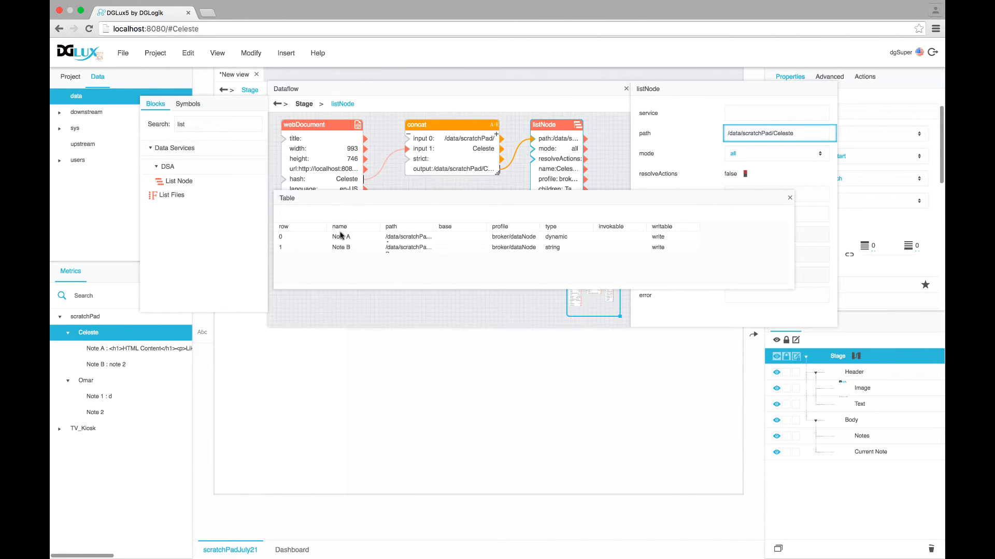
left_click(790, 198)
left_click_drag(582, 224, 610, 224)
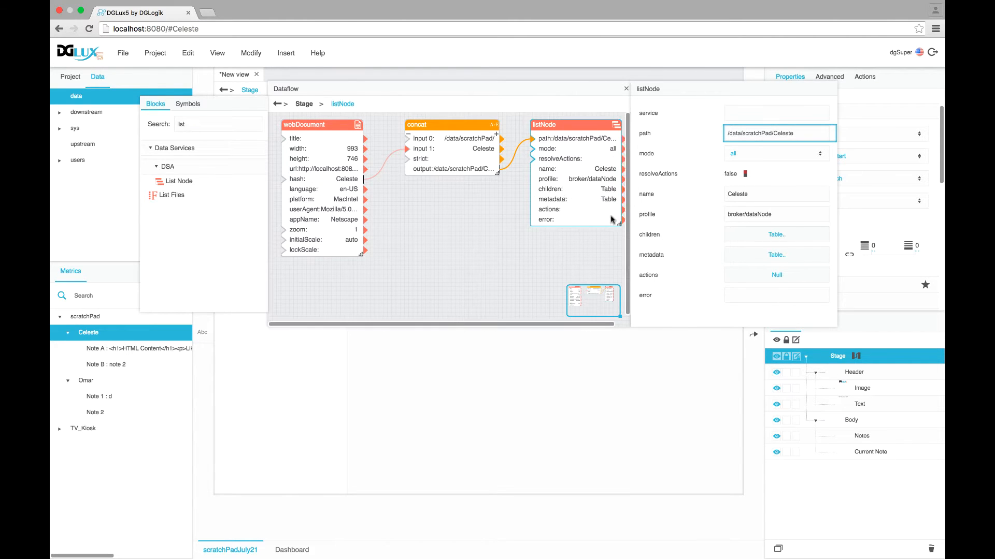
Rename the list node block CurrentUsersNoteList and the concat block CurrentUserNode
double_click(542, 124)
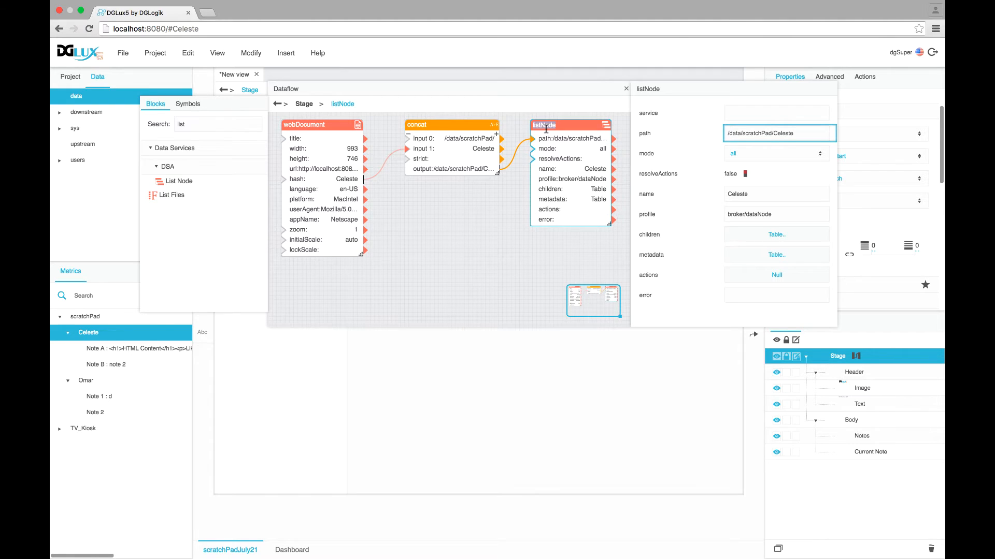
type("CurrentUsersNoteList")
key("Return")
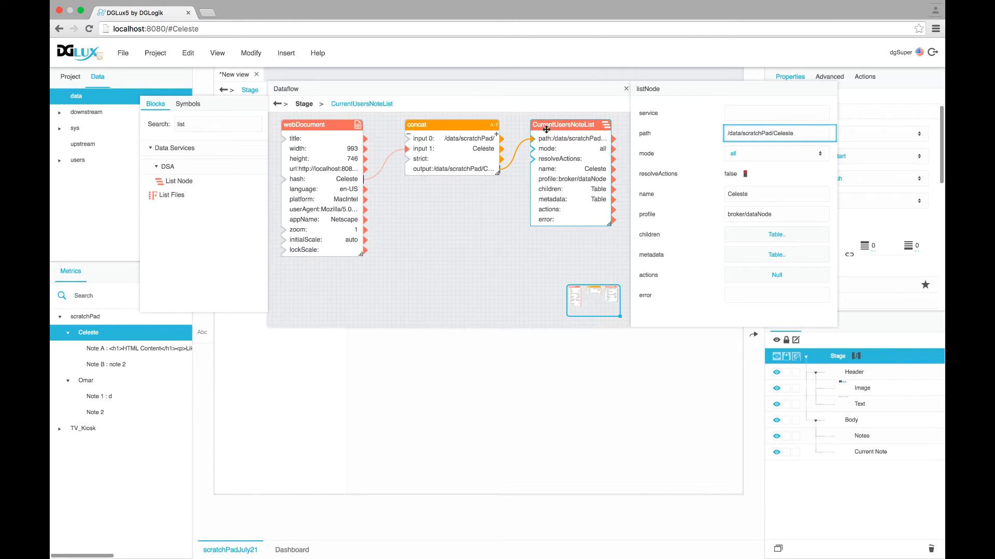
left_click(420, 125)
double_click(419, 125)
type("CurrentUserN")
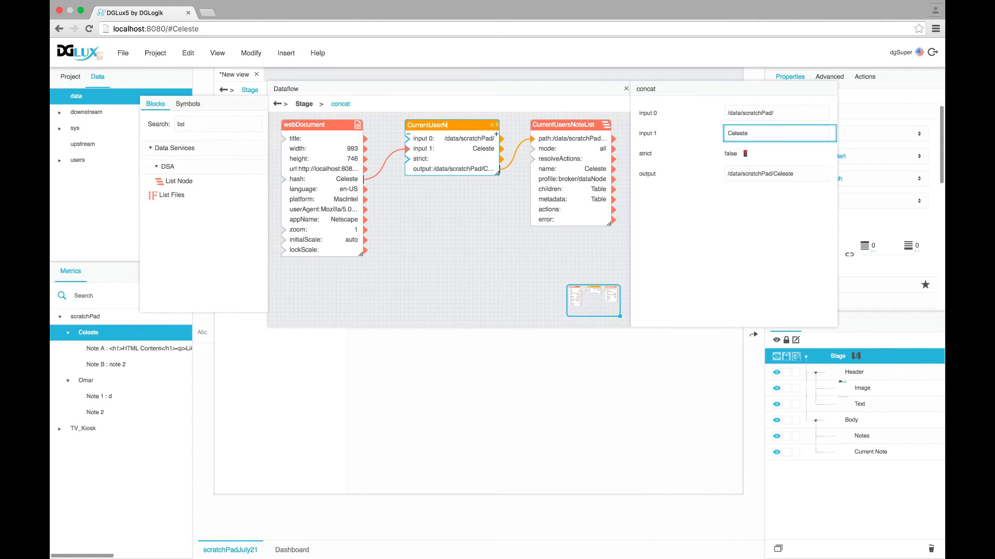
type("ode")
key("Return")
Shift both blocks and the dataflow editor left, then view the note list's children as a table
left_click_drag(434, 120, 412, 119)
left_click_drag(566, 126, 537, 127)
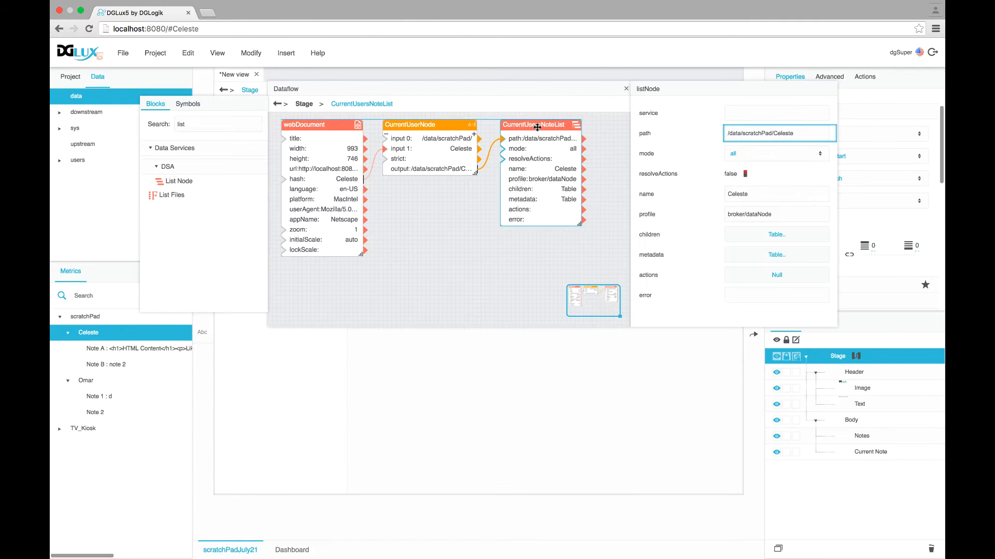
left_click_drag(517, 90, 468, 143)
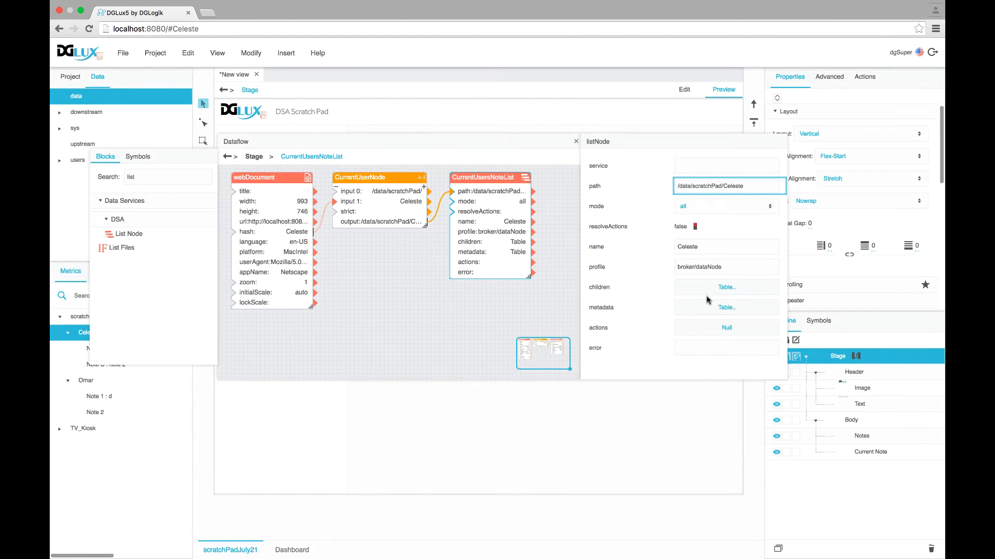
left_click(725, 288)
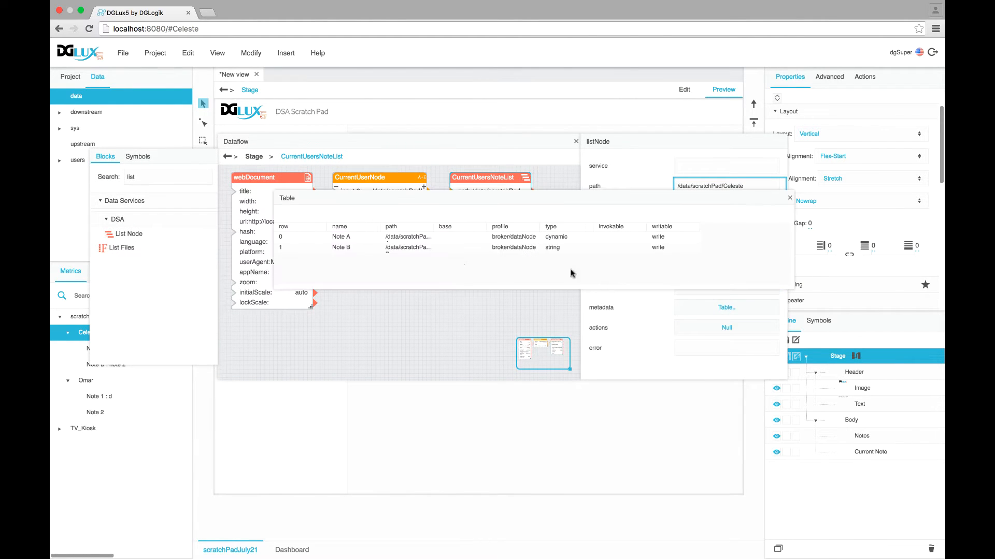
Close the dataflow editor and insert a new group inside the Notes group
left_click(575, 143)
left_click(576, 142)
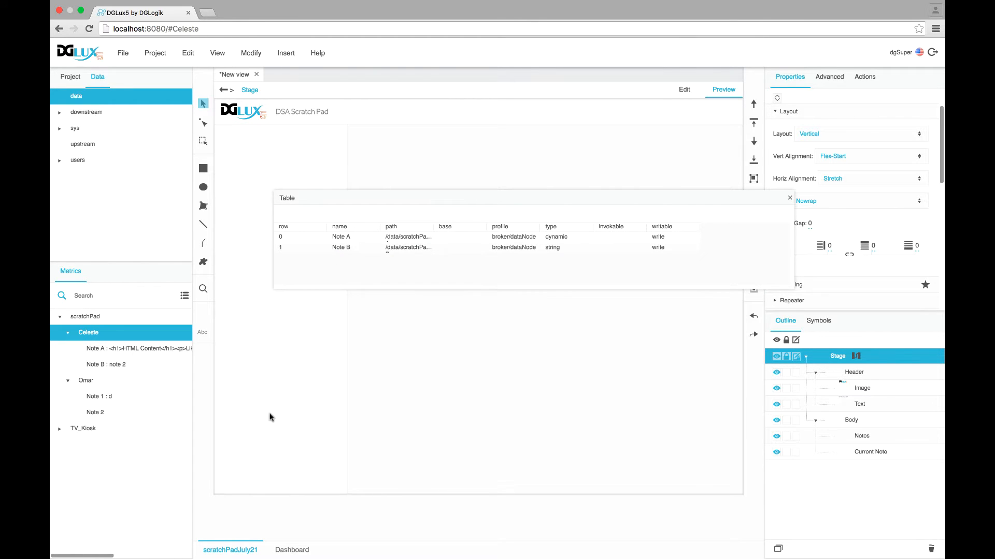
left_click(855, 437)
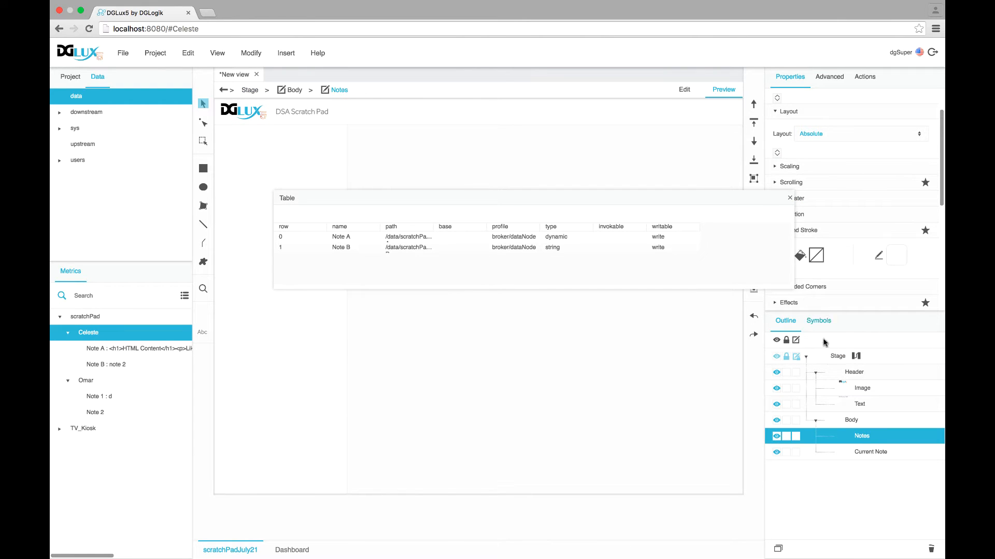
right_click(866, 439)
mouse_move(792, 318)
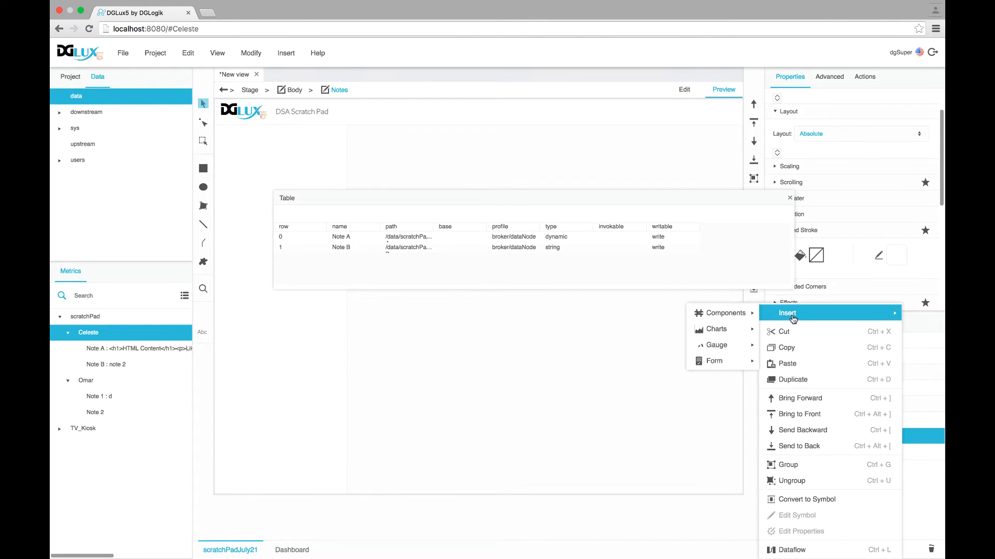
mouse_move(725, 312)
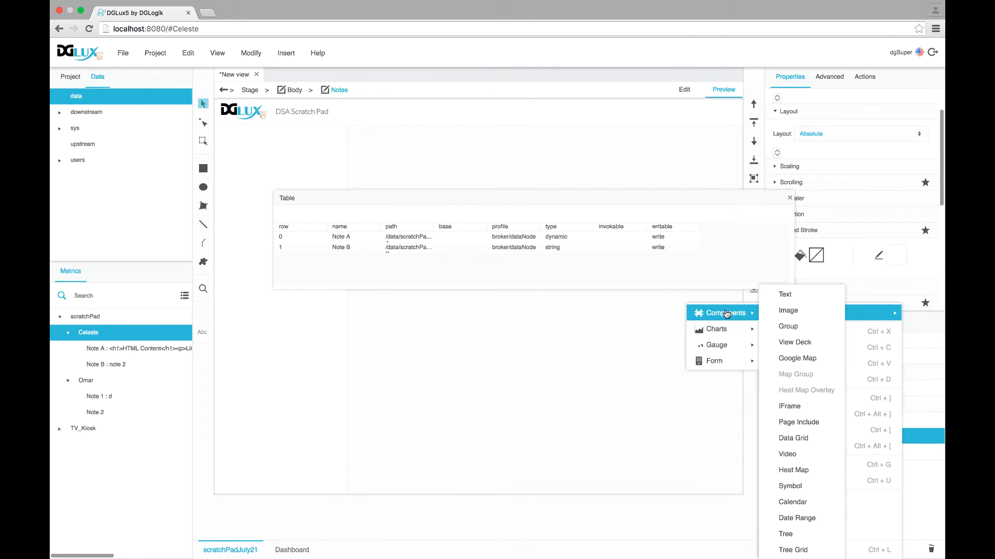
left_click(781, 328)
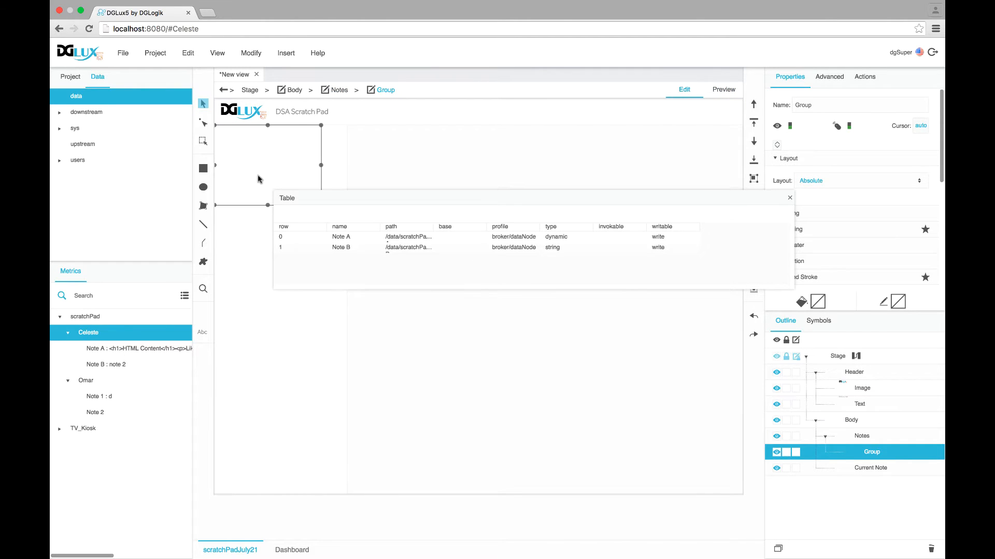
Reset the new group's height to automatic and set Notes' layout to Vertical
scroll(839, 259, "down", 10)
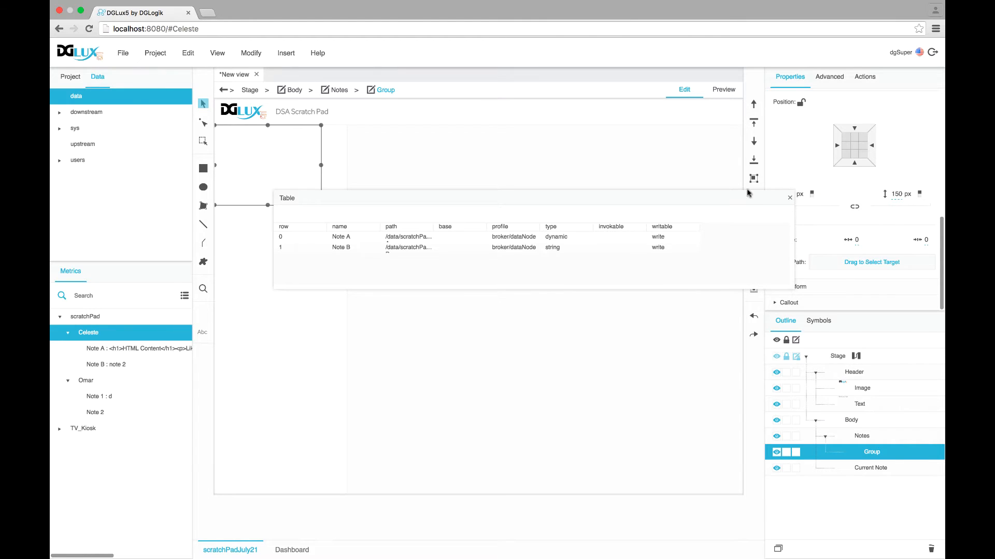
left_click_drag(727, 196, 727, 223)
right_click(828, 200)
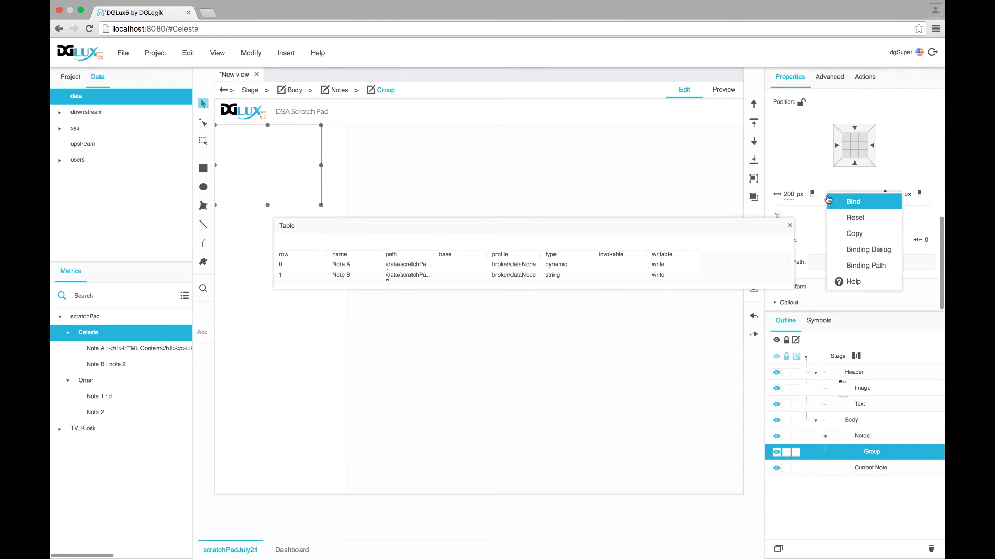
left_click(855, 218)
left_click(873, 437)
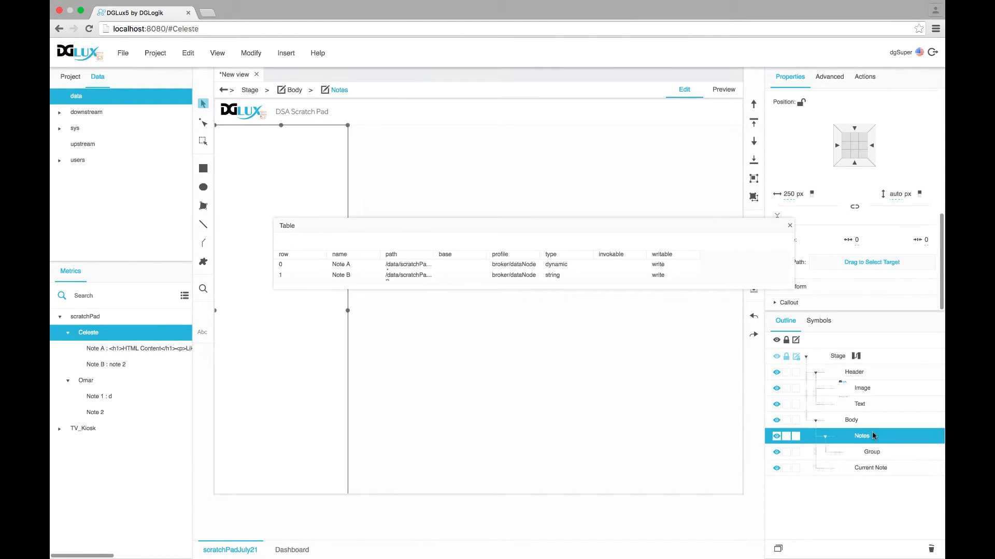
left_click(818, 182)
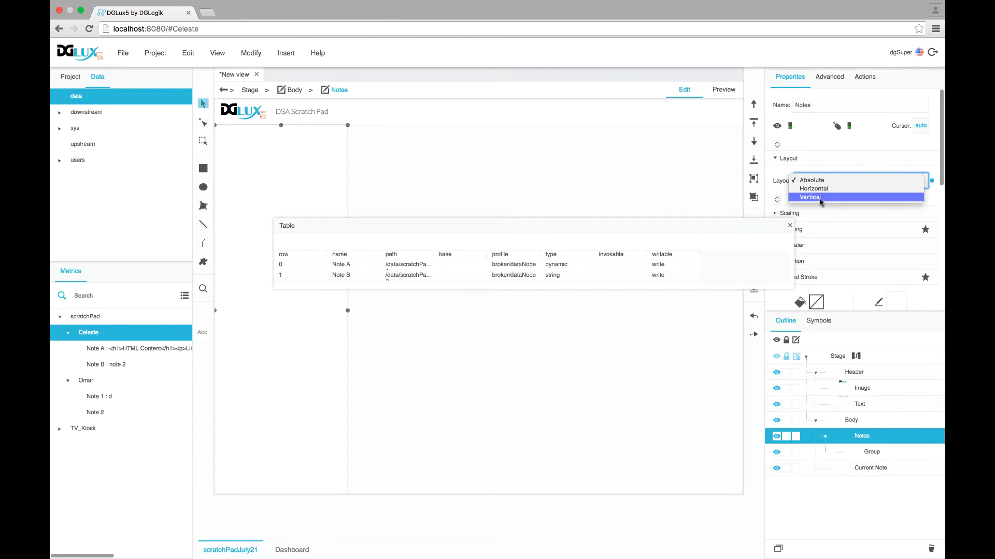
left_click(820, 201)
Rename the new group NoteList and expand its Repeater settings
left_click(873, 453)
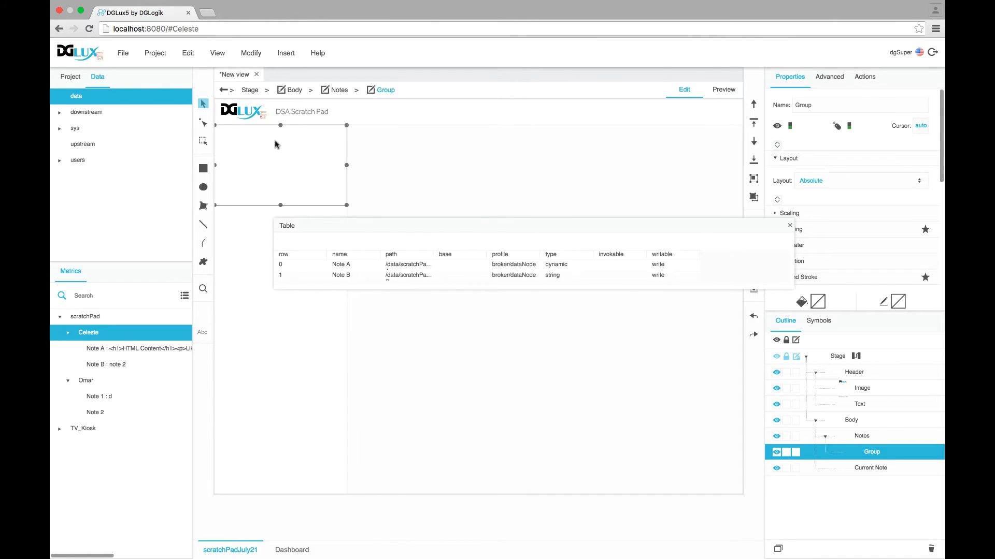
left_click_drag(377, 221, 334, 226)
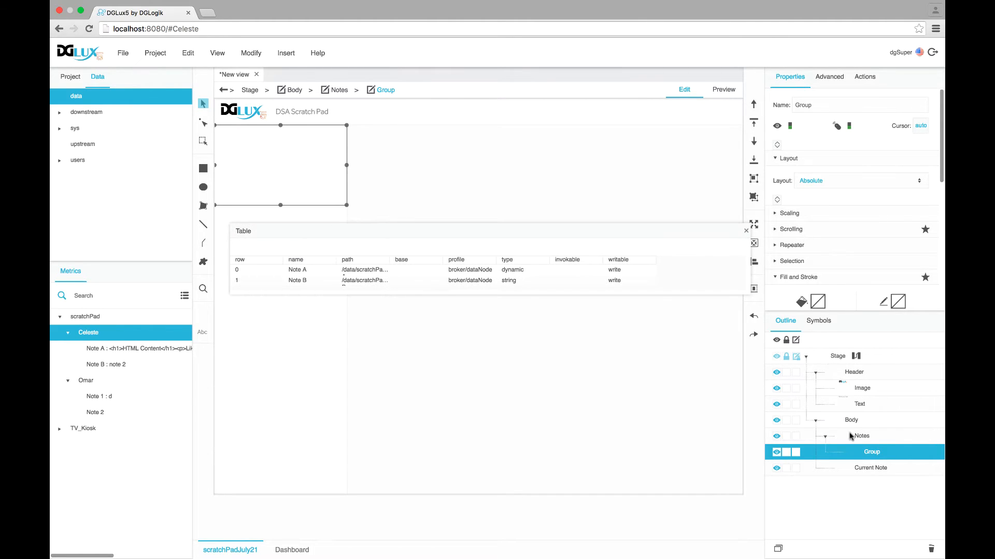
double_click(876, 455)
type("NoteList")
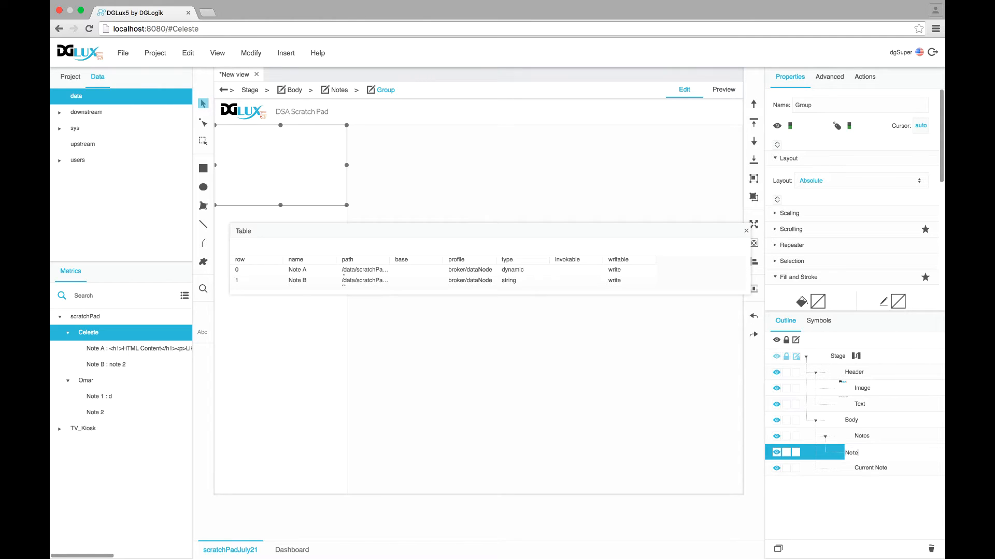
key("Return")
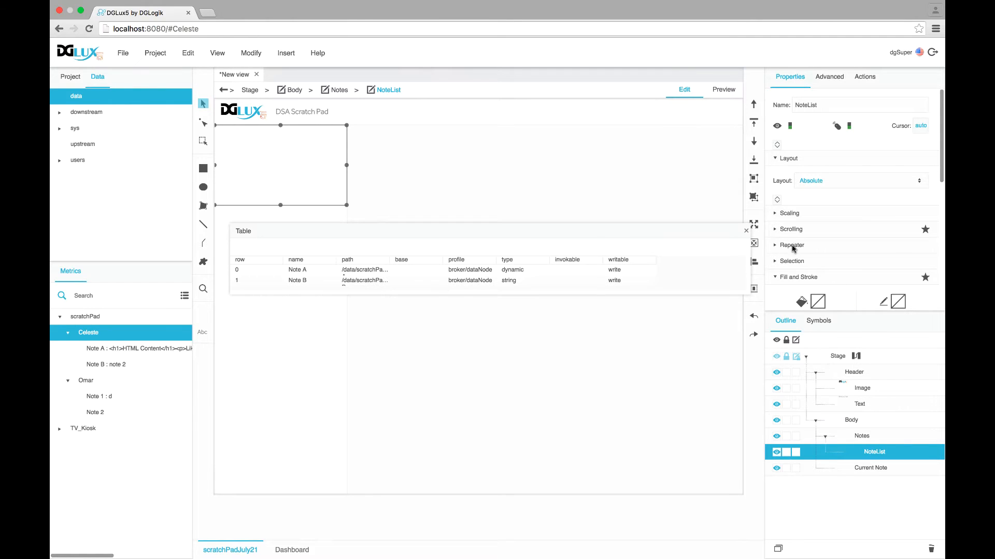
left_click(779, 246)
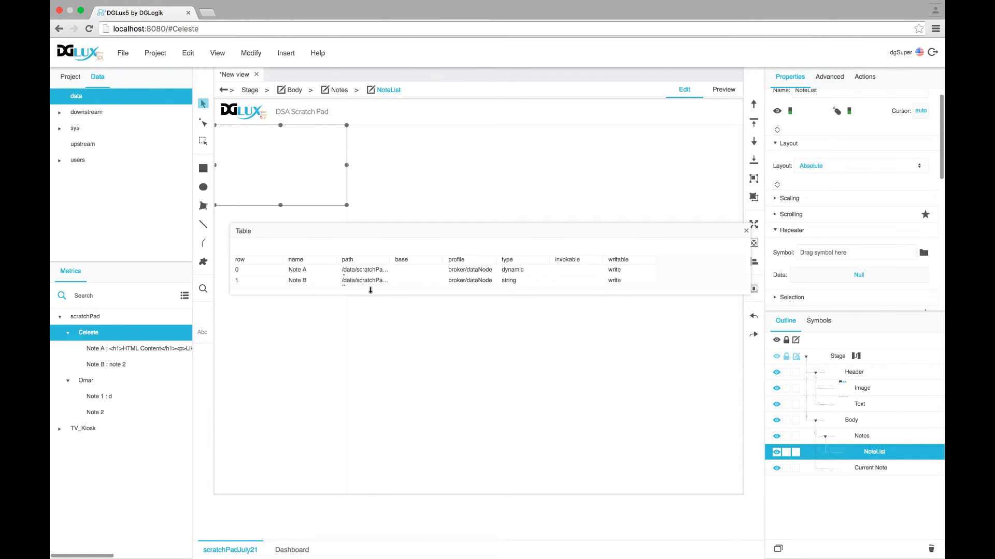
Bind CurrentUsersNoteList's children table to NoteList's Repeater Data, then close the dataflow and table preview
left_click(855, 356)
left_click(493, 249)
left_click(870, 455)
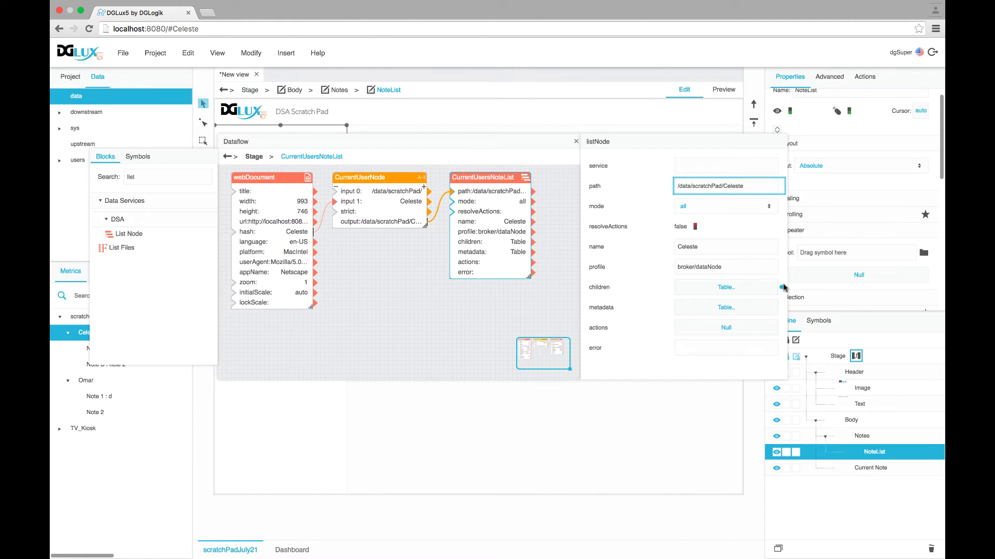
left_click_drag(781, 289, 857, 275)
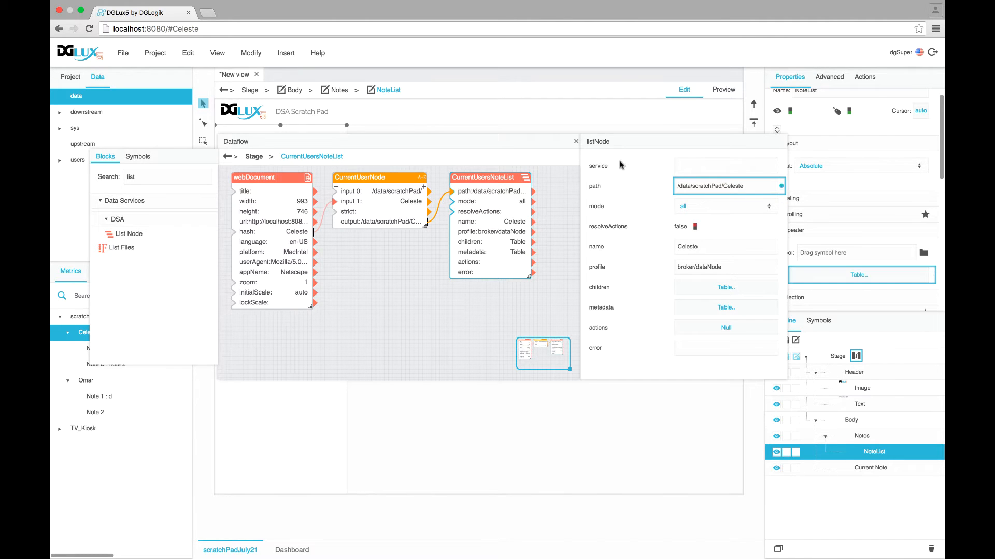
left_click(575, 142)
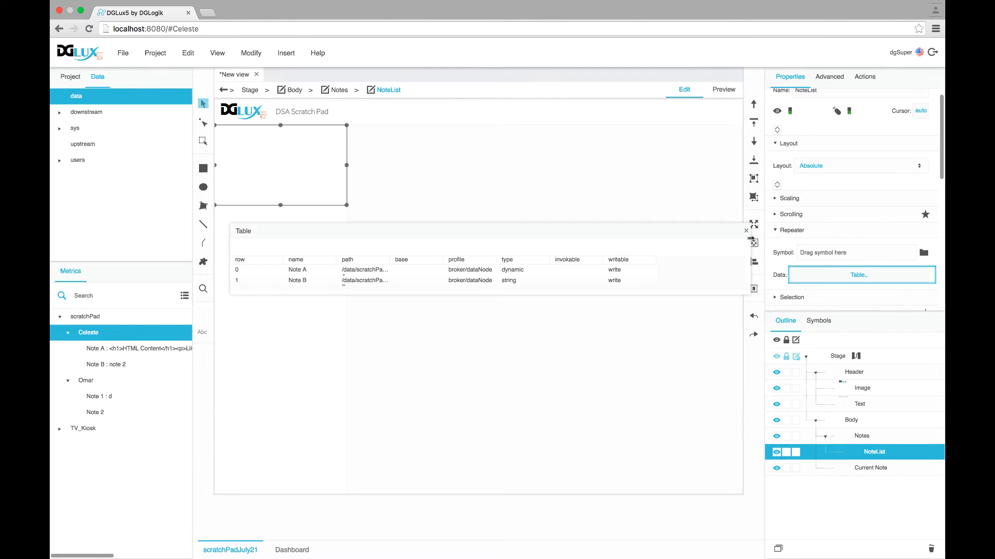
left_click(747, 231)
left_click(818, 320)
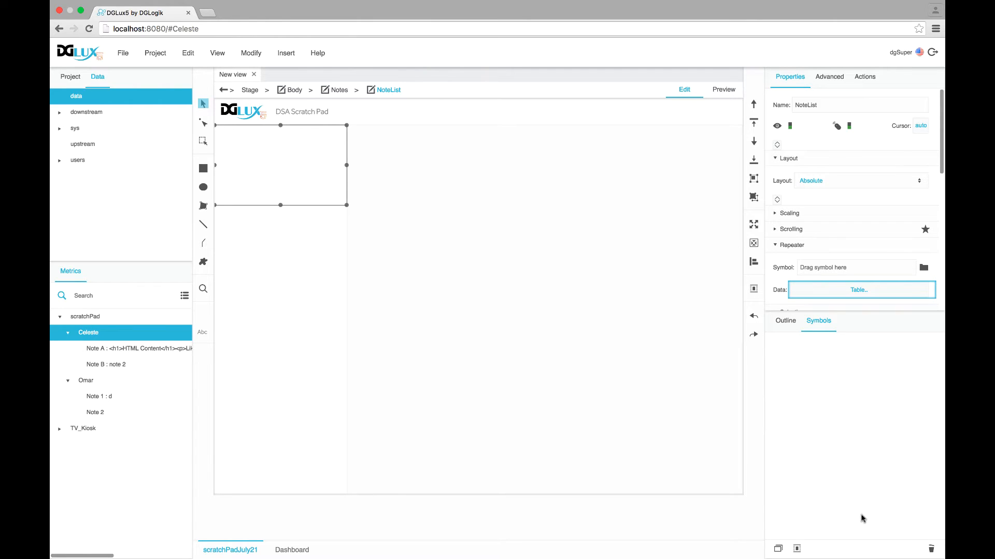
Create a new symbol named NoteListItem with a Vertical layout
left_click(797, 550)
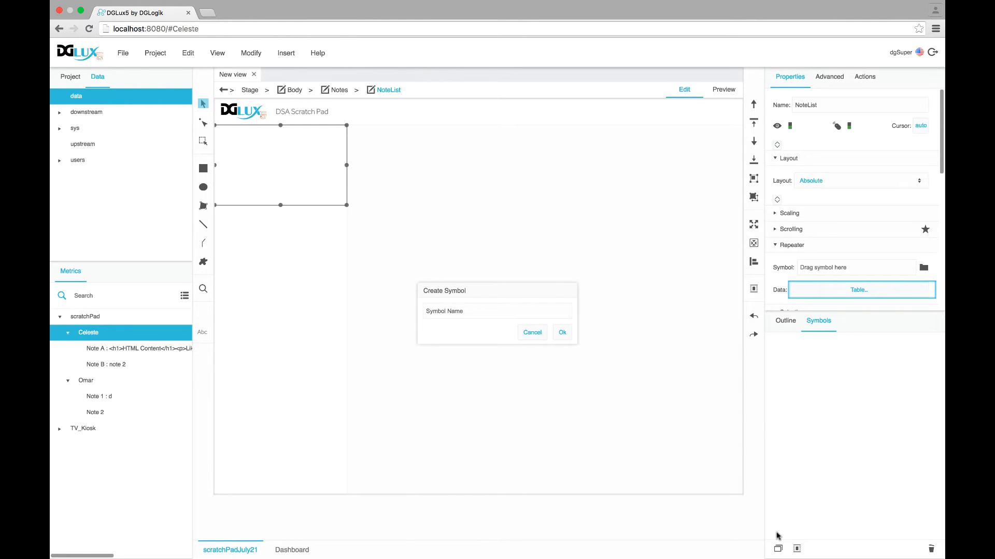
left_click(479, 317)
type("NoteListItem")
left_click(562, 332)
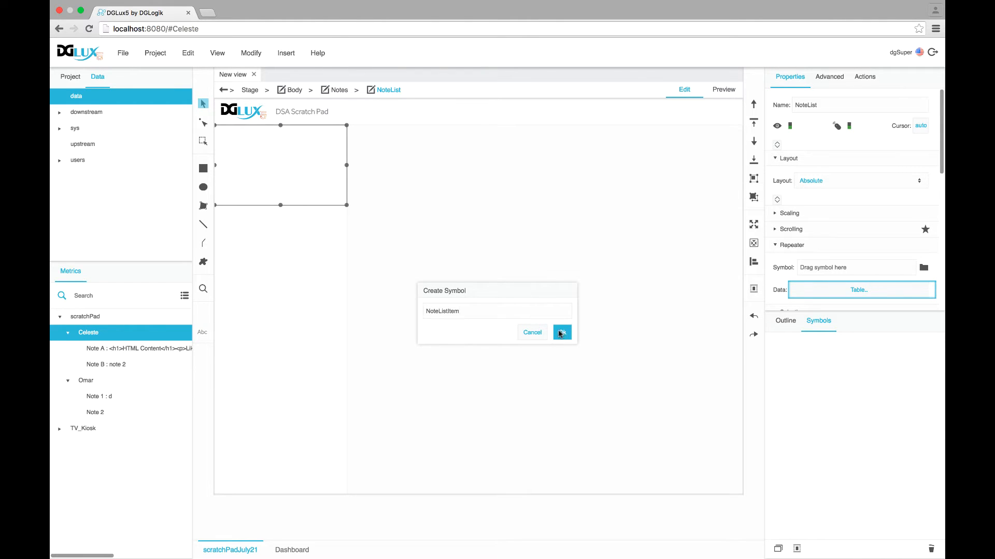
left_click(780, 322)
left_click(829, 181)
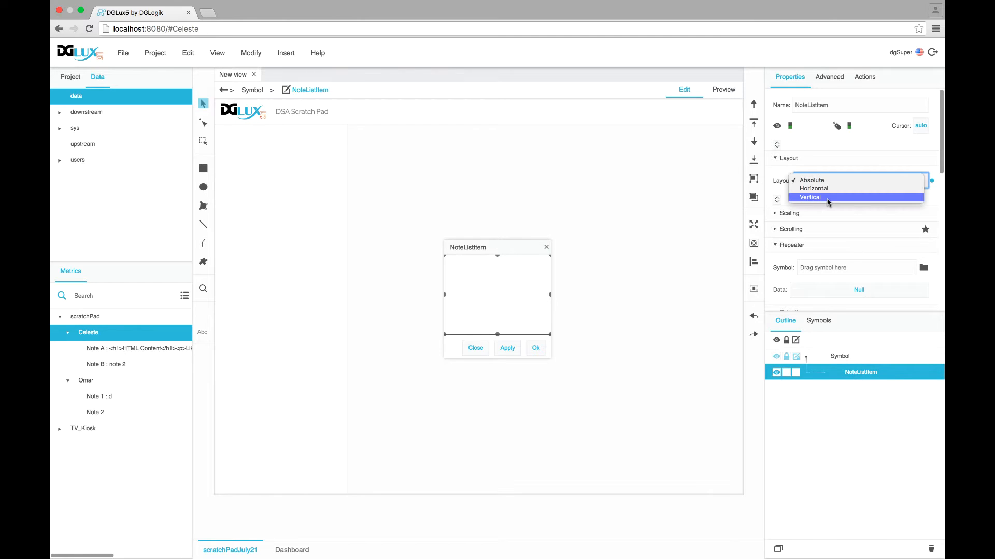
left_click(827, 198)
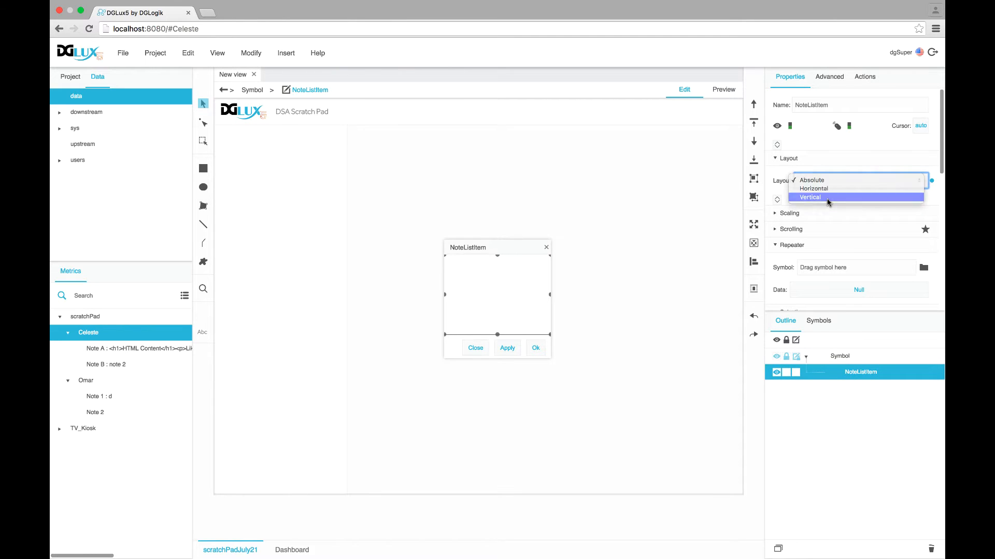
Insert a group named Row1 into NoteListItem with a Horizontal layout
right_click(864, 375)
mouse_move(781, 311)
mouse_move(746, 313)
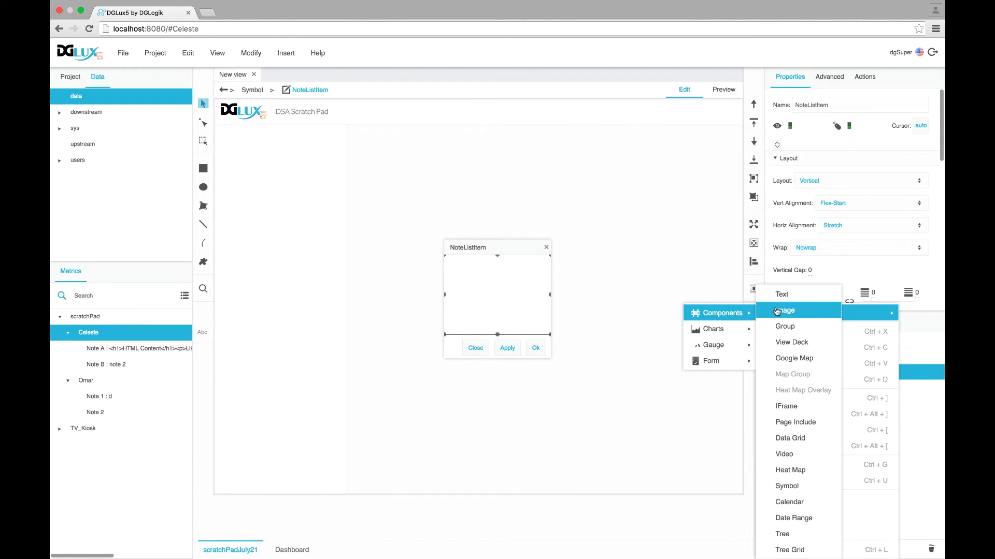
left_click(781, 327)
double_click(869, 389)
type("R")
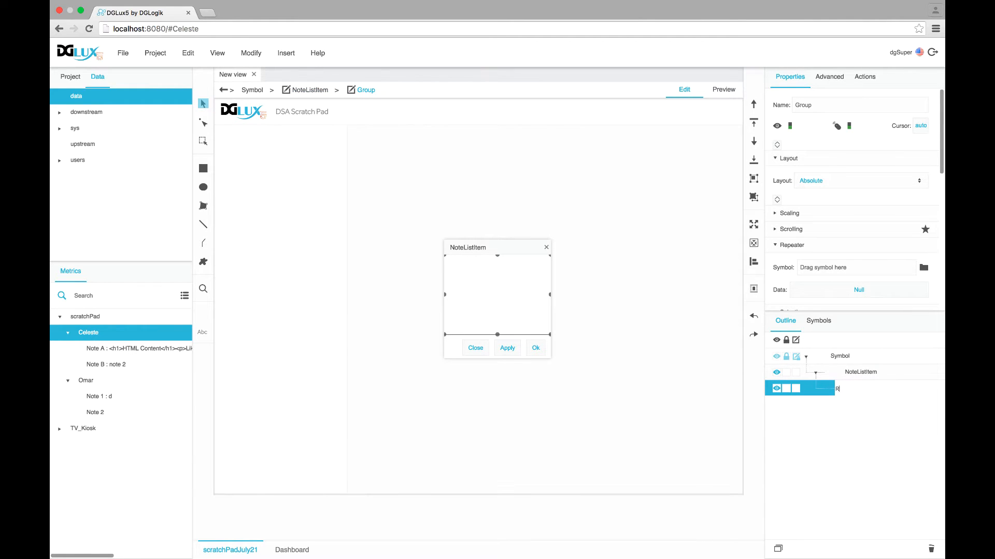
type("ow1")
key("Return")
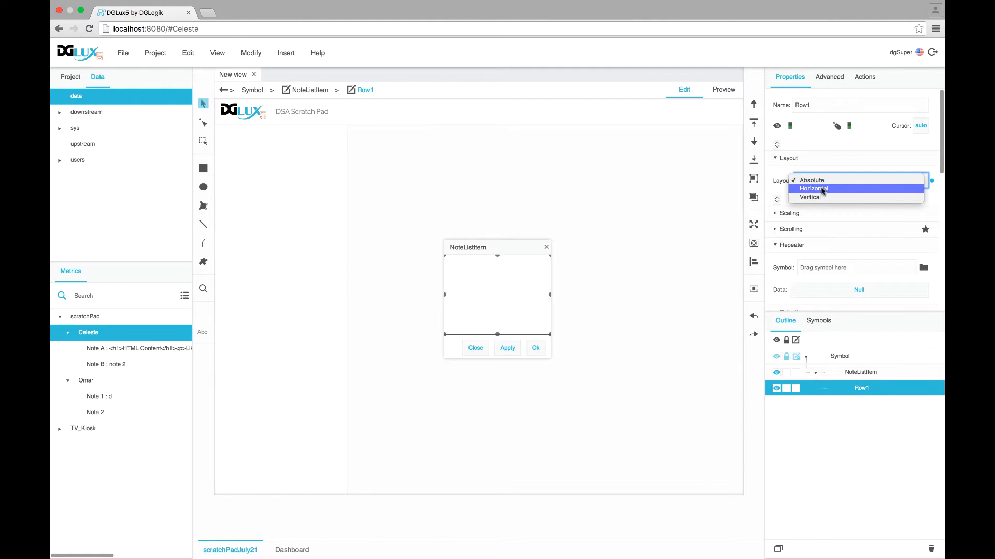
left_click(822, 189)
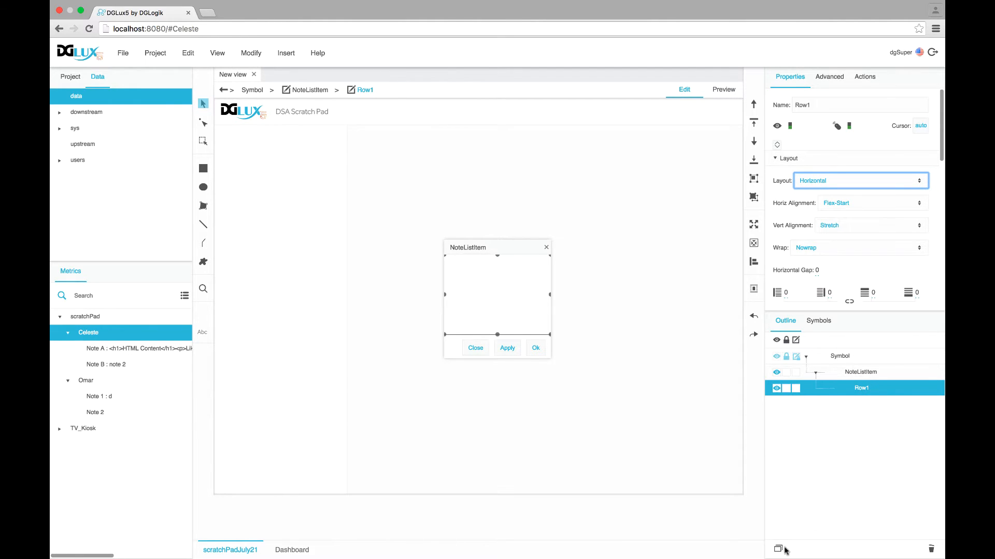
Duplicate Row1 and rename the copy Row2
left_click(777, 549)
double_click(859, 406)
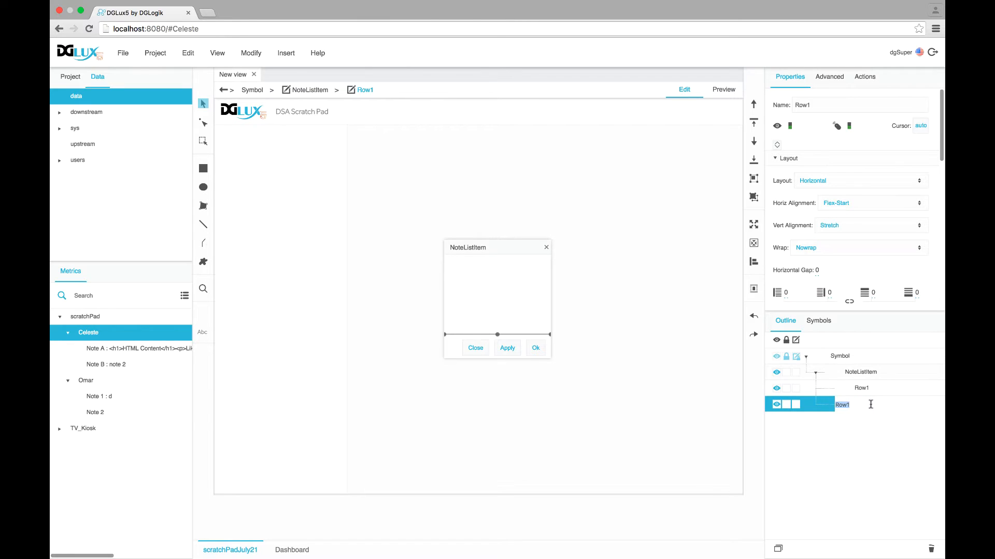
key("BackSpace")
type("2")
key("Return")
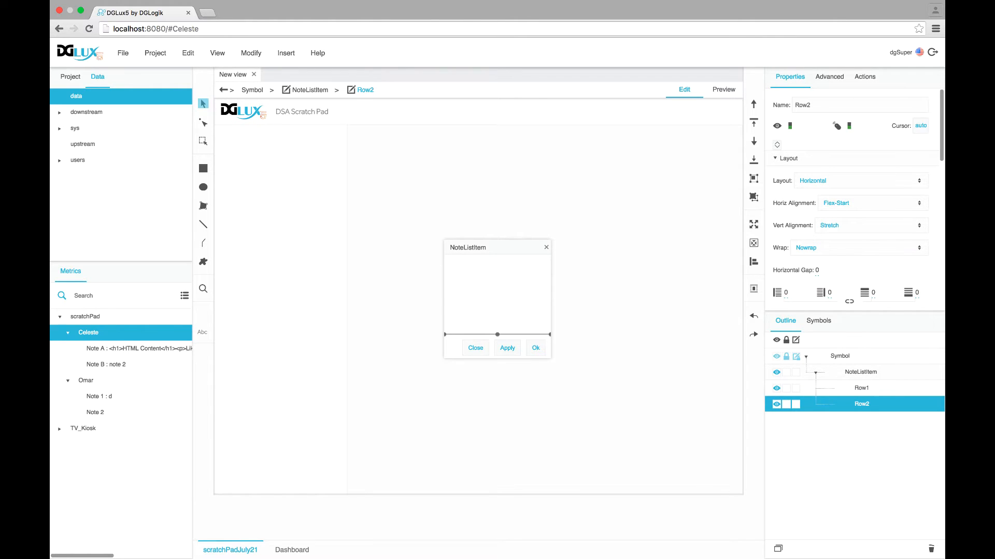
Insert an Image and a Text element into Row1
left_click(862, 388)
right_click(866, 394)
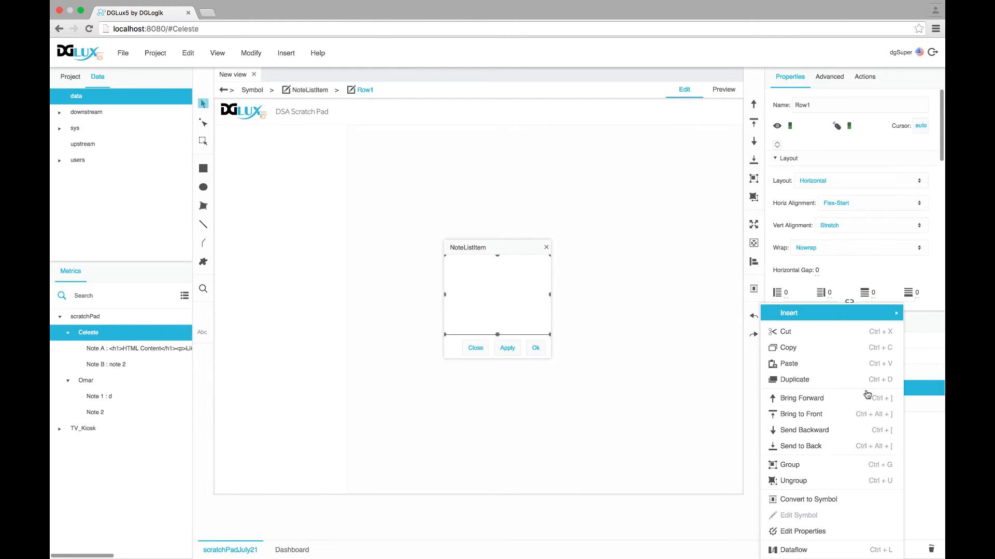
mouse_move(777, 313)
mouse_move(726, 313)
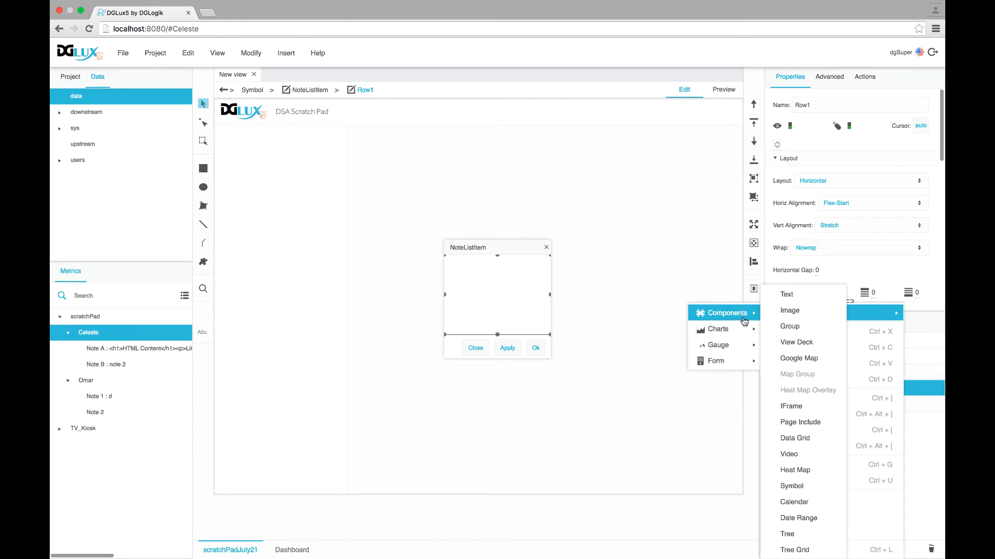
left_click(782, 313)
left_click(855, 386)
right_click(858, 387)
mouse_move(870, 313)
mouse_move(746, 316)
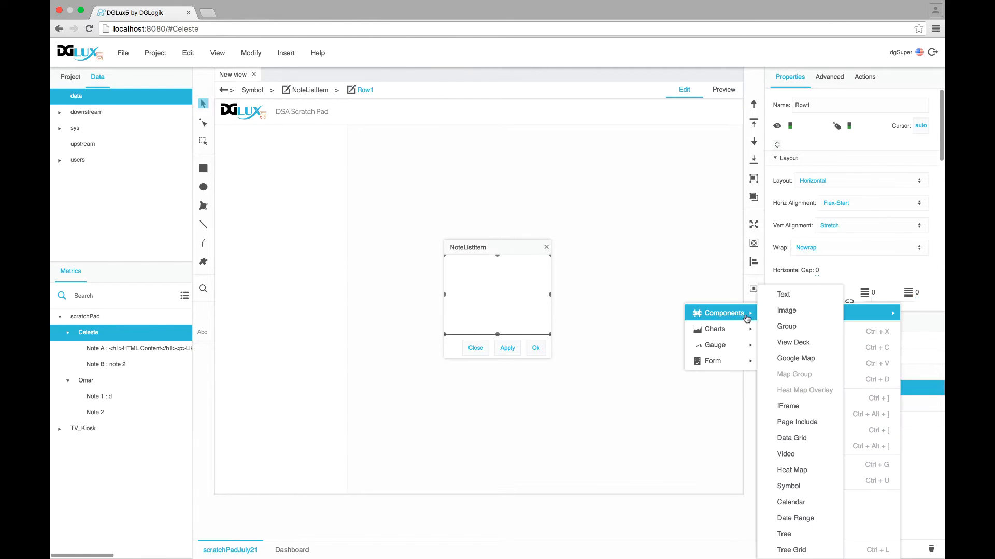
left_click(783, 294)
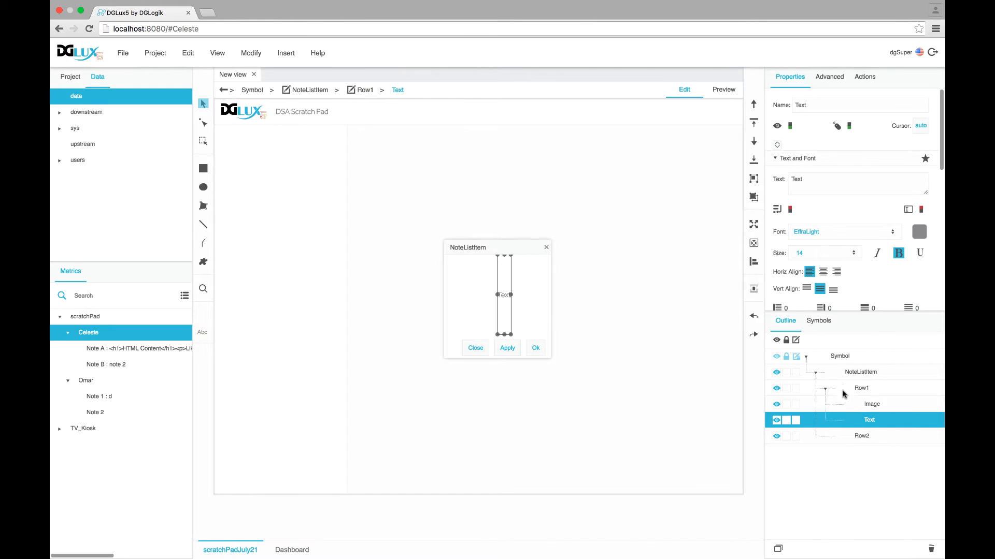
Set the image to assets/design-16px_pen-01.svg with locked aspect ratio and 16 px width
left_click(870, 405)
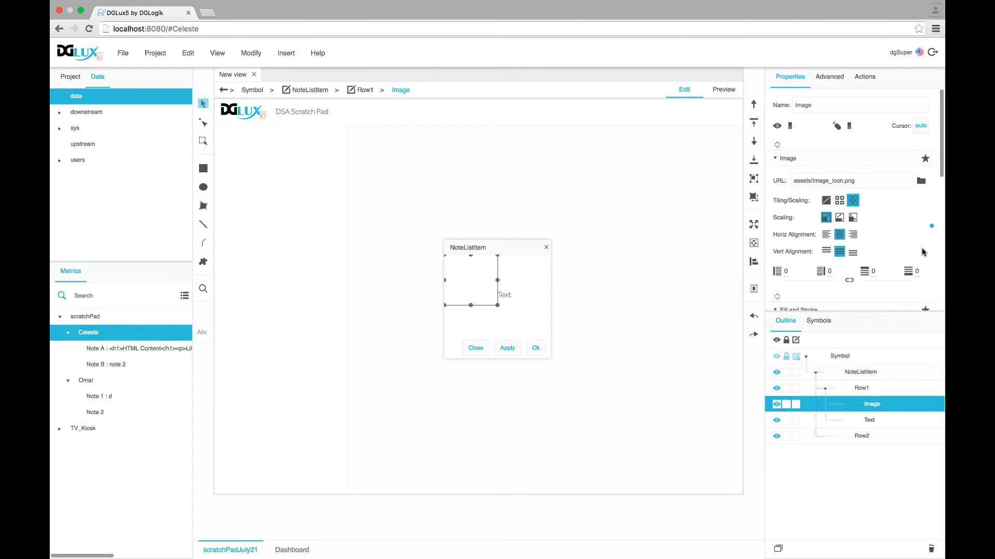
left_click(921, 180)
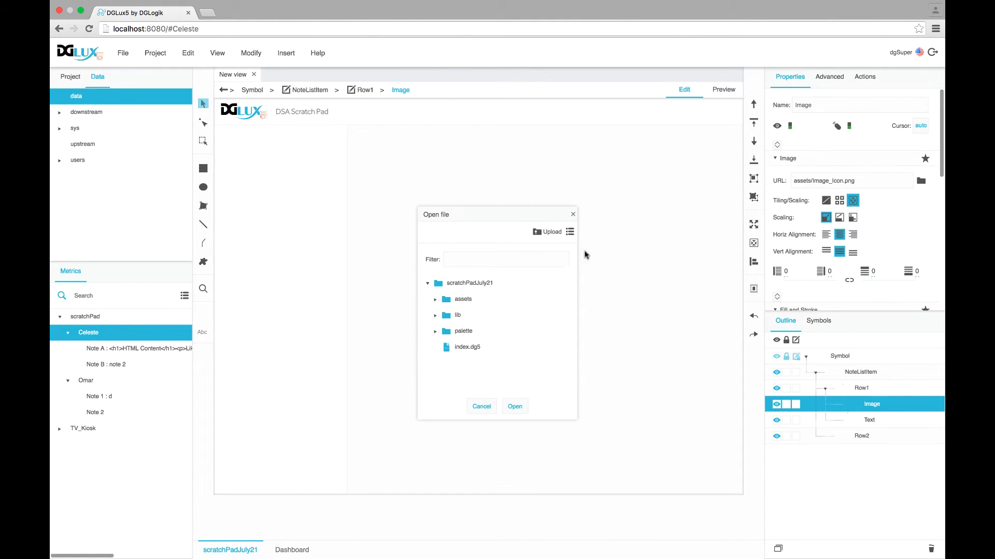
left_click(440, 305)
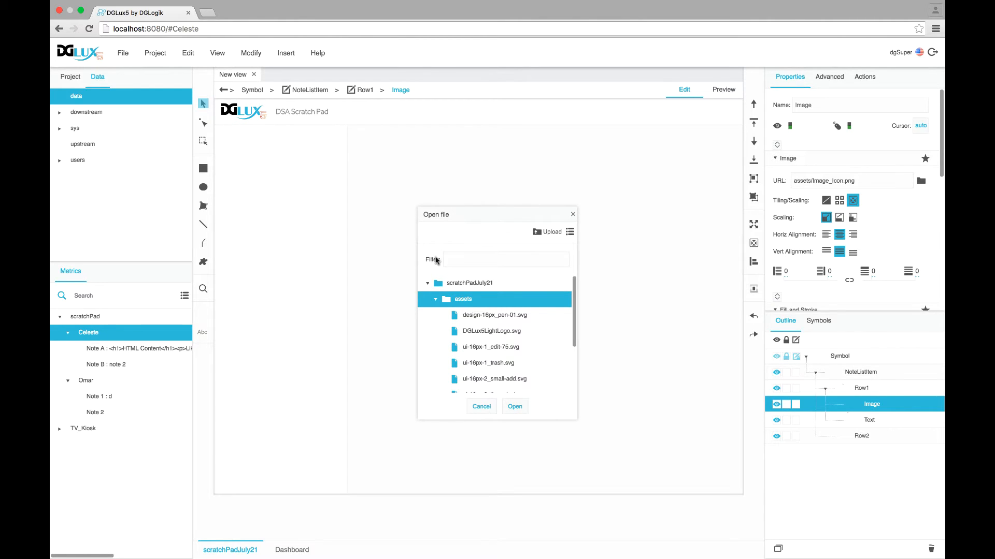
left_click(512, 317)
left_click(515, 407)
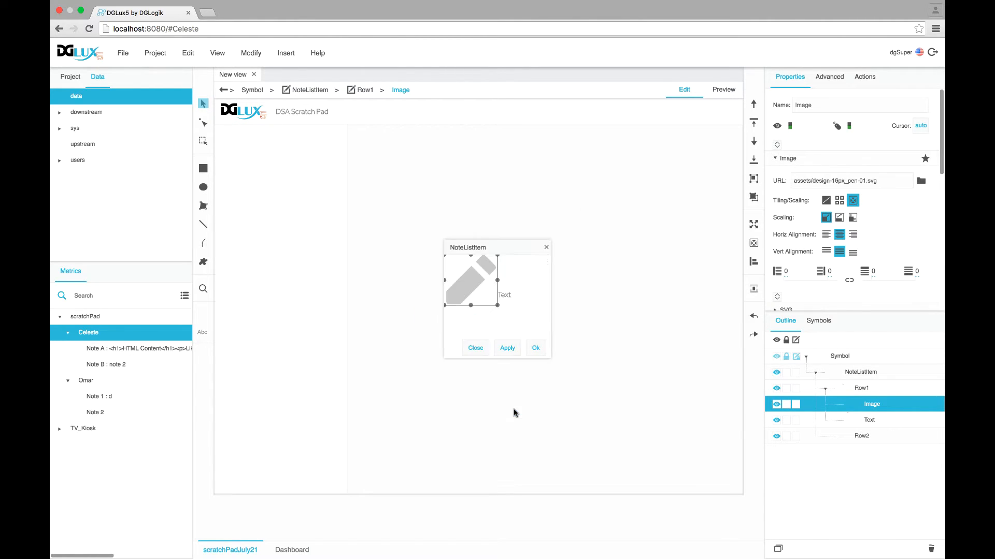
scroll(813, 272, "down", 10)
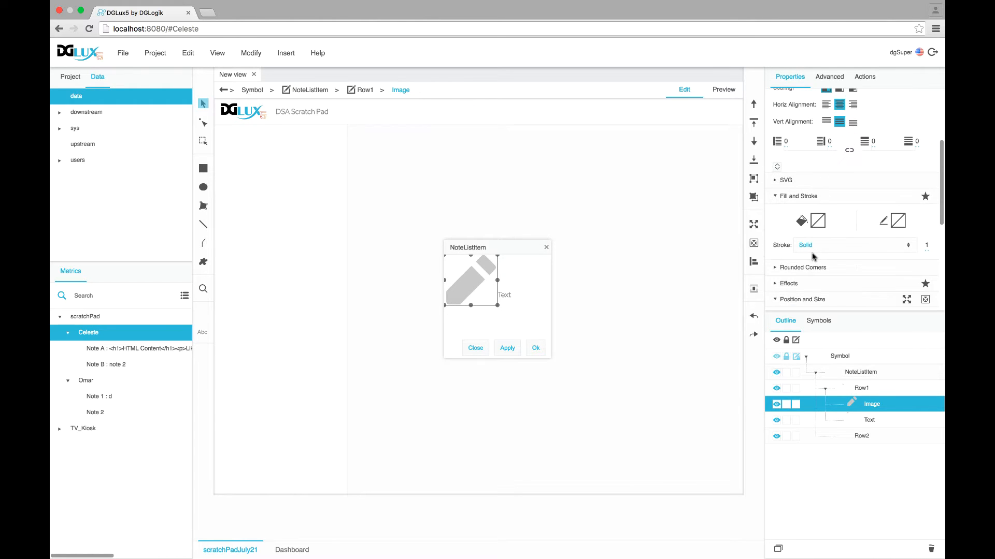
scroll(812, 256, "up", 2)
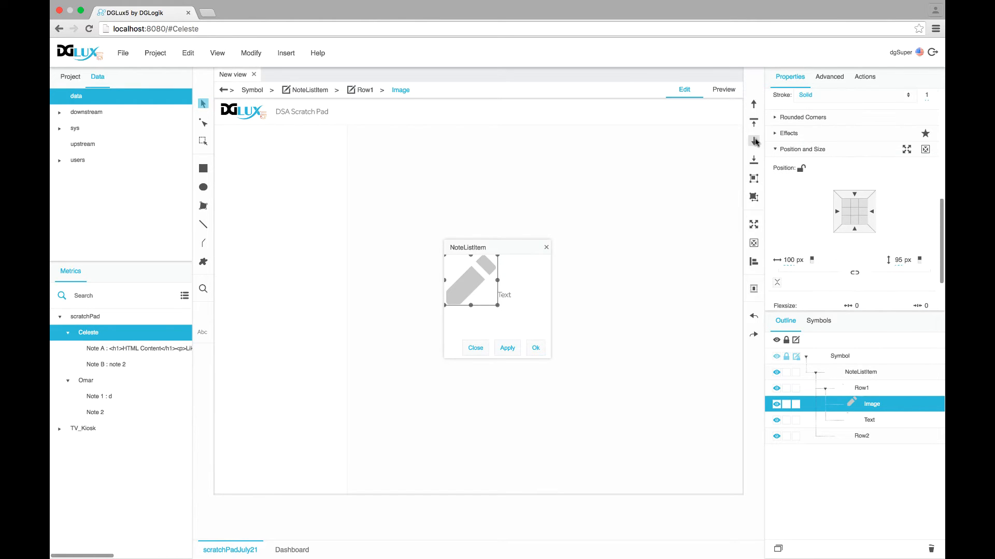
left_click(855, 273)
left_click(788, 260)
type("16")
key("Return")
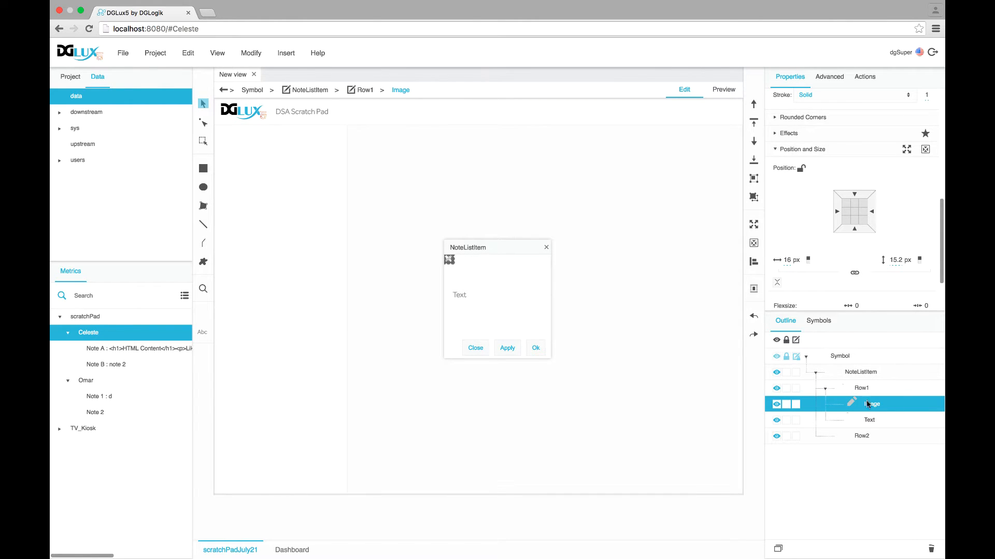
Give Row1 a 30 px height, 5 px gap and 5 px padding
left_click(862, 387)
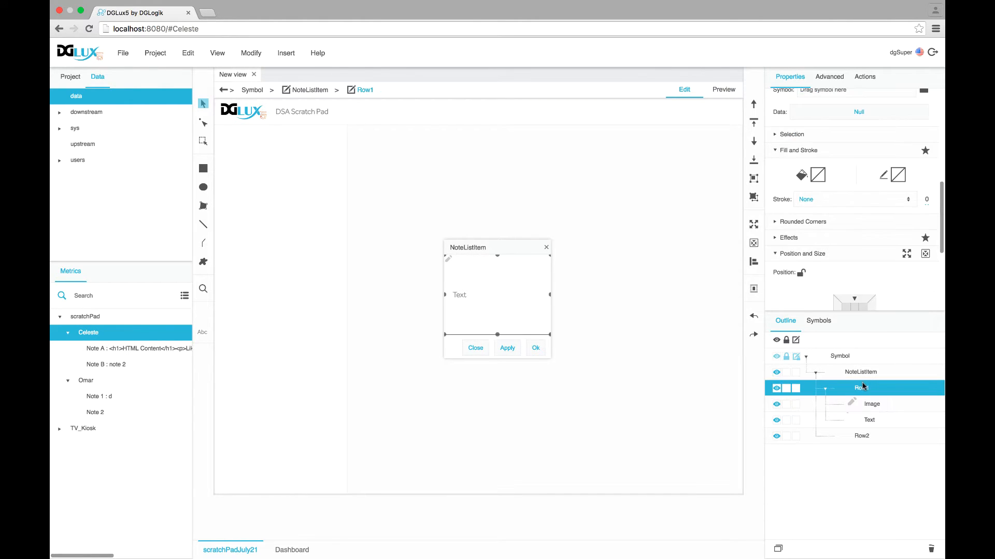
scroll(863, 254, "down", 2)
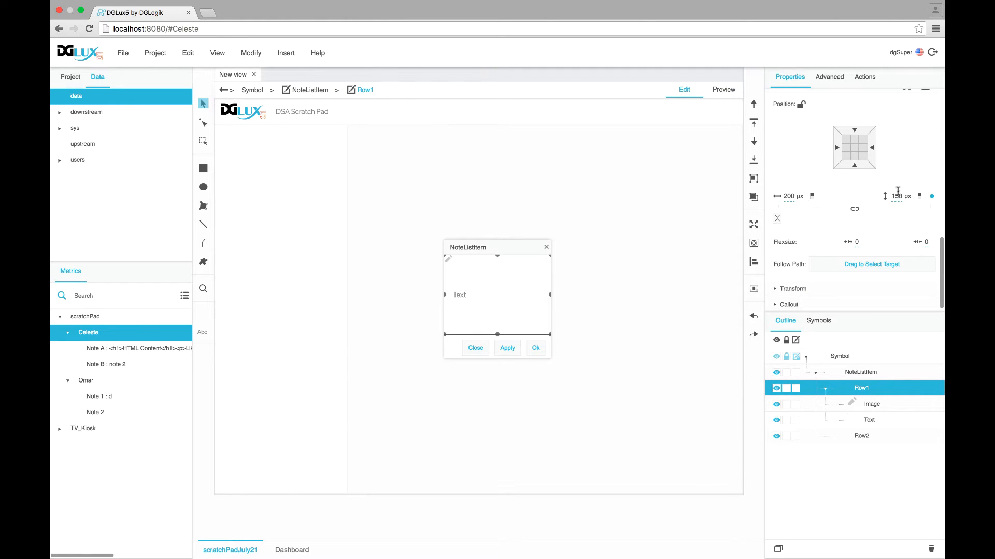
left_click(896, 196)
type("30")
key("Return")
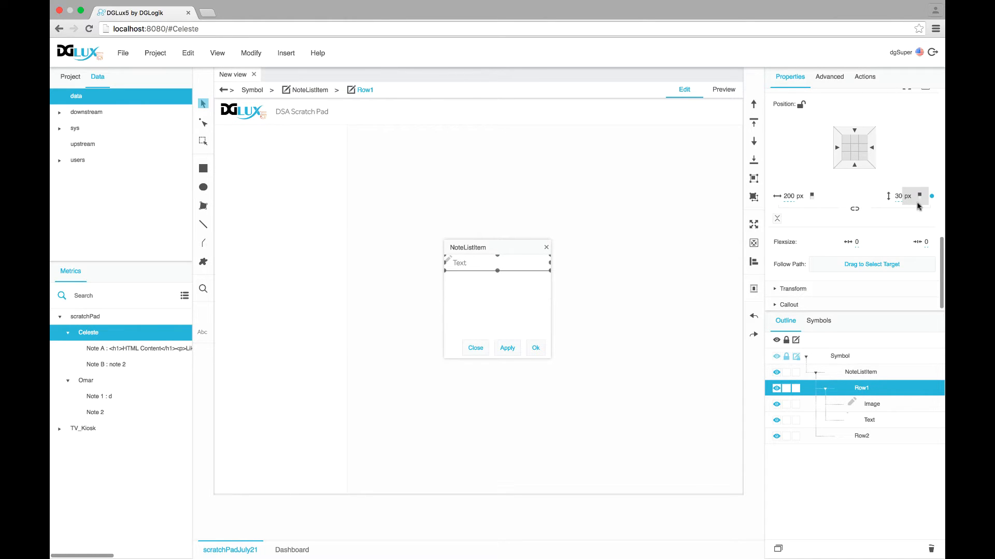
scroll(866, 257, "down", 5)
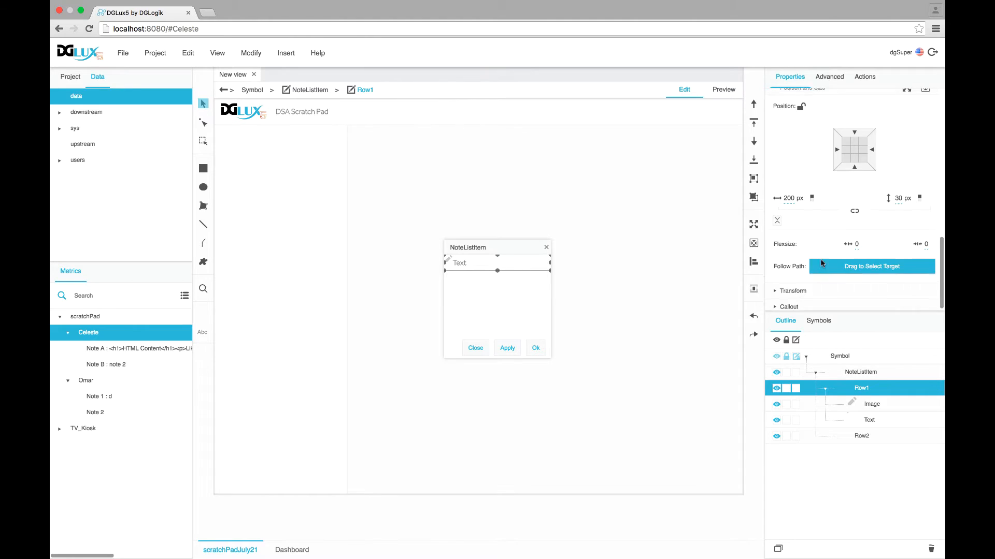
scroll(817, 251, "up", 1)
left_click(819, 173)
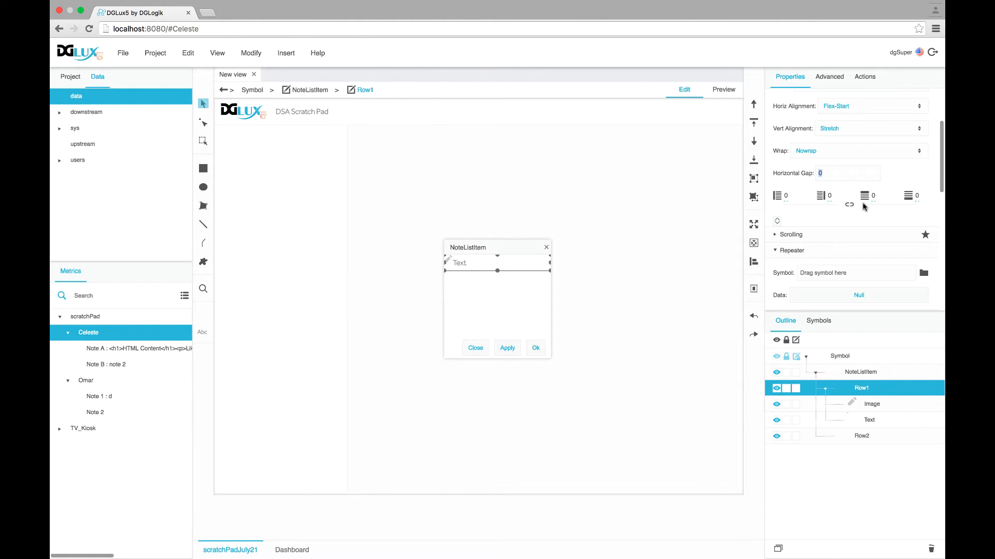
type("5")
key("Return")
left_click(830, 195)
type("5")
key("Return")
Make the row's Text near-black #121212 and confirm the symbol with Ok
left_click(869, 420)
scroll(852, 209, "up", 3)
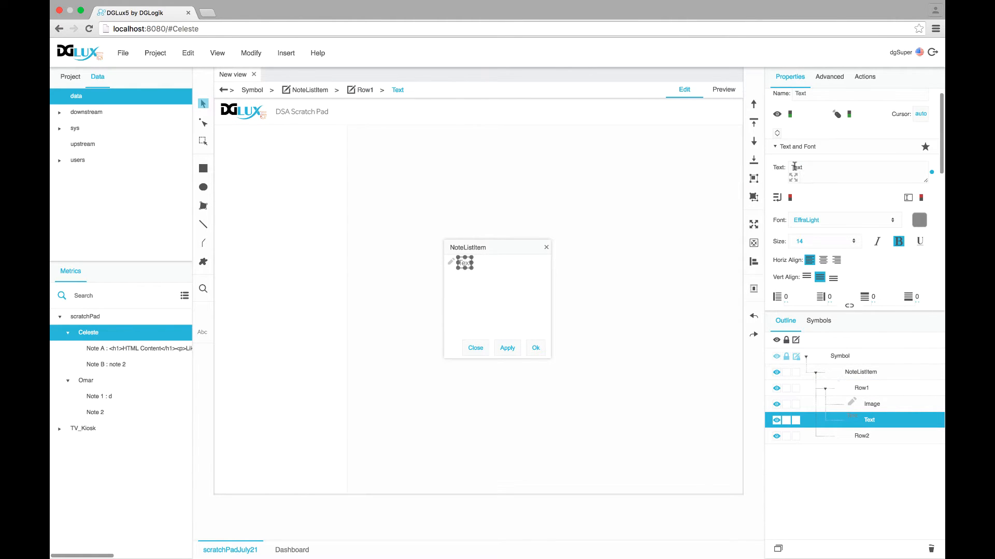
left_click(921, 227)
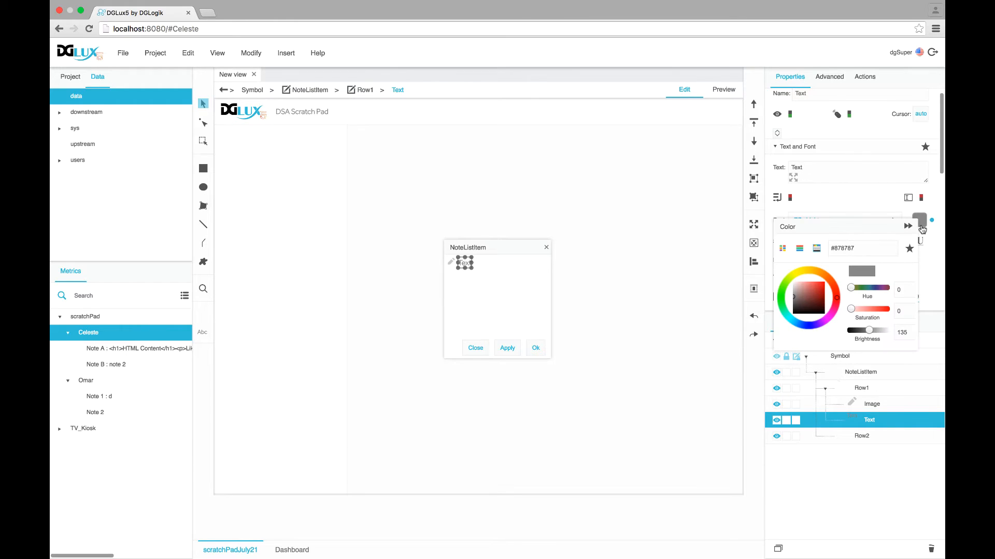
left_click_drag(870, 333, 855, 333)
left_click(907, 228)
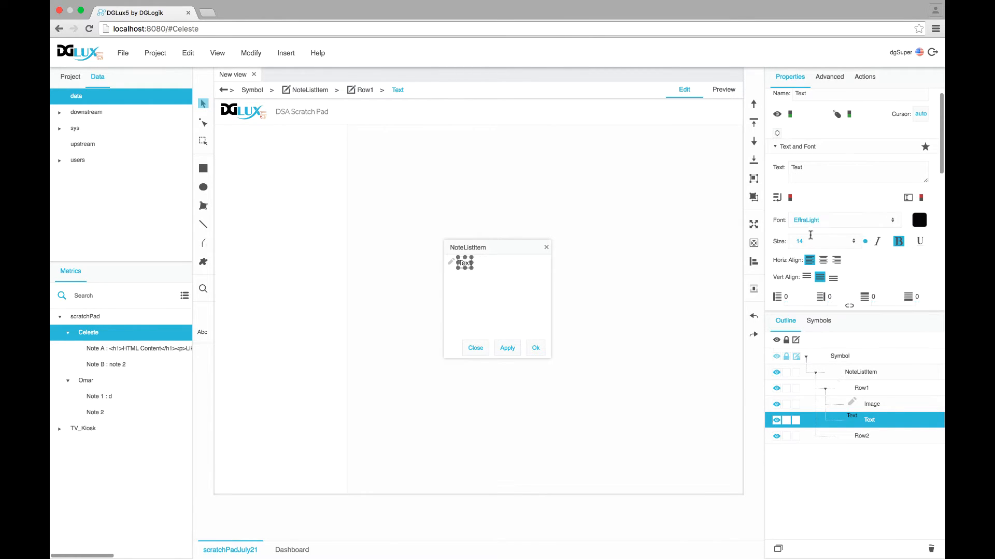
scroll(840, 248, "down", 1)
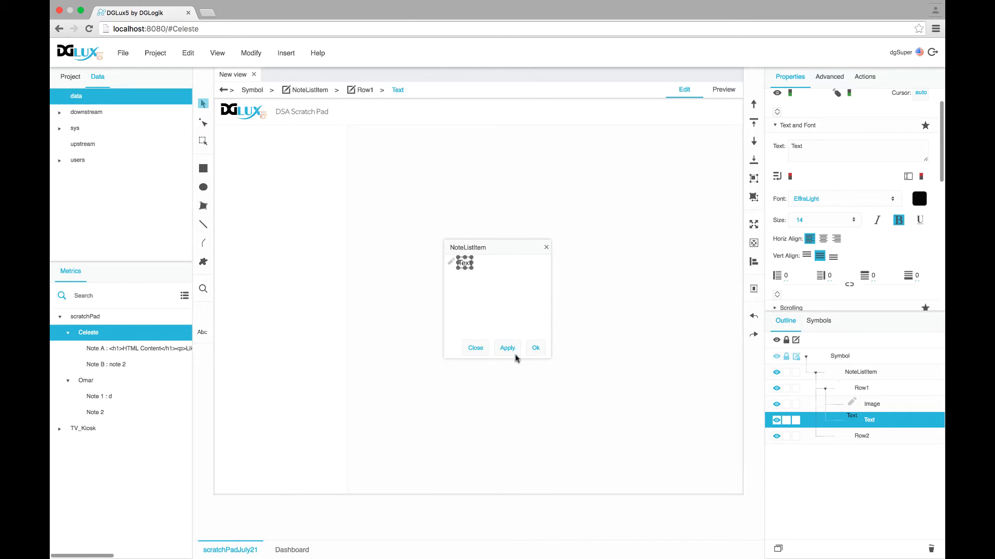
left_click(535, 348)
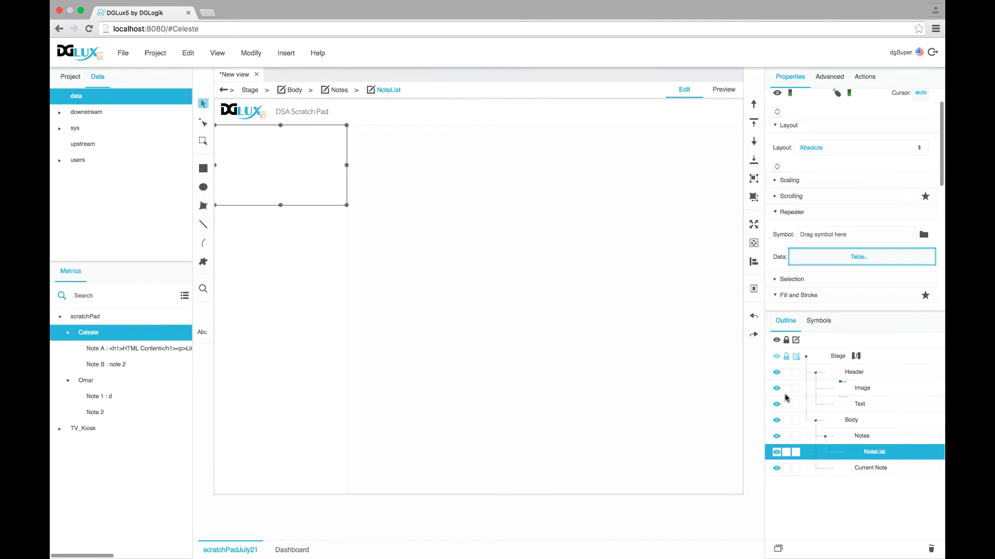
Assign NoteListItem as NoteList's repeater symbol and stretch NoteList further down the page
left_click(818, 321)
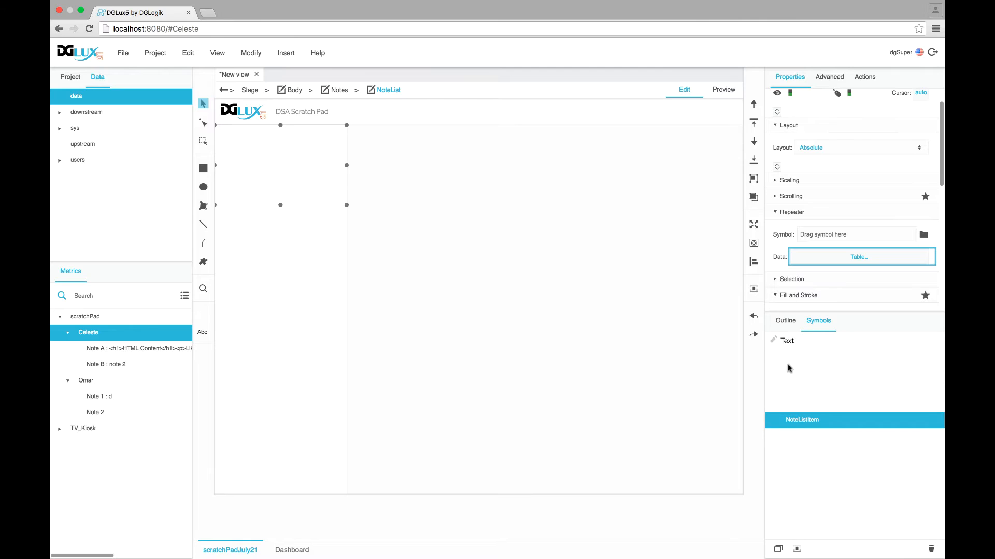
left_click_drag(797, 424, 834, 201)
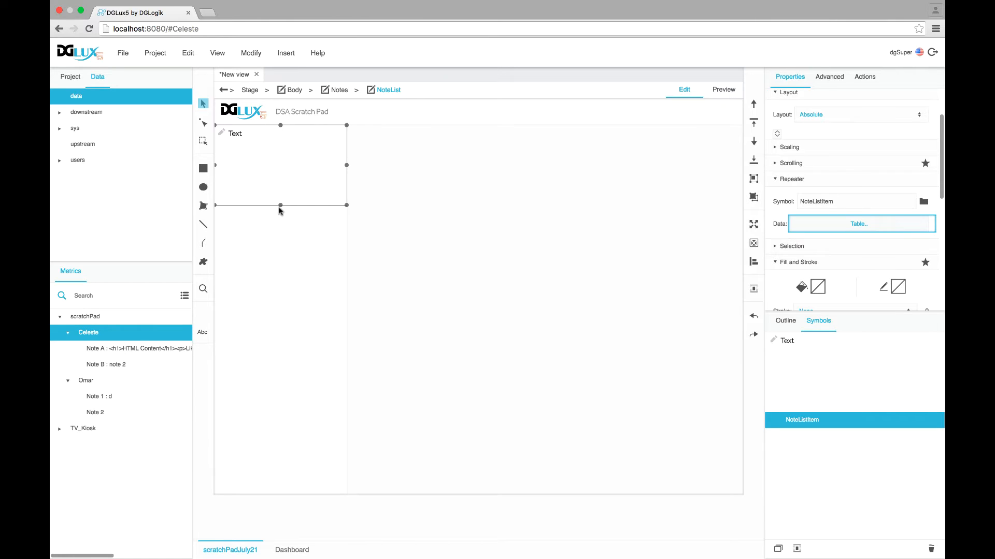
left_click_drag(280, 207, 269, 341)
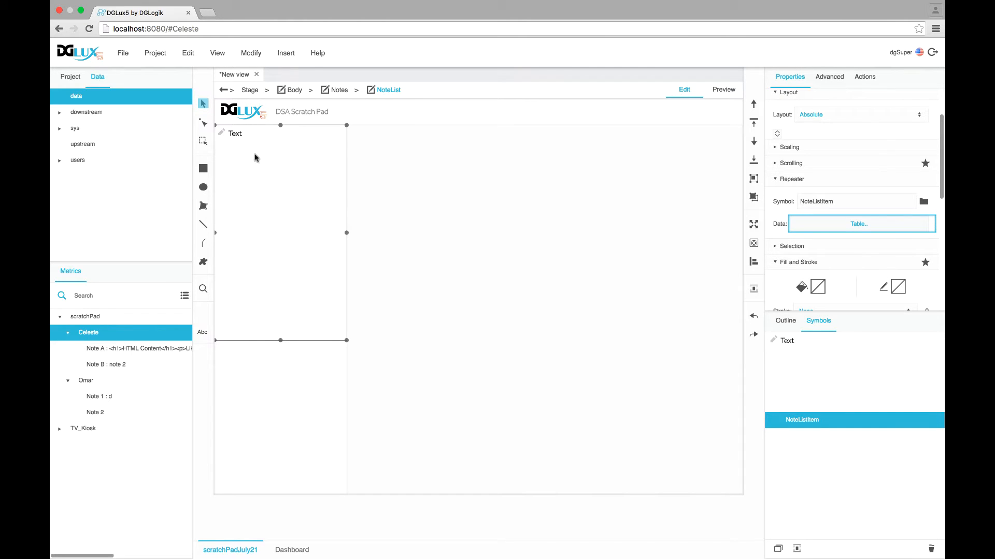
Set NoteList's layout to Vertical so the repeated note rows stack
scroll(888, 244, "up", 2)
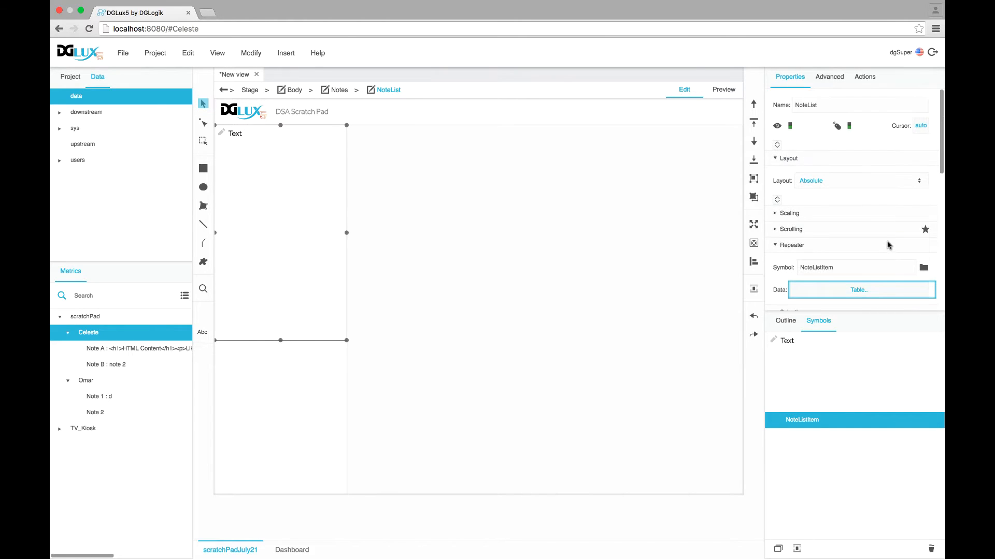
left_click(787, 321)
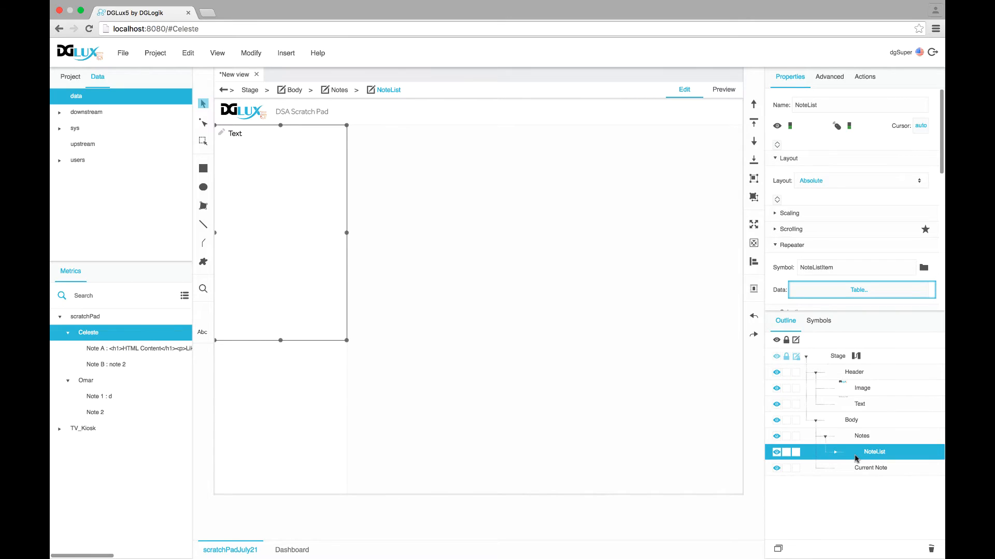
left_click(836, 453)
left_click(811, 181)
left_click(811, 197)
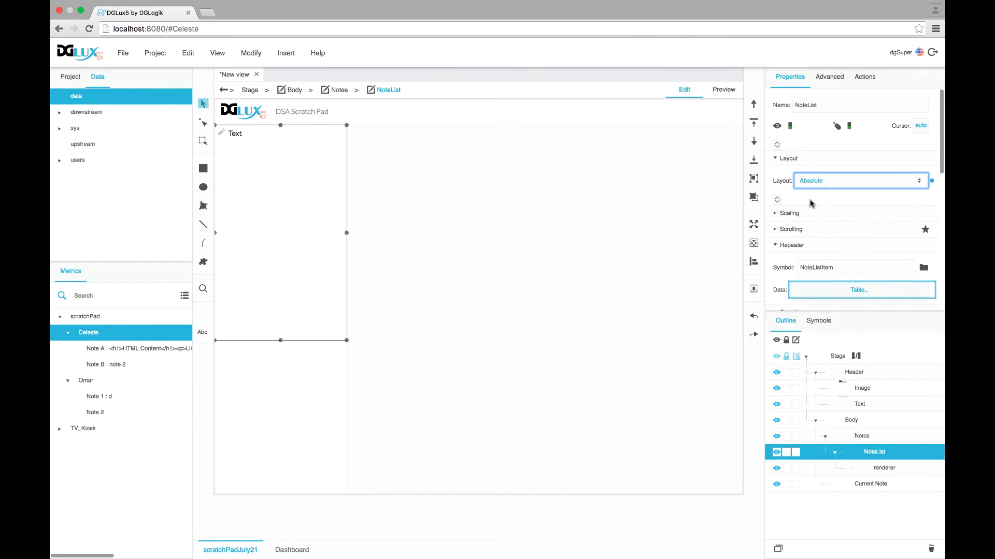
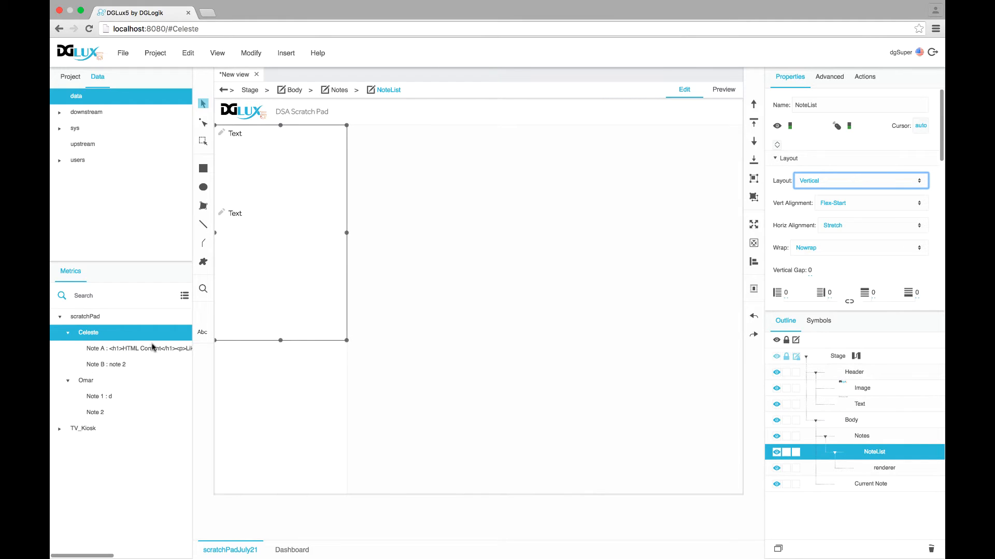
Add a string value named 'Note C' under the Celeste node with addValue
right_click(100, 338)
mouse_move(151, 378)
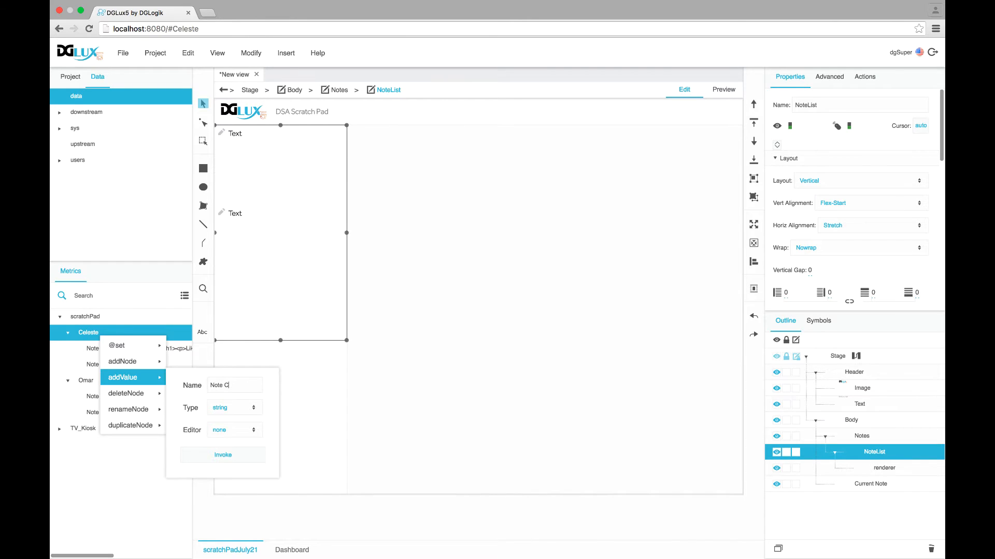
left_click(243, 454)
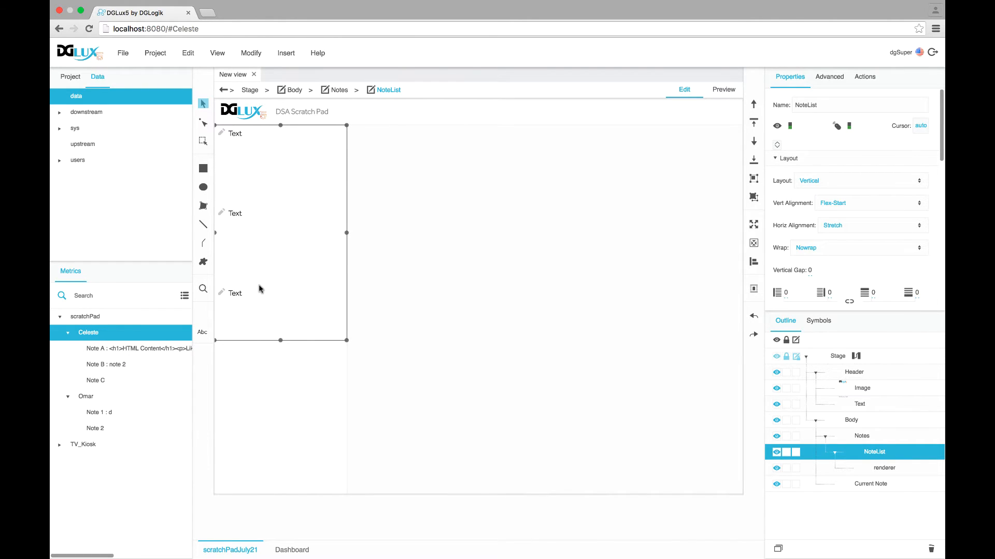
left_click(823, 320)
right_click(809, 420)
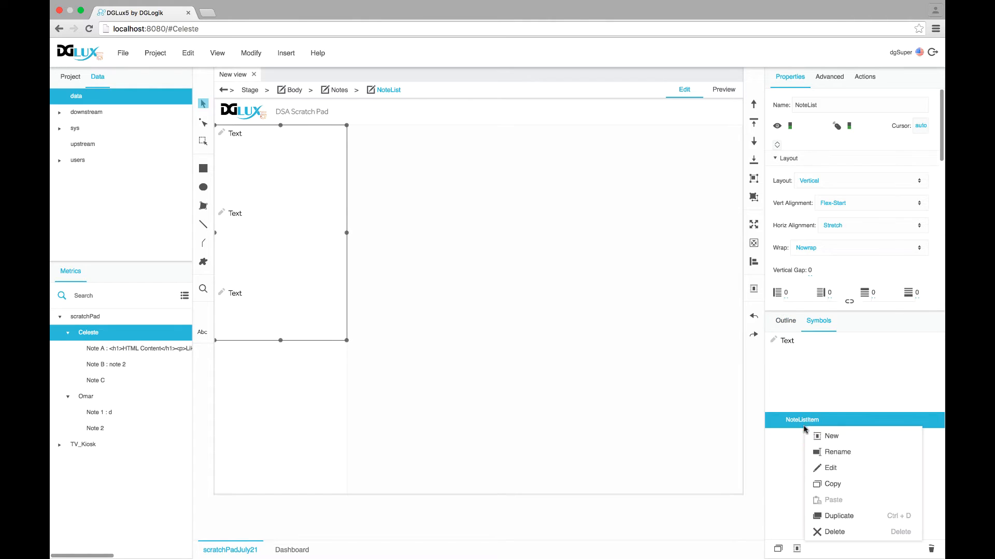
Open the NoteListItem symbol for editing and set Row2's height to 30 px
left_click(827, 472)
scroll(843, 244, "down", 5)
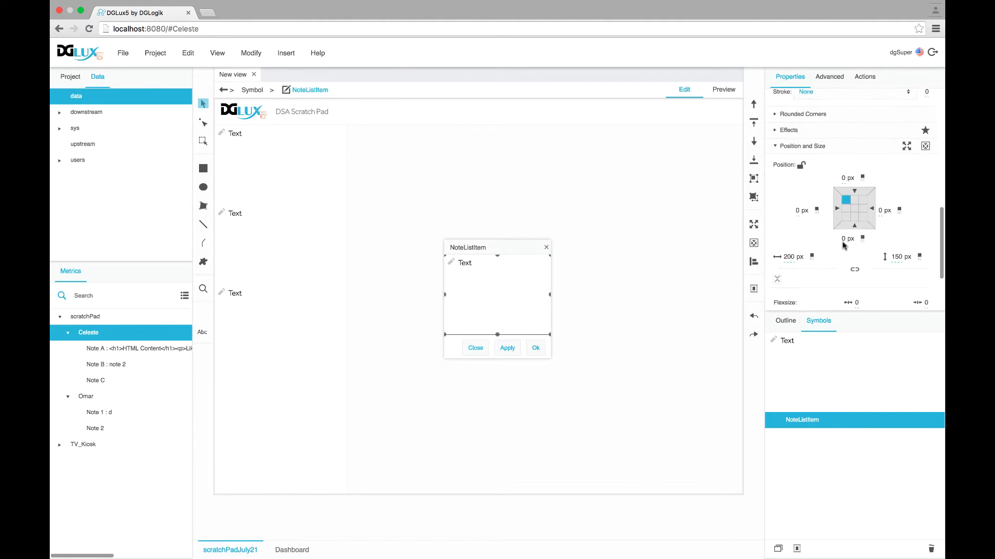
scroll(843, 244, "down", 2)
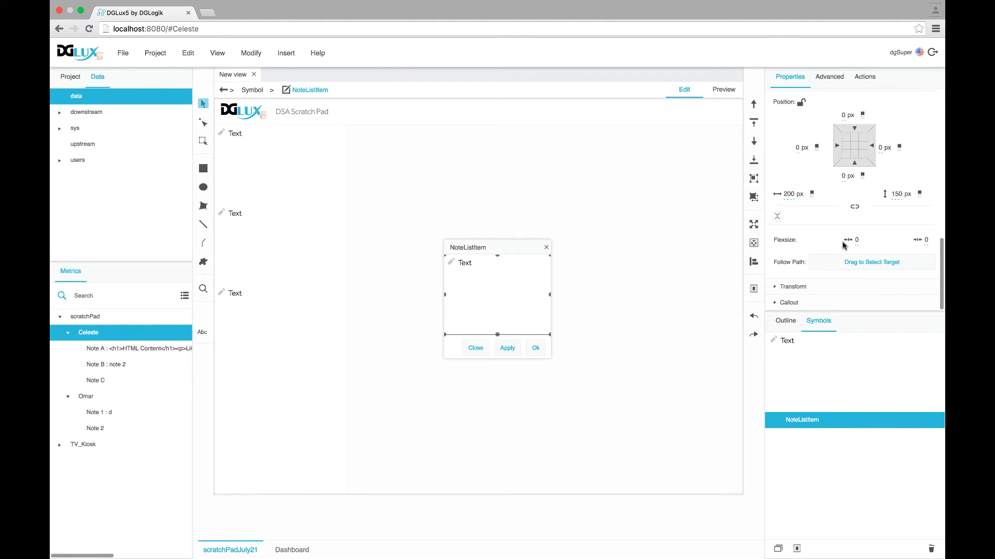
left_click(785, 321)
left_click(816, 373)
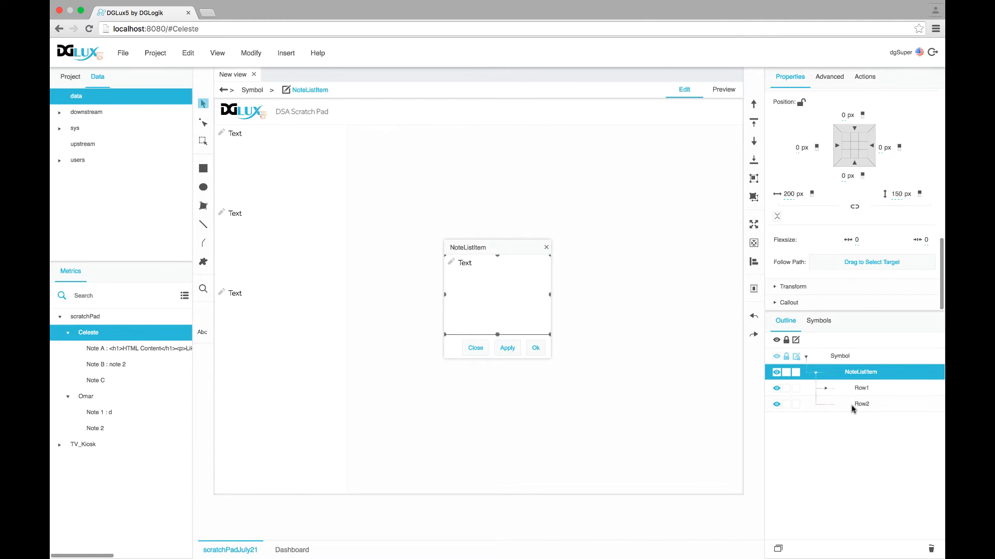
left_click(859, 393)
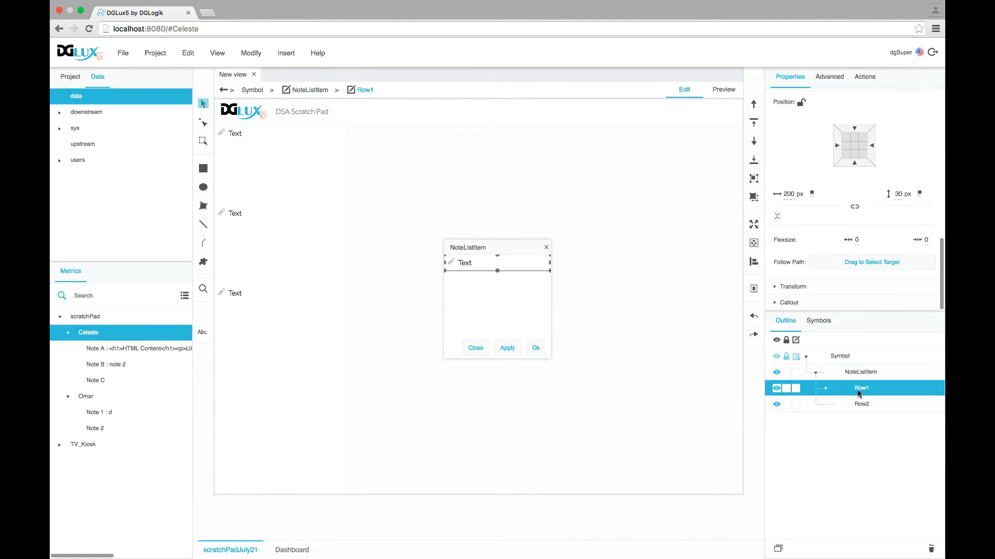
left_click(862, 406)
left_click(892, 194)
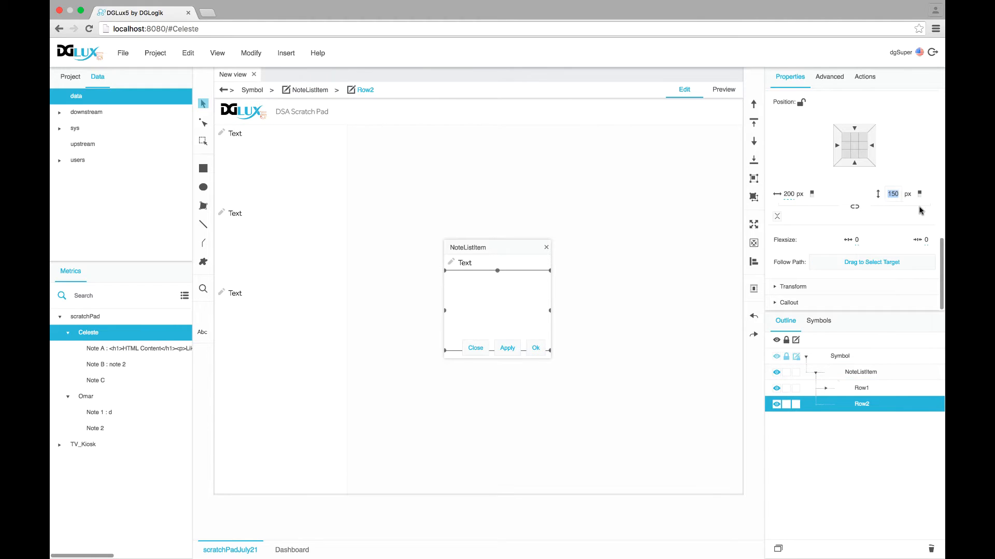
type("30")
key("Return")
Set the whole NoteListItem height to 60 px and apply it
left_click(868, 373)
left_click(897, 194)
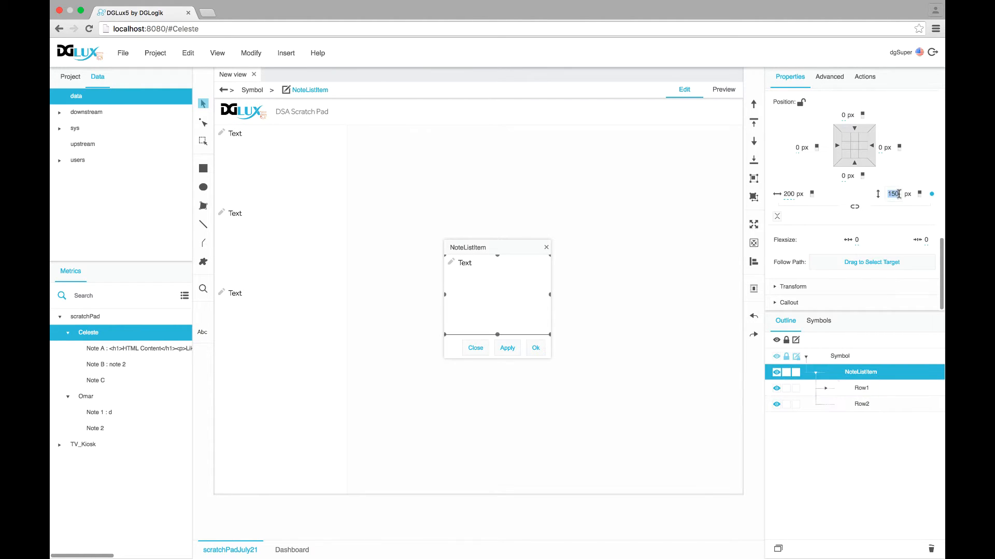
type("60")
key("Return")
left_click(508, 349)
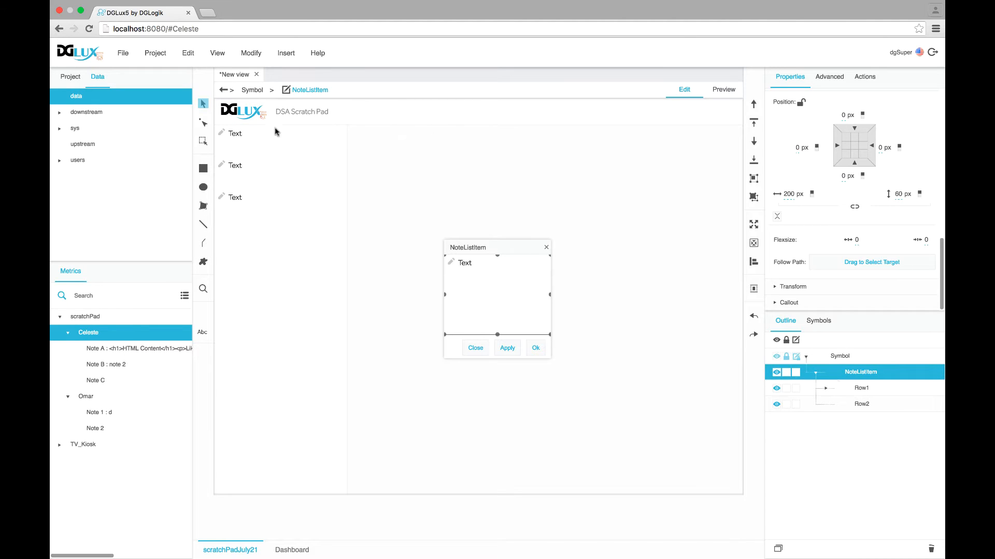
Give the item a solid light grey bottom border and apply it
scroll(854, 233, "down", 5)
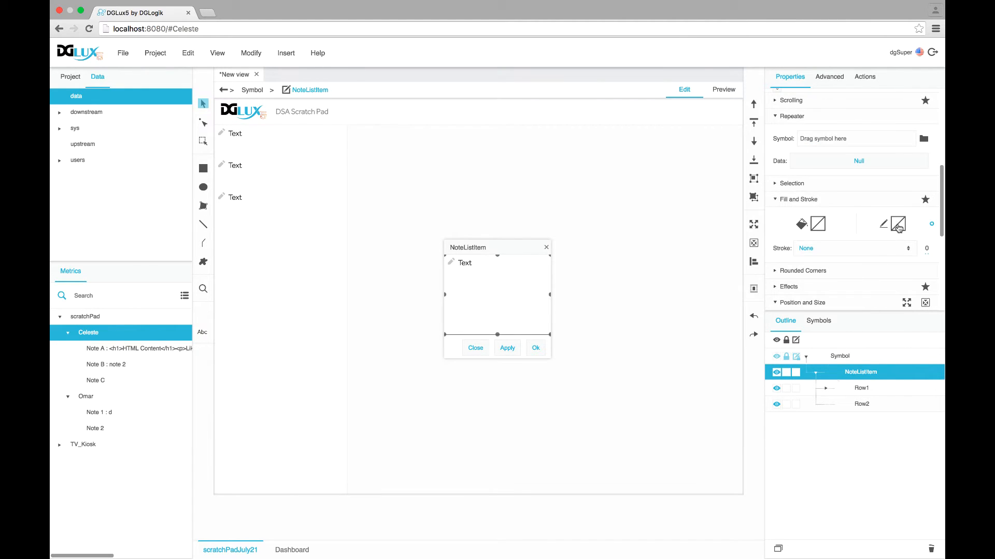
left_click(898, 223)
left_click(885, 246)
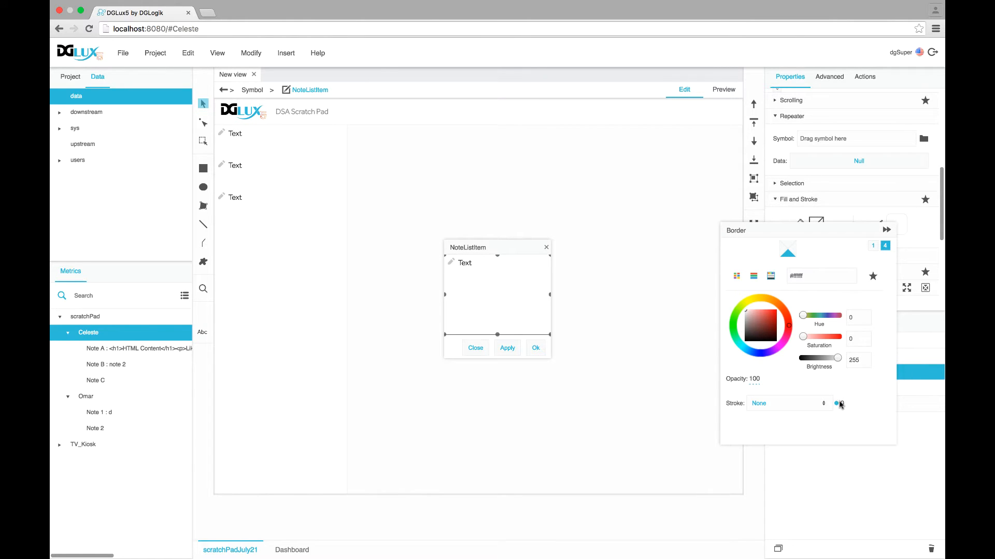
left_click(810, 404)
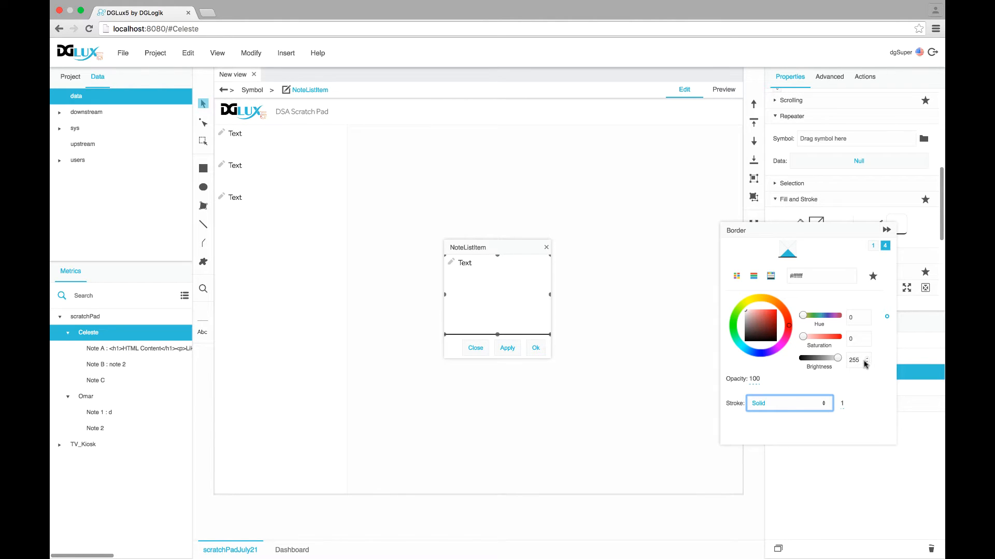
left_click(867, 362)
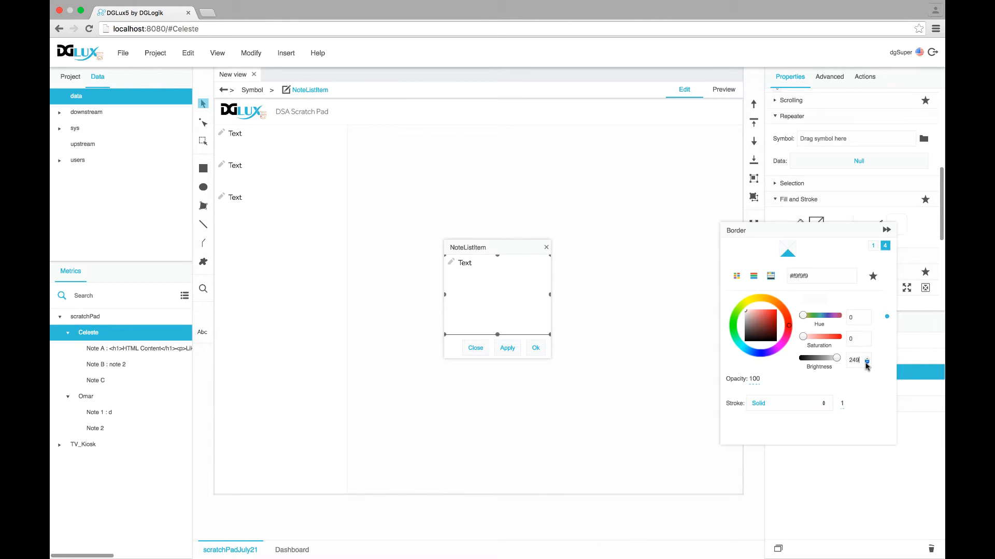
left_click(886, 229)
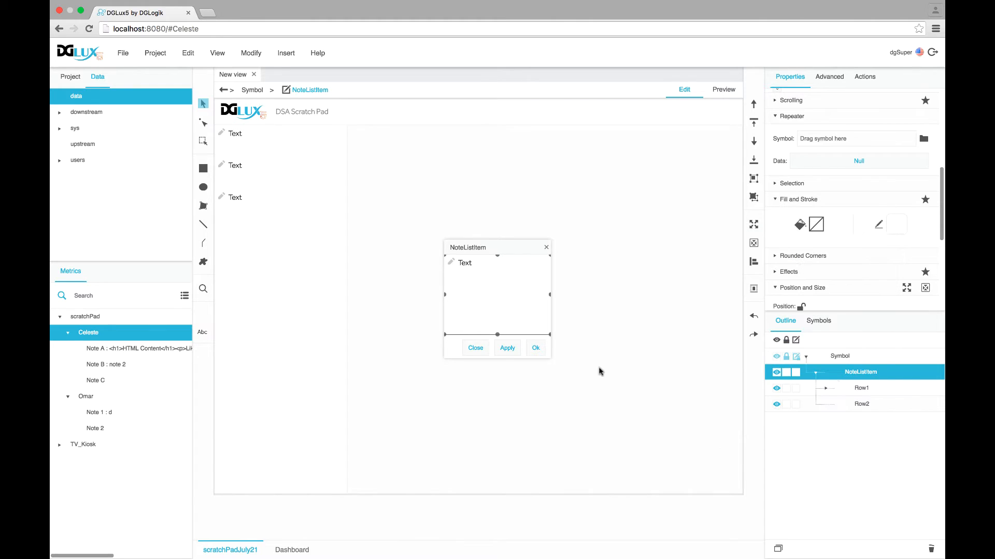
left_click(516, 354)
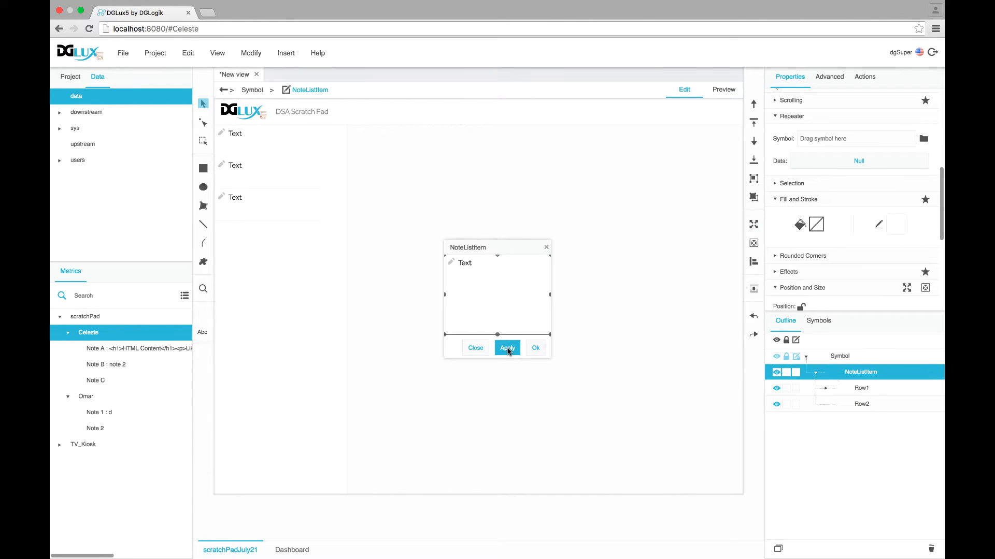
Reset the item width and both rows' widths from 200 px to auto and apply
scroll(833, 251, "down", 5)
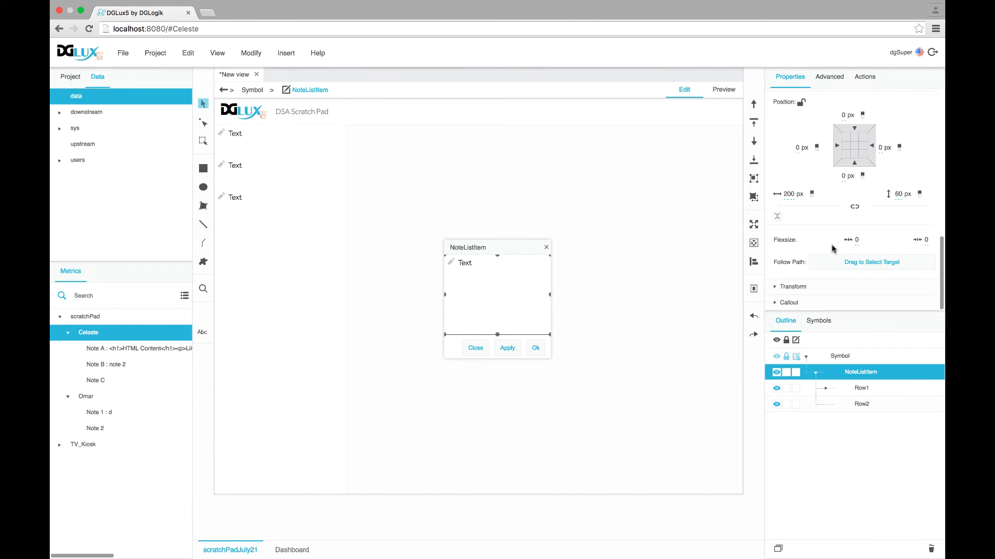
right_click(828, 195)
left_click(844, 217)
left_click(860, 390)
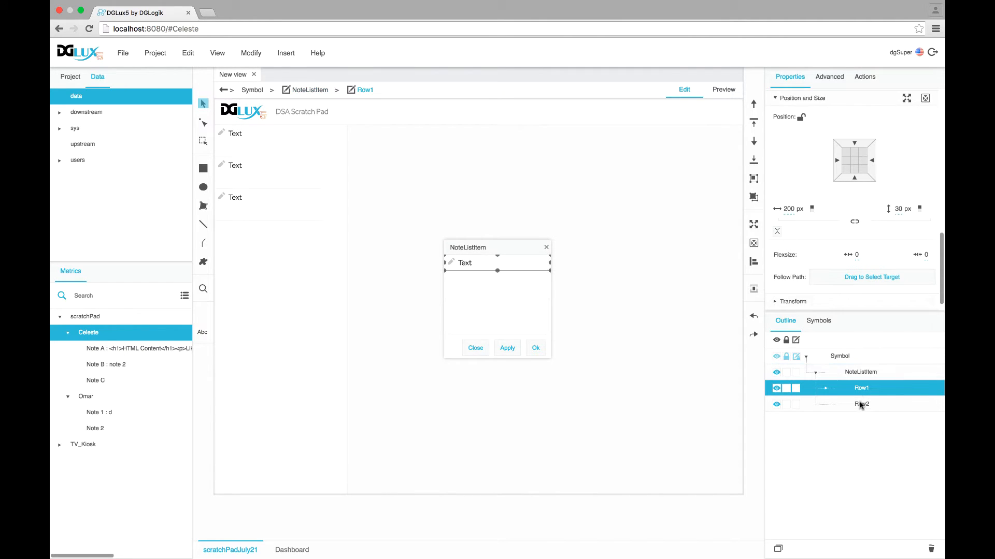
left_click(860, 407, "shift")
right_click(821, 209)
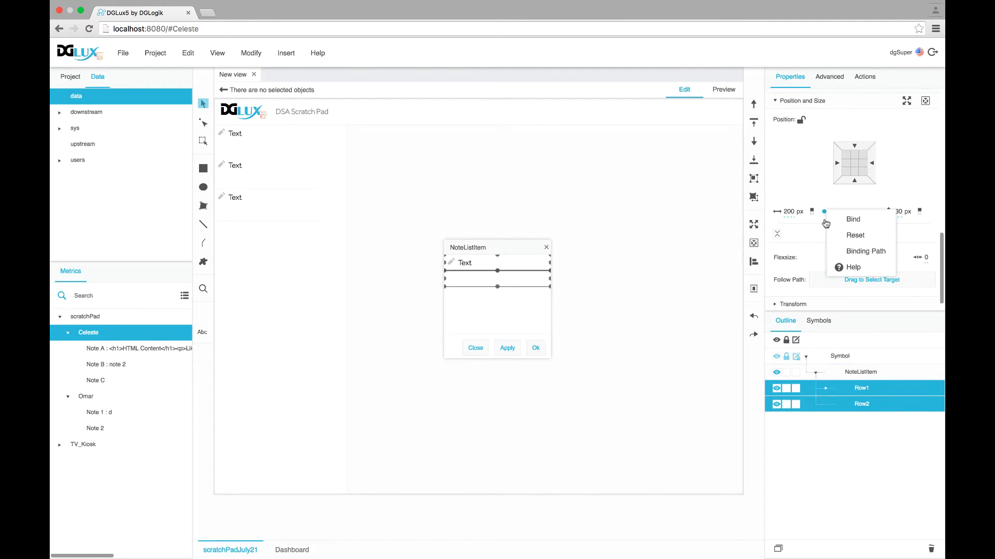
left_click(832, 234)
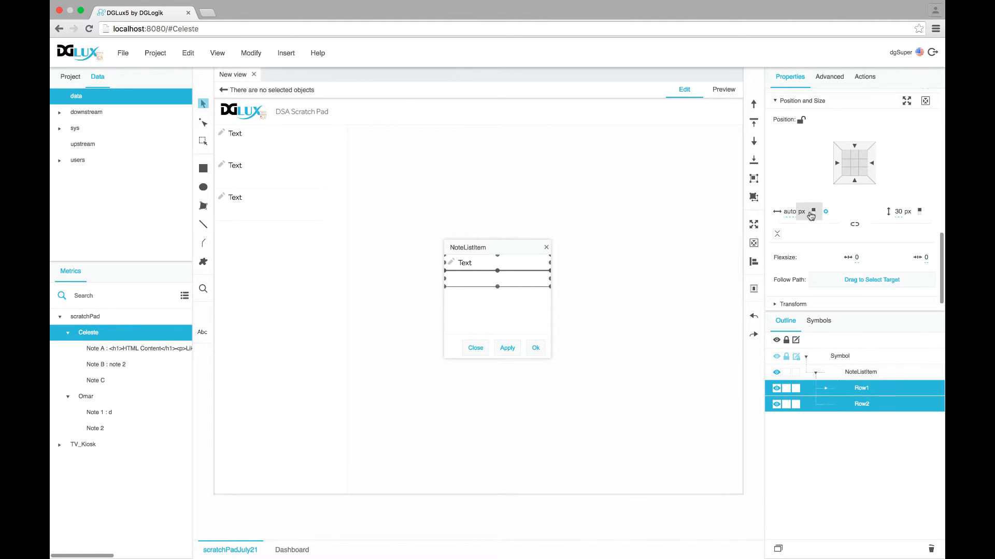
left_click(514, 350)
left_click(845, 374)
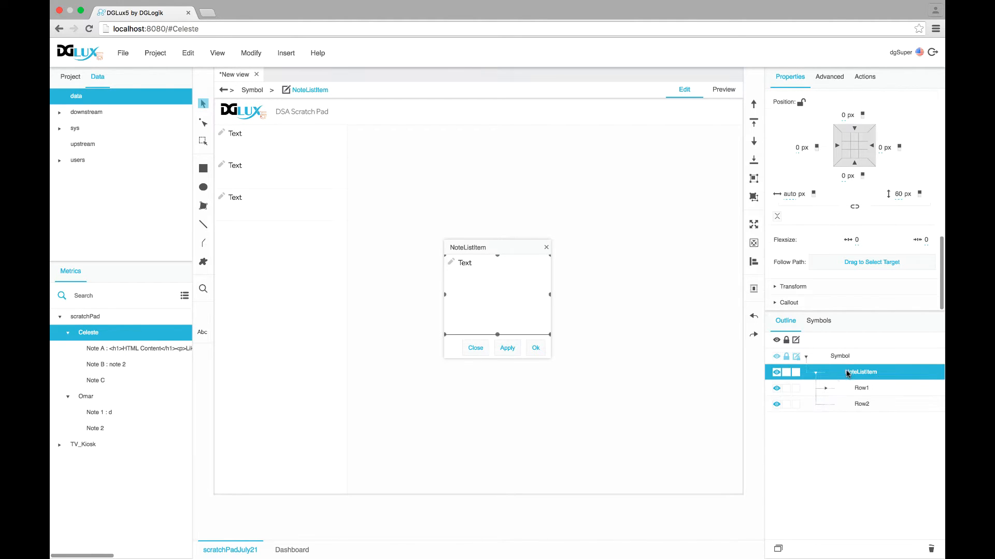
left_click(864, 388)
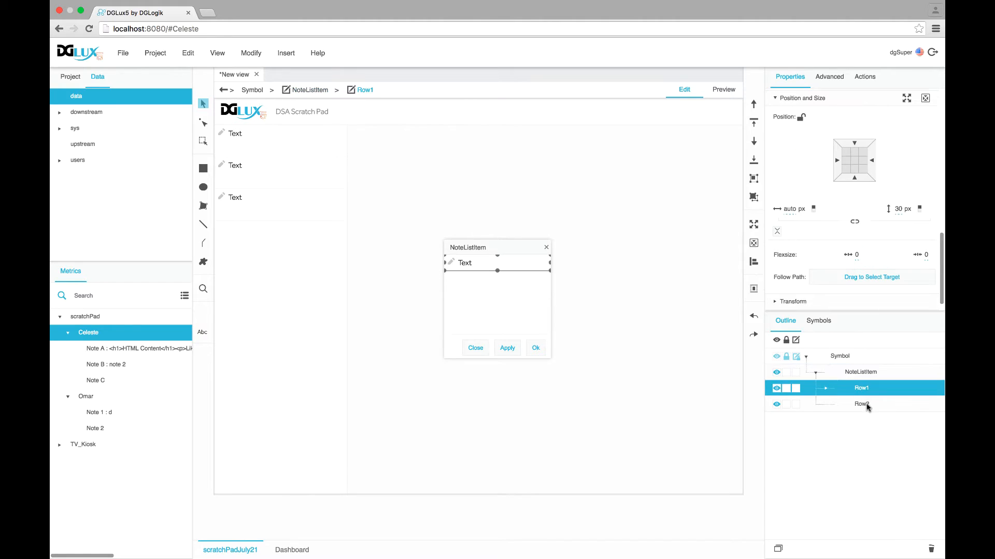
left_click(865, 404)
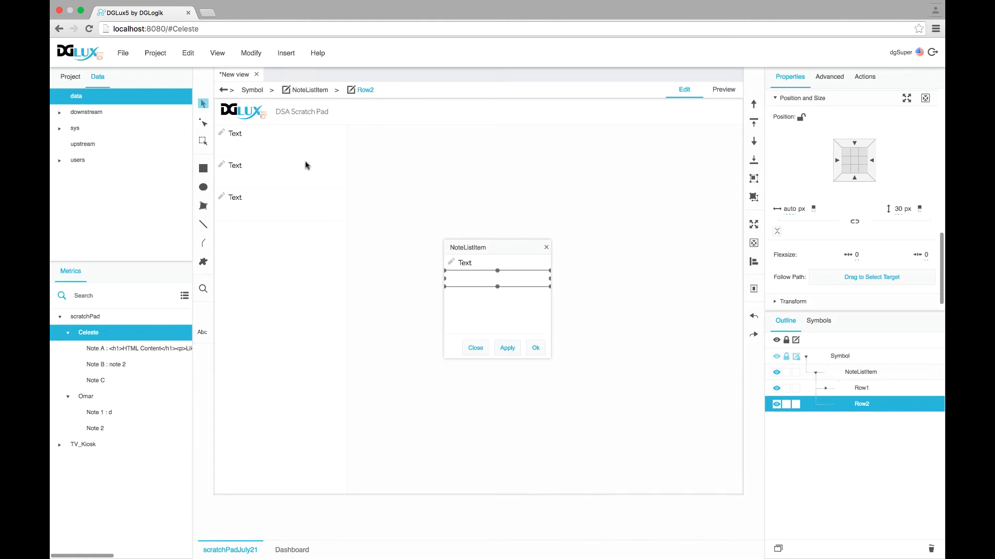
Add a string parameter to NoteListItem in its Symbol Parameters
left_click(811, 373)
right_click(809, 375)
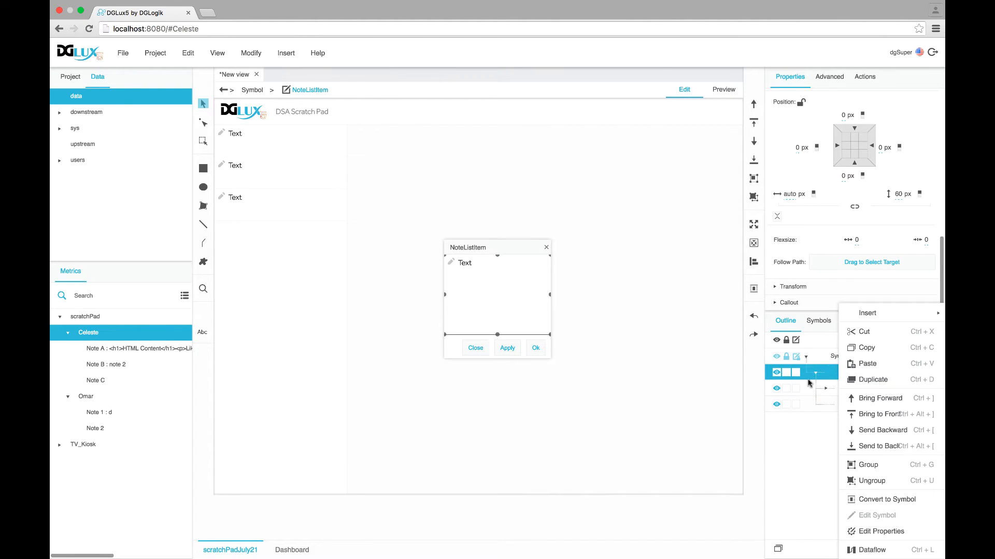
left_click(892, 532)
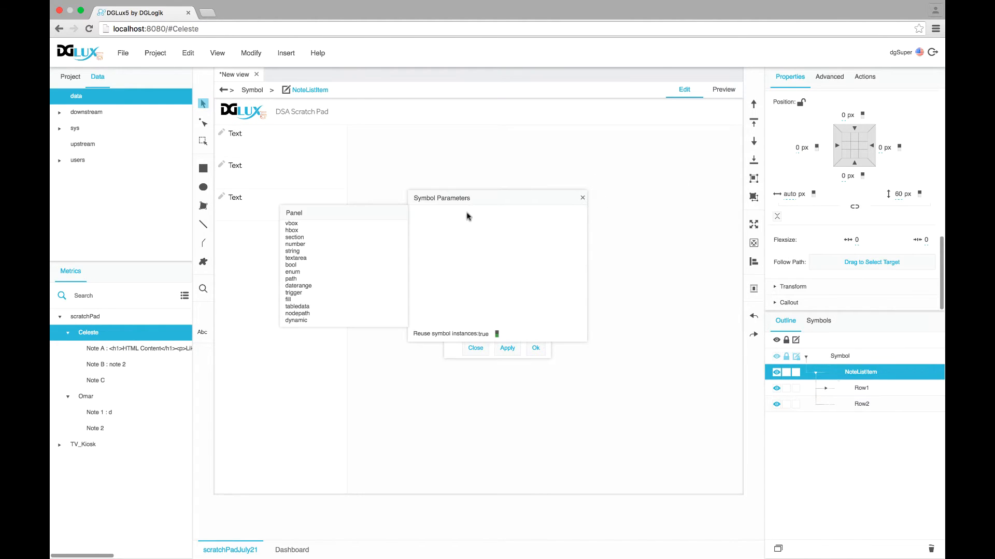
left_click_drag(466, 213, 531, 154)
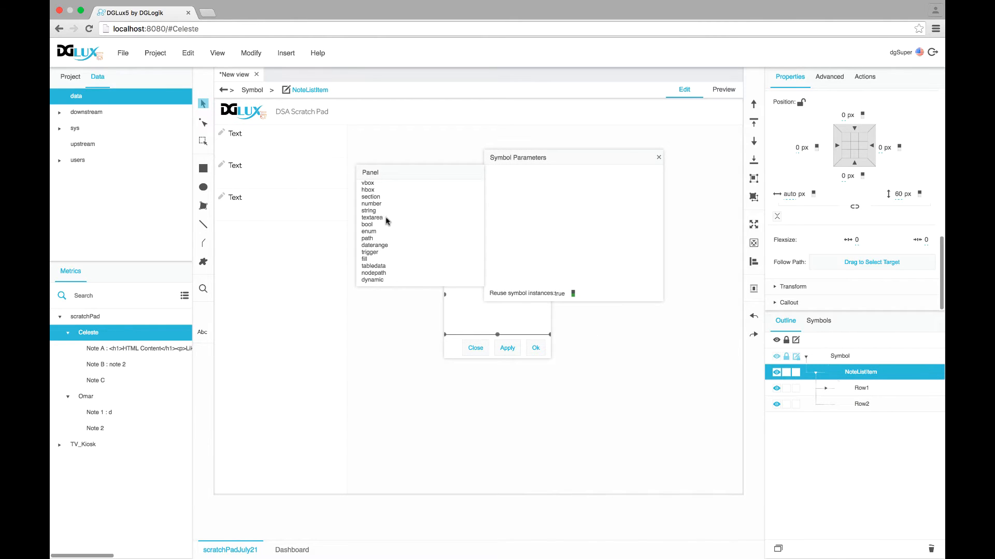
left_click_drag(369, 211, 517, 154)
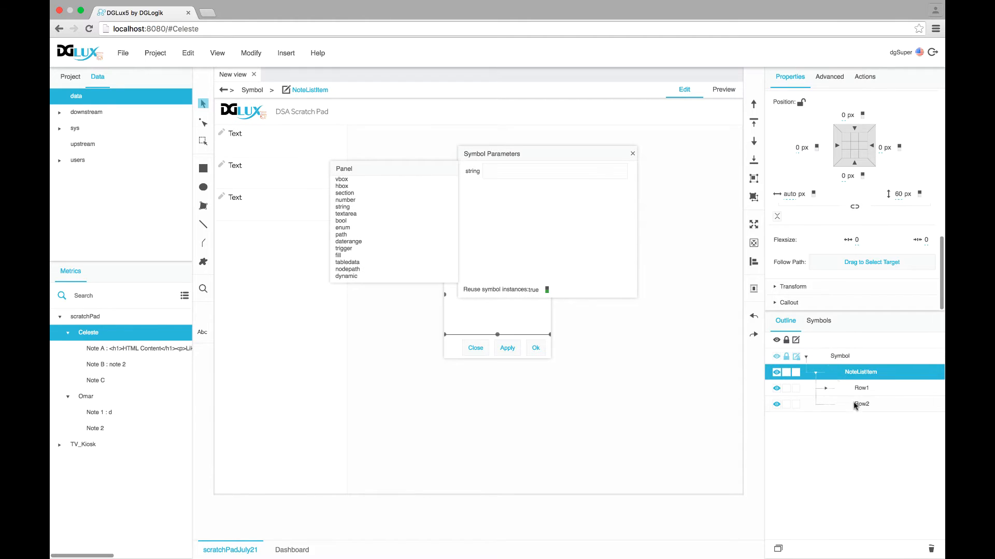
Bind Row1's Text to the string parameter so rows show ABC123, then apply and close
left_click(860, 389)
left_click(825, 388)
left_click(869, 420)
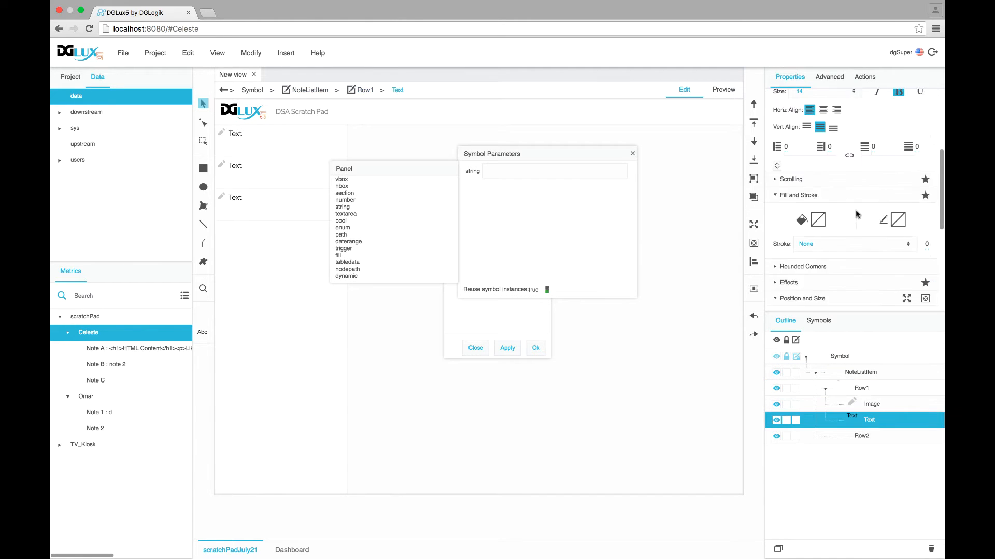
left_click_drag(633, 173, 803, 182)
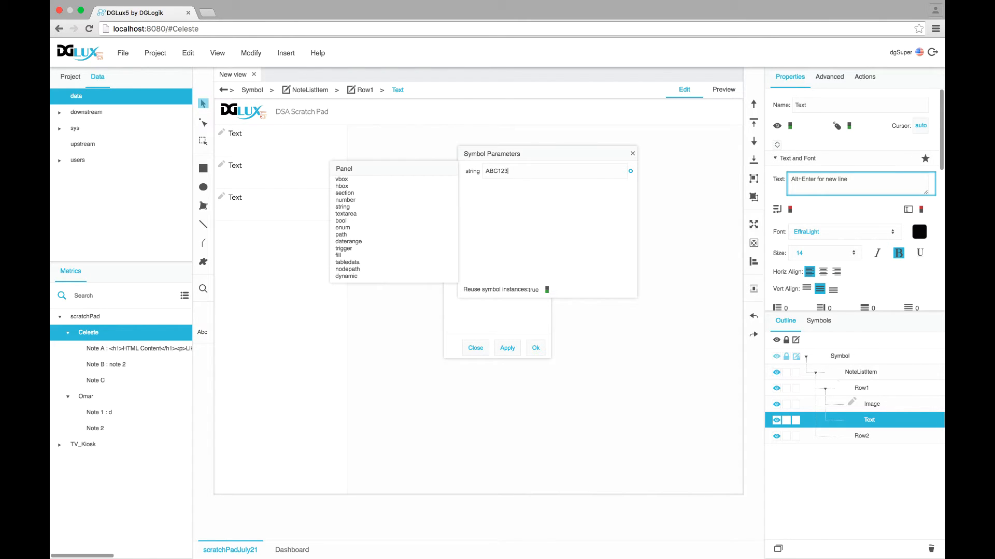
left_click_drag(630, 171, 860, 184)
left_click(632, 153)
left_click(507, 347)
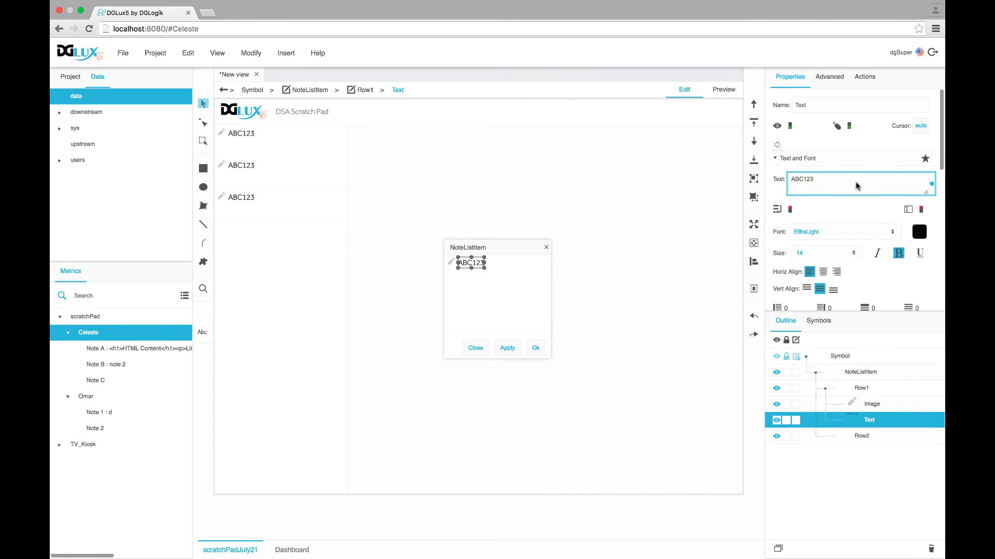
left_click(536, 348)
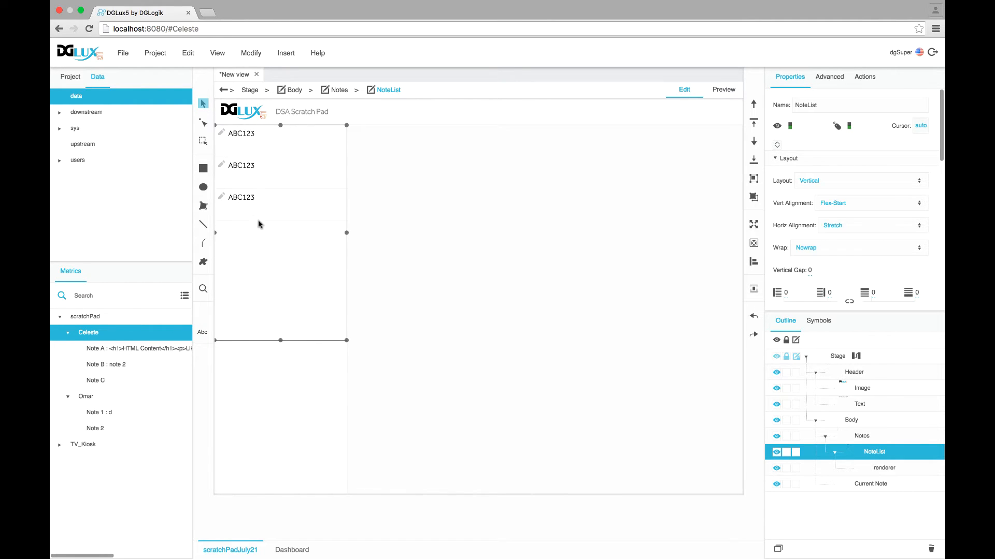
Bind the repeater table's name column to the renderer's string field, listing Note A, B, C
left_click(885, 469)
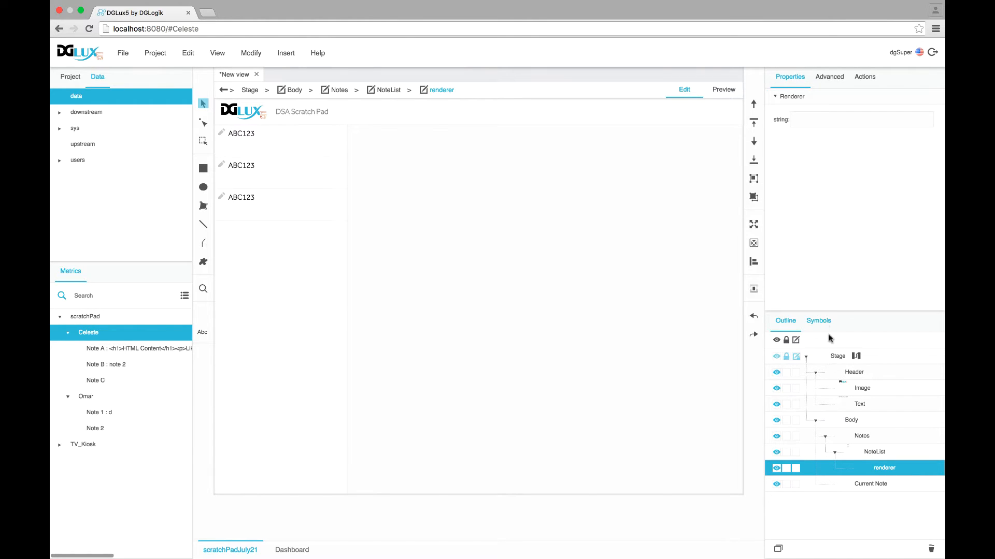
left_click(862, 453)
scroll(818, 265, "down", 5)
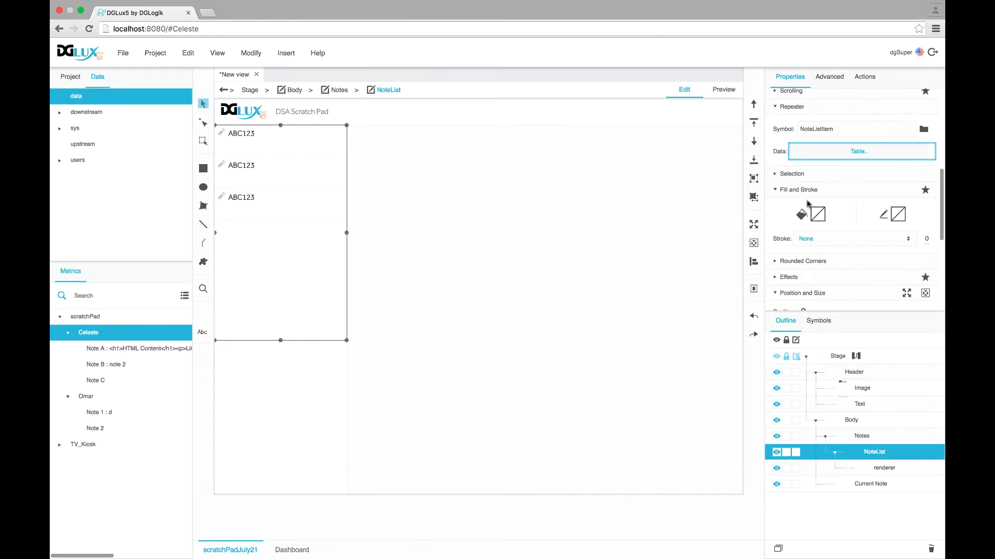
left_click(829, 151)
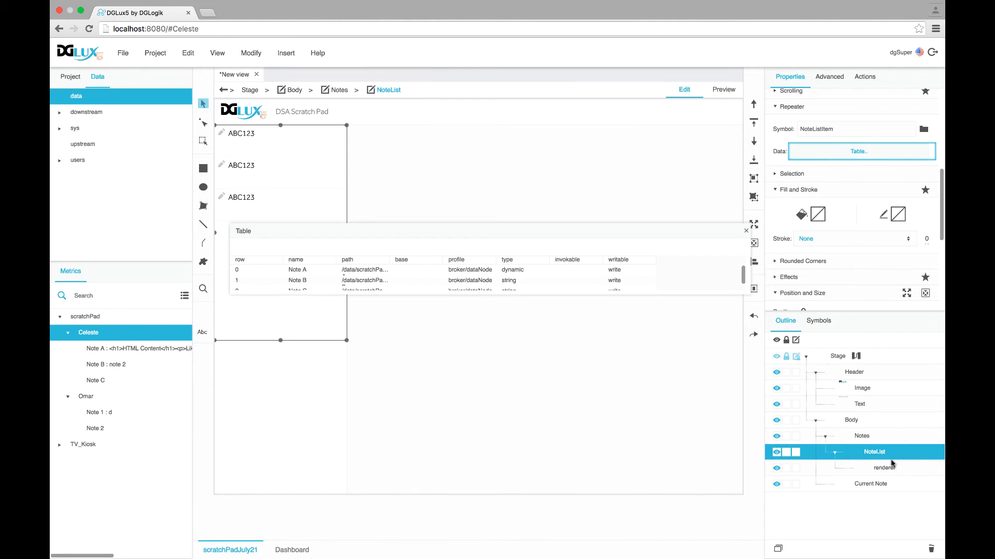
left_click(883, 468)
left_click_drag(555, 227, 697, 188)
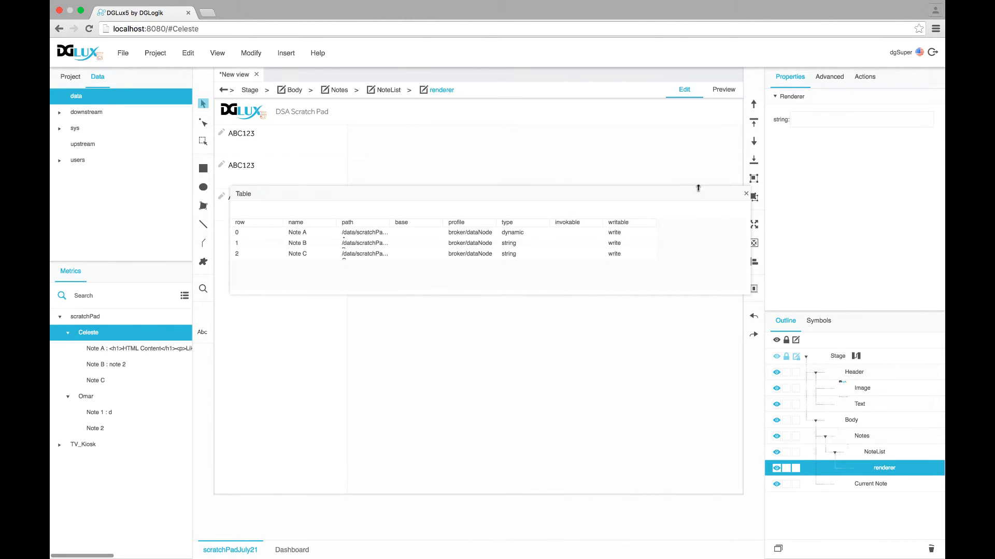
left_click_drag(296, 224, 844, 123)
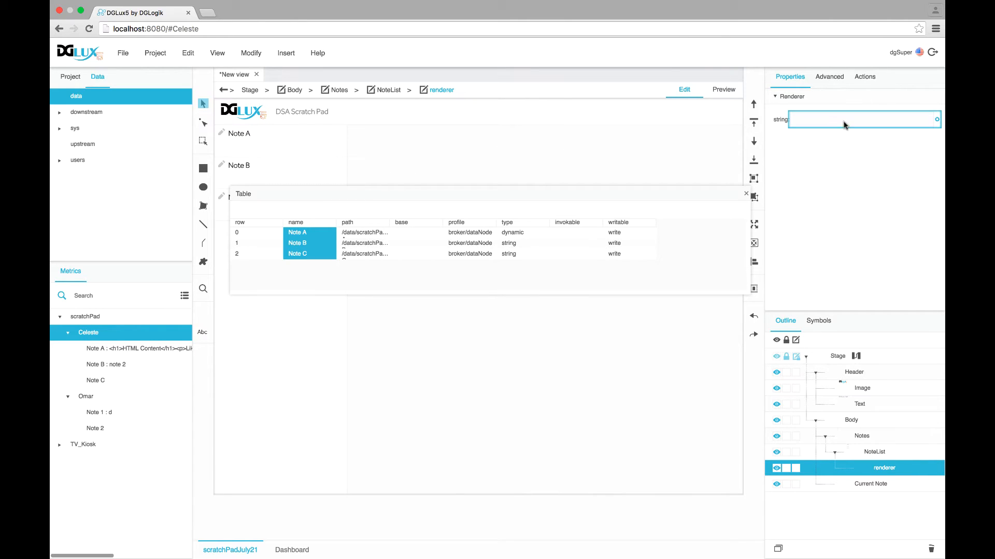
left_click(745, 194)
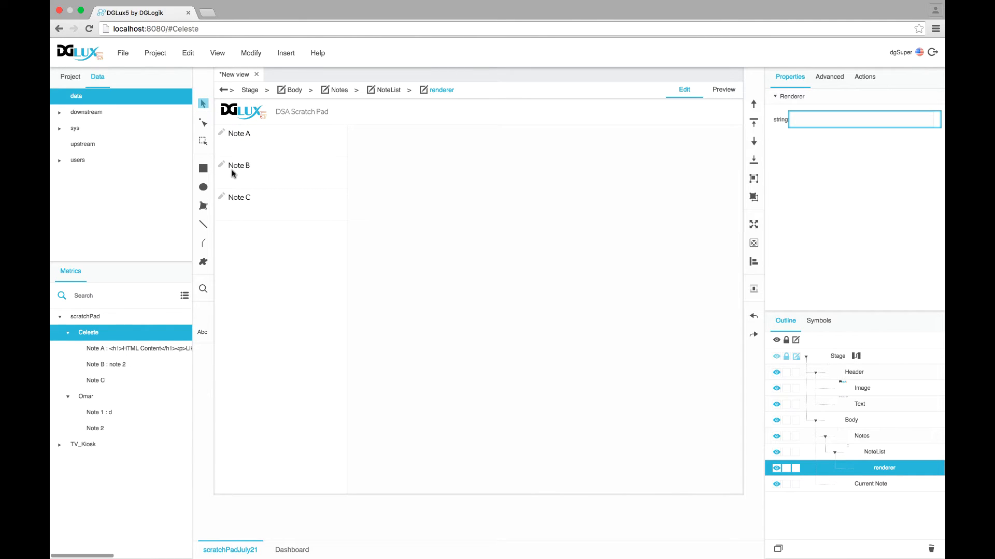
left_click(818, 321)
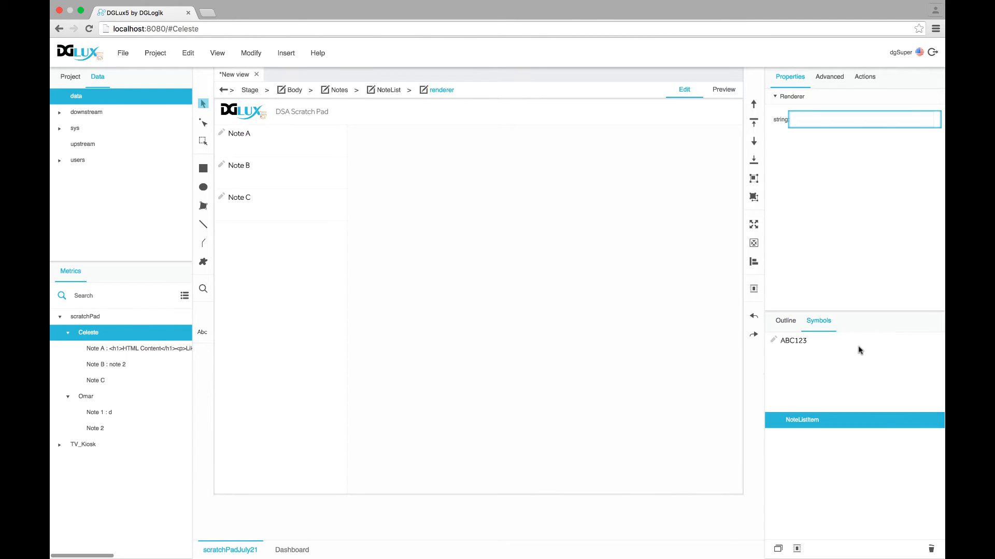
Rename the NoteListItem string parameter to NoteName, save, and apply the symbol
right_click(804, 419)
left_click(828, 462)
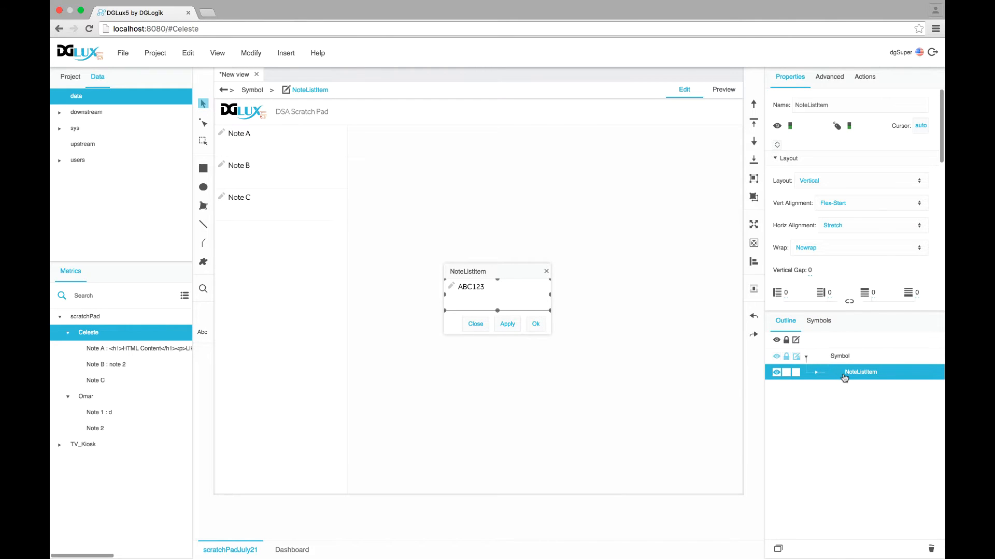
right_click(844, 378)
left_click(787, 529)
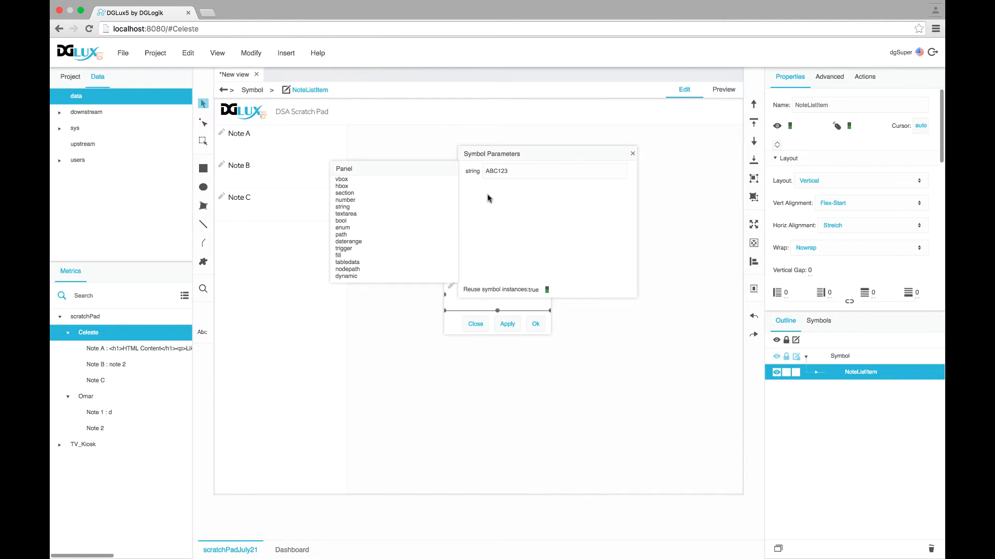
type("NoteName")
key("super+s")
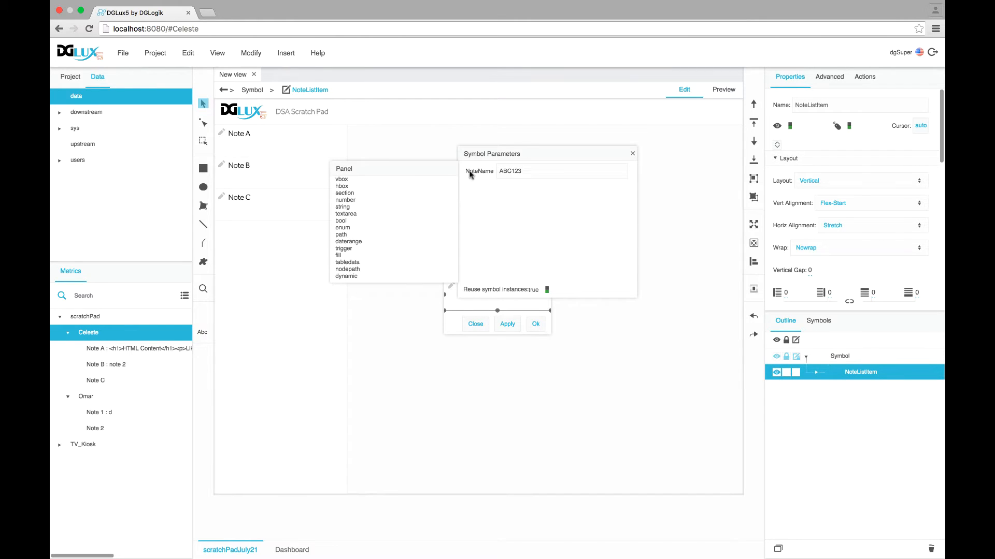
left_click(633, 153)
left_click(507, 324)
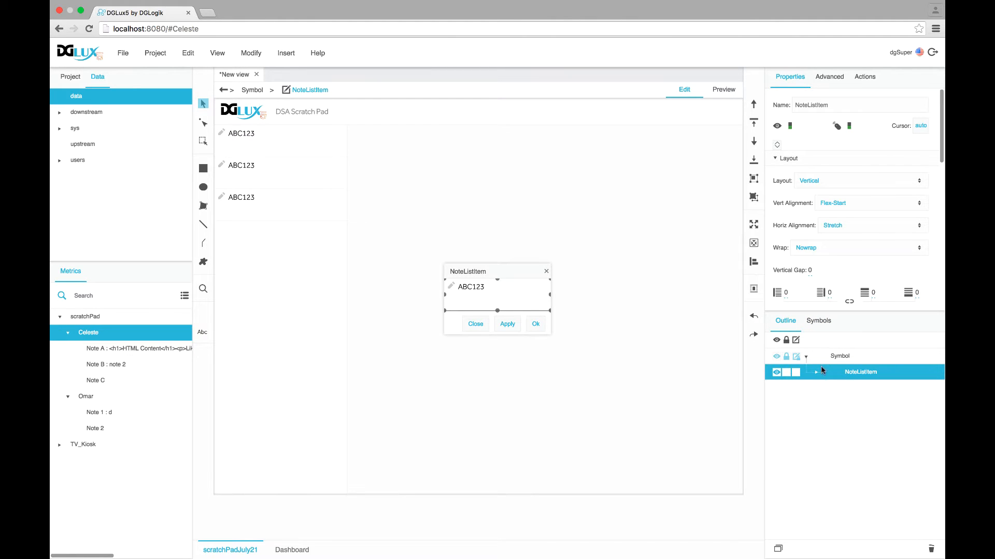
left_click(536, 324)
Bind the data table's name column to the renderer's NoteName field
left_click(874, 452)
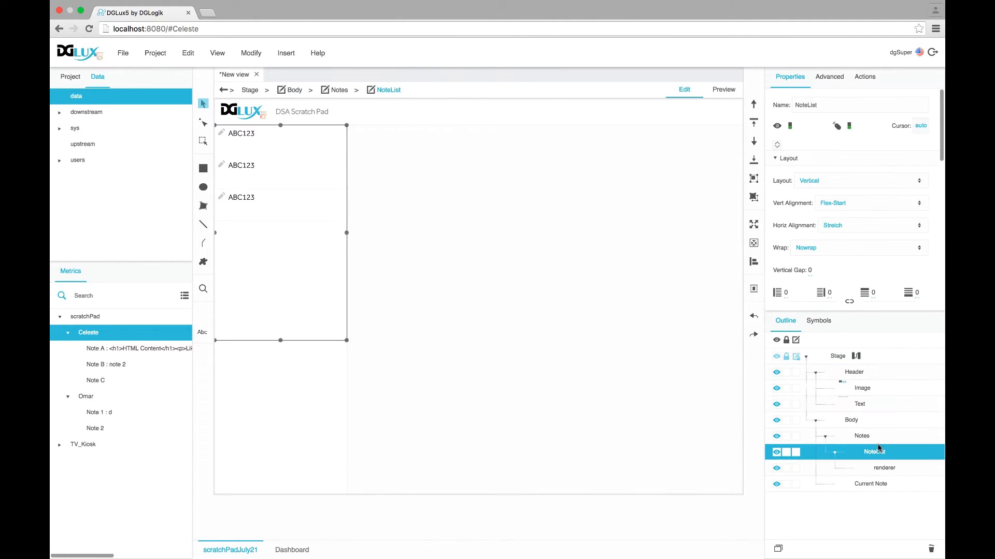
scroll(783, 258, "down", 2)
scroll(784, 258, "down", 2)
left_click(795, 196)
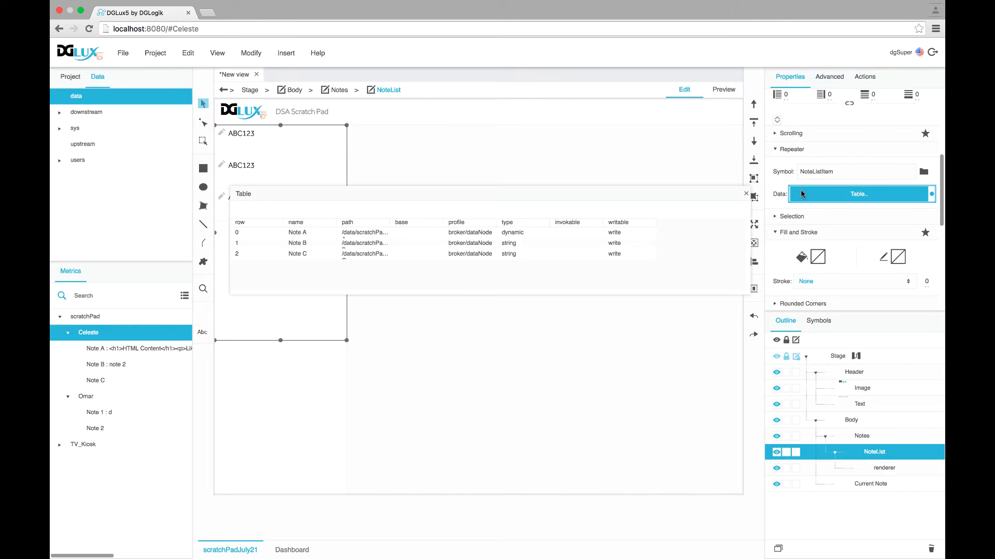
left_click(880, 469)
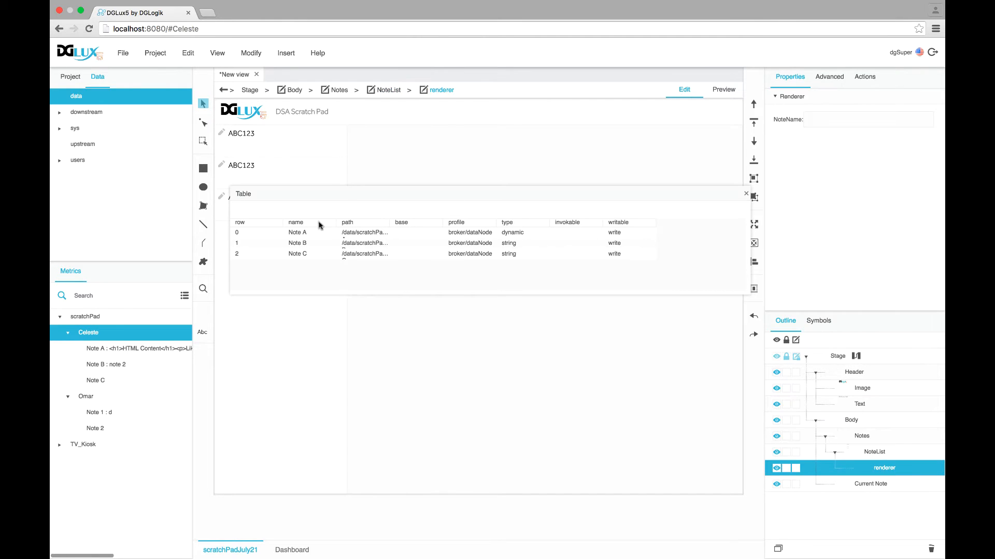
left_click_drag(321, 227, 832, 122)
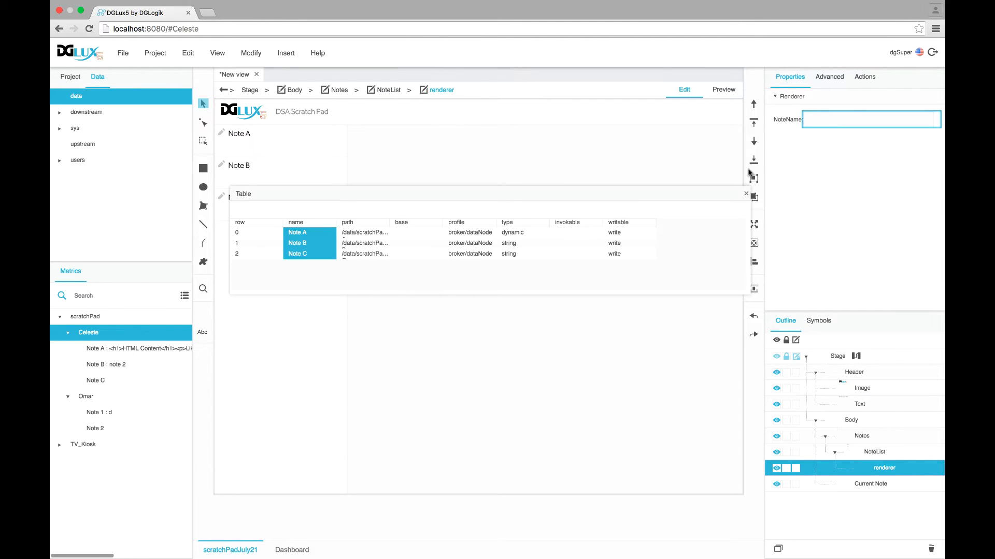
left_click(746, 194)
left_click(316, 224)
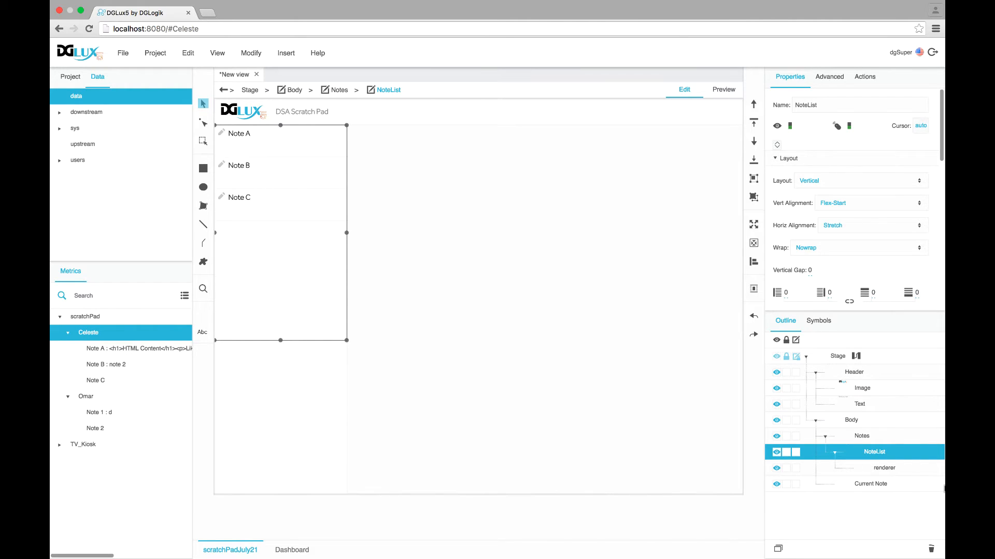
left_click(819, 321)
right_click(808, 429)
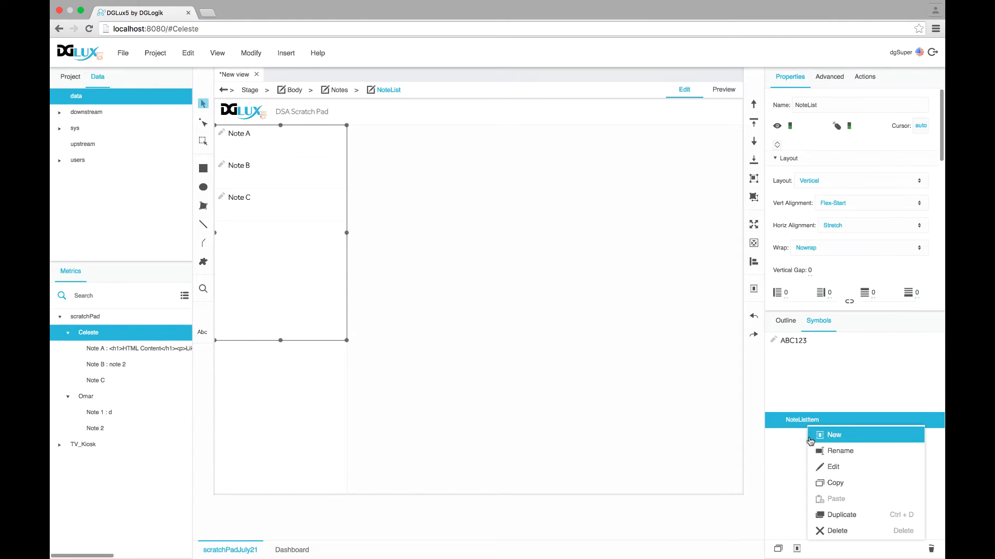
Open the dataflow editor for the NoteListItem symbol
left_click(821, 467)
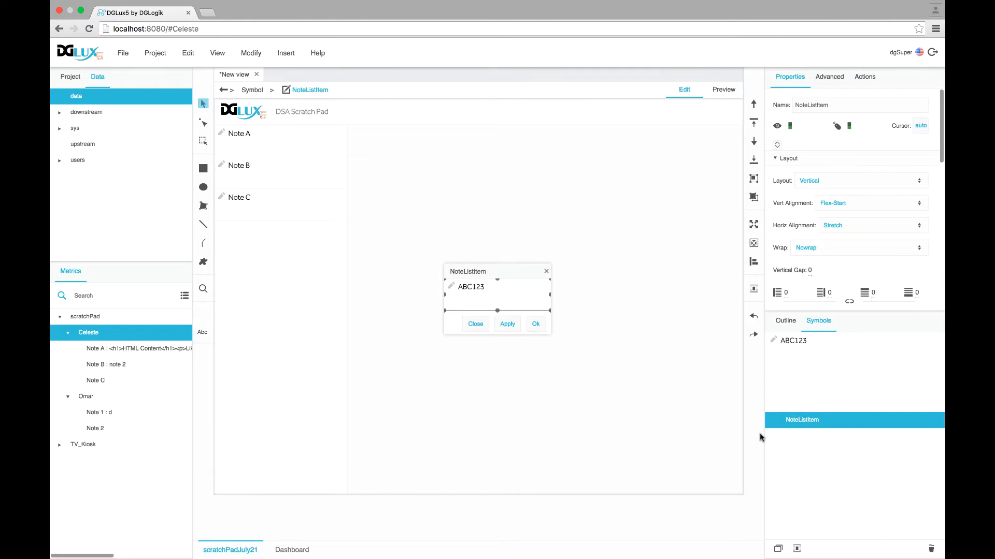
left_click(785, 321)
left_click(816, 373)
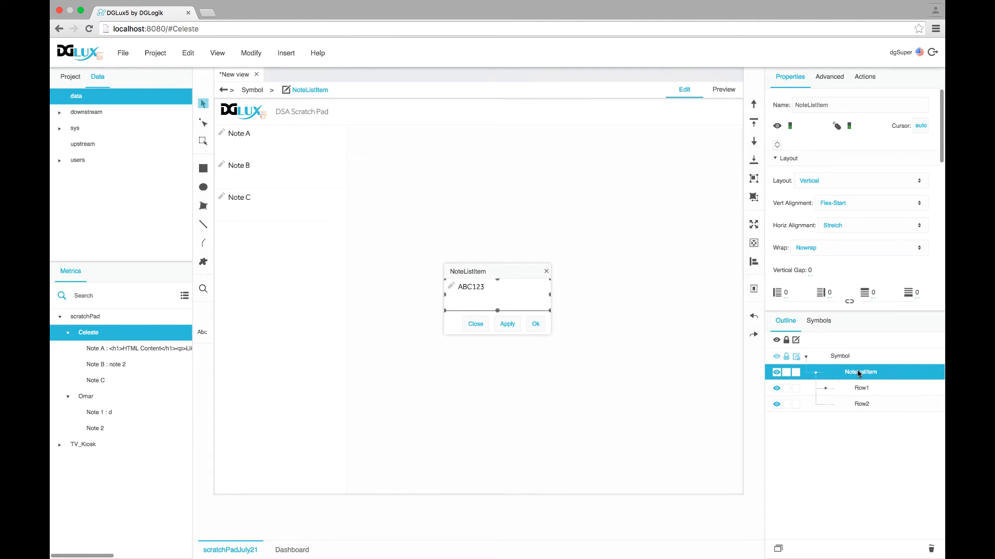
right_click(859, 373)
left_click(821, 550)
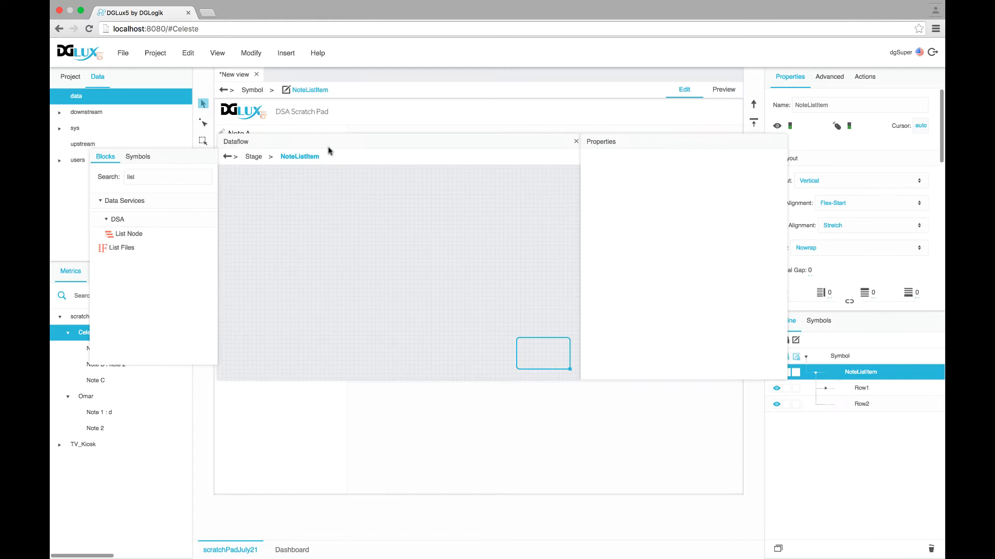
left_click_drag(314, 145, 437, 121)
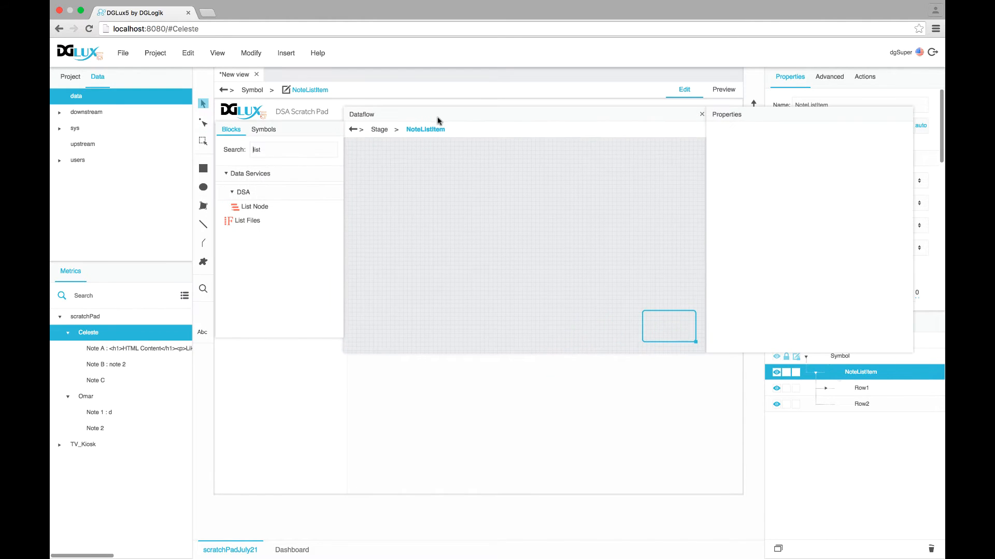
Add a Note A data block to the dataflow and name it Load Value
left_click(95, 350)
left_click_drag(99, 351, 408, 172)
left_click(405, 172)
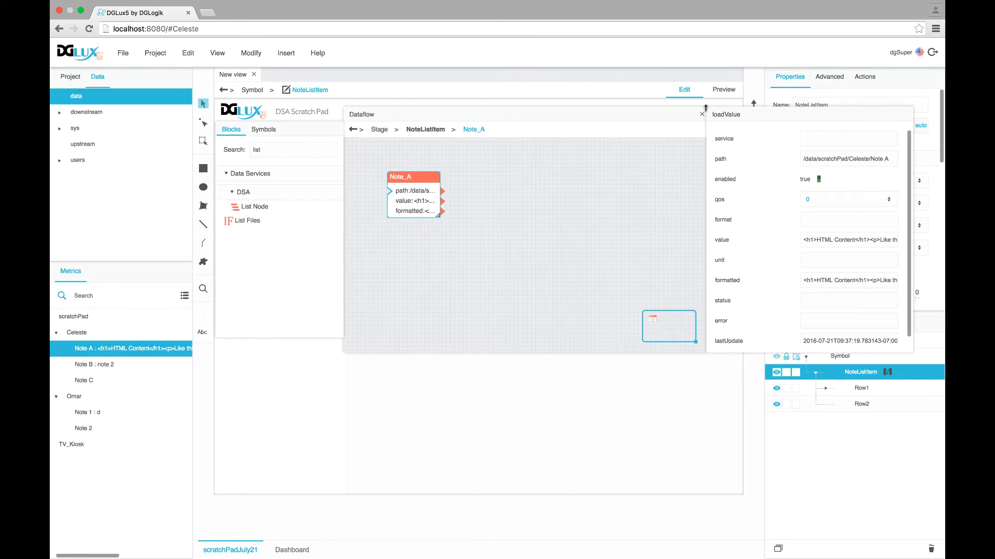
type("Load Value")
key("Return")
Resize the dataflow window and inspect Load Value's path, value and lastUpdate fields
left_click_drag(402, 177, 371, 150)
left_click_drag(390, 117, 270, 106)
left_click_drag(589, 275, 554, 260)
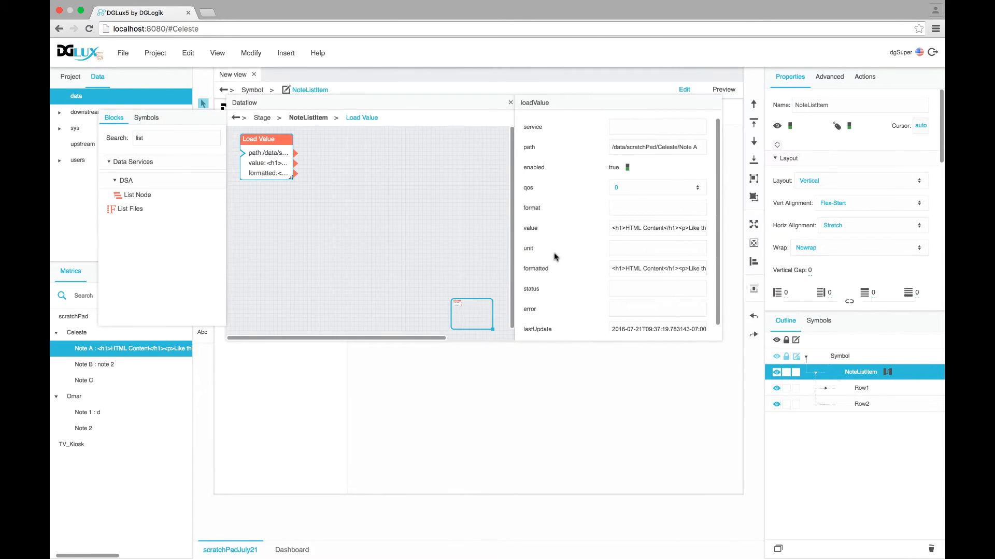
left_click_drag(718, 337, 772, 398)
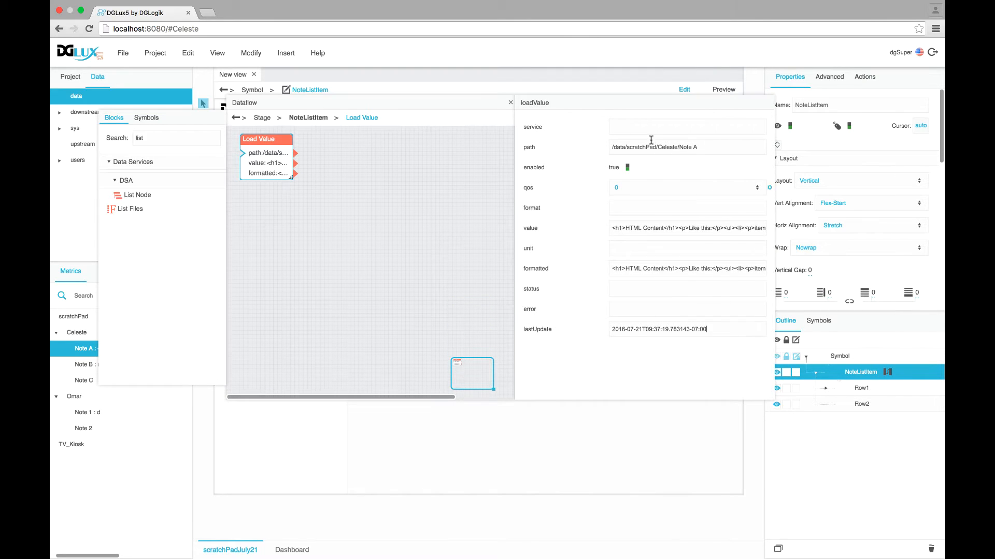
triple_click(700, 146)
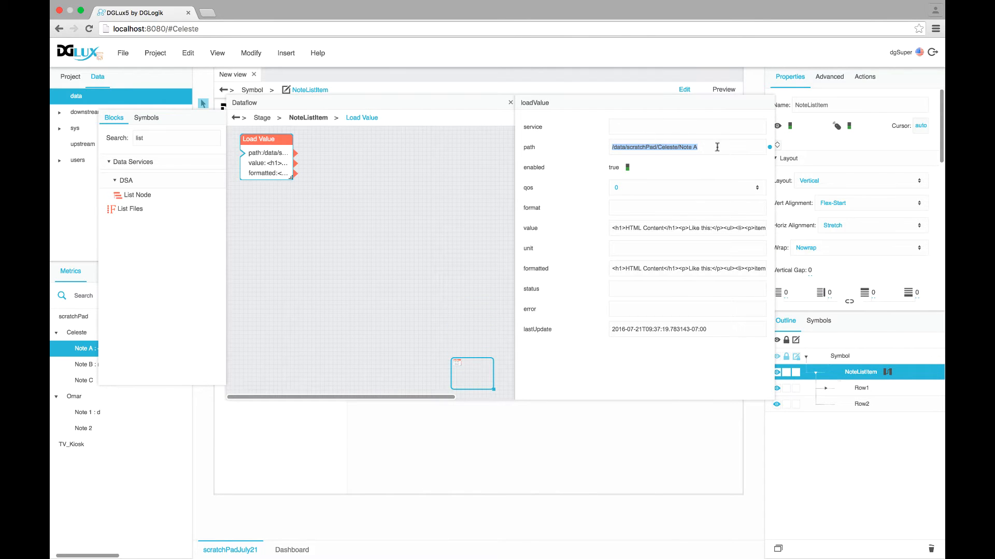
triple_click(646, 227)
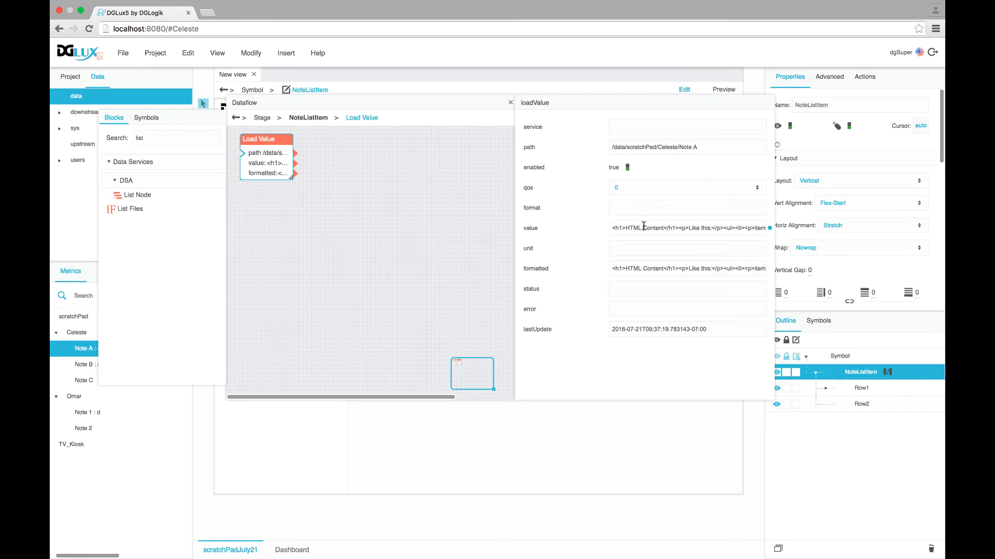
triple_click(618, 331)
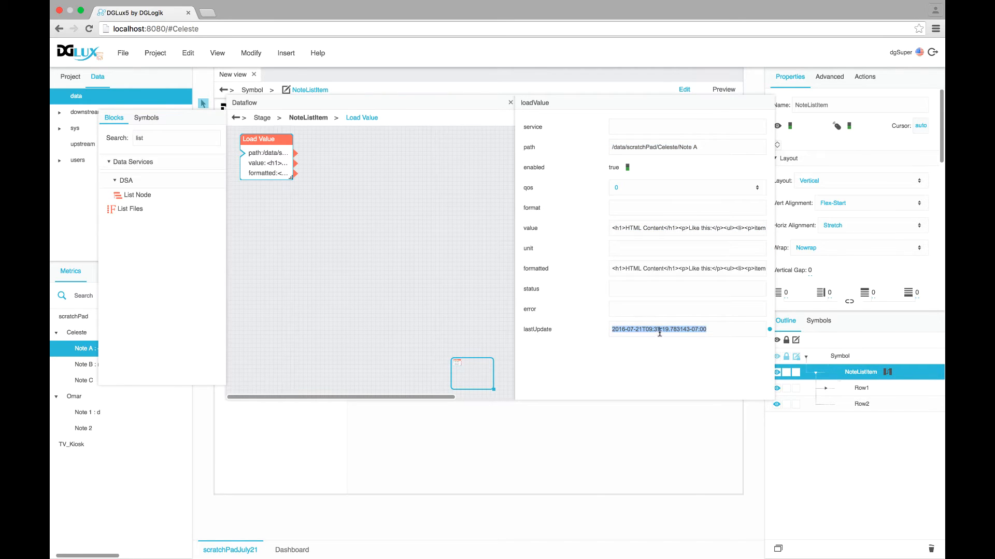
left_click_drag(145, 133, 128, 134)
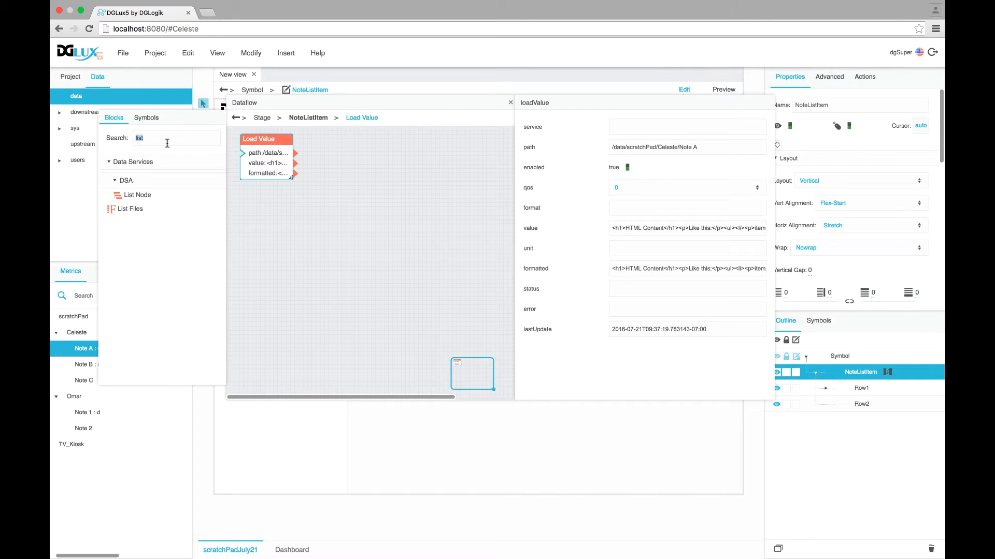
Add a Date Format block and wire Load Value's pinned lastUpdate into it
type("format")
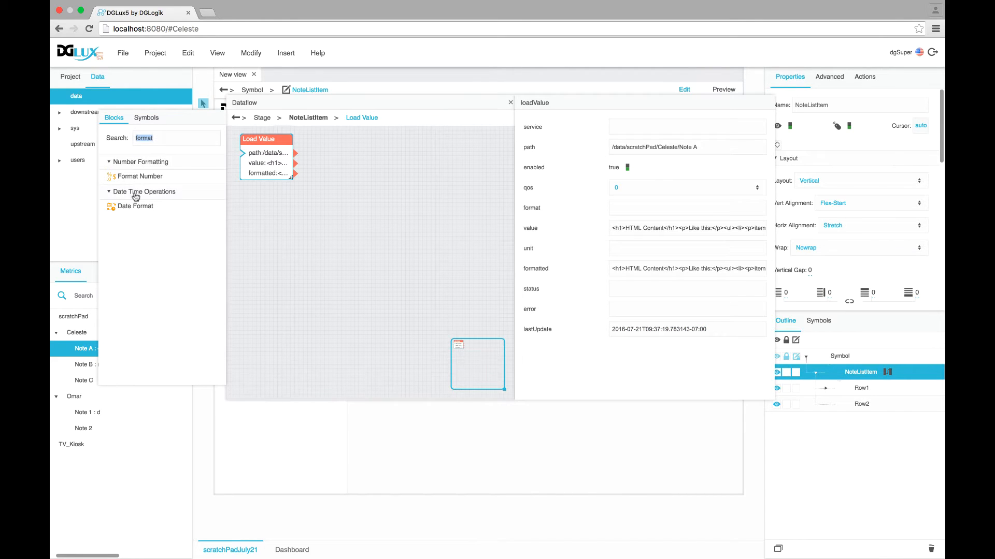
left_click_drag(135, 207, 343, 130)
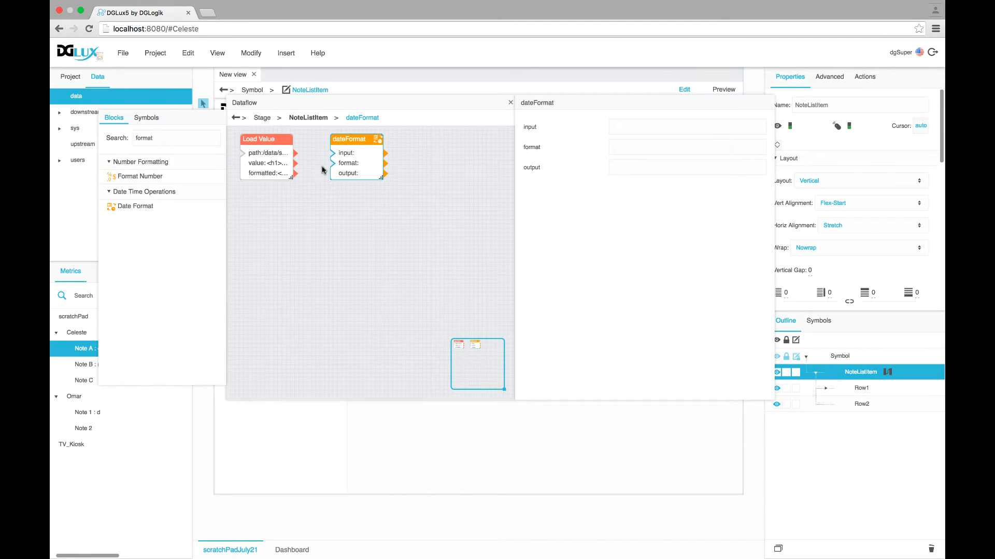
left_click(280, 152)
right_click(770, 330)
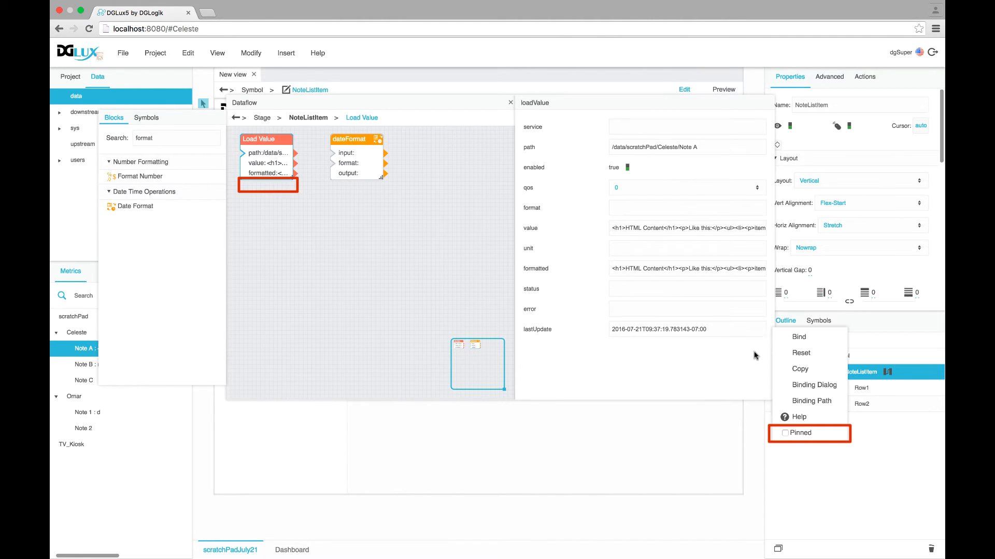
left_click(787, 436)
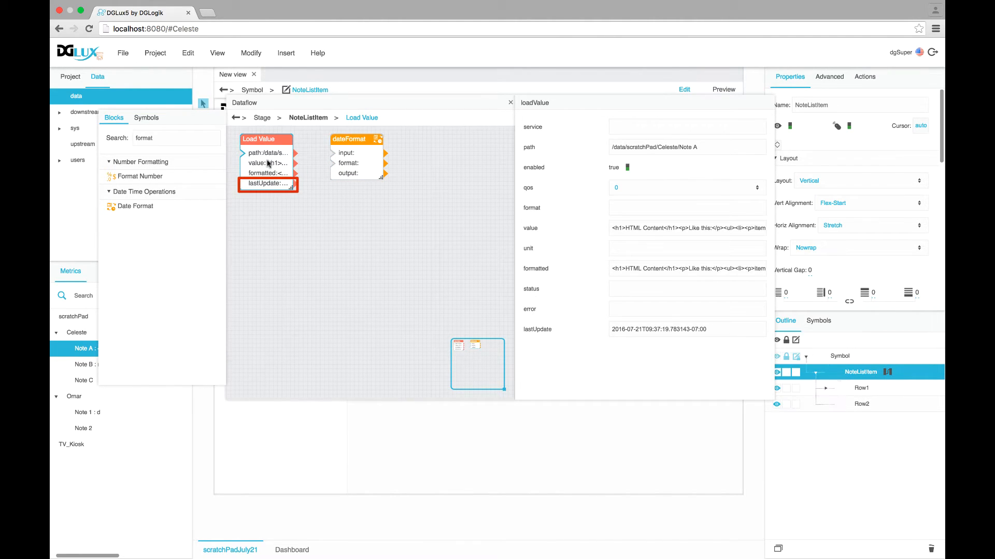
left_click_drag(291, 184, 332, 153)
Set the dateFormat pattern to yMd| |Hms, producing 7/21/2016 09:37:19
left_click(333, 155)
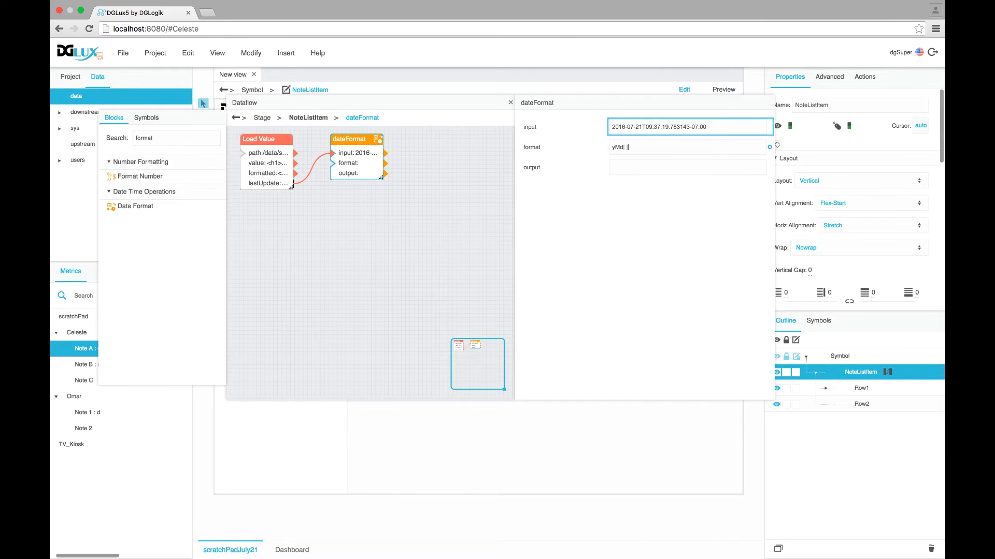
key("Return")
left_click(660, 149)
left_click_drag(365, 108, 380, 113)
left_click_drag(507, 114, 456, 119)
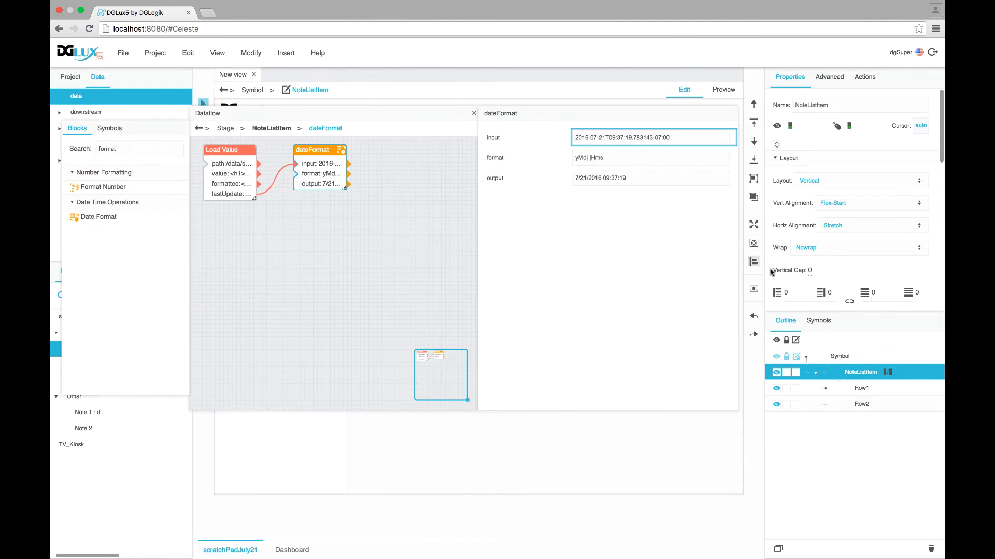
Delete Row2 and replace it with a duplicate of Row1 renamed Row2
left_click(862, 406)
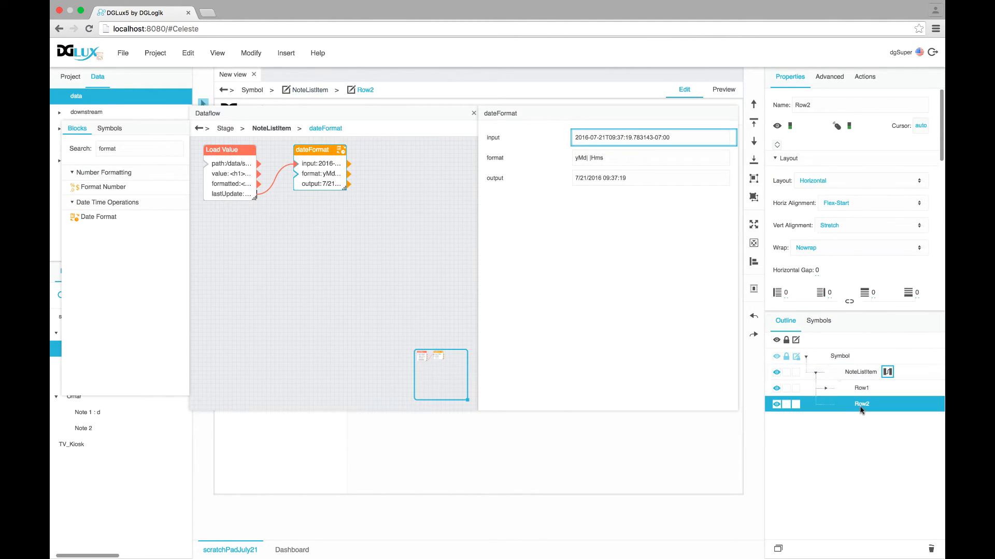
left_click(931, 549)
left_click(868, 392)
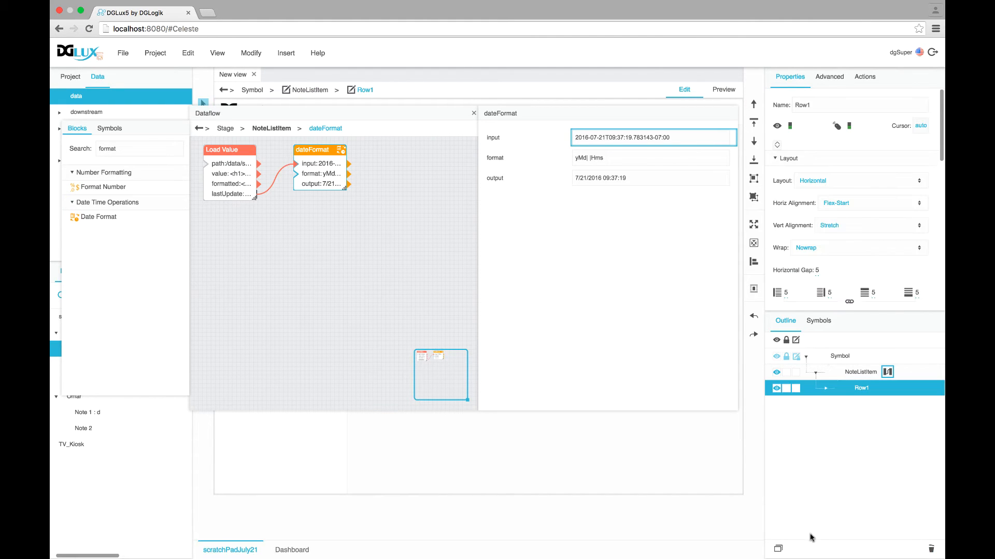
left_click(778, 548)
double_click(862, 408)
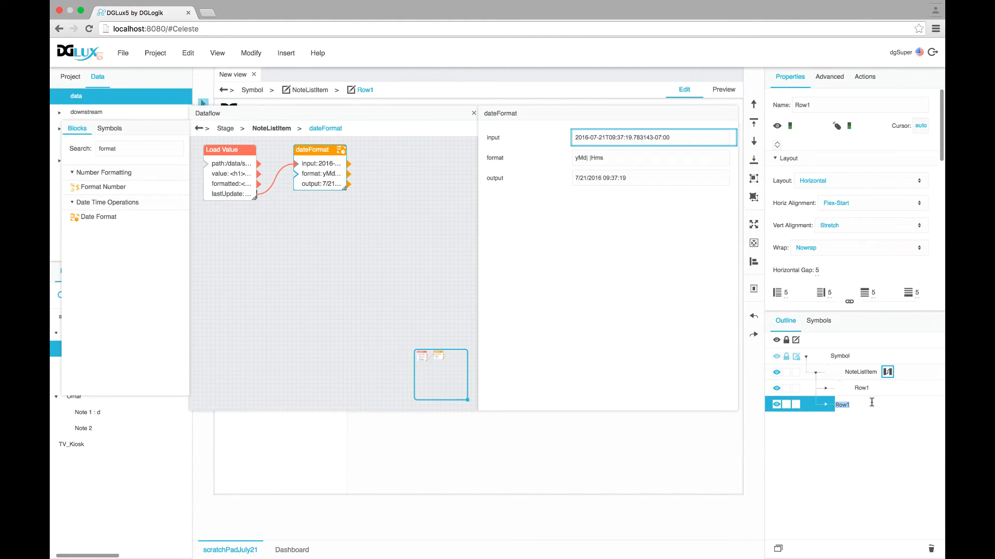
type("2")
key("Return")
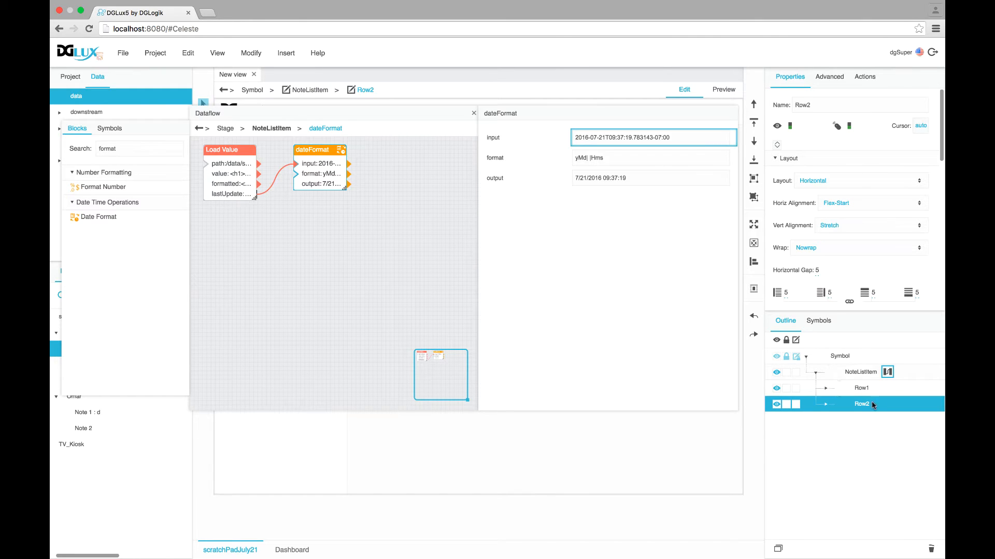
Bind the new Row2 Text element's text to the dateFormat output
left_click(826, 405)
left_click(873, 439)
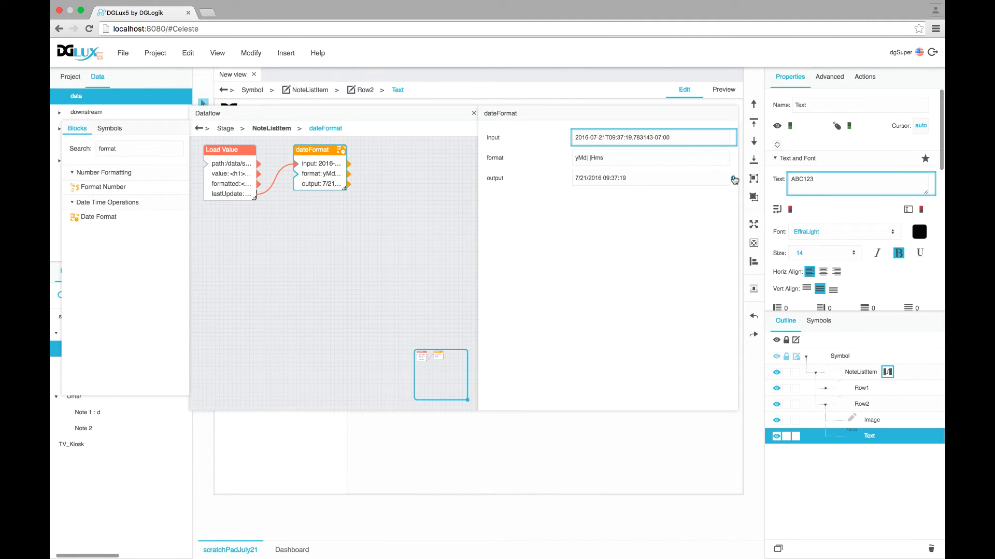
left_click_drag(734, 179, 821, 182)
left_click_drag(642, 178, 567, 175)
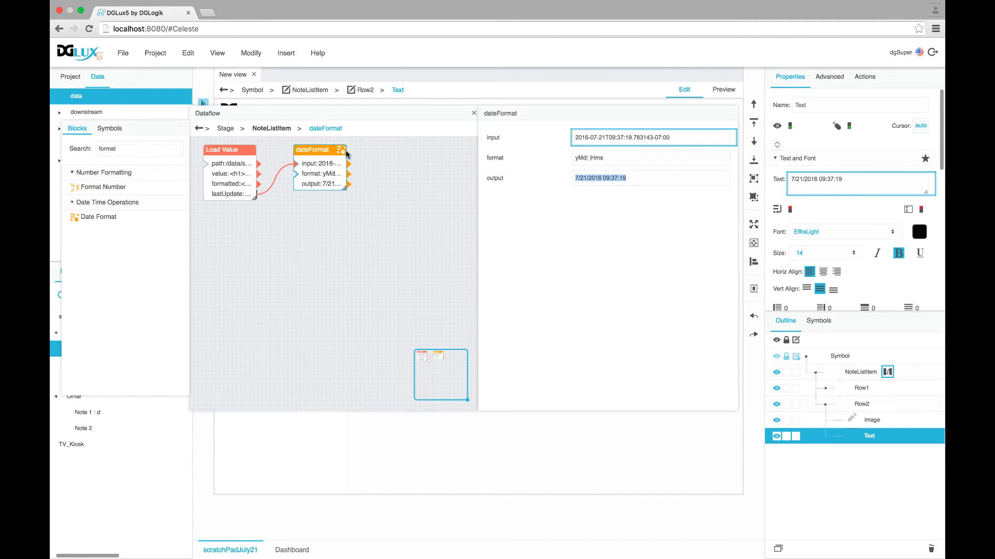
left_click(692, 179)
left_click_drag(442, 115, 512, 151)
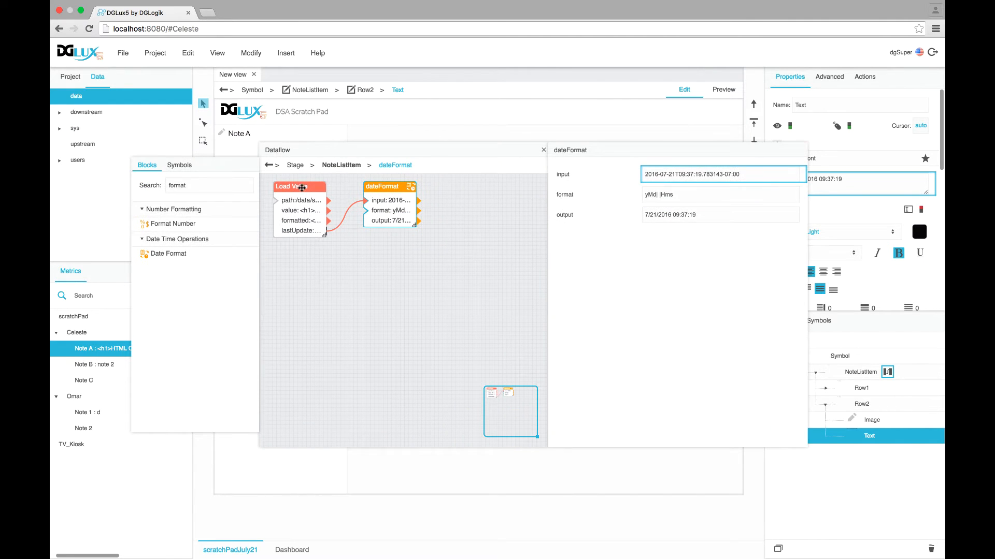
left_click_drag(382, 152, 368, 104)
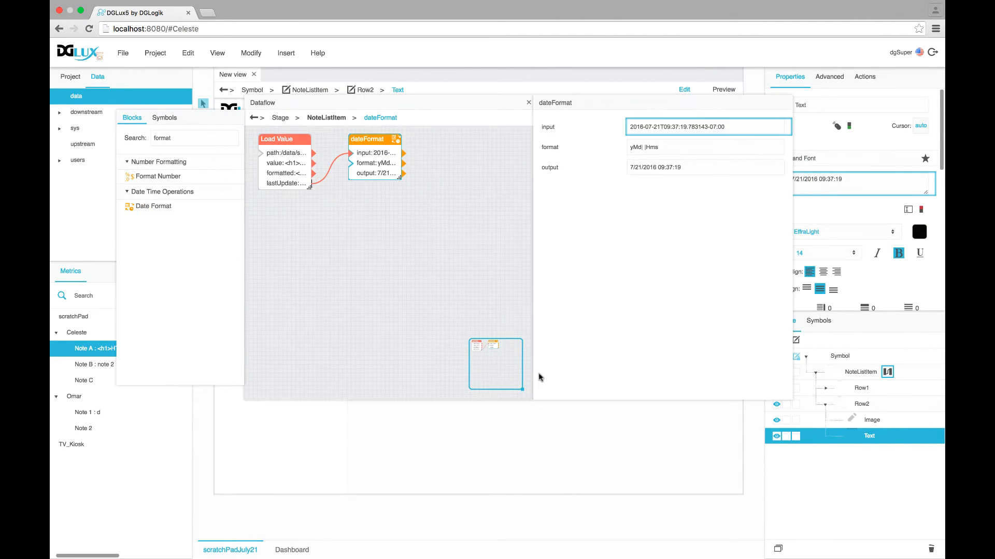
left_click_drag(532, 400, 487, 311)
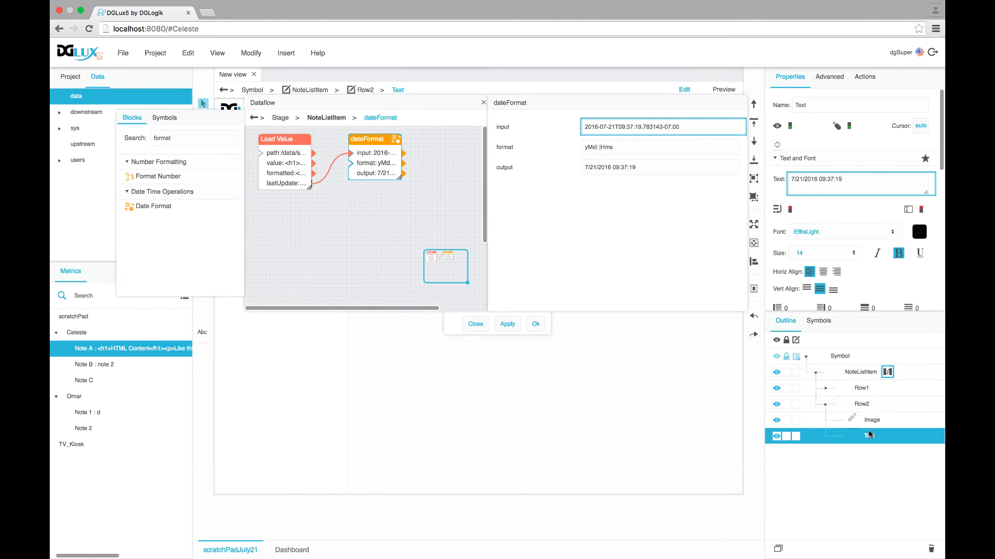
left_click(856, 373)
Add a NotePath string parameter wired to Load Value's path, then close the symbol editor
right_click(856, 373)
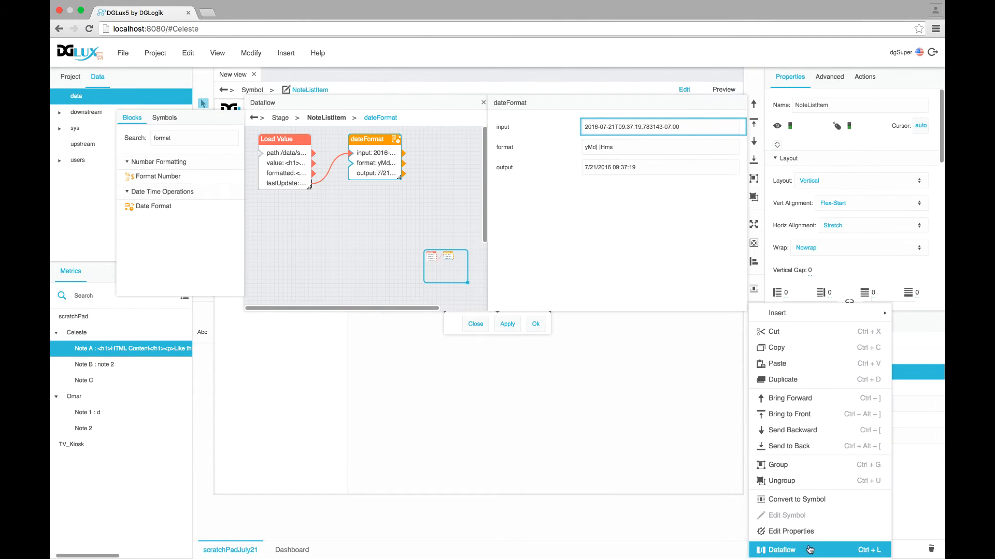
left_click(792, 532)
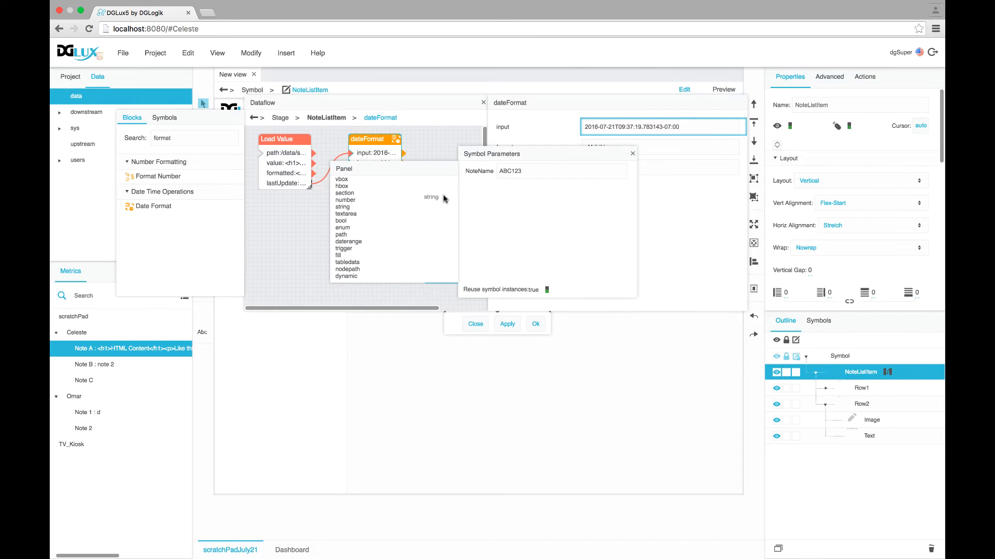
left_click_drag(444, 199, 473, 193)
type("NotePath")
left_click_drag(631, 195, 254, 154)
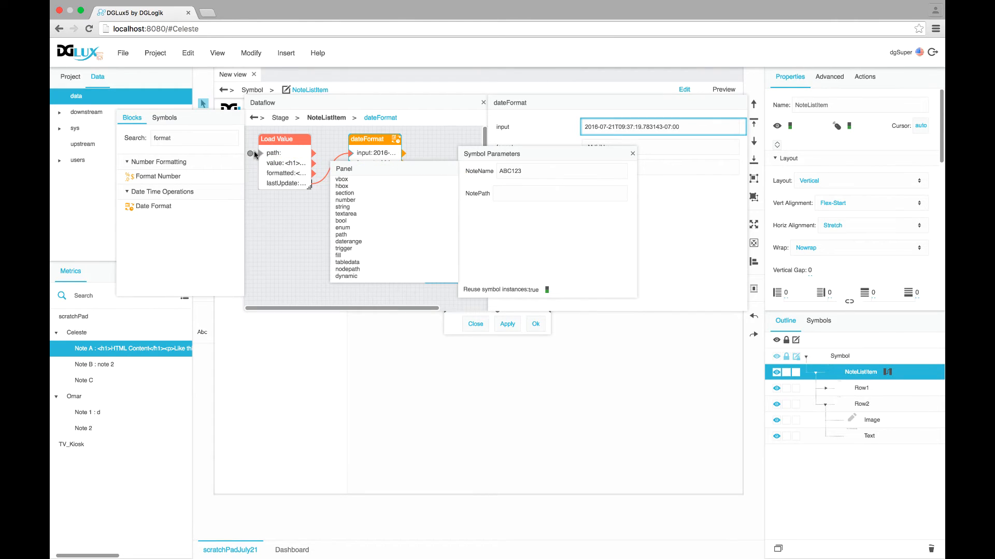
left_click(632, 154)
left_click(483, 104)
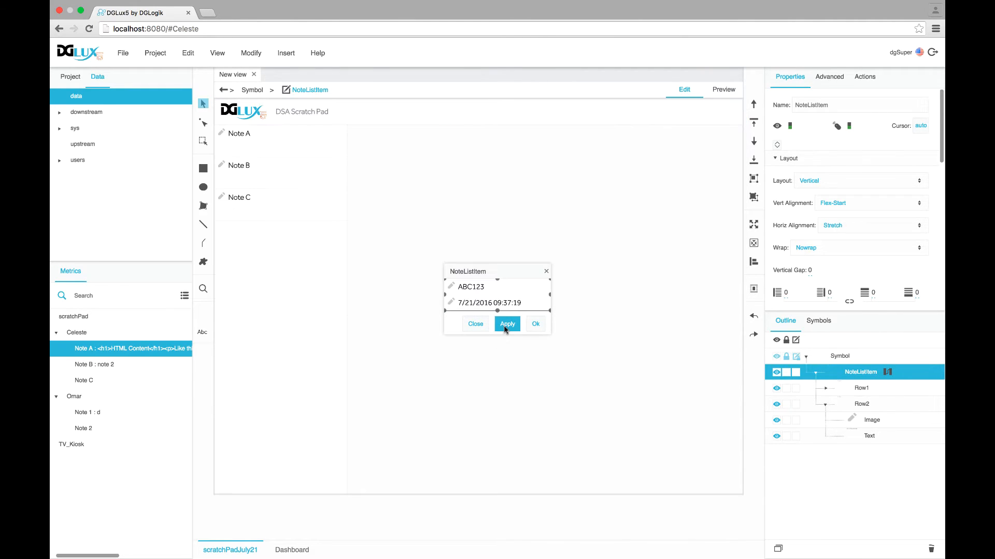
left_click(535, 324)
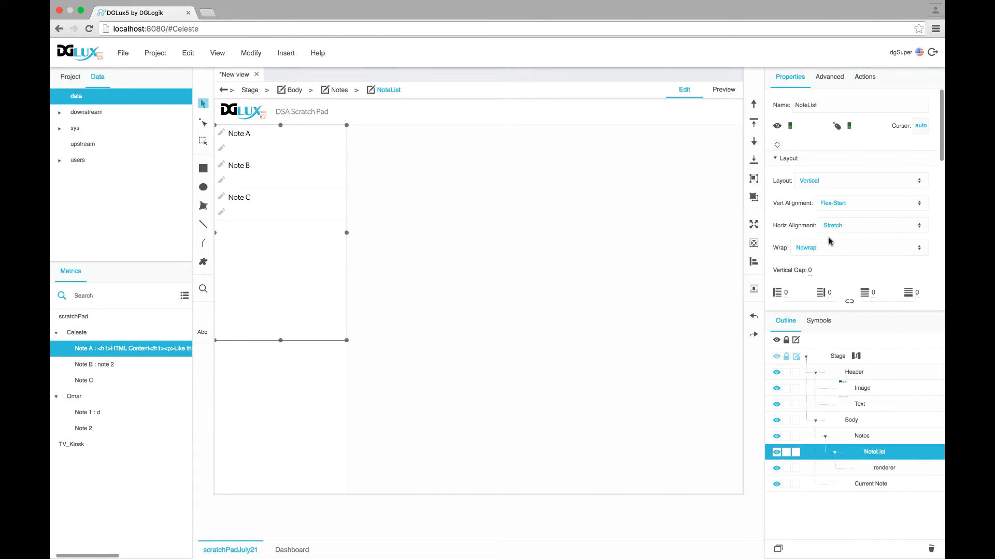
Bind the data table's path column to the renderer's NotePath so each note shows its date
scroll(850, 217, "down", 4)
left_click(838, 212)
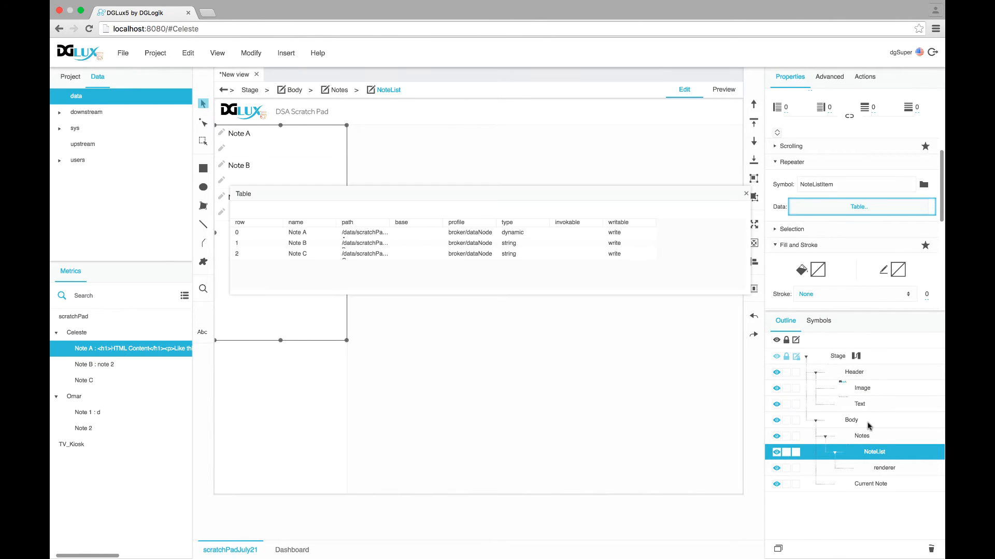
left_click(885, 468)
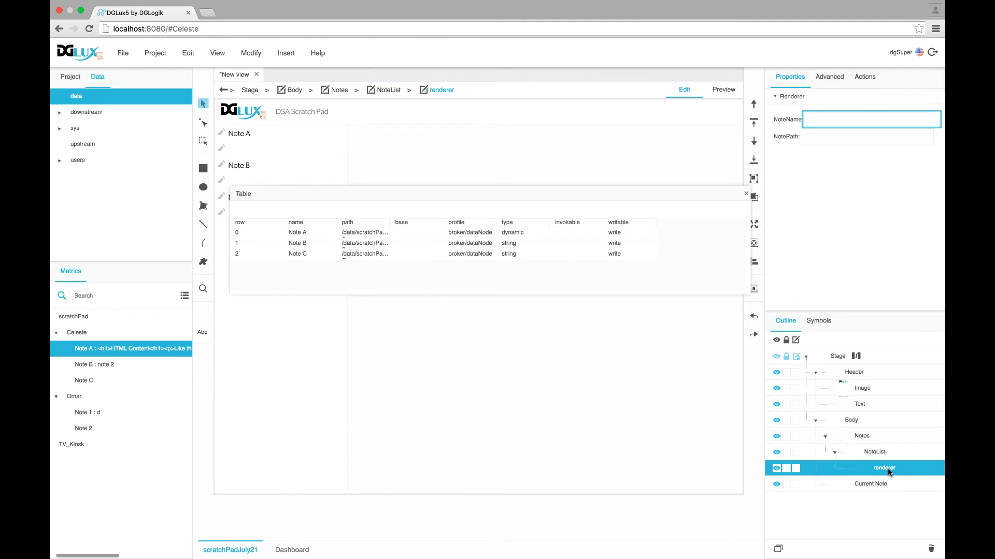
left_click_drag(344, 224, 827, 139)
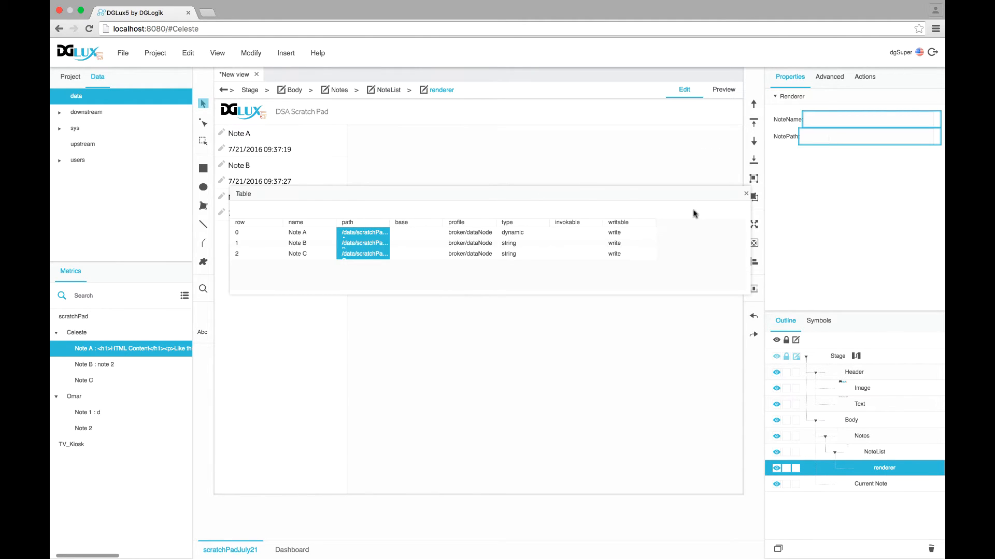
left_click(746, 194)
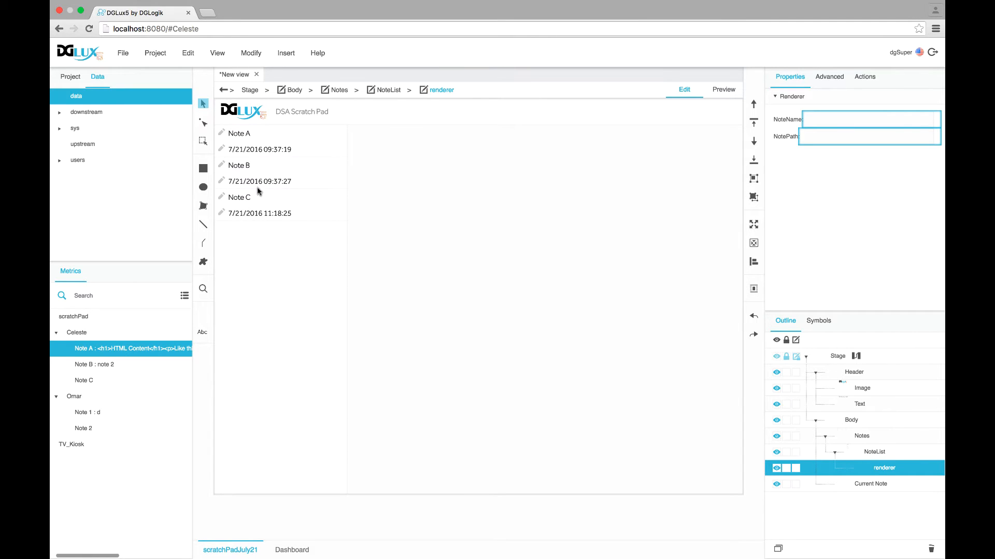
left_click(819, 321)
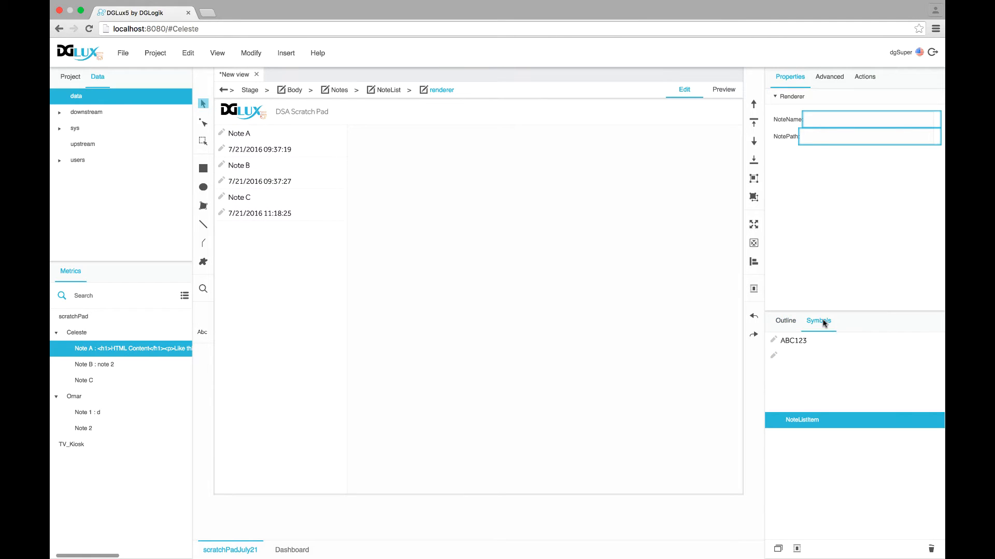
In NoteListItem, set Row2's left padding to 25 and apply it to the notes
right_click(795, 424)
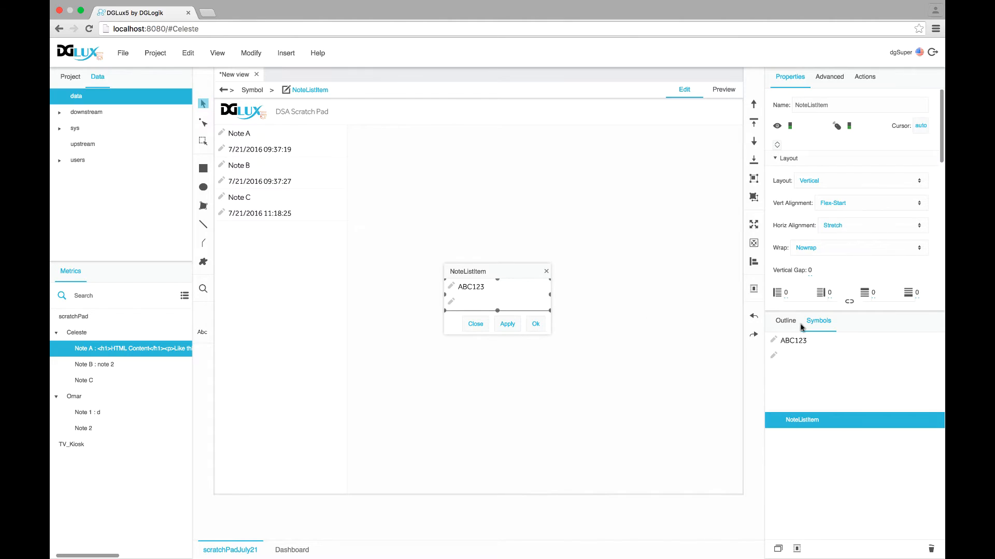
left_click(784, 322)
left_click(815, 373)
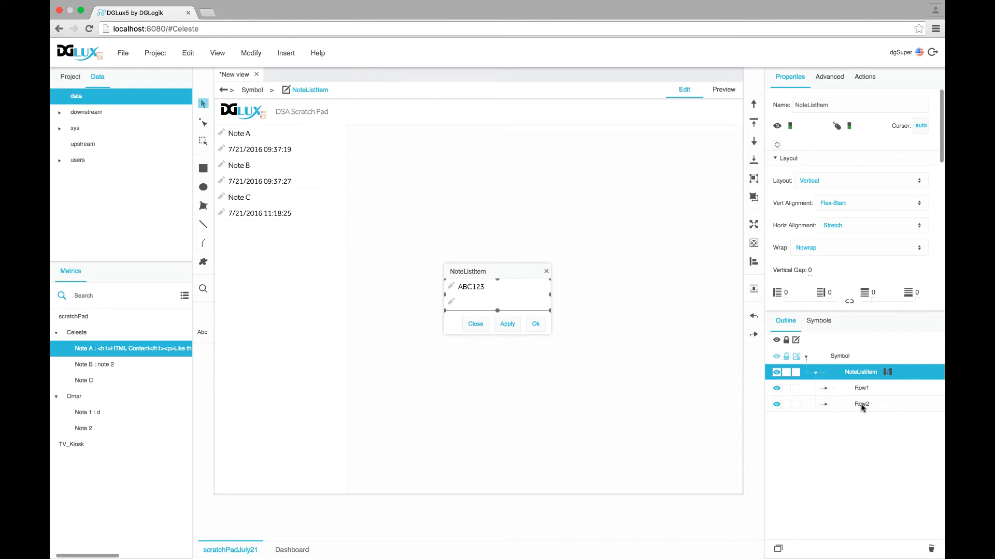
left_click(860, 404)
left_click(786, 292)
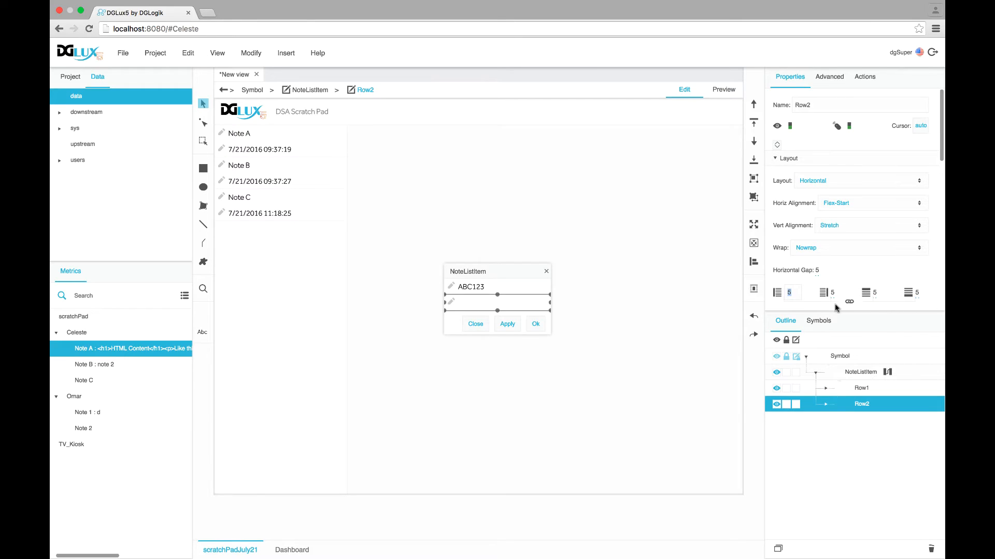
type("3")
key("Return")
left_click(505, 323)
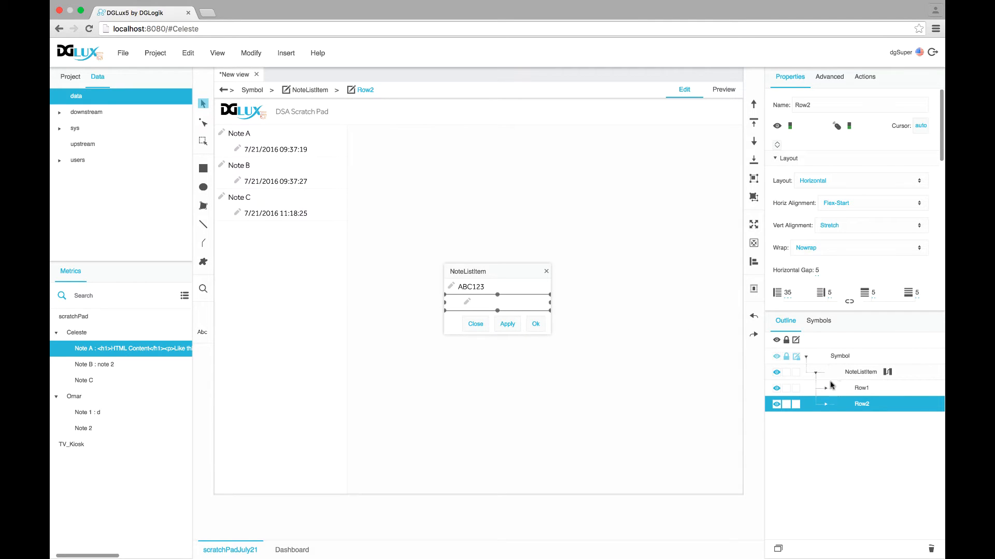
left_click(791, 293)
type("25")
key("Return")
left_click(506, 323)
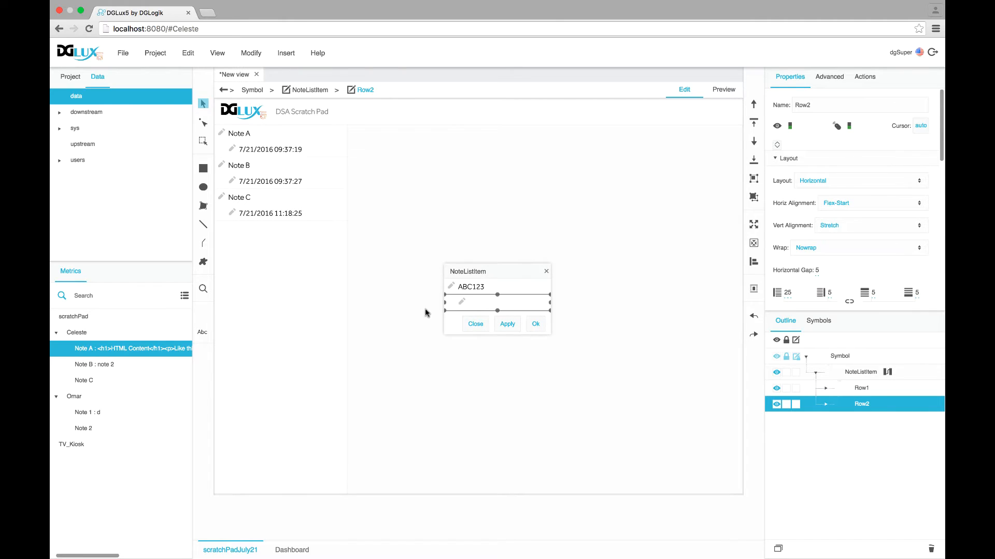
Expand Row2, select its Image and change the image's Scaling option
left_click(825, 404)
left_click(871, 420)
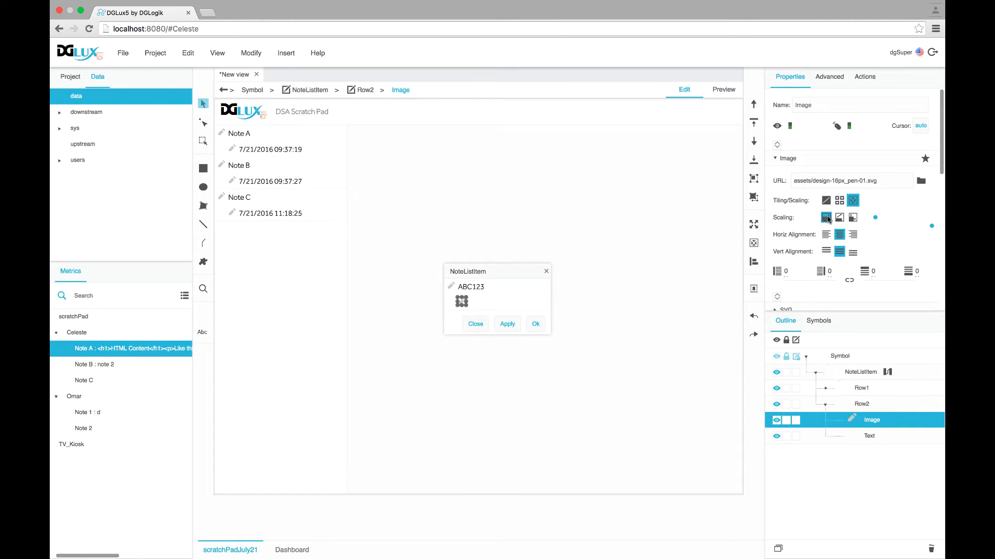
left_click(827, 218)
Swap Row2's icon for assets/ui-16px-2_time-clock.svg and apply it
left_click(921, 181)
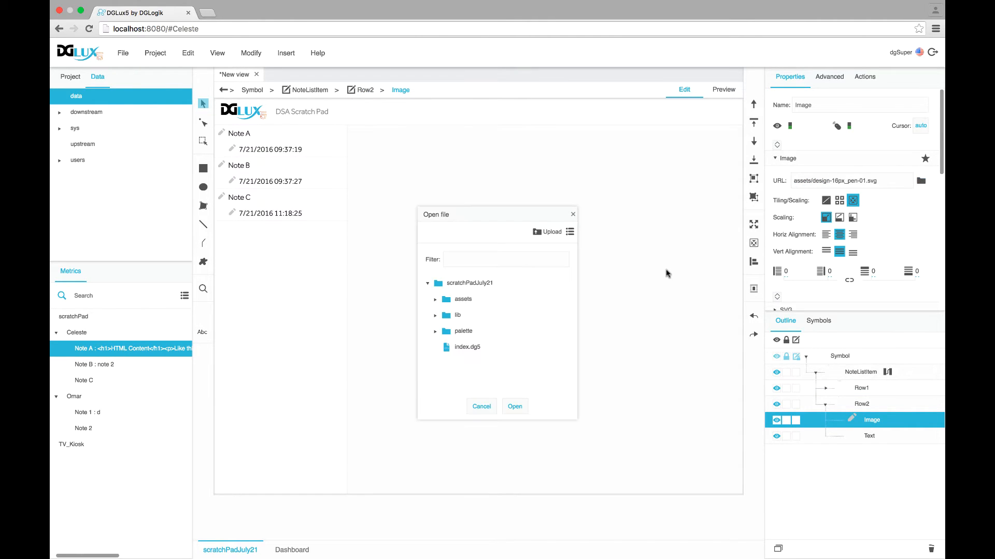
left_click(436, 299)
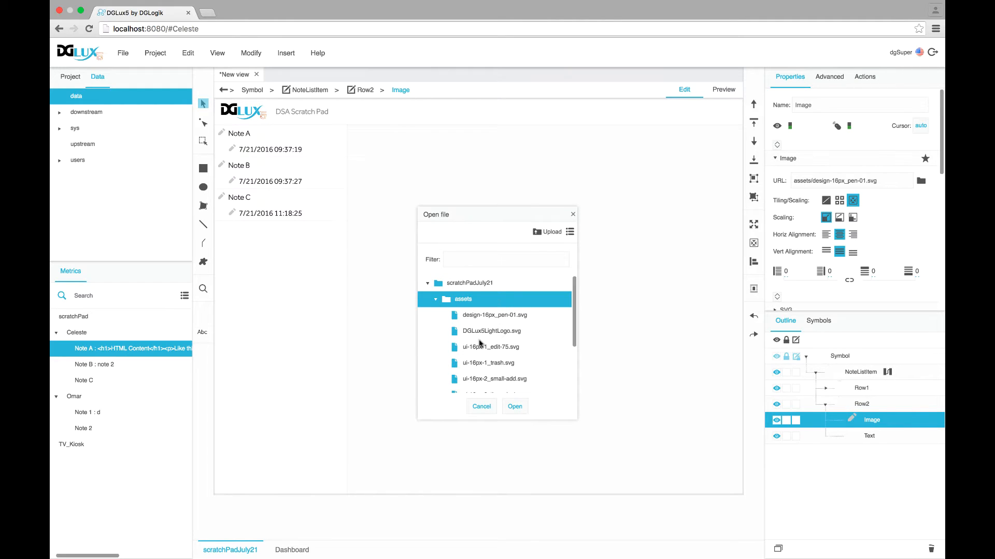
scroll(480, 344, "down", 2)
left_click(487, 369)
left_click(515, 407)
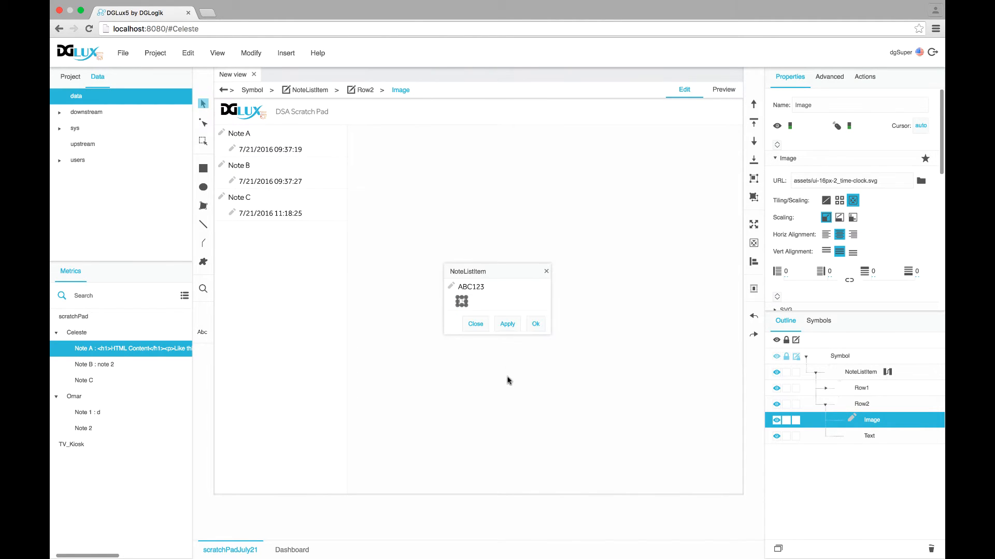
left_click(508, 325)
Set the clock image width to 12 px and apply
scroll(868, 264, "down", 5)
scroll(867, 261, "down", 2)
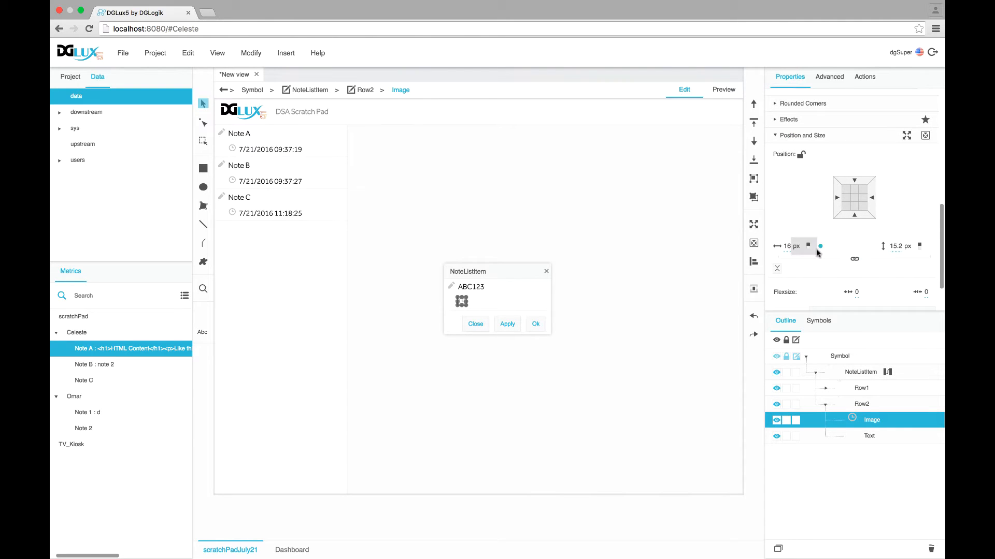
left_click(807, 247)
left_click(807, 251)
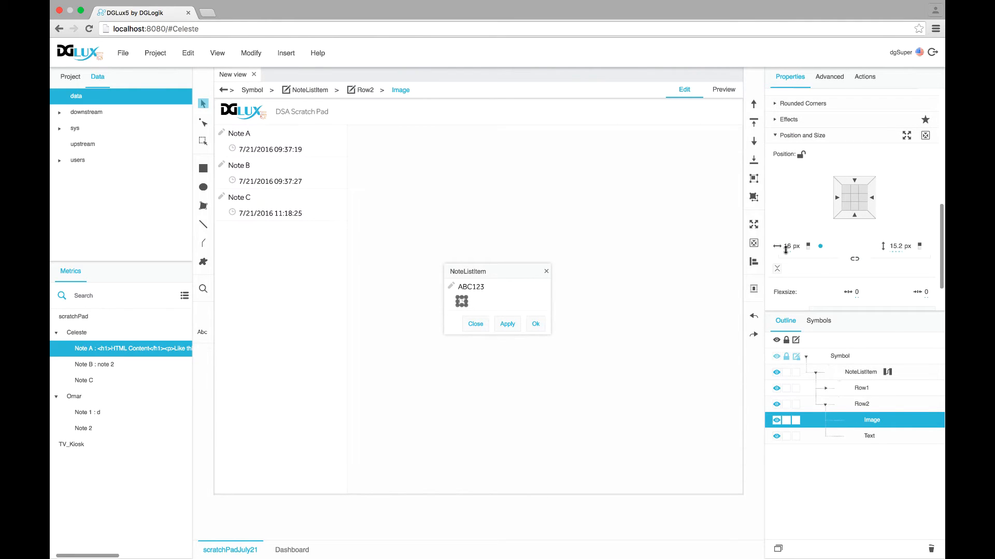
left_click(786, 248)
type("12")
key("Return")
left_click(507, 323)
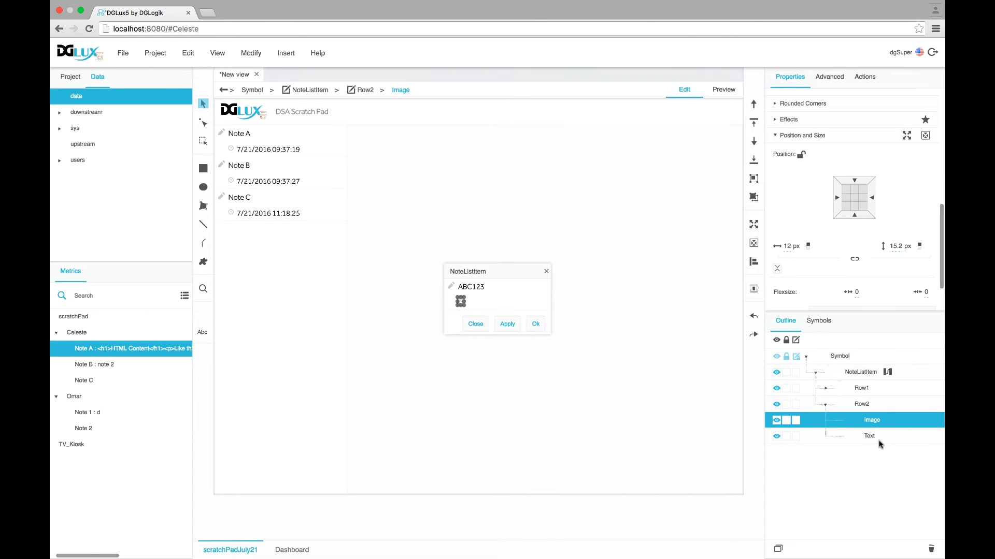
left_click(870, 437)
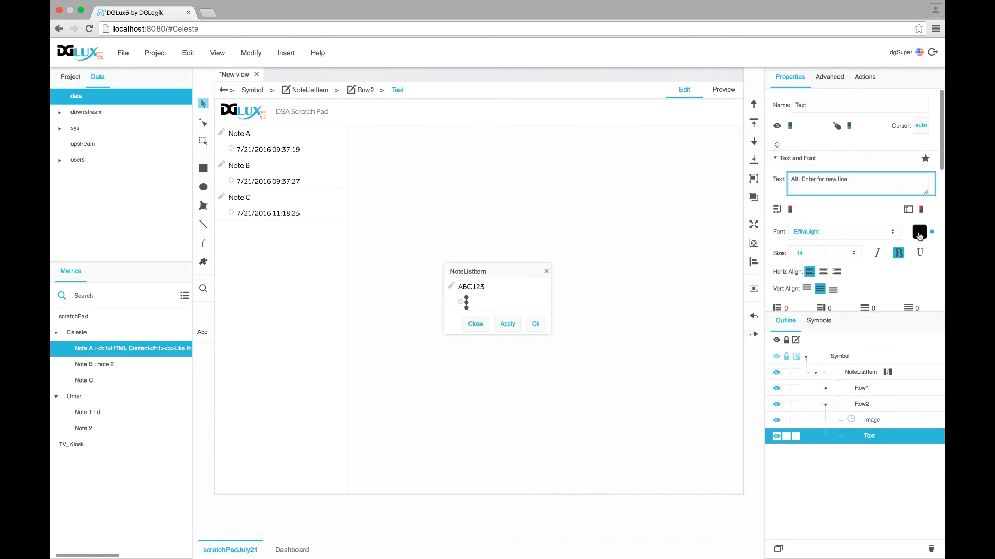
Change the date text colour to light grey #9b9b9b and apply
left_click(919, 233)
left_click_drag(852, 342, 875, 346)
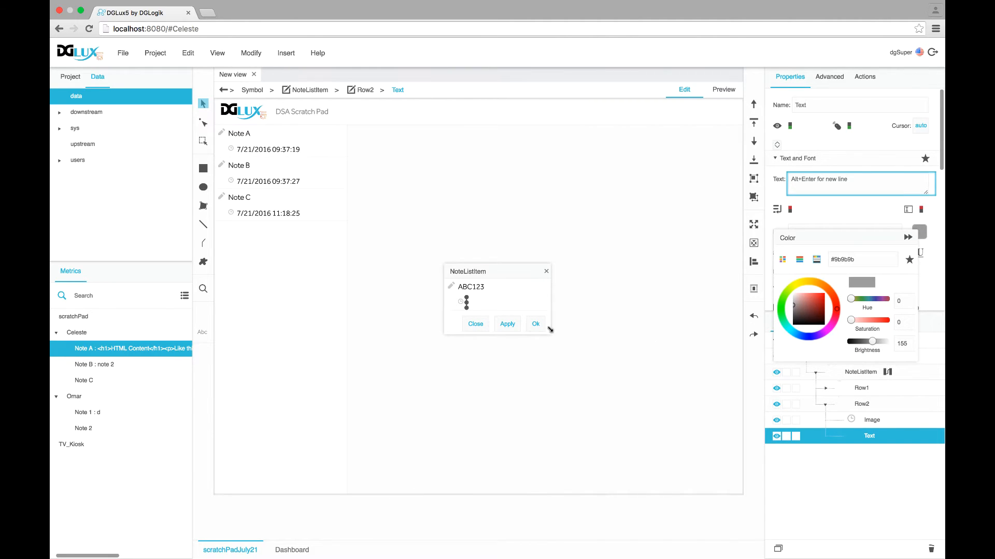
left_click(510, 324)
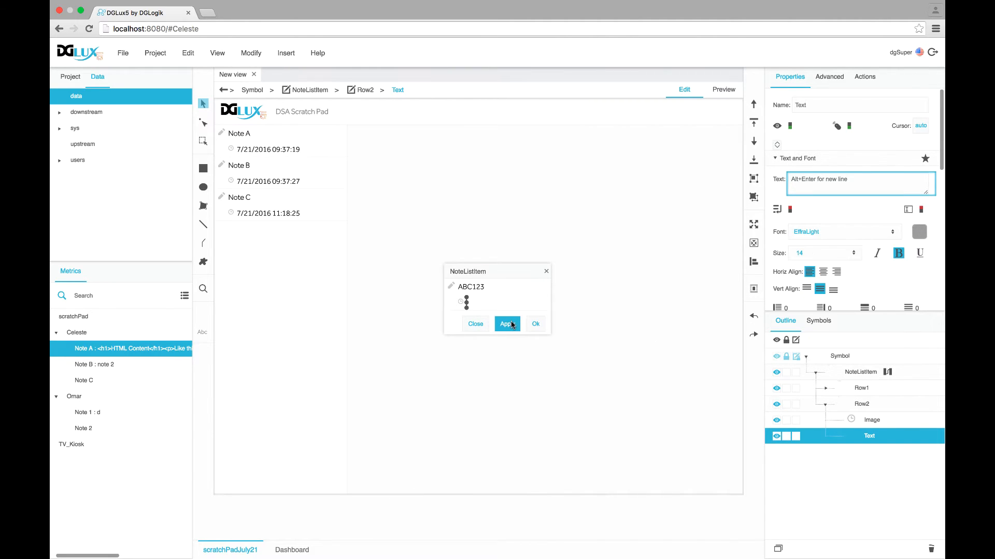
left_click(919, 233)
left_click_drag(875, 343, 876, 345)
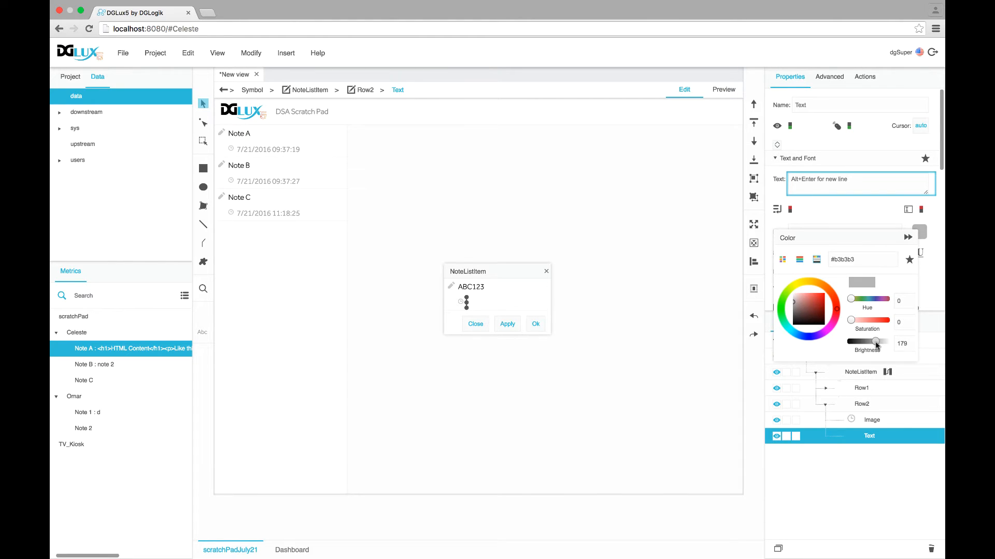
left_click(507, 324)
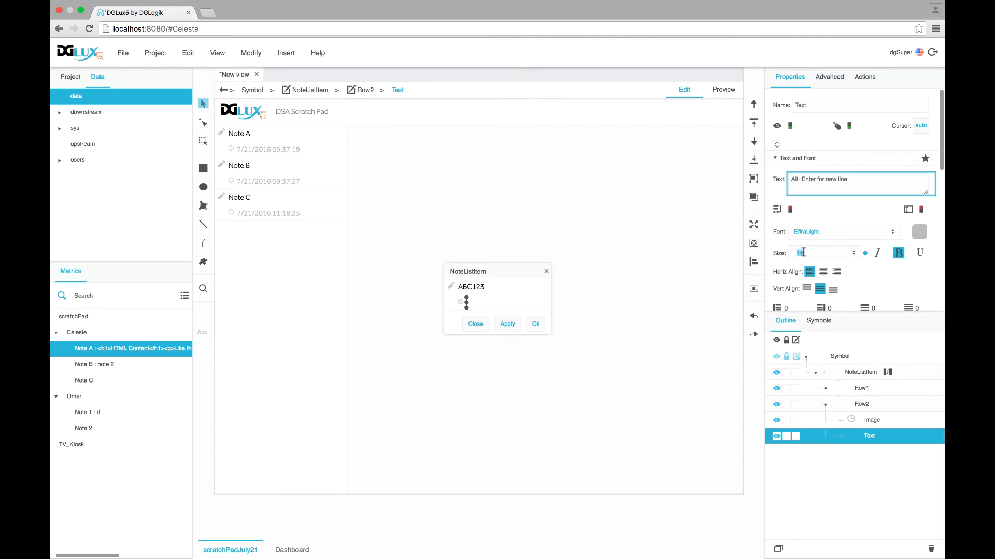
Set the date text to size 12, not bold, apply, and close the NoteListItem editor
type("12")
left_click(899, 253)
left_click(506, 323)
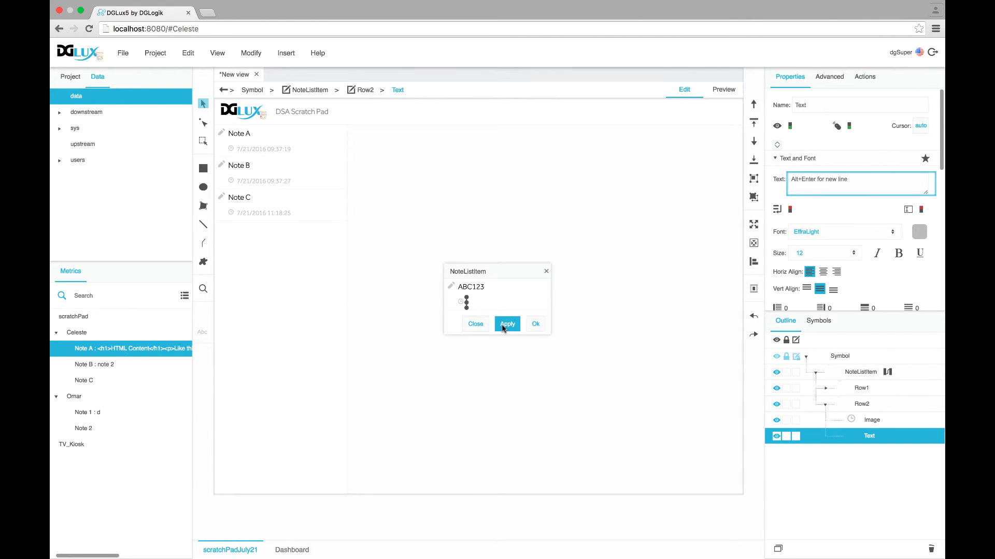
left_click(534, 325)
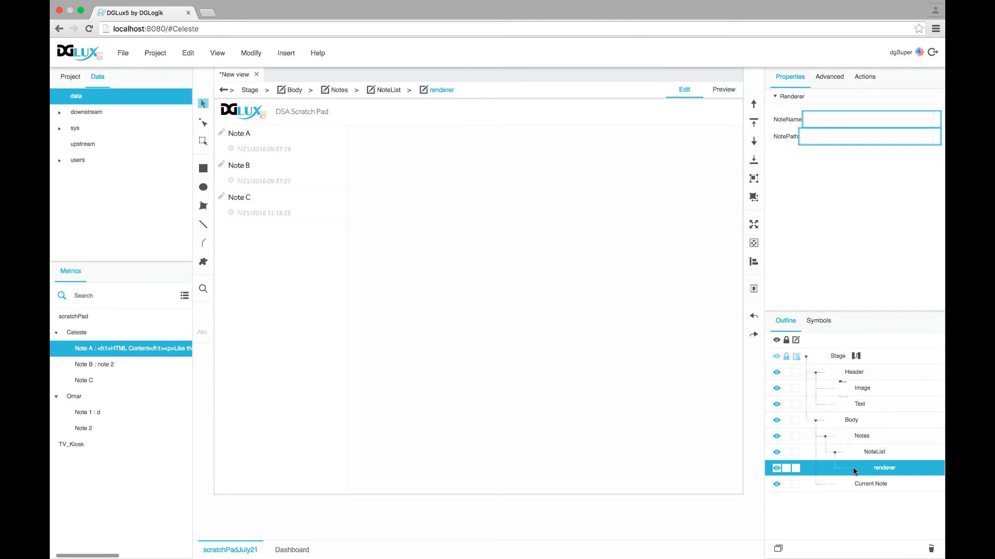
Set the NoteList repeater's selection mode to single-select
left_click(883, 453)
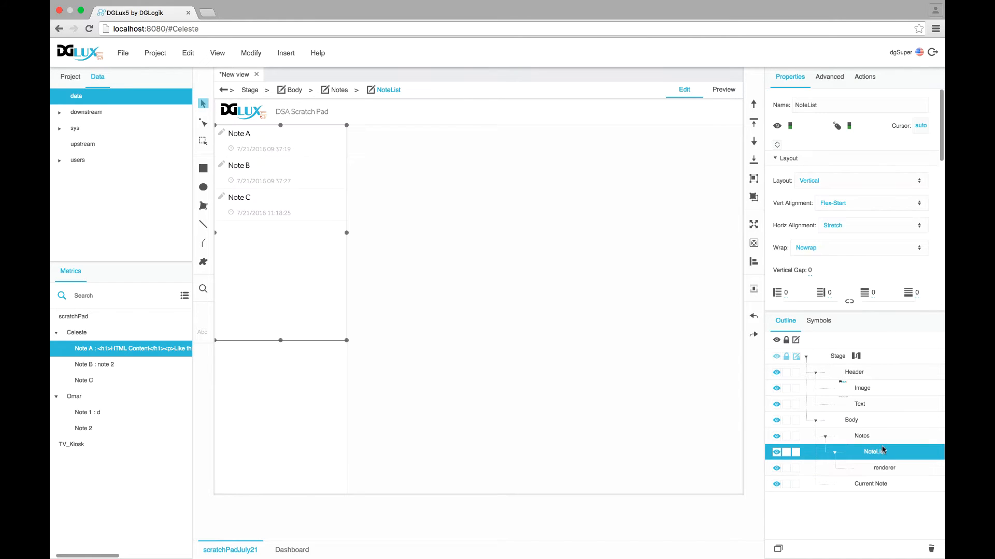
scroll(845, 240, "down", 5)
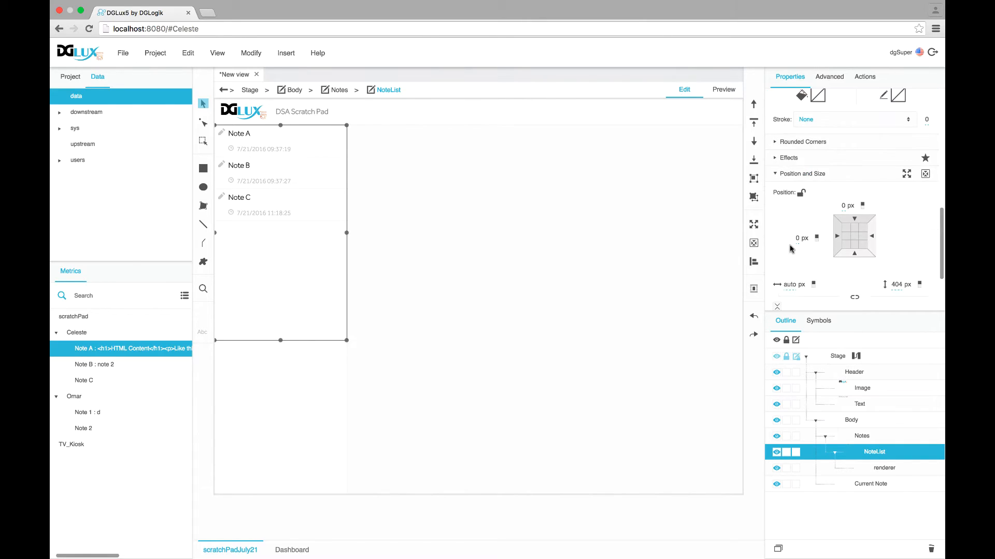
scroll(798, 207, "up", 5)
left_click(792, 162)
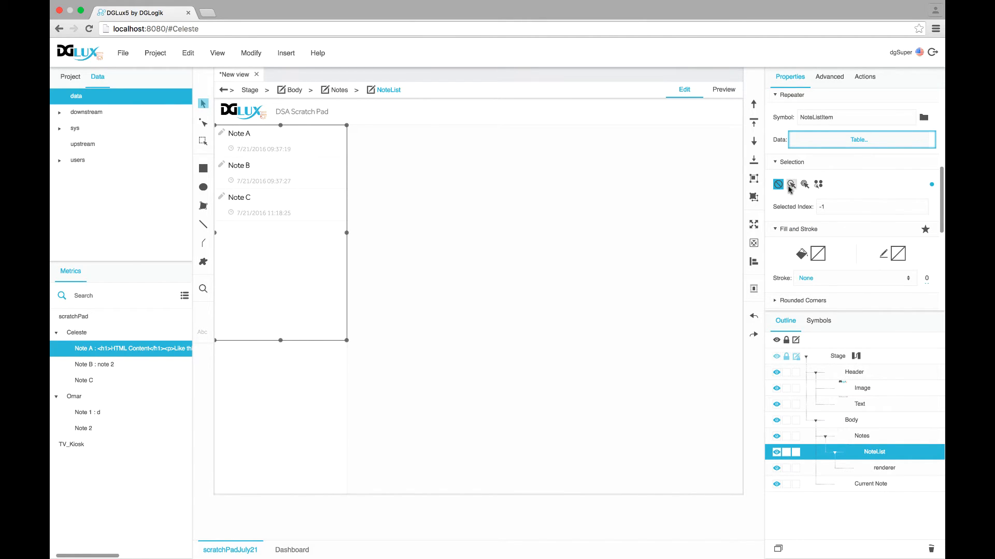
left_click(791, 185)
In preview, click Note A, Note C, Note B, then Note A to test selection
left_click(723, 90)
left_click(240, 140)
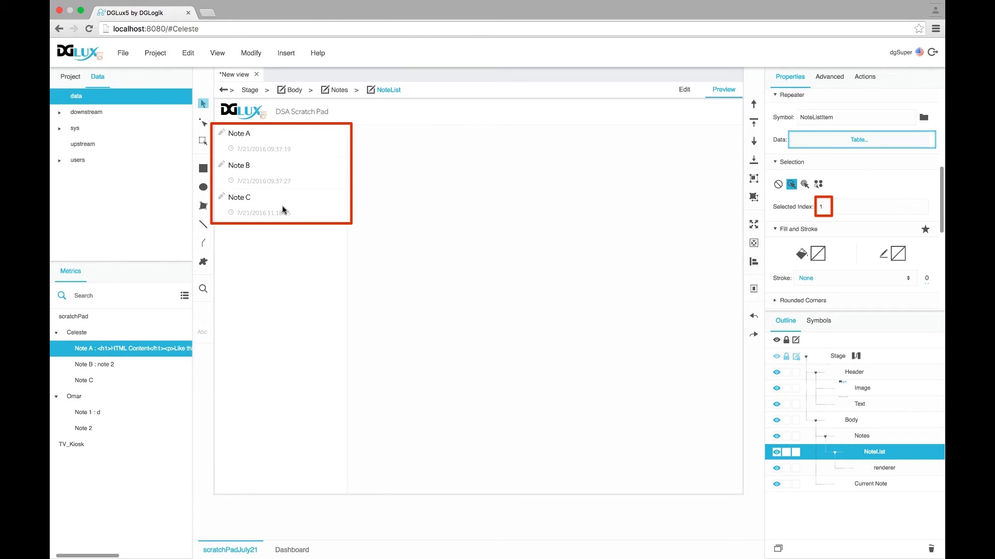
left_click(274, 209)
left_click(258, 167)
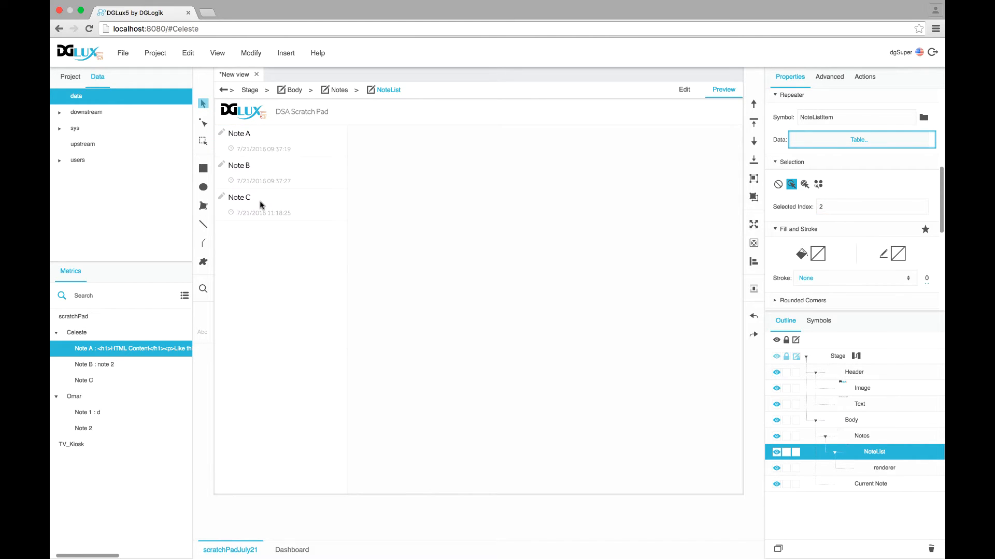
left_click(252, 151)
left_click(817, 322)
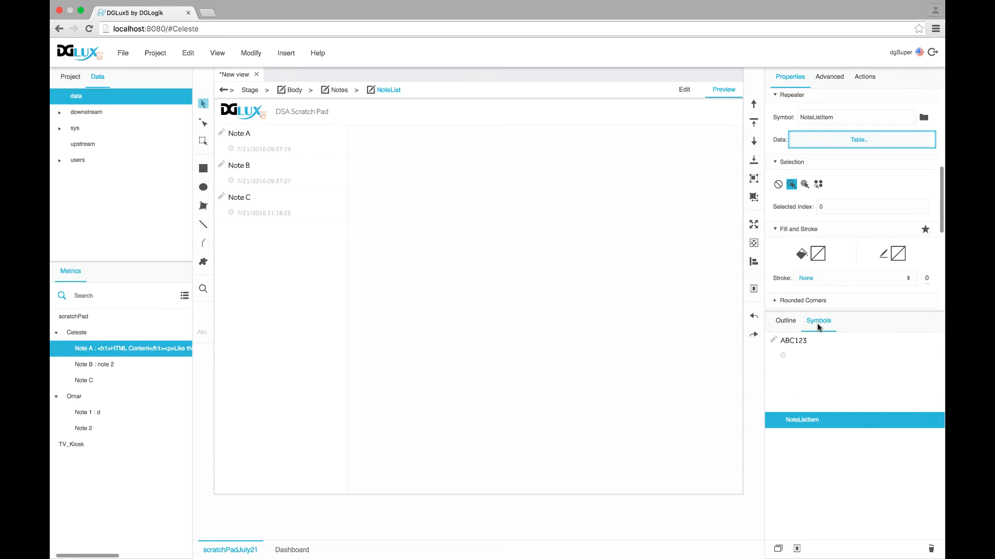
Edit the NoteListItem symbol and reveal its display and selected properties
right_click(817, 422)
left_click(844, 459)
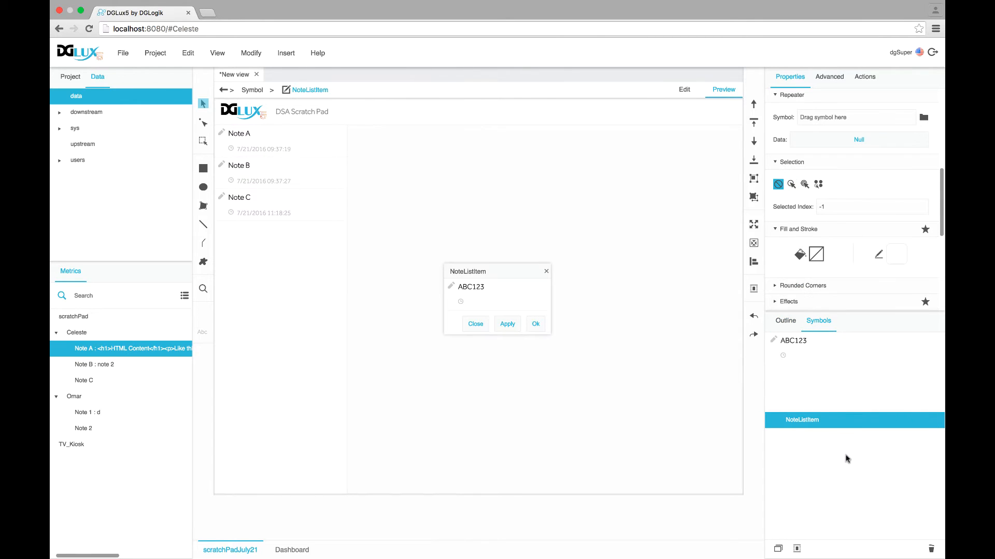
scroll(825, 254, "up", 5)
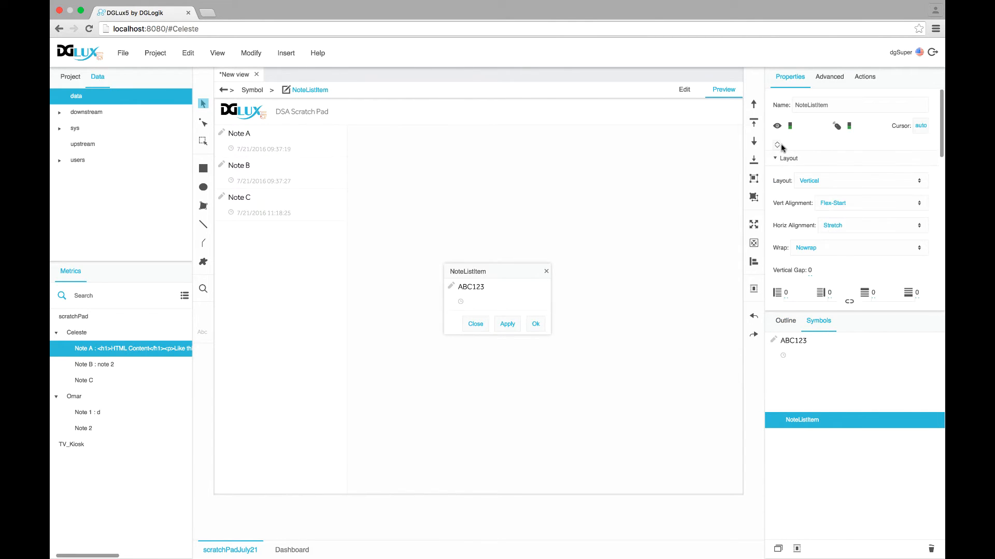
left_click(774, 145)
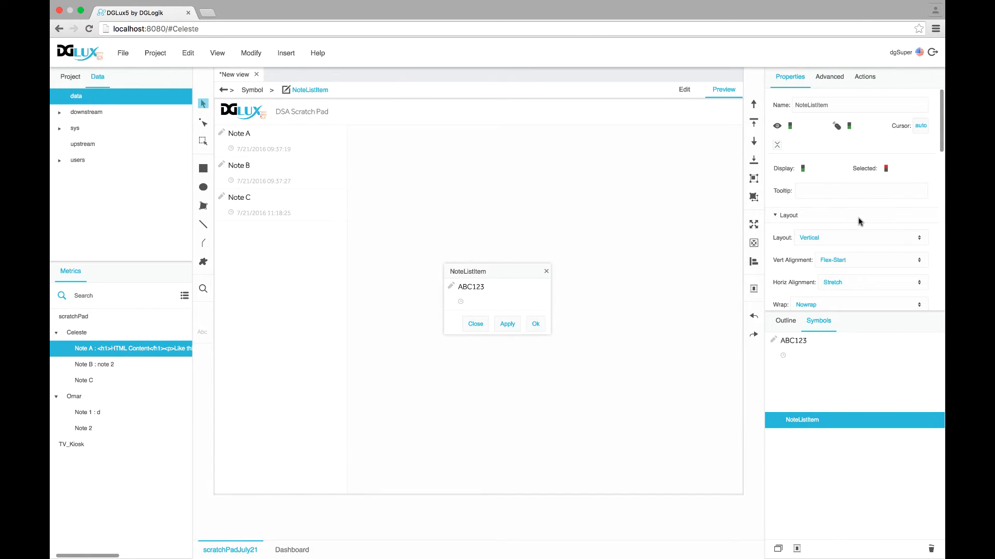
Open the selected property's binding panel and move it aside
left_click(896, 171)
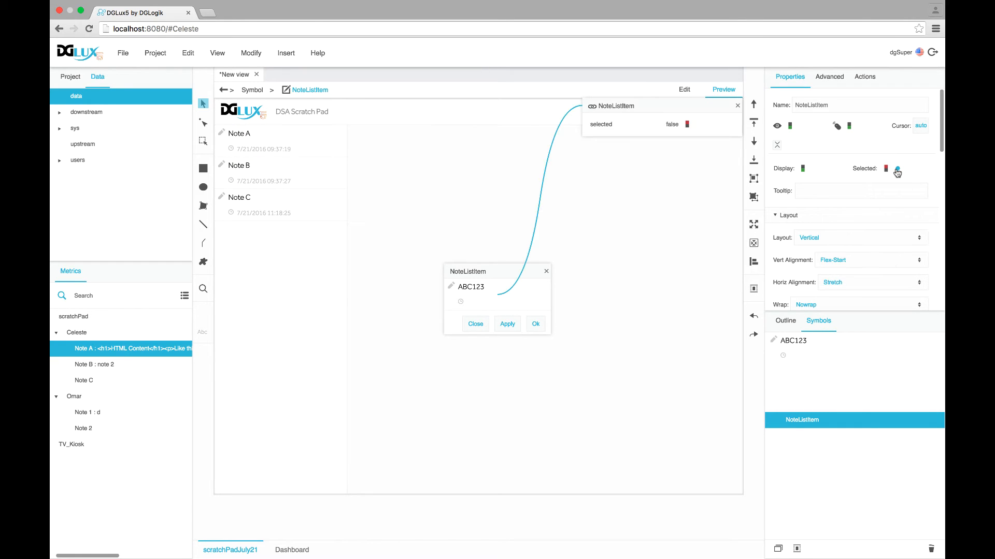
left_click_drag(641, 108, 608, 121)
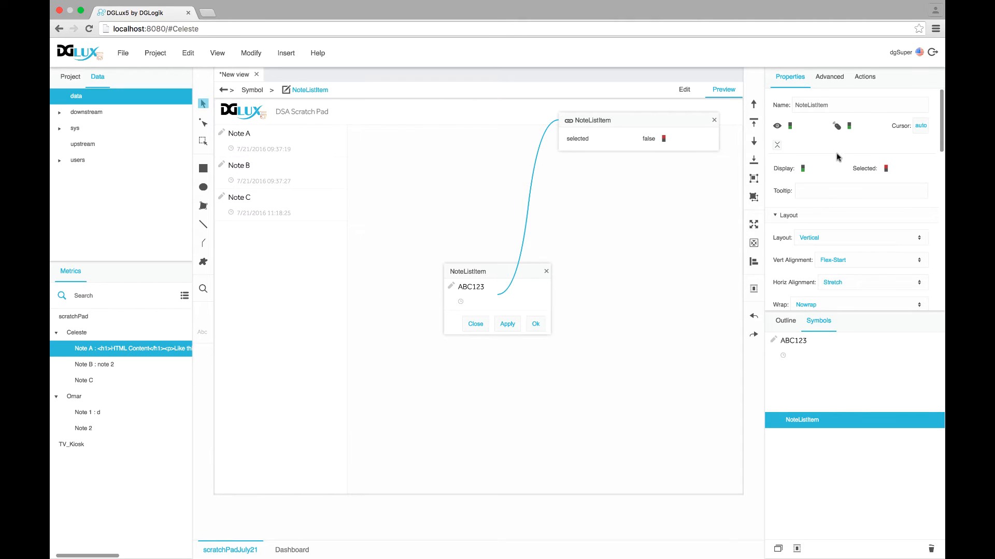
scroll(838, 172, "down", 10)
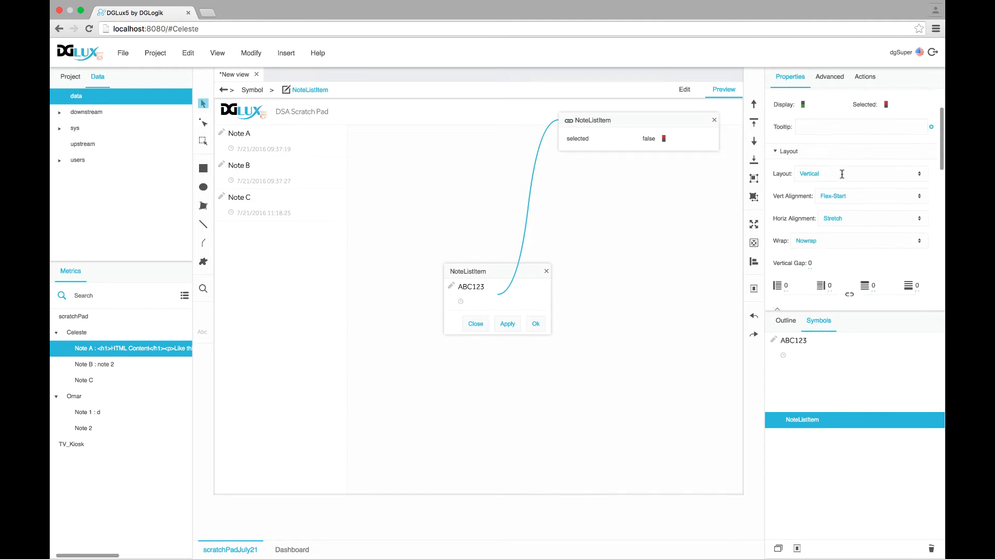
scroll(843, 177, "down", 2)
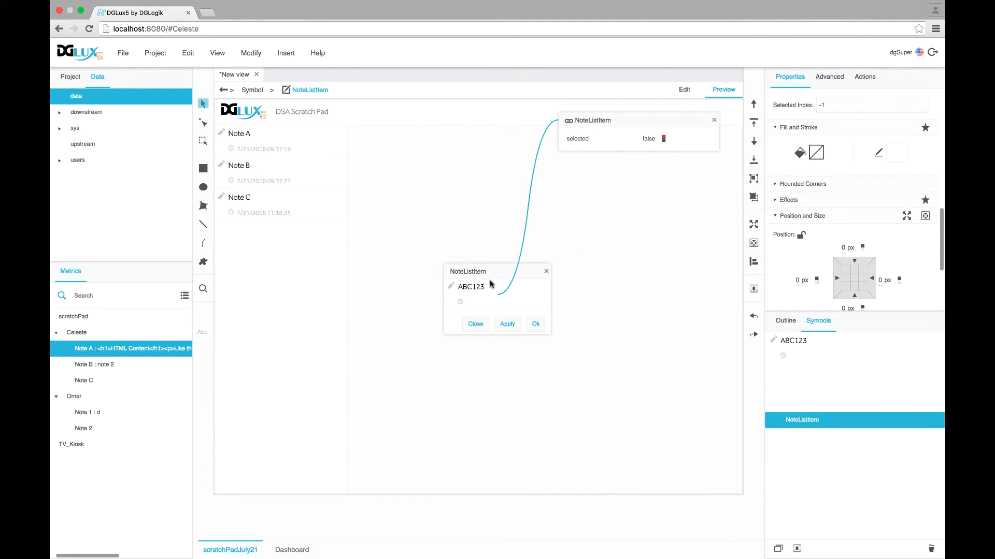
mouse_move(629, 133)
Bind selected to the item's Fill with bool mapping, true giving solid #29b3d2
left_click_drag(706, 142, 814, 158)
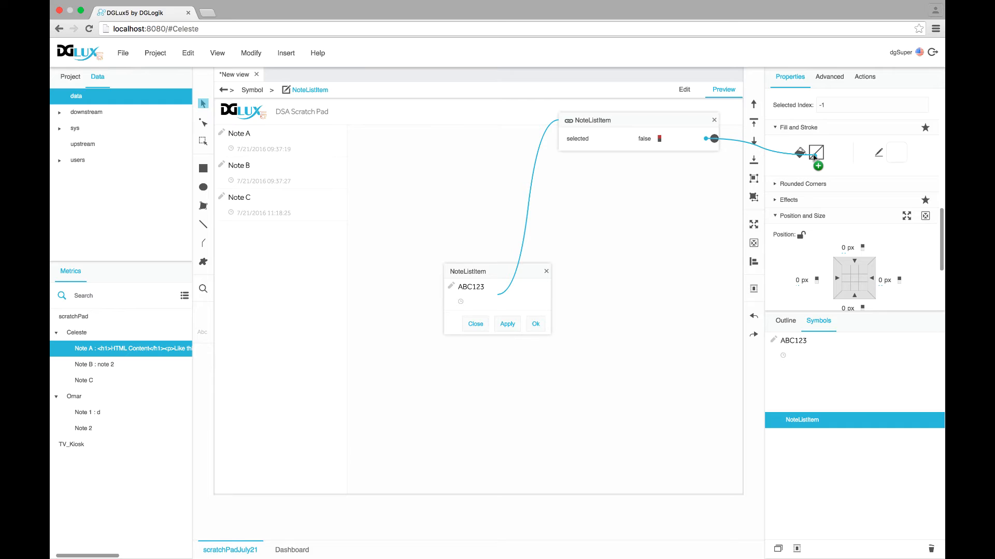
left_click_drag(813, 157, 811, 158)
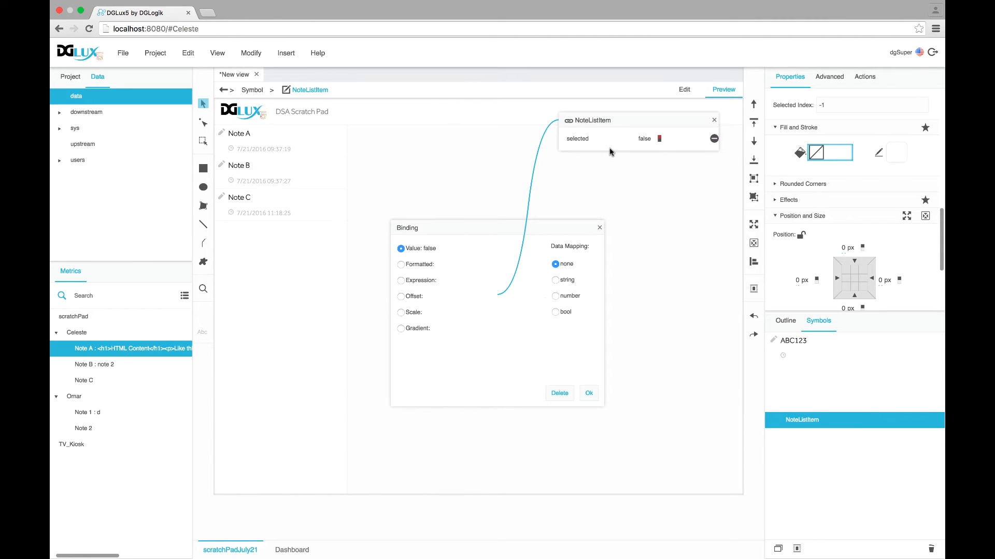
left_click(555, 312)
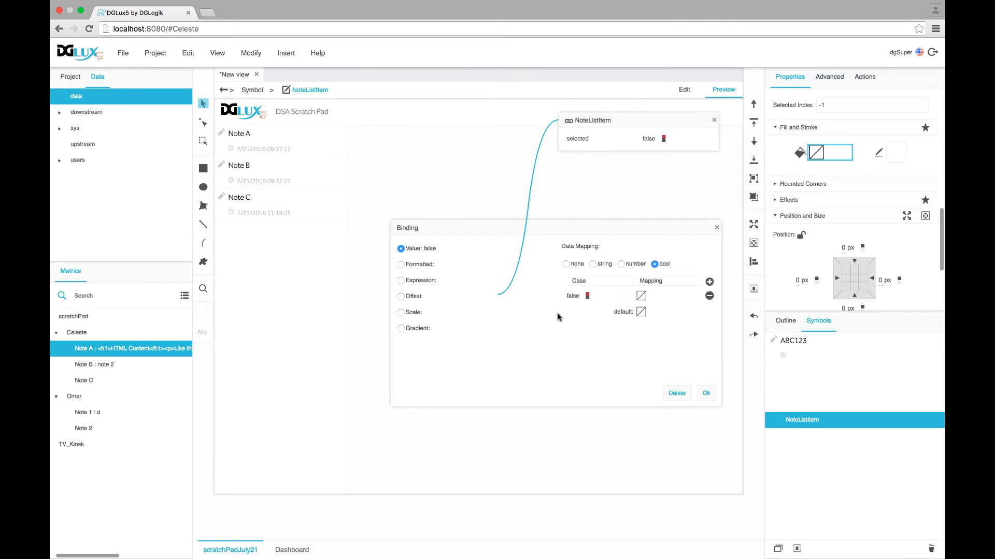
left_click(588, 296)
left_click(641, 298)
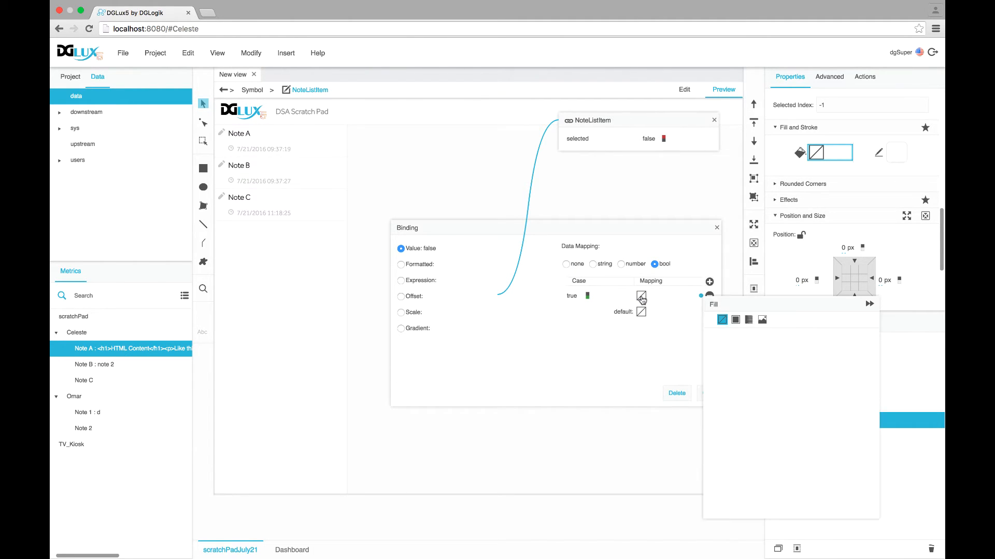
left_click(736, 319)
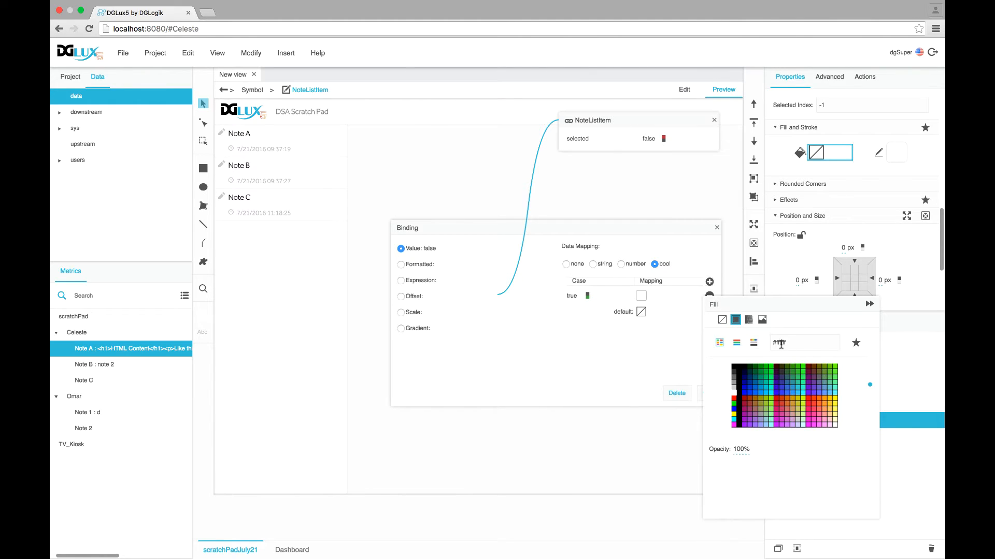
type("29b3d2")
key("Return")
left_click(250, 96)
Make the default fill case solid white and confirm the binding
left_click(640, 313)
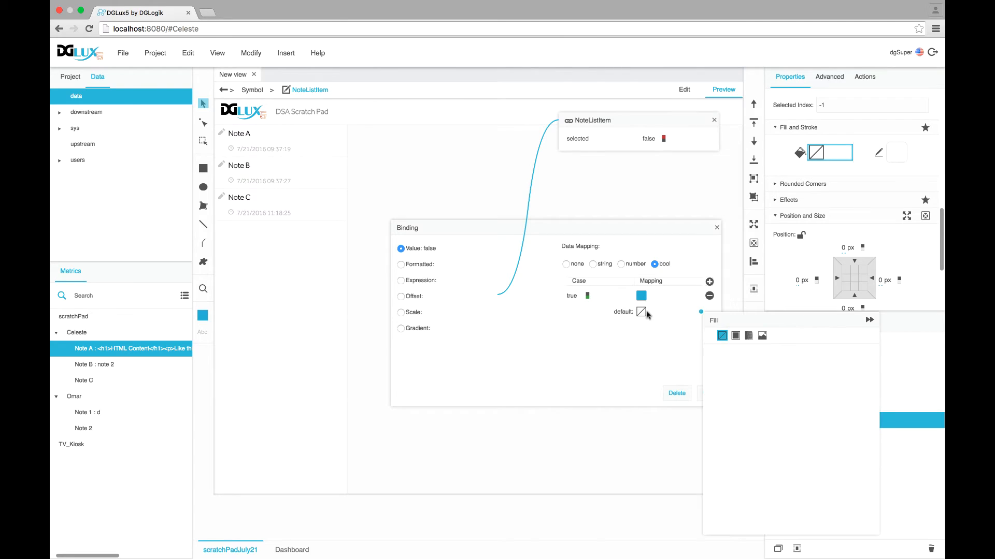
left_click(735, 336)
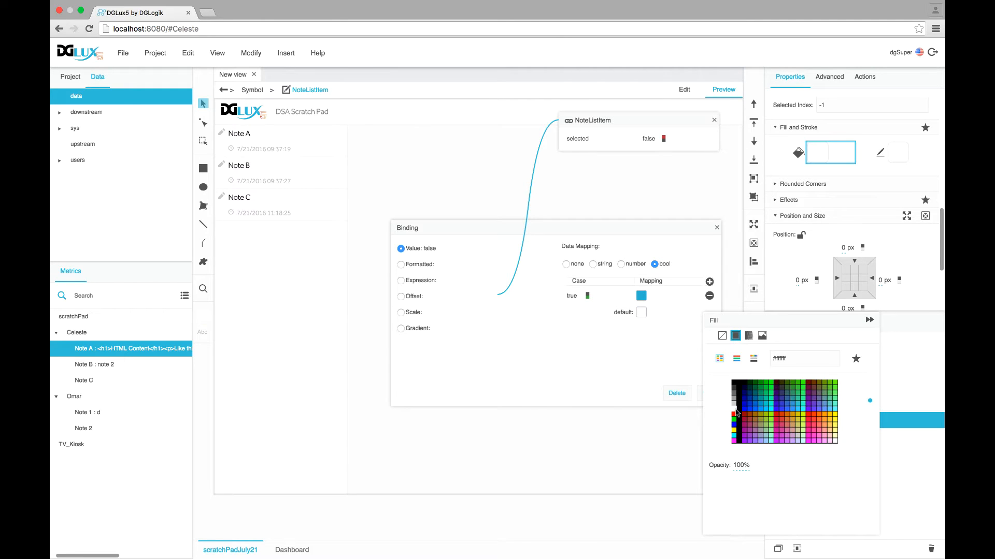
left_click(623, 346)
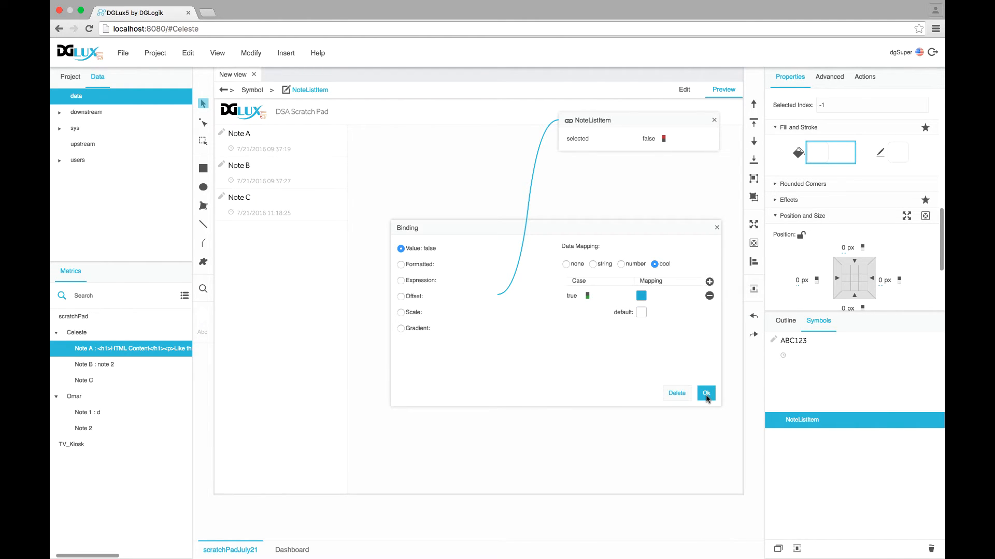
left_click(706, 395)
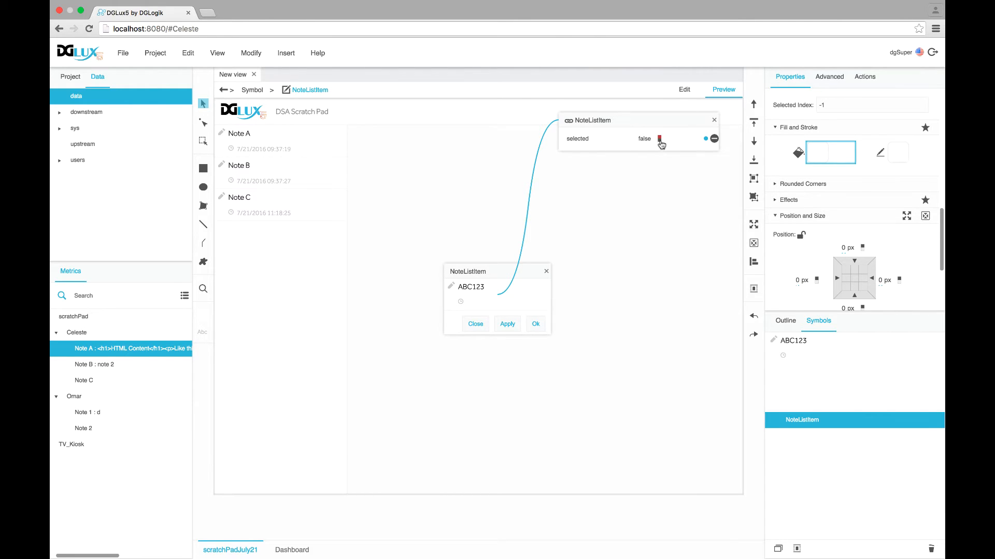
Toggle the selected property on and off to test the blue highlight
left_click(659, 139)
left_click(660, 140)
left_click(660, 139)
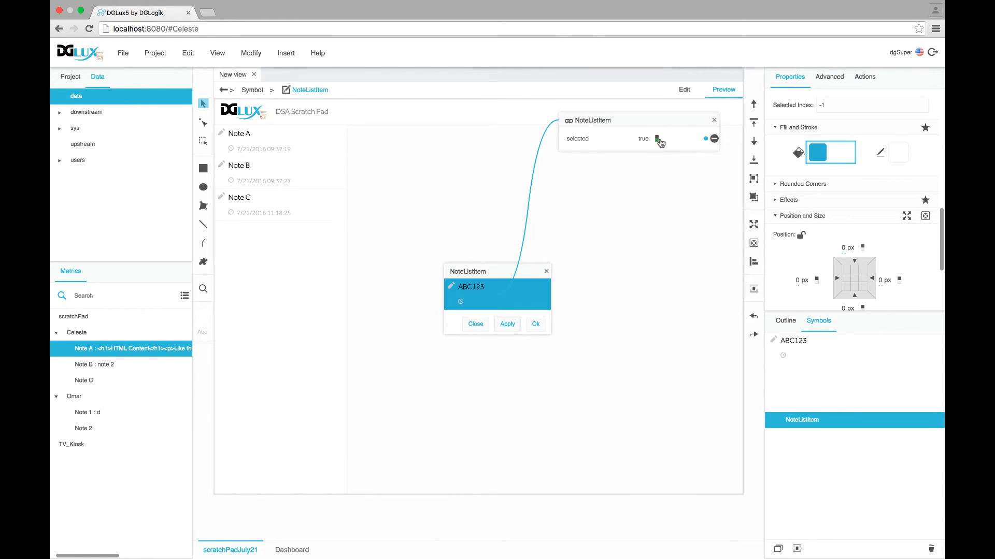
left_click(660, 139)
left_click(659, 139)
Lower the true-case fill colour's saturation to a pale blue and confirm the binding
left_click(853, 156)
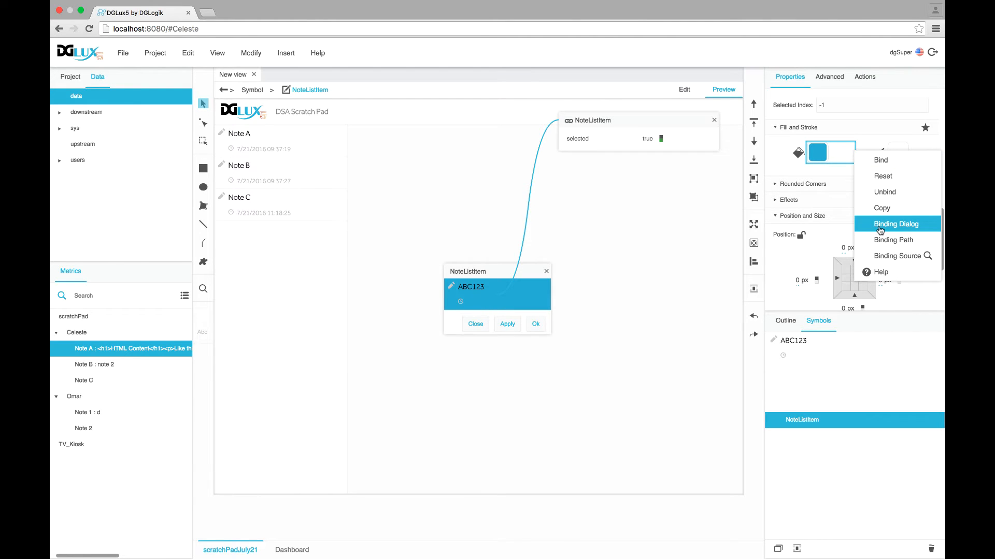
left_click(874, 233)
left_click(641, 296)
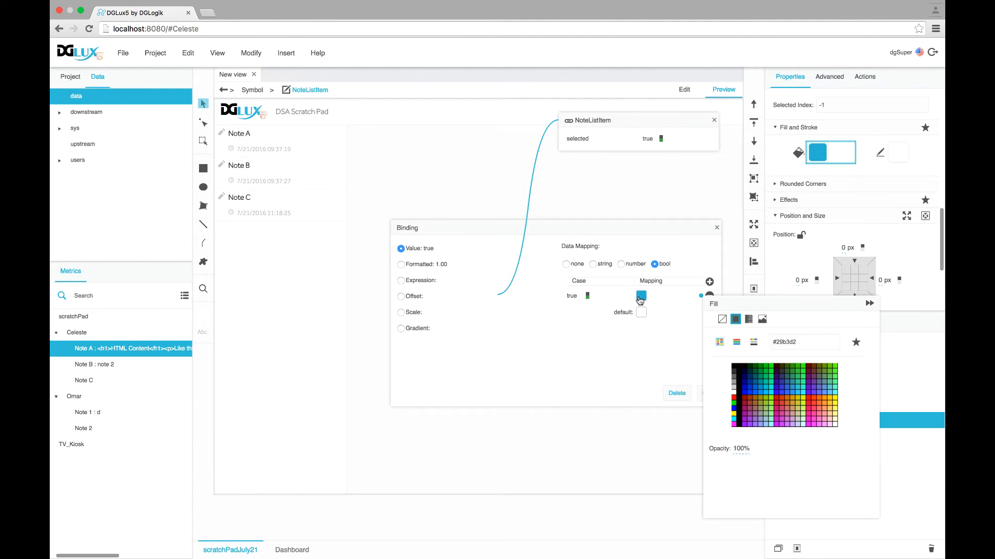
left_click(754, 342)
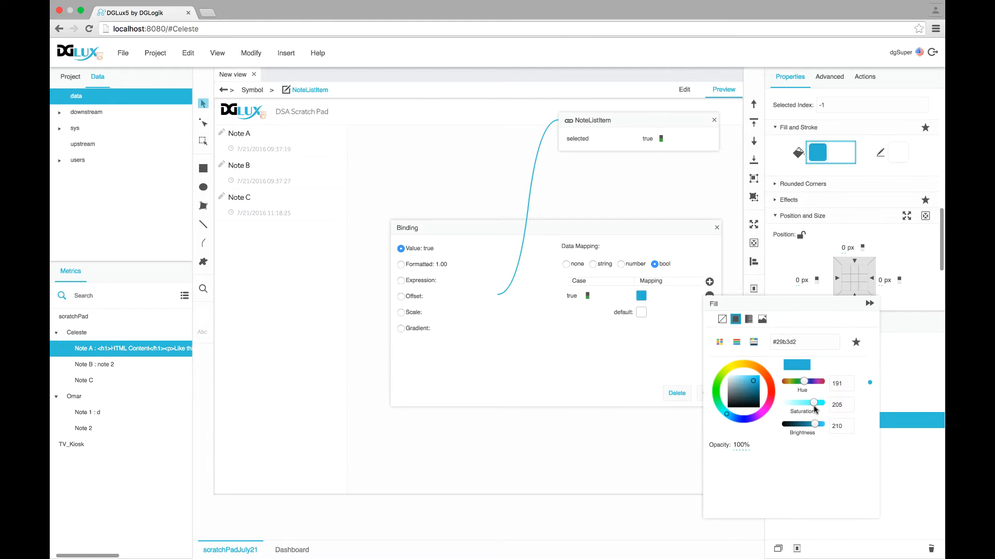
mouse_move(810, 405)
left_mouse_down()
mouse_move(796, 404)
mouse_move(822, 427)
mouse_move(791, 404)
left_mouse_up()
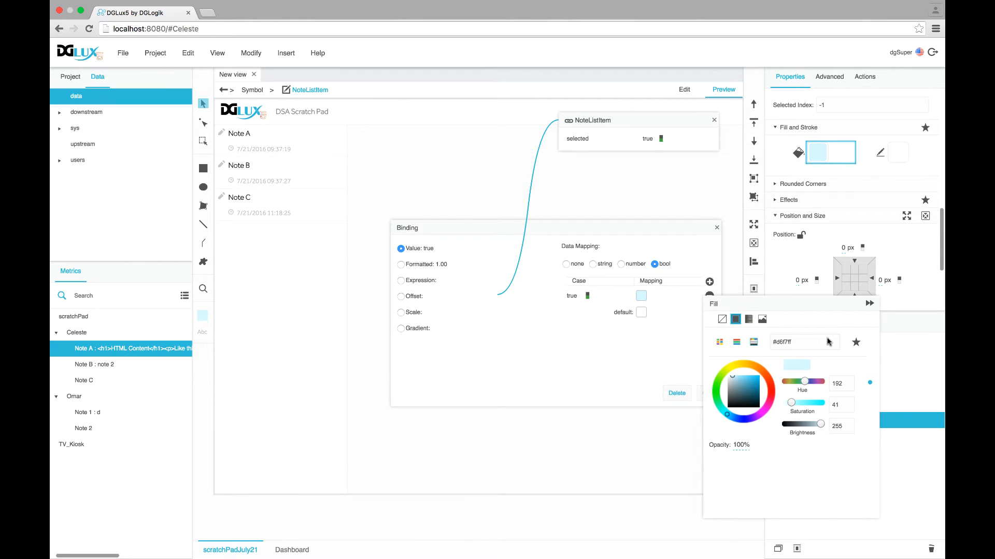
left_click(869, 304)
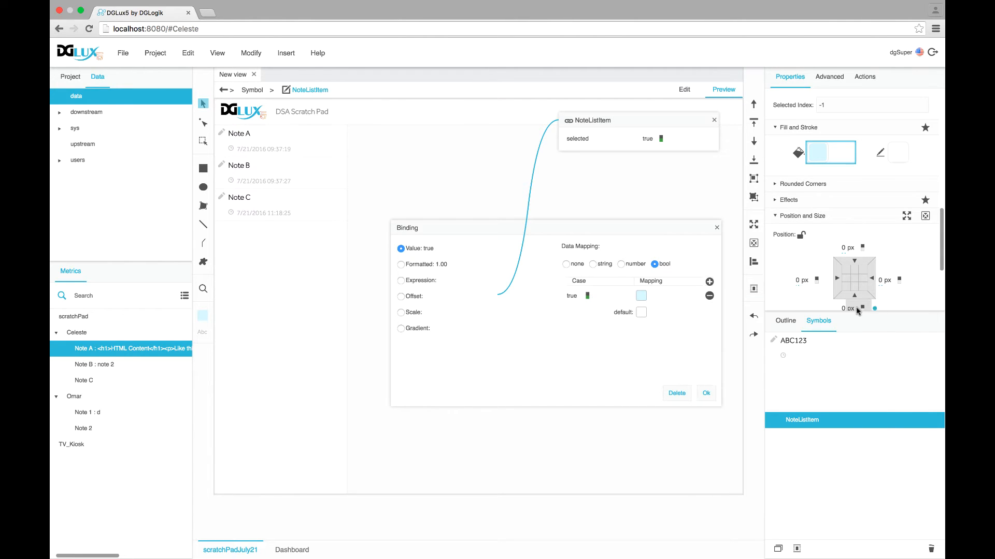
left_click(708, 396)
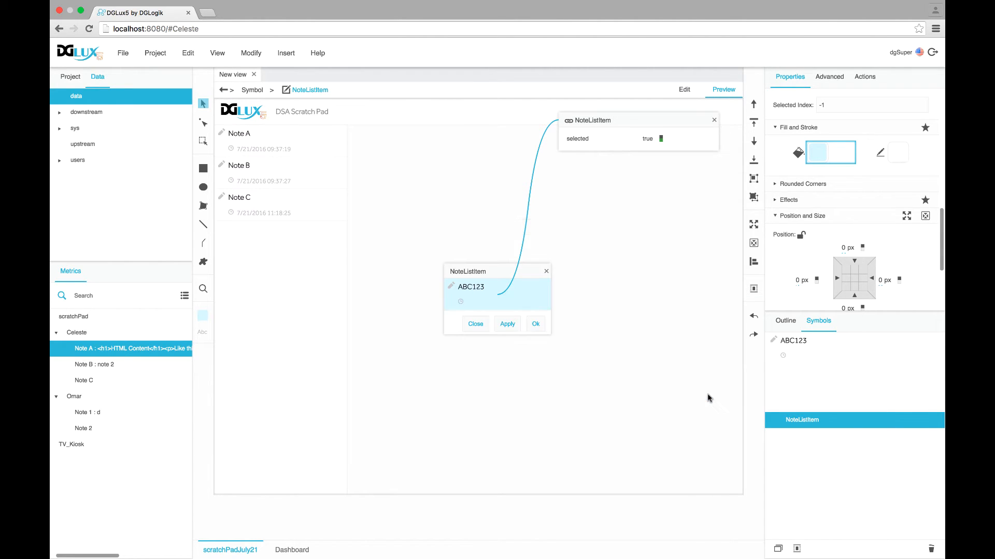
Toggle selected to preview the pale highlight, then bring up the border's stroke styles
left_click(658, 139)
left_click(658, 138)
left_click(658, 139)
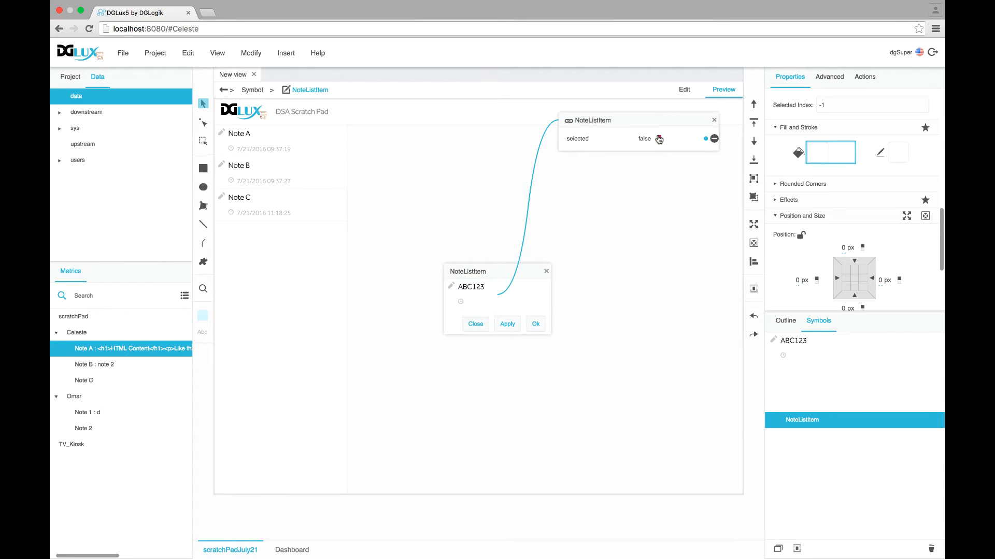
left_click(658, 139)
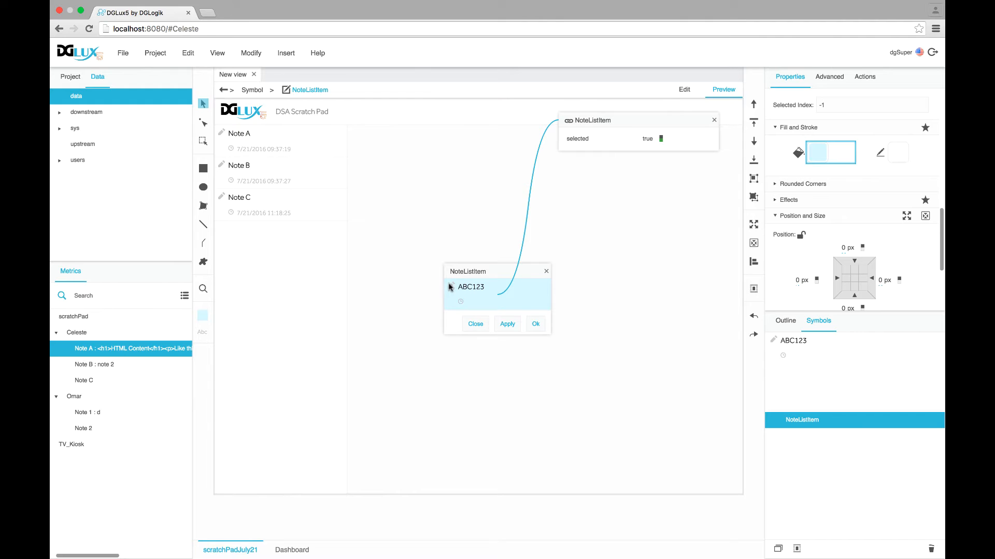
left_click(898, 157)
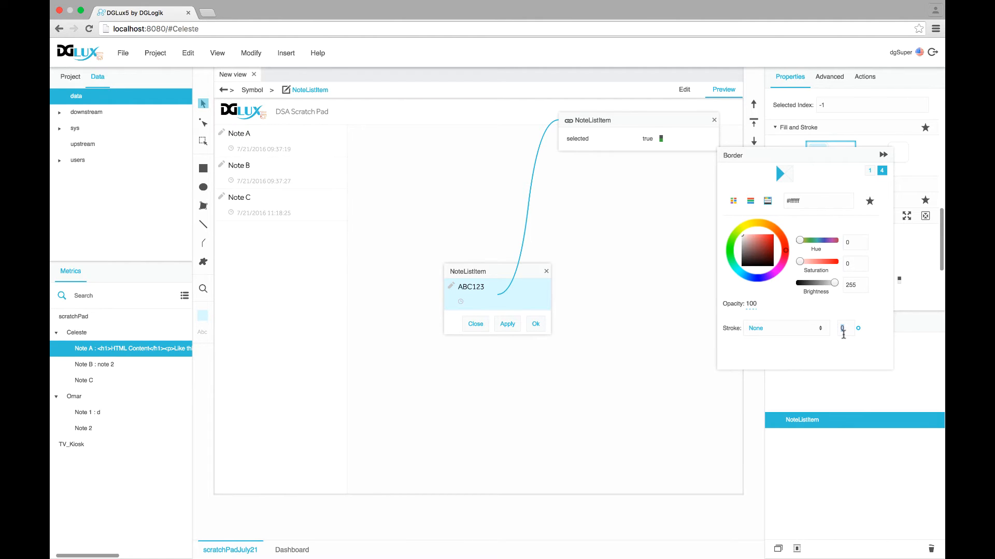
left_click(800, 329)
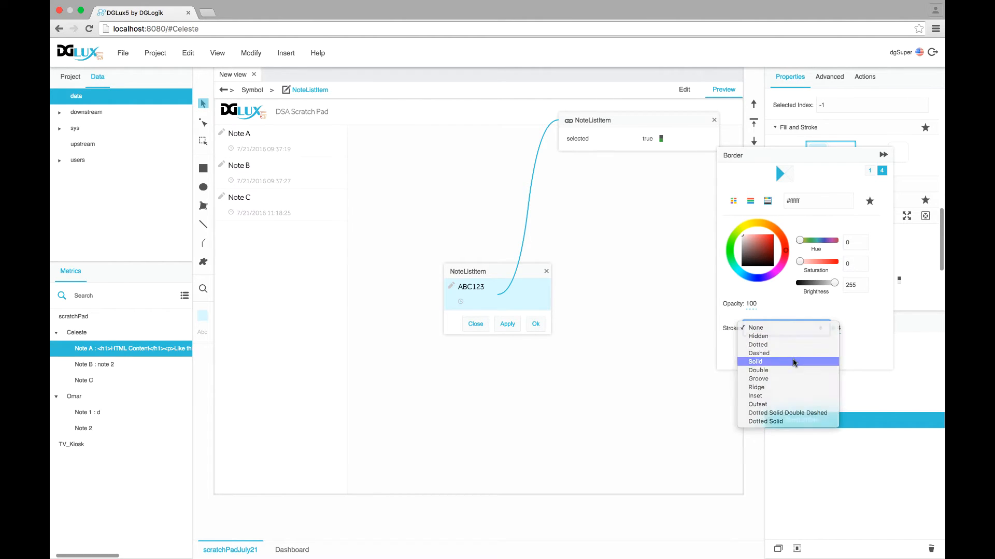
Make the border Solid, publish borderLeft.color, and link selected onto borderLeft.color
left_click(794, 362)
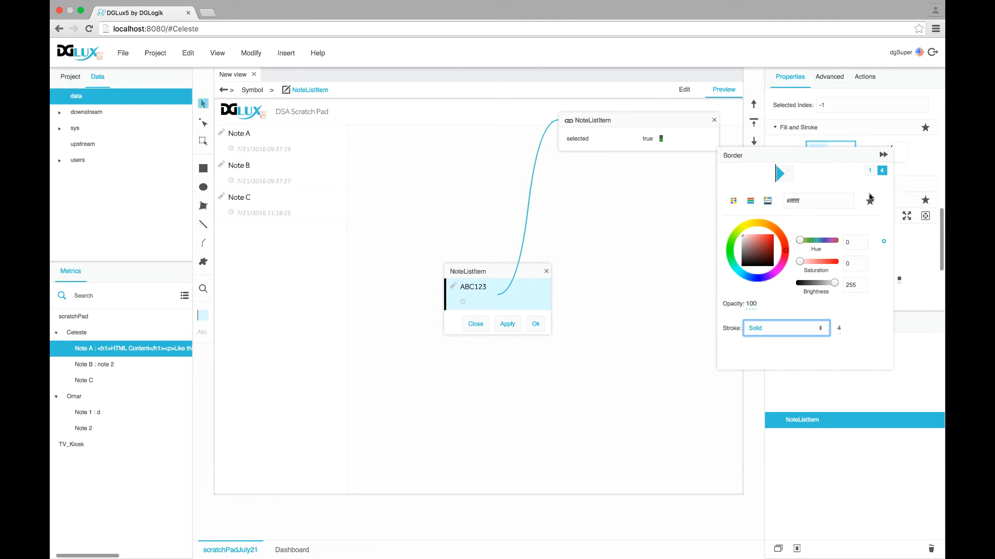
left_click(884, 245)
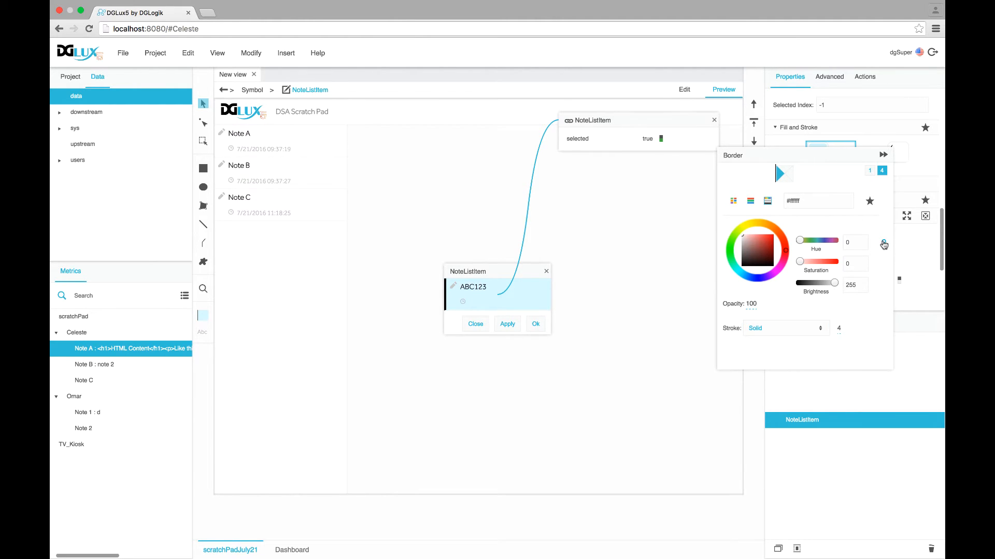
left_click(883, 156)
mouse_move(654, 146)
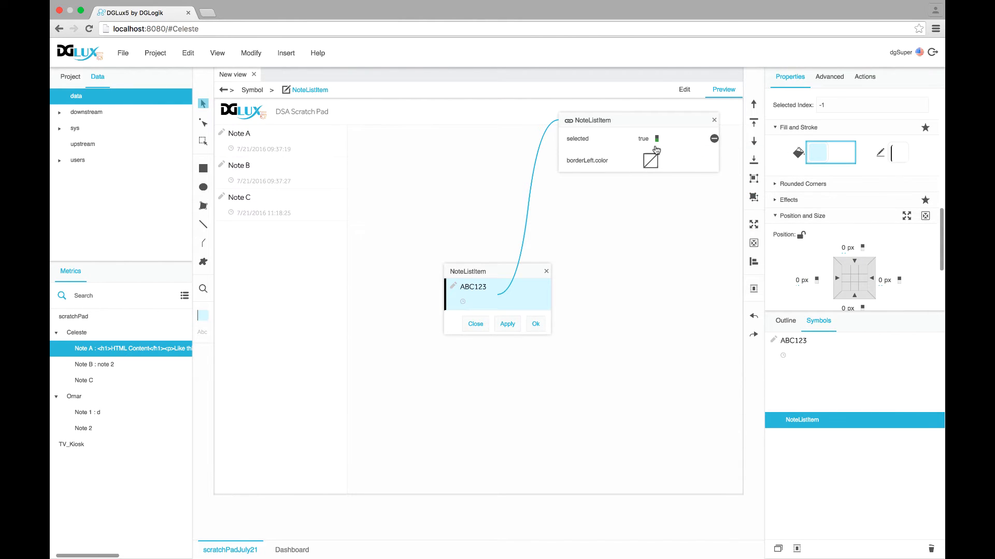
mouse_move(706, 140)
left_mouse_down()
mouse_move(645, 141)
mouse_move(646, 163)
left_mouse_up()
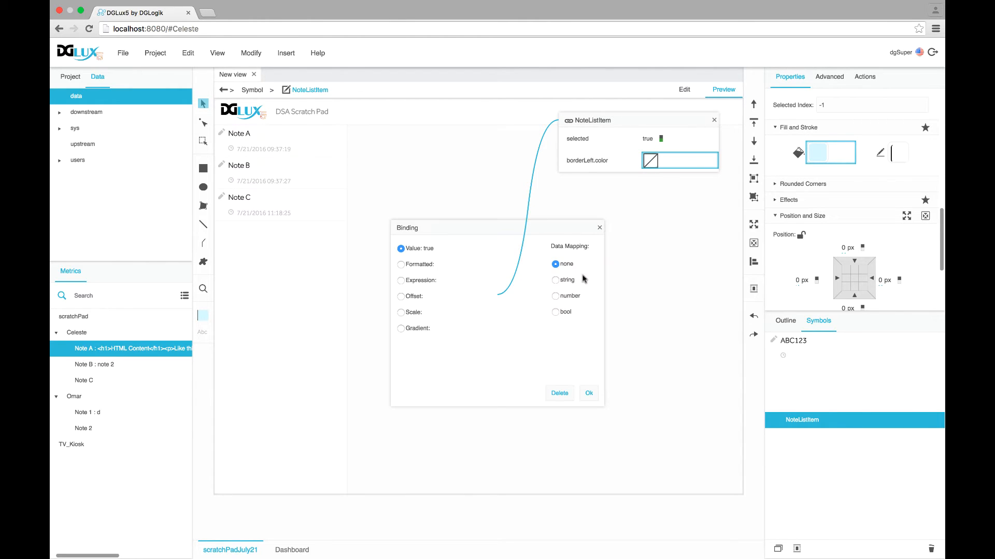
Map borderLeft.color as bool: blue when true, white by default, and confirm
left_click(555, 312)
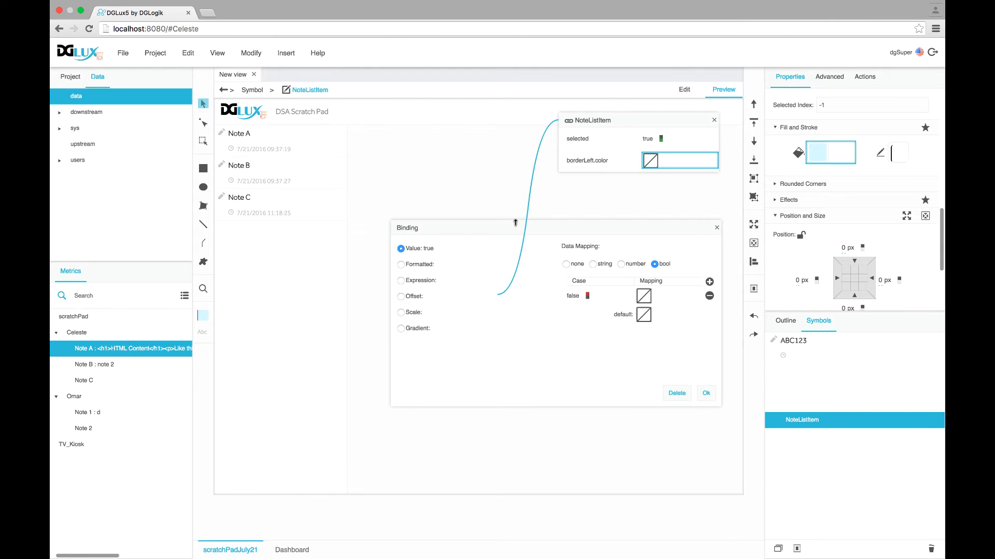
left_click_drag(546, 233, 712, 257)
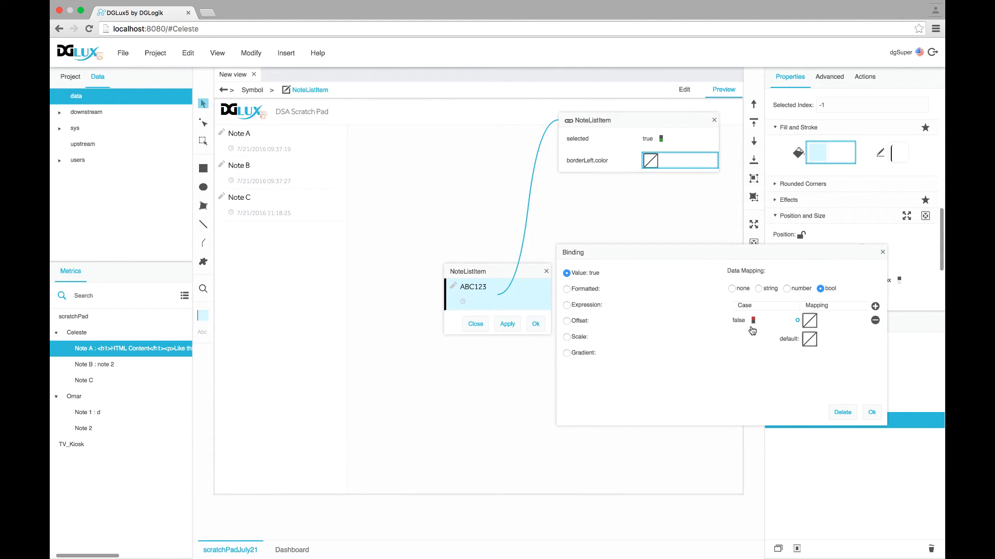
left_click(810, 322)
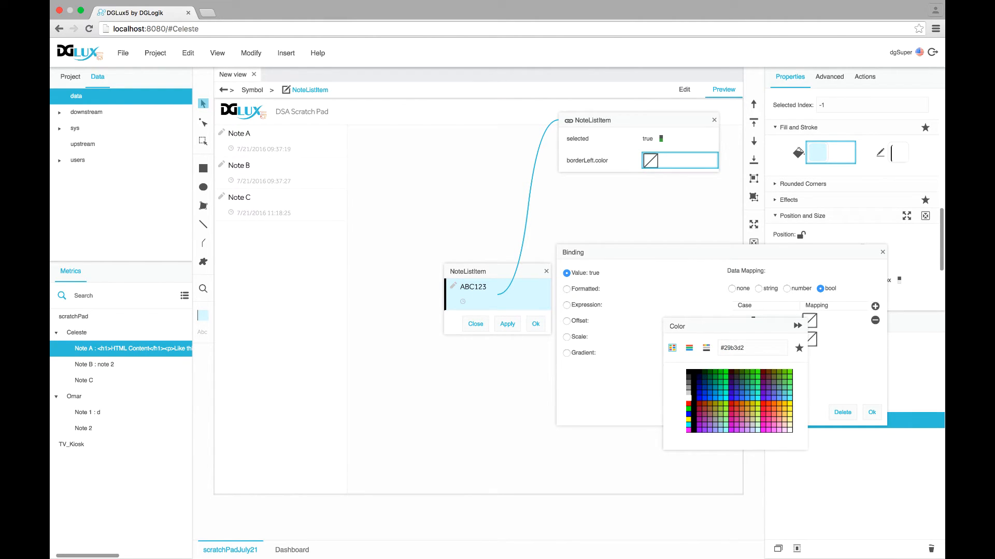
left_click(809, 339)
left_click(809, 340)
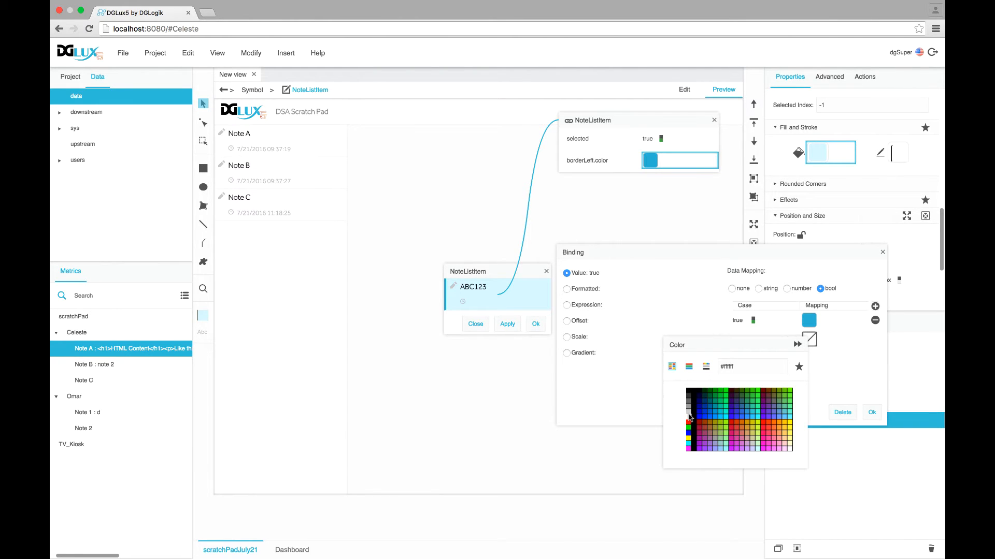
left_click(691, 418)
left_click(798, 345)
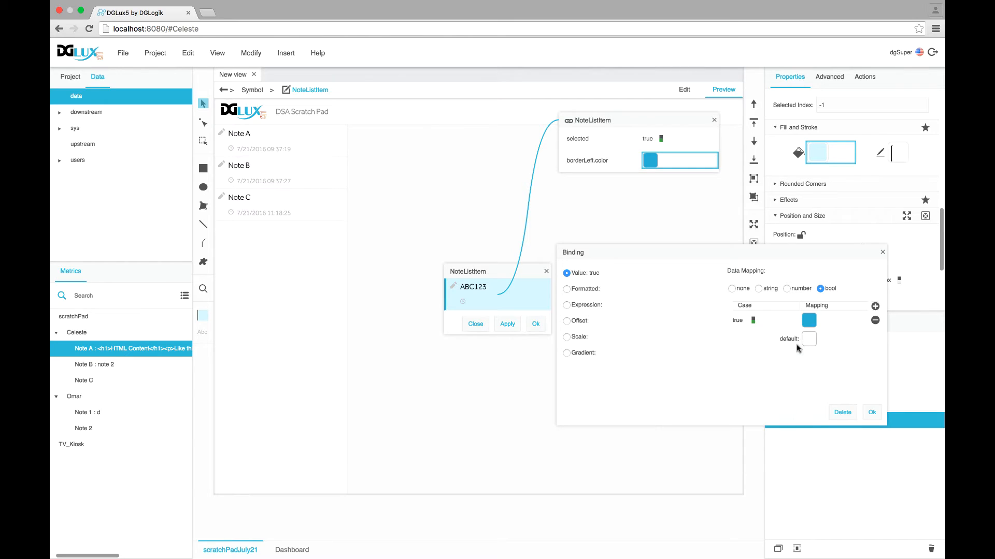
left_click(871, 412)
left_click(660, 140)
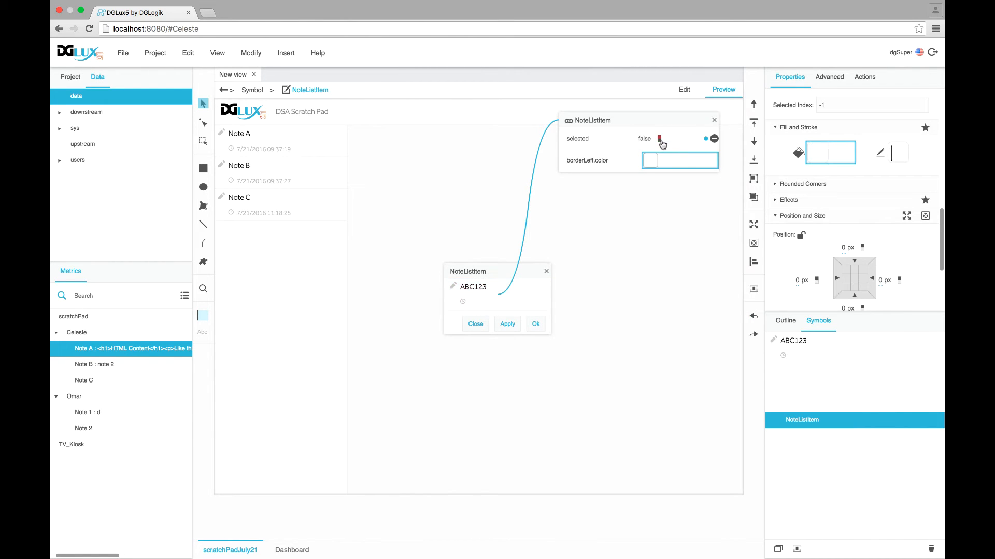
Test toggling selected, apply and close the symbol editor, then pick Note C in preview
left_click(659, 140)
left_click(659, 140)
left_click(659, 139)
left_click(659, 140)
left_click(659, 140)
left_click(507, 324)
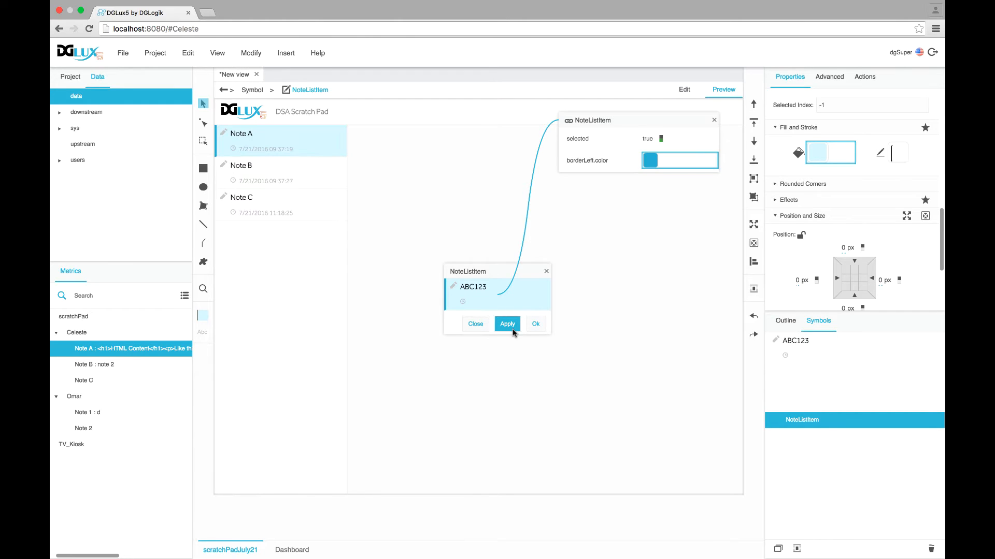
left_click(536, 324)
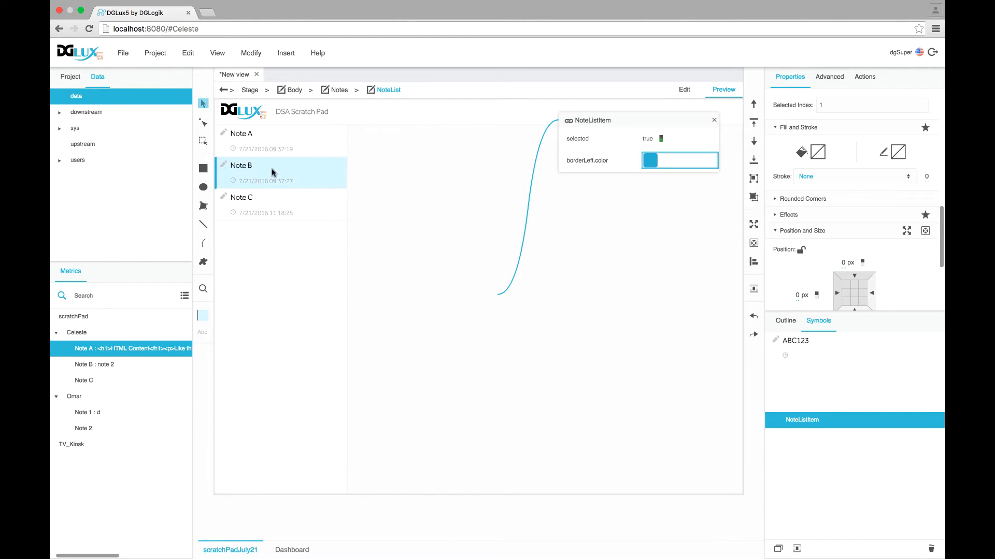
left_click(279, 216)
left_click(787, 322)
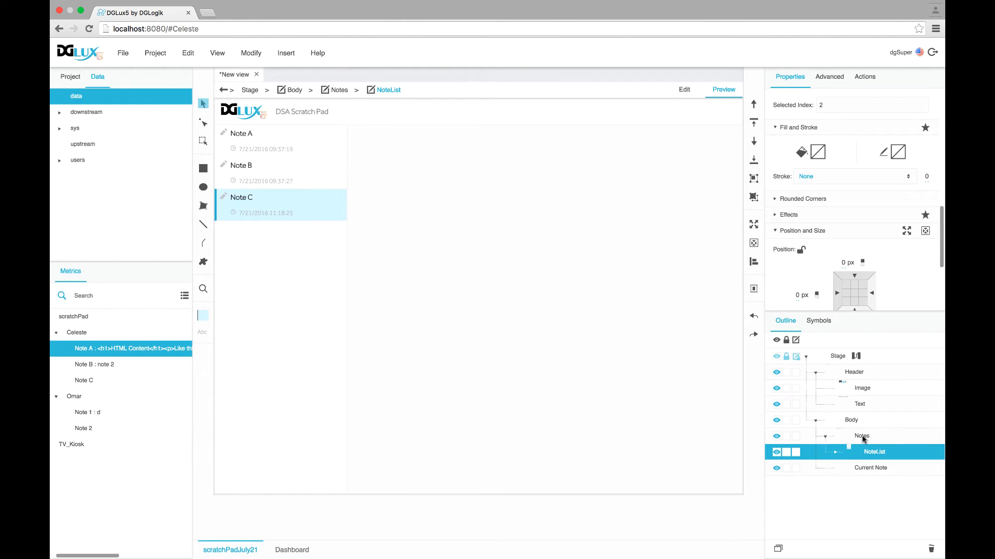
Add a Text element to Notes, bring it above the list, and name it Title
left_click(862, 437)
right_click(862, 436)
mouse_move(739, 312)
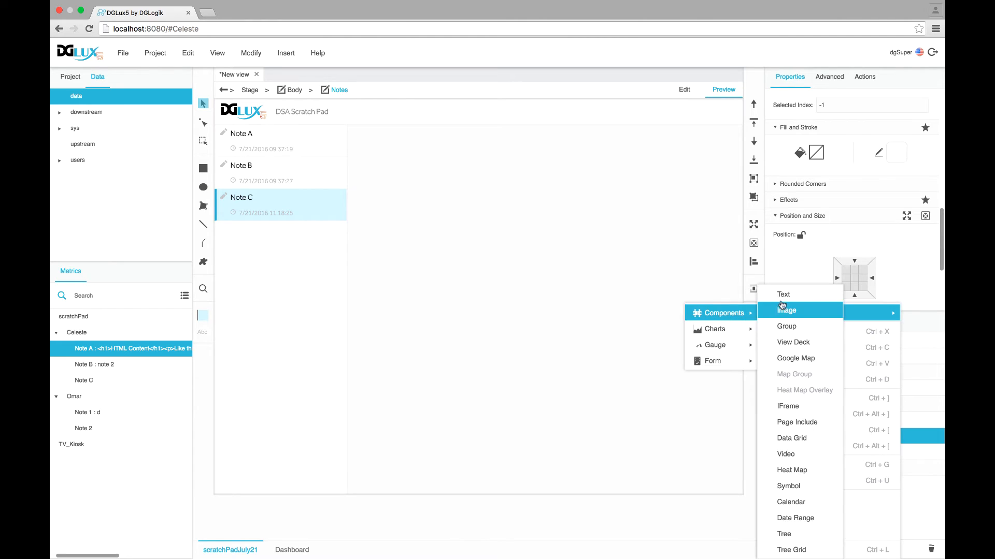
left_click(844, 313)
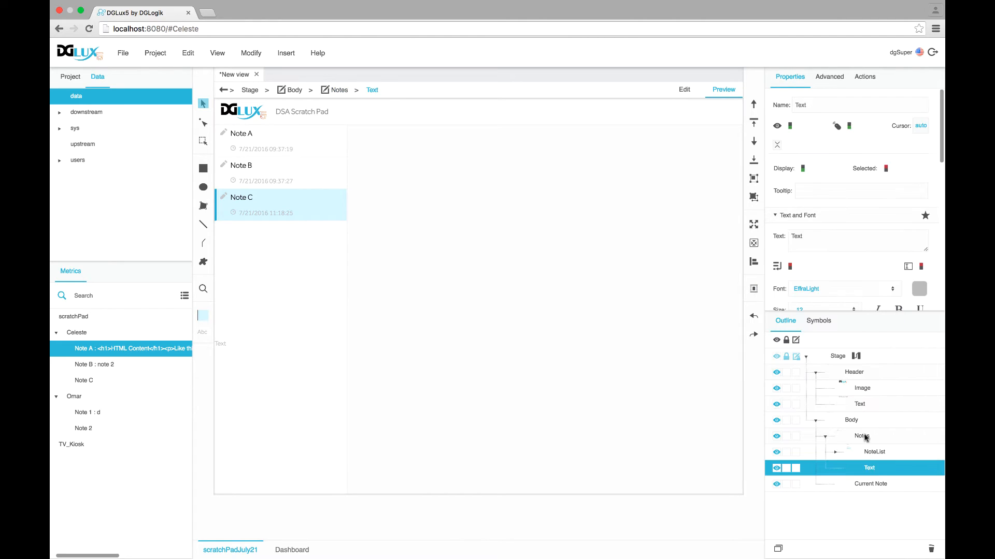
left_click(753, 107)
double_click(873, 453)
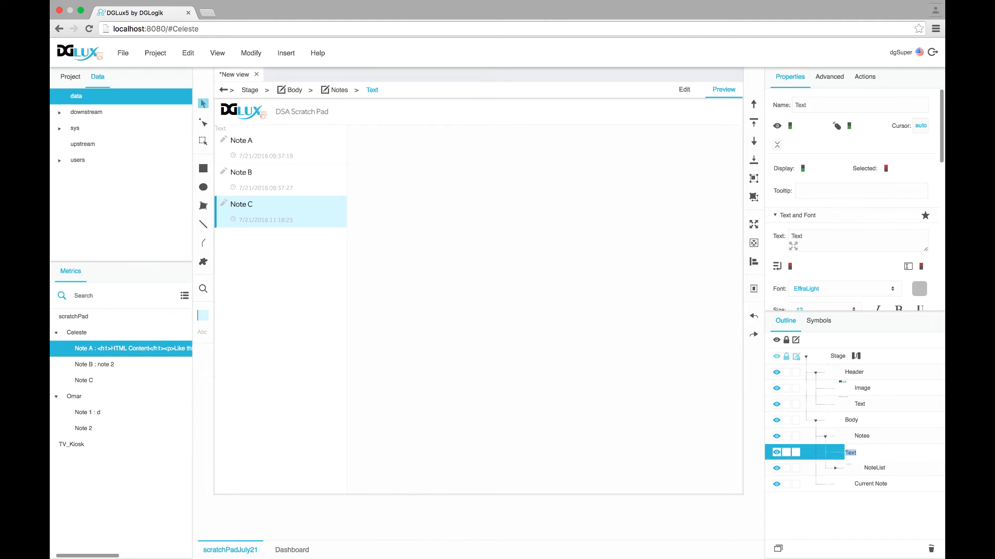
key("Return")
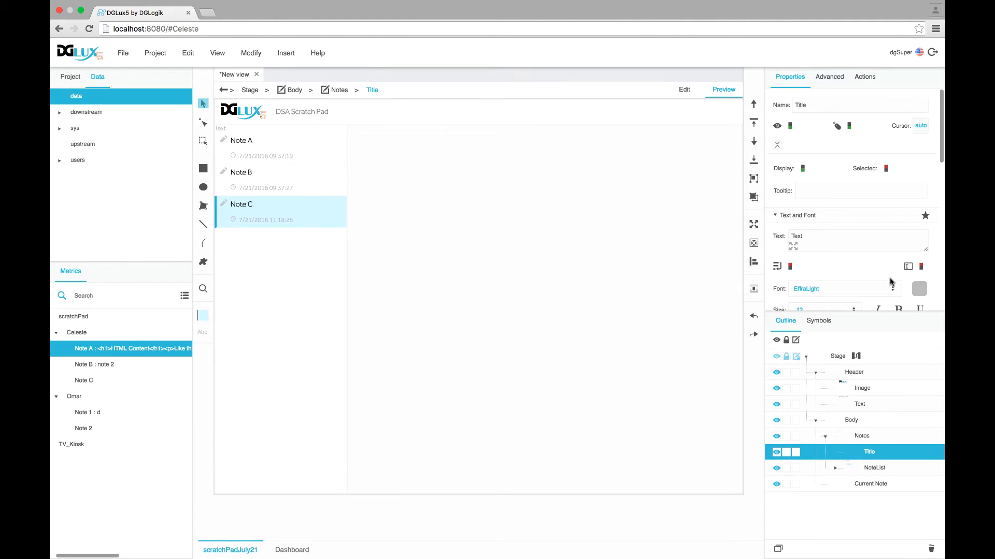
Centre the Title text horizontally and make its font colour black #000000
scroll(888, 270, "down", 1)
scroll(888, 270, "down", 4)
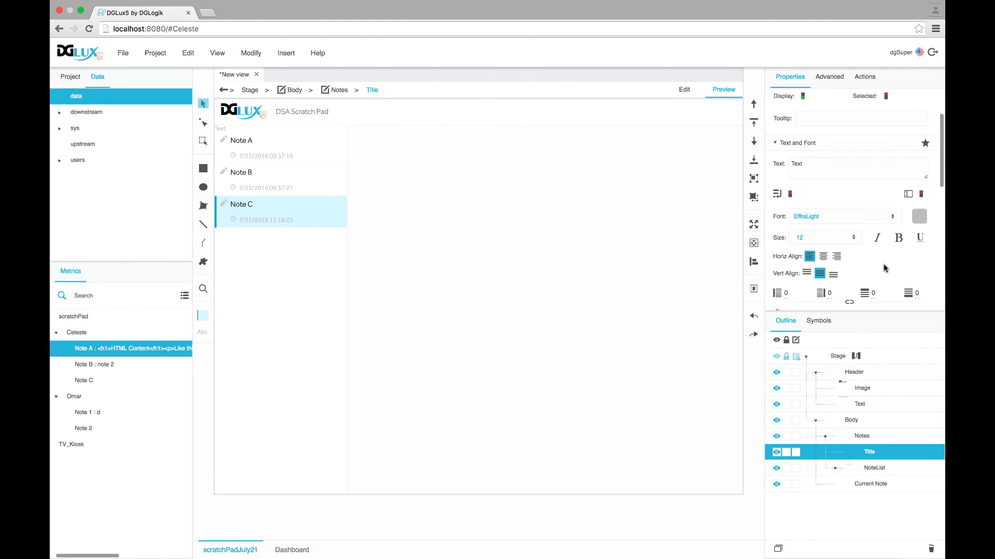
left_click(823, 243)
left_click(918, 201)
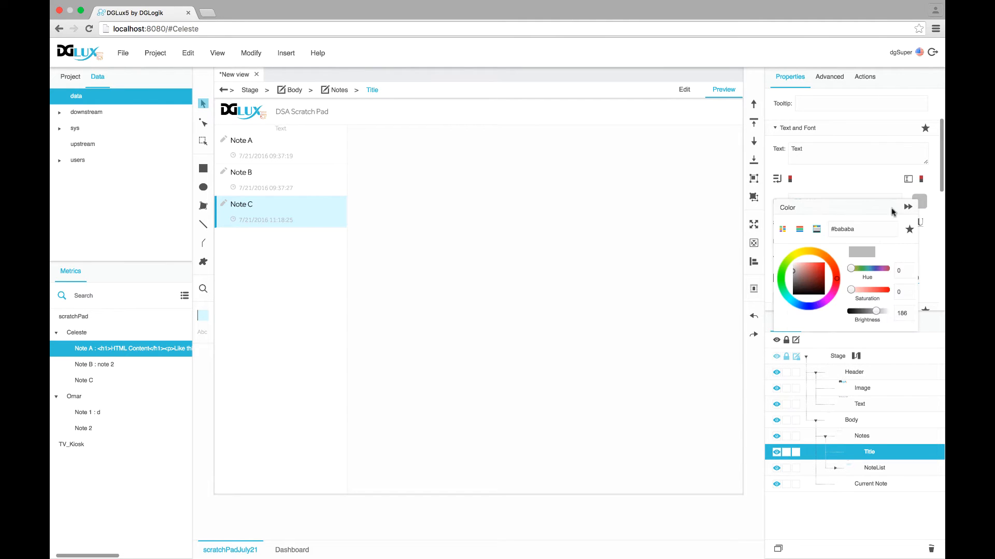
left_click(782, 229)
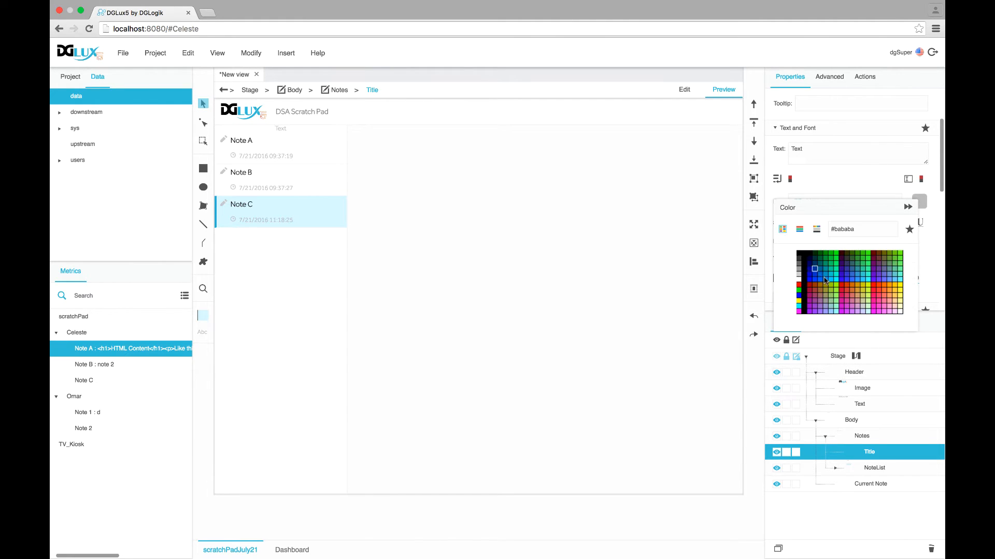
left_click(799, 257)
left_click(907, 206)
Set the Title to size 22, Effra font, with 10 px padding
left_click(810, 226)
type("22")
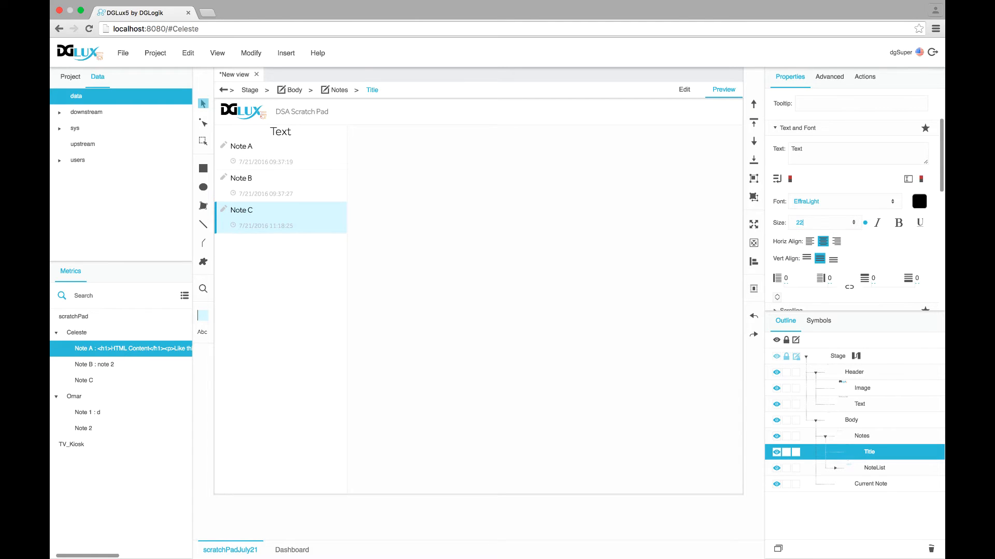
left_click(892, 205)
left_click(807, 185)
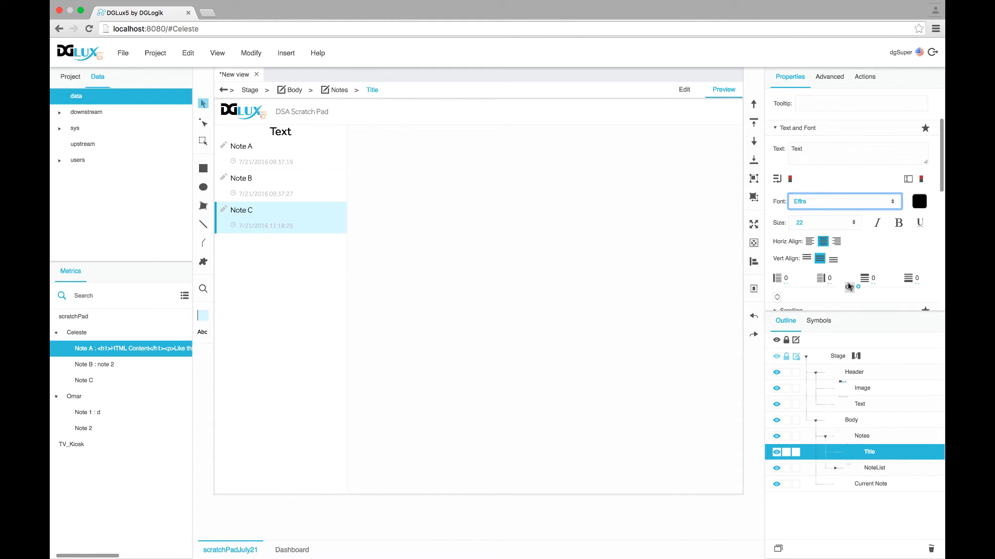
left_click(831, 279)
type("10")
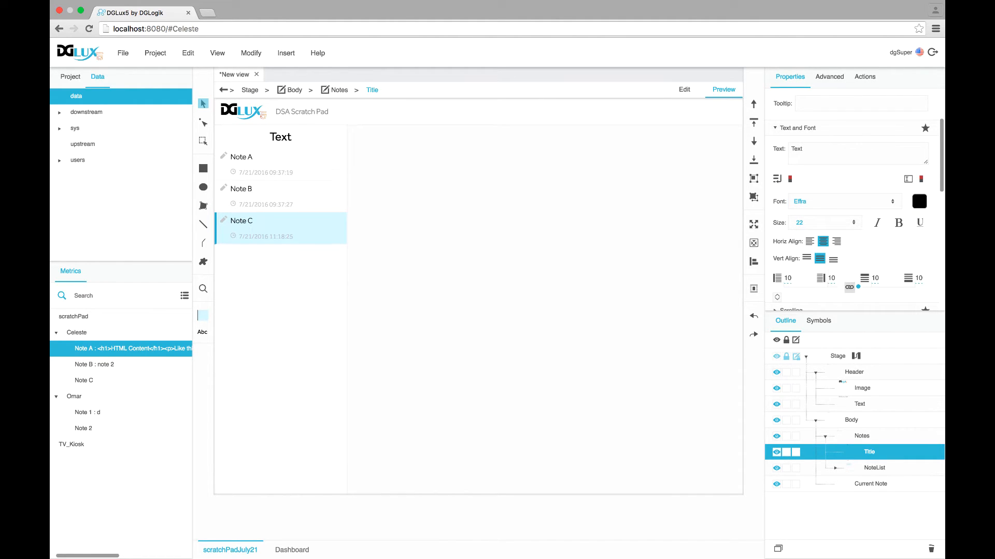
In Title's dataflow, add a Concatenate block with input 1 set to "'s Notes"
right_click(871, 454)
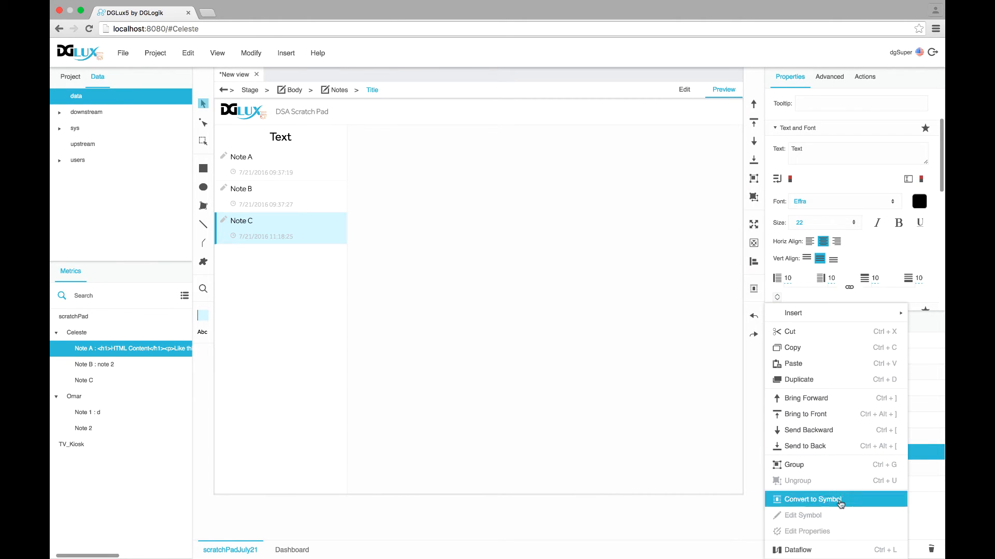
left_click(825, 552)
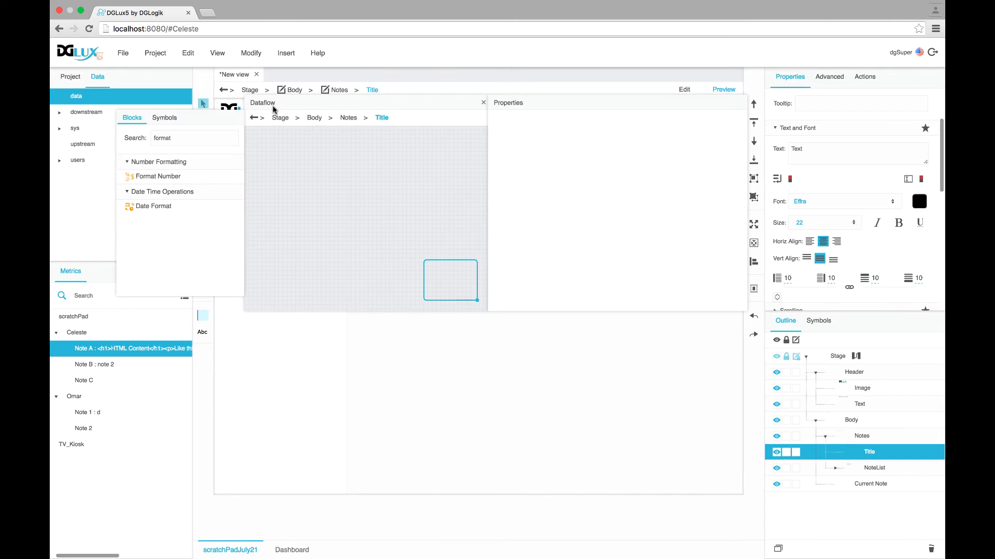
left_click_drag(270, 103, 314, 212)
double_click(213, 246)
type("cond")
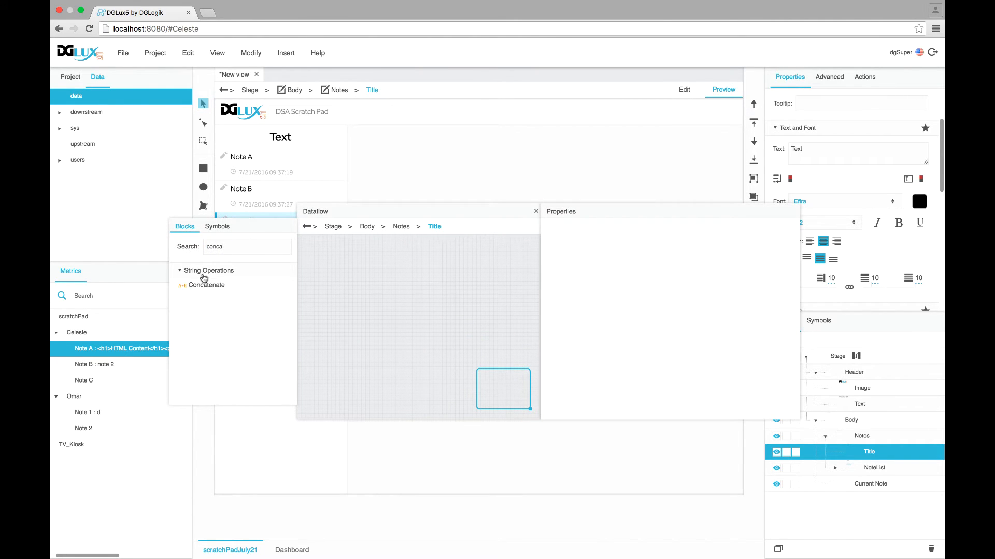
left_click_drag(208, 290, 358, 274)
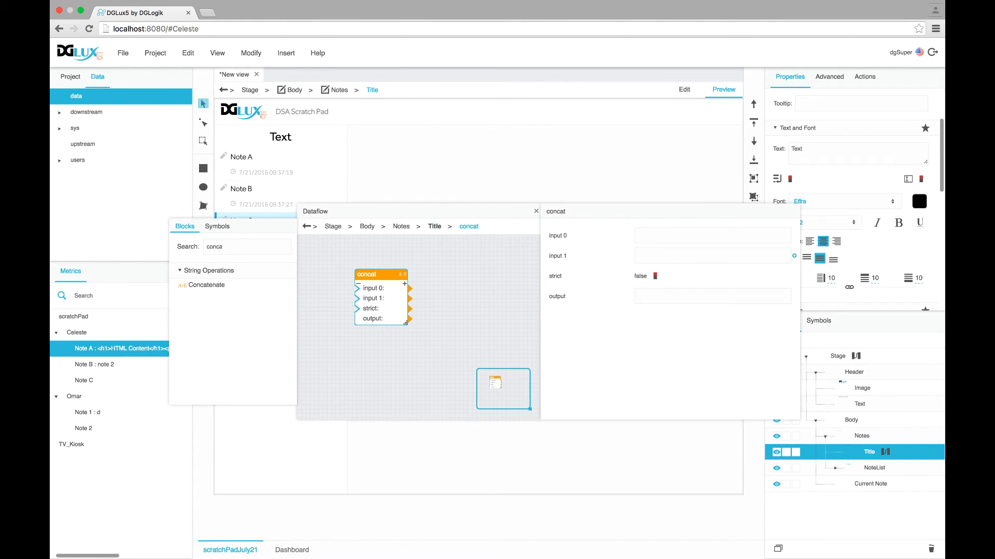
type("'s Notes")
Wire the Stage's webDocument.hash into the concat block's input 0
left_click_drag(599, 209, 570, 208)
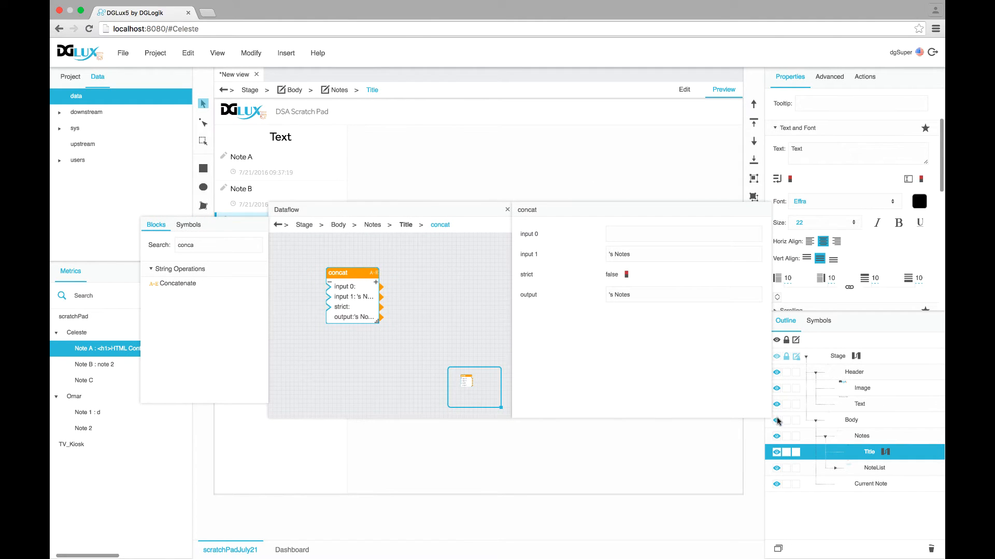
left_click_drag(769, 416, 724, 417)
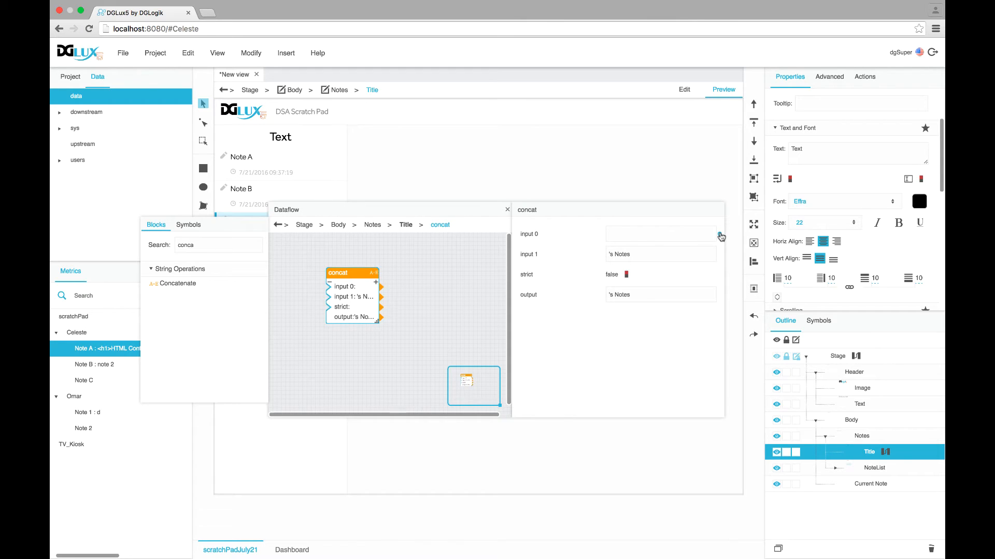
left_click_drag(720, 236, 282, 137)
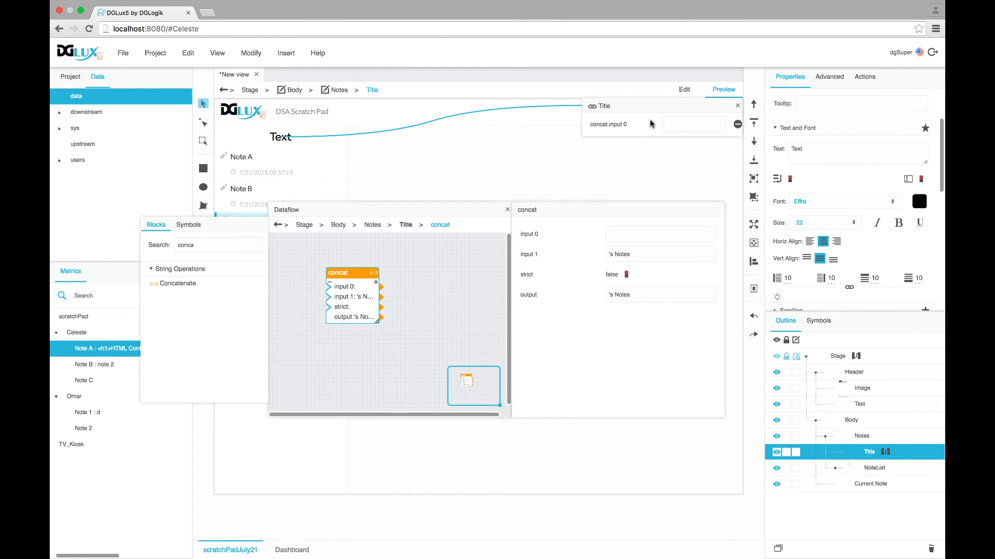
left_click(834, 358)
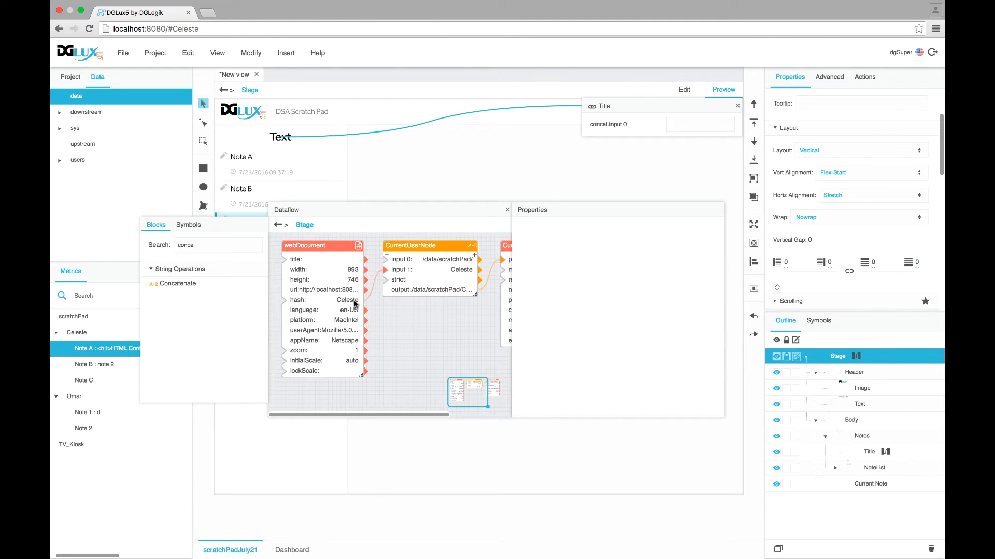
left_click_drag(364, 300, 688, 128)
Bind the concat output to the Title's Text property and close the dataflow editor
left_click(869, 454)
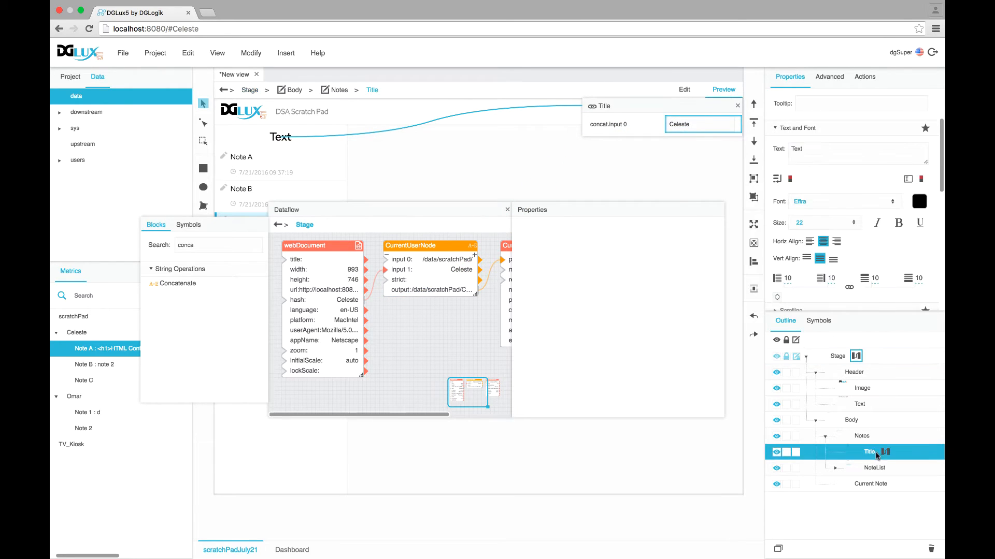
left_click(887, 453)
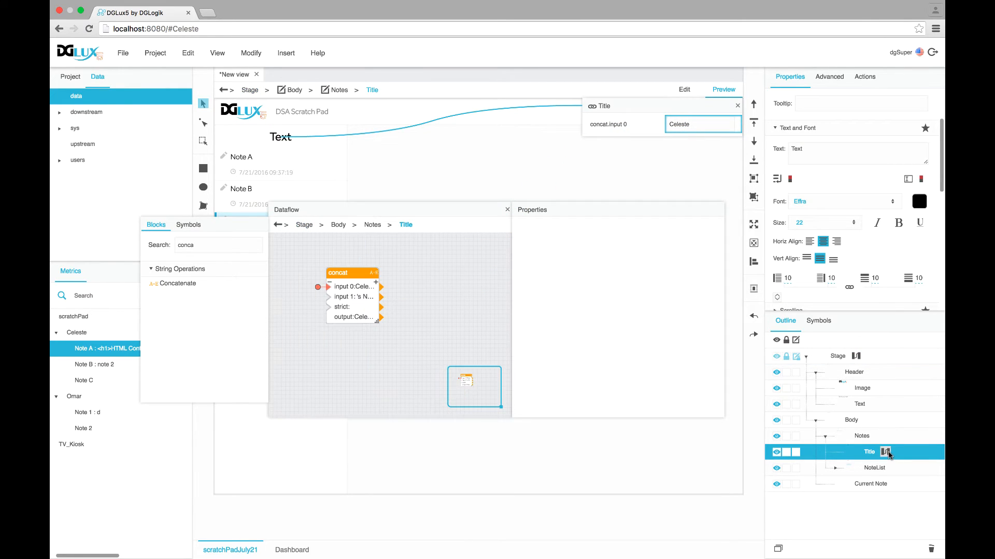
left_click(340, 283)
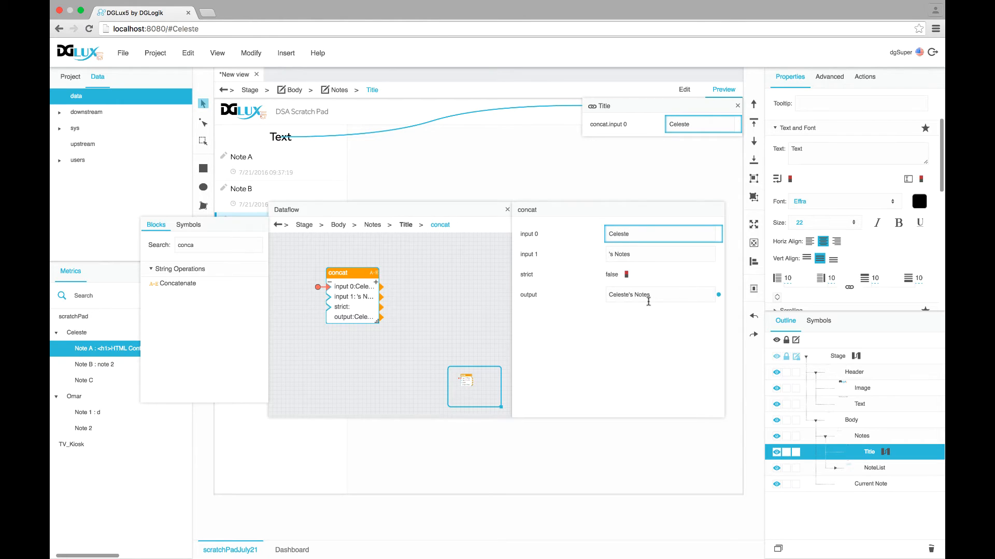
left_click_drag(719, 296, 827, 155)
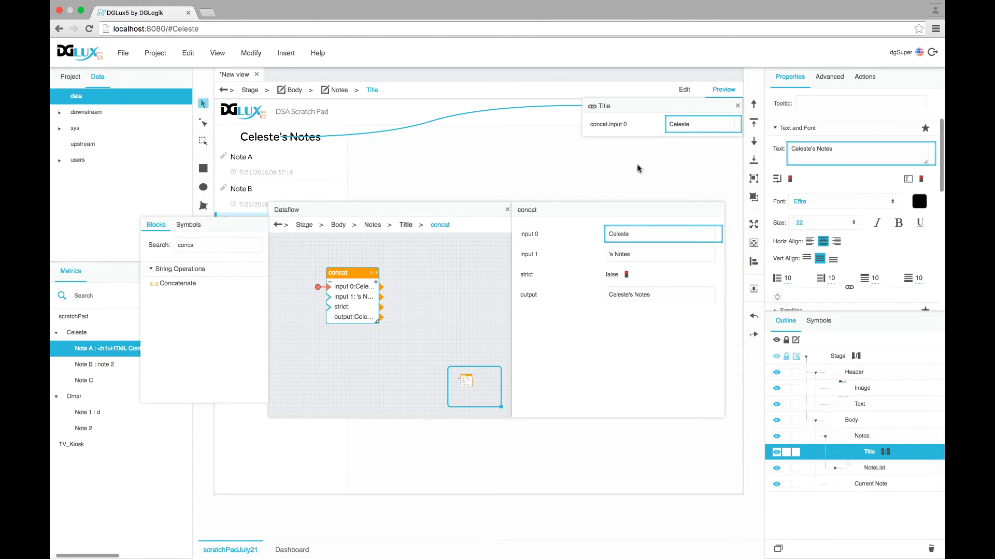
left_click(507, 209)
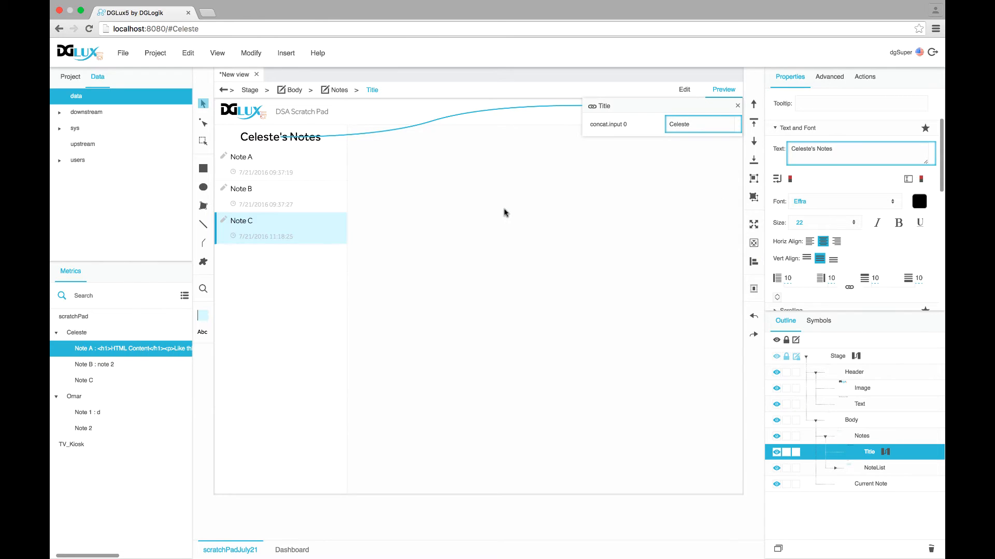
Give the Title a solid 1 px #f5f5f5 border on its bottom side only
left_click(738, 105)
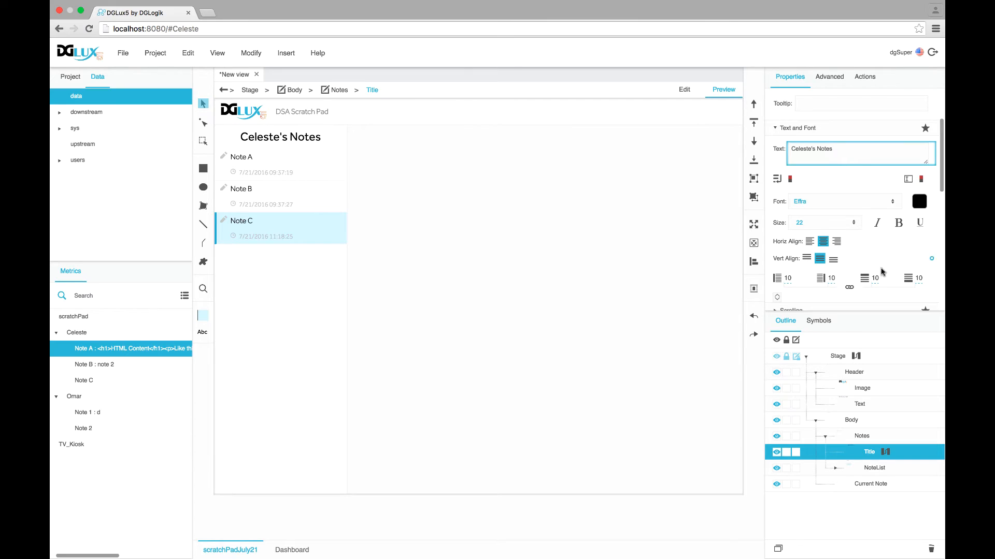
scroll(880, 272, "down", 5)
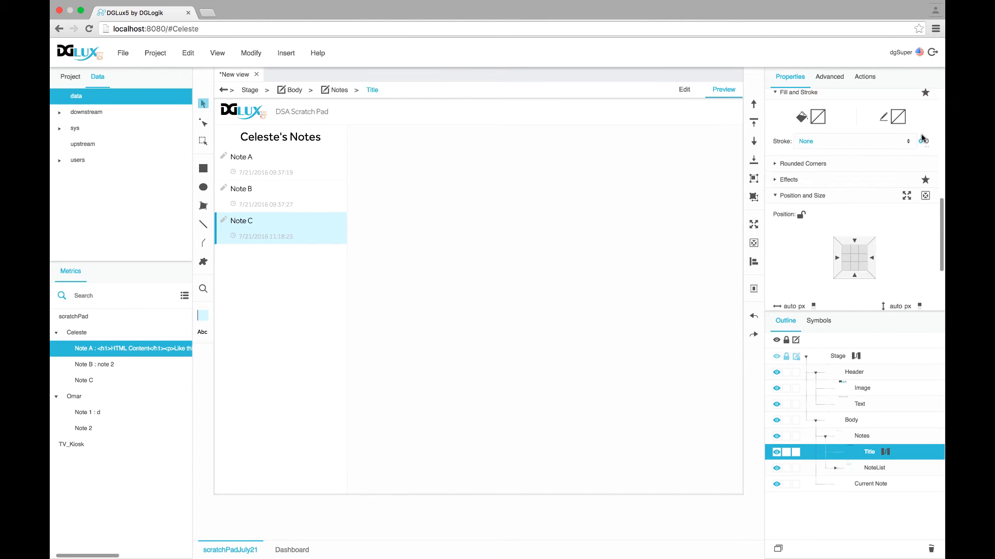
left_click(894, 119)
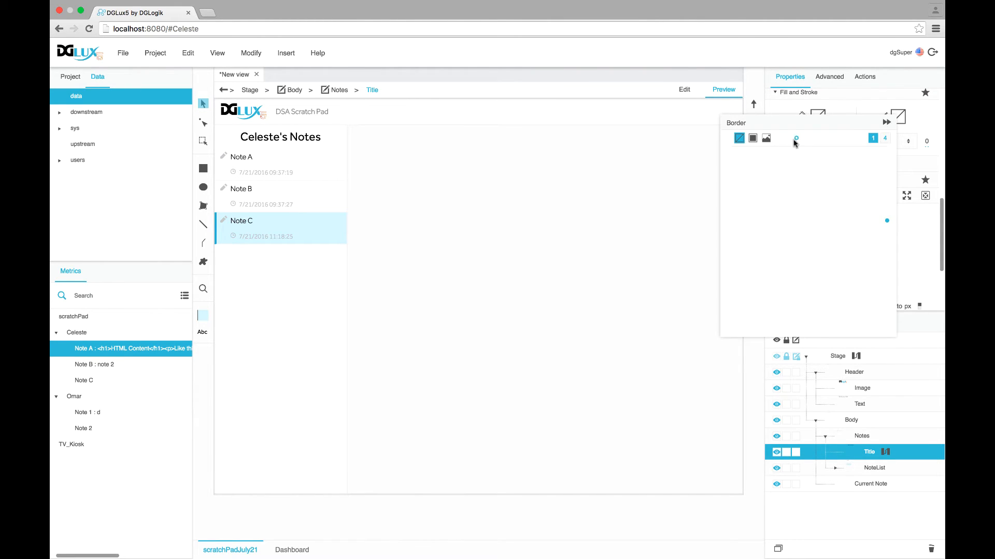
left_click(753, 138)
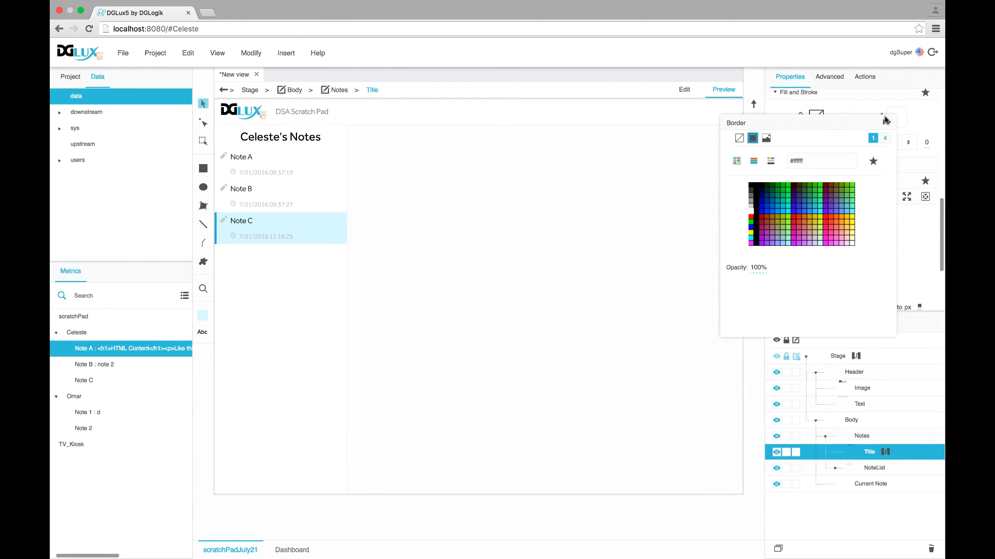
left_click(885, 138)
left_click(787, 148)
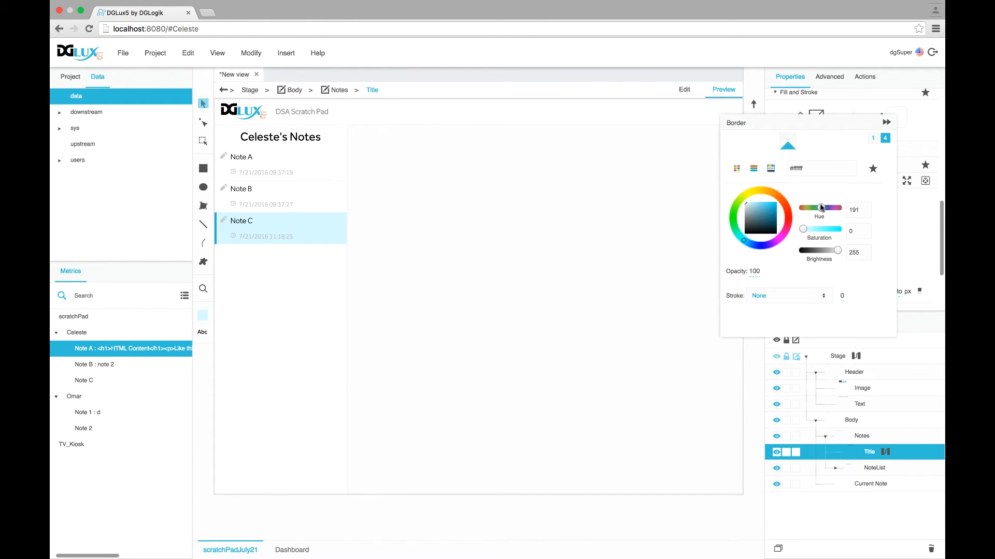
double_click(866, 255)
left_click(866, 254)
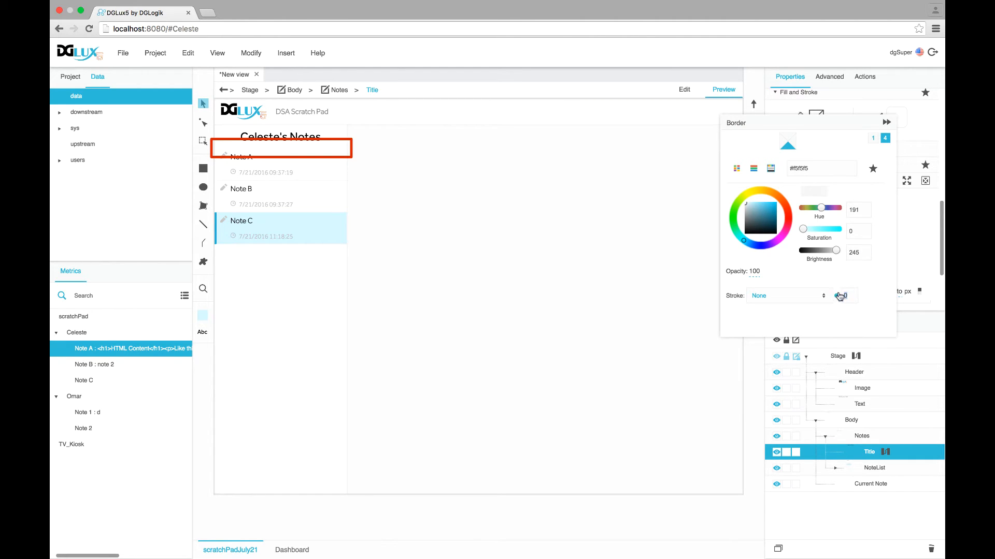
left_click(816, 297)
left_click(810, 329)
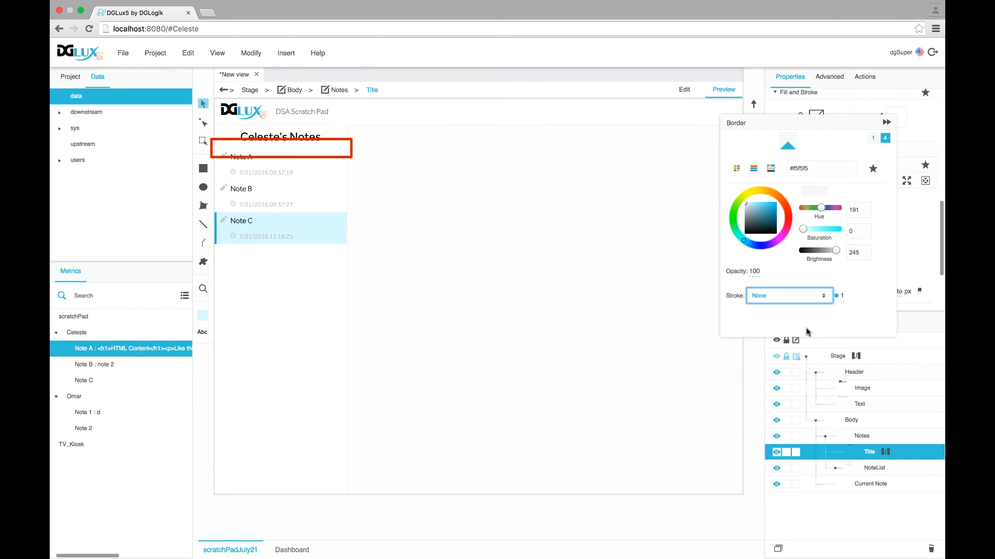
left_click(888, 123)
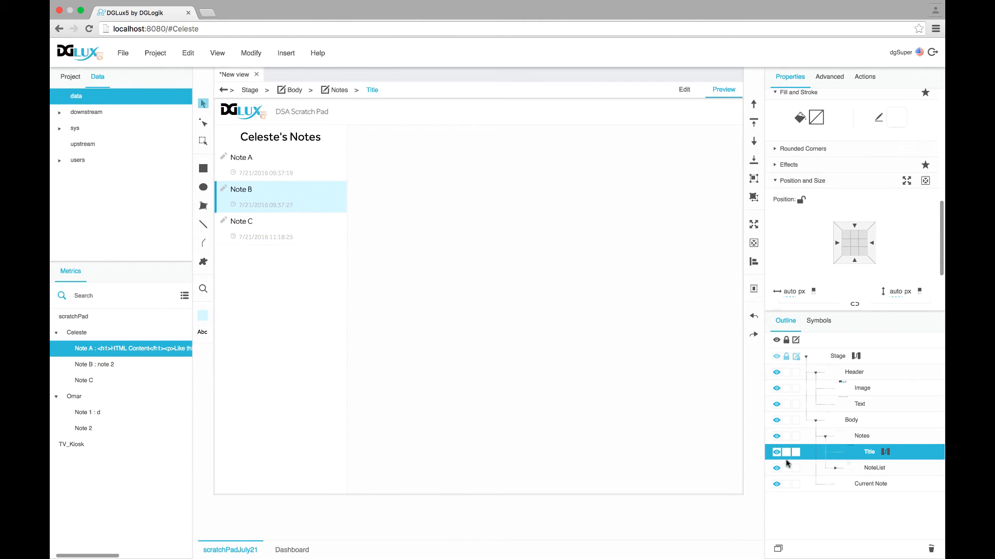
Insert a Text component into the Current Note container
left_click(860, 485)
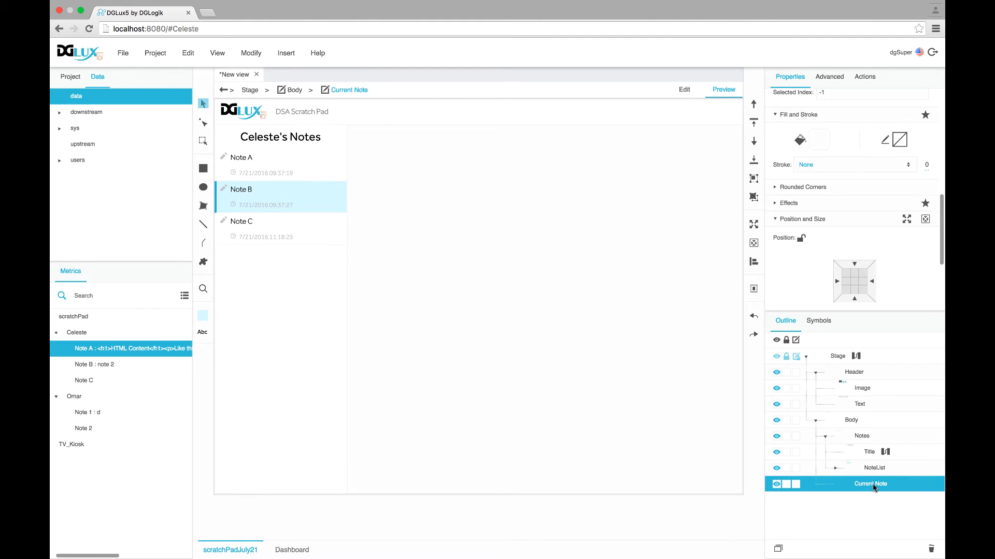
right_click(873, 487)
mouse_move(786, 314)
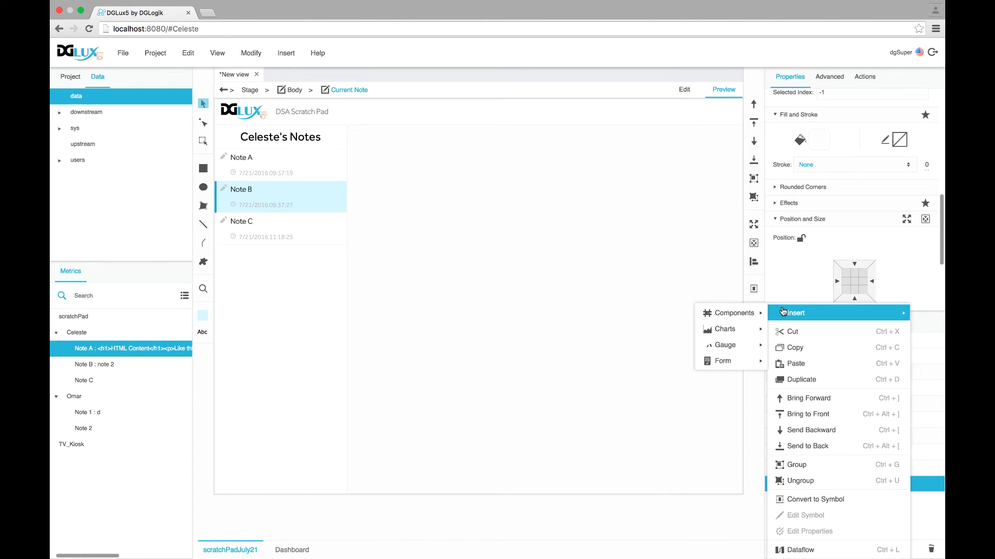
left_click(794, 295)
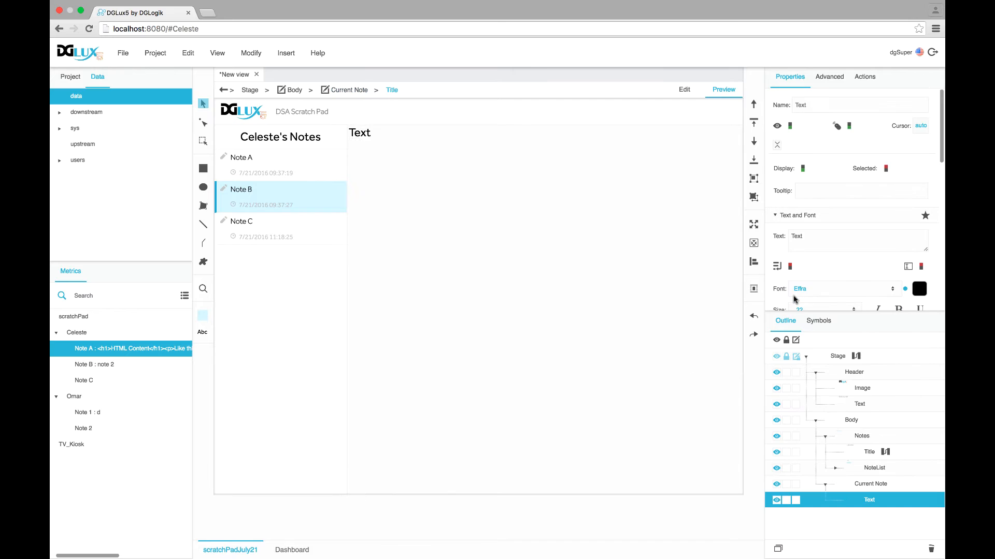
Set Current Note's Layout to Vertical so the Text stretches across the top
left_click(870, 483)
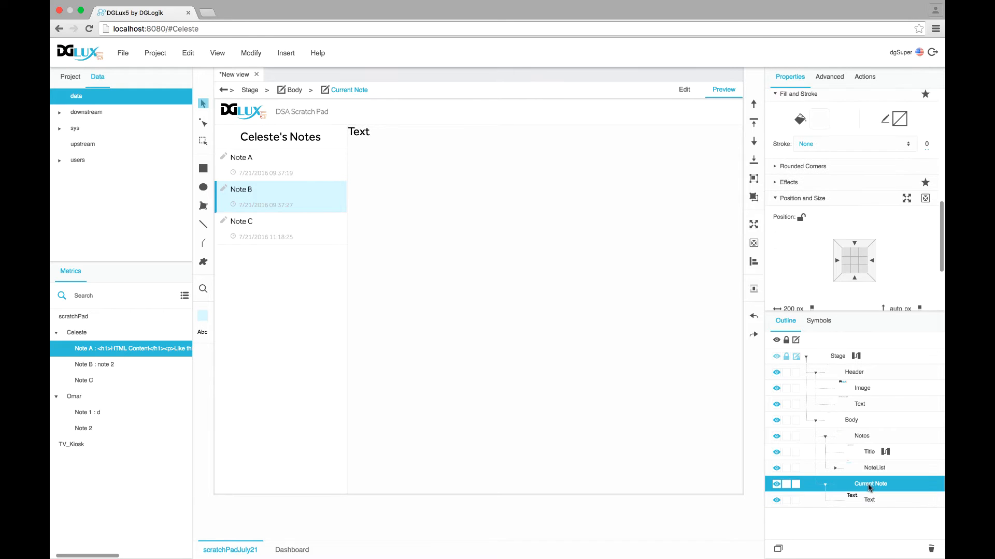
left_click(684, 89)
scroll(803, 230, "down", 1)
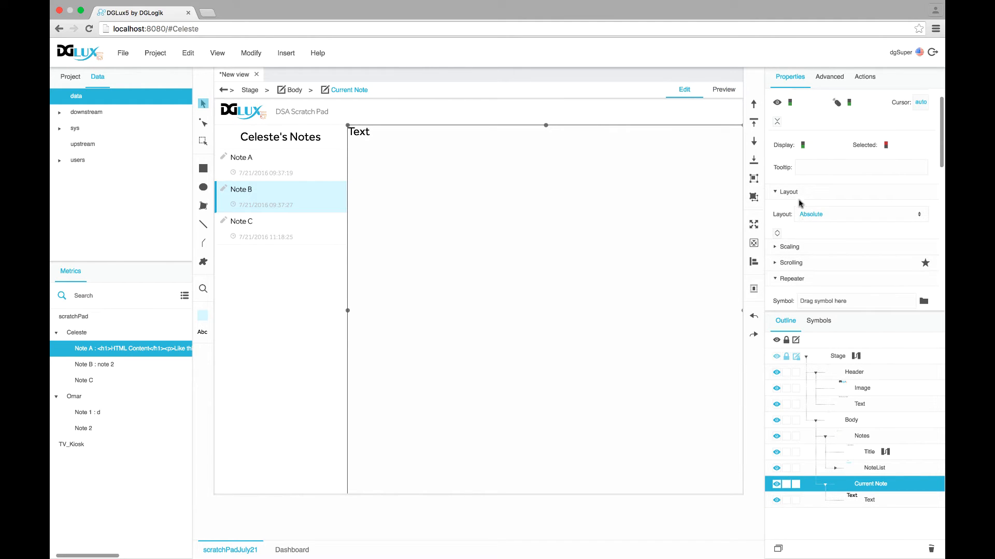
left_click(803, 221)
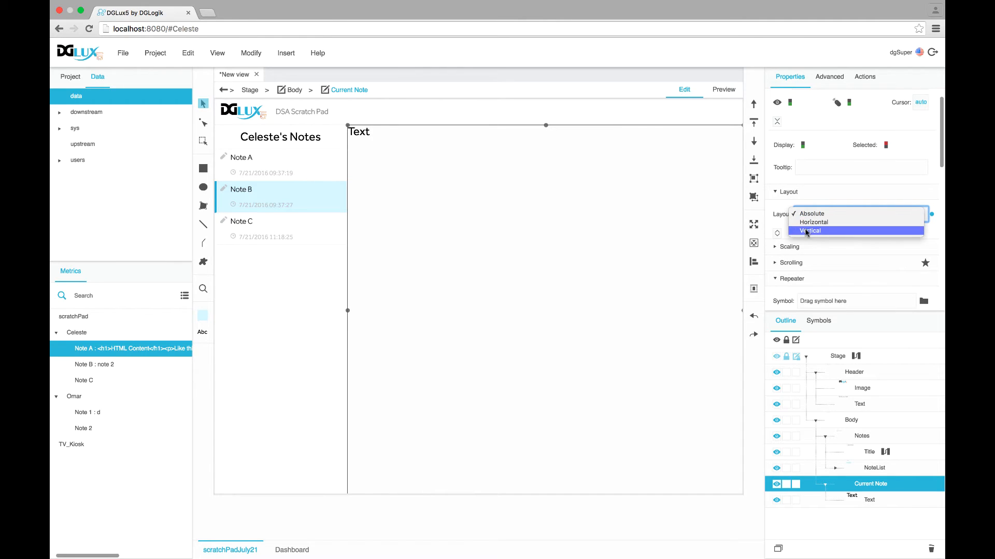
left_click(808, 231)
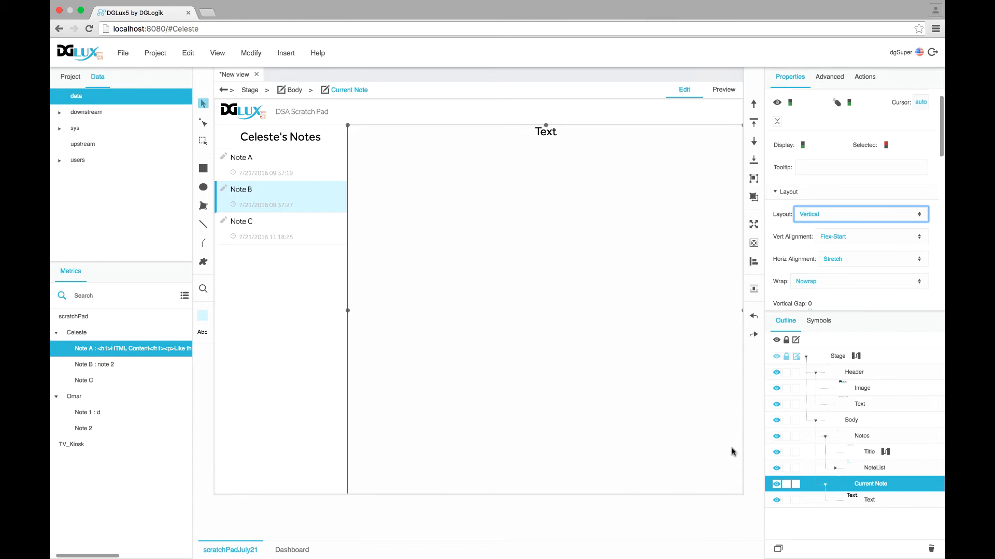
left_click(870, 500)
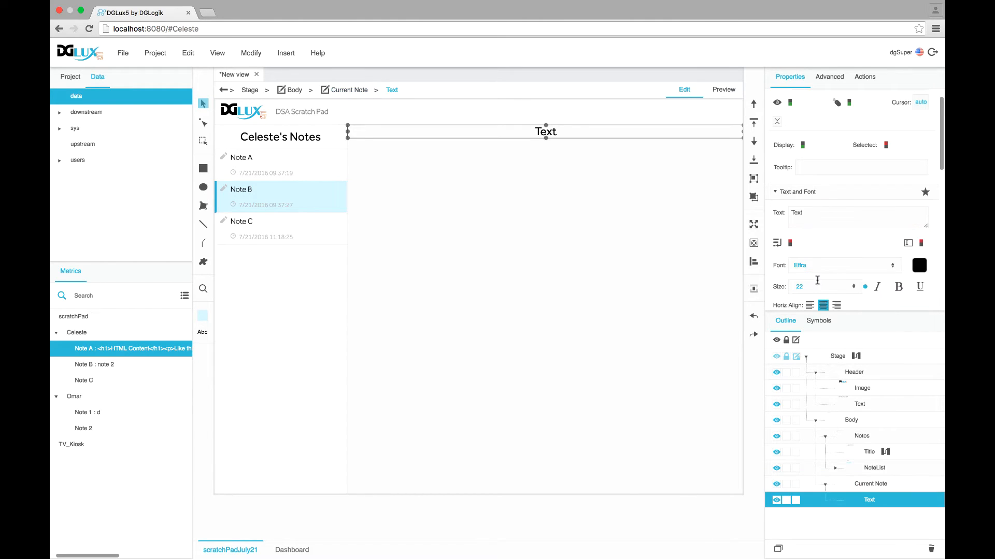
Style the Current Note text with colour #b6b6b6, padding 10 on all sides, and EffraLight font
scroll(881, 253, "down", 3)
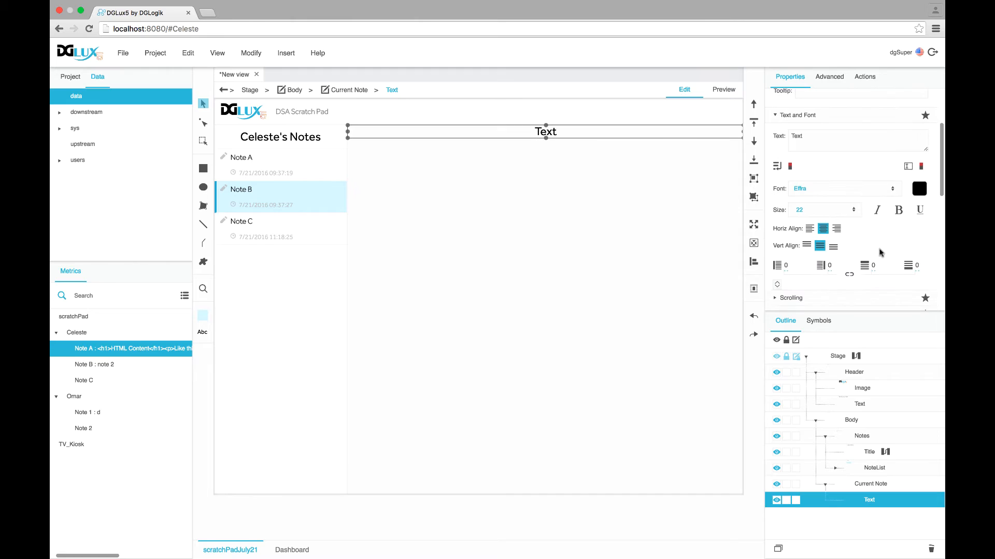
left_click(921, 190)
left_click(817, 218)
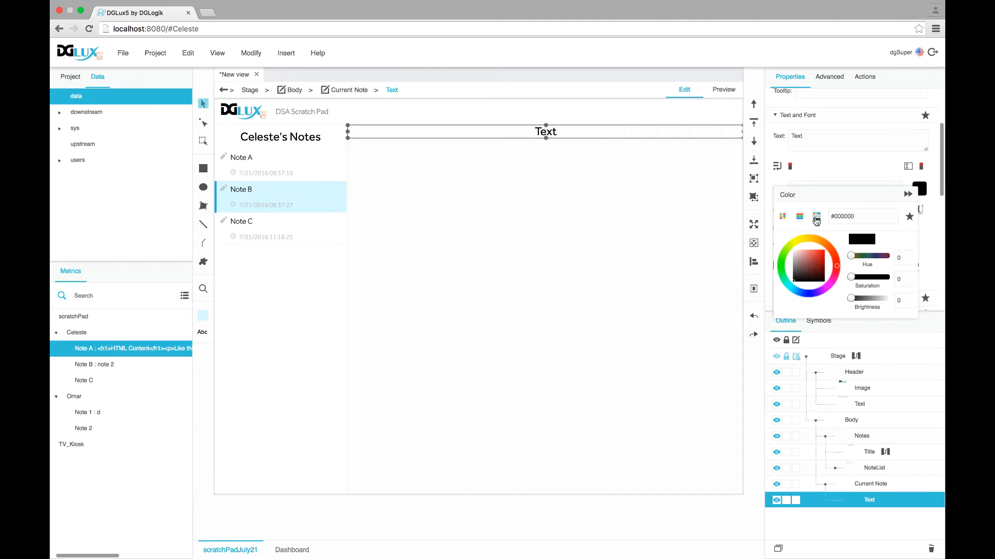
left_click_drag(850, 299, 875, 304)
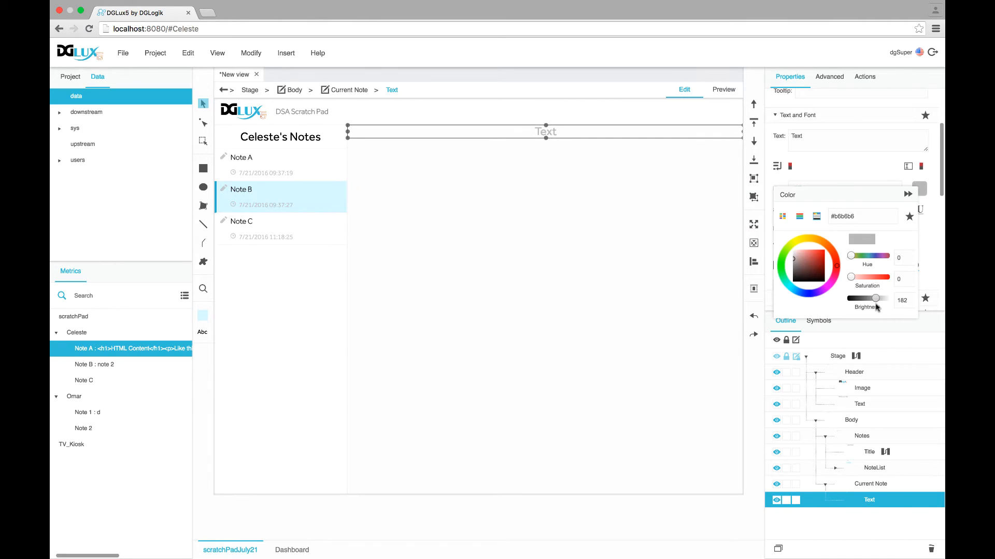
left_click(920, 211)
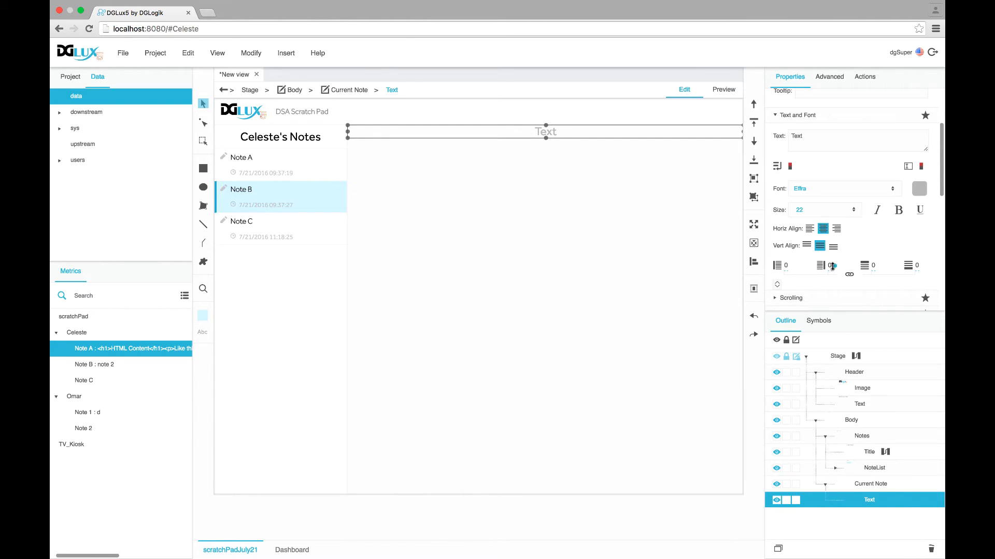
left_click(873, 266)
type("10")
key("Return")
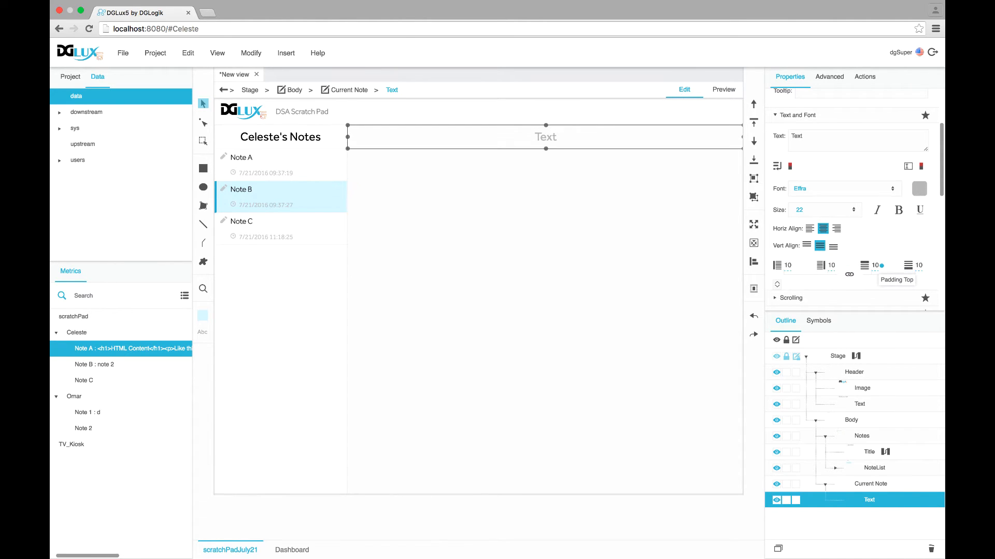
left_click(841, 190)
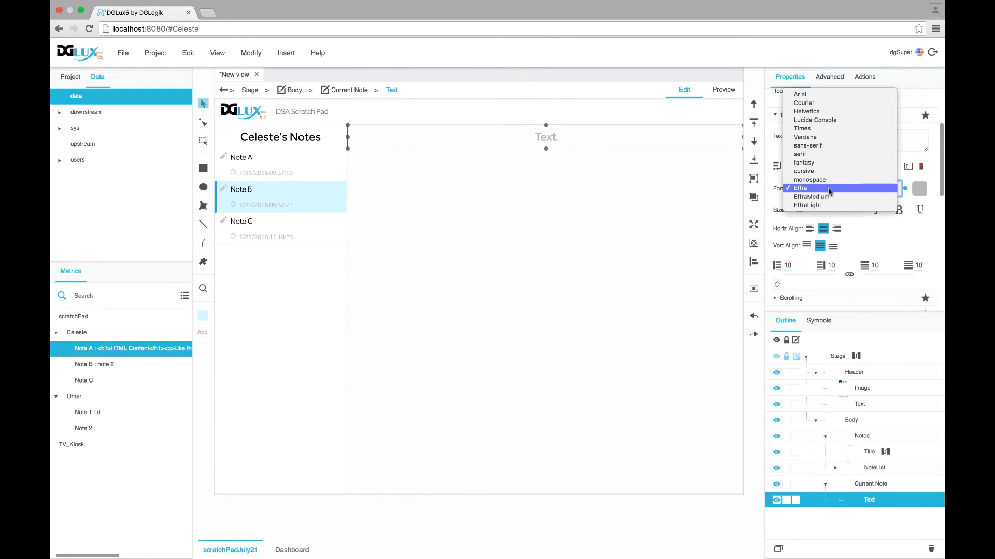
left_click(828, 205)
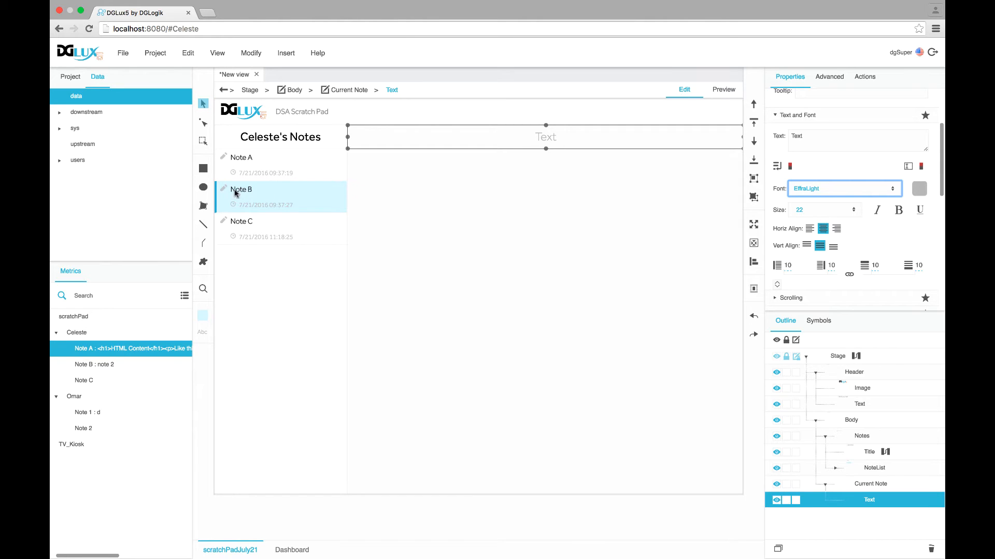
left_click(838, 358)
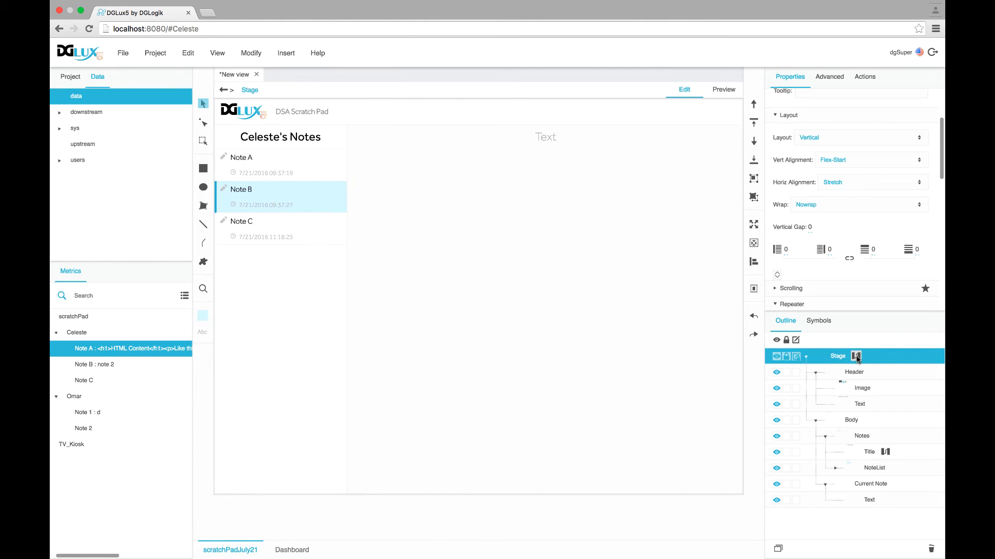
In the Stage dataflow, inspect the CurrentUsersNoteList block's children table
left_click(855, 357)
left_click_drag(419, 211, 362, 190)
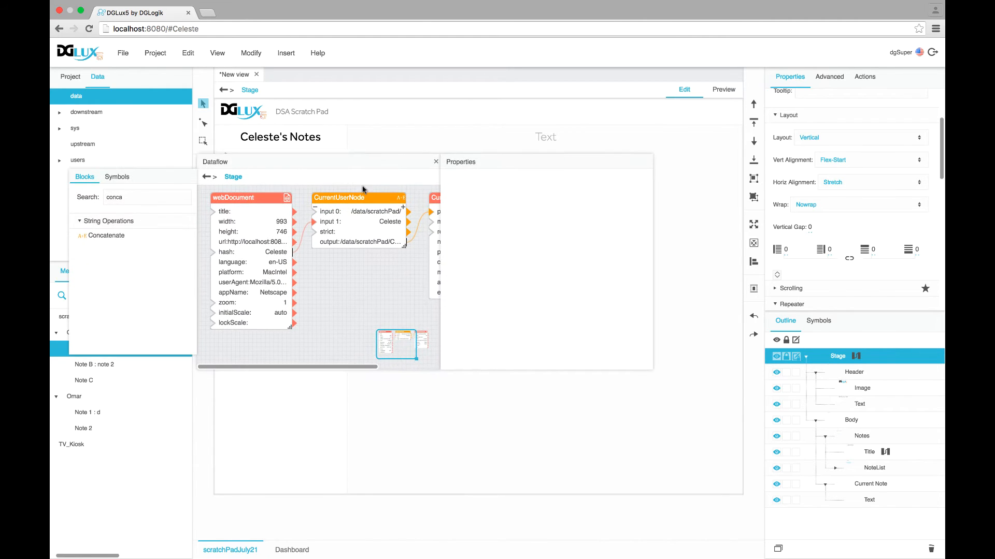
left_click_drag(439, 369, 631, 380)
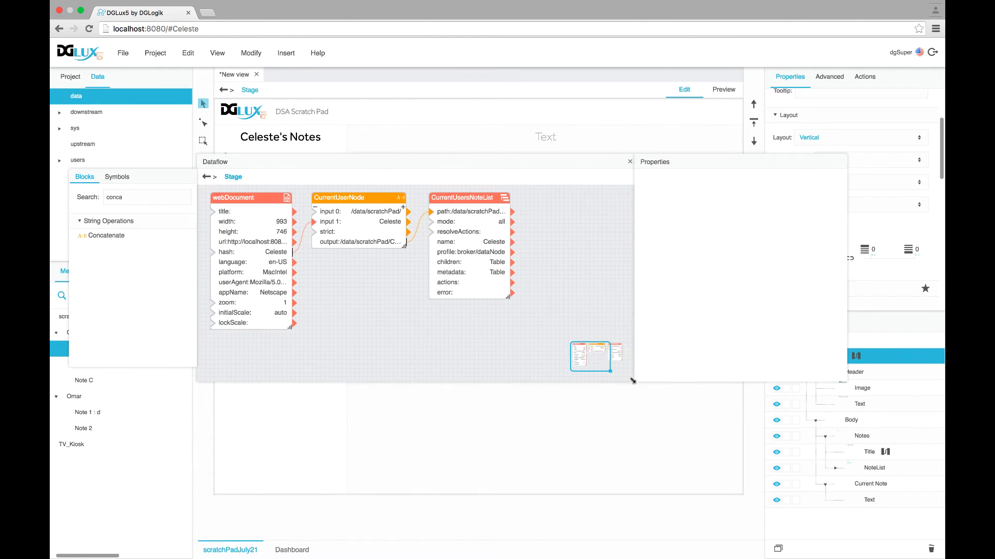
left_click(473, 244)
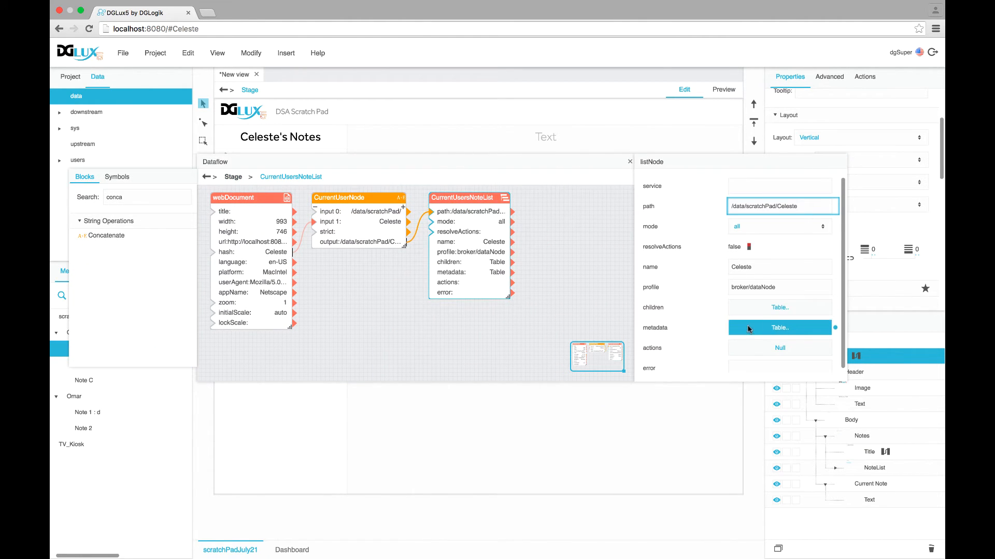
left_click(746, 309)
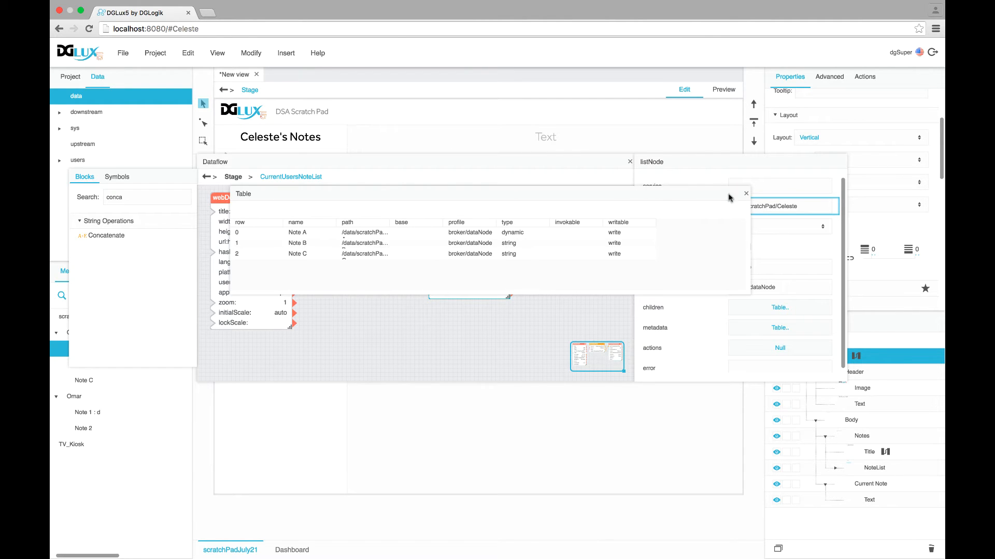
left_click(745, 194)
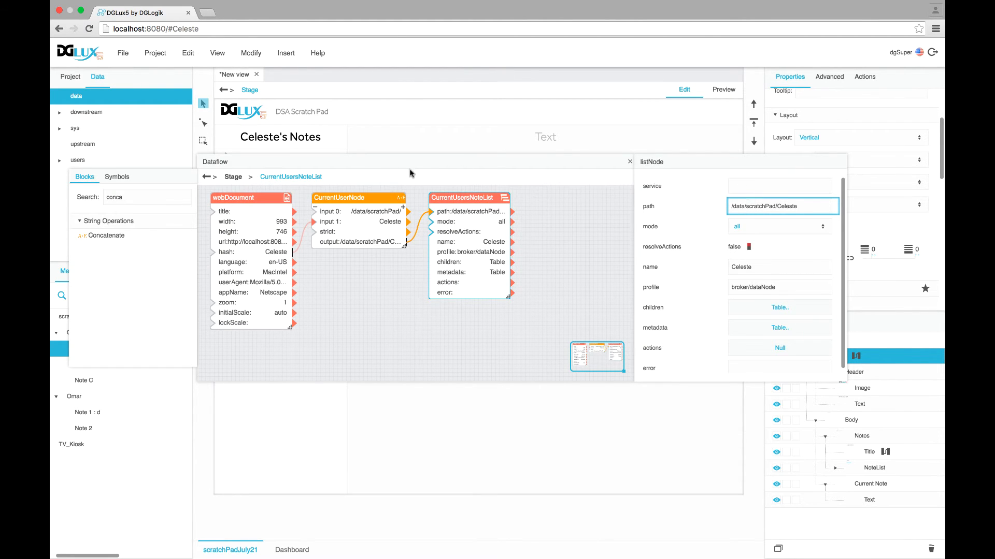
left_click_drag(410, 163, 433, 225)
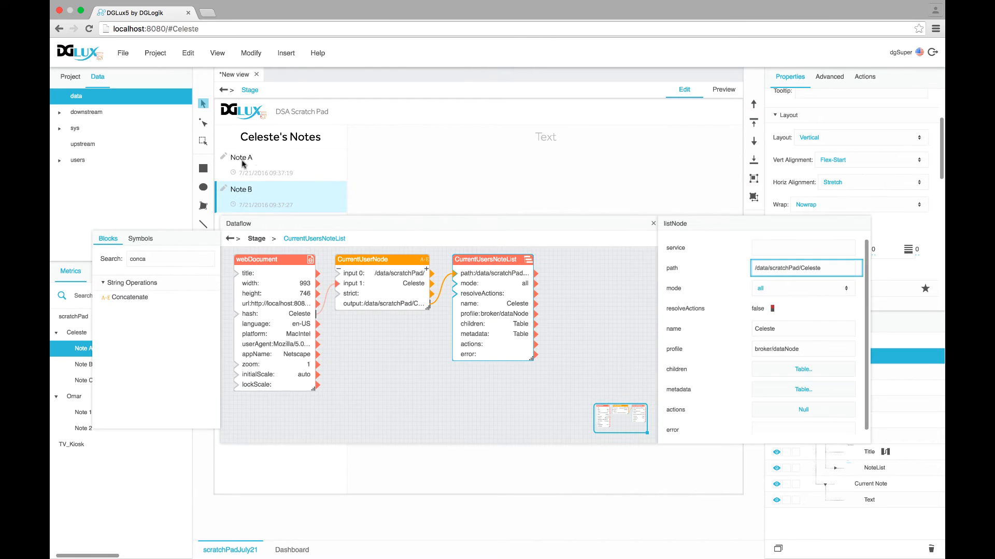
Add a tableSelectRows block fed by the note list's children table
double_click(132, 259)
type("selec")
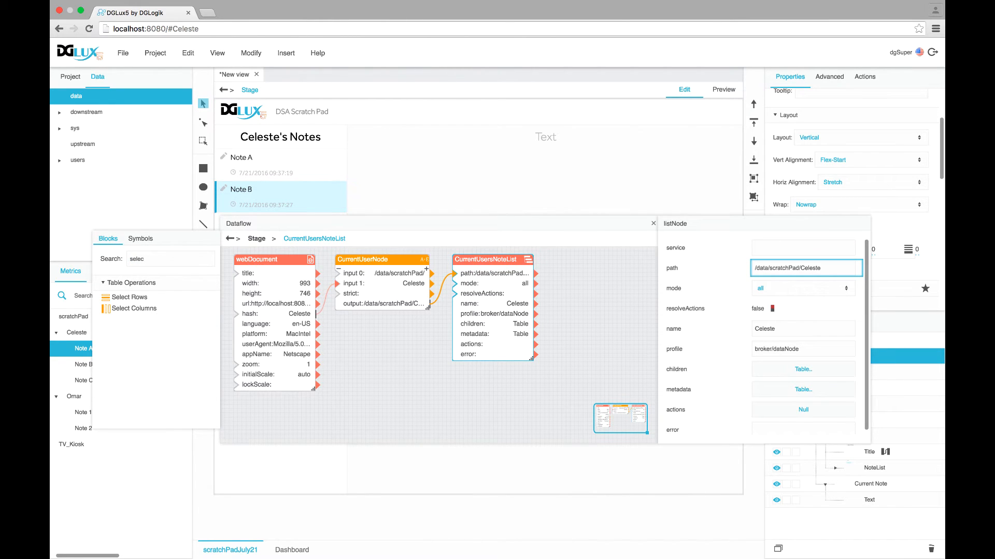
left_click_drag(124, 297, 562, 288)
left_click_drag(537, 325, 562, 302)
Wire NoteList's Selected Index into tableSelectRows indexes and view its output table showing Note B
left_click_drag(532, 223, 444, 192)
left_click(849, 469)
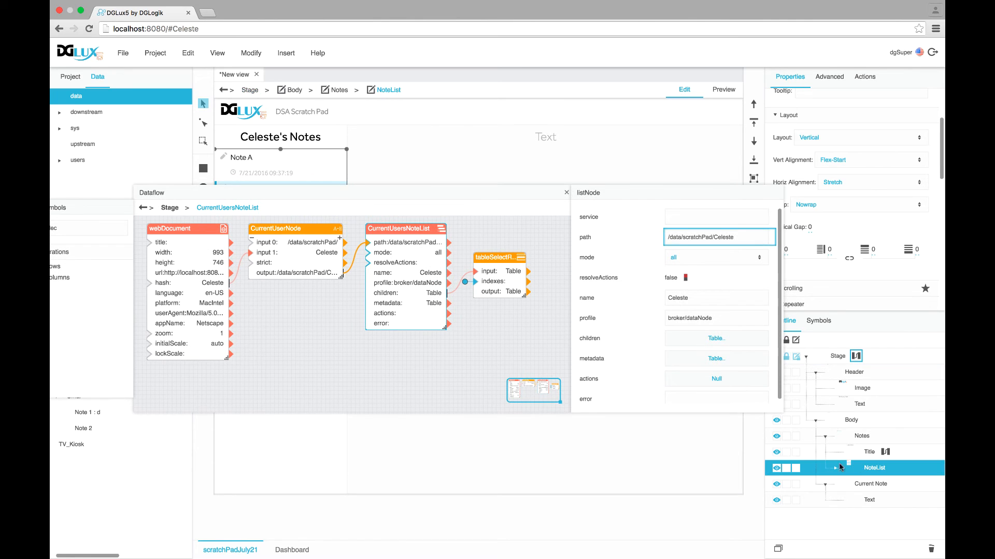
left_click(835, 469)
left_click_drag(522, 190, 477, 158)
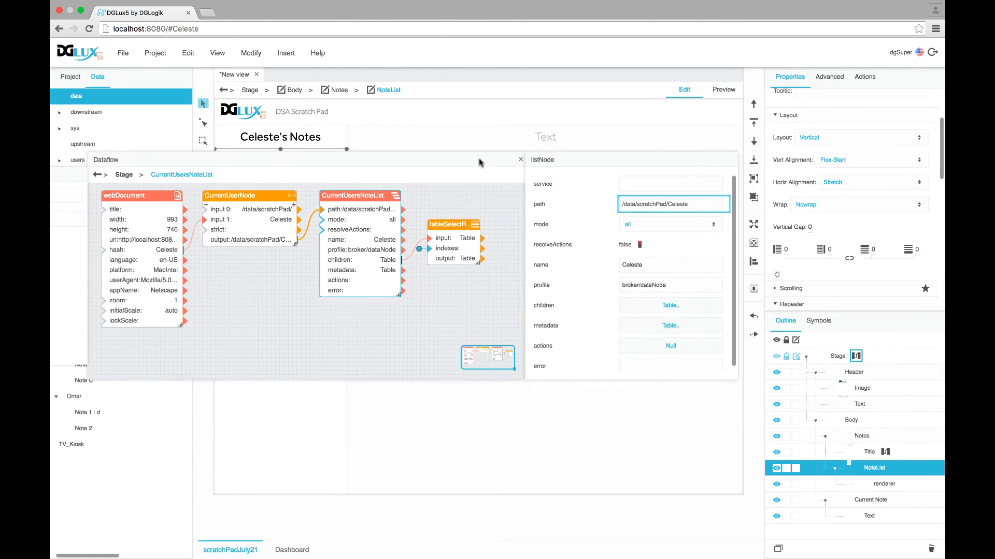
scroll(842, 261, "down", 5)
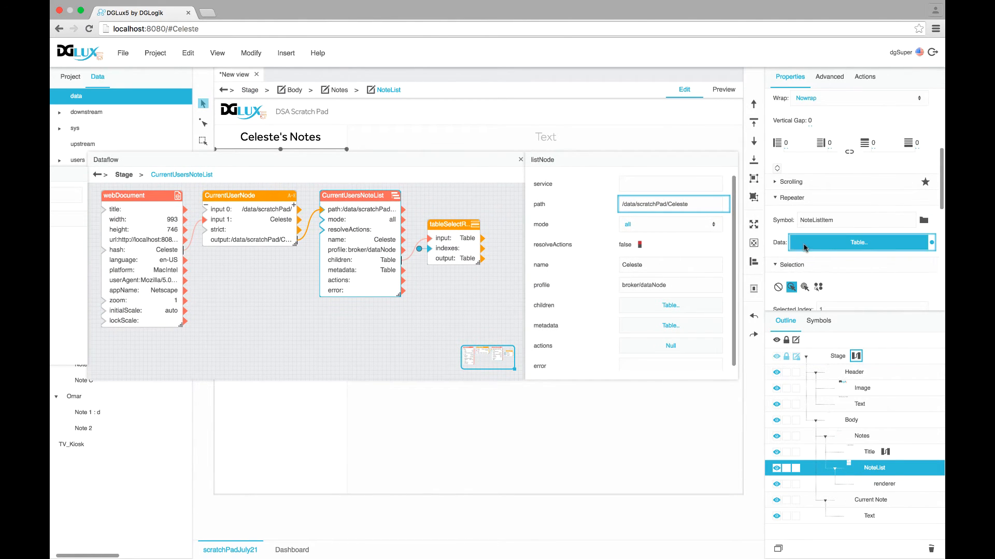
scroll(842, 261, "down", 1)
left_click_drag(932, 257, 429, 248)
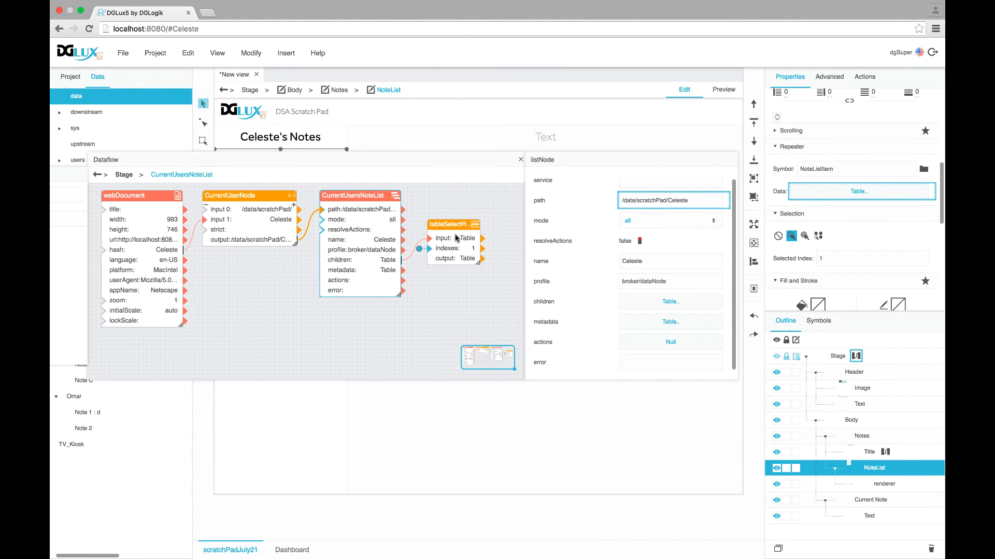
left_click(456, 238)
left_click(644, 227)
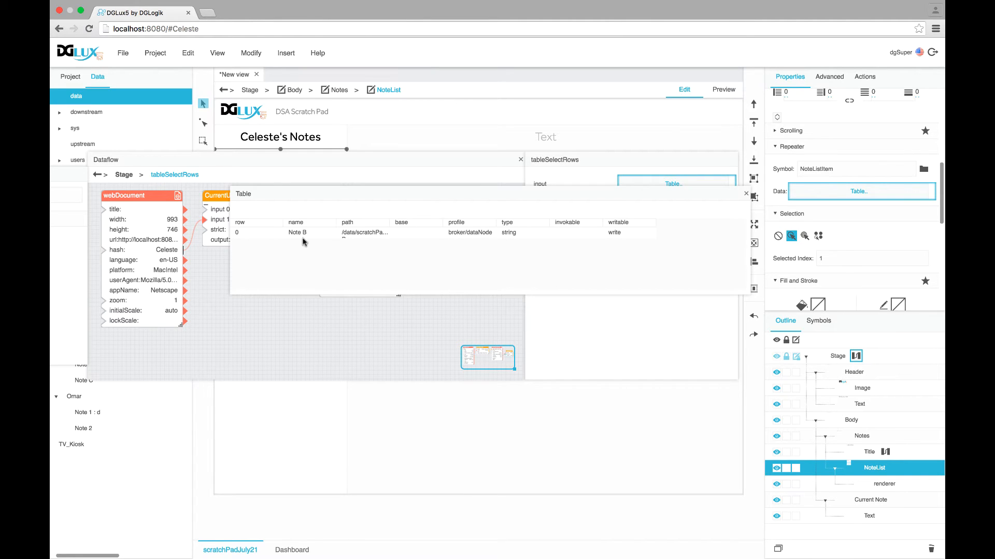
left_click_drag(441, 195, 442, 407)
Close the dataflow editor and run the app in Preview with the result table visible
left_click(521, 160)
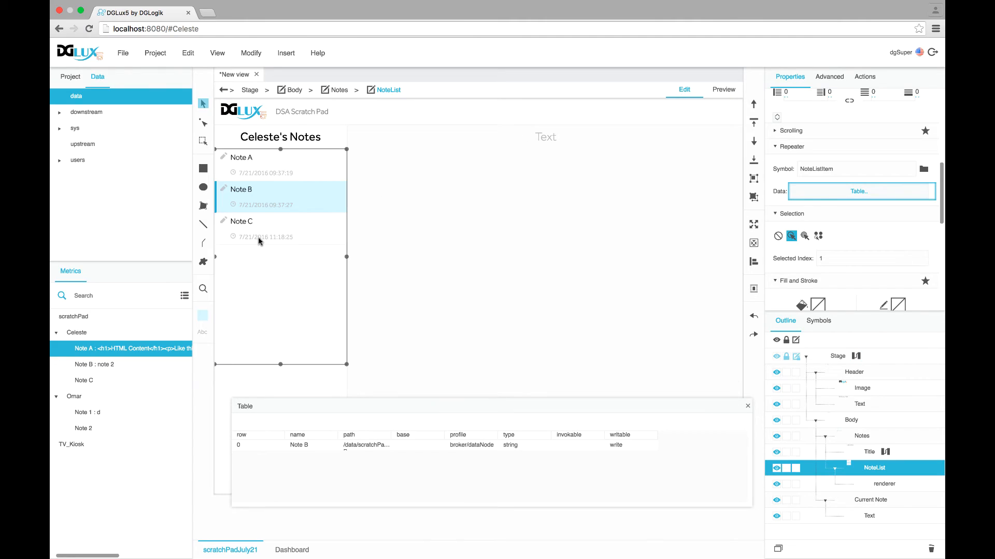
left_click(731, 94)
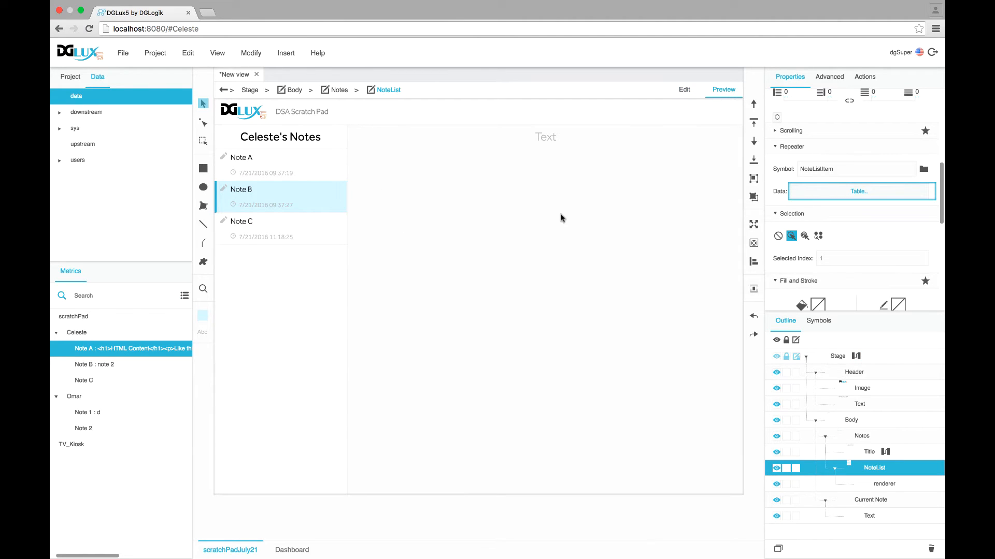
left_click(725, 95)
left_click(685, 90)
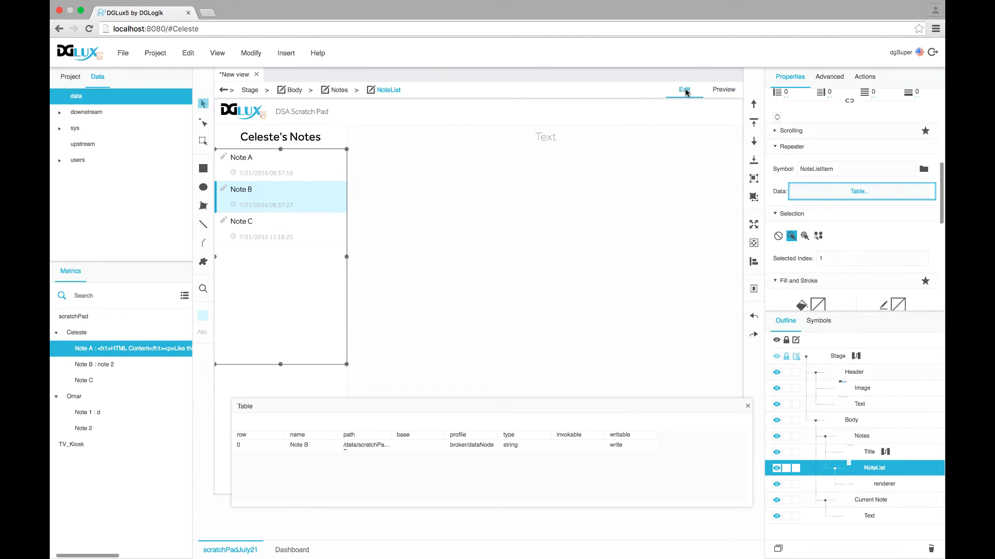
left_click(724, 93)
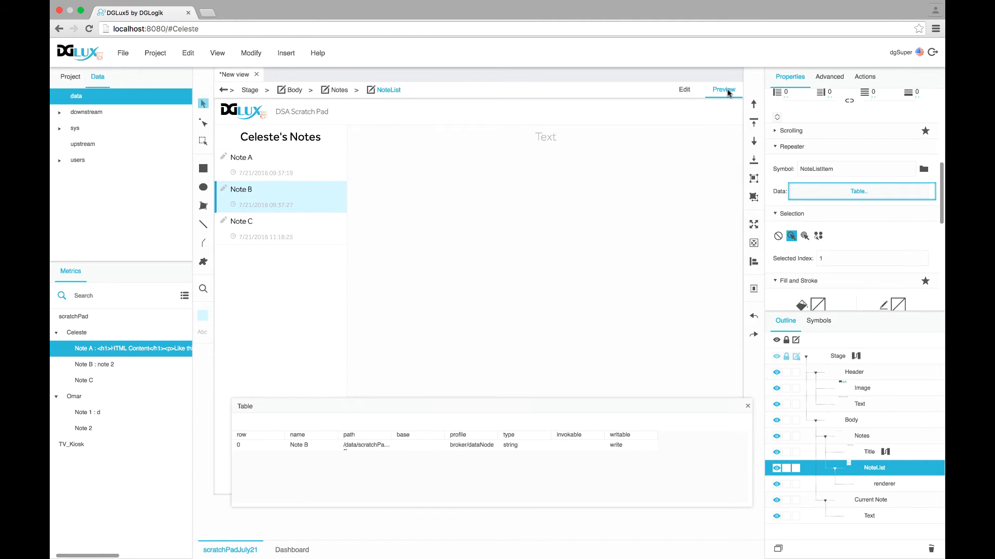
left_click_drag(350, 410, 326, 300)
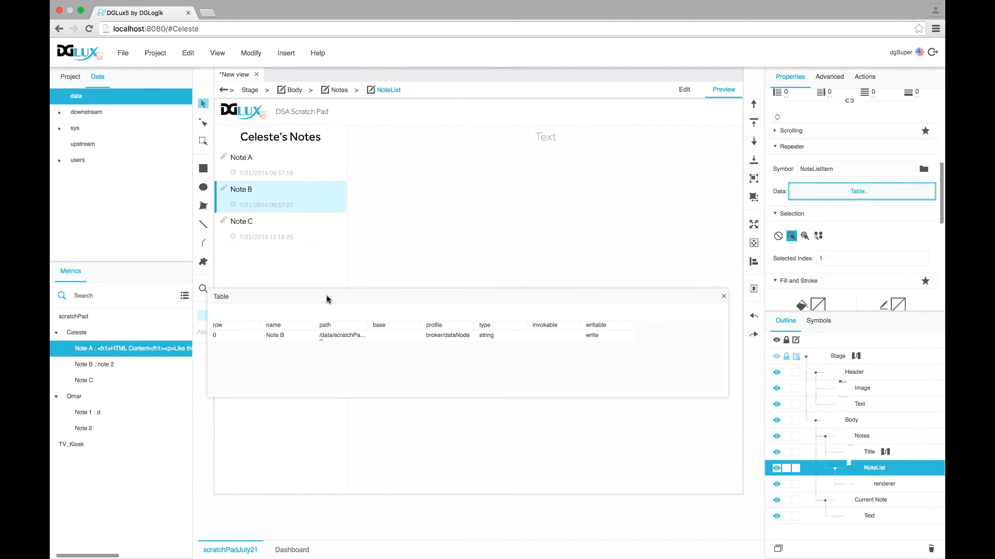
left_click(716, 93)
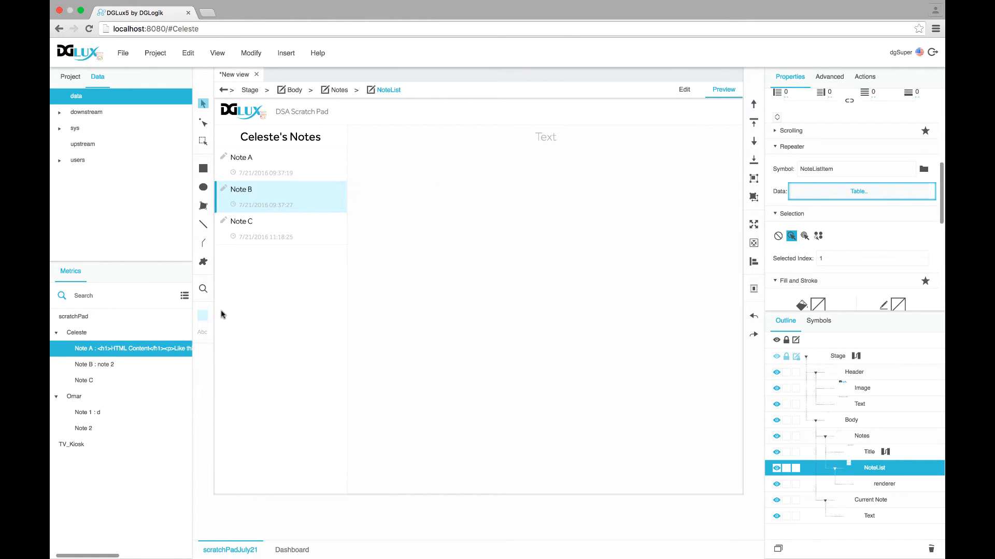
left_click(724, 93)
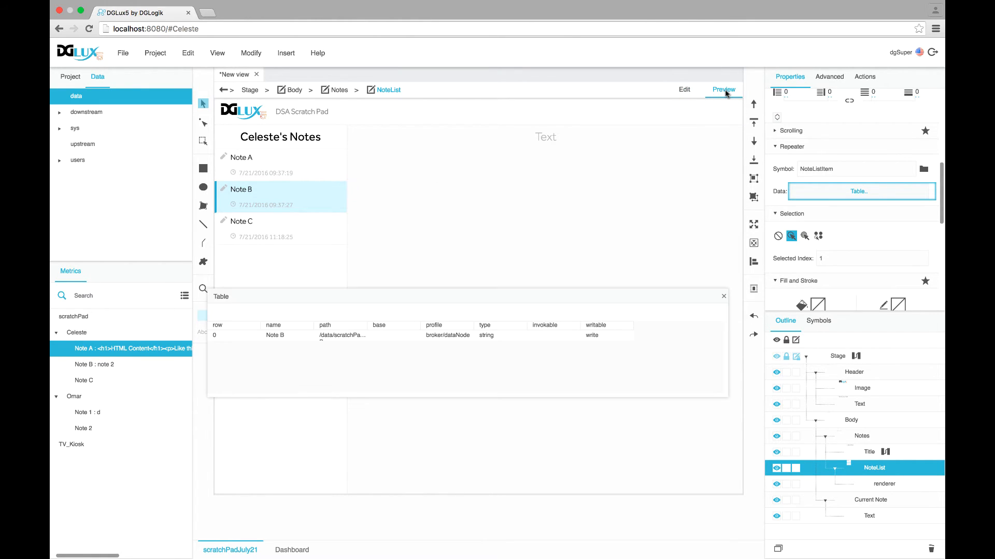
Pick Notes A, B and C in the running list, confirming the selected-row table follows
left_click(258, 232)
left_click(262, 203)
left_click(258, 172)
left_click(261, 202)
left_click(261, 235)
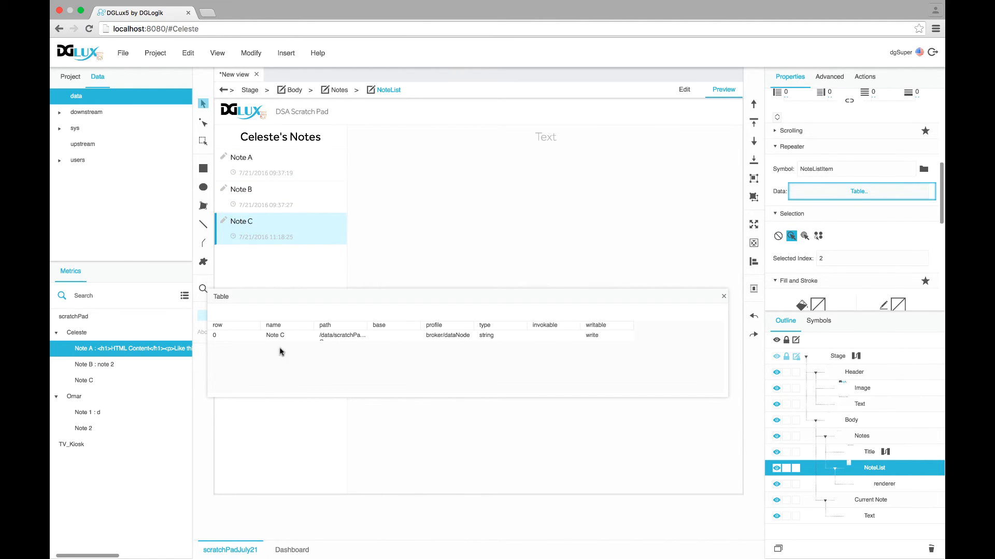
left_click(277, 201)
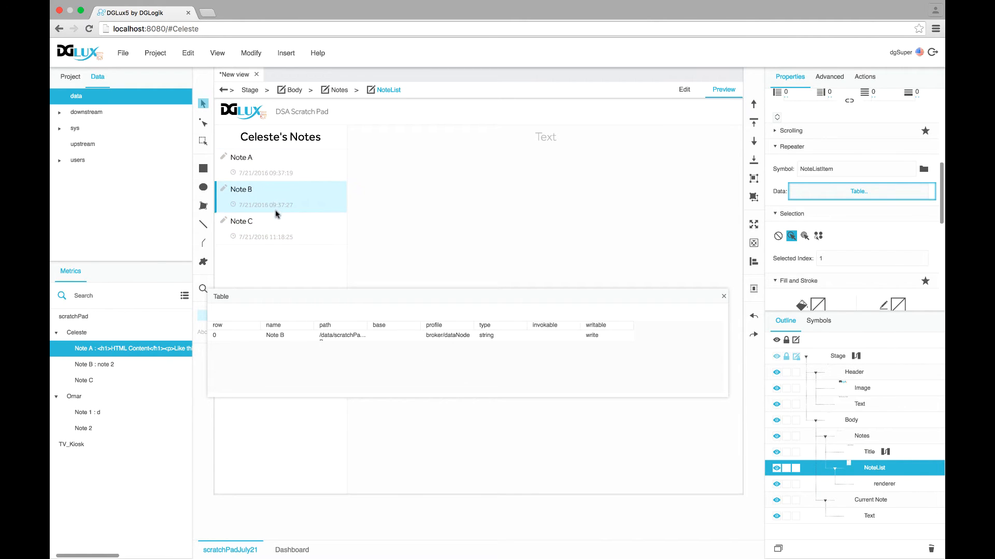
left_click(276, 227)
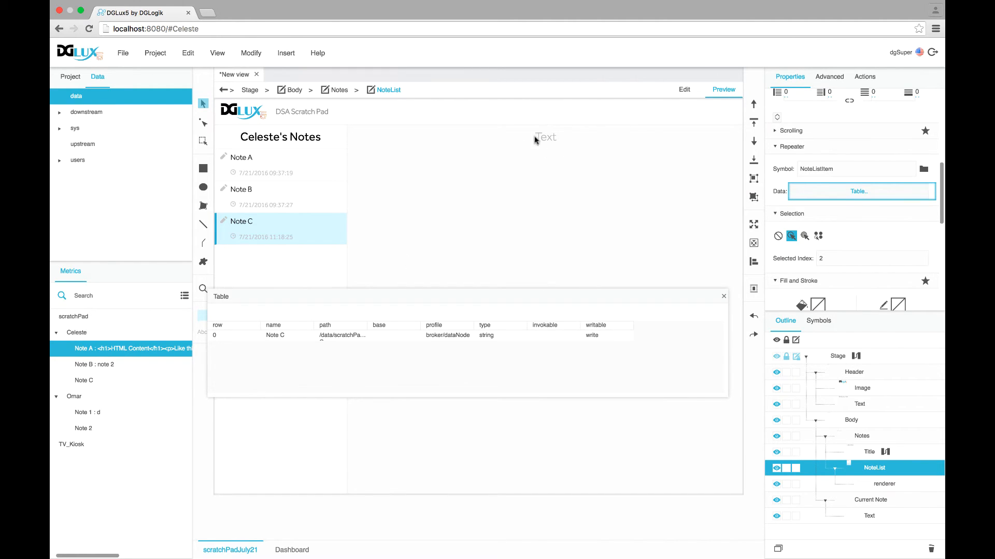
Bind Current Note's Text to the selected row's name cell, test with Notes A–C, then close the result table
left_click(869, 518)
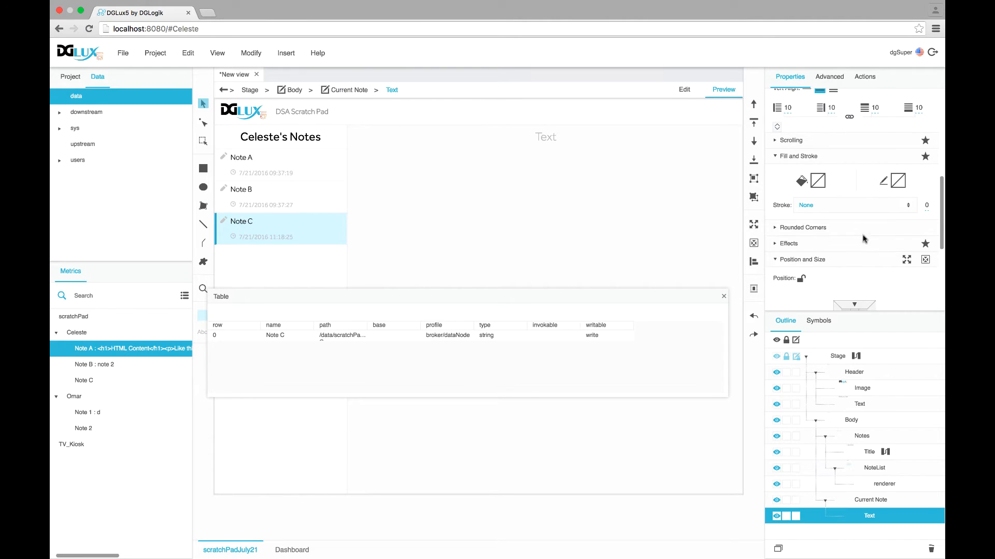
left_click_drag(283, 336, 825, 217)
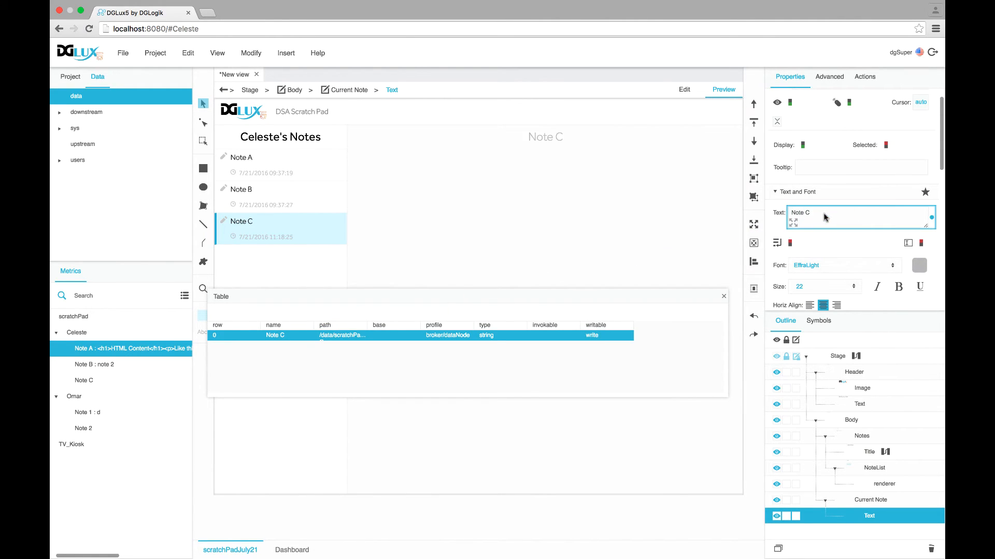
left_click(282, 200)
left_click(279, 179)
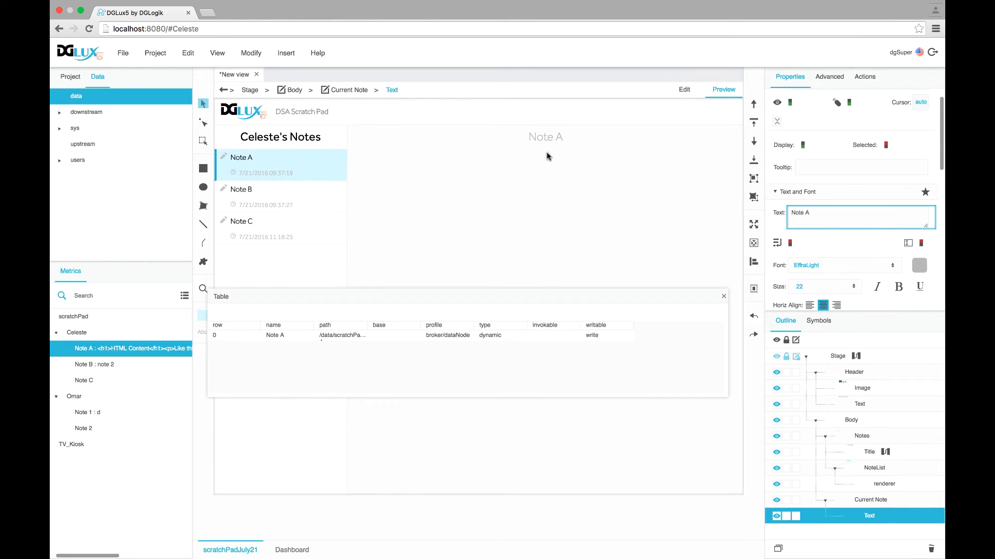
left_click(258, 204)
left_click(256, 222)
left_click(252, 203)
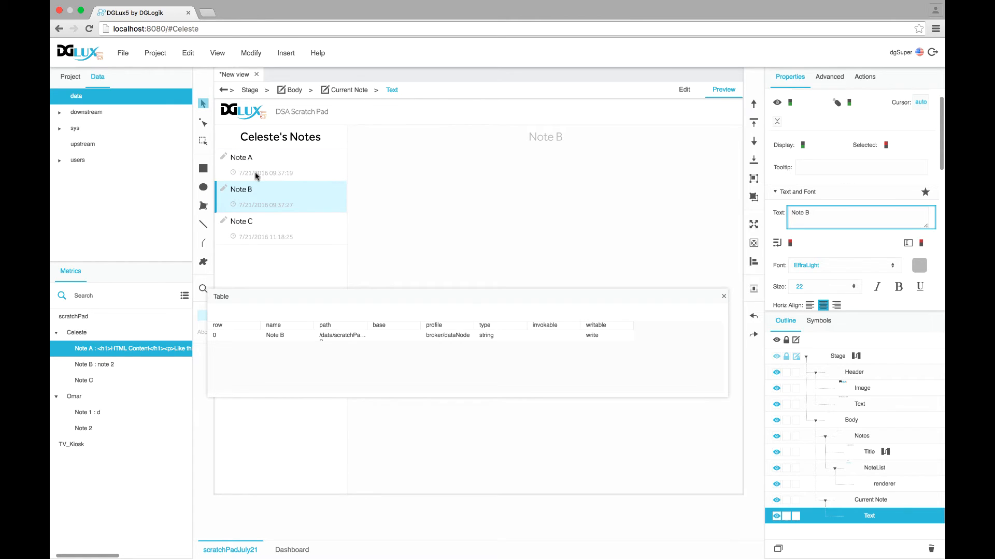
left_click(254, 165)
left_click(265, 193)
left_click(260, 227)
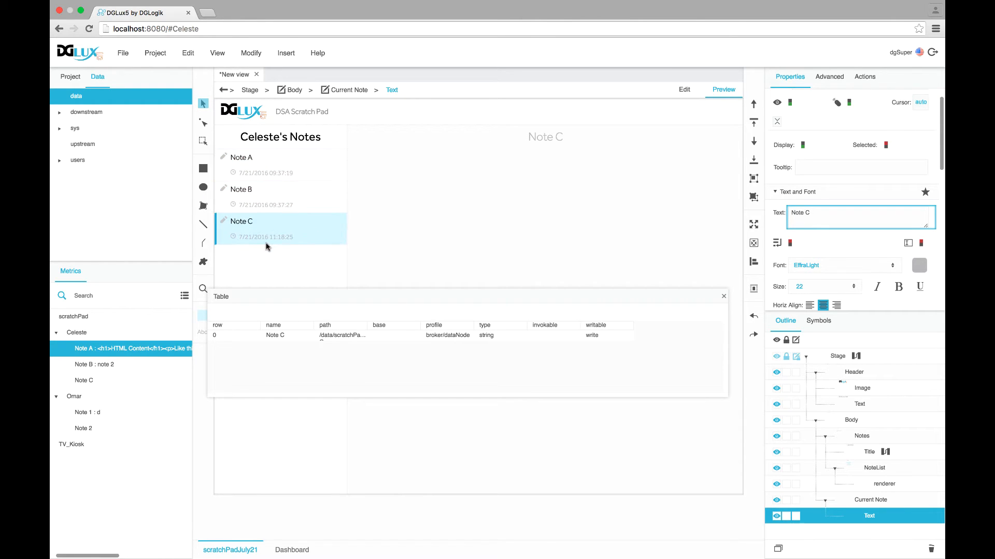
left_click(724, 297)
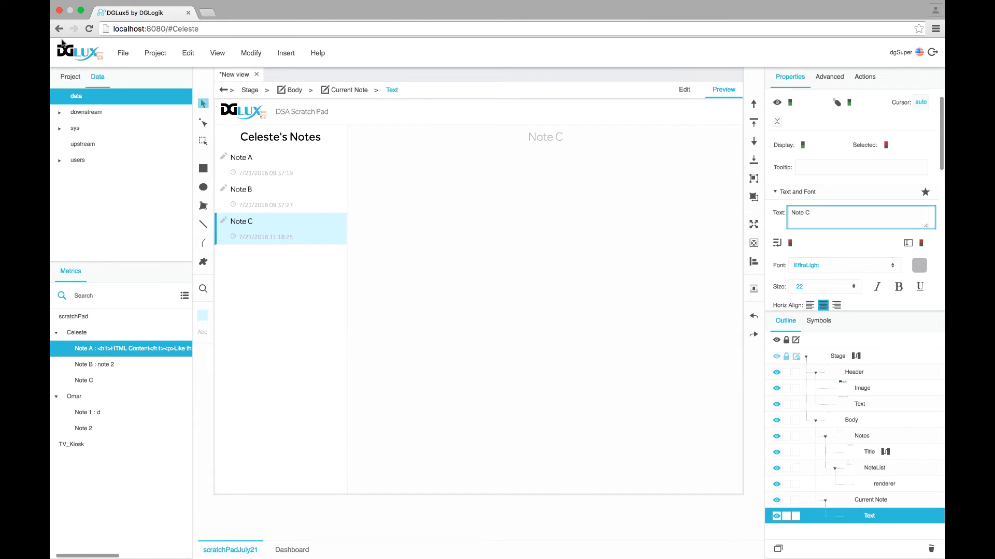
left_click(74, 76)
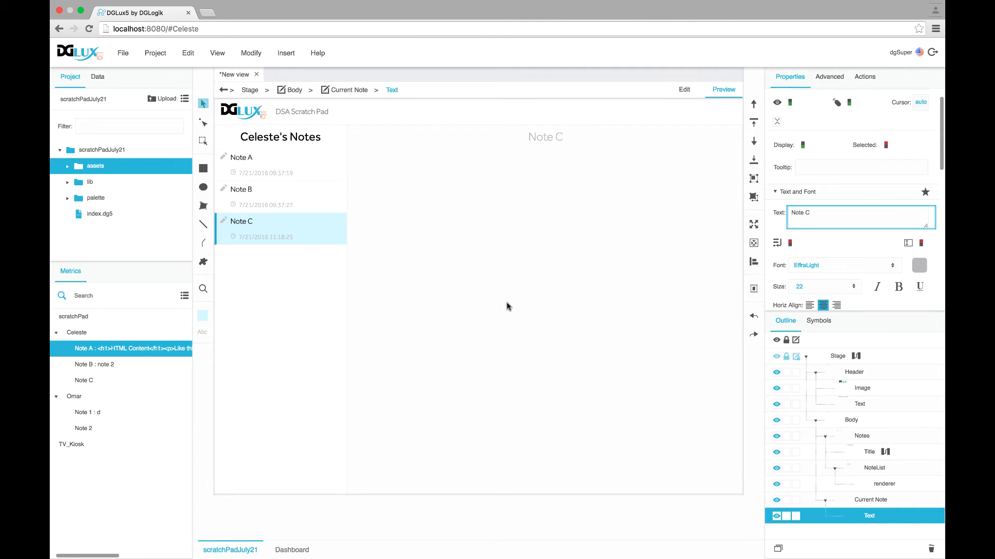
Browse Current Note's Insert > Form menu without adding anything, then select the project's lib folder
left_click(856, 501)
right_click(821, 435)
mouse_move(778, 313)
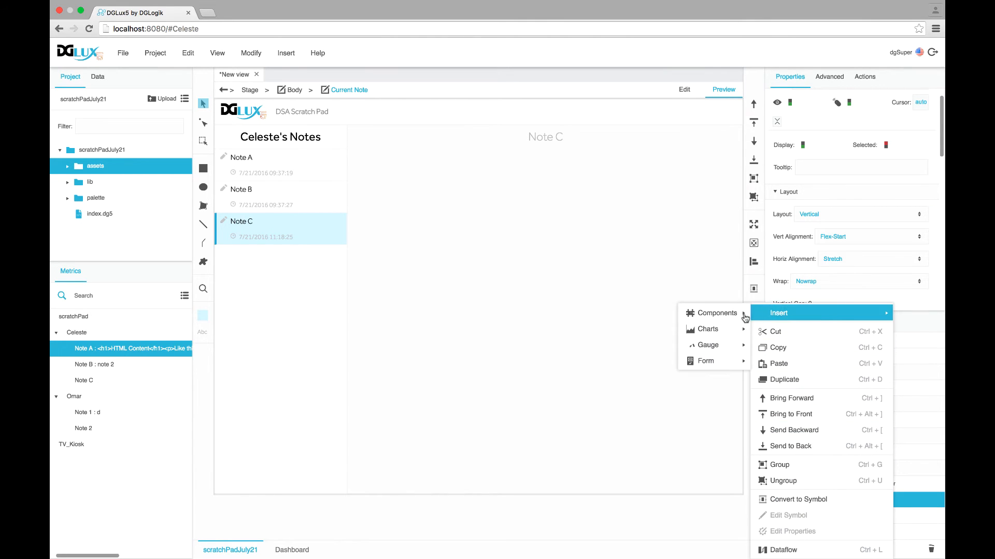
mouse_move(706, 361)
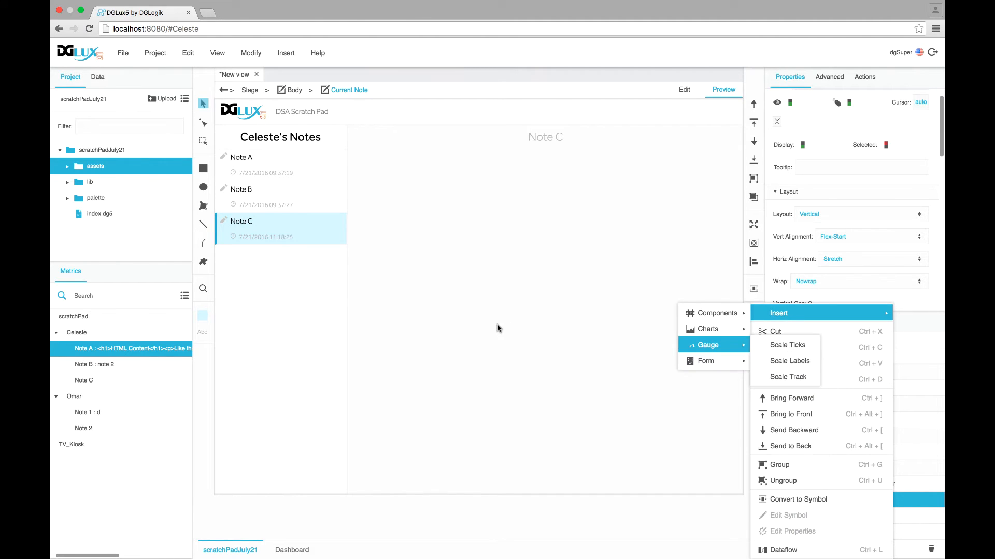
left_click(533, 365)
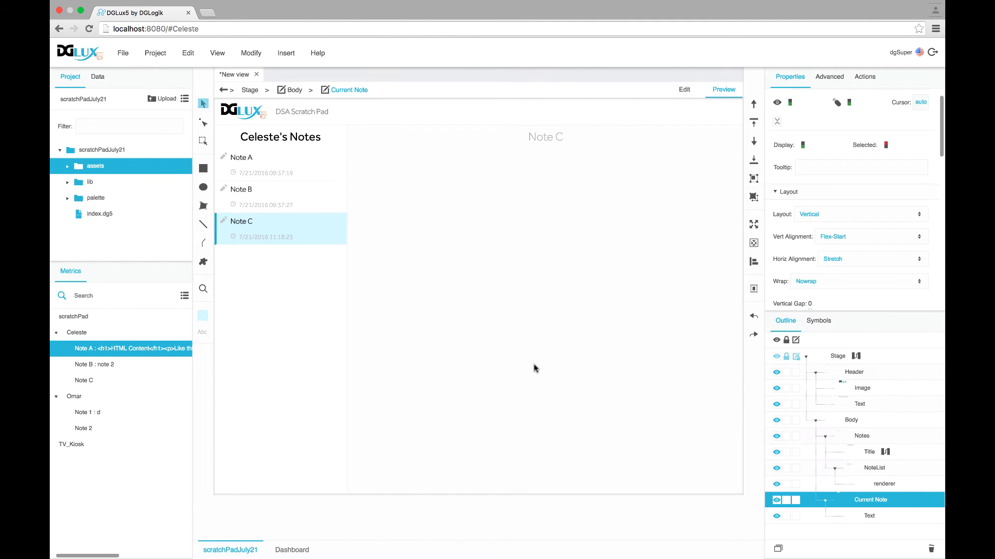
left_click(83, 187)
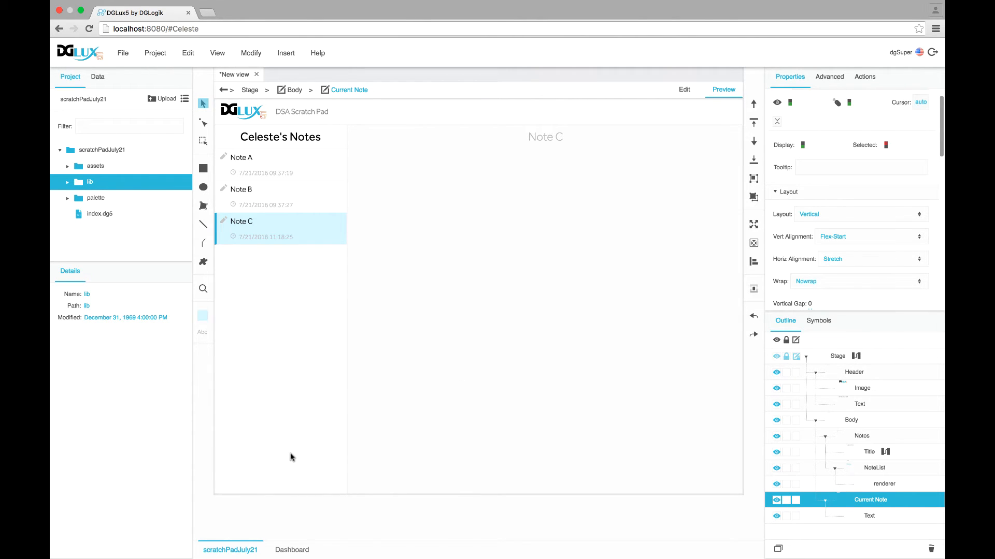
Import the HTML Editor library into lib and show its wysihtml5 component palette
right_click(79, 185)
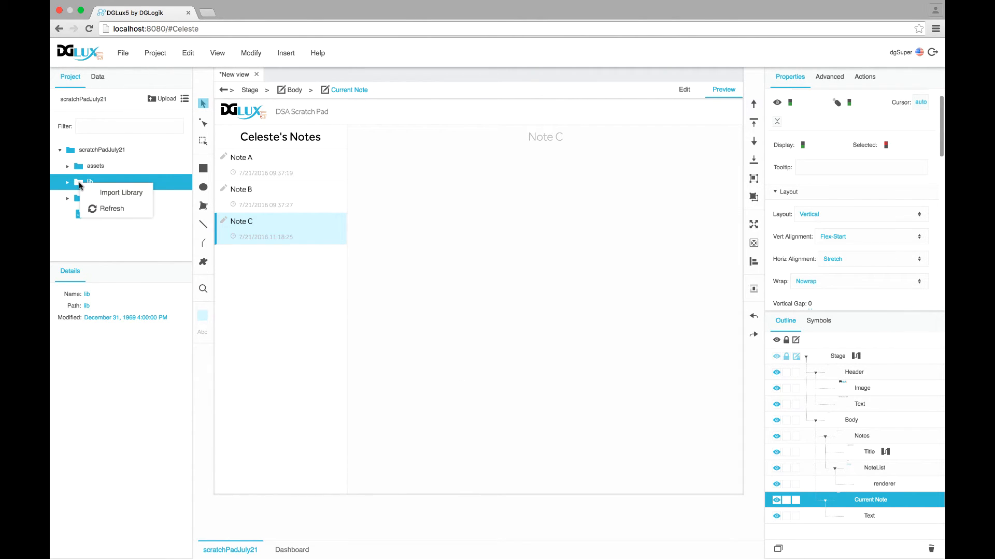
left_click(140, 194)
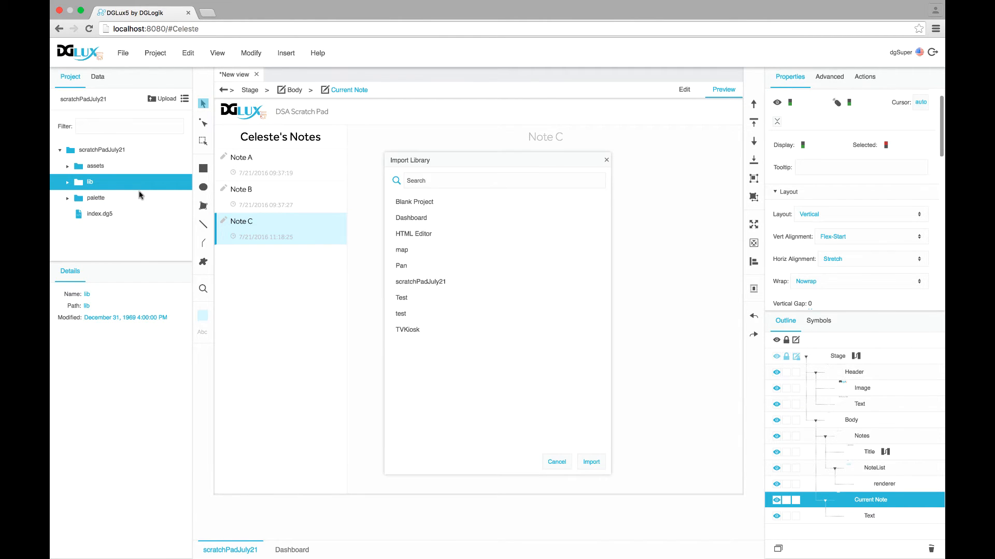
left_click(416, 235)
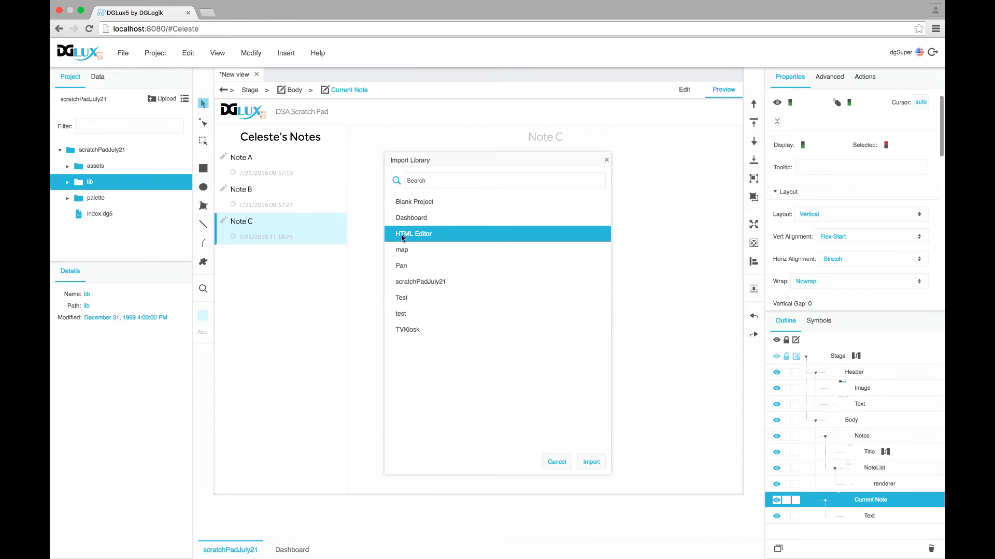
left_click(592, 465)
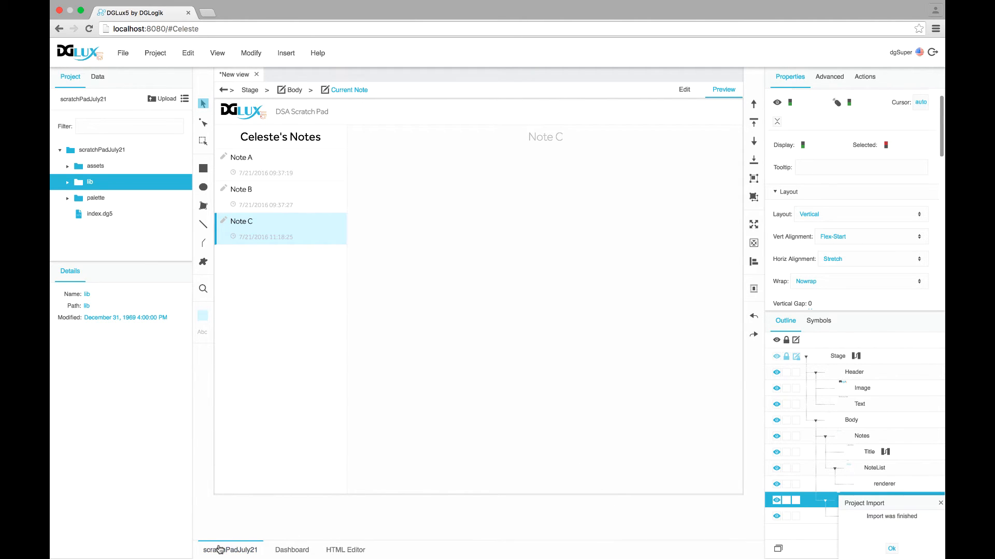
left_click(351, 554)
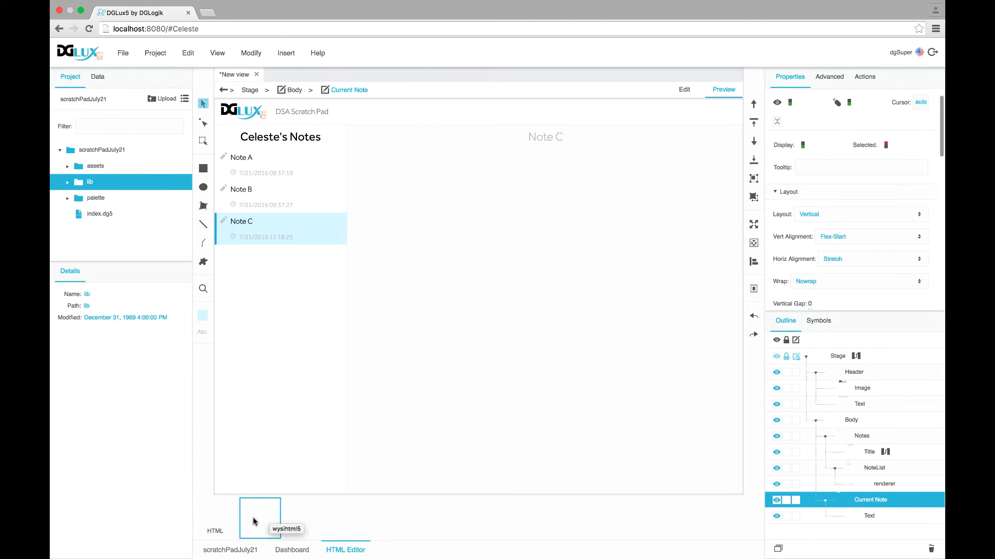
In Edit mode, place the HTML editor inside Current Note at top 0, left 0
left_click(685, 90)
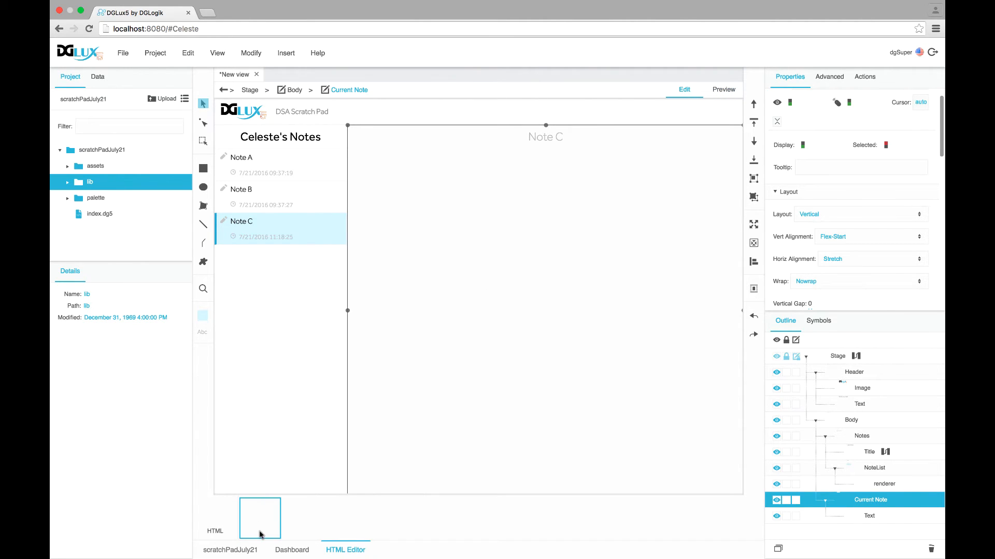
left_click_drag(261, 533, 473, 240)
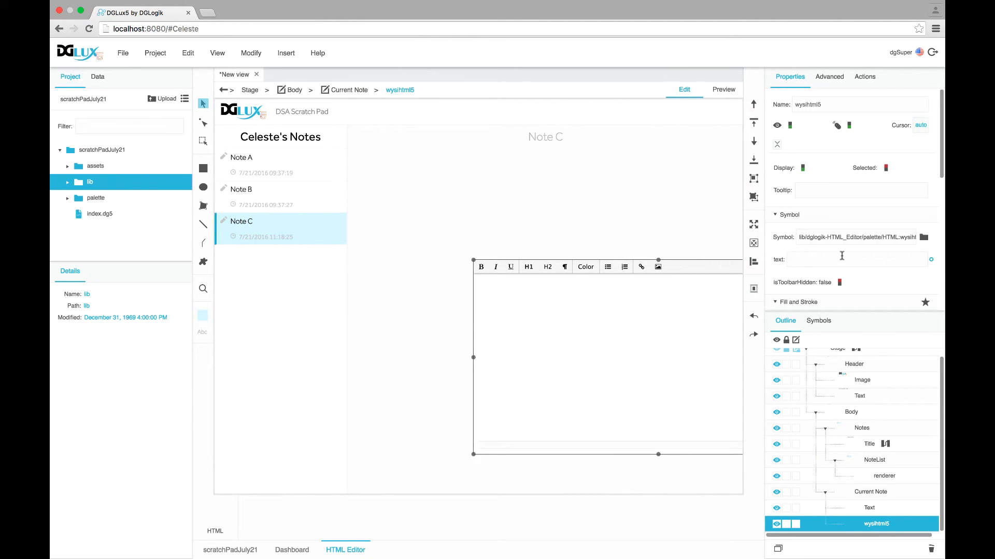
scroll(842, 256, "down", 5)
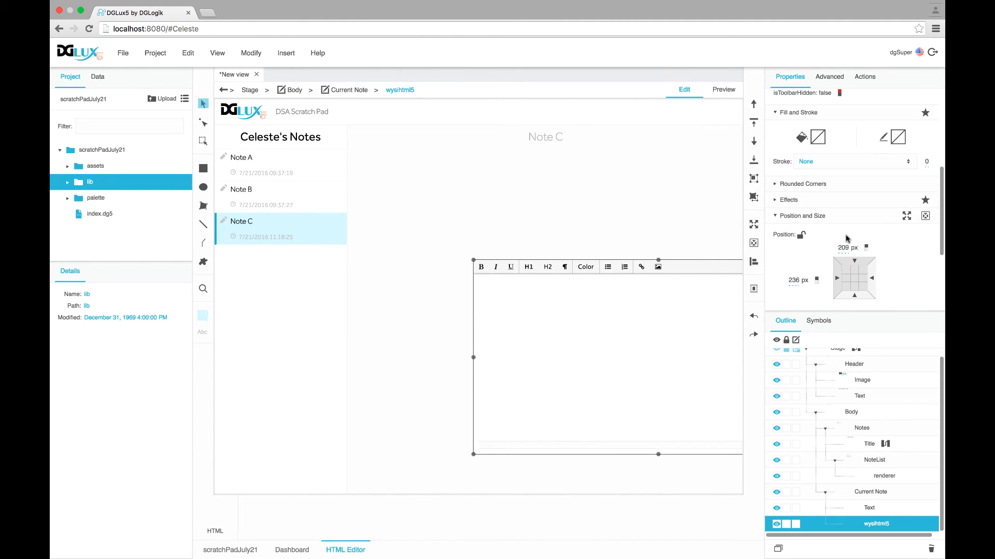
left_click(844, 248)
type("0")
key("Return")
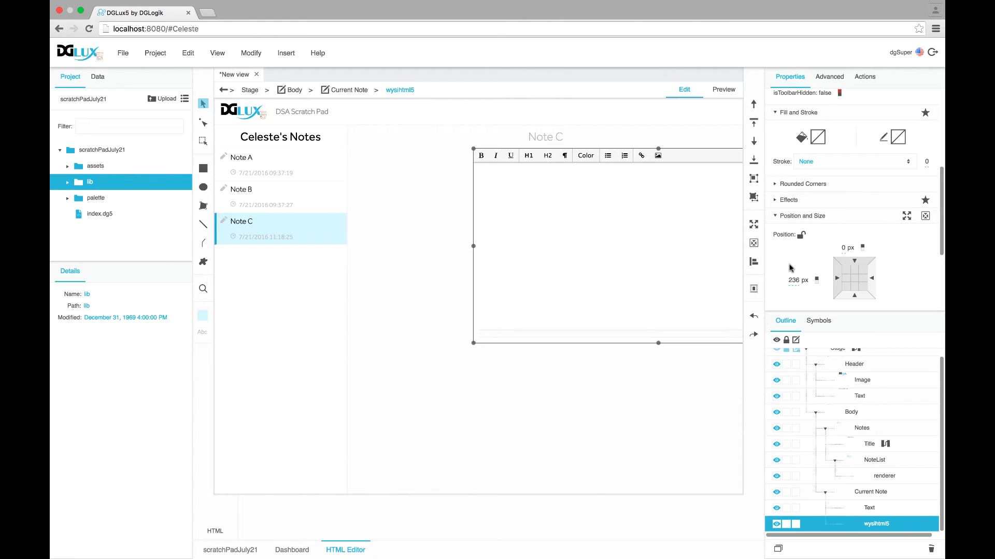
left_click(792, 280)
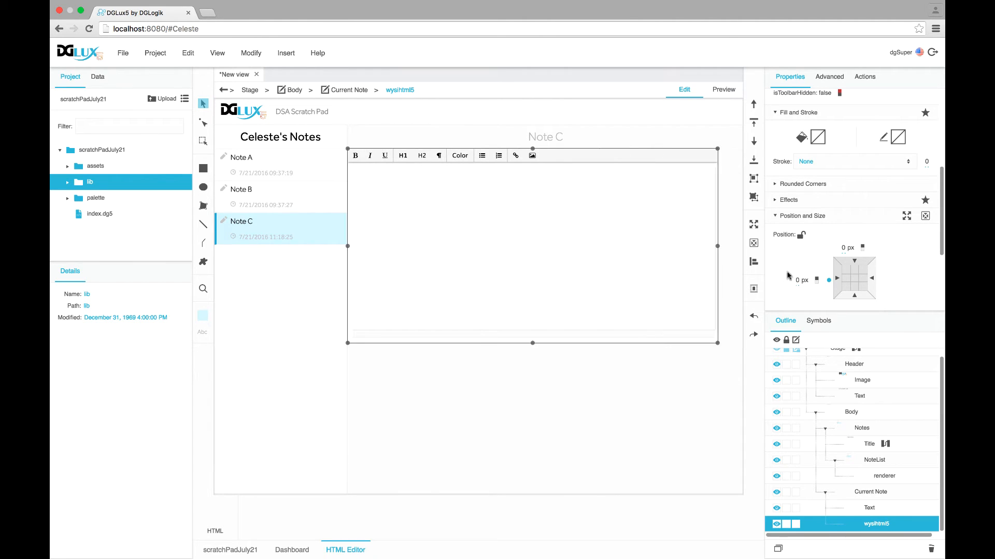
Make the editor's width and height auto with Flexsize 1 so it fills the area
scroll(820, 216, "down", 3)
left_click(830, 206)
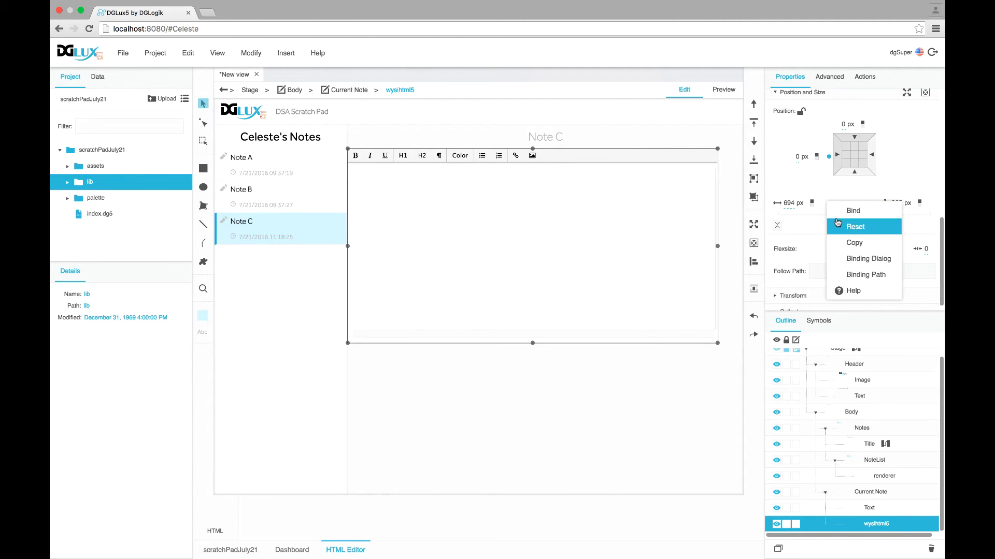
left_click(837, 224)
left_click(933, 205)
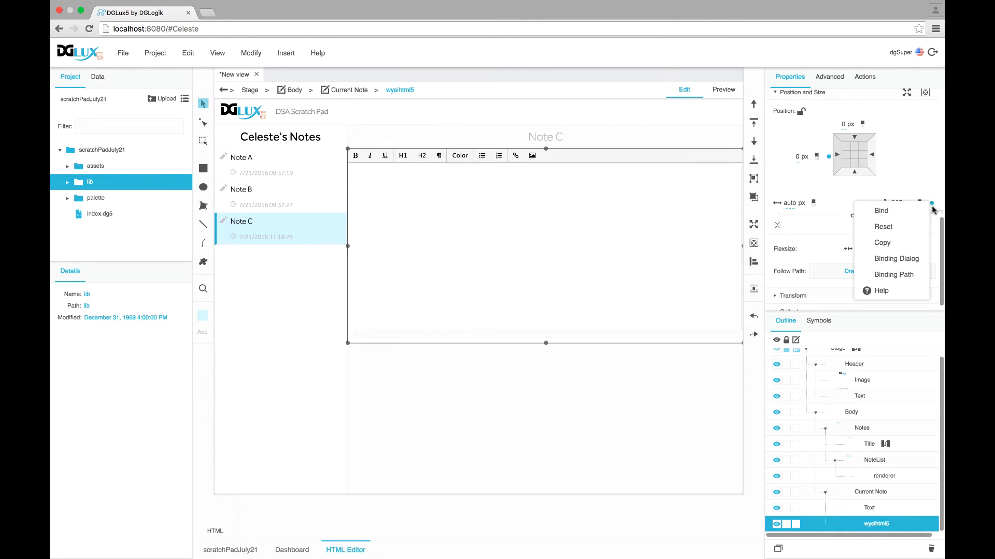
left_click(917, 225)
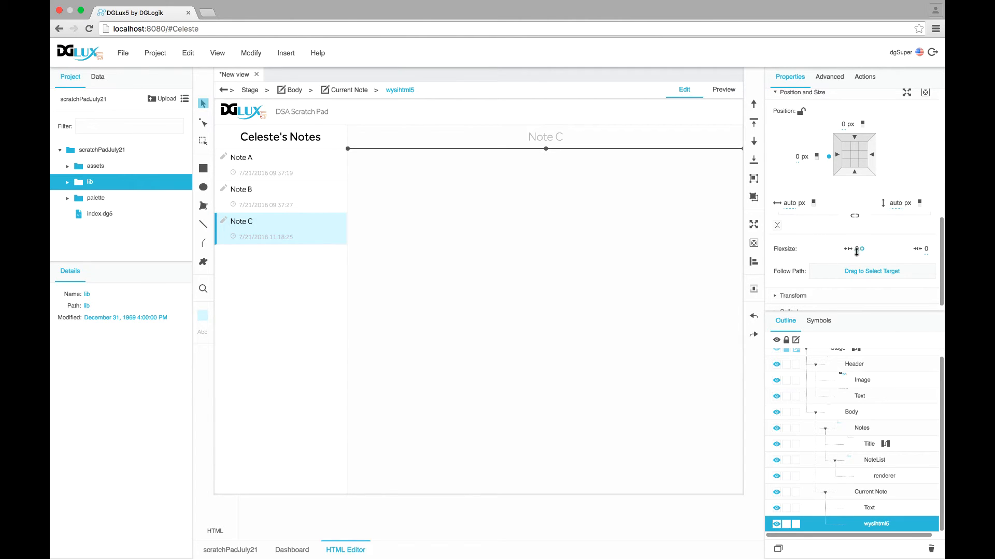
left_click(856, 249)
type("1")
key("Return")
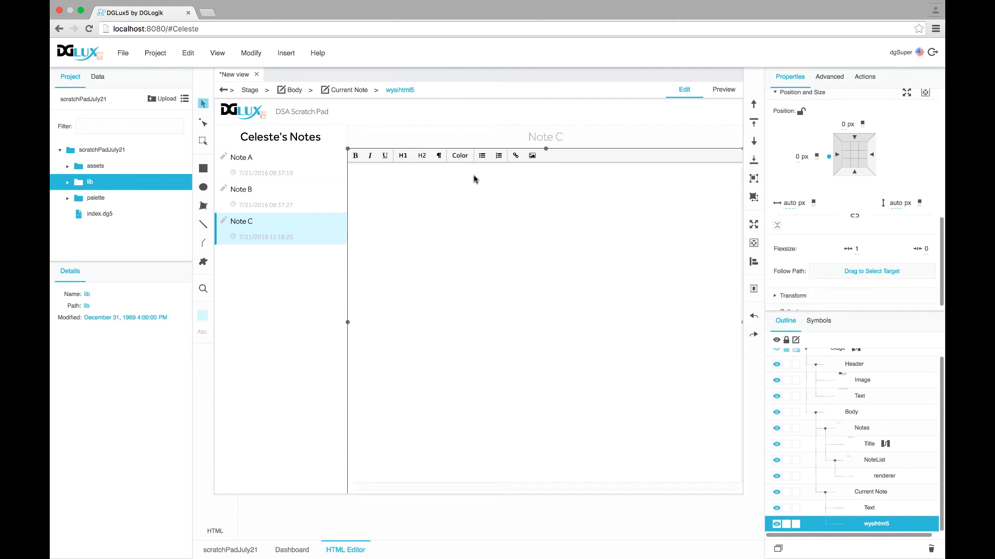
Preview the app and type 'HTML' into the note editor
left_click(716, 90)
left_click(549, 214)
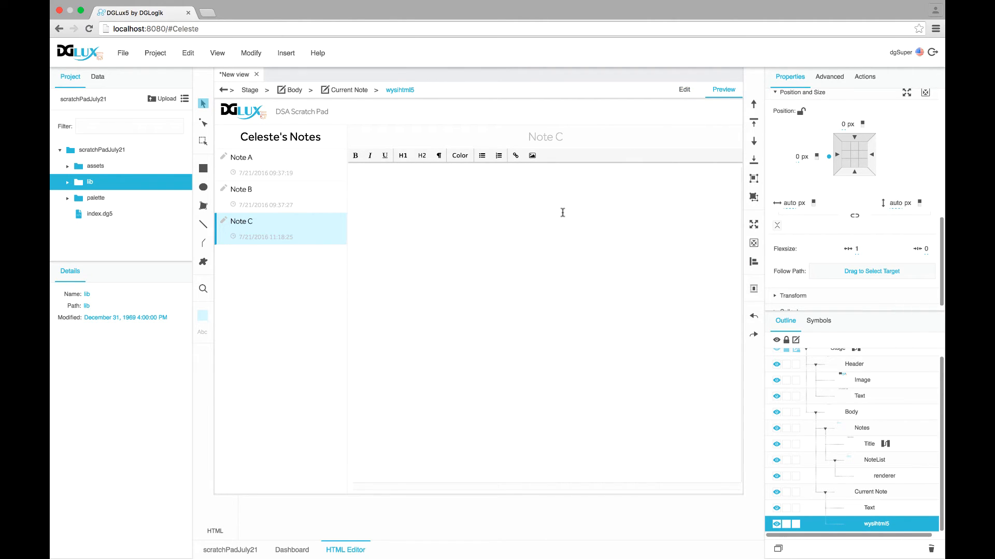
type("HTML editor")
Open the Stage's dataflow graph and move its window up and right
left_click(95, 79)
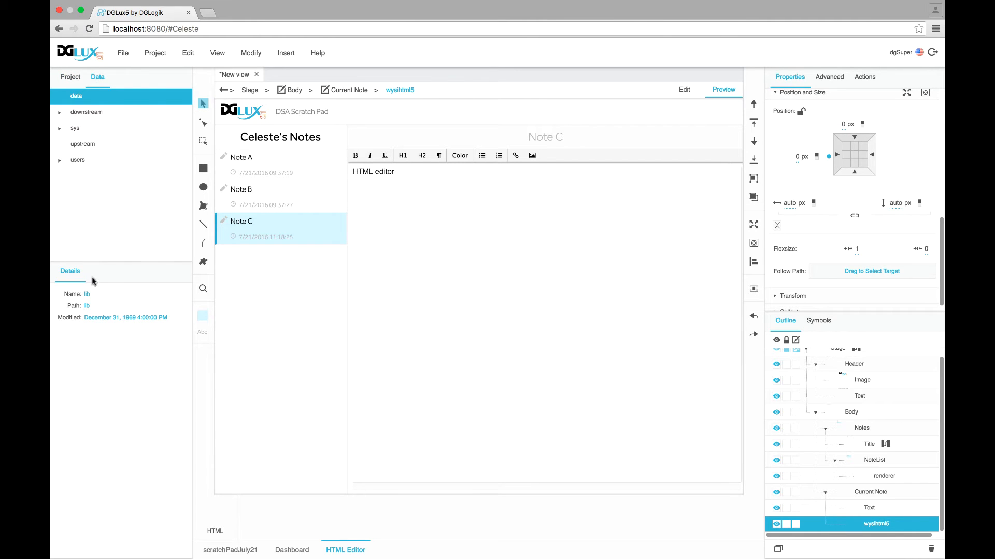
left_click(68, 82)
left_click(855, 356)
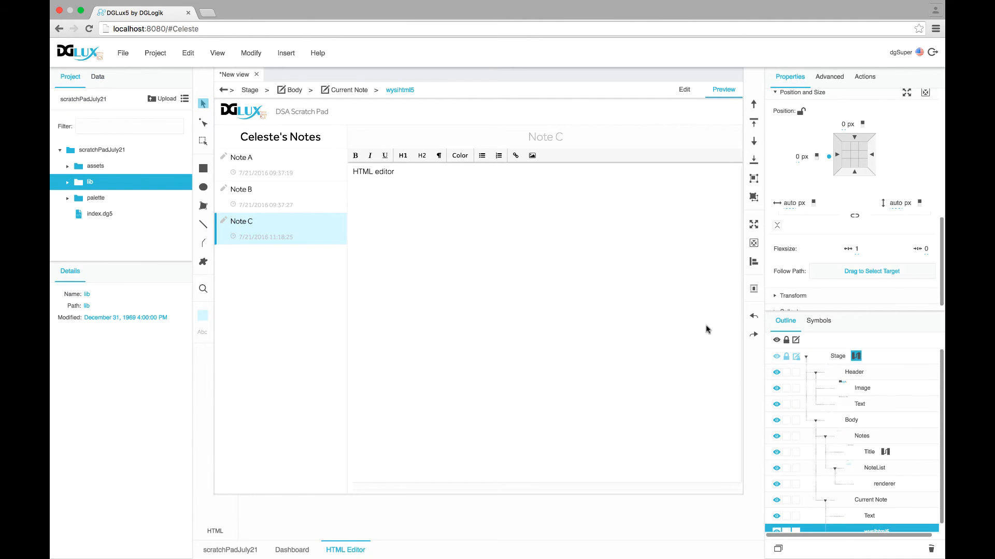
left_click_drag(573, 104, 614, 97)
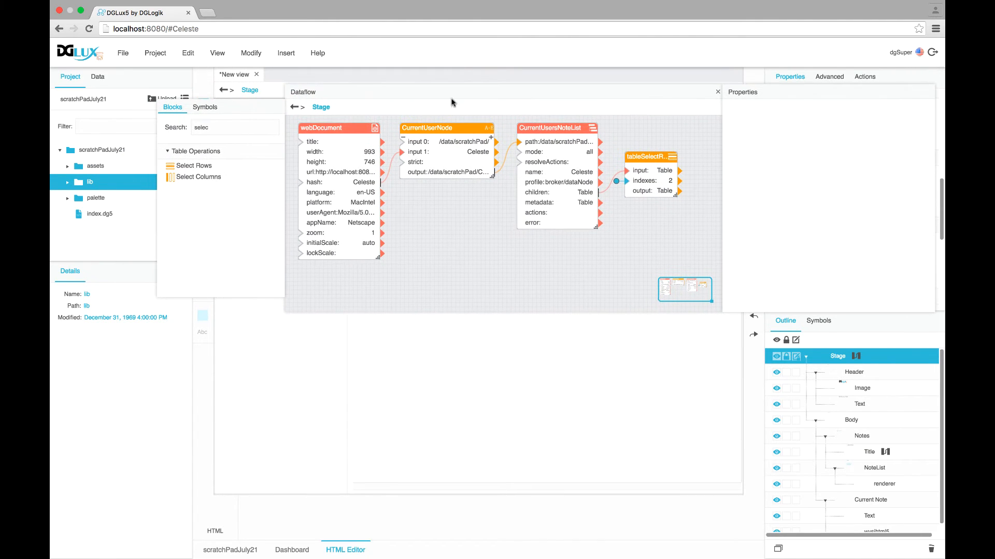
Add a set-value block for Celeste's Note A from the scratchPad data nodes
left_click(97, 77)
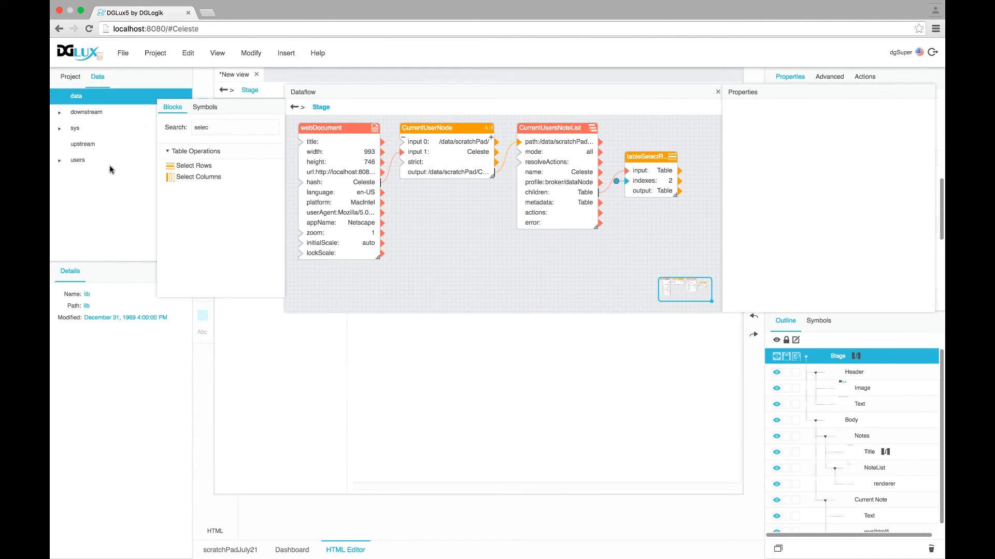
left_click(73, 101)
left_click(60, 318)
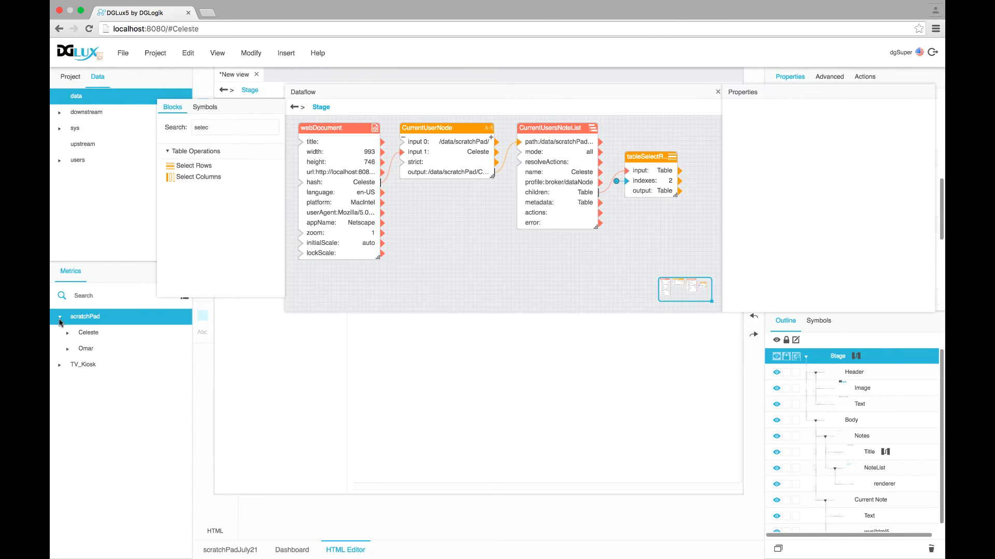
left_click(67, 333)
left_click(92, 348)
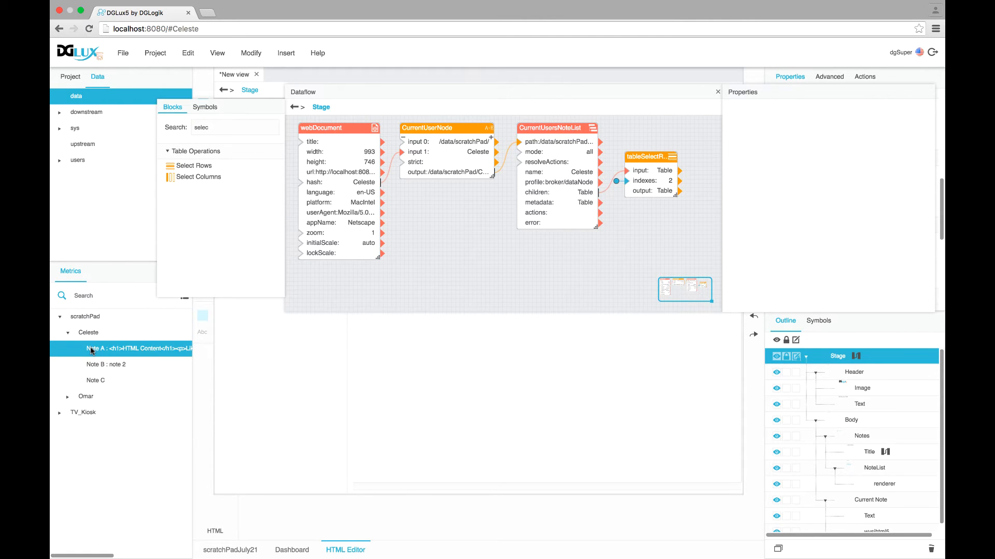
right_click(93, 349)
mouse_move(110, 361)
left_click_drag(108, 362, 448, 261)
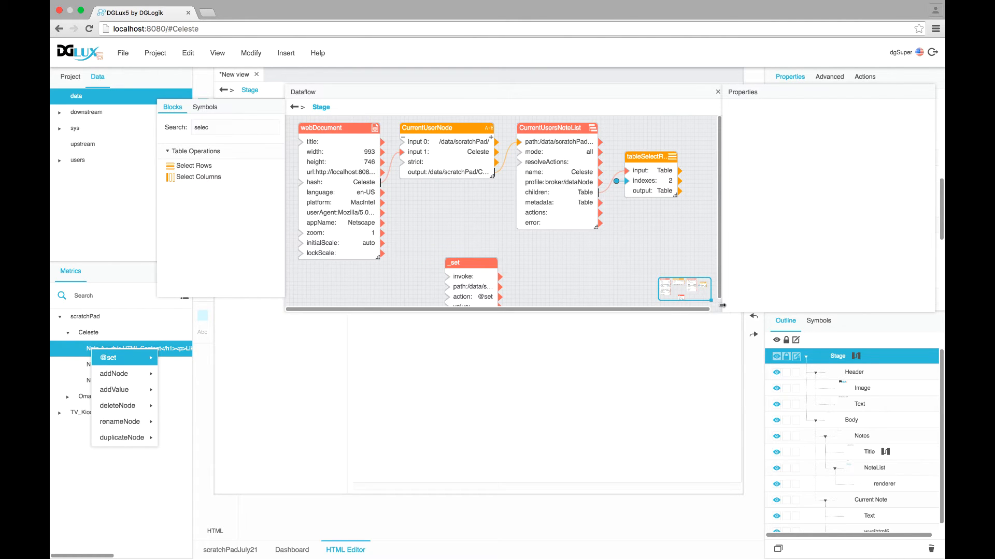
Enlarge the dataflow, place the _set block below webDocument, and add a Note A node block
left_click_drag(722, 309, 797, 439)
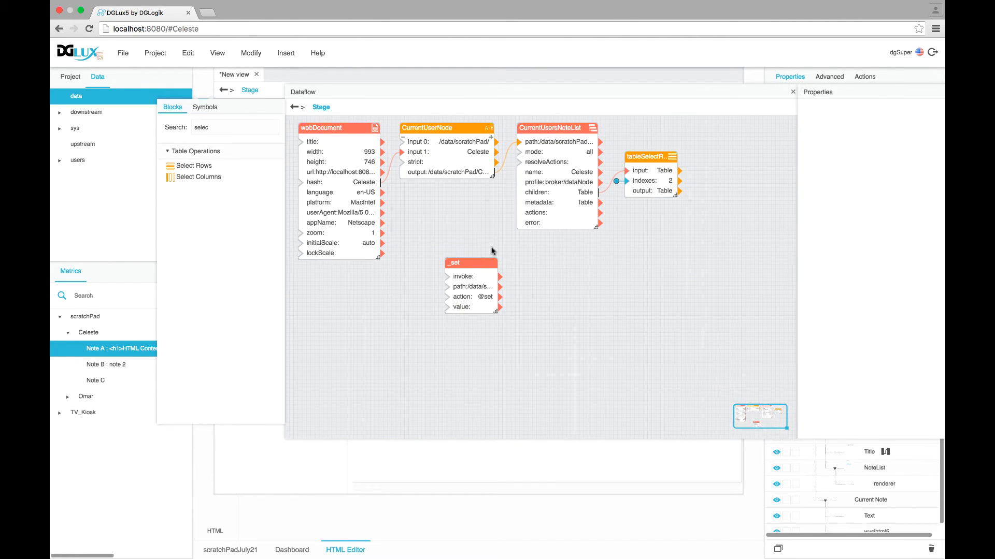
left_click_drag(467, 262, 321, 290)
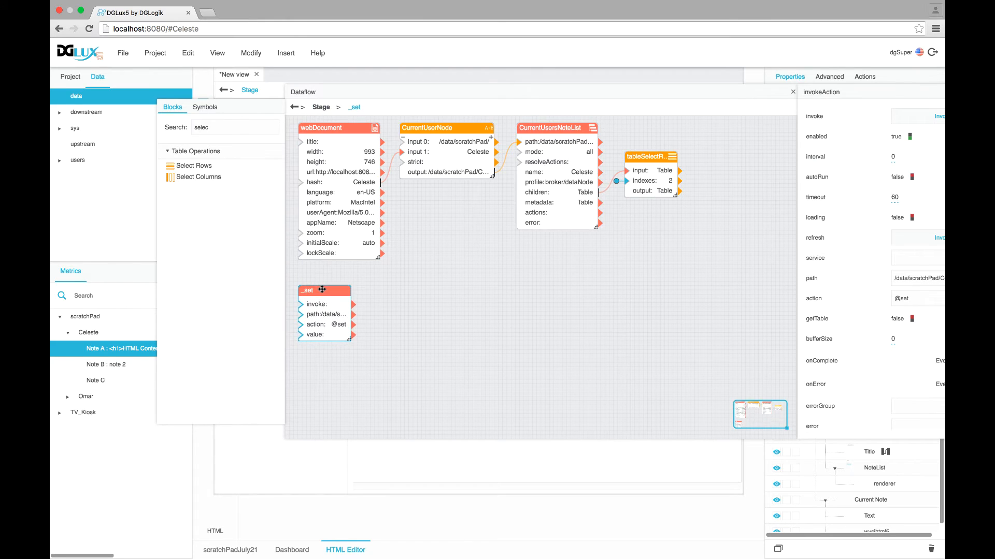
right_click(95, 352)
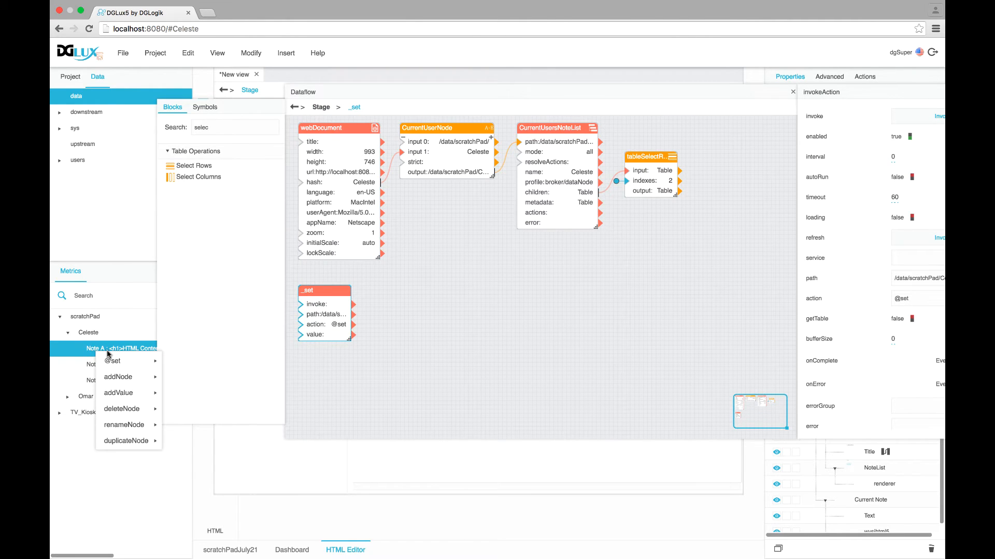
left_click(109, 354)
left_click_drag(109, 355, 314, 354)
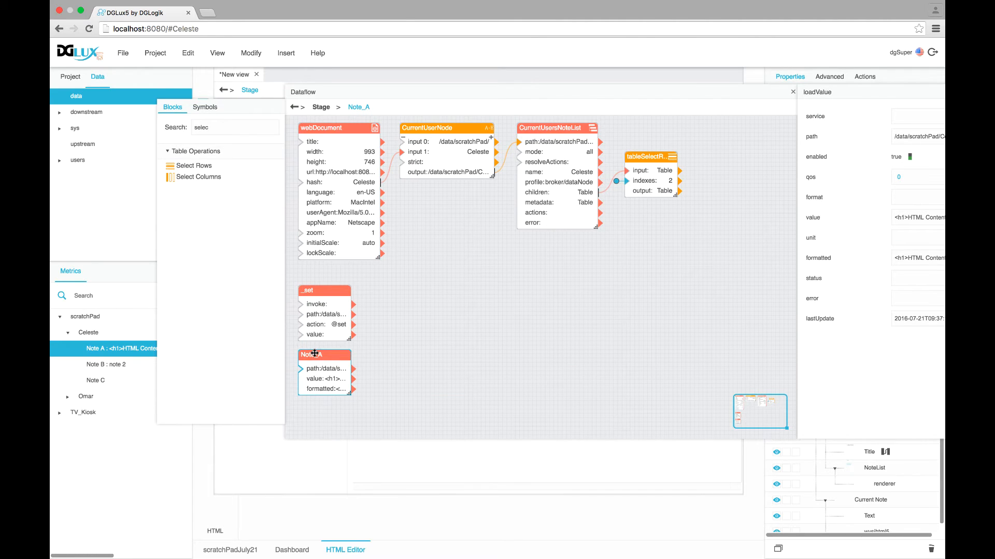
Rename the blocks 'Load Note Value' and 'SetValueContinually' and widen both
double_click(315, 356)
type("Load Note Value")
key("Return")
double_click(310, 291)
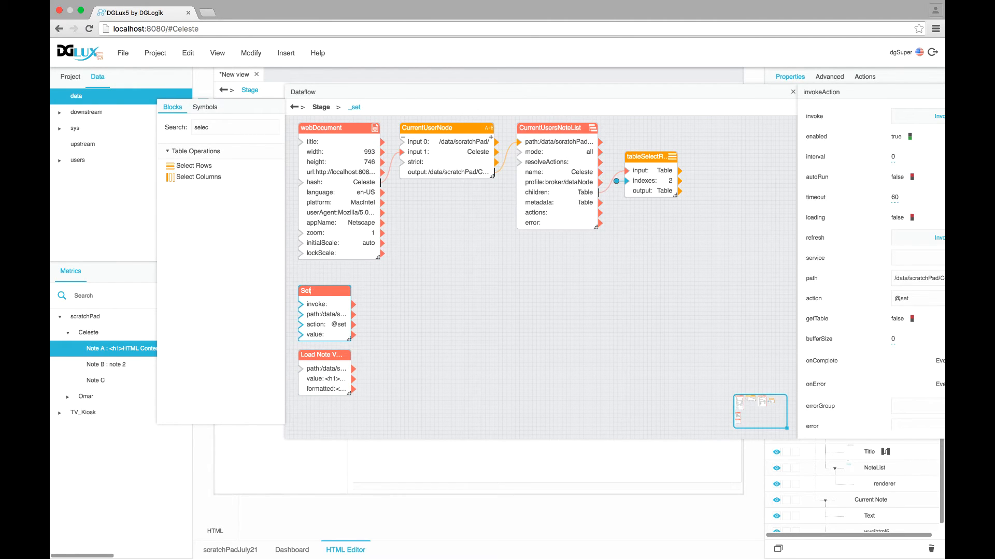
type("SetValueContinually")
key("Return")
left_click_drag(347, 337, 378, 339)
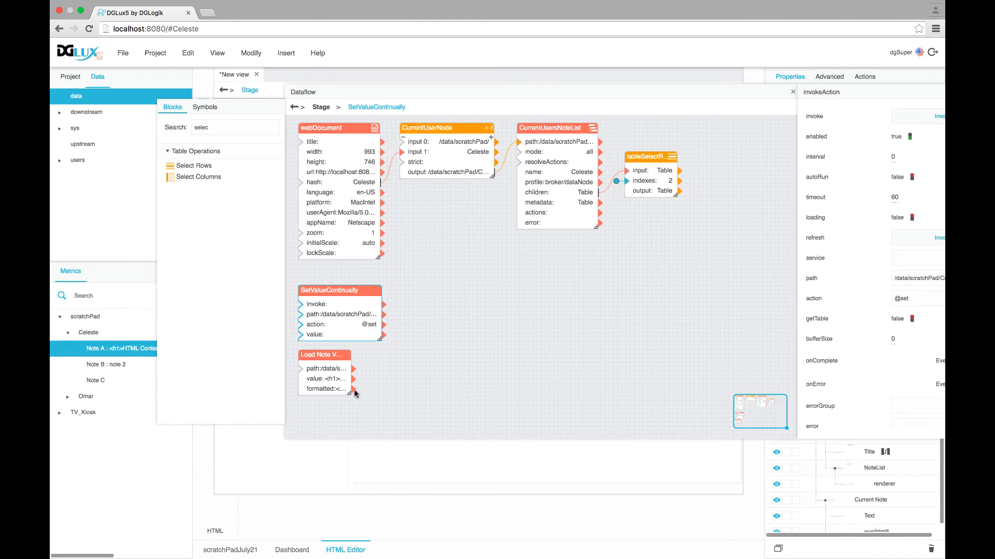
left_click_drag(349, 393, 386, 393)
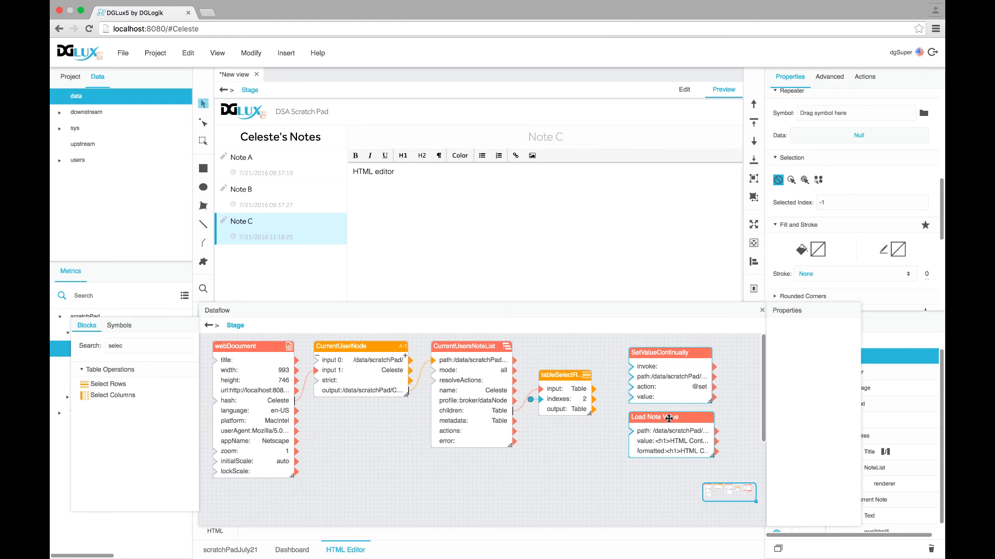
Inspect Load Note Value while selecting Notes A, B and C, widening its properties
left_click(669, 418)
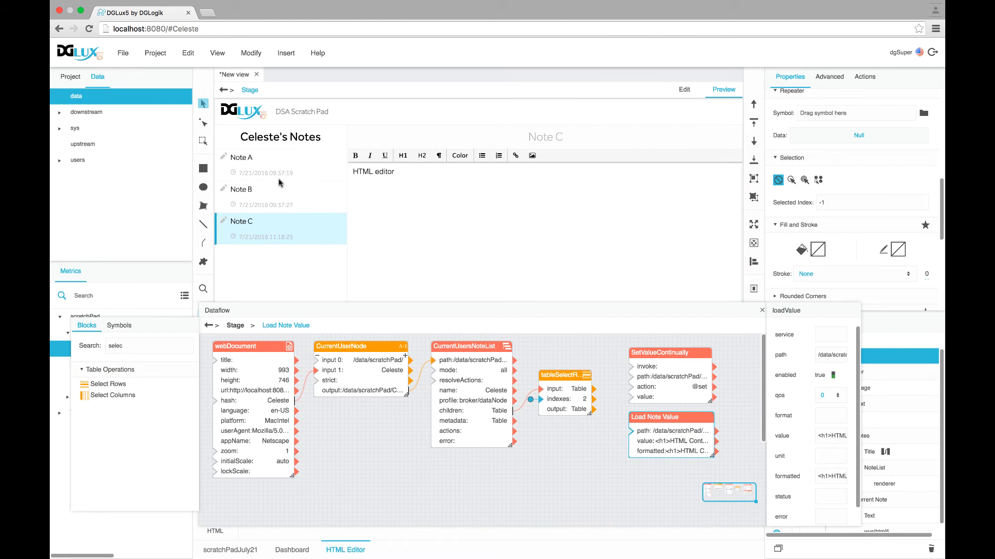
left_click(250, 165)
left_click(248, 193)
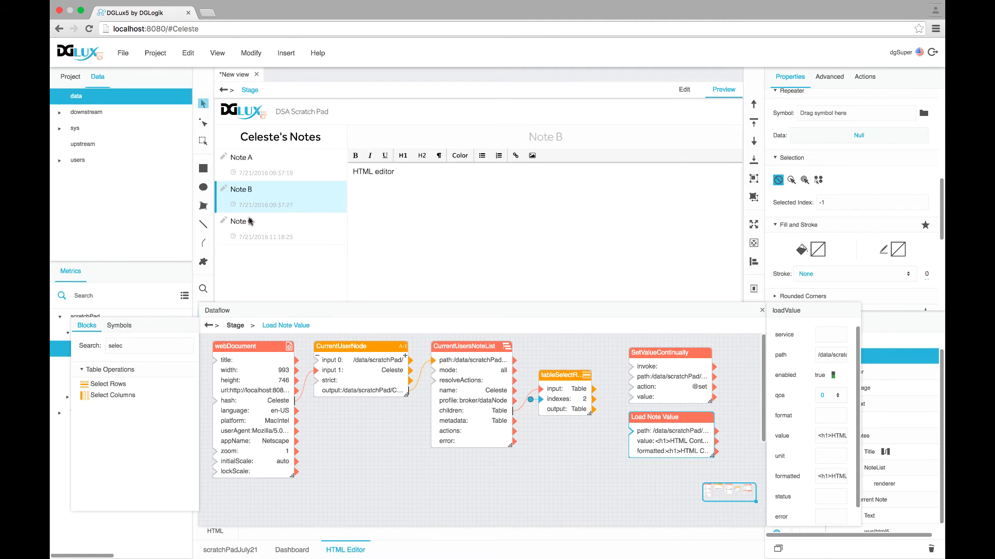
left_click(250, 221)
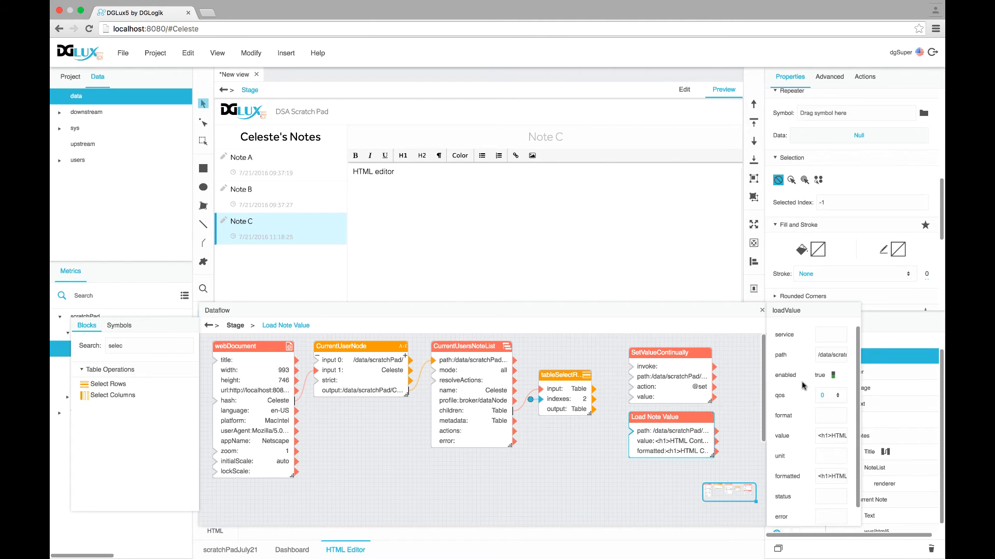
left_click_drag(861, 362, 945, 361)
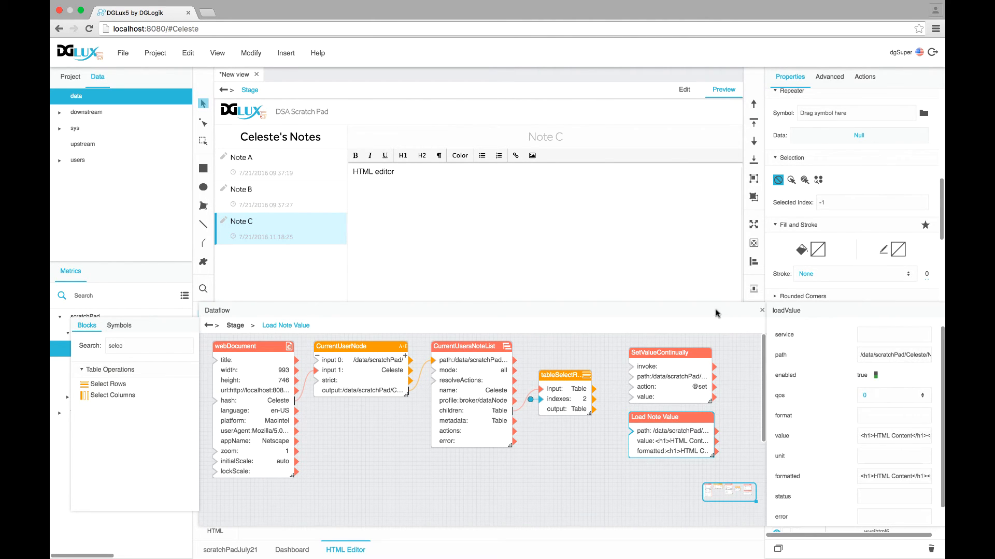
left_click_drag(712, 303, 703, 274)
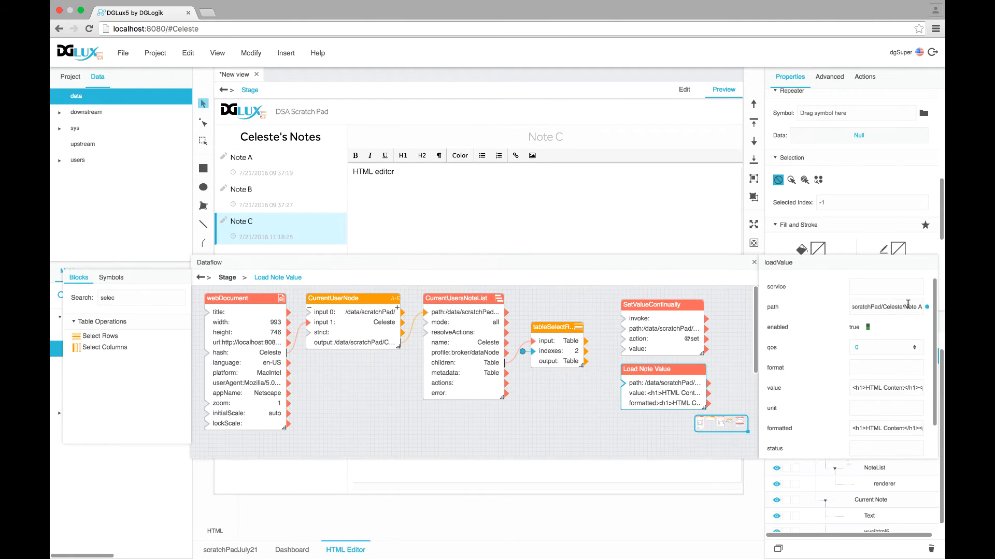
scroll(879, 346, "down", 3)
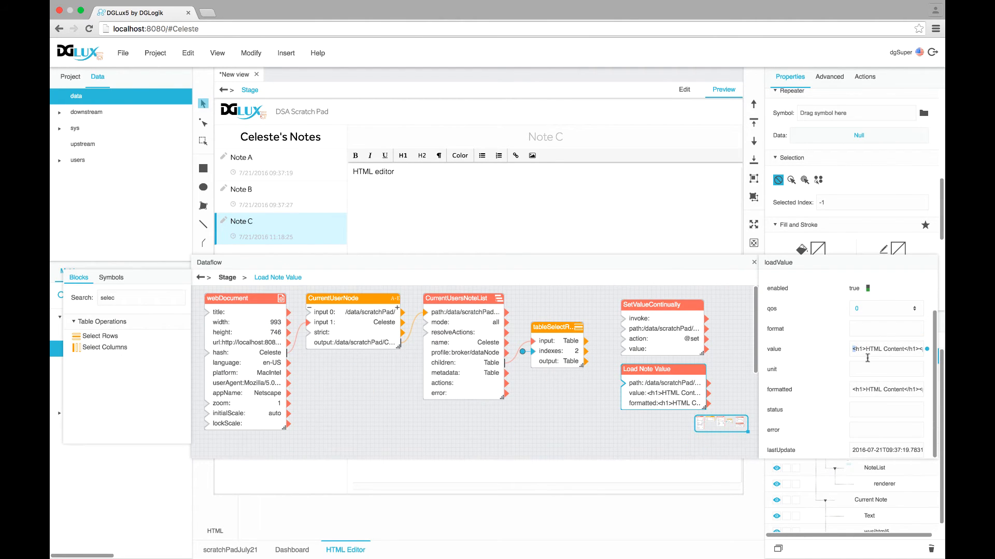
scroll(862, 417, "up", 2)
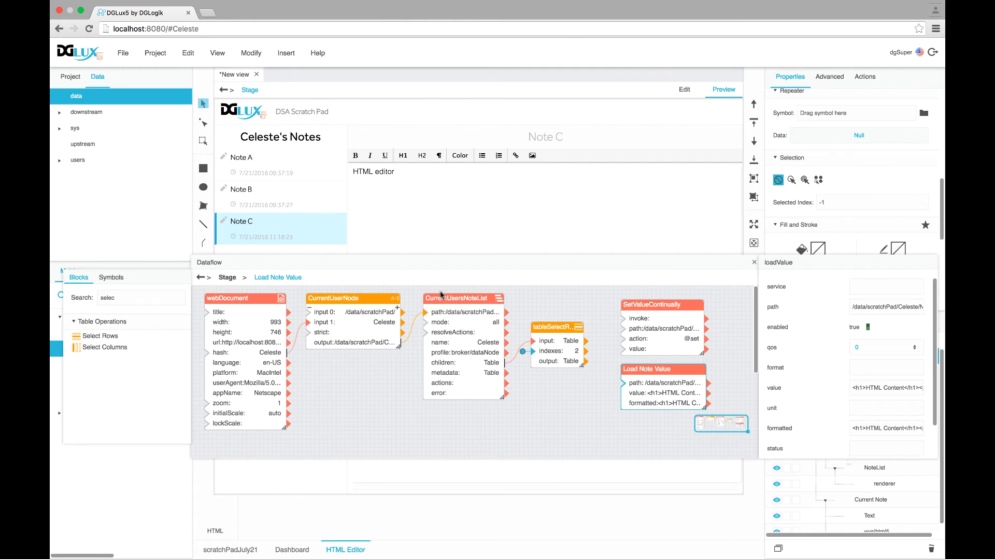
Rename tableSelectRows to 'SelectedNote' and bind its row path to Load Note Value's path
left_click(559, 330)
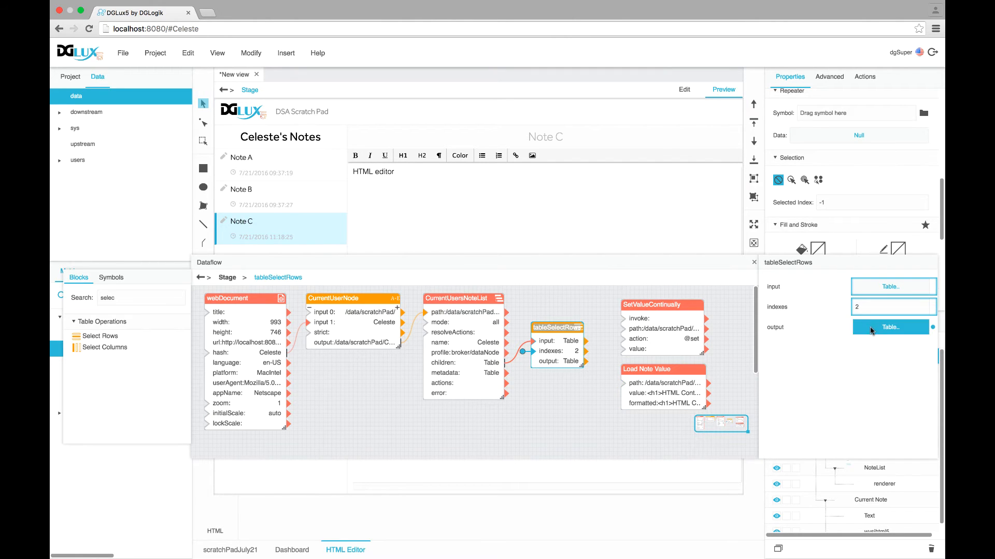
left_click(890, 327)
left_click_drag(434, 292, 472, 126)
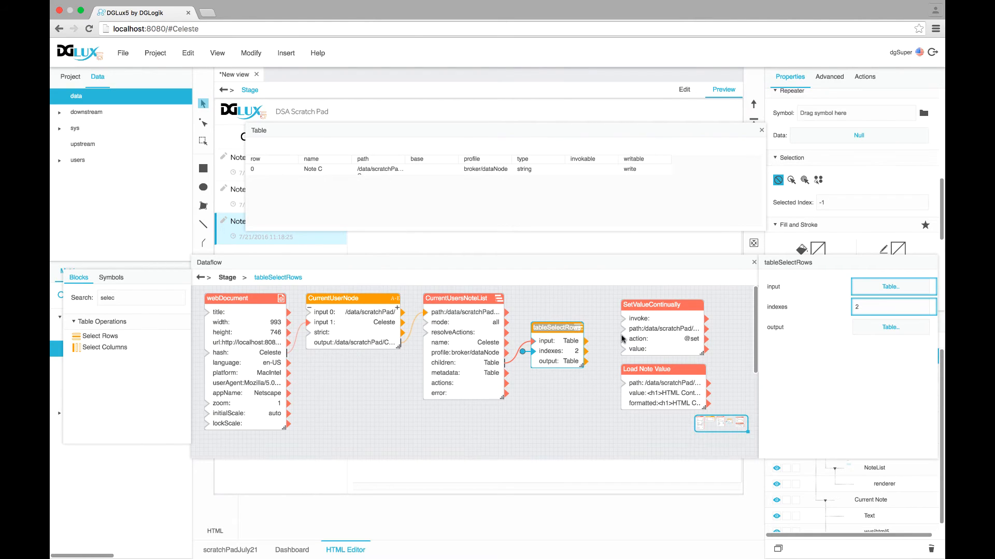
type("SelectedNote")
key("Return")
left_click_drag(383, 171, 625, 383)
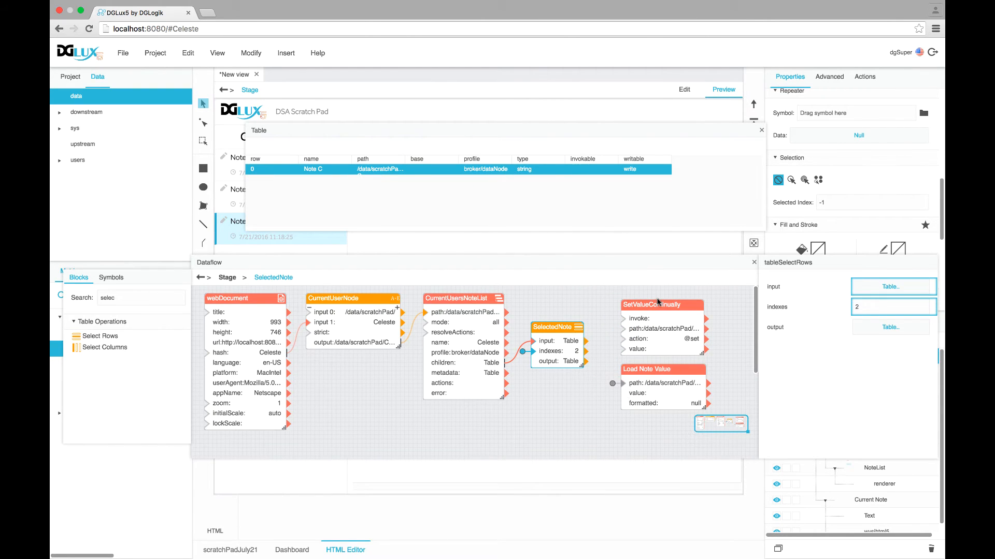
left_click(761, 130)
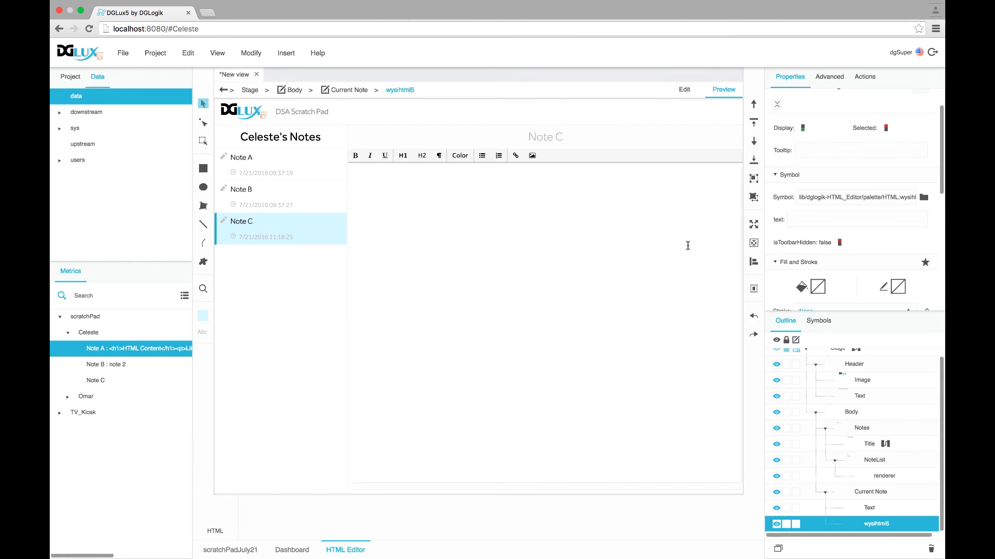
Close the dataflow and cycle the preview through Notes B, A and C, ending on Note A
left_click(232, 188)
left_click(232, 177)
left_click(237, 223)
left_click(238, 166)
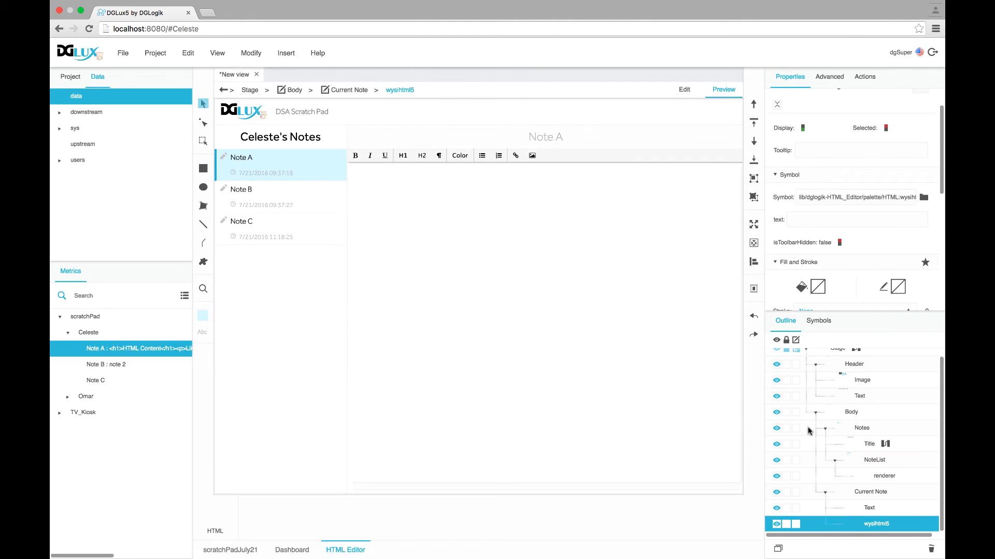
scroll(810, 432, "up", 1)
scroll(810, 440, "down", 1)
Open the wysihtml5 editor's empty dataflow and shift its window right
right_click(867, 527)
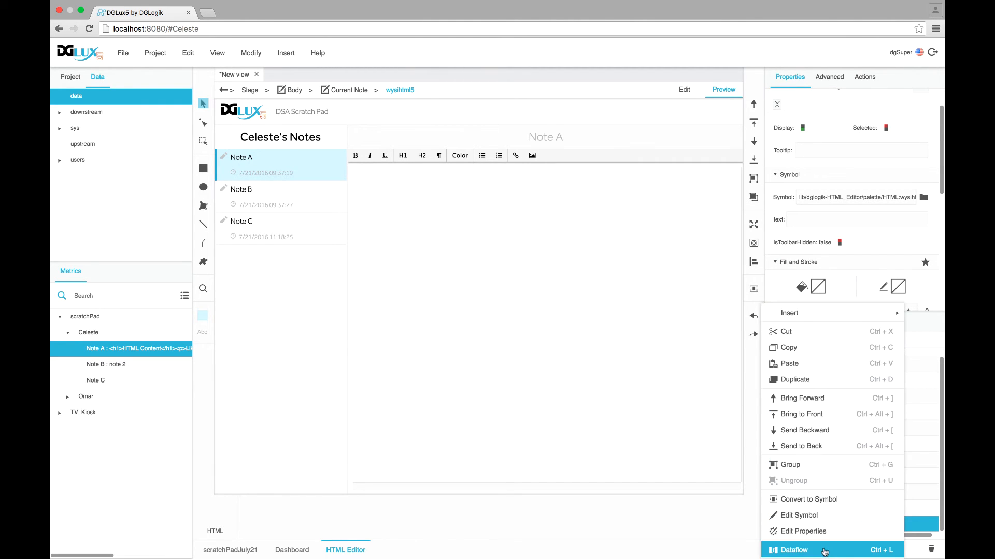
left_click(875, 544)
left_click_drag(334, 250, 451, 254)
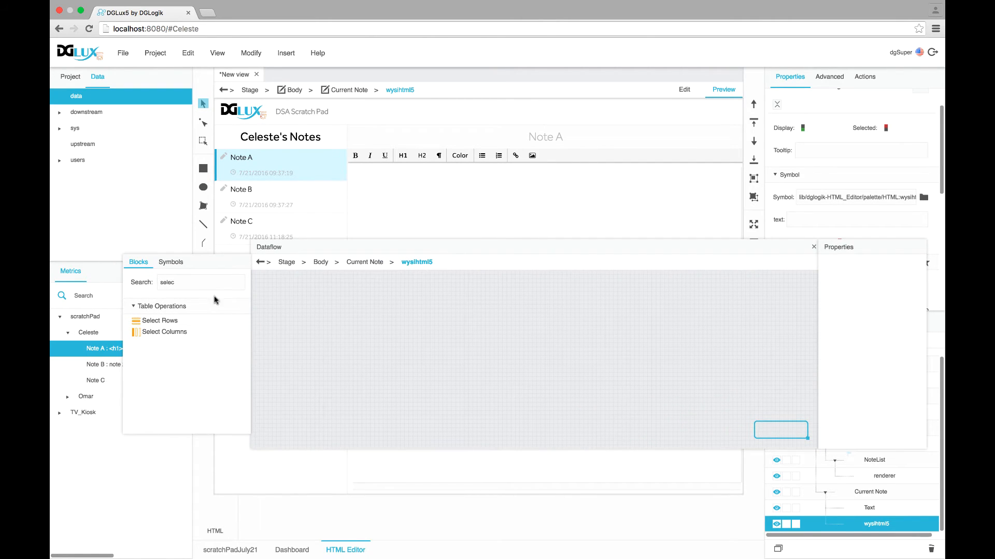
Search Blocks for 'state' and add a changeState block to the wysihtml5 dataflow
double_click(182, 284)
type("state")
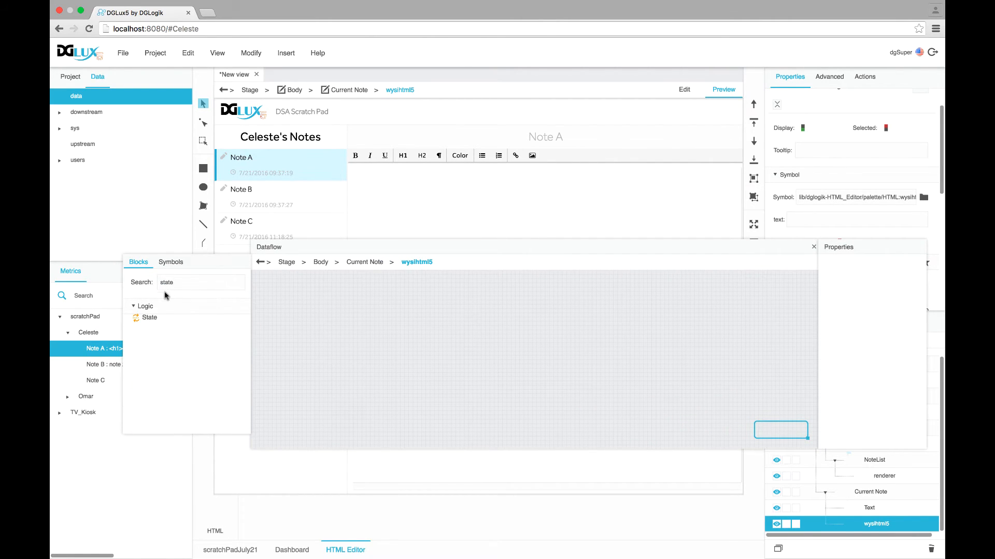
left_click_drag(148, 318, 317, 286)
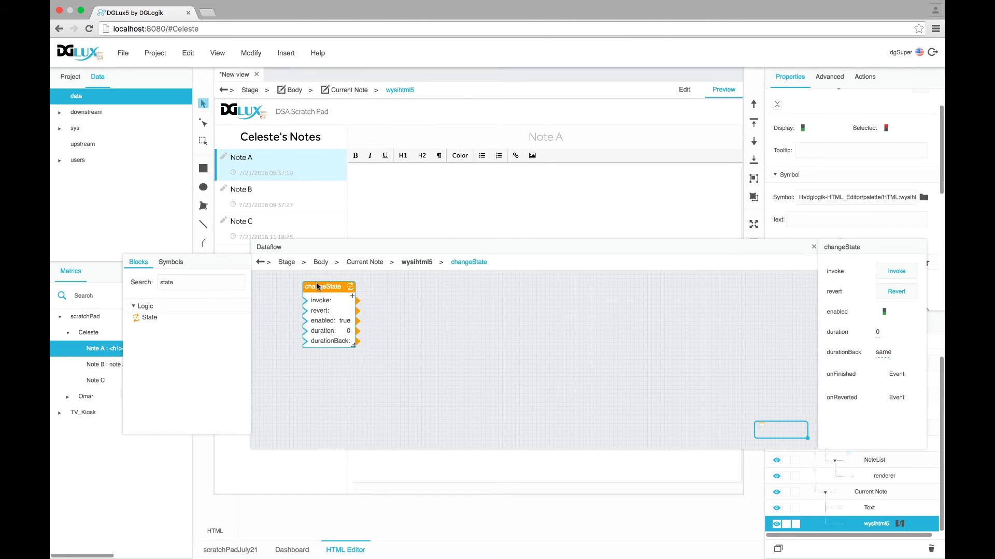
left_click_drag(324, 248, 251, 171)
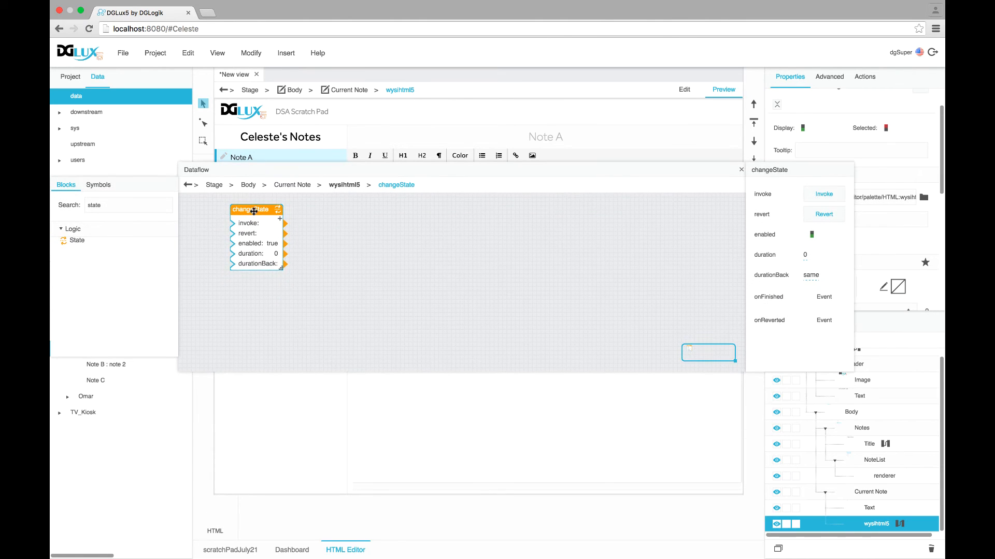
left_click_drag(253, 210, 229, 212)
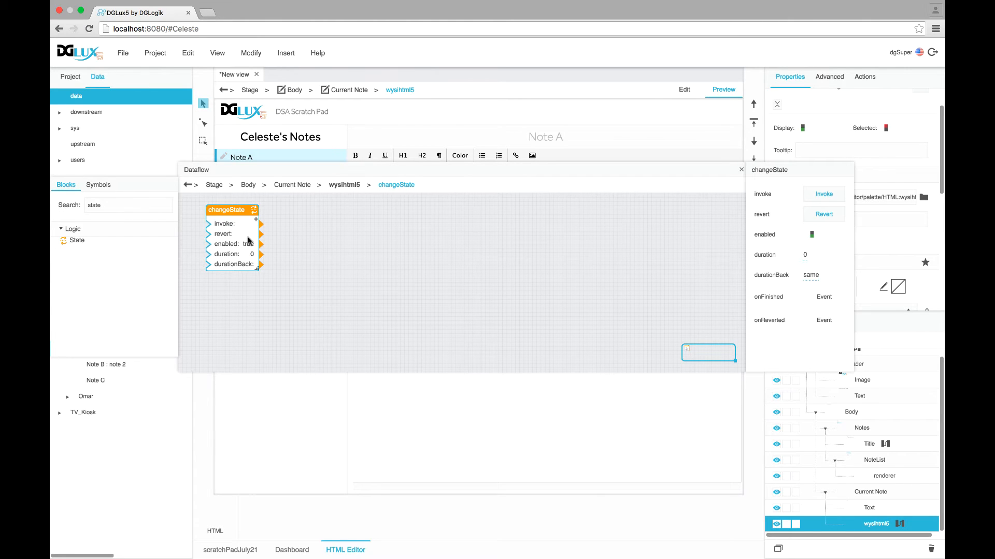
left_click_drag(226, 175, 243, 267)
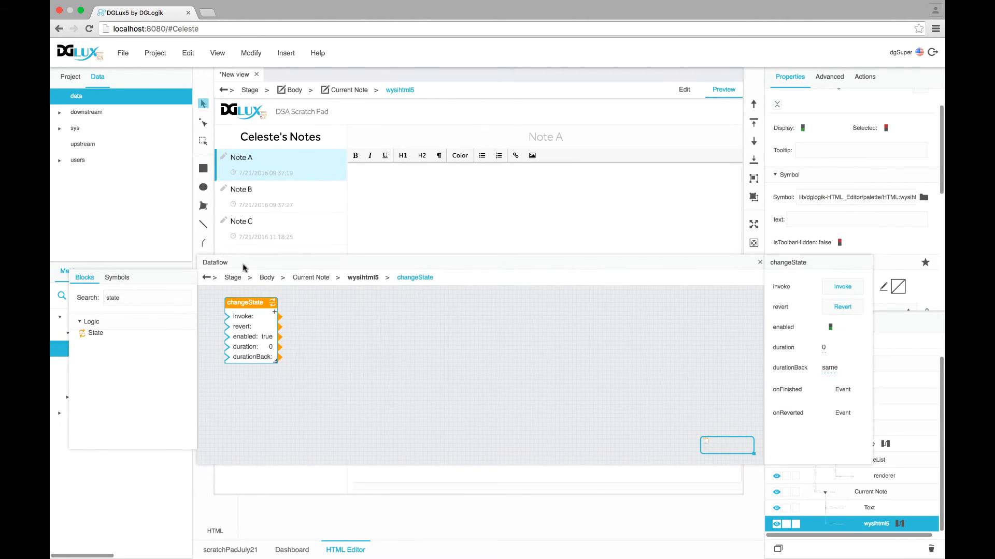
left_click_drag(584, 256, 533, 333)
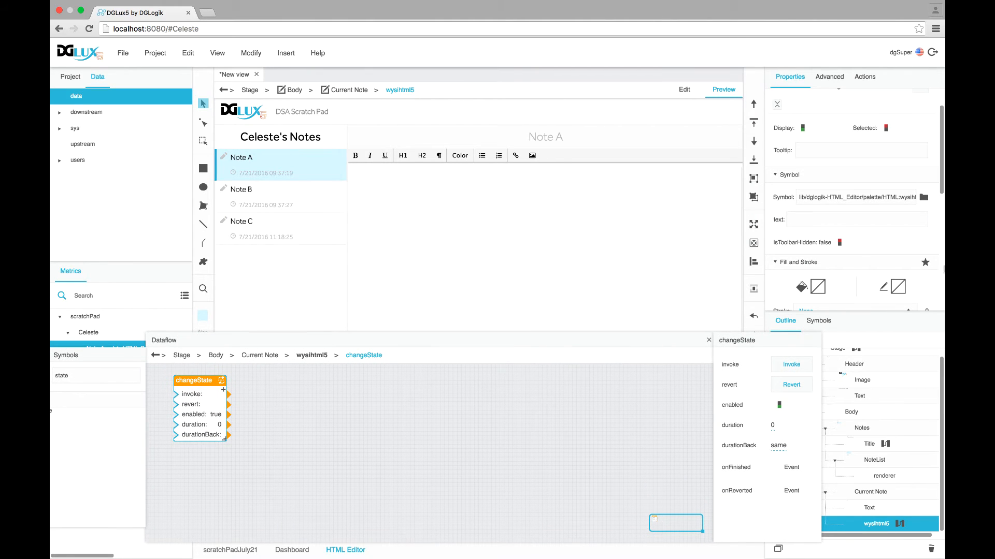
Test sample text 12345 in the editor, clear it, and add a path/change row to changeState
left_click(810, 222)
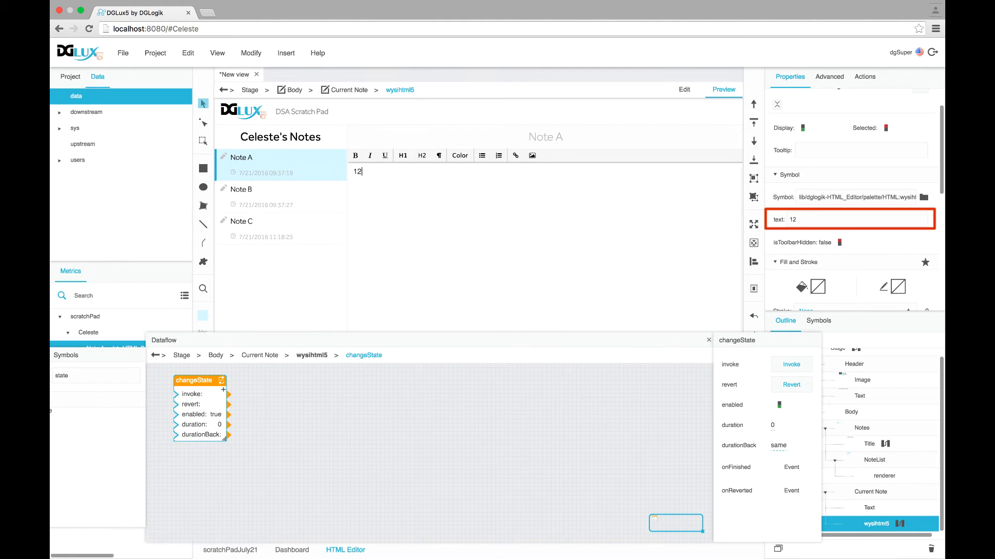
type("345")
double_click(361, 171)
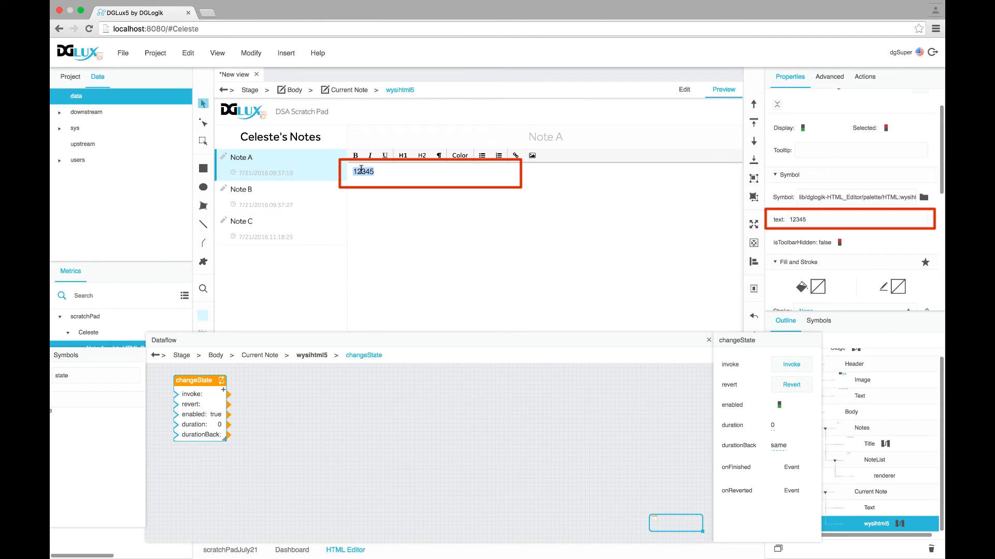
key("BackSpace")
left_click_drag(826, 224, 762, 223)
key("BackSpace")
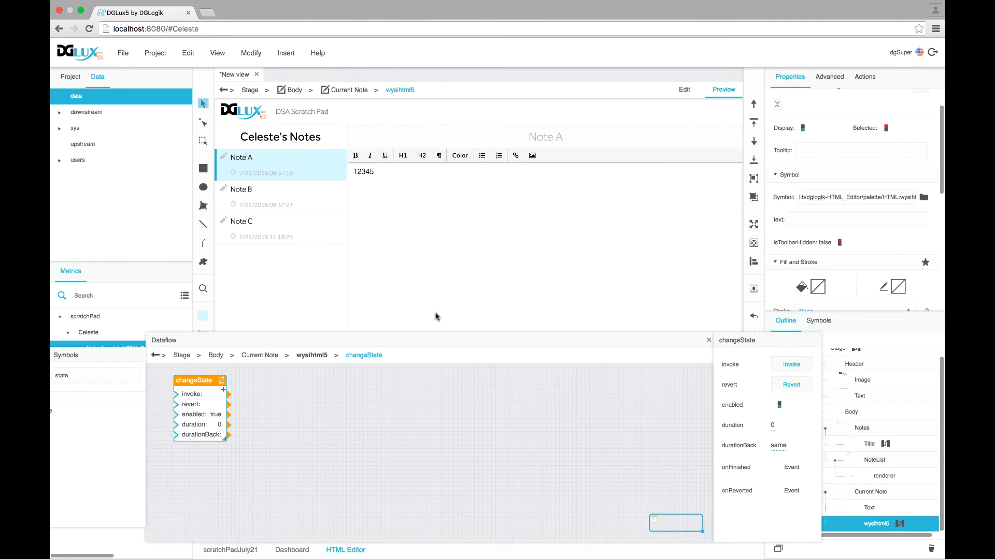
left_click(223, 391)
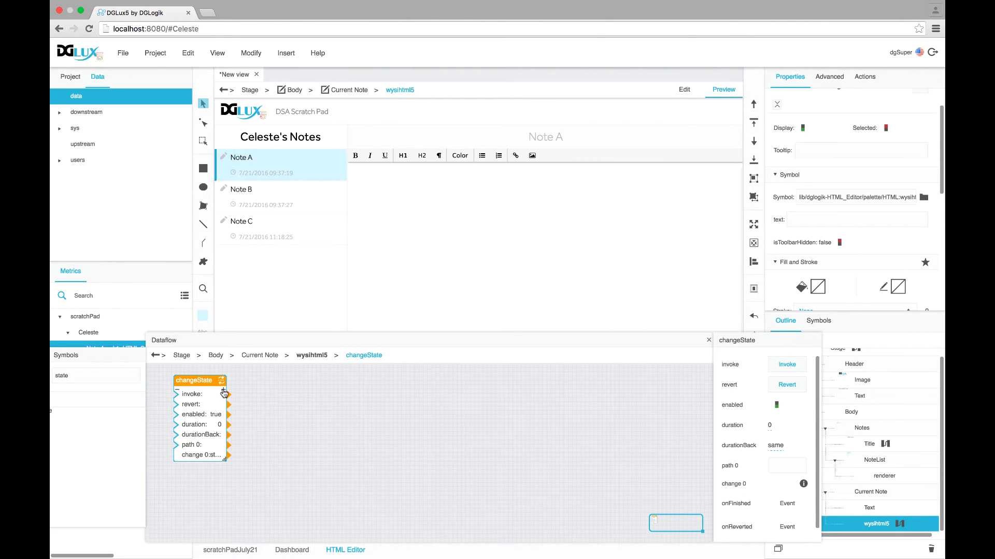
left_click_drag(931, 220, 778, 433)
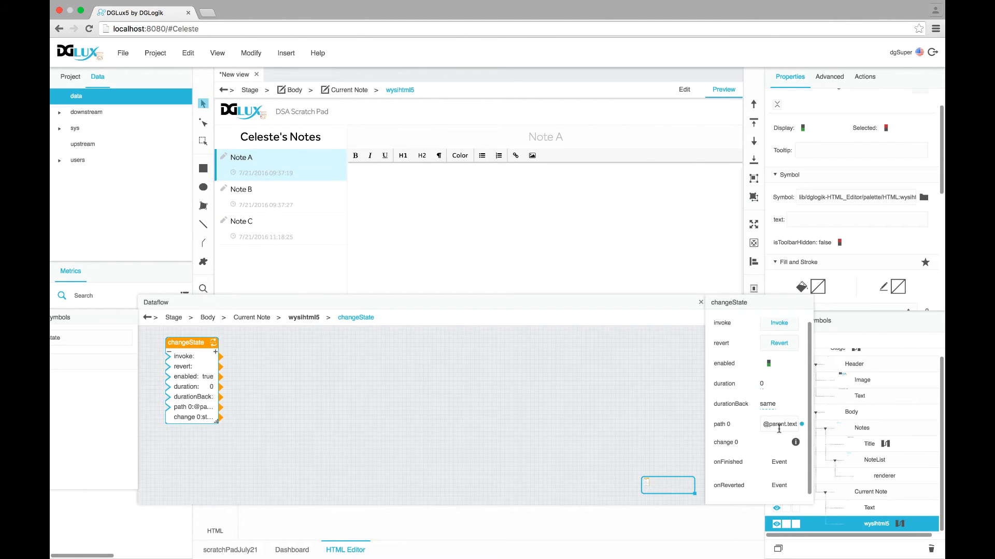
mouse_move(931, 221)
left_click_drag(931, 222, 777, 431)
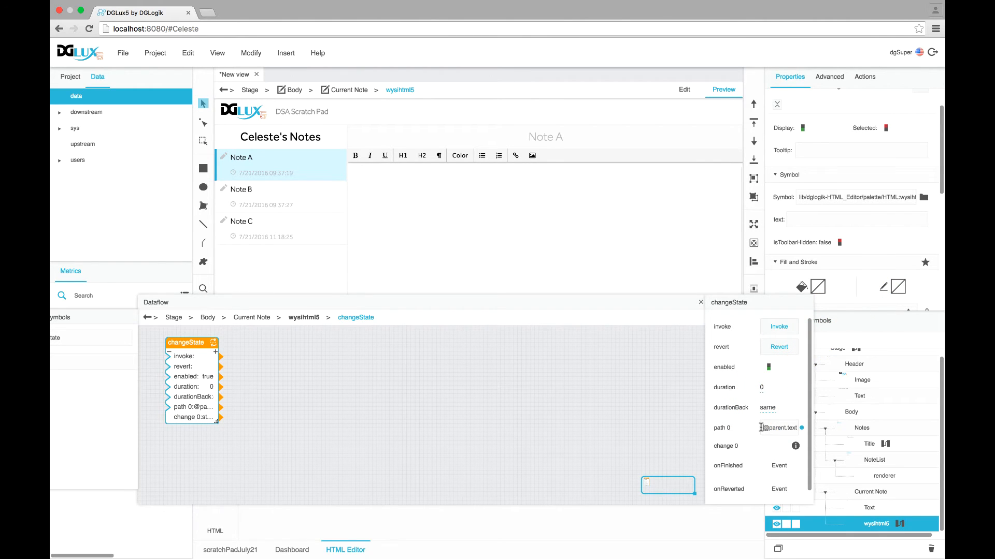
Select Notes, NoteList and the wysihtml5 editor, then open change 0's advanced options
left_click(840, 428)
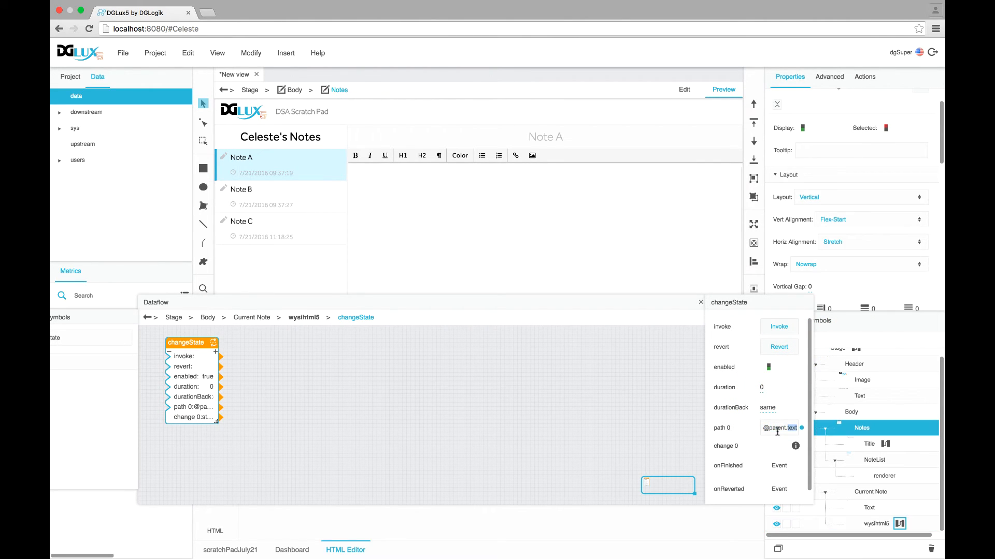
left_click(865, 463)
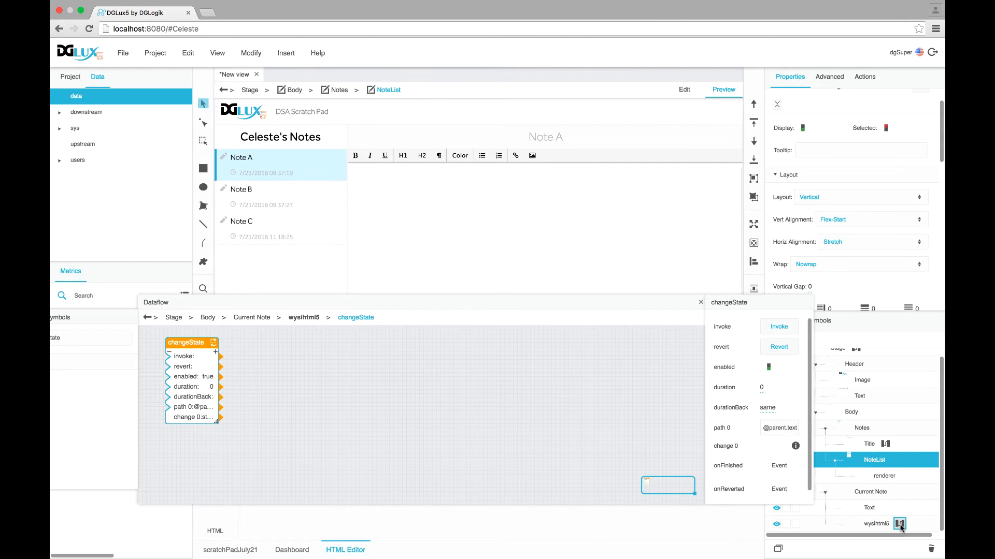
left_click(880, 527)
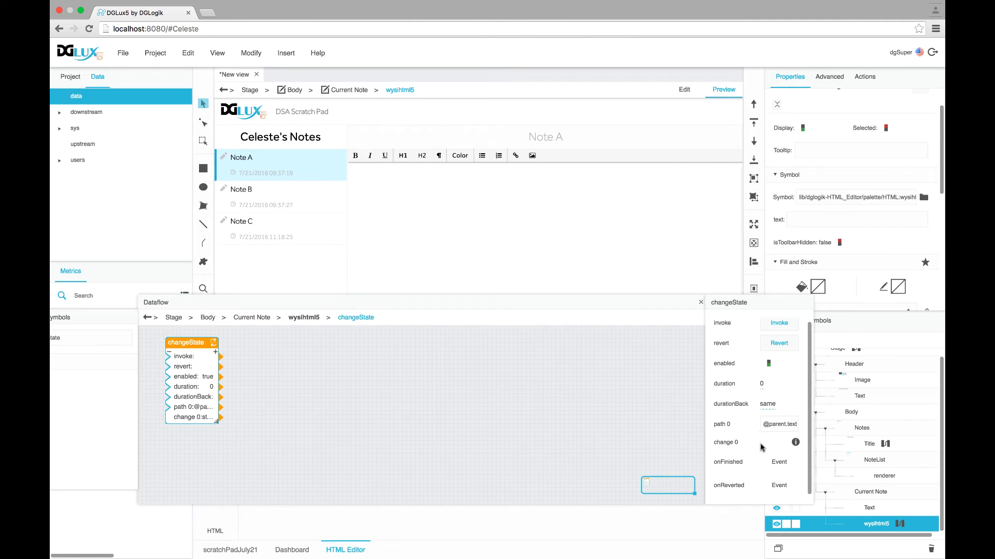
left_click(795, 444)
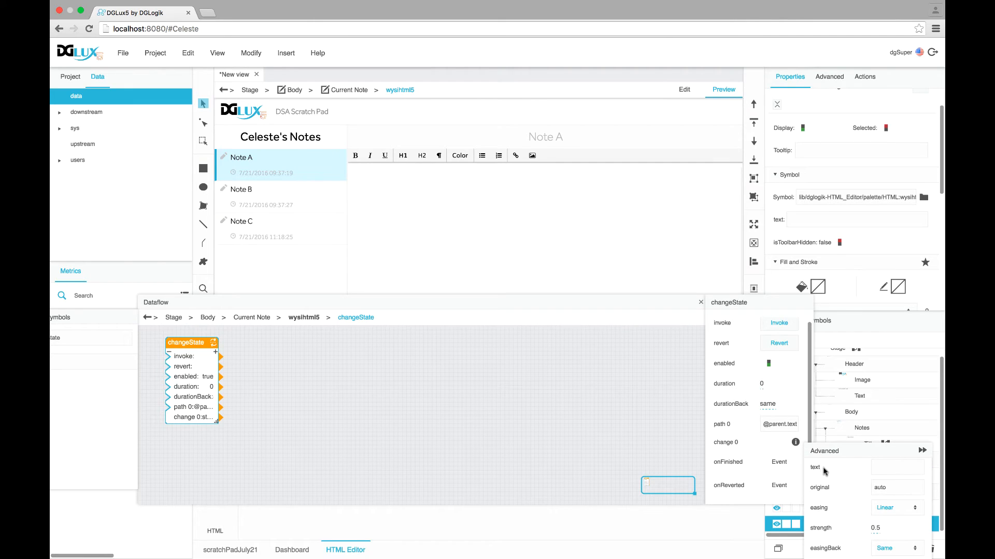
Link change 0 to the editor text and bind Load Note Value's output to that text
left_click(927, 470)
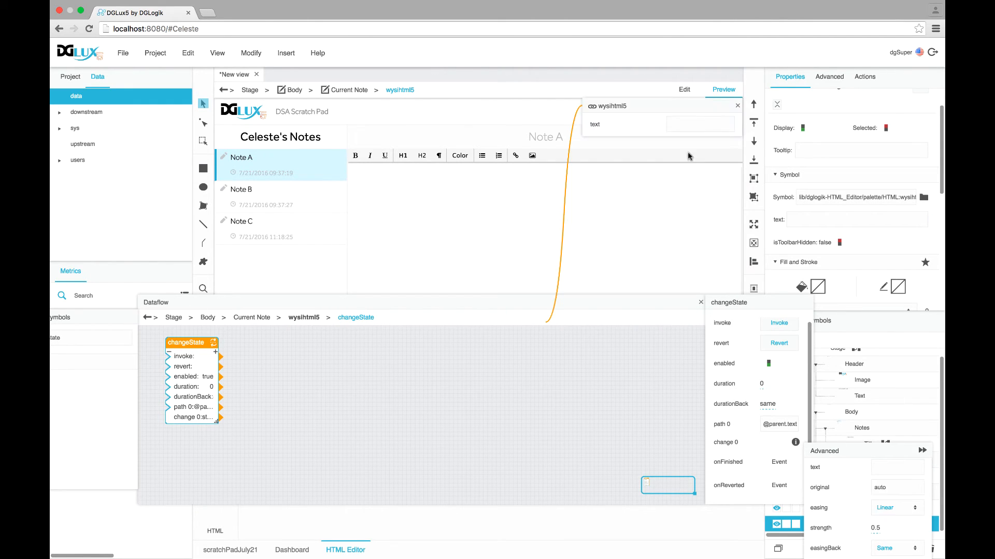
scroll(862, 383, "up", 1)
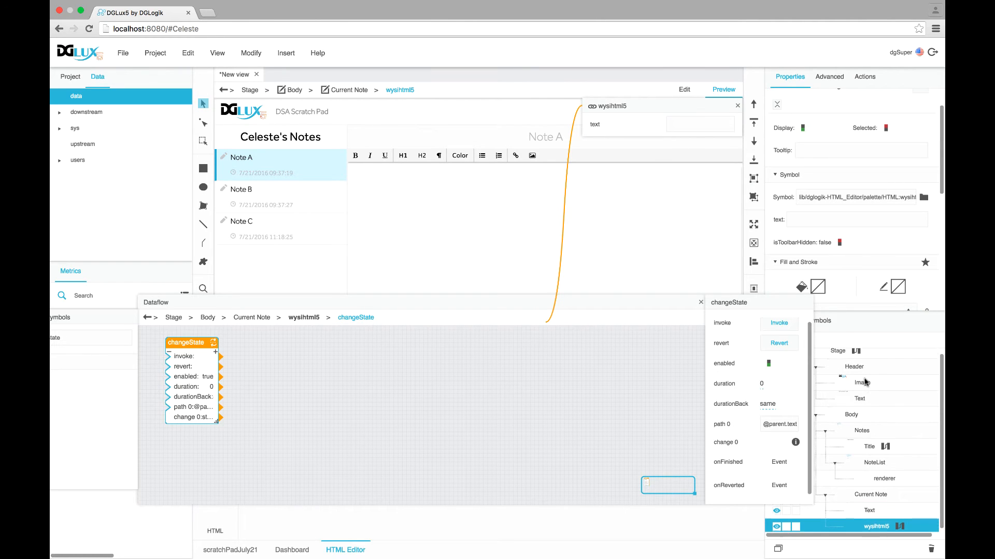
left_click(837, 356)
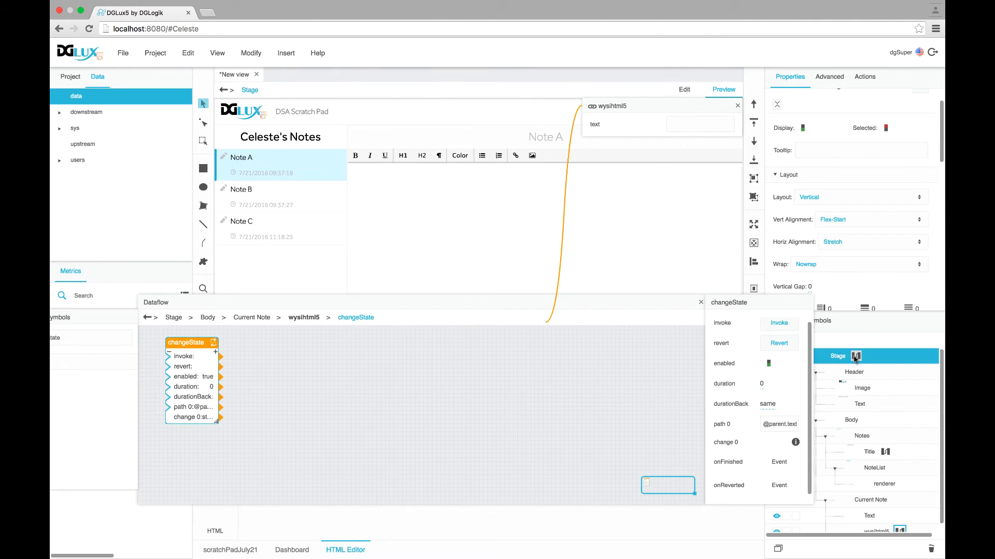
left_click(856, 357)
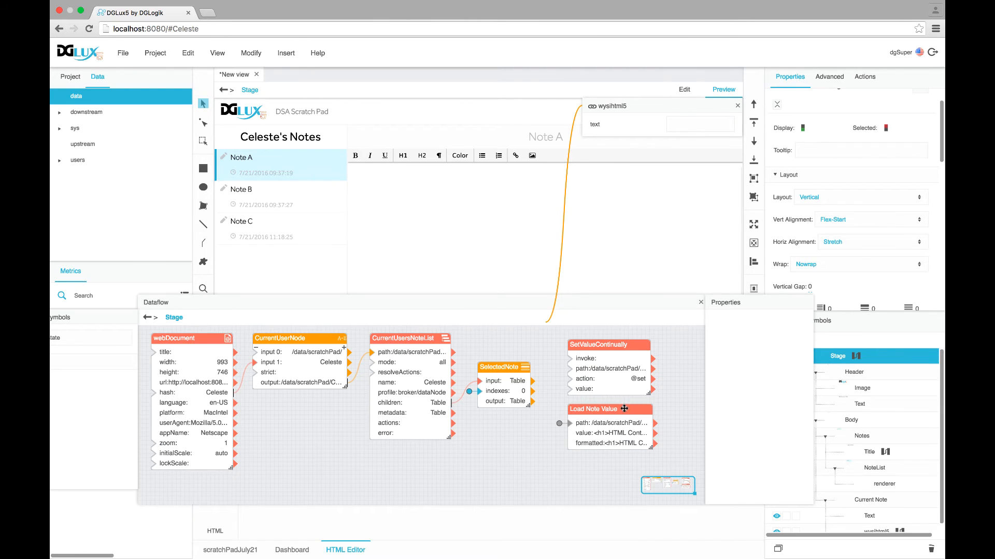
left_click(624, 409)
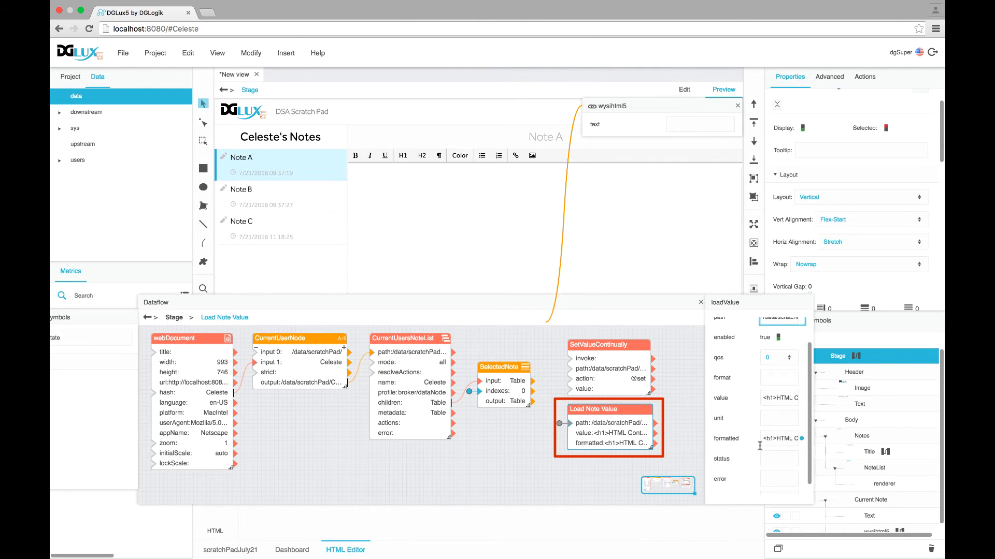
scroll(759, 445, "down", 1)
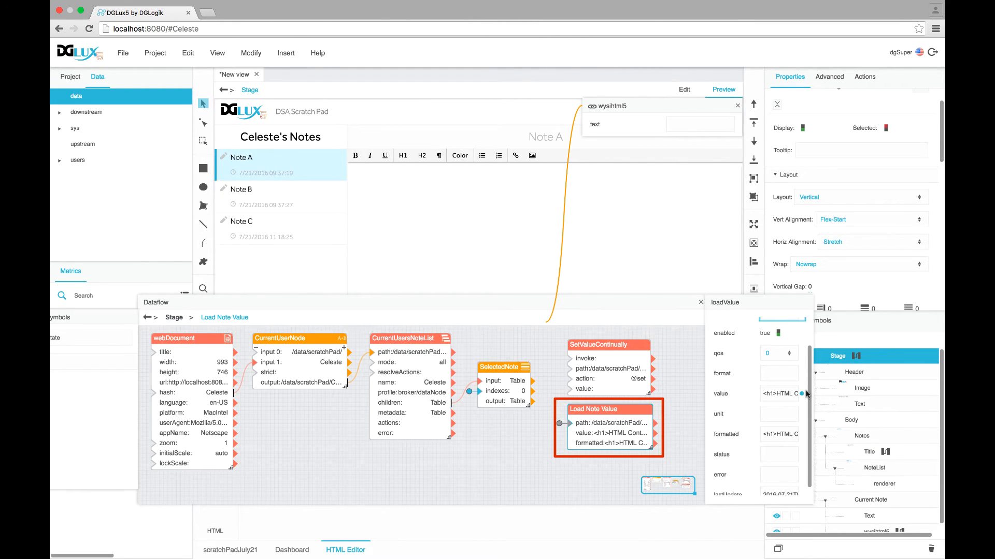
left_click_drag(806, 394, 689, 126)
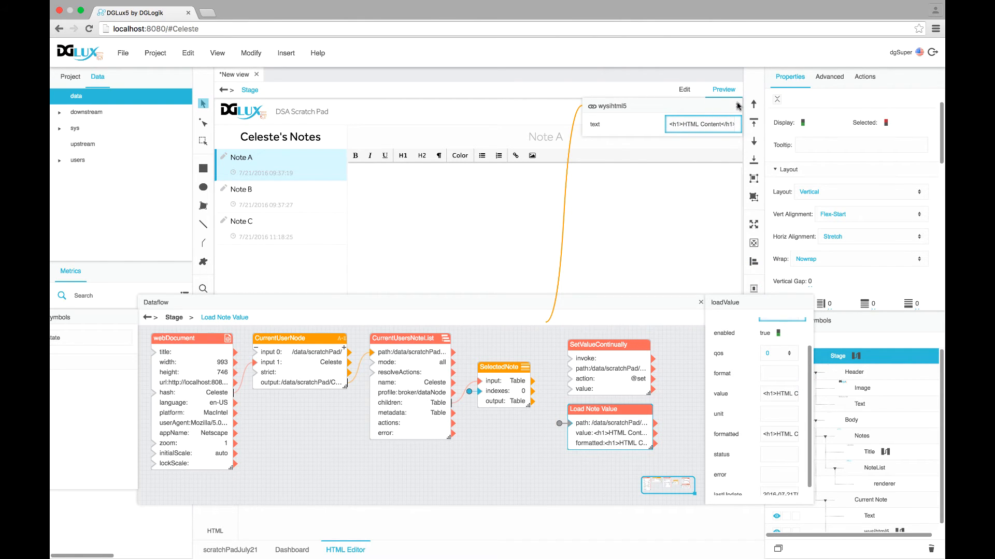
Reopen the wysihtml5 editor's changeState dataflow
scroll(874, 516, "down", 1)
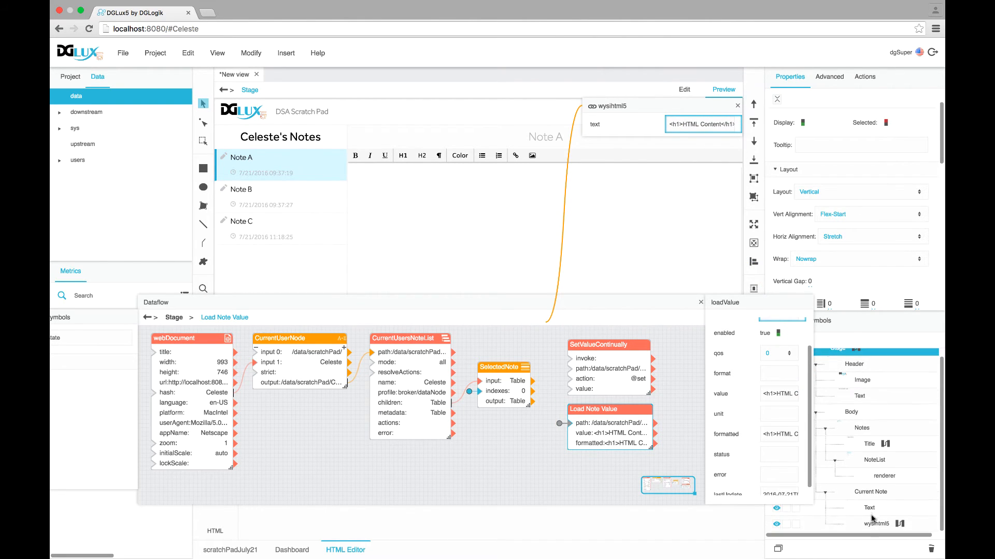
left_click(904, 525)
left_click(900, 525)
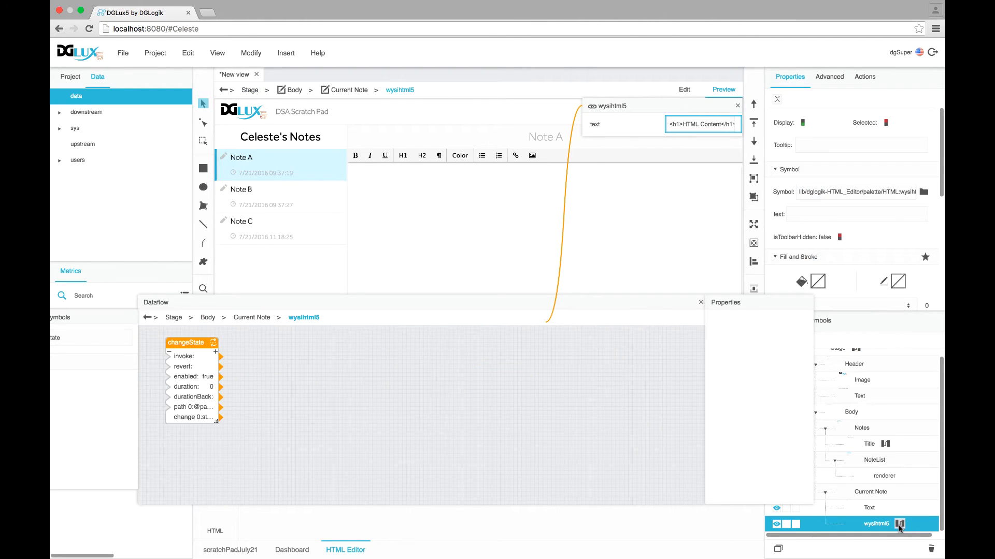
Check change 0 with Notes B and C, then wire NoteList's Selected Index to changeState's Invoke
left_click(209, 348)
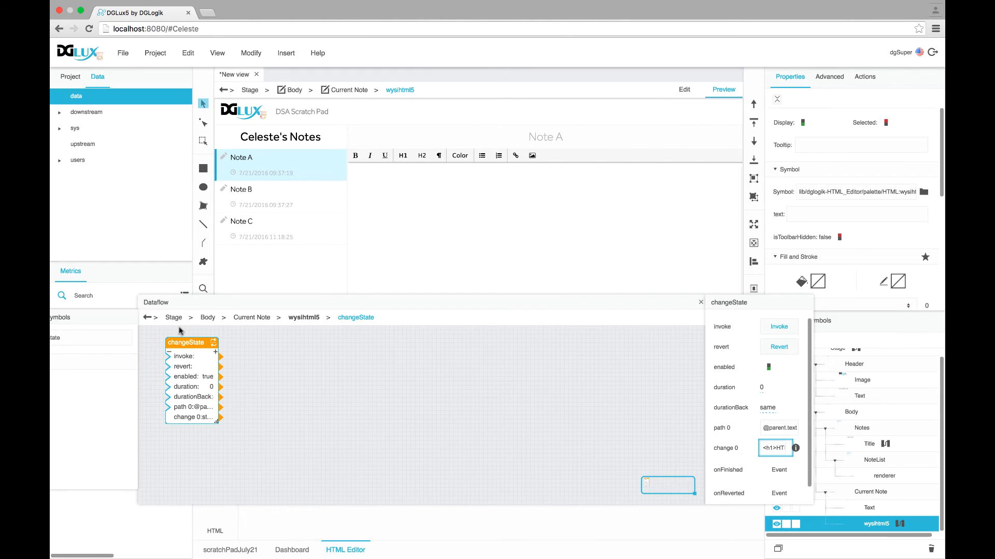
left_click(244, 201)
left_click(248, 234)
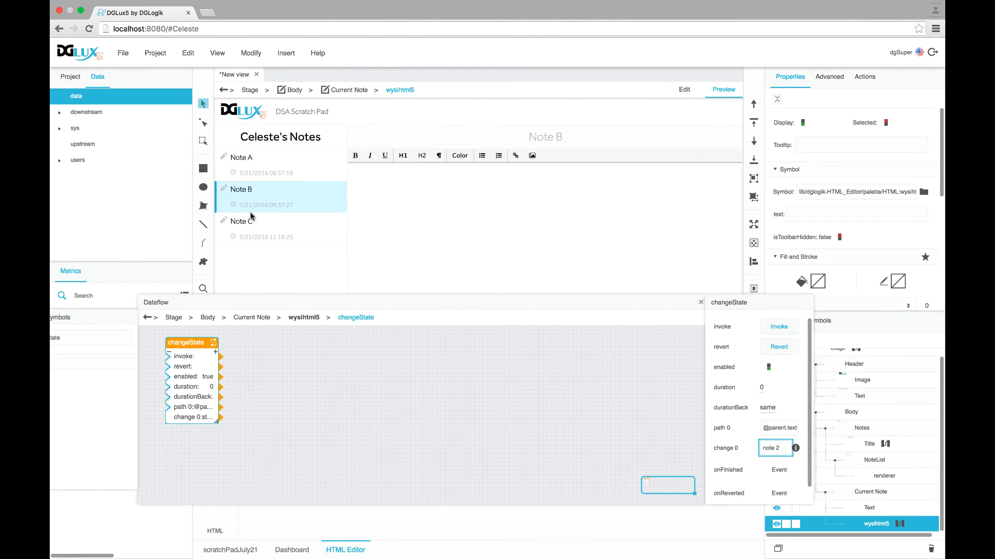
scroll(875, 250, "down", 10)
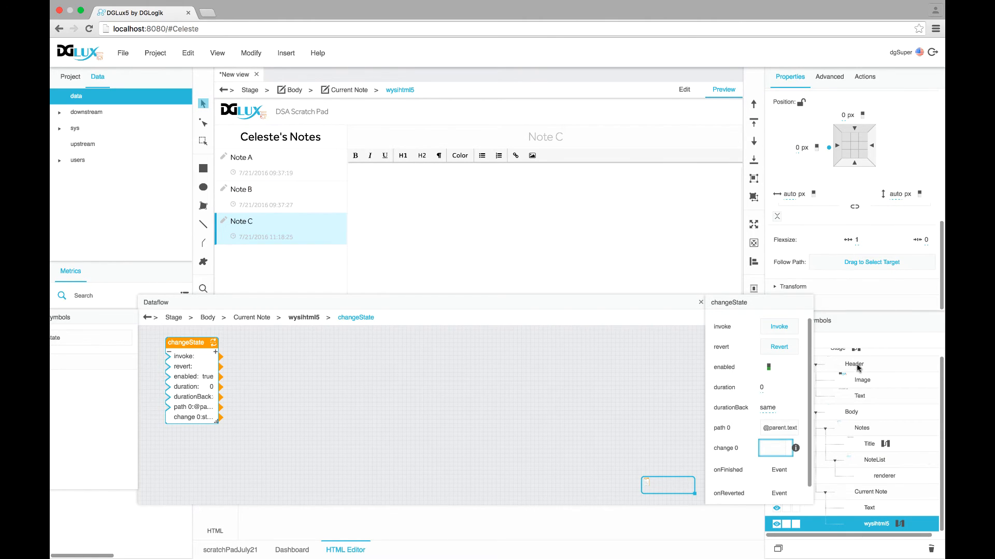
left_click(874, 461)
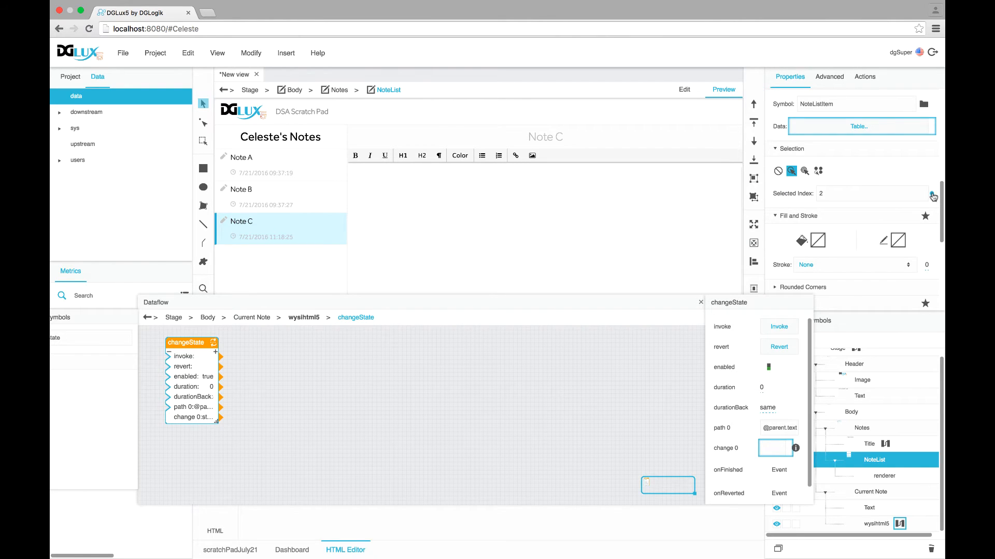
left_click_drag(933, 195, 774, 327)
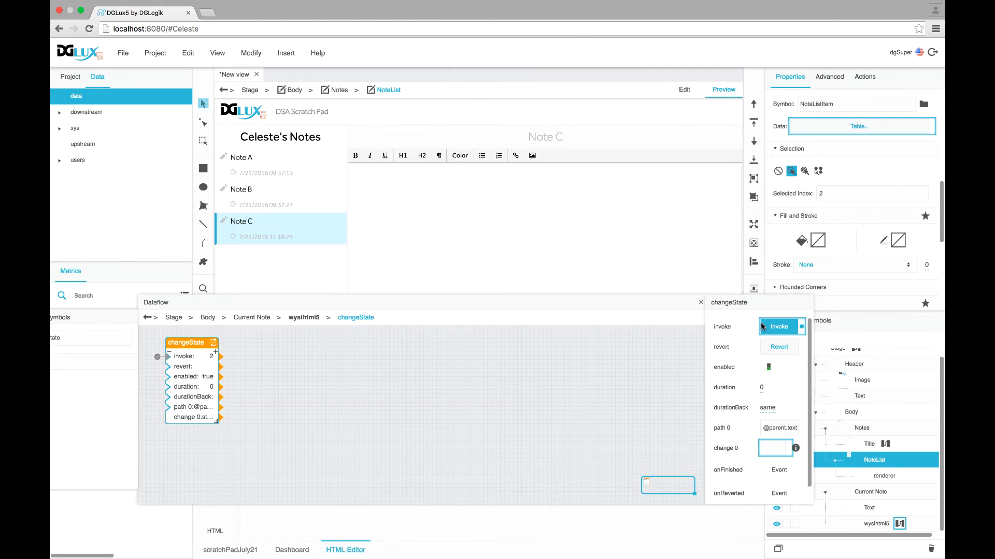
Close the dataflow, cycle through Notes A, B and C to confirm each loads its own text, then select Stage
left_click(701, 303)
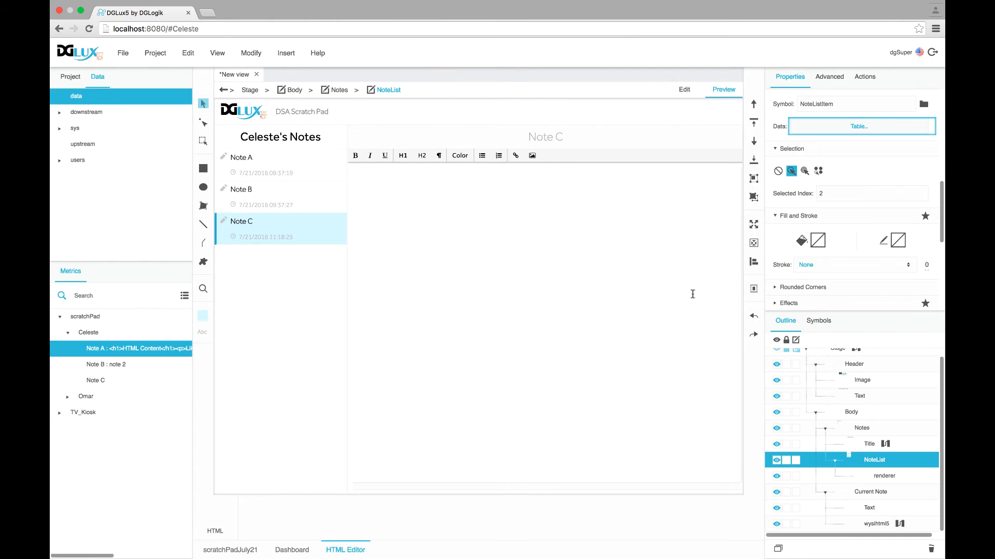
left_click(254, 193)
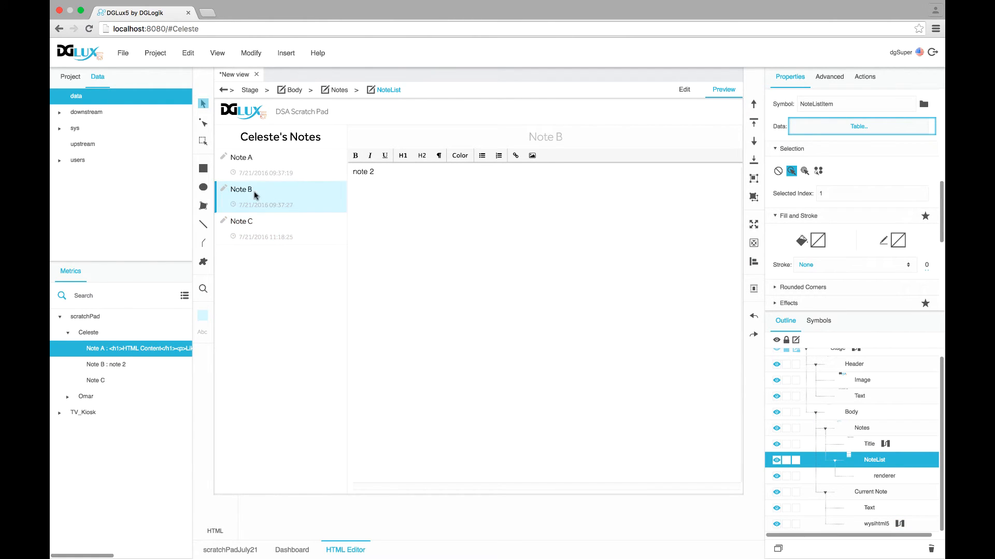
left_click(249, 158)
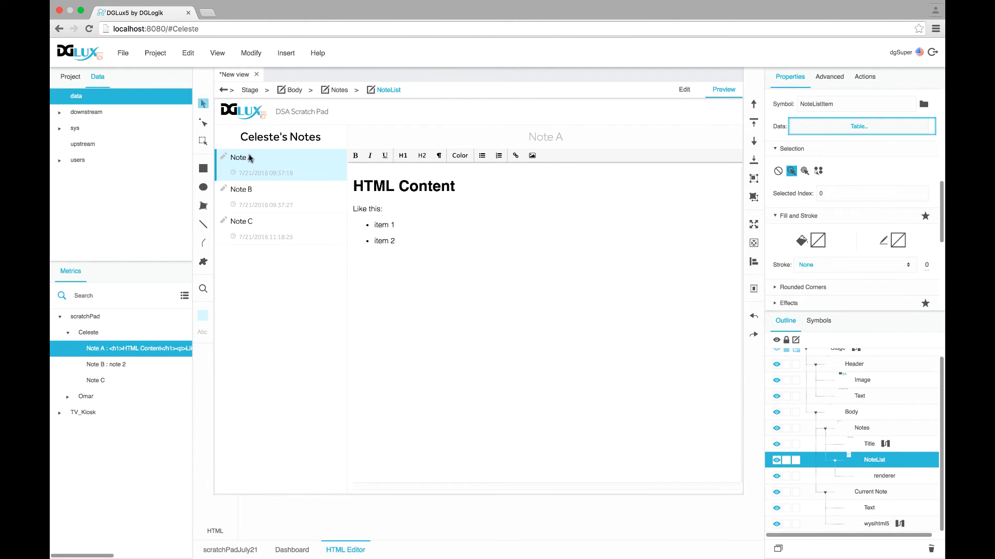
left_click(262, 202)
left_click(269, 229)
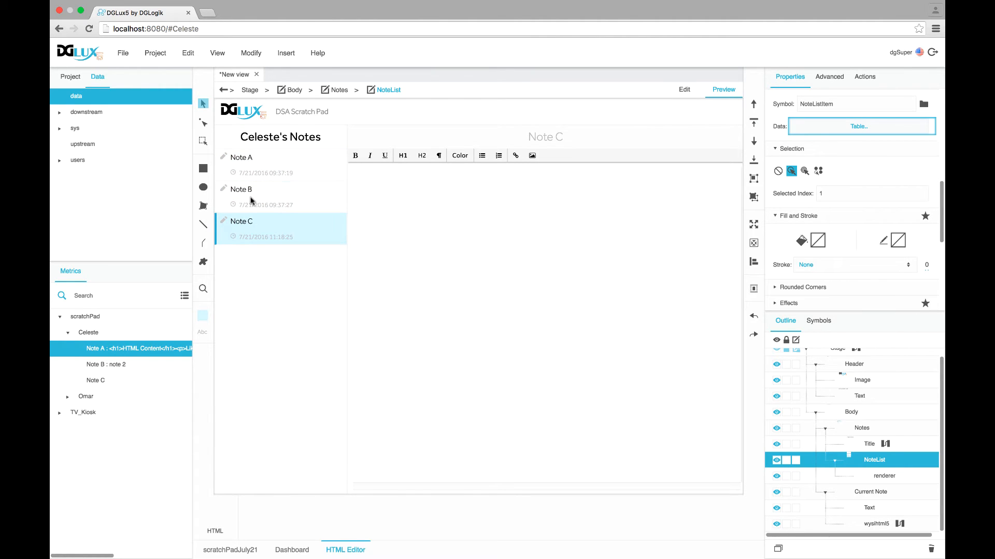
left_click(250, 200)
left_click(248, 167)
left_click(254, 209)
left_click(262, 235)
left_click(253, 203)
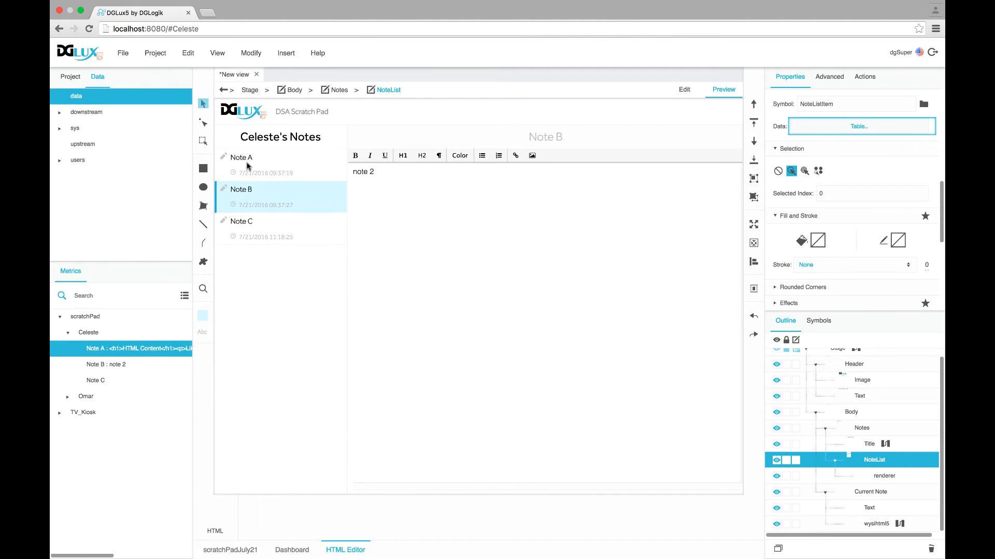
left_click(247, 165)
left_click(256, 228)
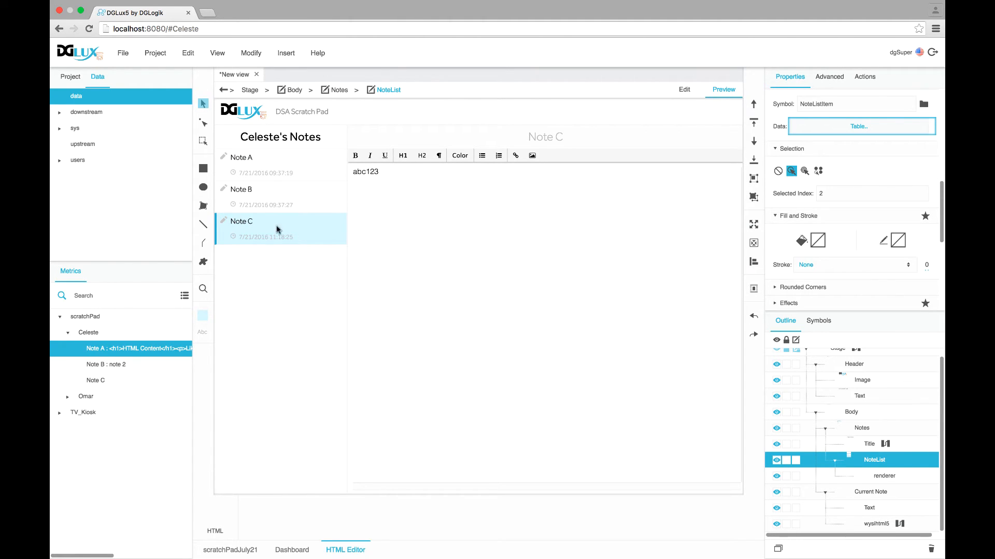
scroll(850, 365, "up", 1)
left_click(855, 357)
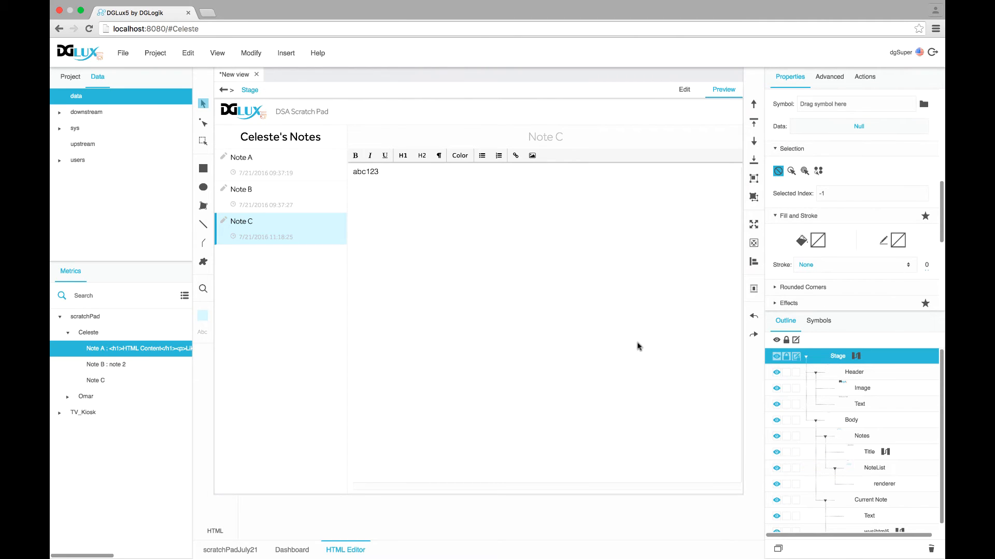
Open the Stage dataflow and inspect SelectedNote's output table, picking up Note C's path at index 2
key("d")
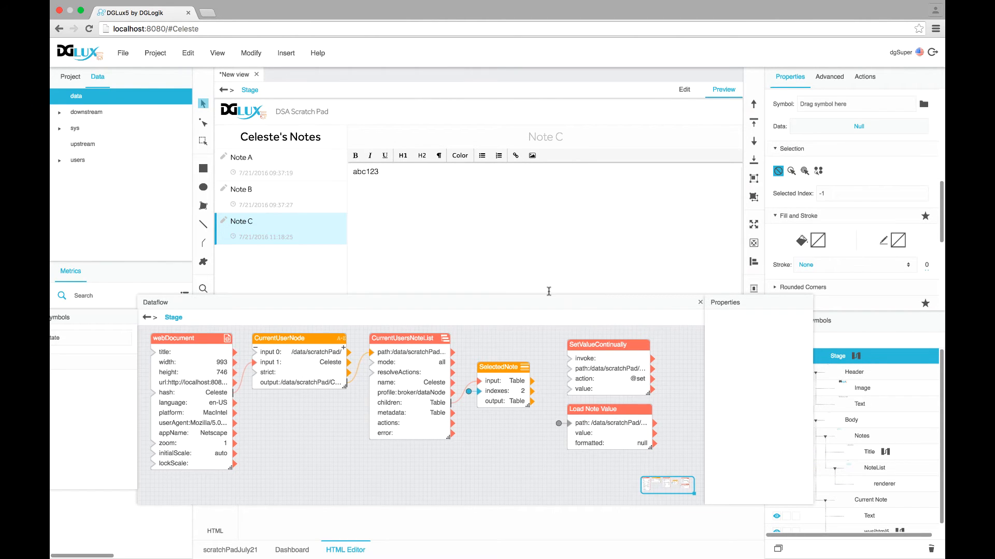
mouse_move(568, 307)
left_mouse_down()
mouse_move(484, 231)
mouse_move(568, 319)
left_mouse_up()
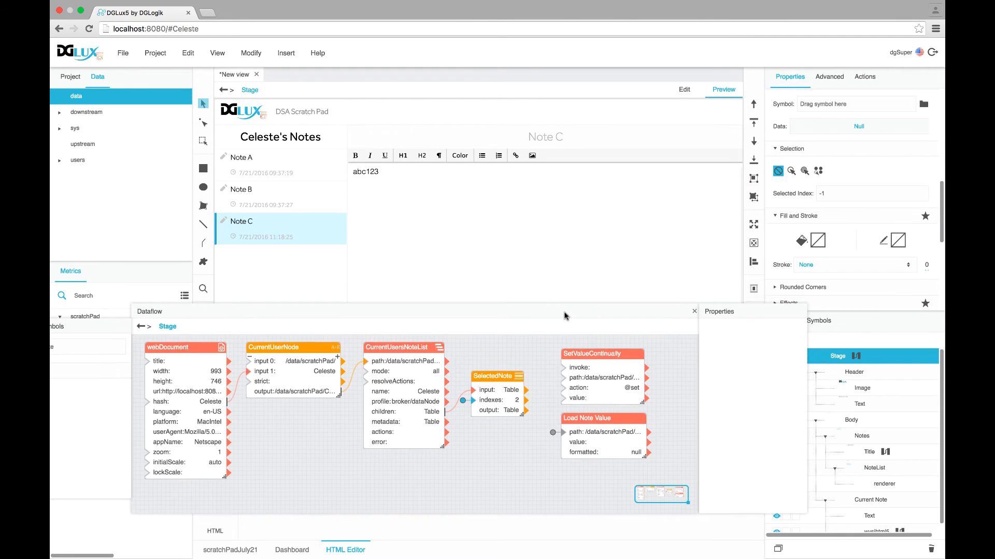
left_click(492, 378)
left_click(777, 378)
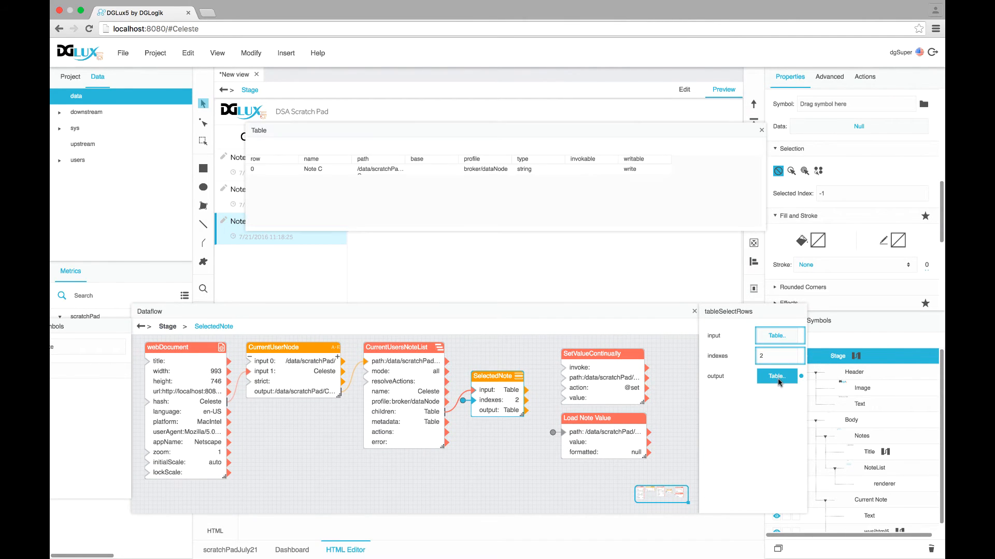
left_click_drag(366, 173, 563, 378)
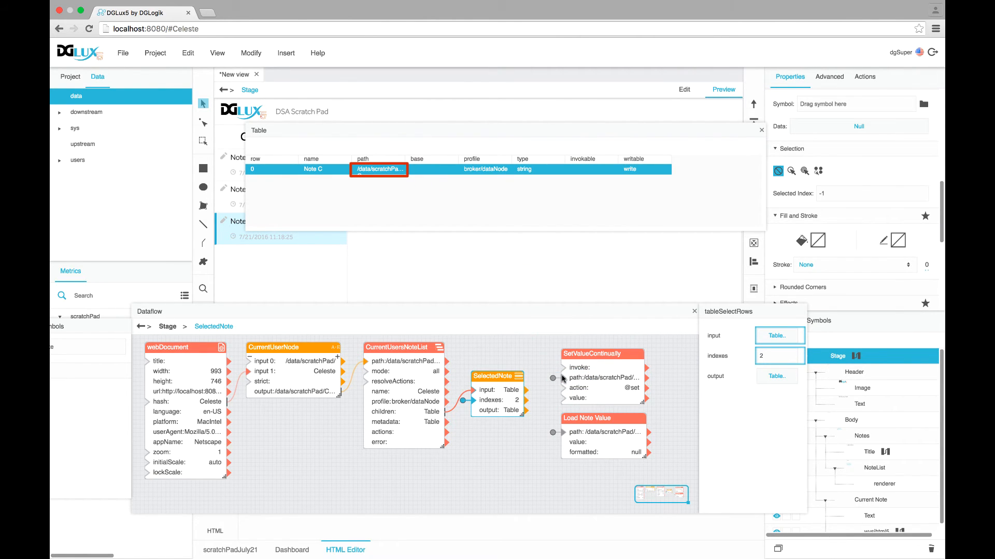
left_click(762, 131)
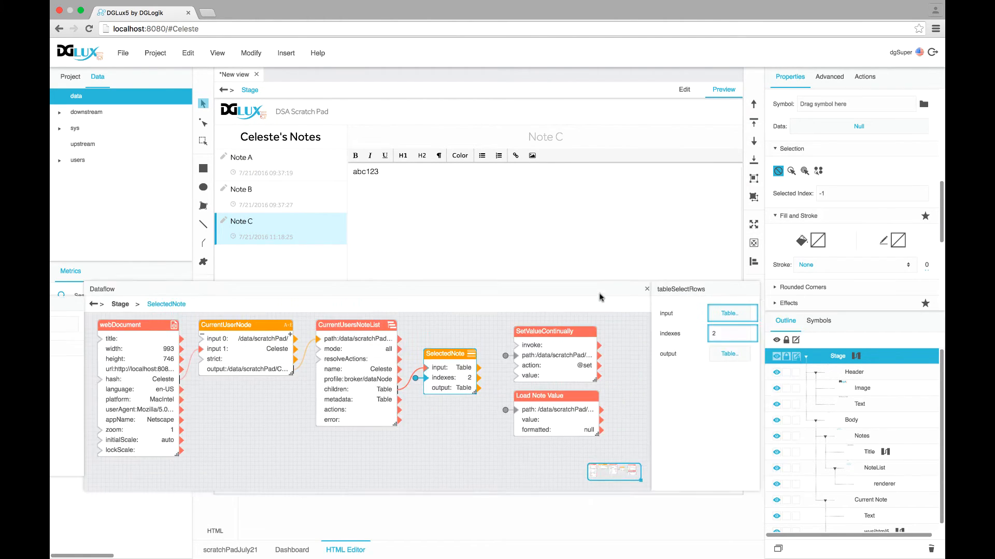
Bind the wysihtml5 editor's text to SetValueContinually's value and invoke inputs, then close the dataflow
left_click(877, 524)
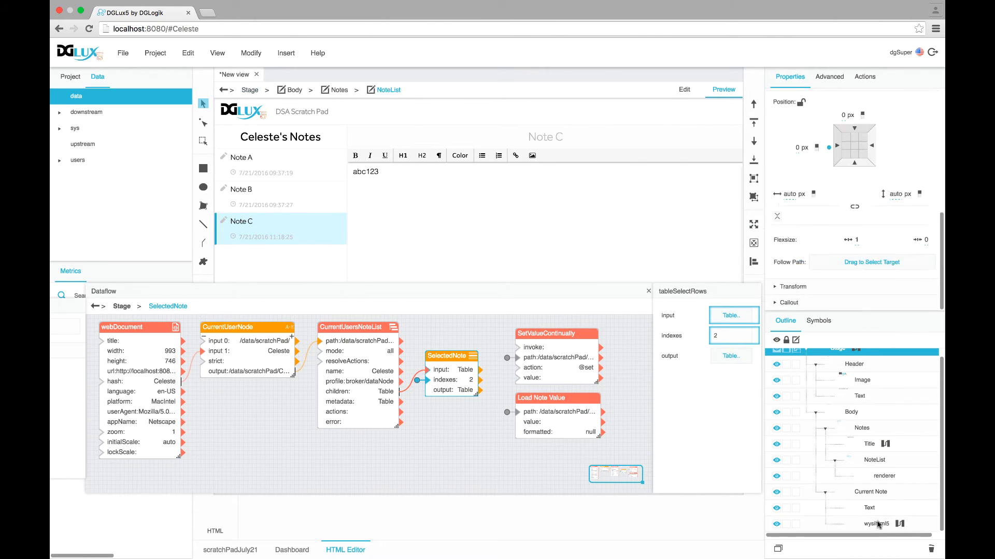
scroll(913, 168, "up", 3)
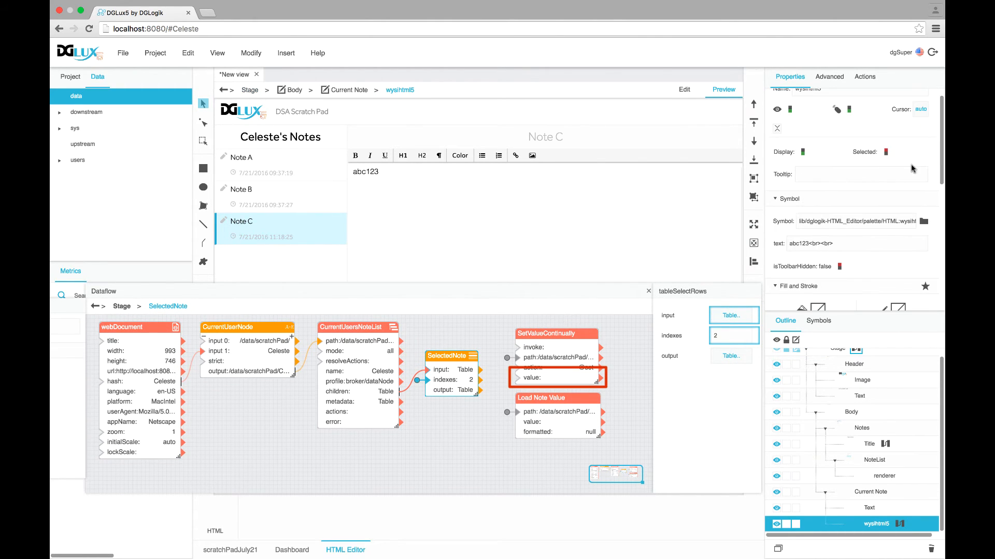
left_click_drag(931, 243, 516, 379)
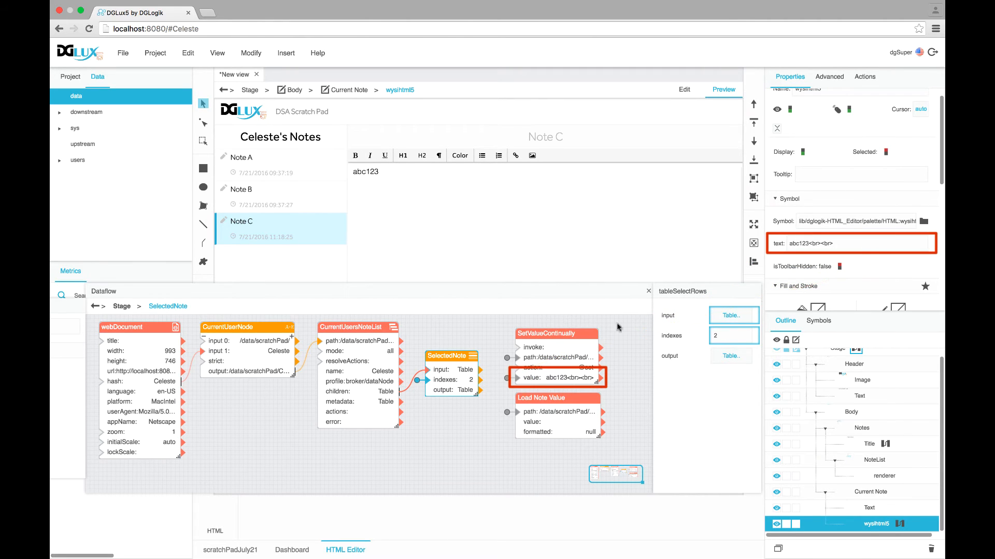
left_click(572, 346)
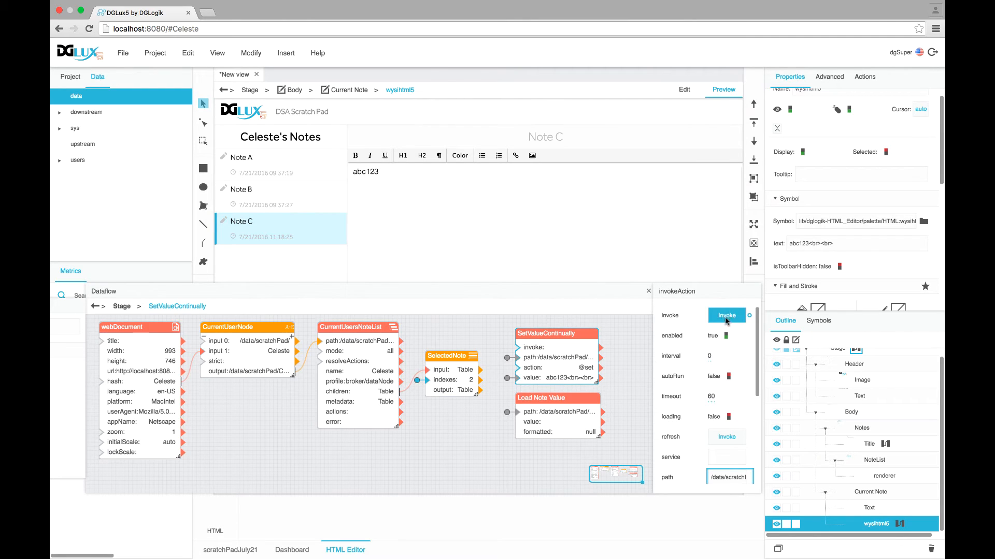
left_click_drag(931, 243, 725, 320)
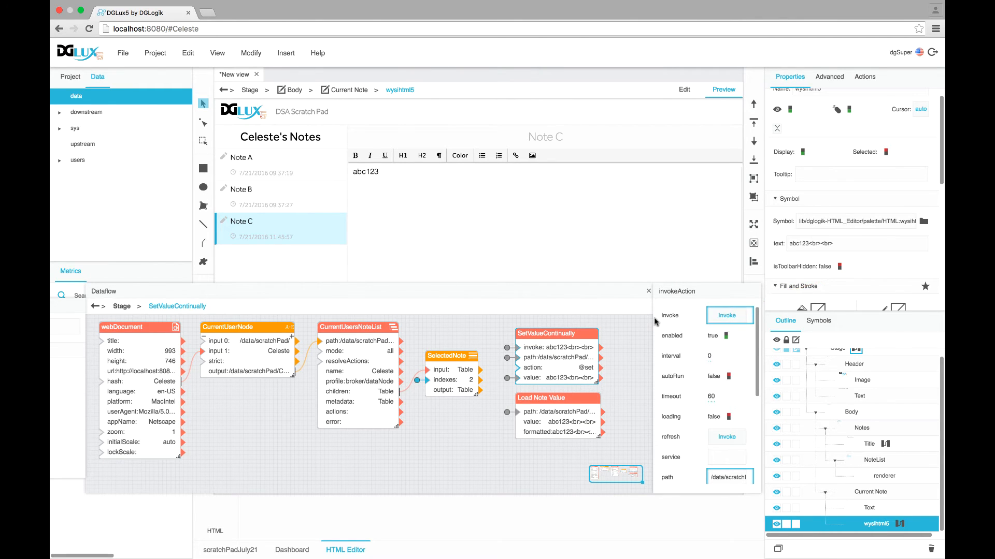
left_click(647, 292)
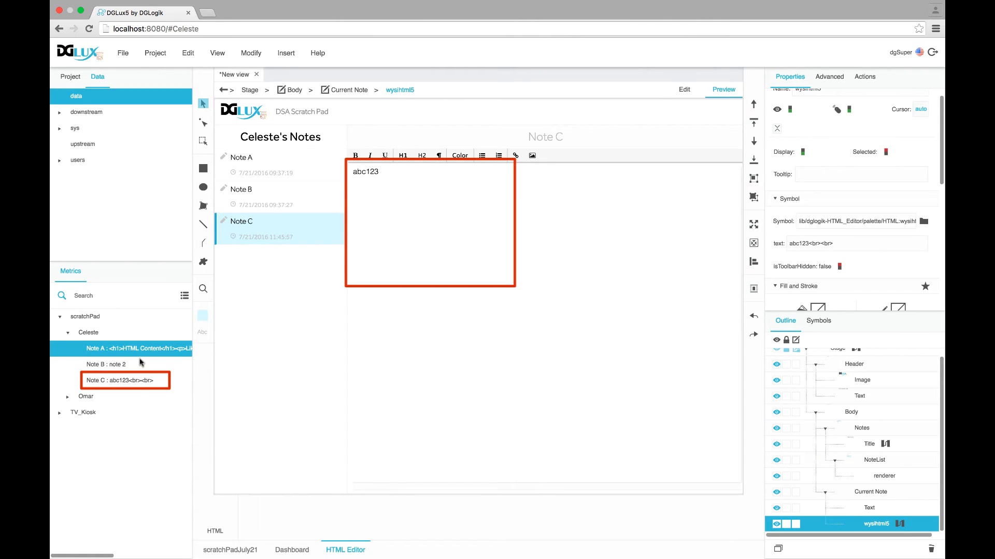
Replace Note C's text 'abc123' with 'def345', confirm it persists after switching notes, and add a '5etre' line
left_click_drag(379, 171, 351, 172)
key("BackSpace")
type("def345")
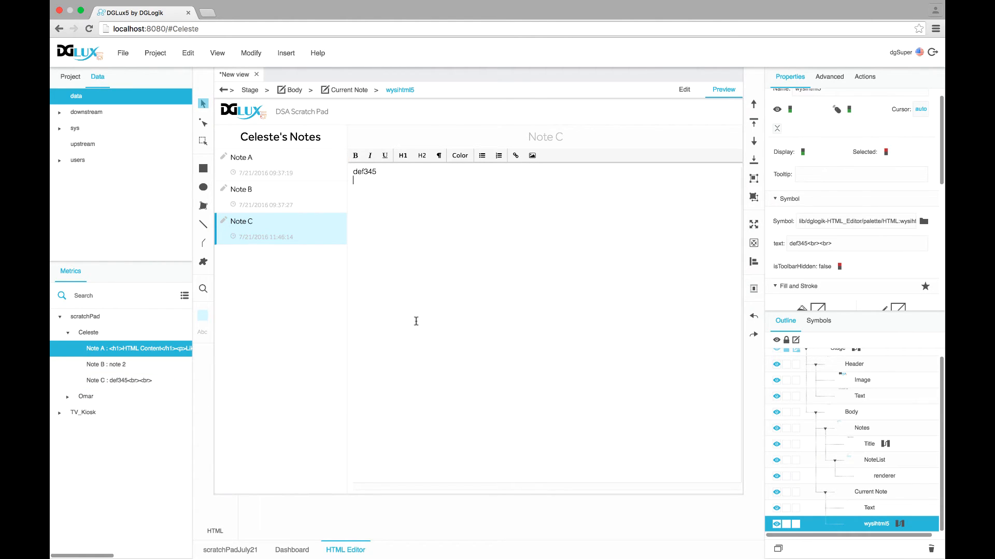
left_click(296, 196)
left_click(314, 237)
left_click(405, 179)
type("5etre")
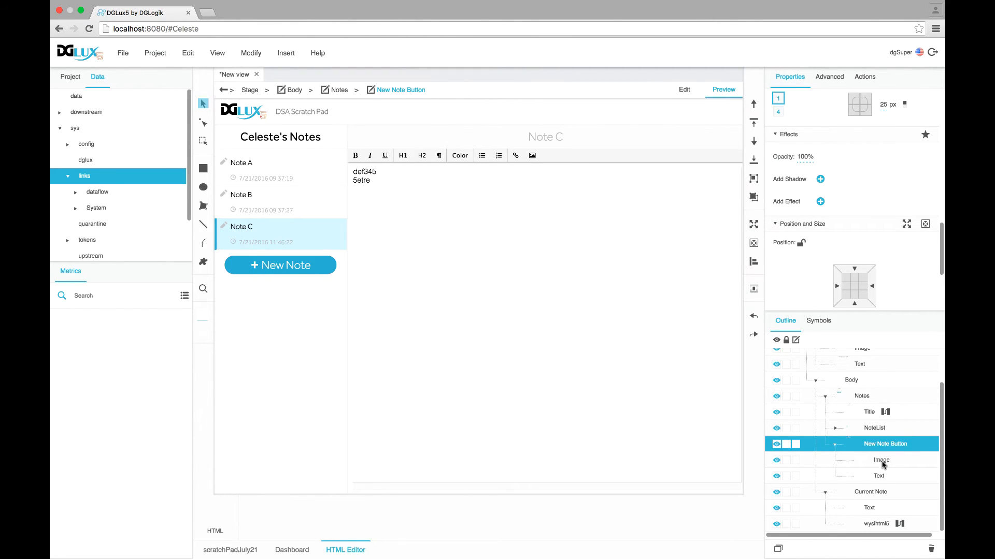
Inspect the New Note Button's Image and Text parts plus the NoteList, Title and Notes container layers
left_click(882, 462)
left_click(885, 478)
left_click(882, 461)
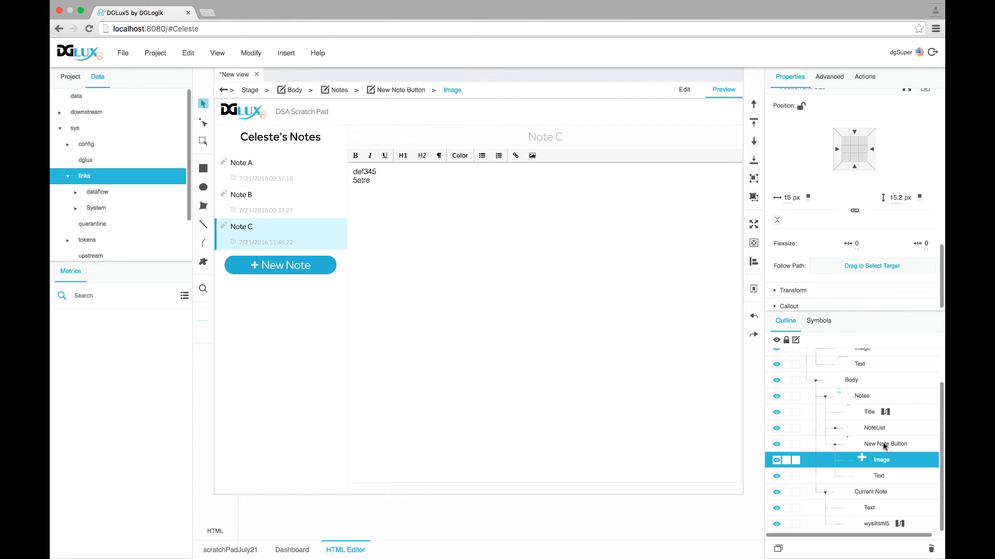
left_click(885, 444)
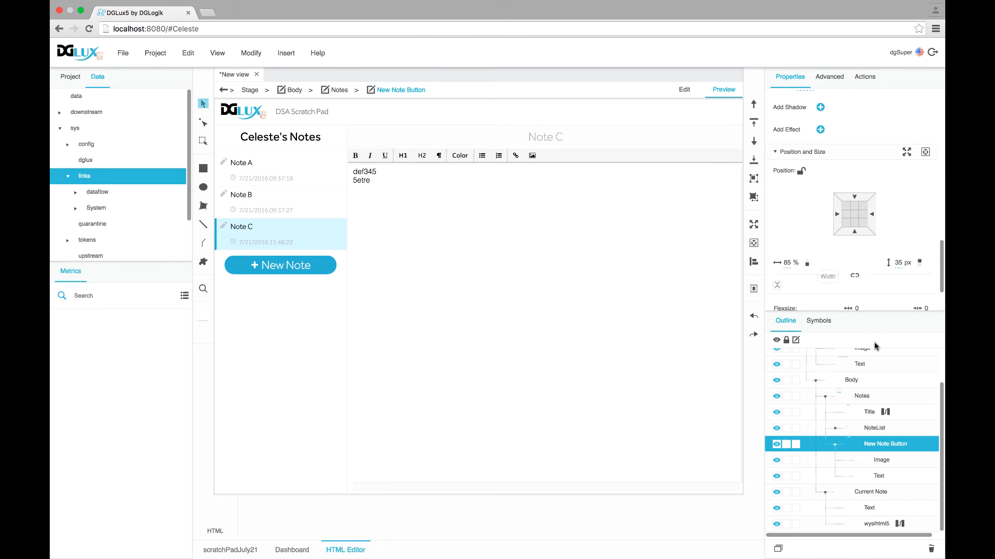
left_click(881, 429)
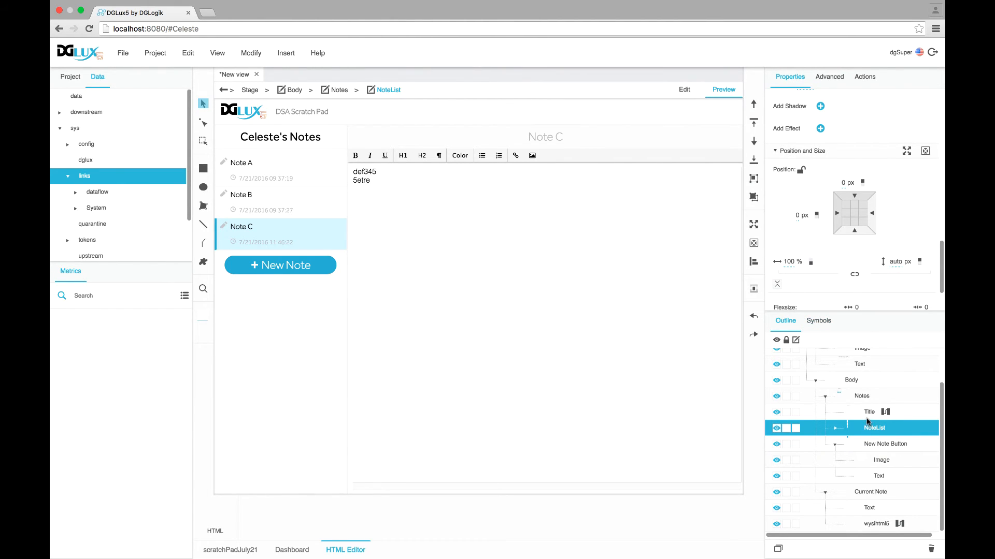
left_click(868, 414)
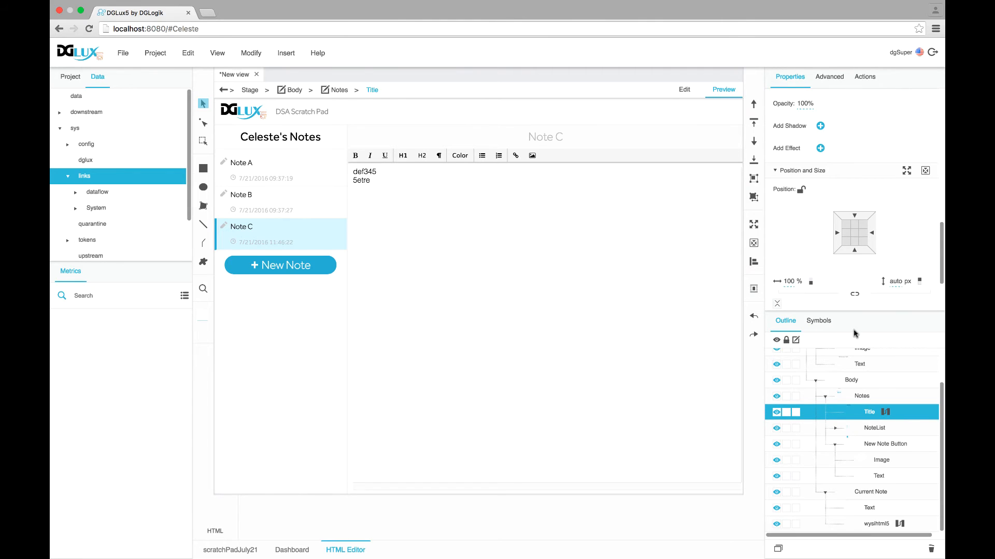
left_click(862, 397)
scroll(823, 260, "down", 3)
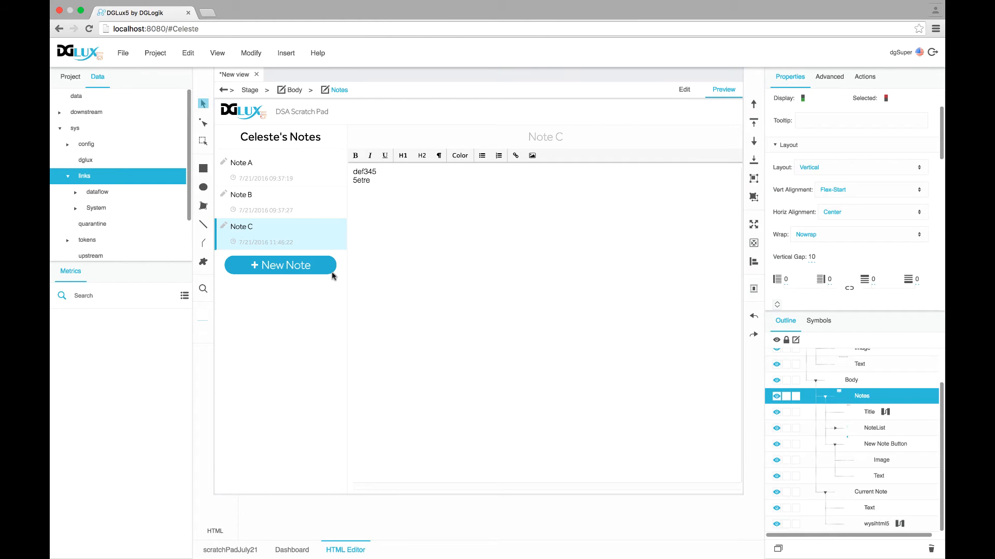
Set the New Note Button's cursor property to the hand cursor
left_click(868, 444)
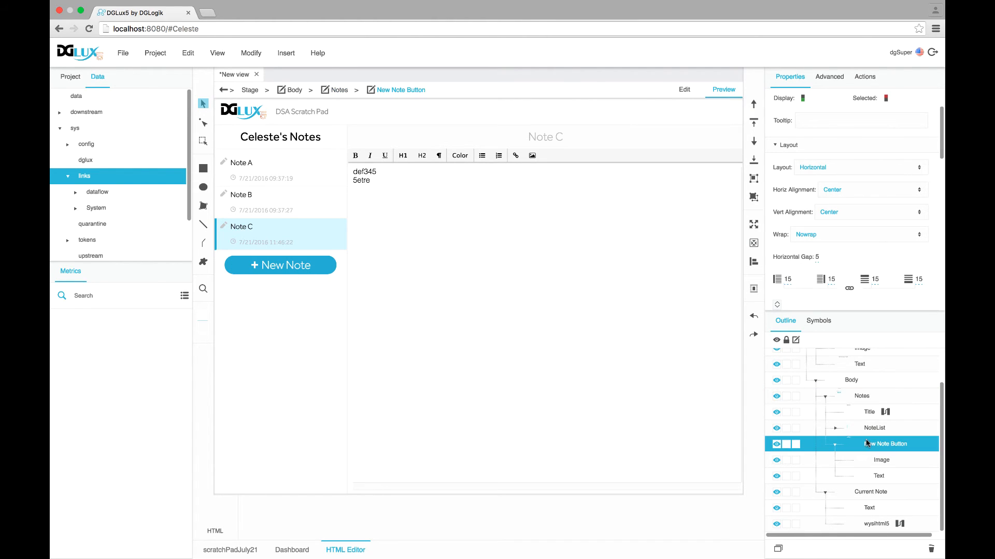
scroll(868, 182, "up", 3)
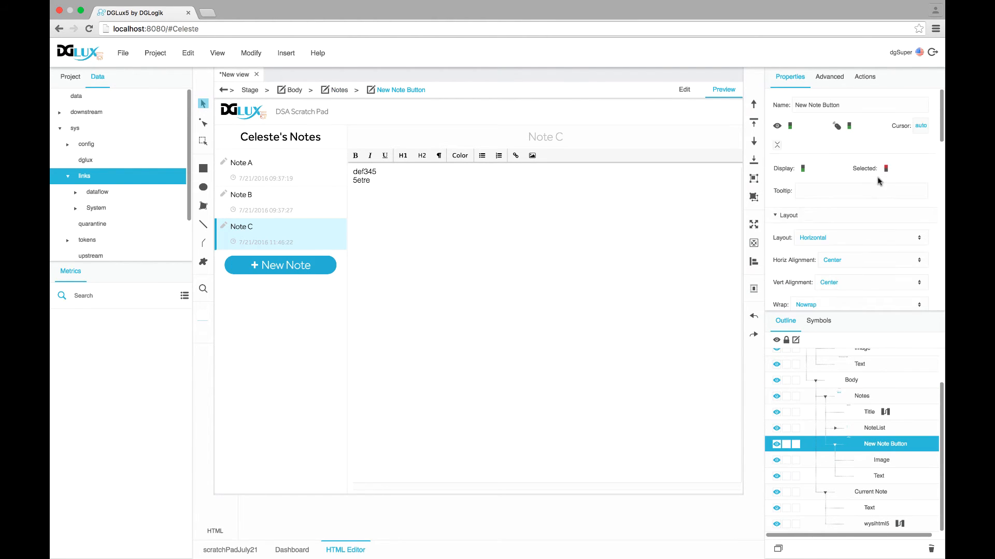
left_click(919, 127)
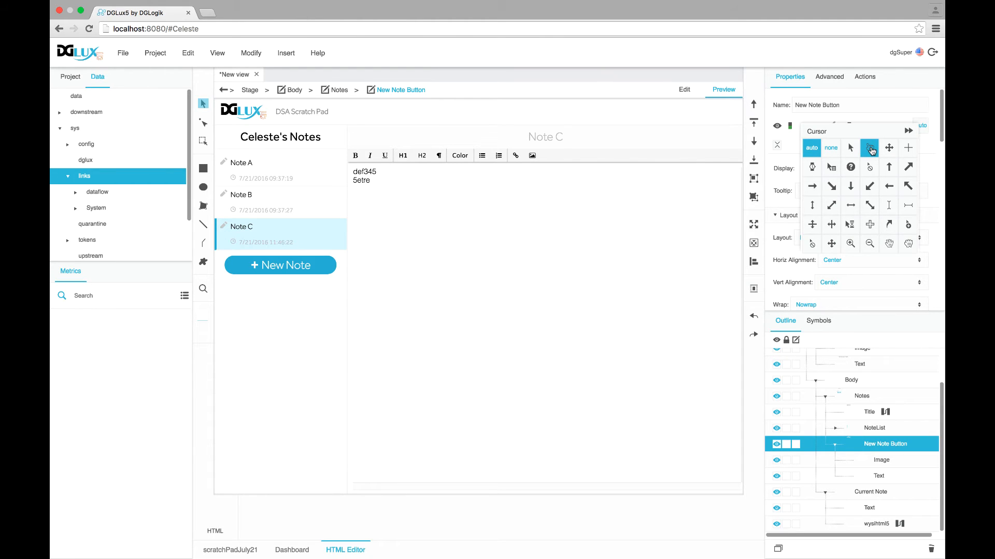
left_click(870, 149)
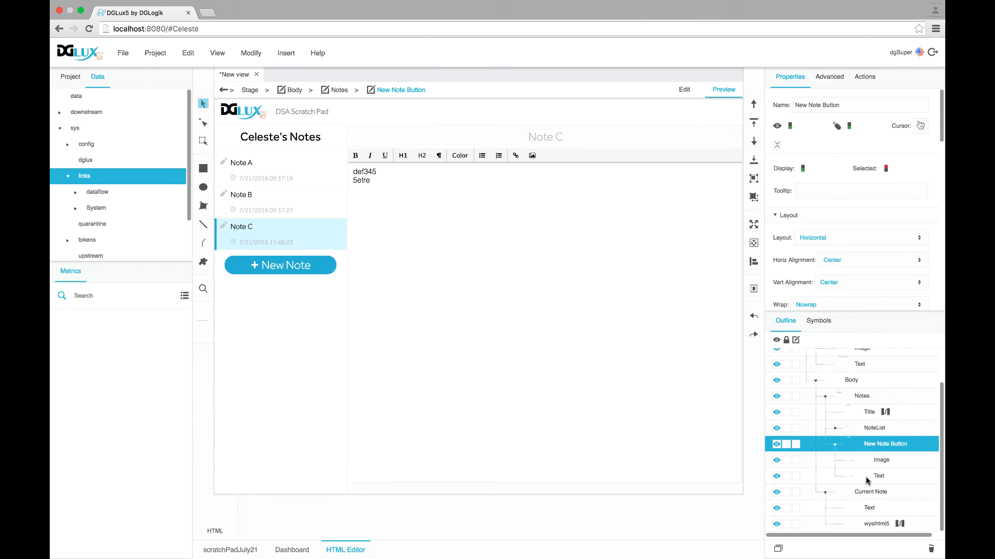
Add a Set State action to the New Note button triggered by onMouseEnter & Leave
left_click(865, 77)
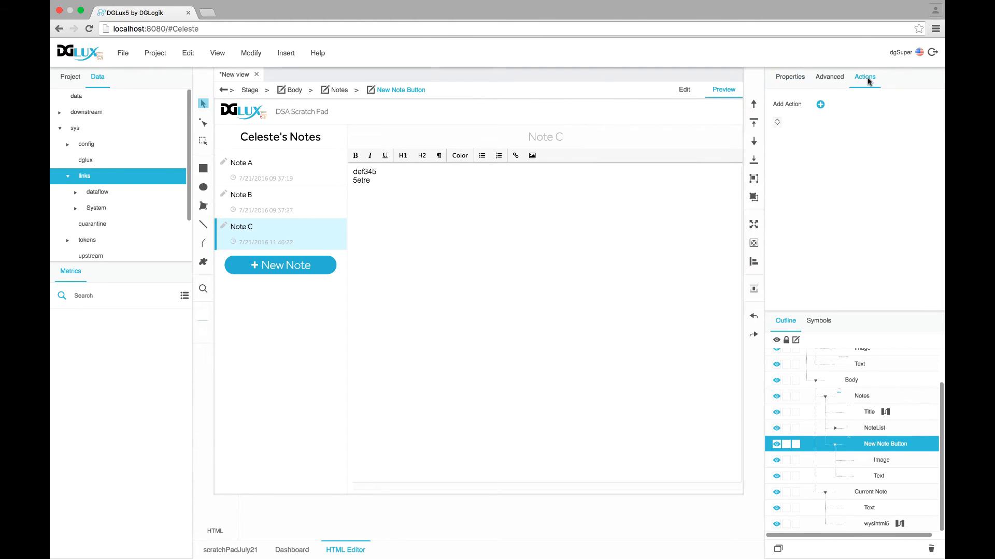
left_click(821, 105)
left_click(833, 108)
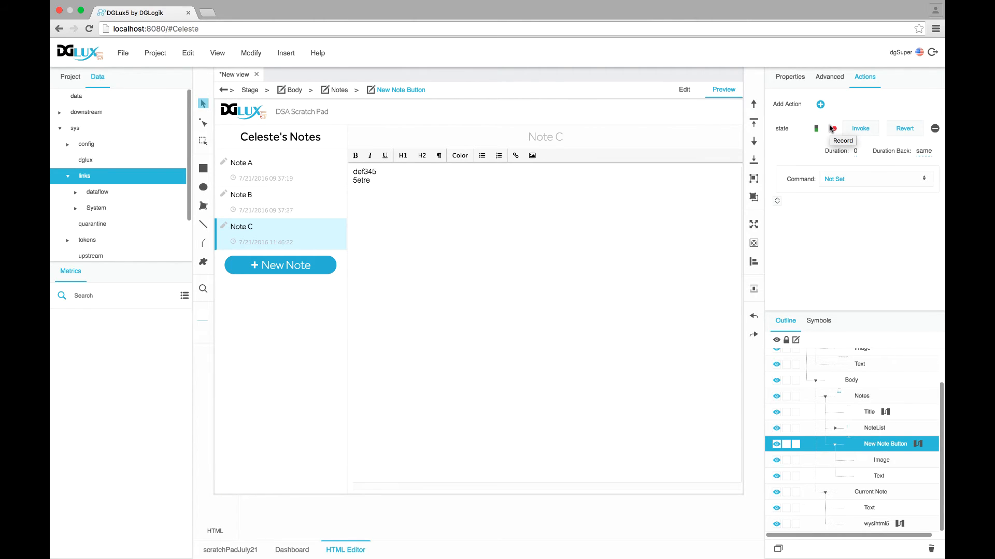
left_click(855, 182)
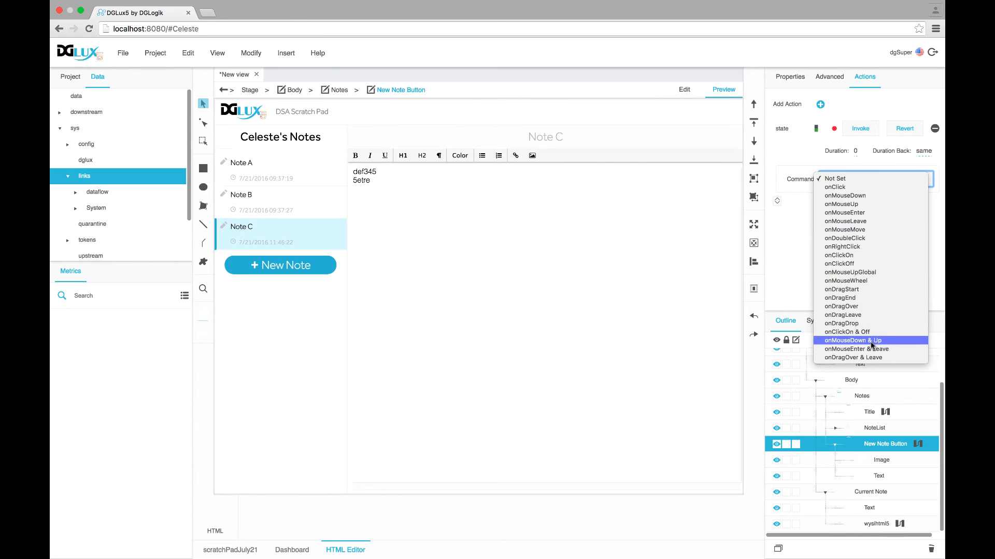
left_click(891, 351)
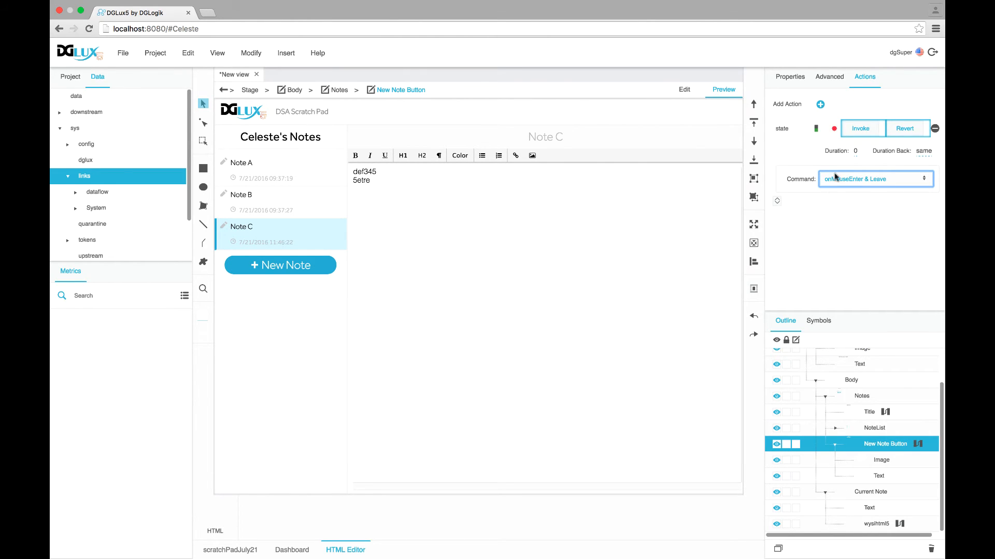
Record a darker blue fill (#1f91aa) as the button's hover state
left_click(835, 131)
left_click(786, 78)
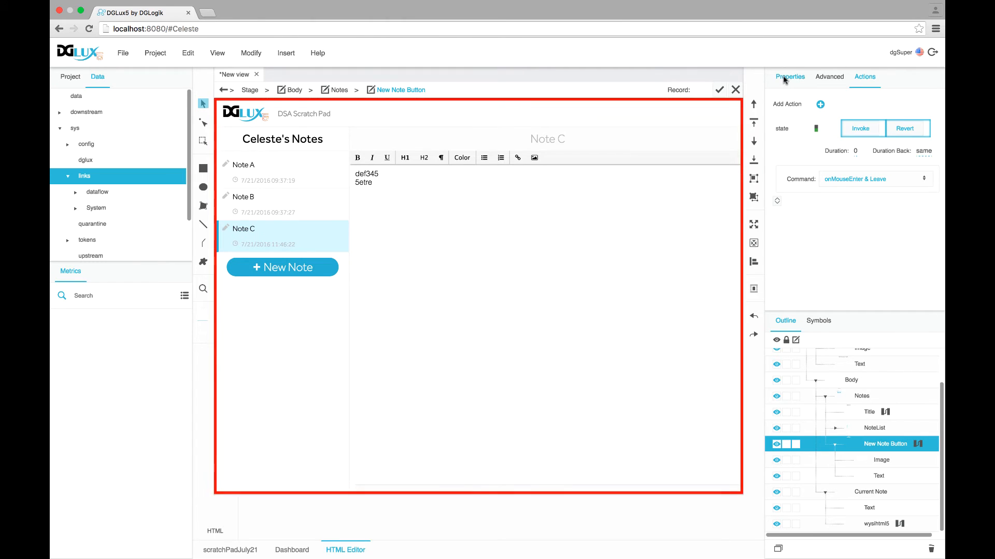
scroll(836, 166, "down", 5)
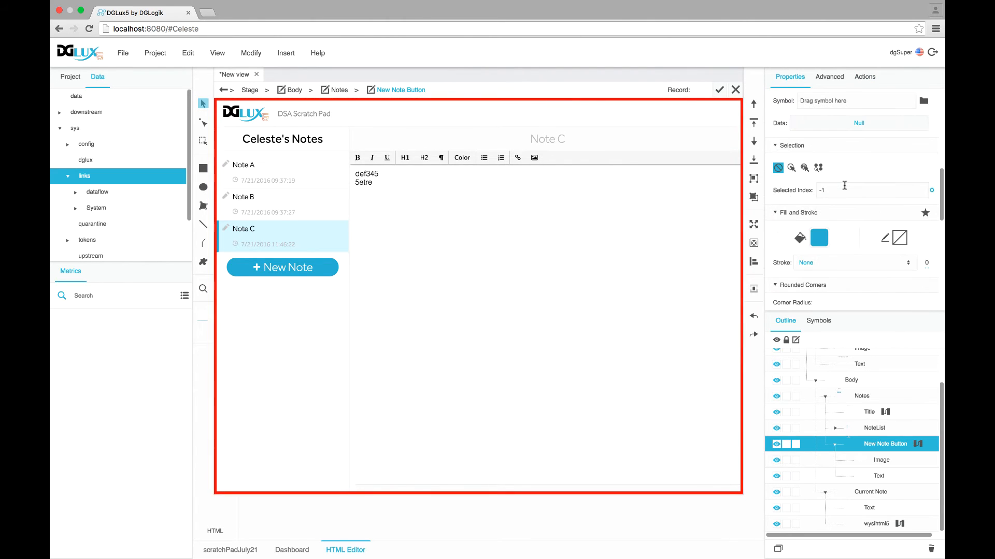
left_click(822, 244)
left_click(689, 278)
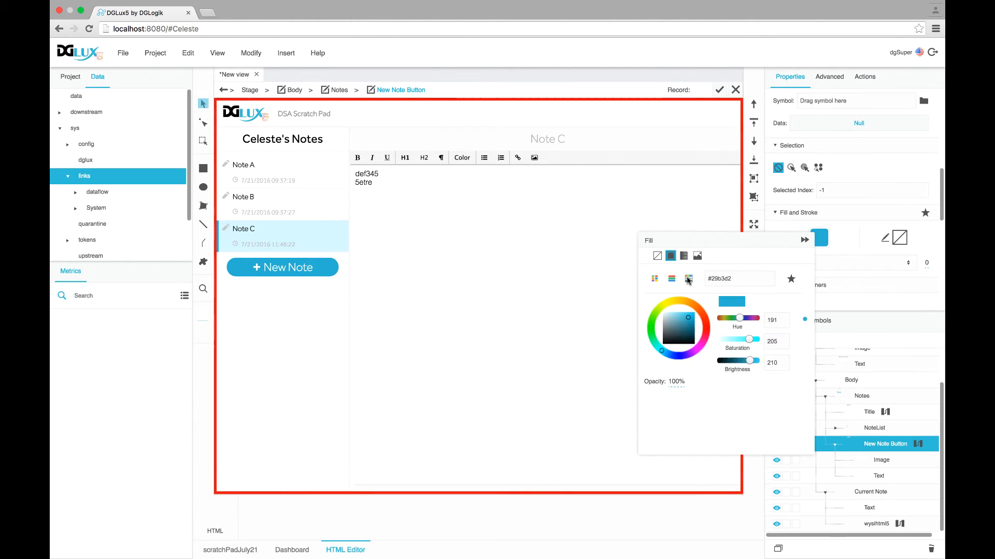
left_click_drag(749, 361, 744, 364)
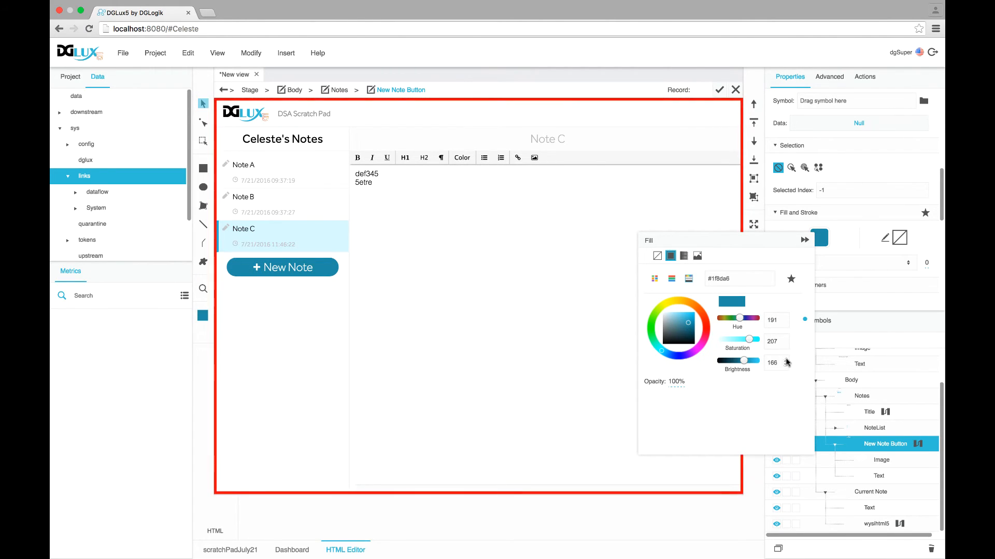
left_click(785, 361)
left_click(785, 361)
left_click(785, 361)
left_click(784, 361)
left_click(804, 240)
left_click(720, 91)
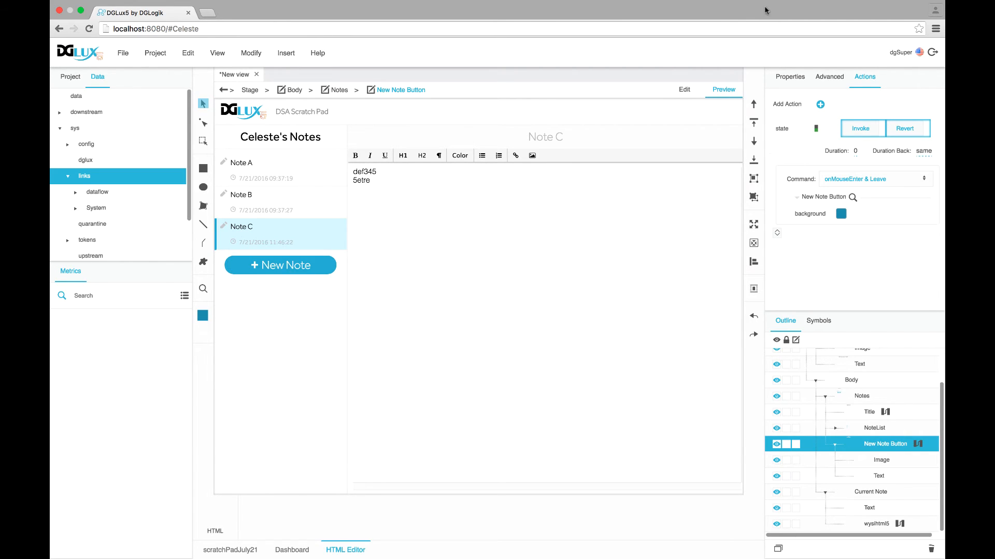
Enable a symbol callout on the New Note button in event mode and list the saved symbols NodeCallout and NoteListItem
left_click(790, 77)
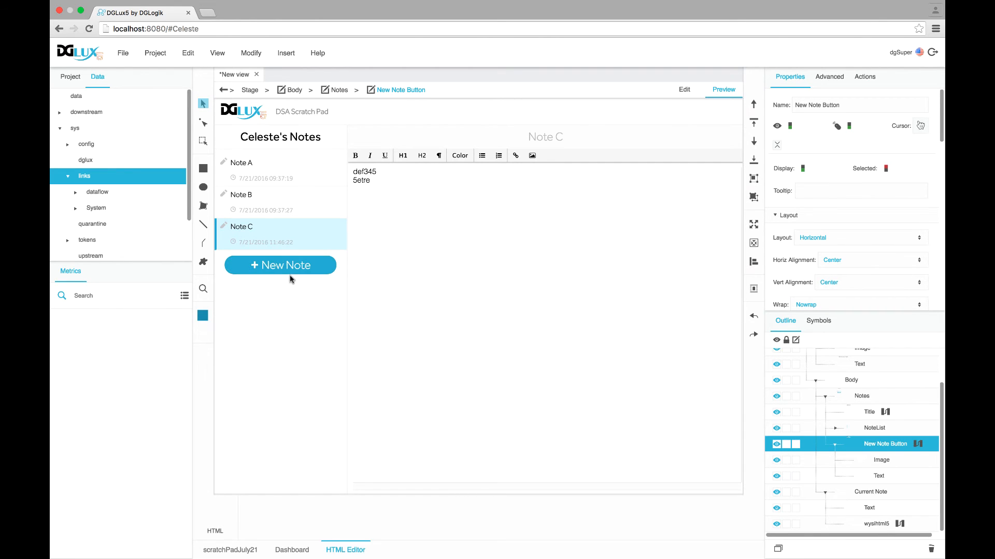
scroll(790, 295, "down", 5)
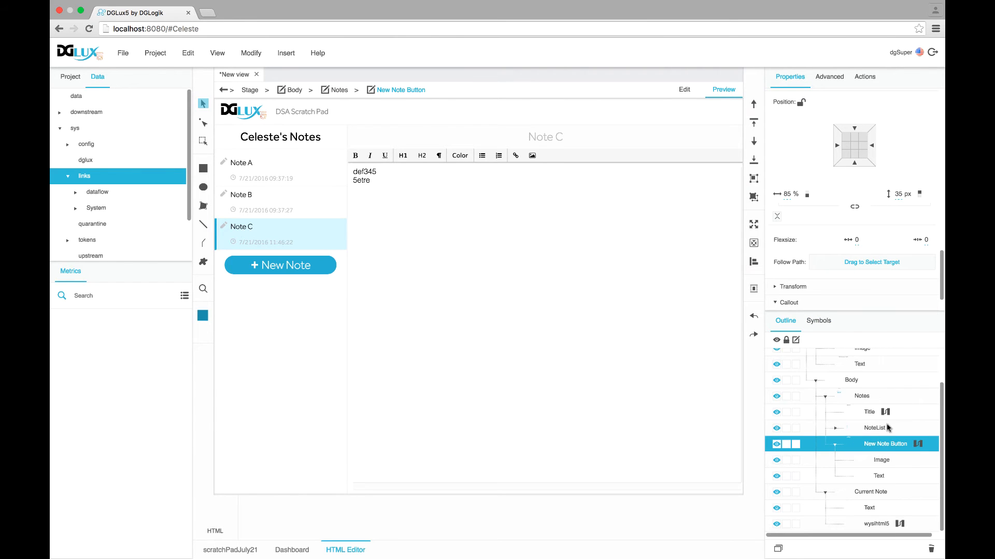
scroll(812, 248, "down", 1)
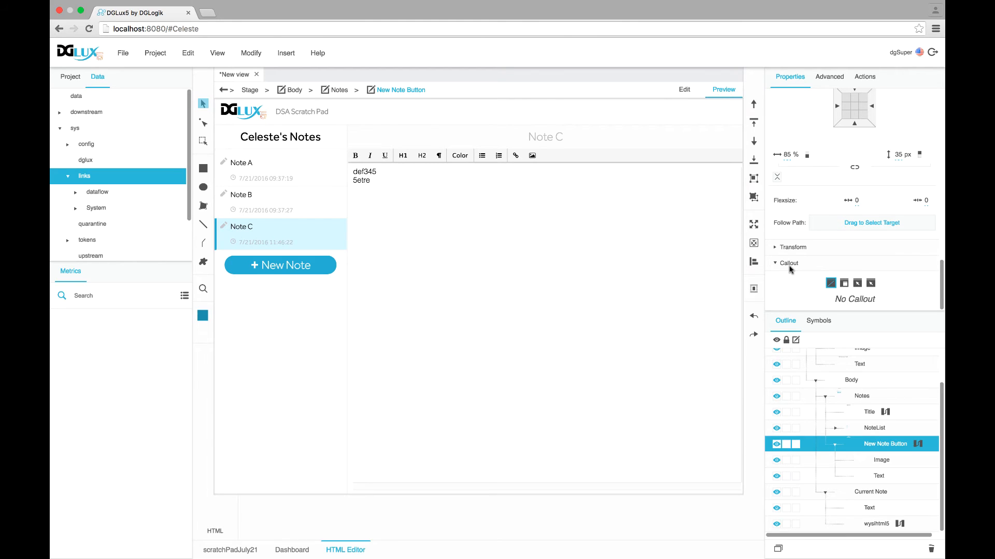
left_click(871, 283)
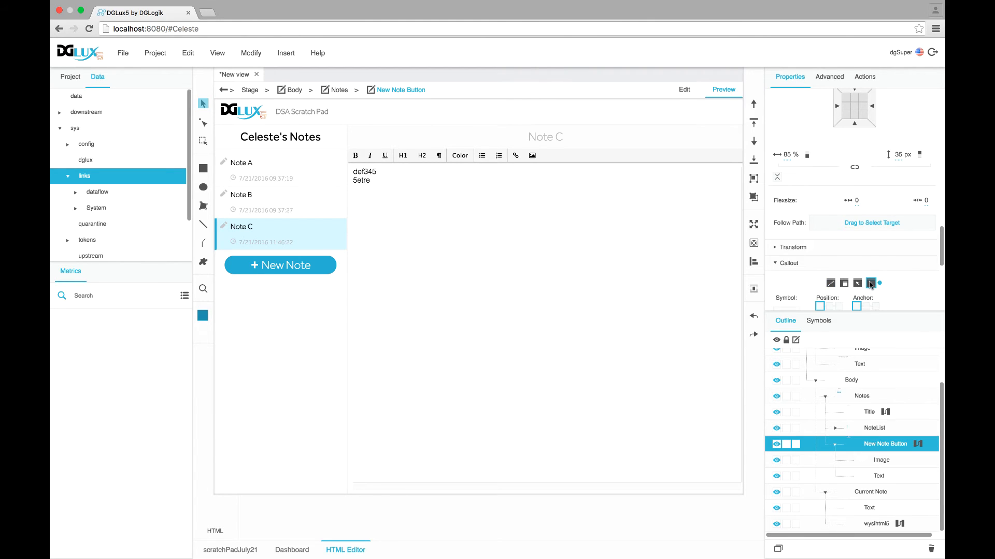
scroll(872, 285, "down", 1)
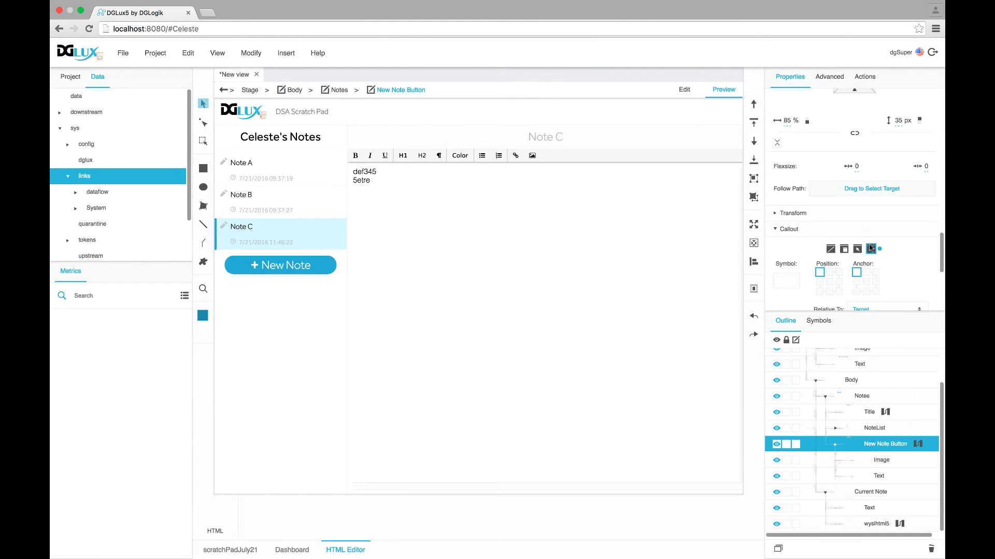
scroll(873, 250, "down", 1)
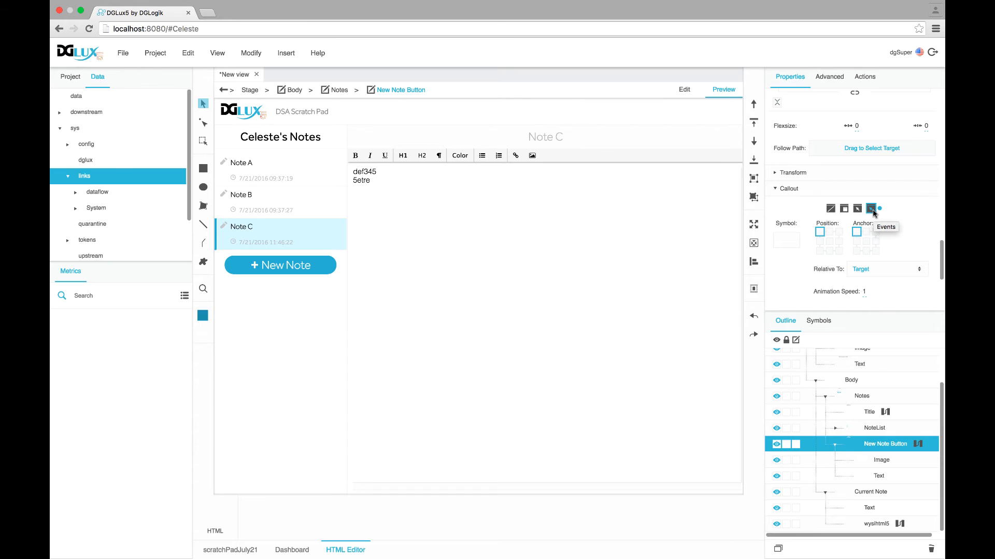
scroll(872, 212, "down", 1)
scroll(793, 238, "down", 1)
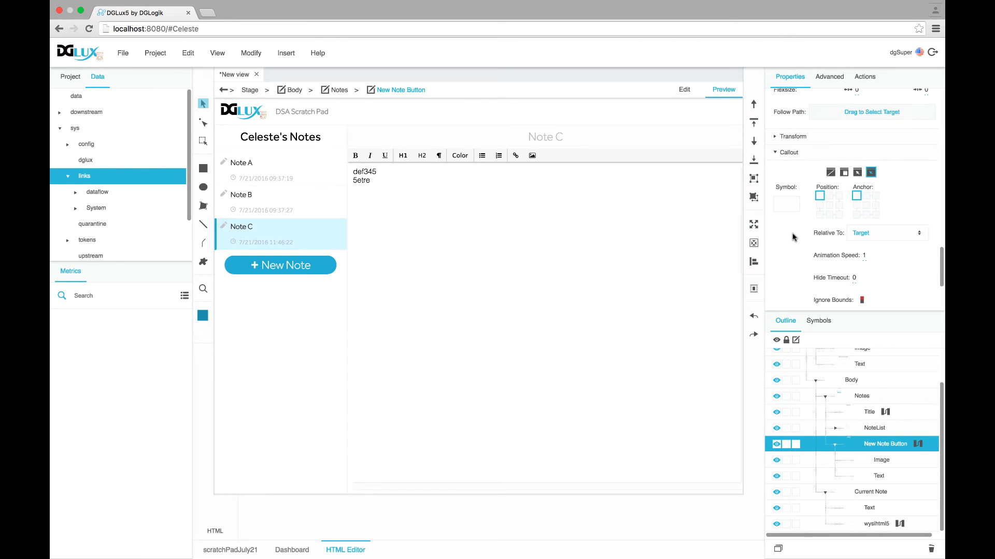
scroll(793, 237, "down", 1)
left_click(818, 321)
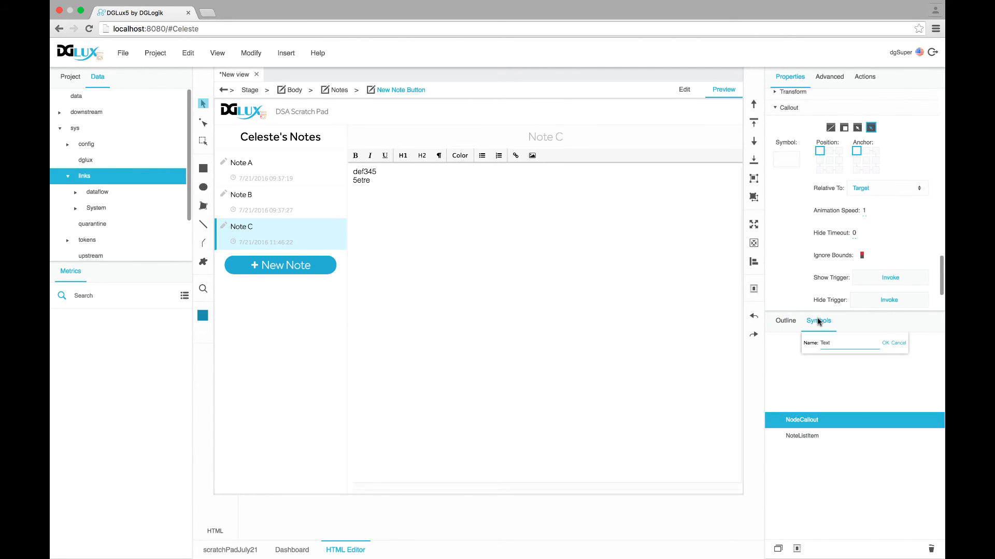
Preview NoteListItem, then set NodeCallout as the New Note button's callout symbol
left_click(797, 438)
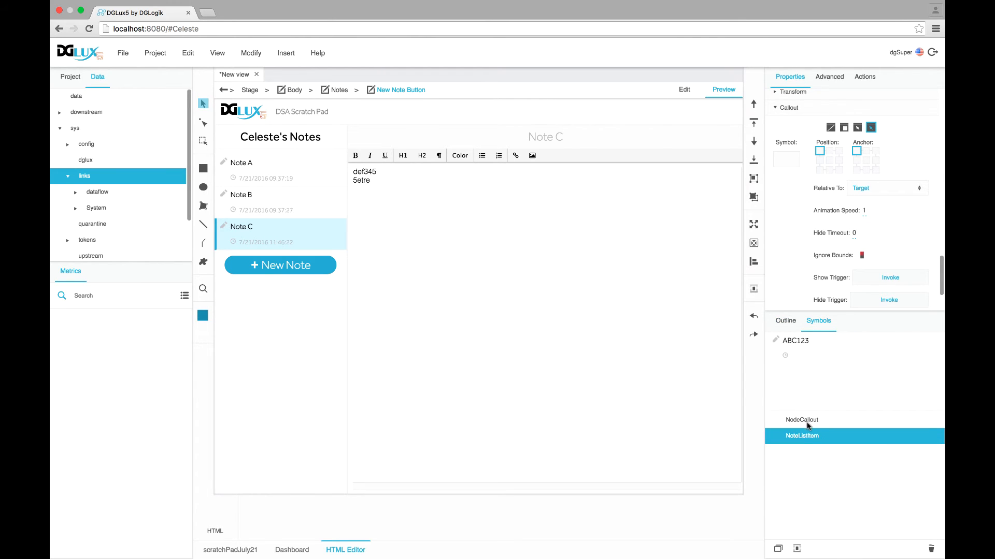
left_click(806, 422)
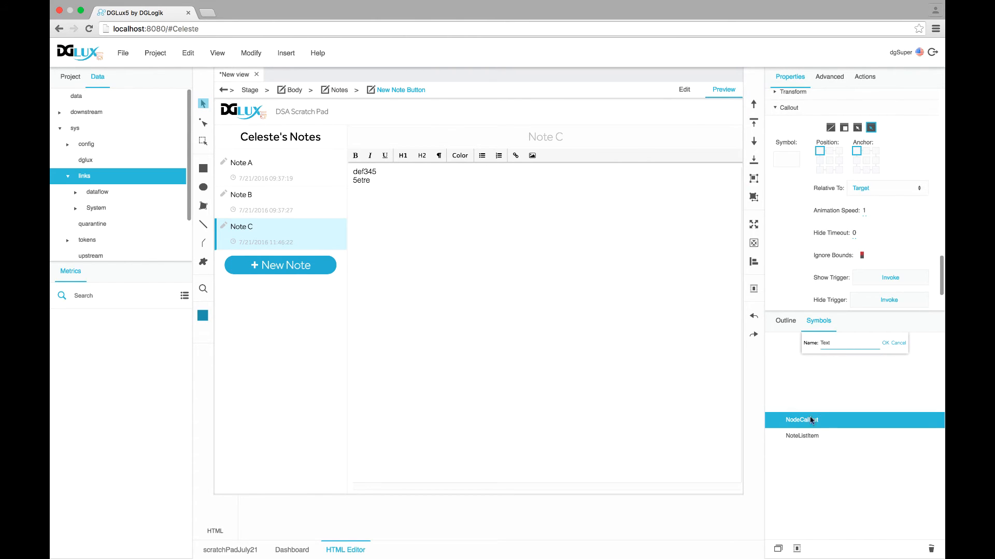
left_click_drag(809, 420, 788, 160)
left_click(796, 158)
scroll(854, 270, "down", 1)
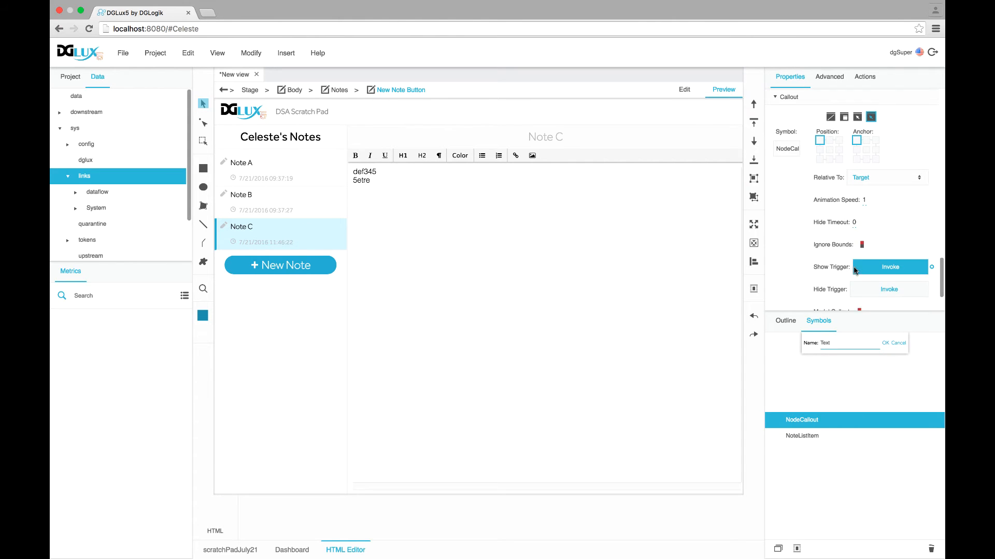
scroll(855, 270, "down", 1)
Centre the callout's position and anchor, test show and hide, and start a Show Trigger link
left_click(867, 259)
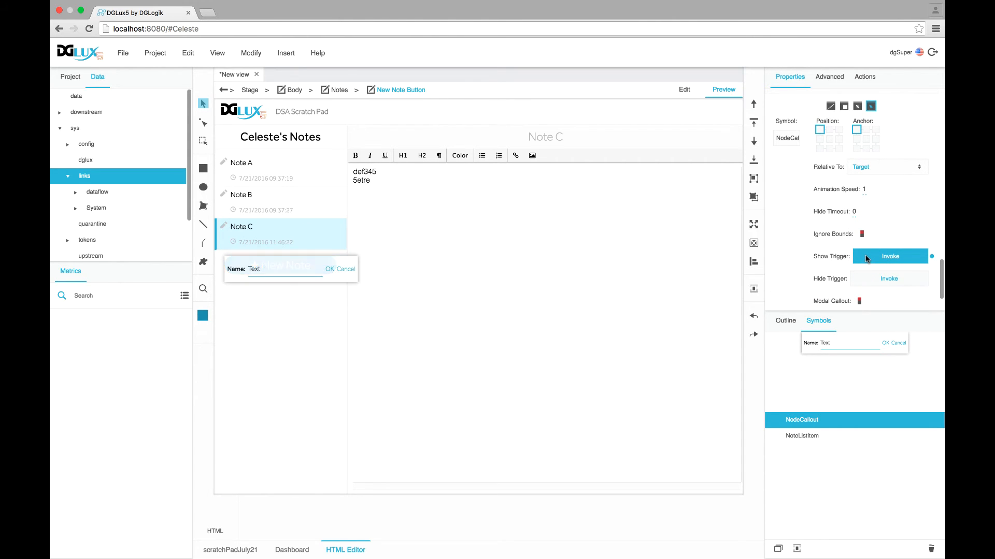
left_click(879, 280)
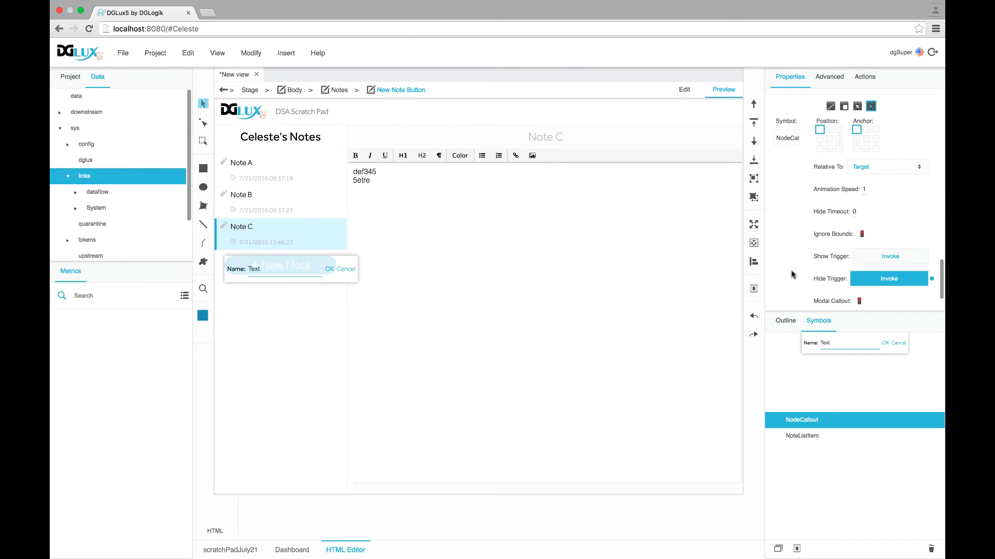
left_click(830, 139)
left_click(865, 138)
left_click(881, 255)
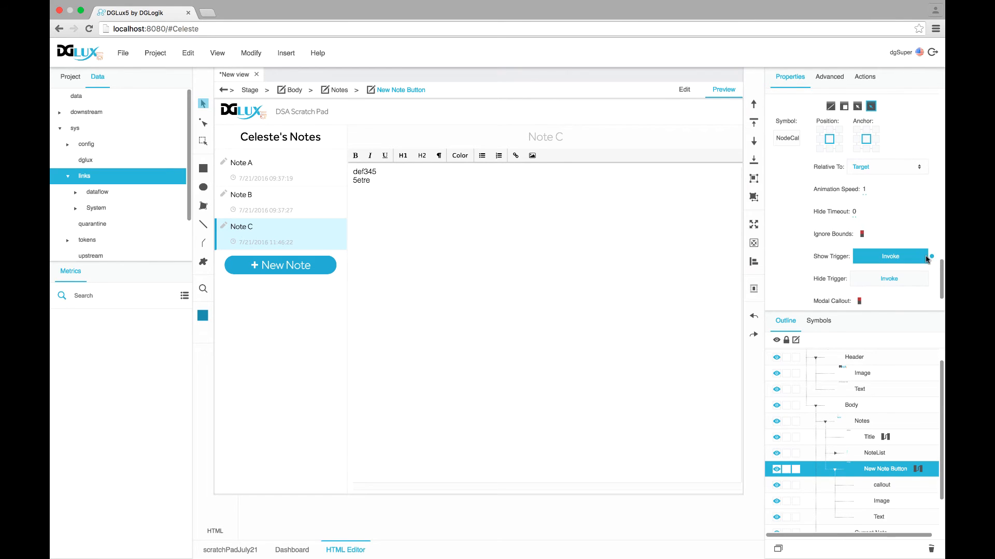
left_click(932, 258)
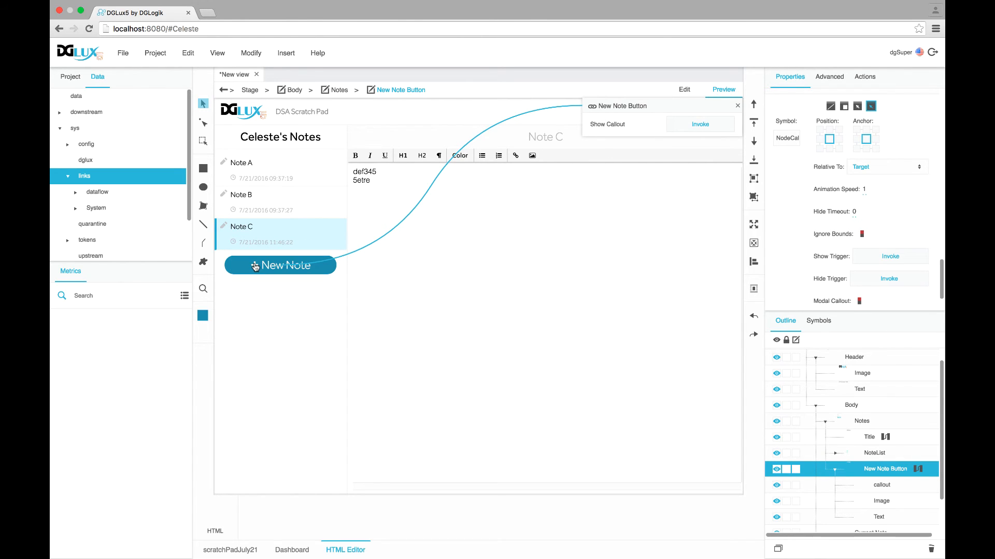
Link the button's onMouseUp event to the Show Callout invoke
left_click(829, 76)
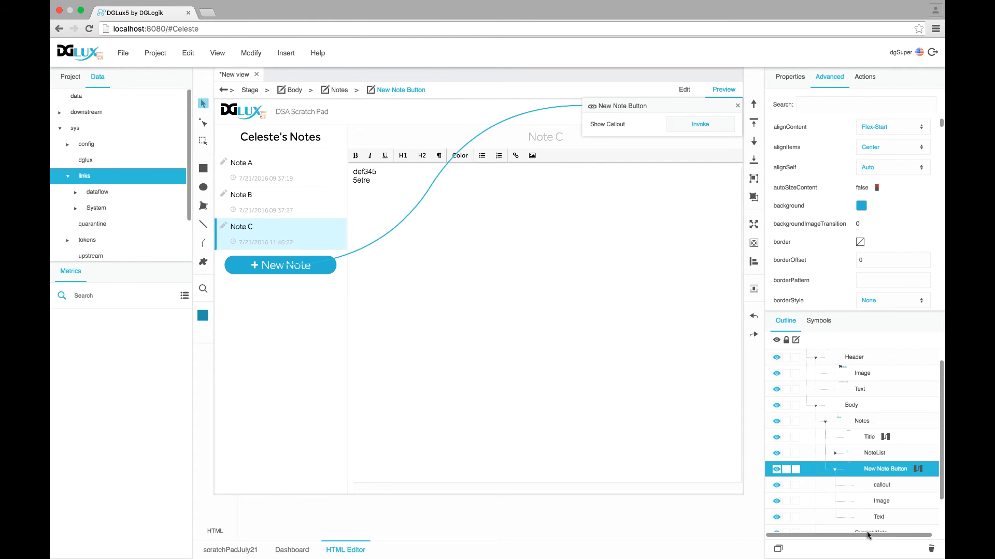
left_click(824, 103)
type("onmouseup")
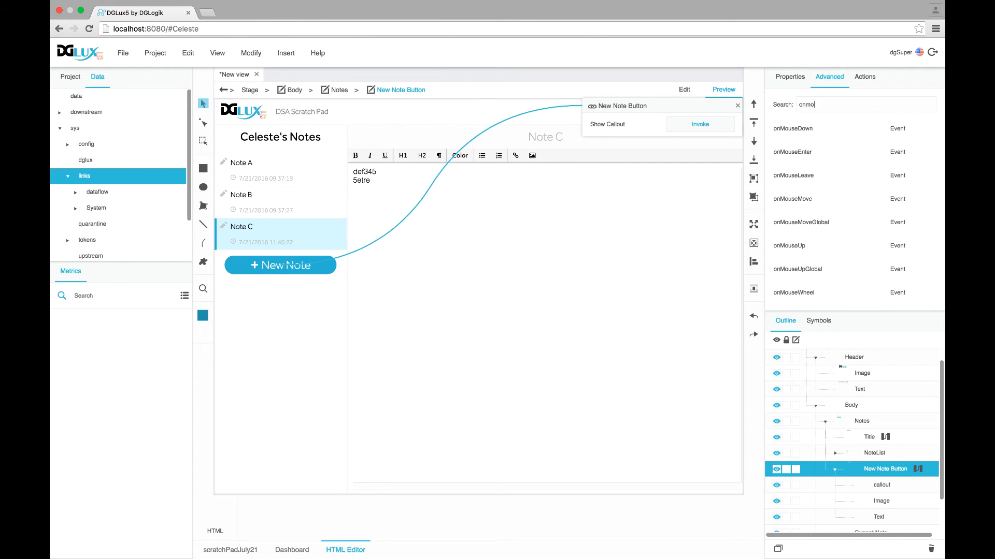
mouse_move(927, 132)
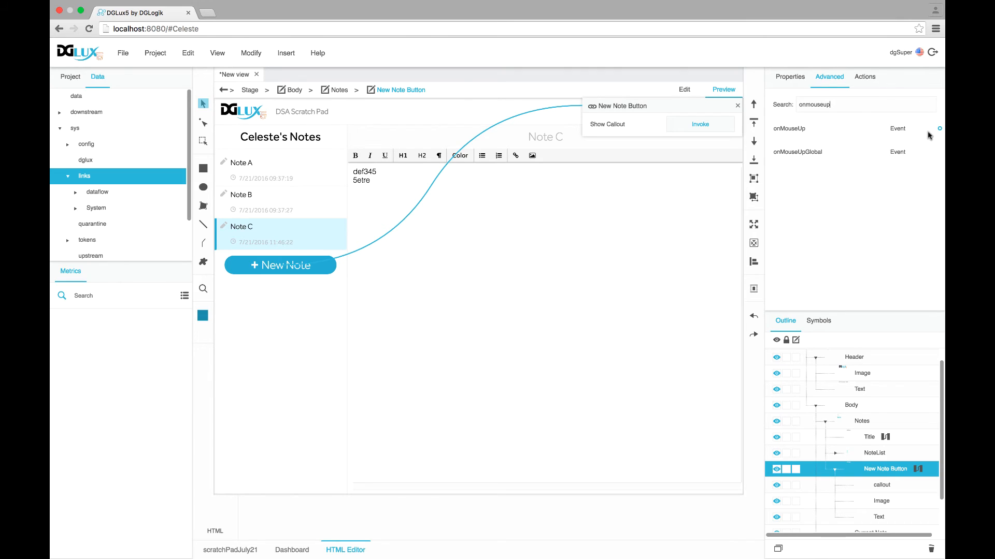
left_click_drag(940, 131, 690, 129)
left_click(738, 106)
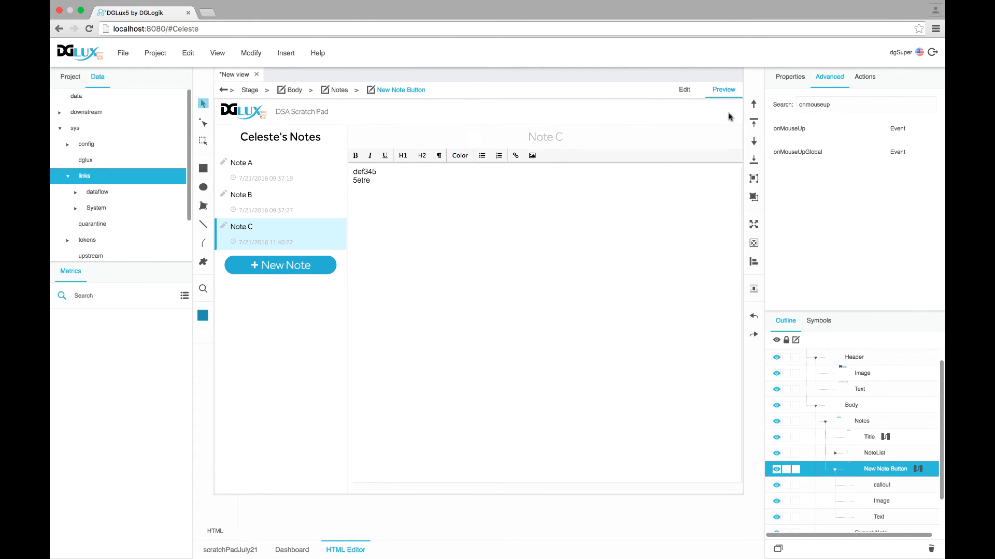
Test in preview that New Note pops up the name callout, then hide the callout again
left_click(295, 264)
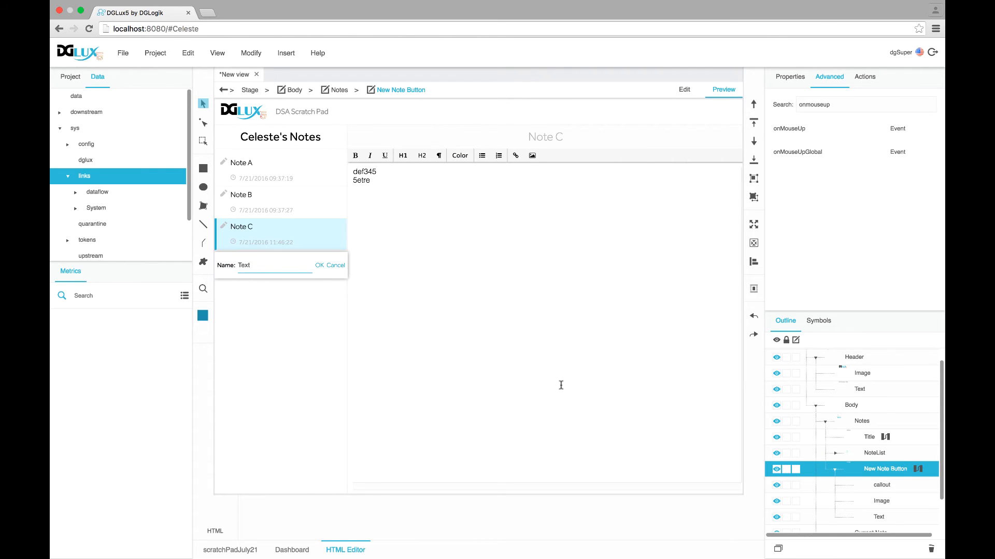
left_click(790, 78)
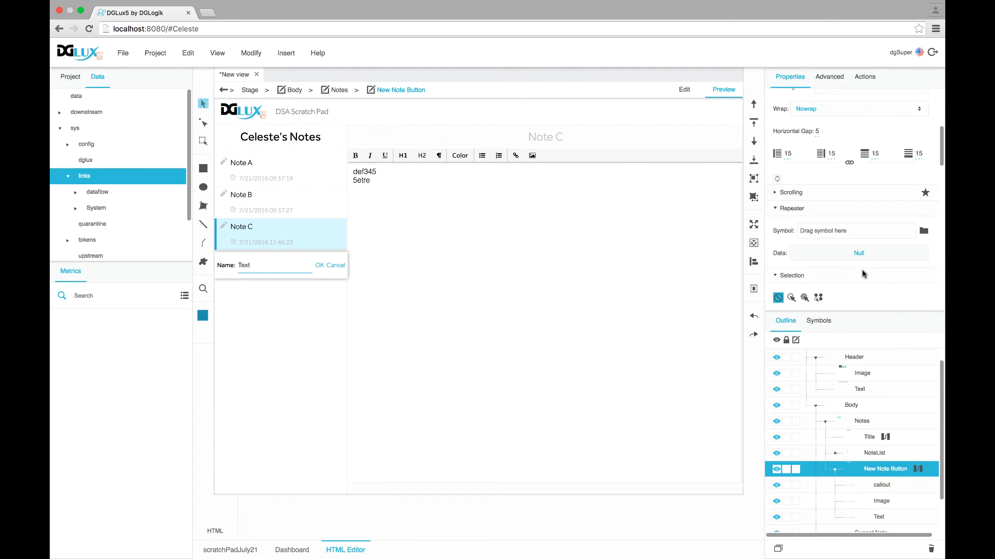
scroll(862, 273, "down", 10)
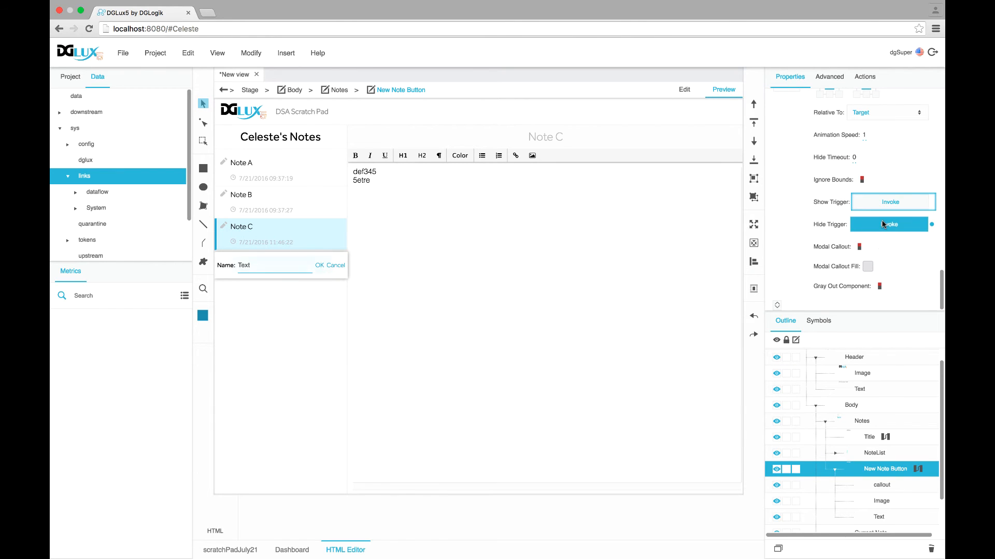
left_click(883, 224)
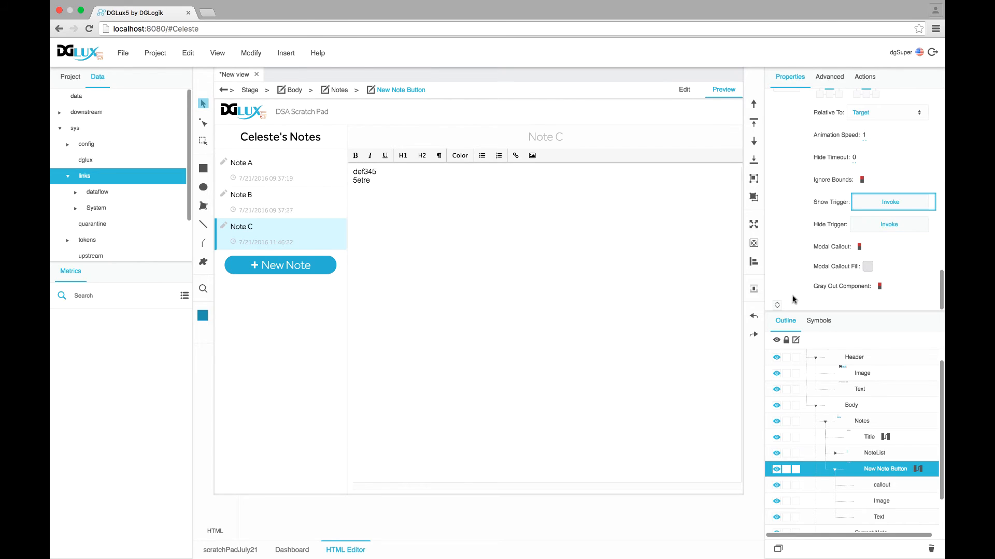
left_click(824, 325)
Edit the NodeCallout symbol and expand it in the Outline to list Text, Text_Input, Text1 and Text2
right_click(807, 423)
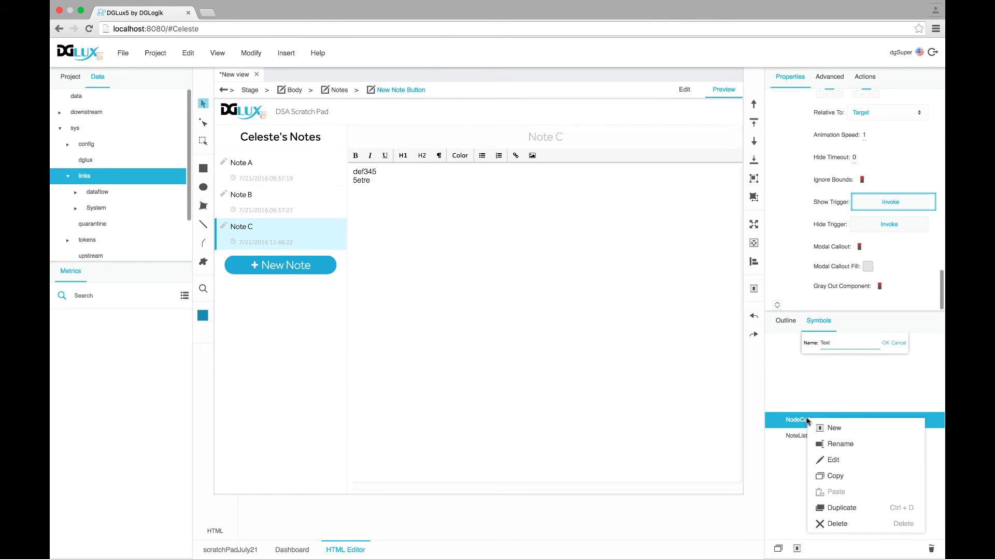
left_click(827, 459)
left_click(793, 323)
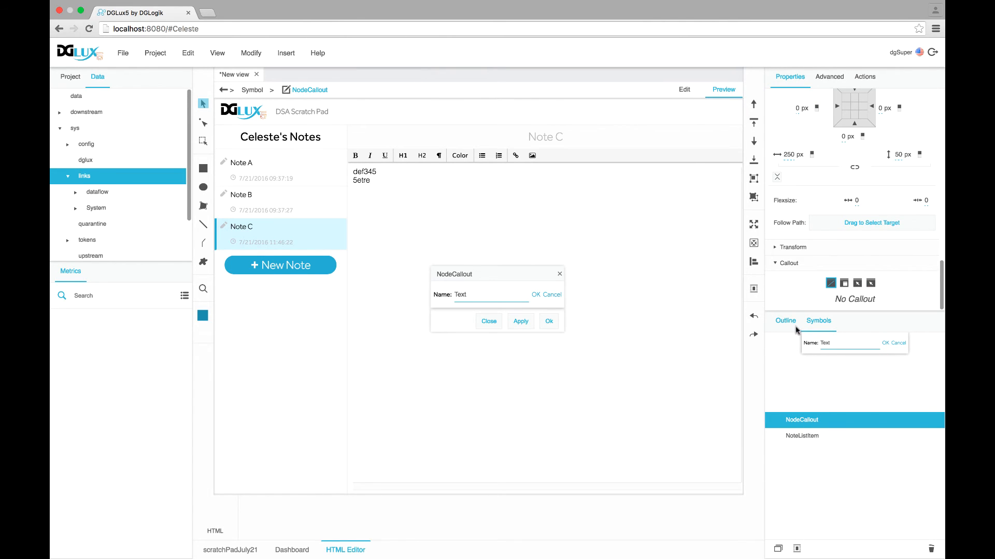
left_click(812, 373)
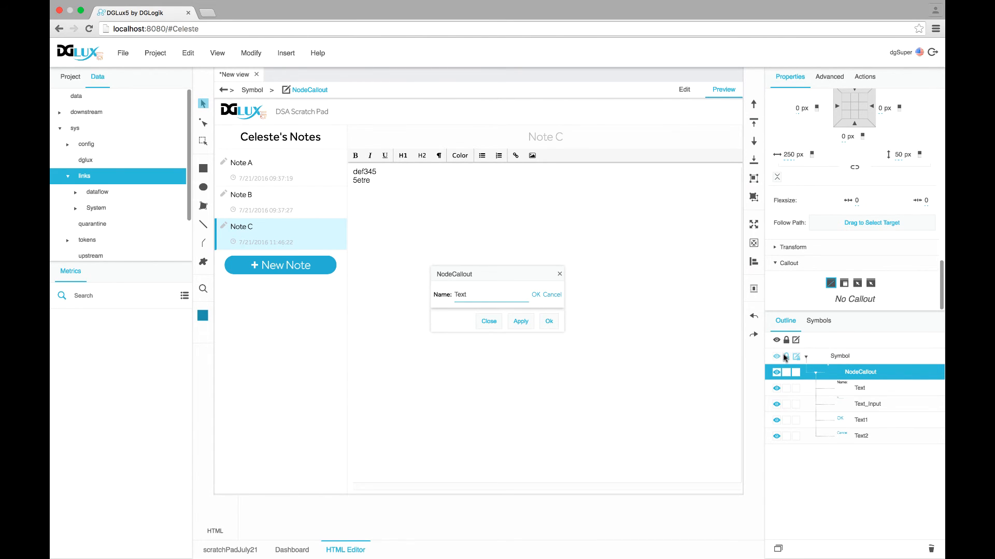
right_click(848, 373)
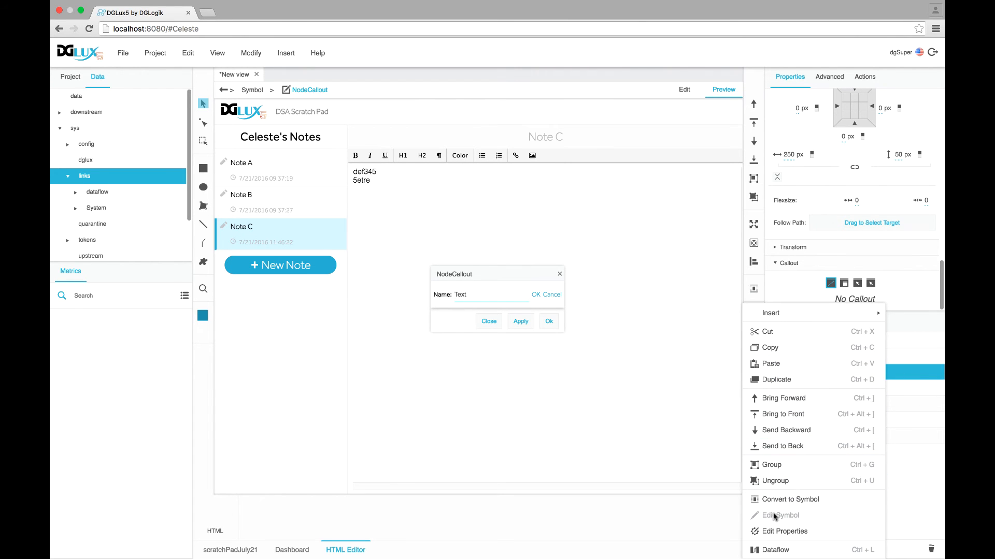
Add a string symbol parameter named NodeName to NodeCallout
left_click(775, 532)
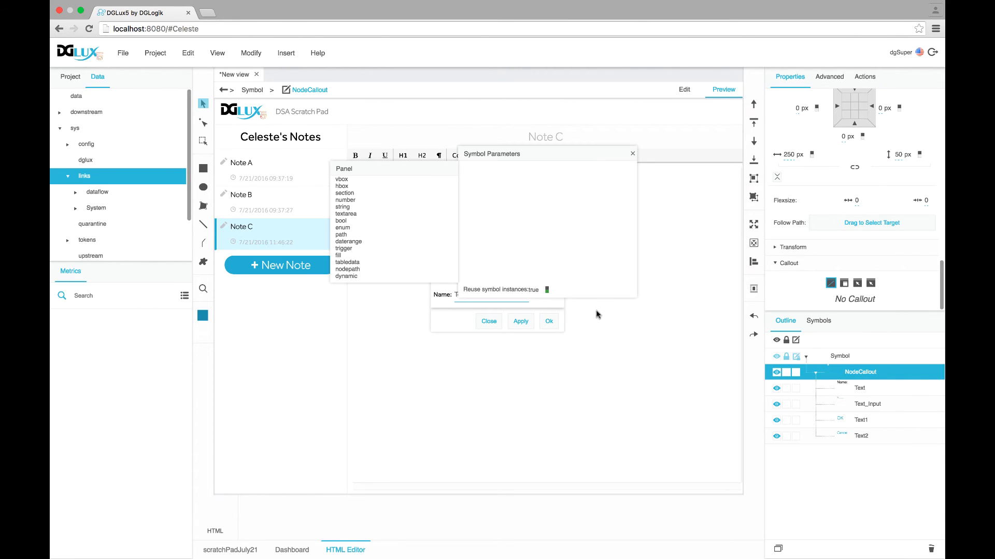
left_click_drag(497, 136, 532, 110)
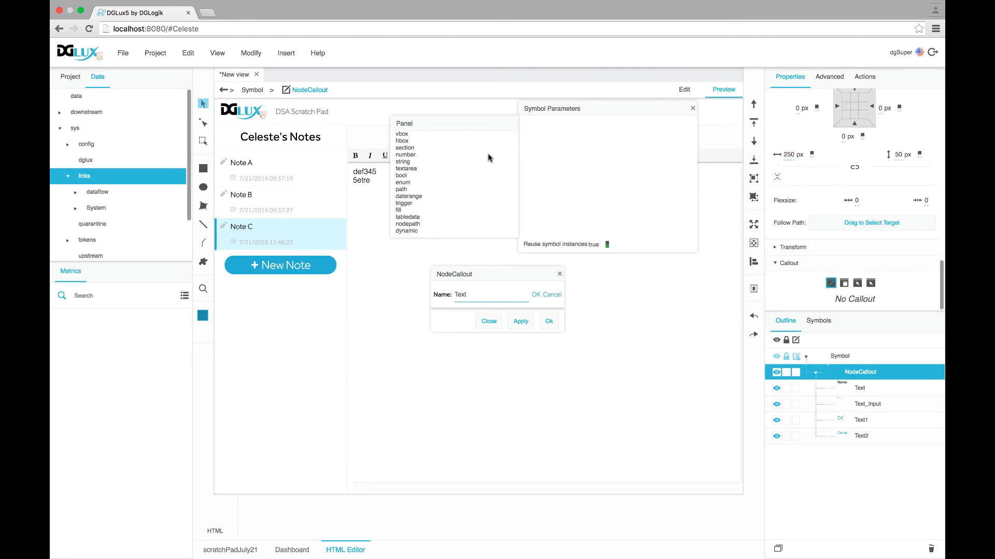
left_click_drag(405, 165, 549, 142)
type("NodeName")
Add two trigger parameters named CloseCallout and ConfirmRename
left_click_drag(404, 204, 536, 150)
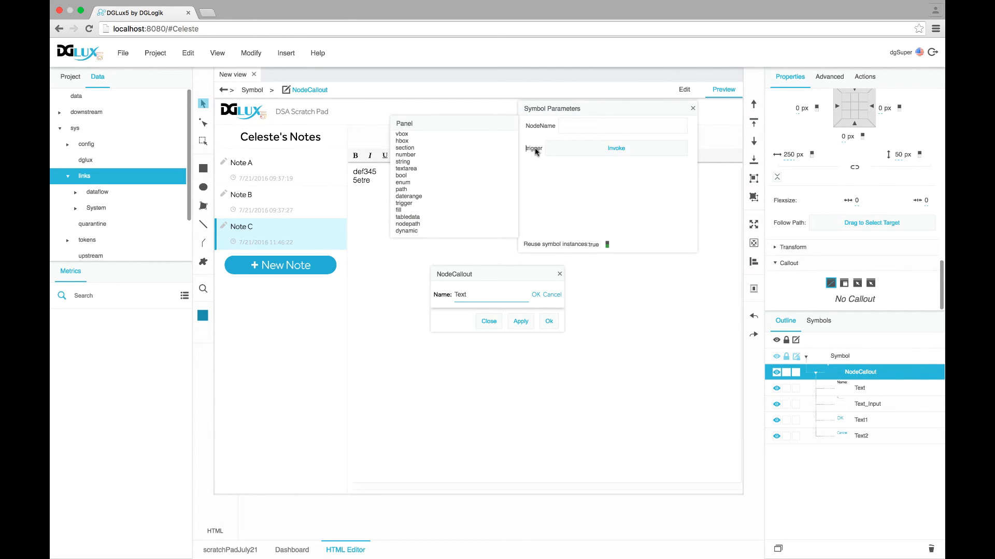
double_click(534, 149)
type("CloseCallout")
left_click_drag(404, 203, 537, 185)
type("Confirm")
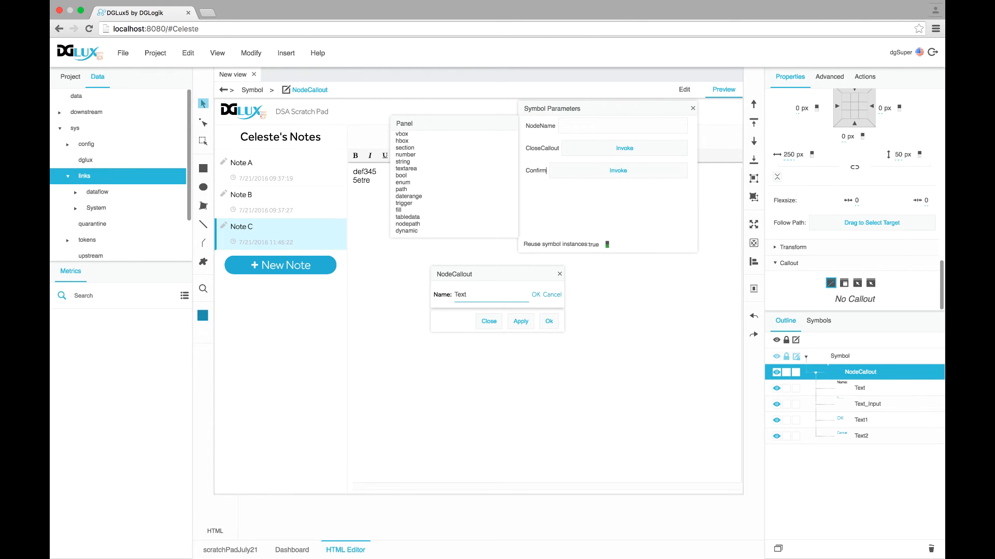
type("Rename")
left_click(866, 404)
scroll(826, 197, "up", 10)
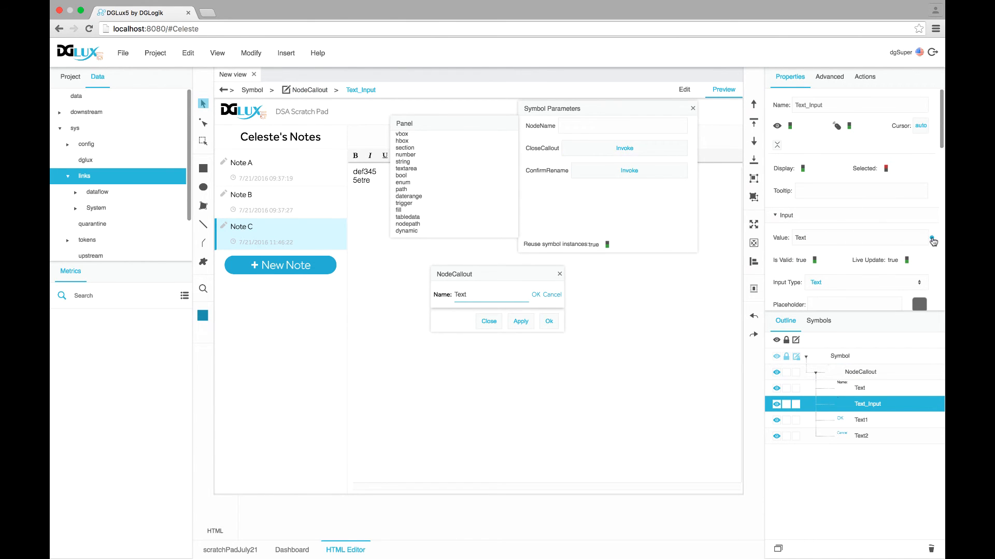
Bind the text input's value to NodeName and make clicking OK fire ConfirmRename
left_click_drag(932, 240, 655, 128)
left_click(861, 419)
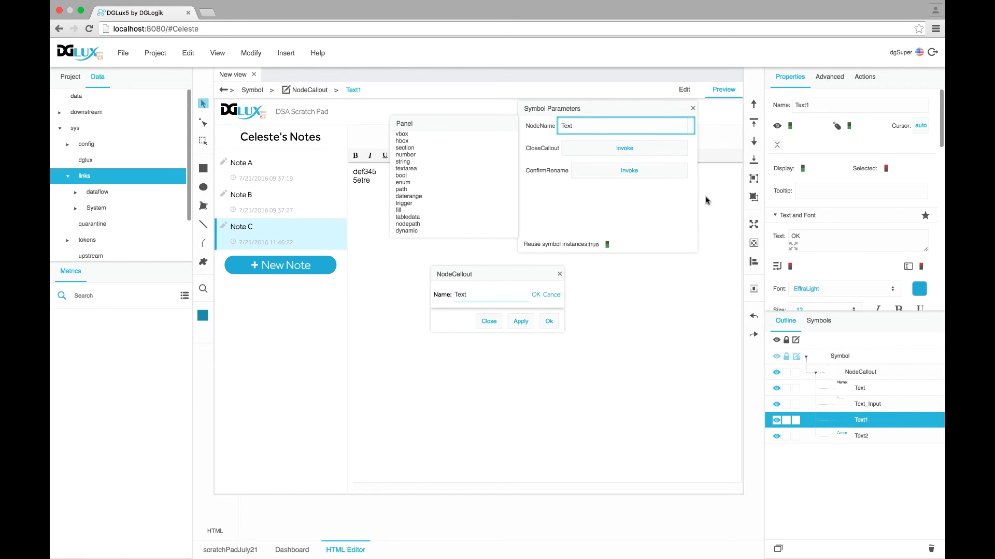
left_click(819, 78)
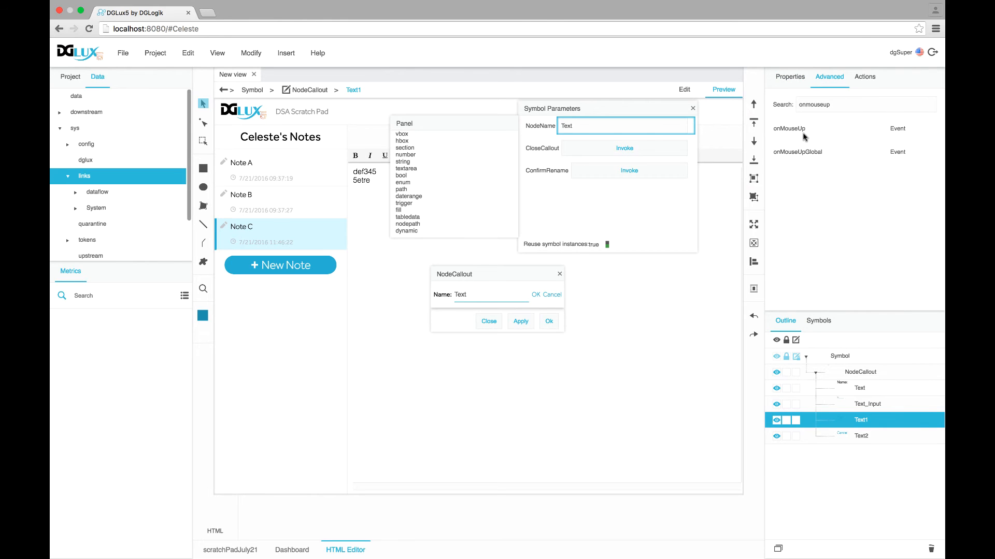
mouse_move(939, 131)
left_mouse_down()
mouse_move(701, 155)
mouse_move(661, 175)
left_mouse_up()
Rename the callout's text parts to OK Button, Cancel Button and Label, then return to NodeCallout
double_click(857, 422)
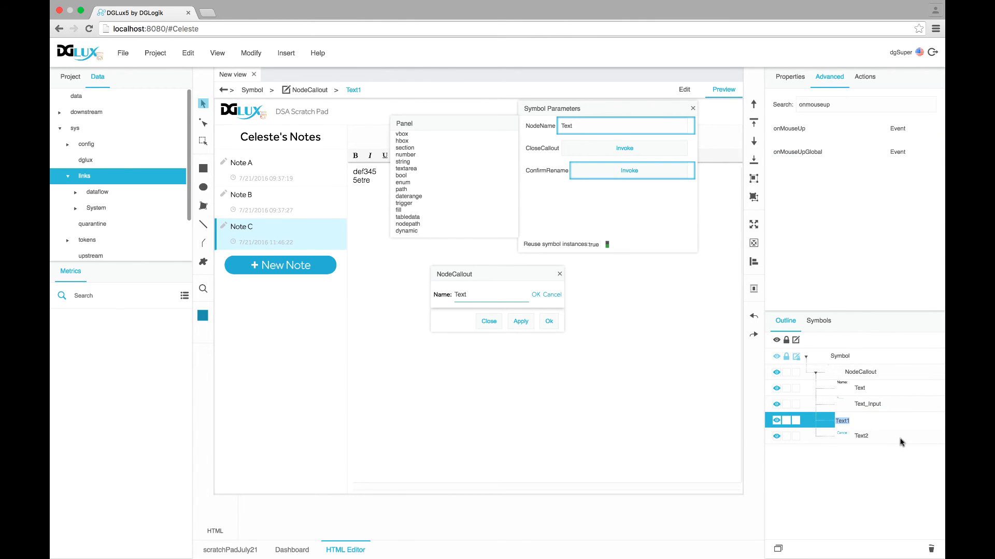
type("OK Button")
key("Return")
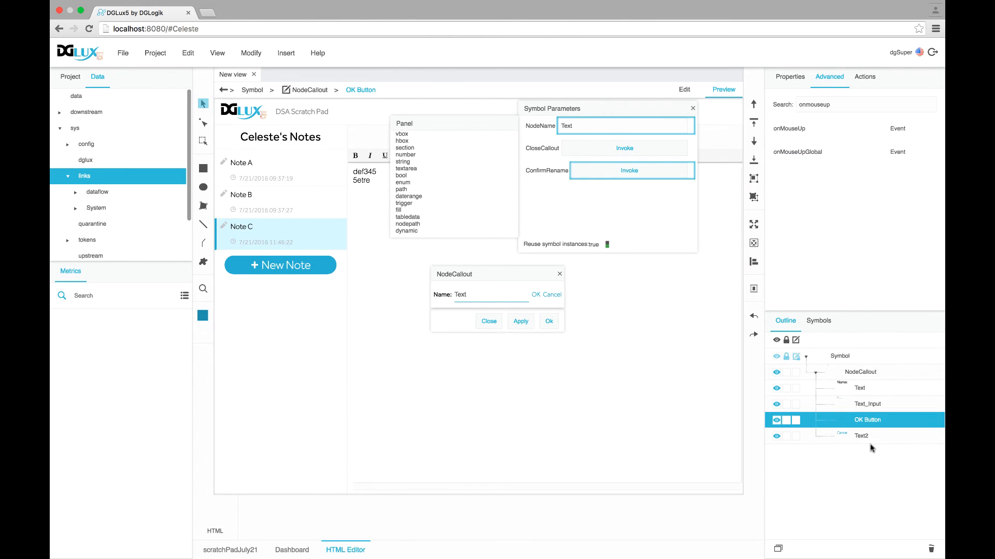
double_click(863, 435)
key("super+a")
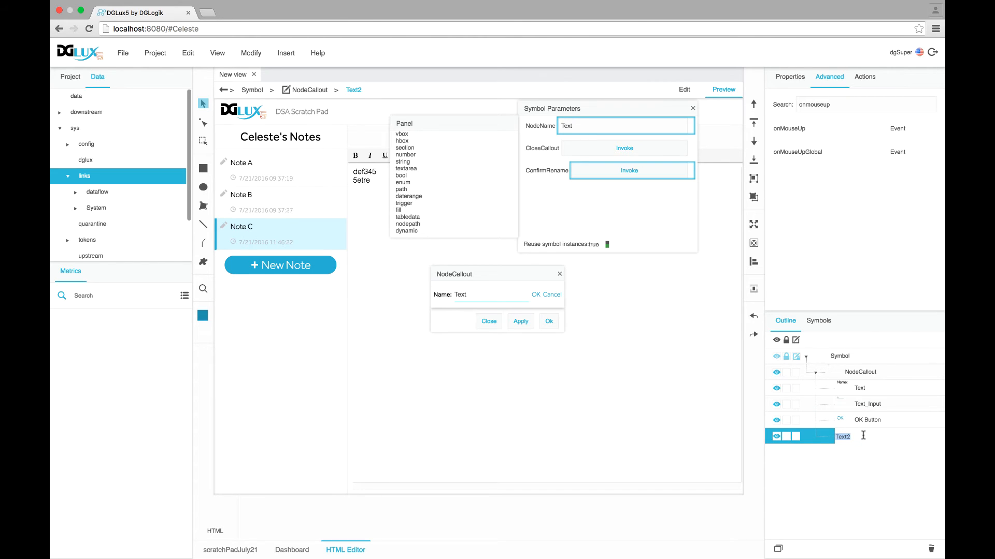
type("Cancel Button")
key("Return")
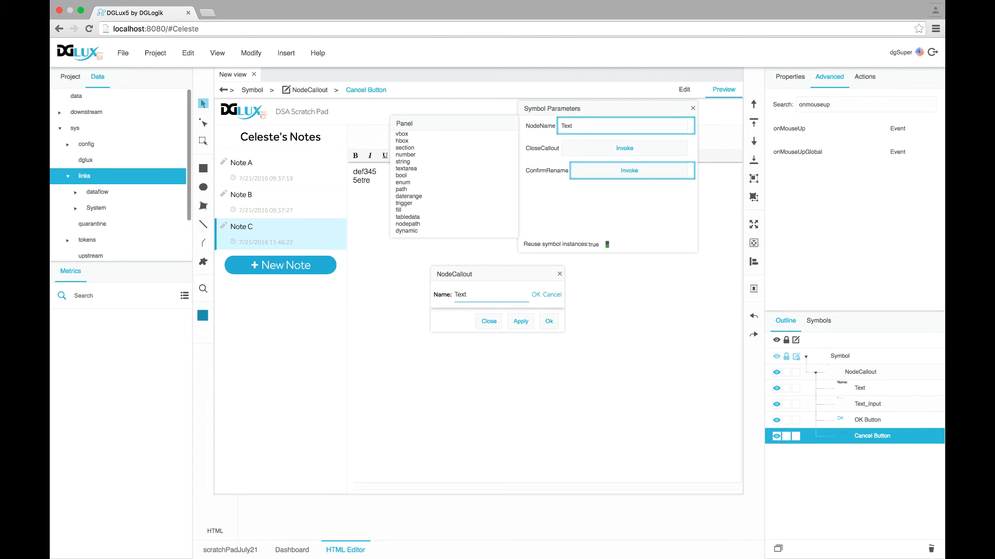
double_click(863, 393)
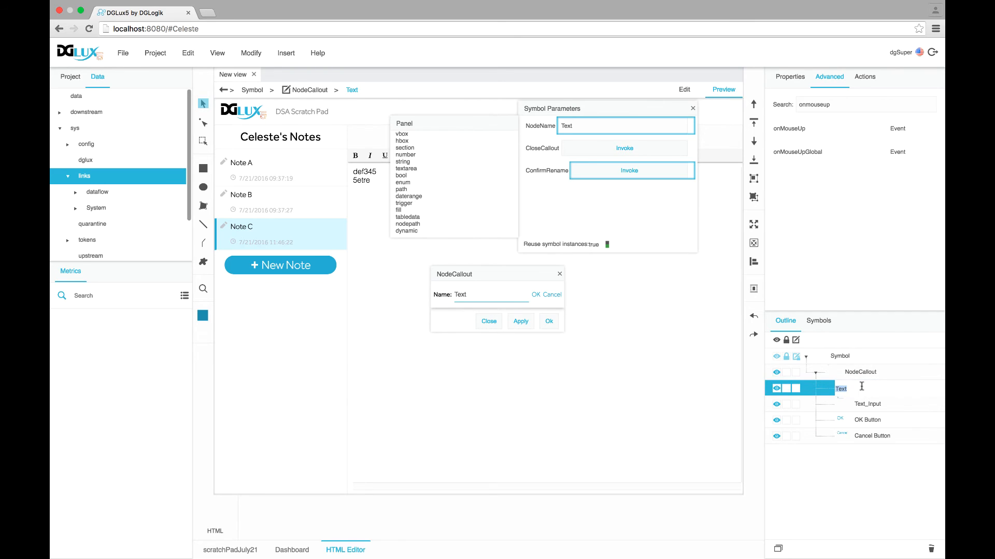
key("Return")
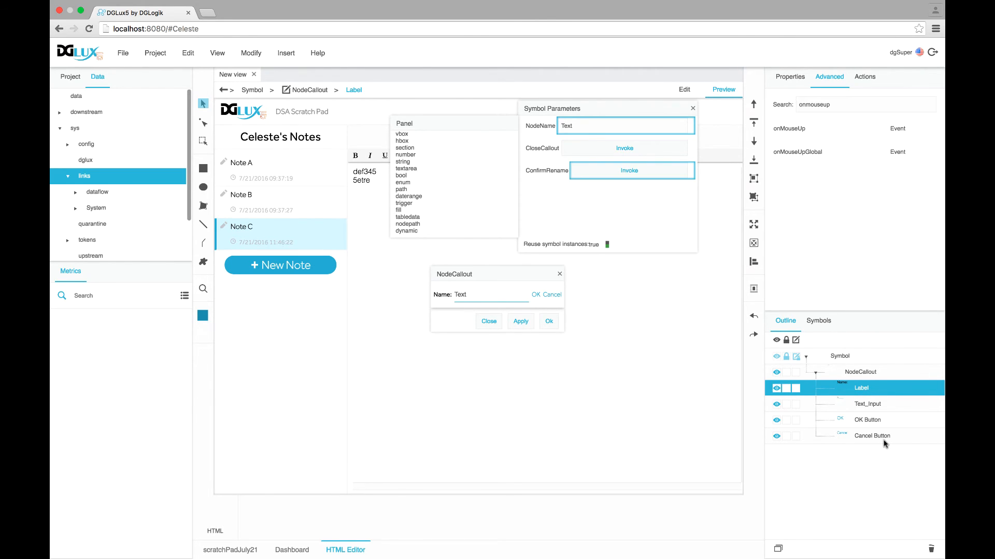
left_click(861, 374)
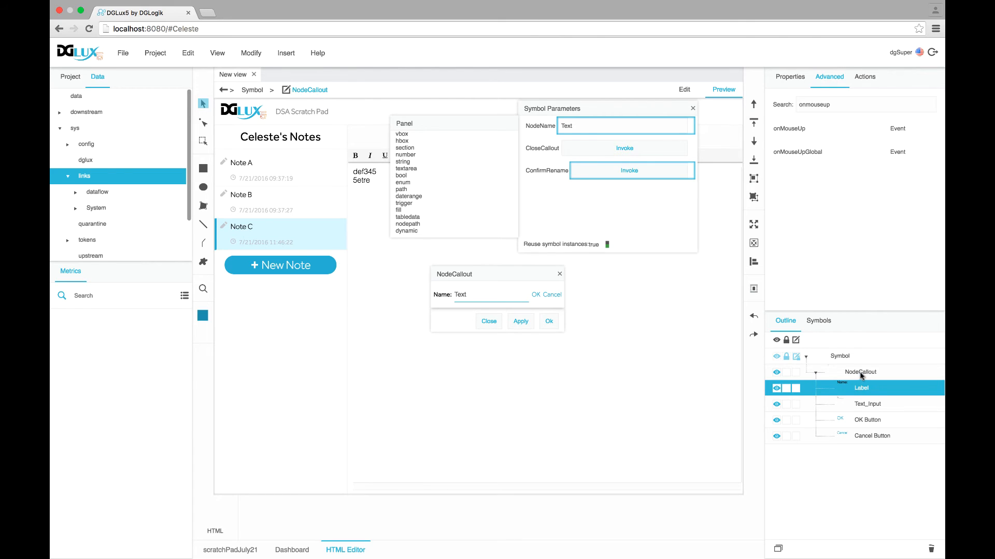
Add a Hub block to the NodeCallout symbol's dataflow
right_click(862, 375)
left_click(850, 546)
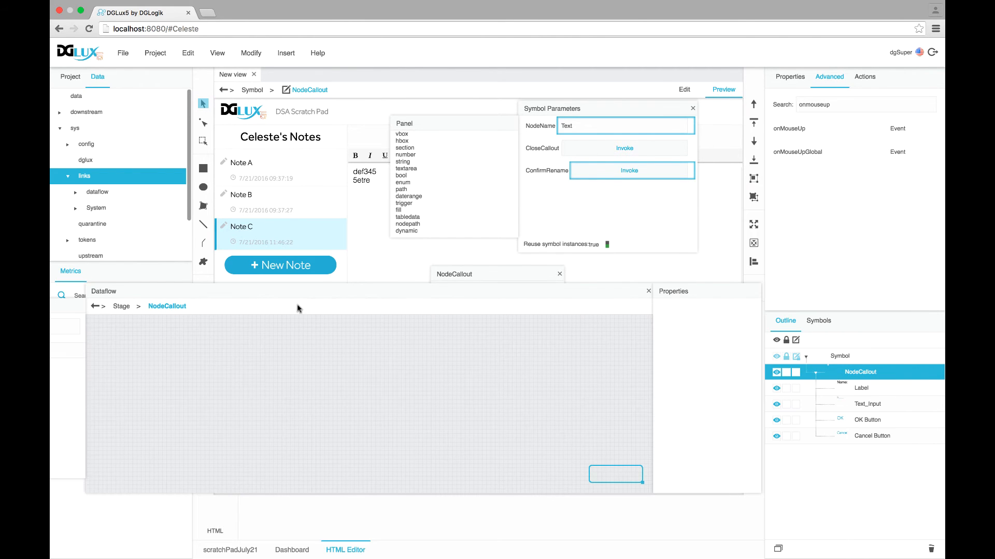
left_click_drag(96, 291, 215, 301)
left_click_drag(260, 305, 258, 299)
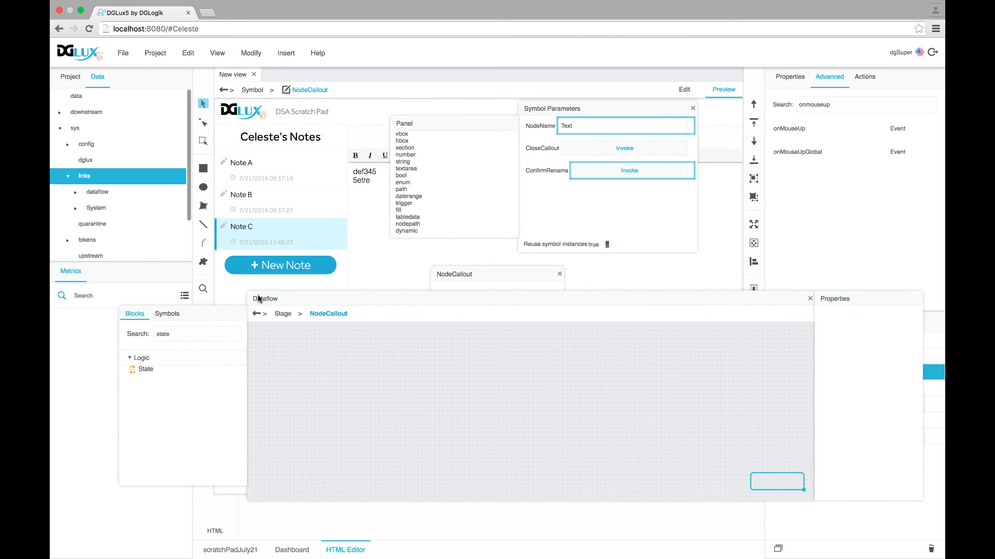
type("hub")
left_click_drag(145, 371, 317, 358)
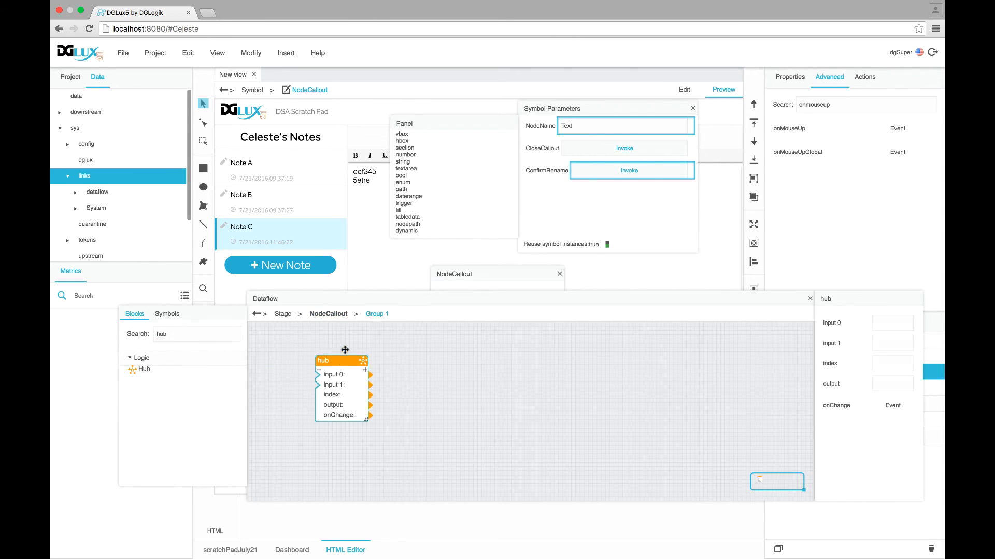
left_click_drag(356, 299, 327, 247)
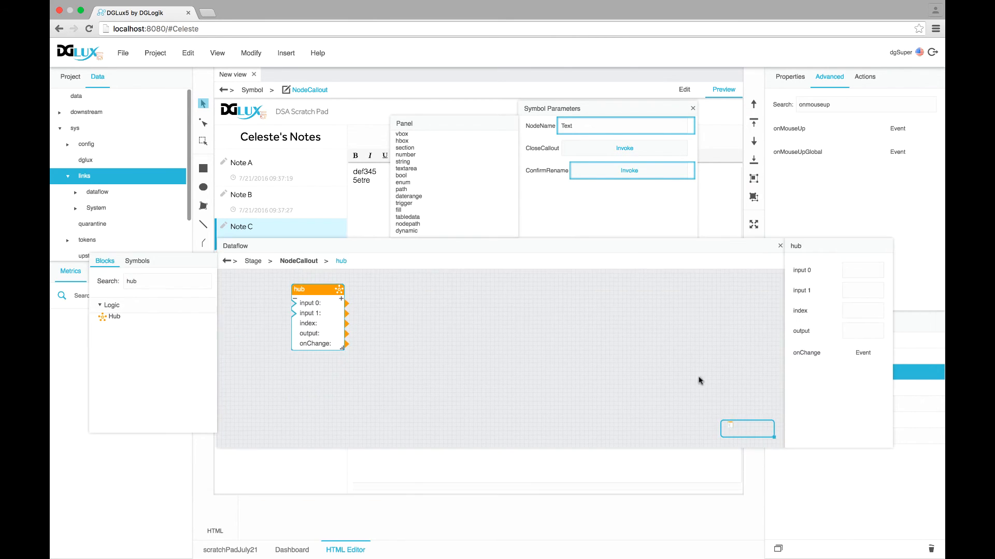
left_click_drag(785, 398, 528, 406)
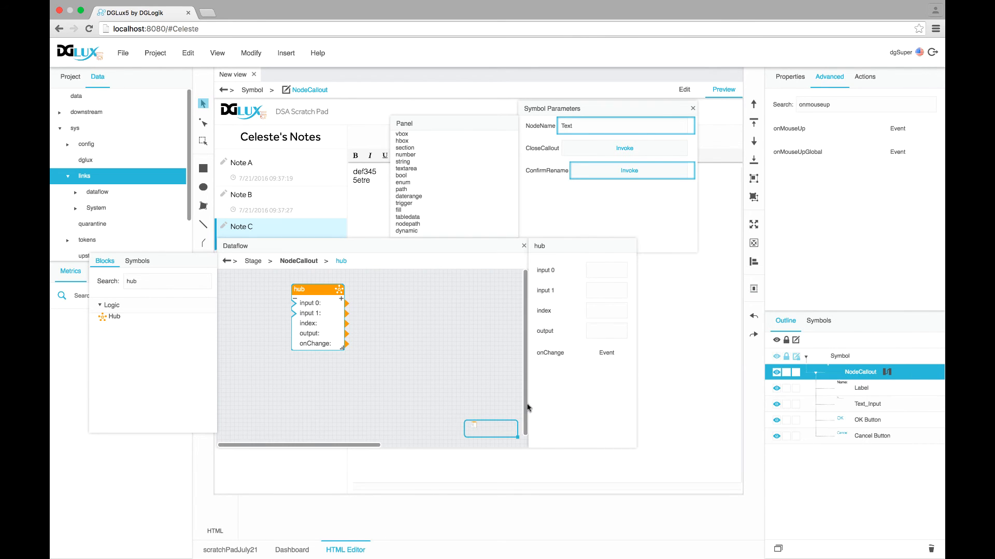
left_click_drag(366, 246, 435, 268)
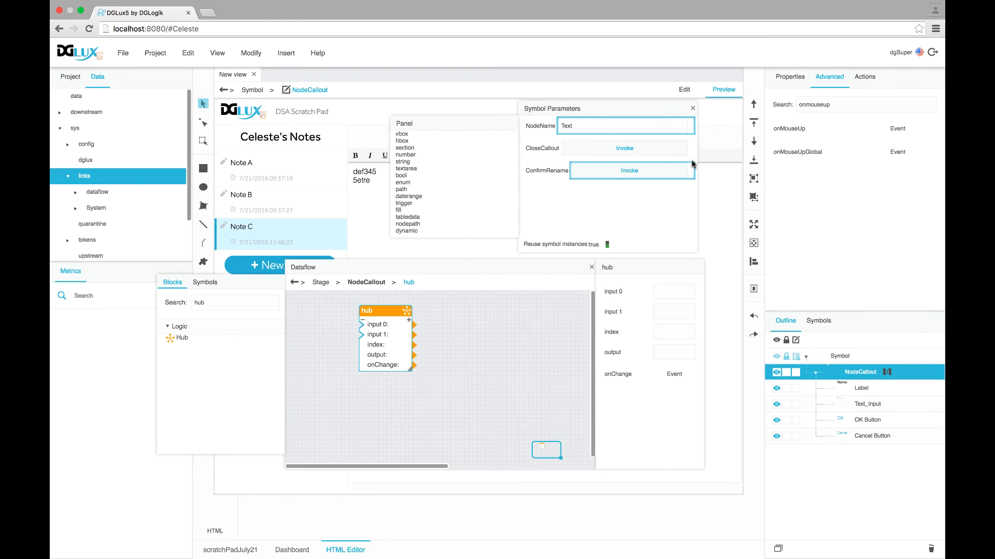
Connect OK and Cancel Buttons' onMouseUp to the hub, and the hub's onChange to CloseCallout
left_click(865, 420)
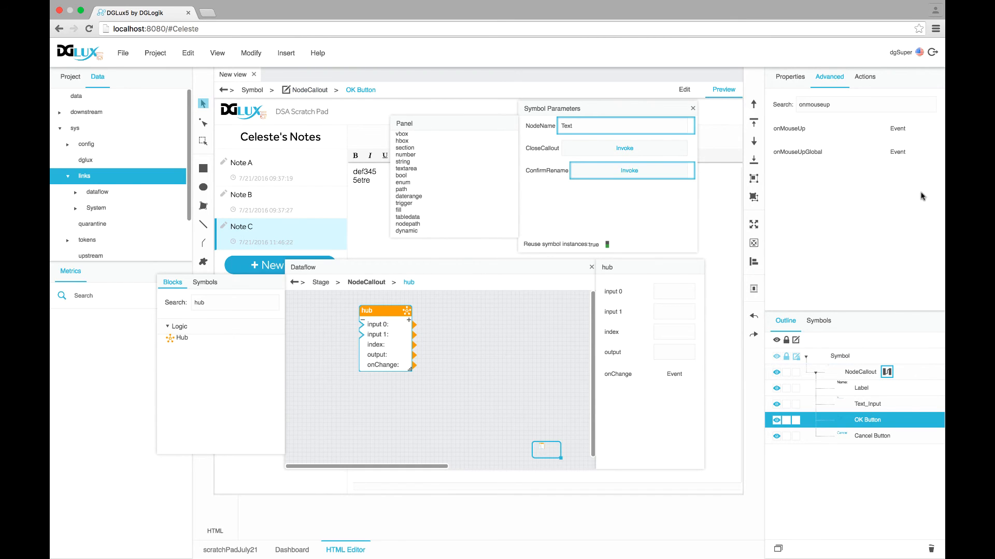
left_click_drag(940, 129, 357, 328)
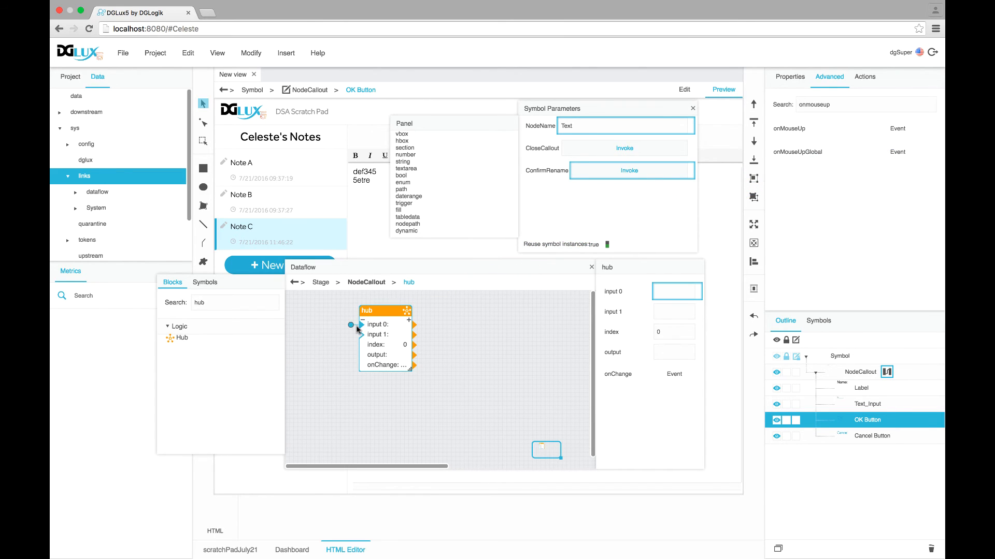
left_click(879, 437)
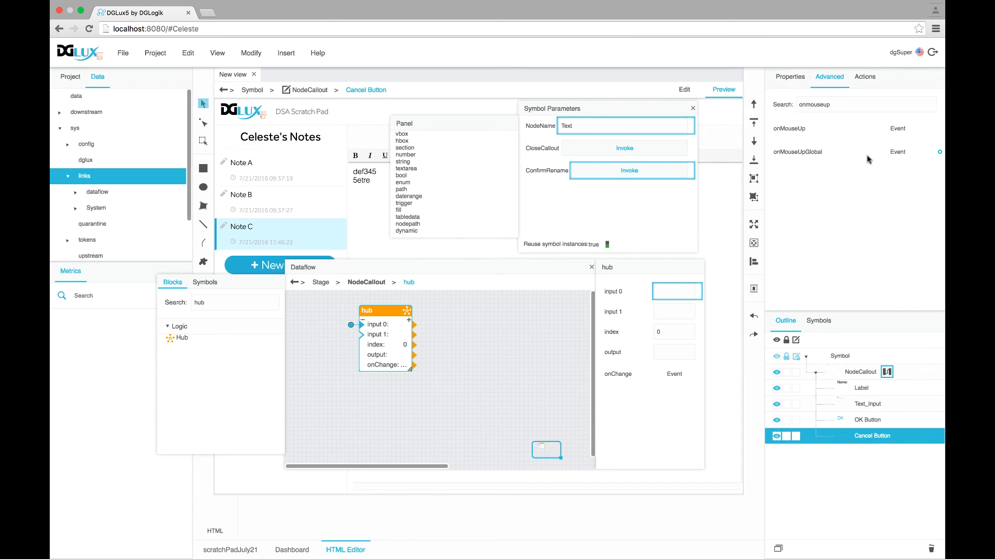
mouse_move(939, 131)
left_mouse_down()
mouse_move(652, 211)
mouse_move(362, 338)
left_mouse_up()
left_click_drag(699, 374, 622, 148)
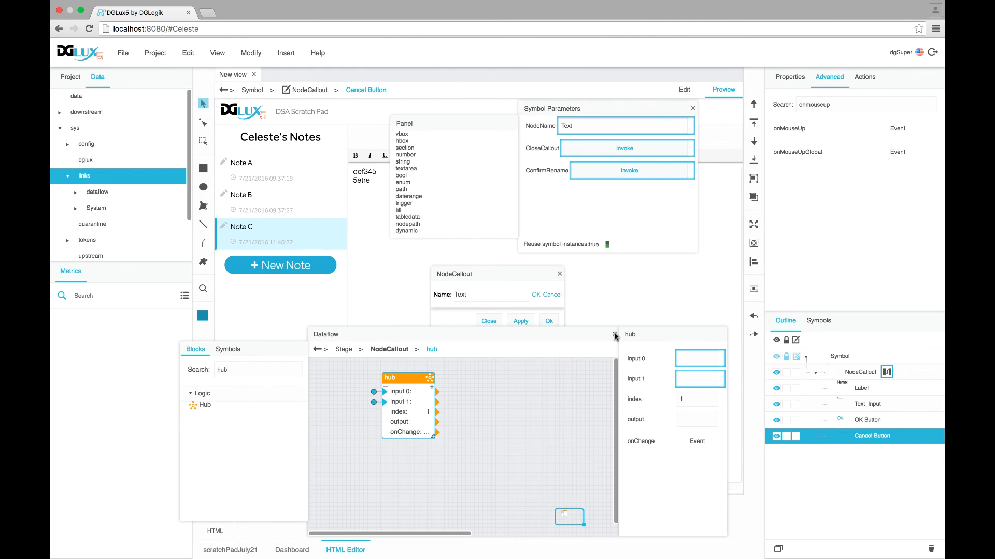
left_click(615, 335)
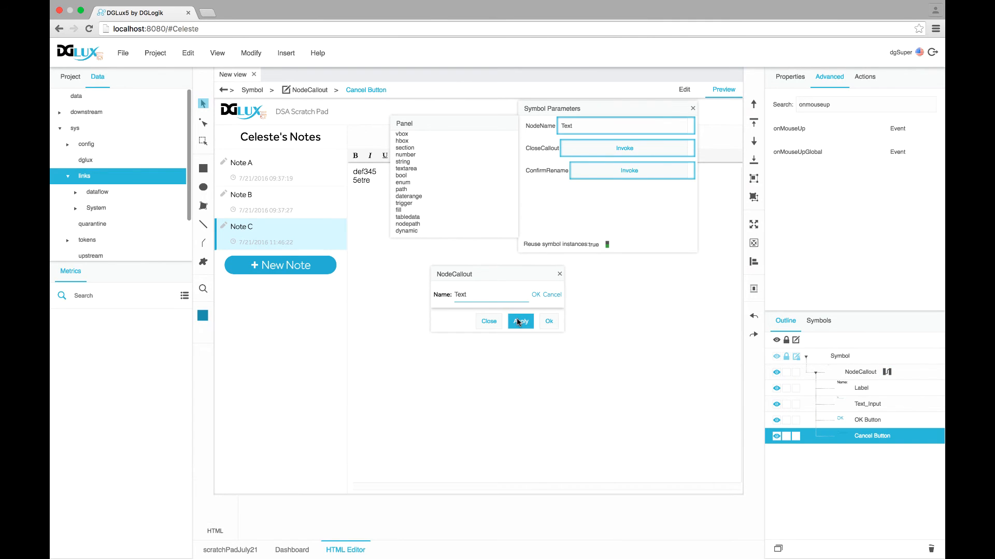
Apply and confirm the NodeCallout symbol edits, then view the callout's symbol properties
left_click(518, 322)
left_click(548, 321)
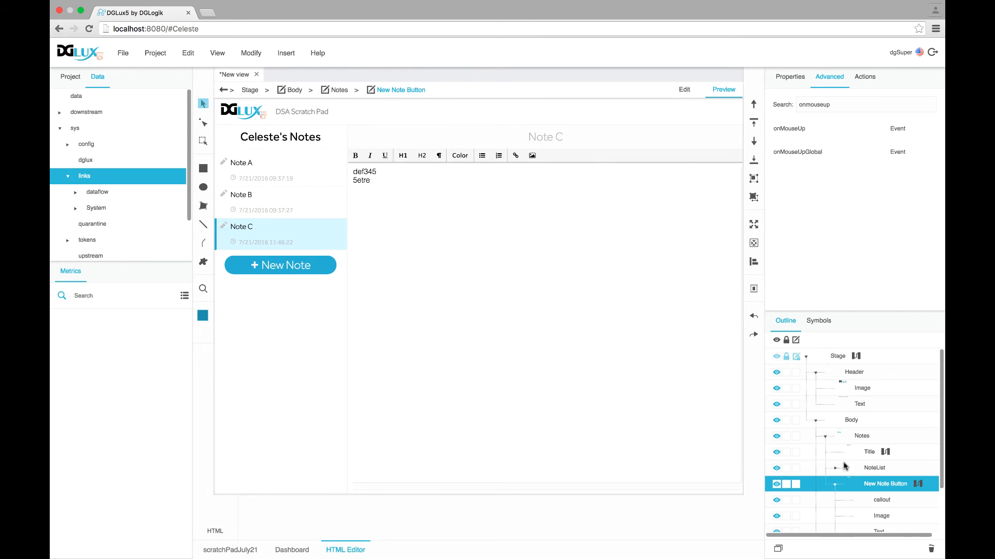
scroll(846, 466, "down", 2)
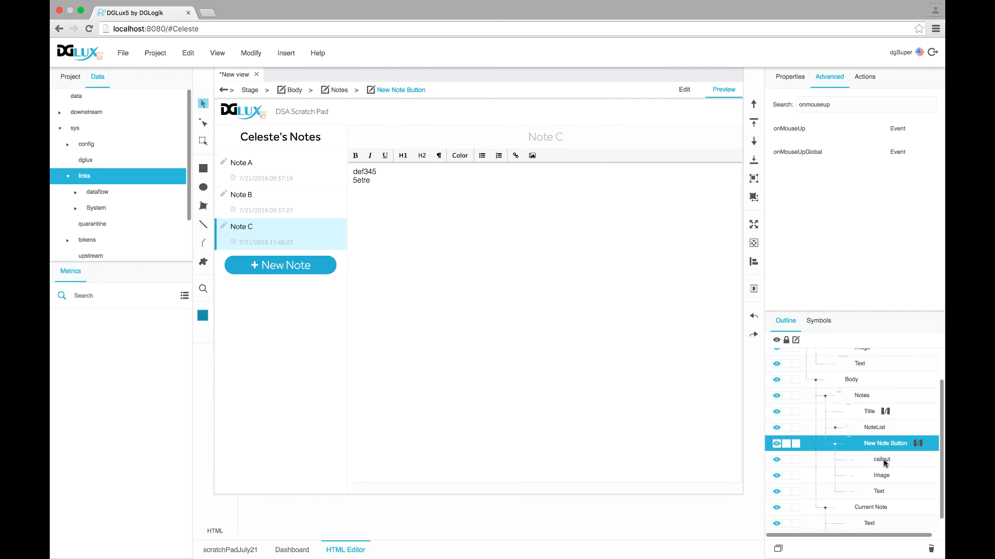
left_click(882, 460)
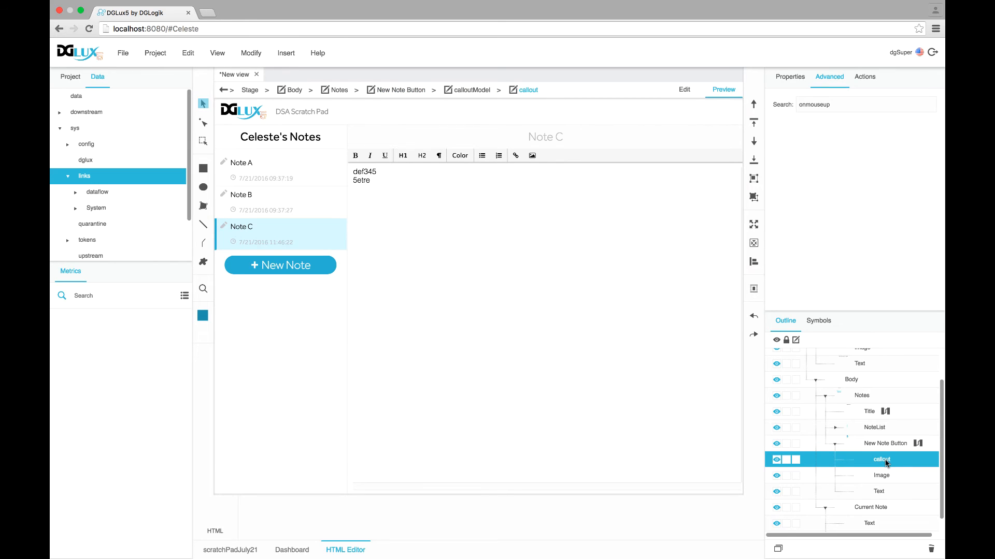
left_click(787, 78)
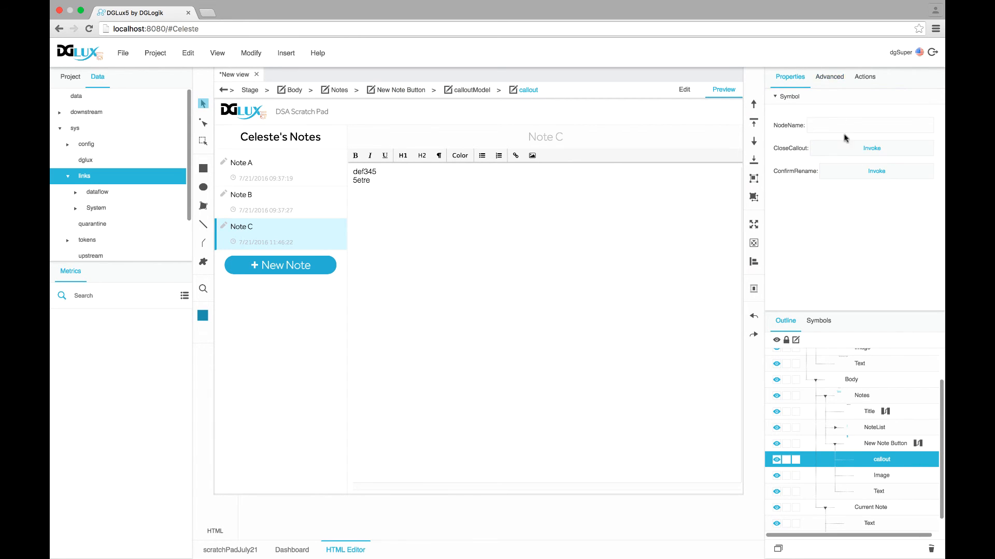
Link the callout's CloseCallout parameter to the New Note Button's Hide Callout action
left_click(891, 444)
scroll(920, 275, "down", 10)
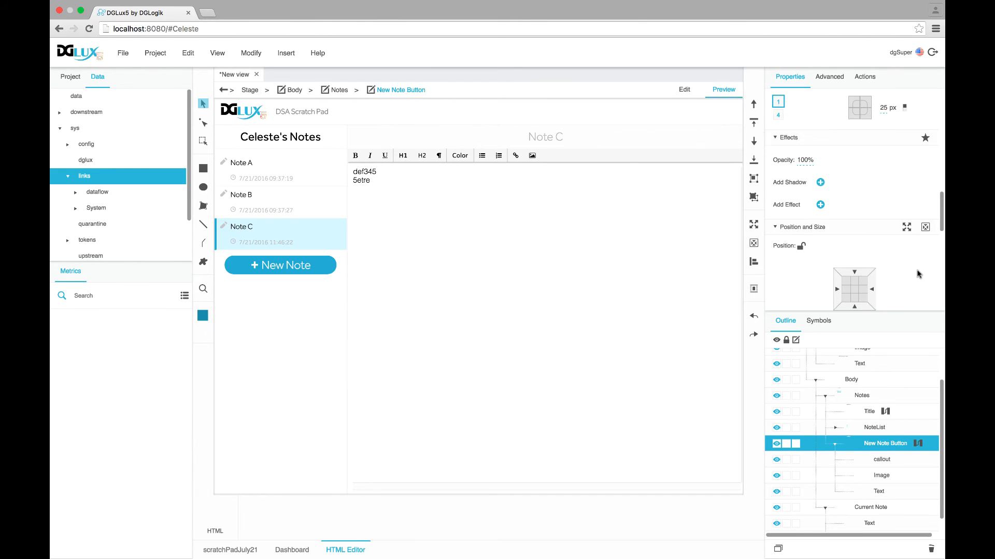
left_click(932, 225)
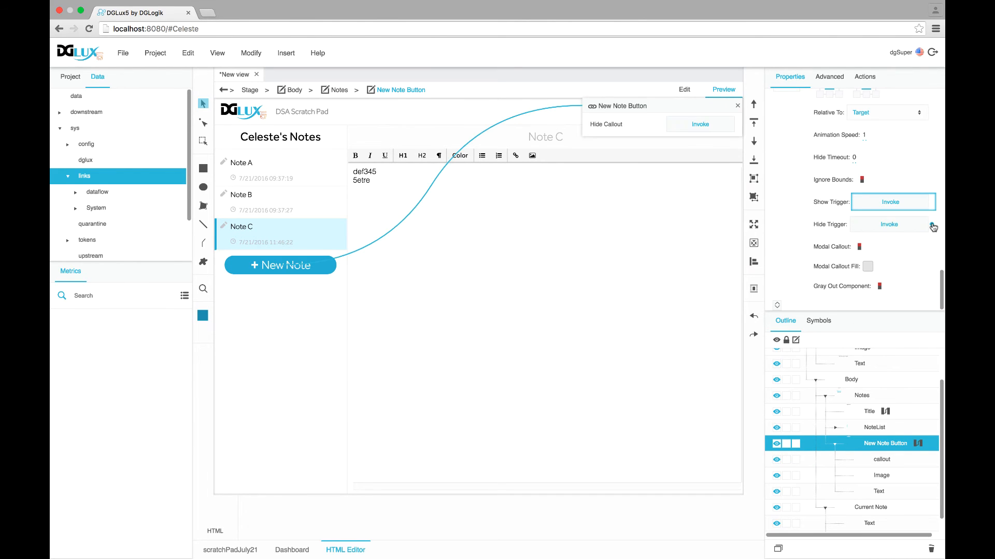
left_click(890, 461)
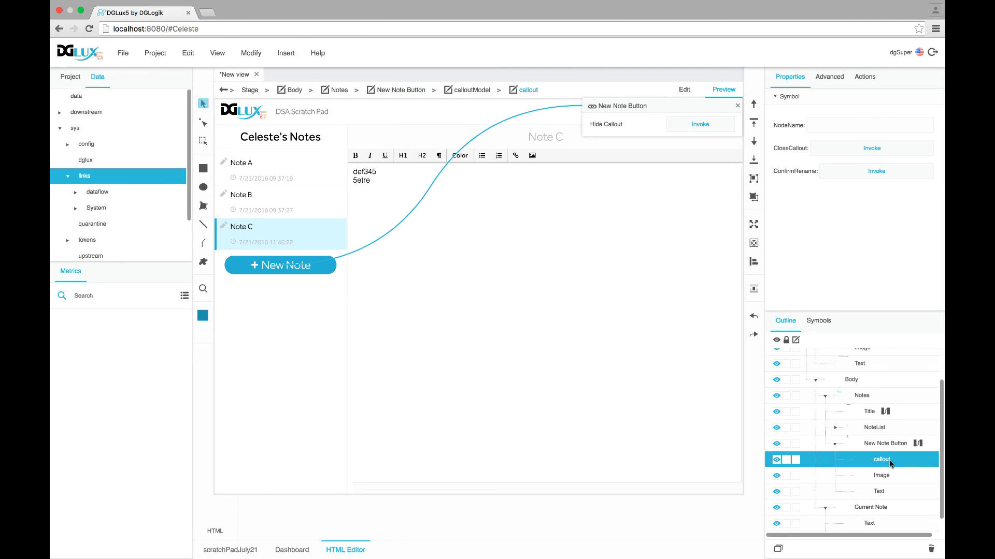
left_click(907, 150)
left_click_drag(937, 151, 698, 125)
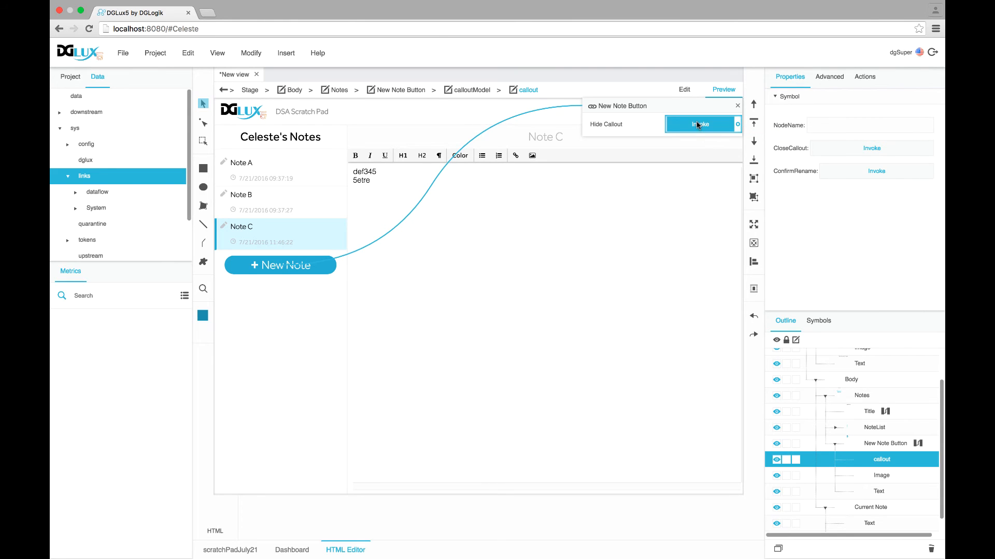
left_click(737, 106)
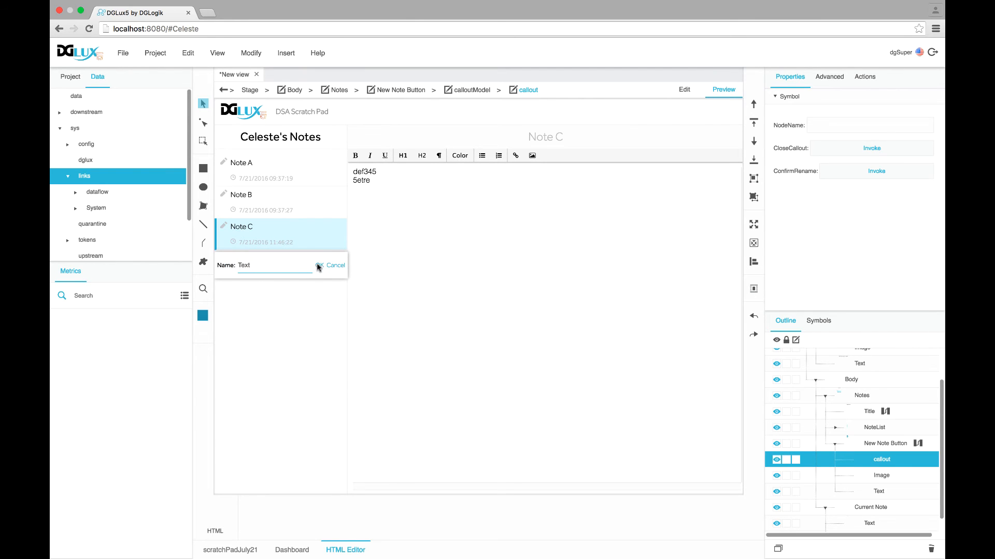
Test the New Note name callout in preview, opening it and closing it with Cancel and OK
left_click(318, 266)
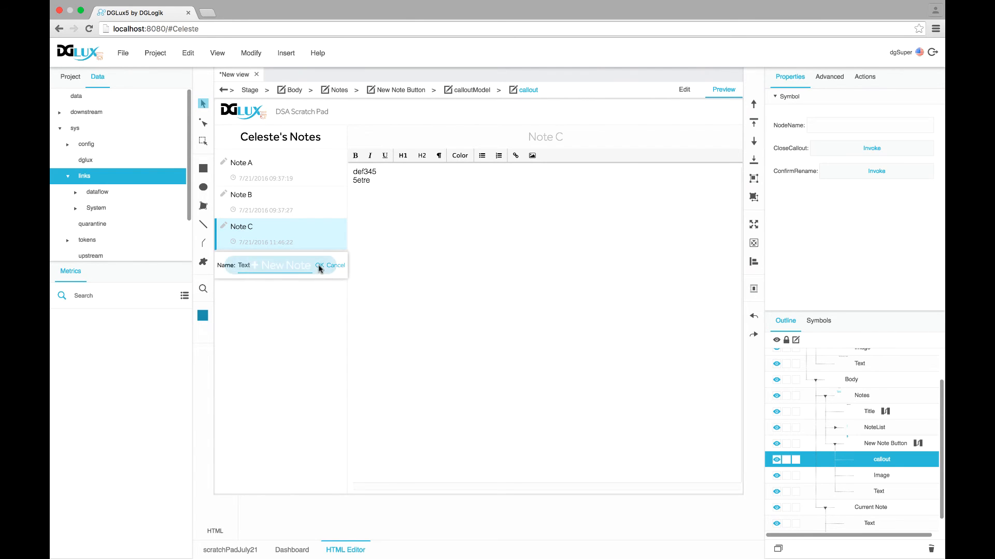
left_click(265, 269)
left_click(334, 267)
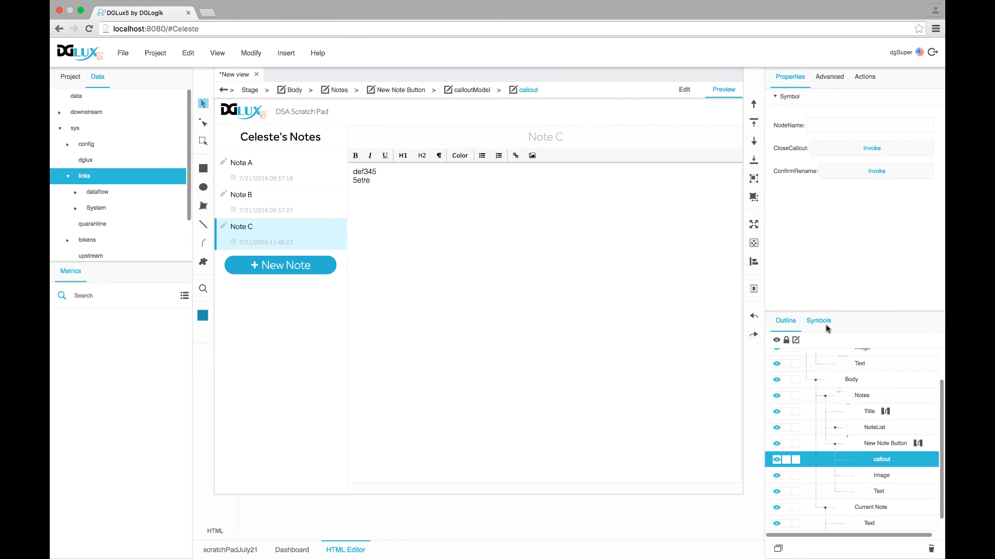
left_click(302, 270)
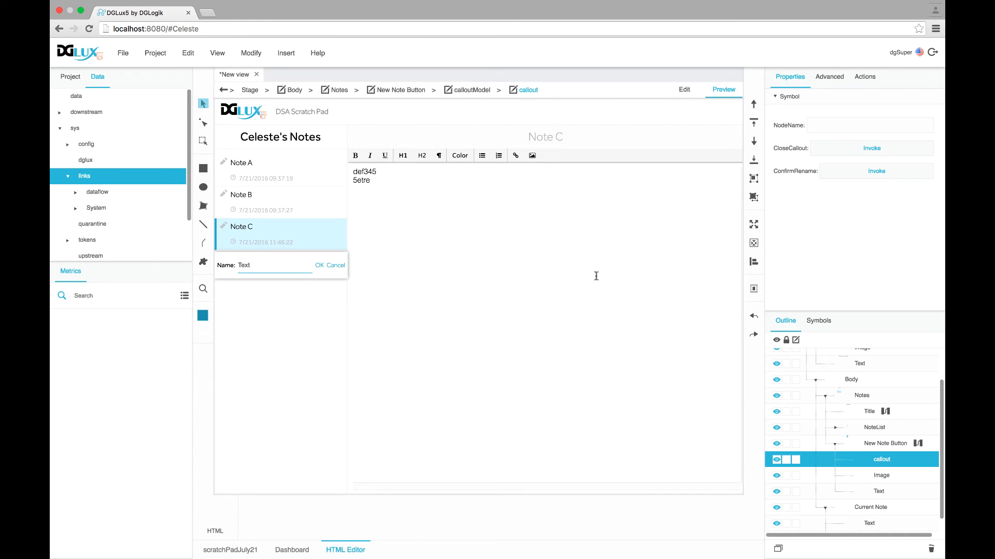
left_click(819, 321)
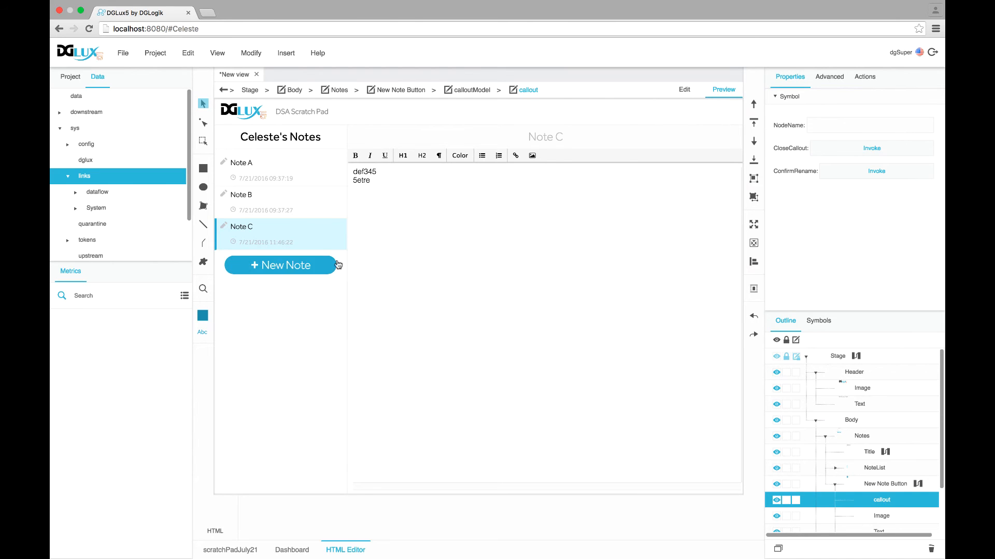
left_click(321, 267)
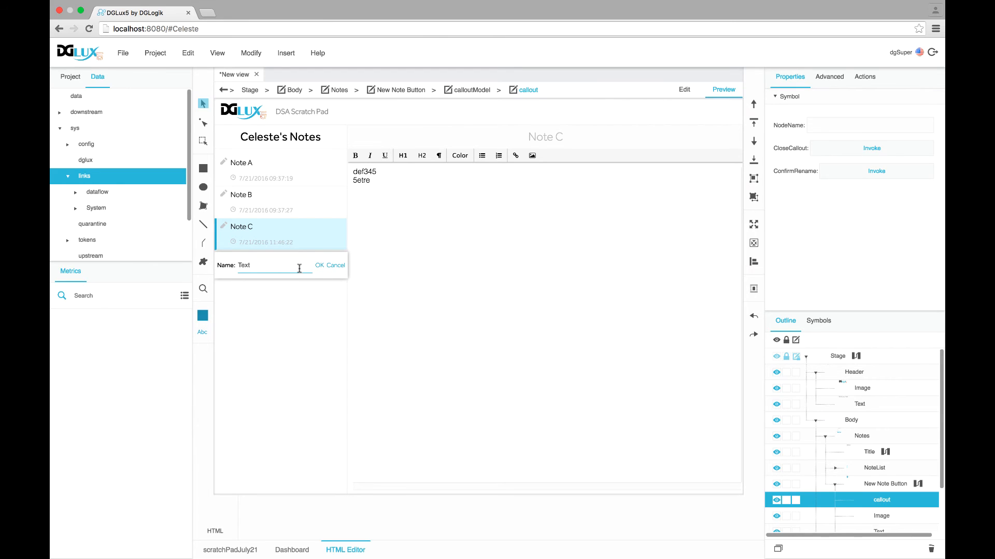
left_click(320, 266)
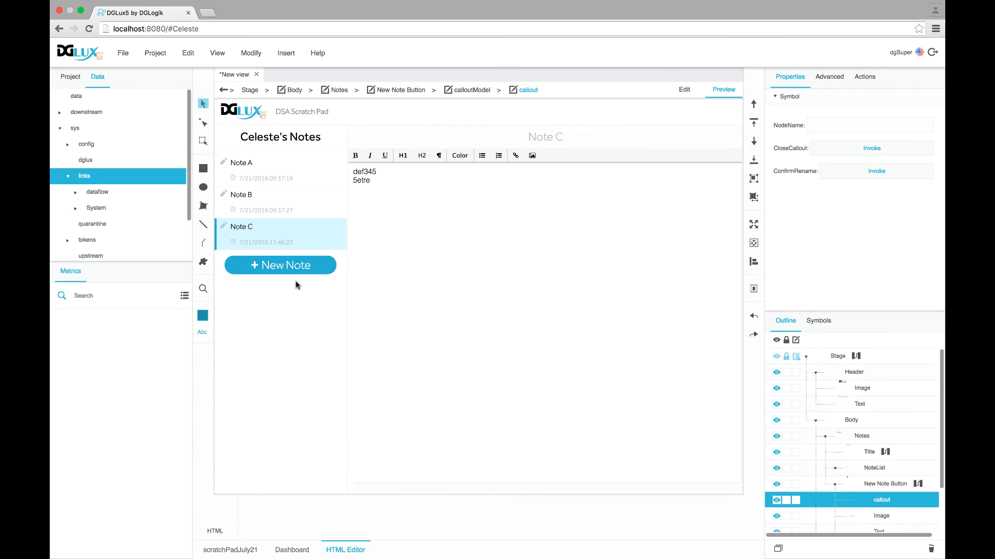
Open the Stage dataflow and browse the data tree to the user's notes folder under scratchPad
double_click(835, 357)
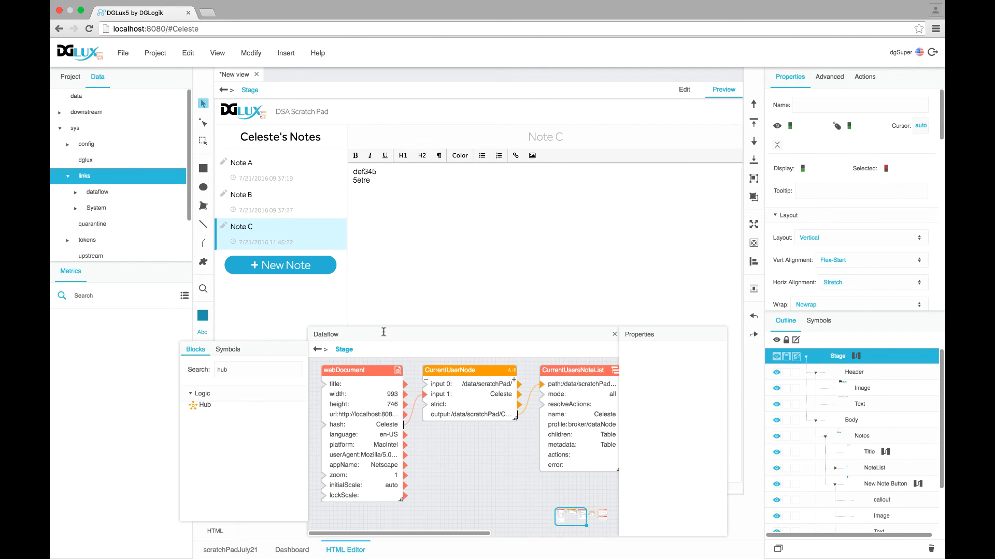
left_click_drag(383, 332, 294, 142)
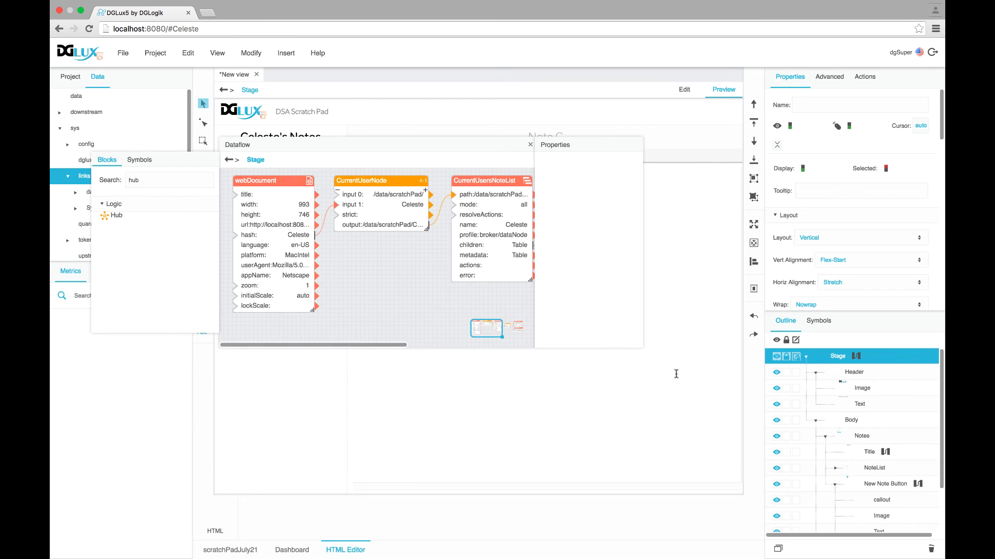
left_click_drag(533, 346, 831, 438)
left_click_drag(239, 147, 297, 139)
left_click(76, 96)
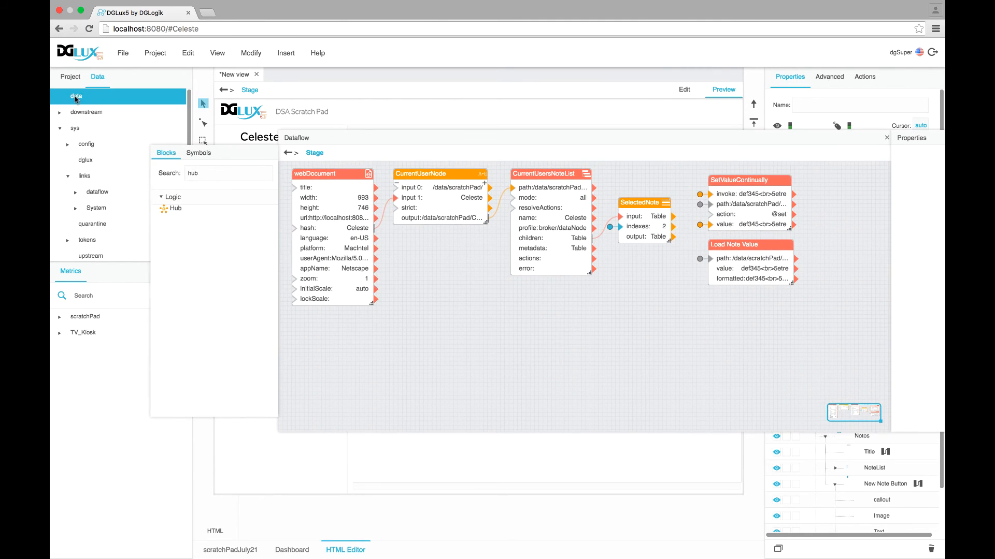
left_click(60, 318)
left_click(68, 333)
left_click(95, 350)
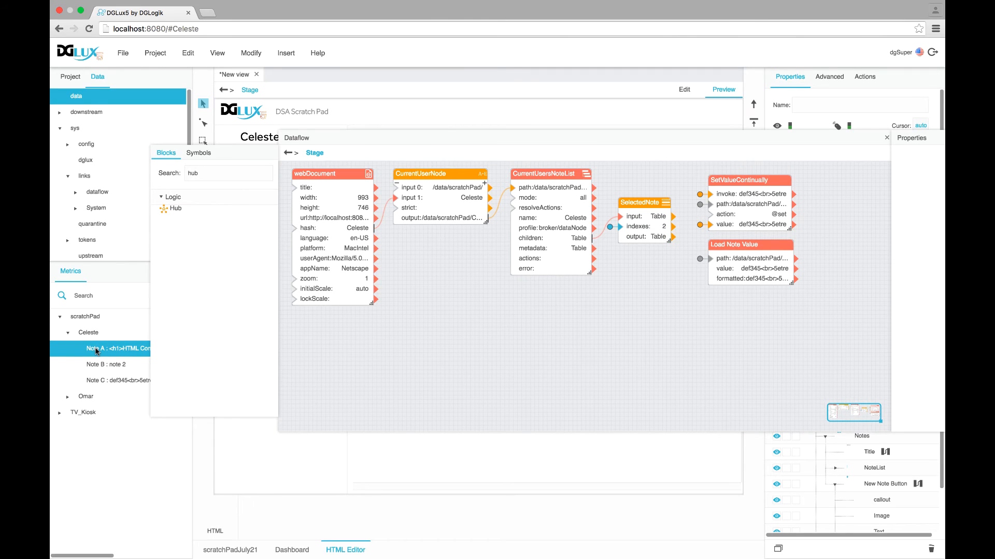
Drag an addValue action from the user's notes node onto the canvas below Load Note Value
right_click(95, 351)
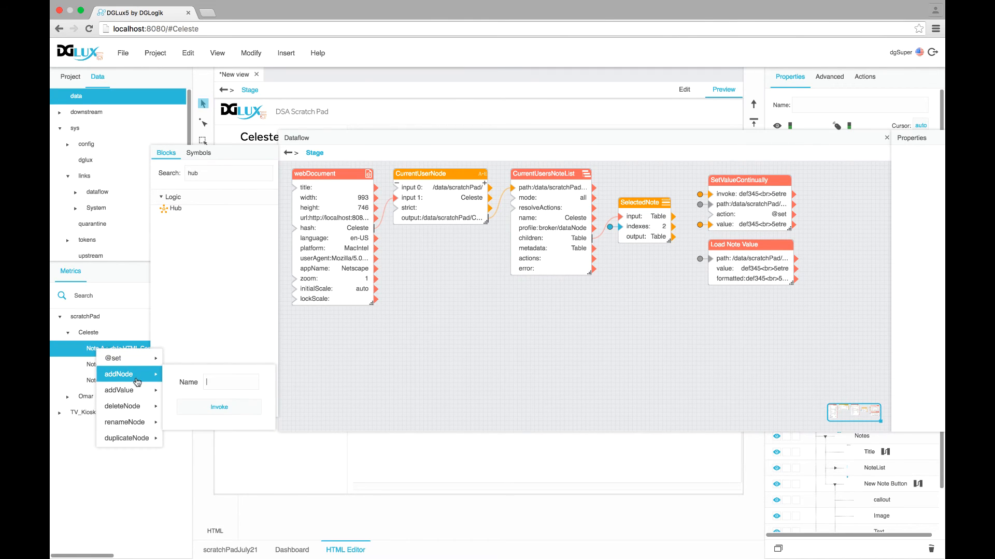
mouse_move(136, 396)
mouse_move(138, 413)
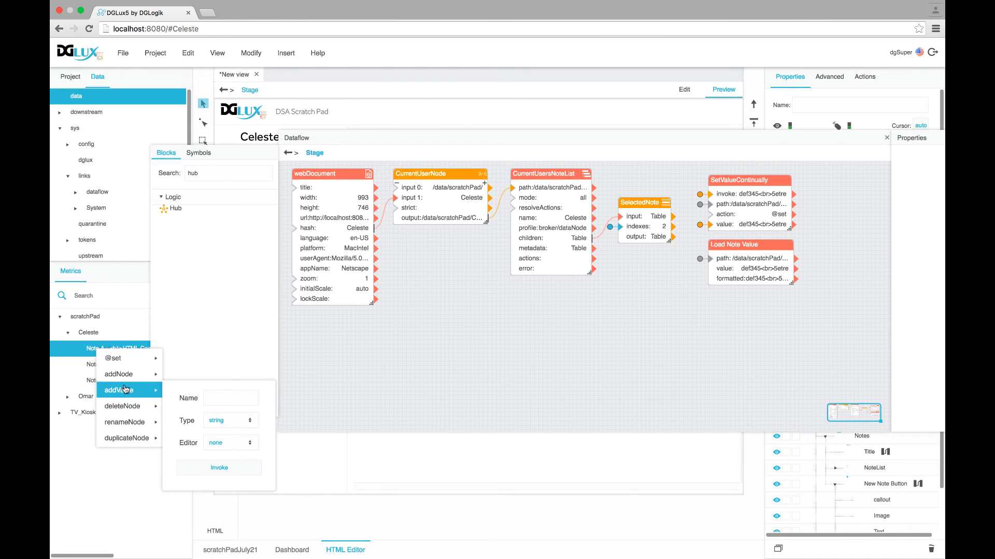
right_click(86, 333)
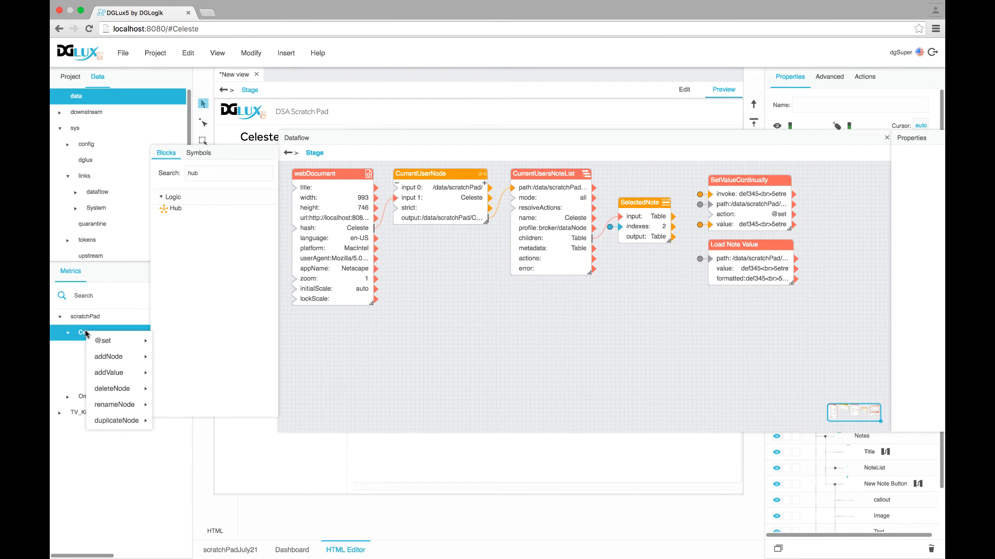
mouse_move(109, 377)
left_click_drag(110, 377, 342, 378)
left_click(311, 339)
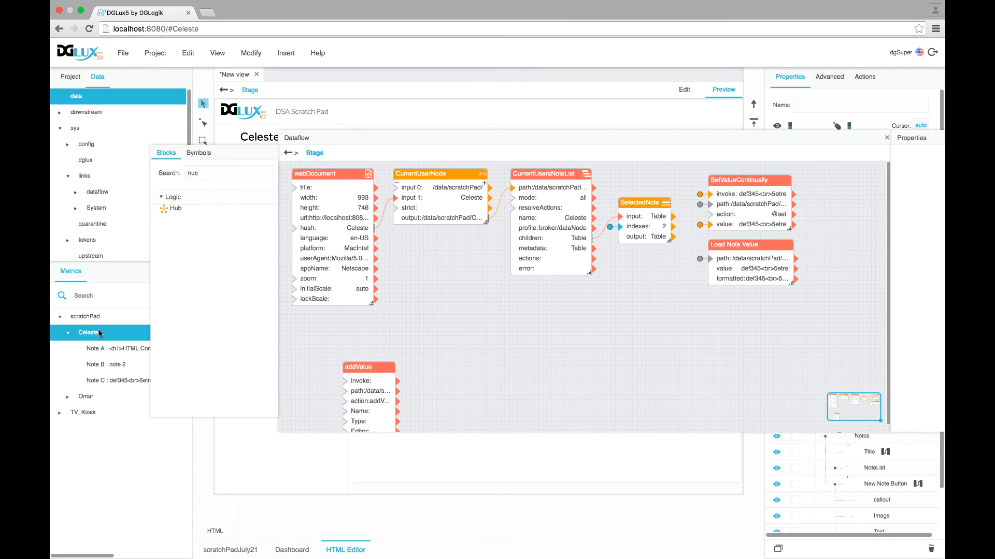
left_click_drag(365, 369, 730, 302)
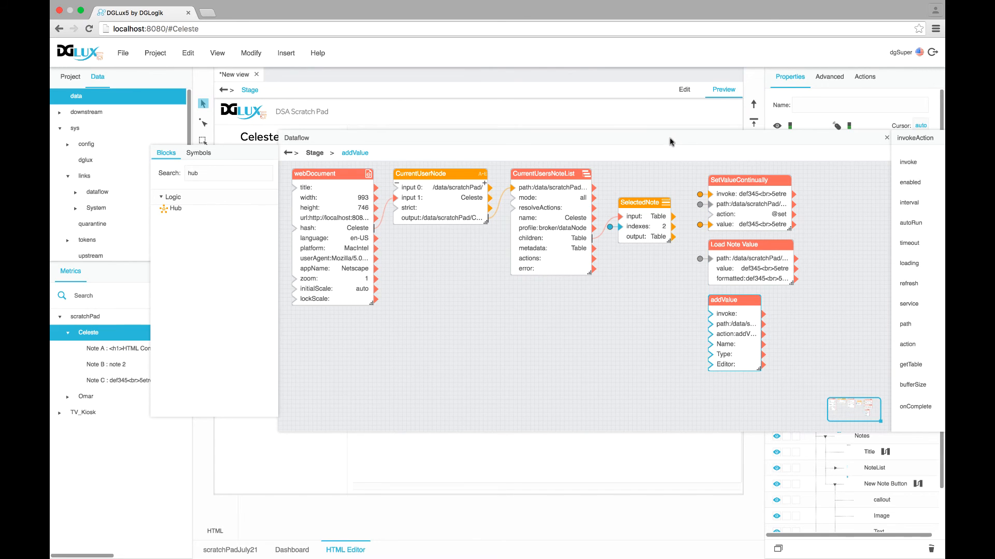
left_click_drag(672, 139, 409, 126)
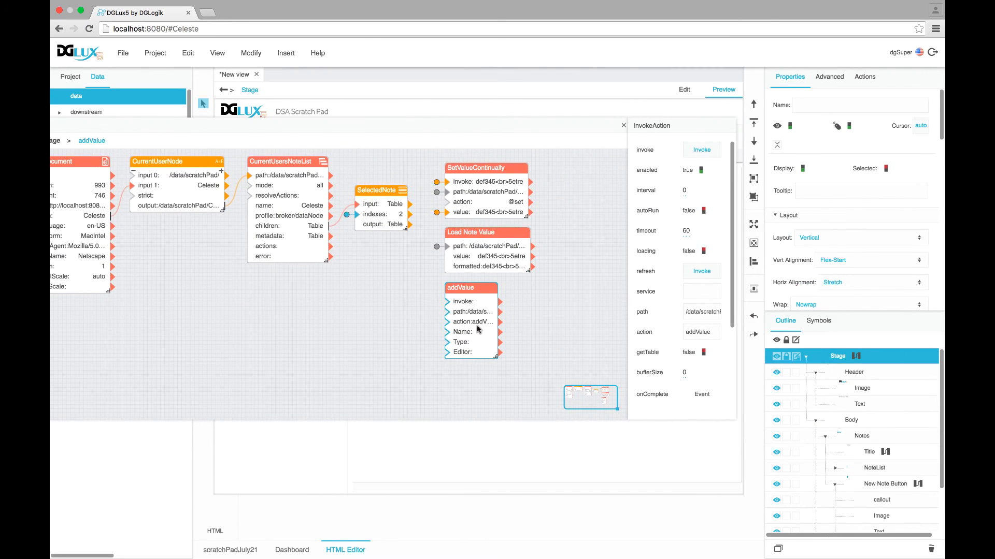
left_click_drag(495, 357, 528, 363)
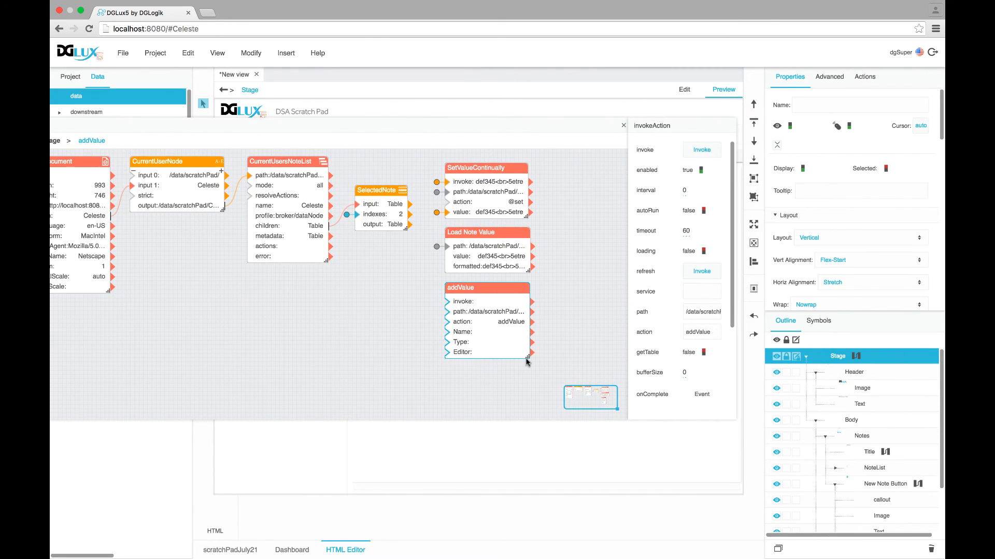
Wire the callout's ConfirmRename to addValue's invoke and its NodeName to addValue's Name
scroll(873, 452, "down", 3)
left_click(878, 434)
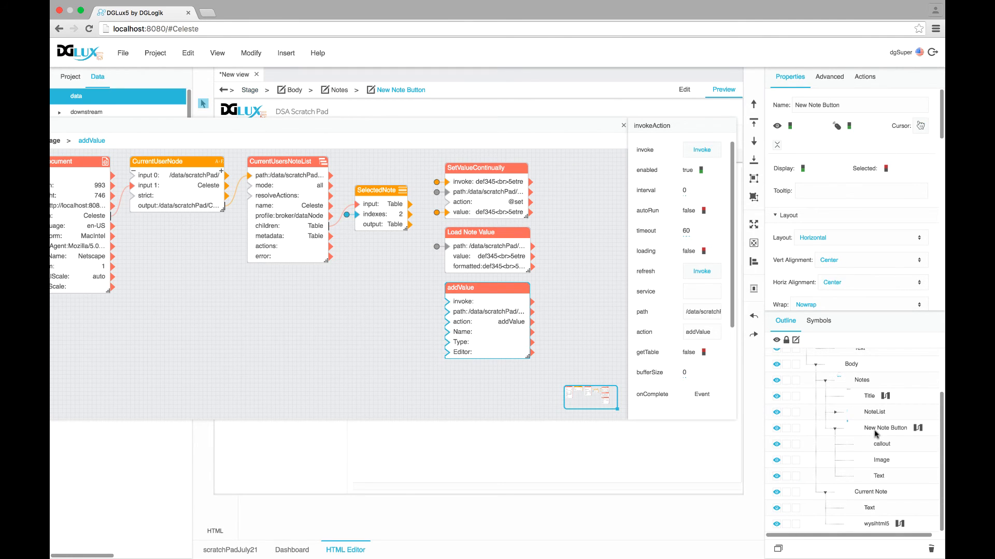
left_click(881, 448)
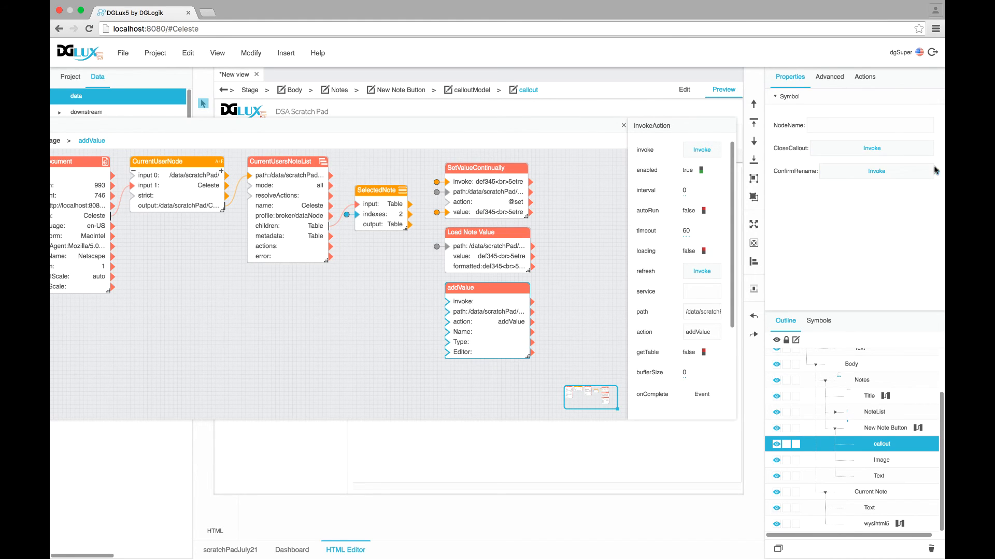
left_click_drag(938, 172, 700, 154)
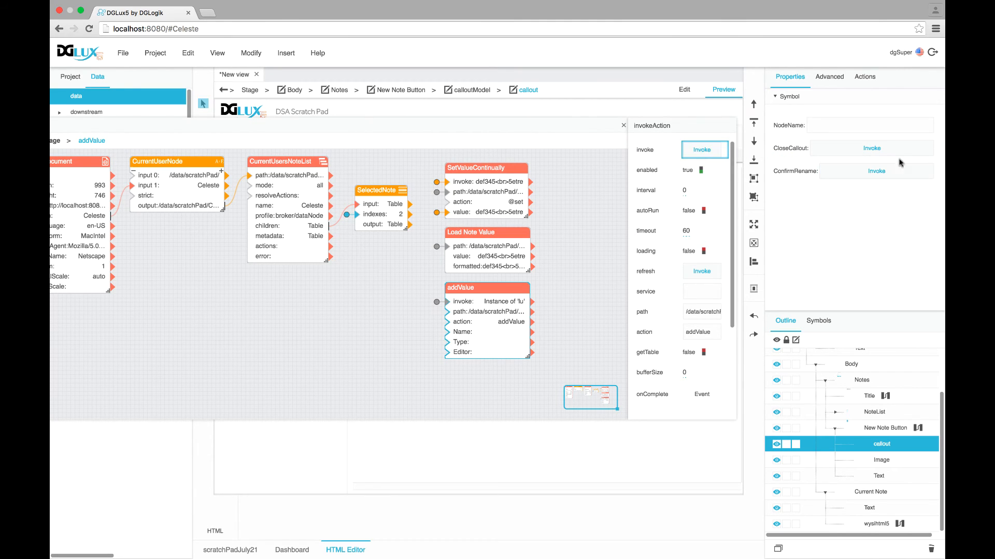
scroll(682, 322, "down", 3)
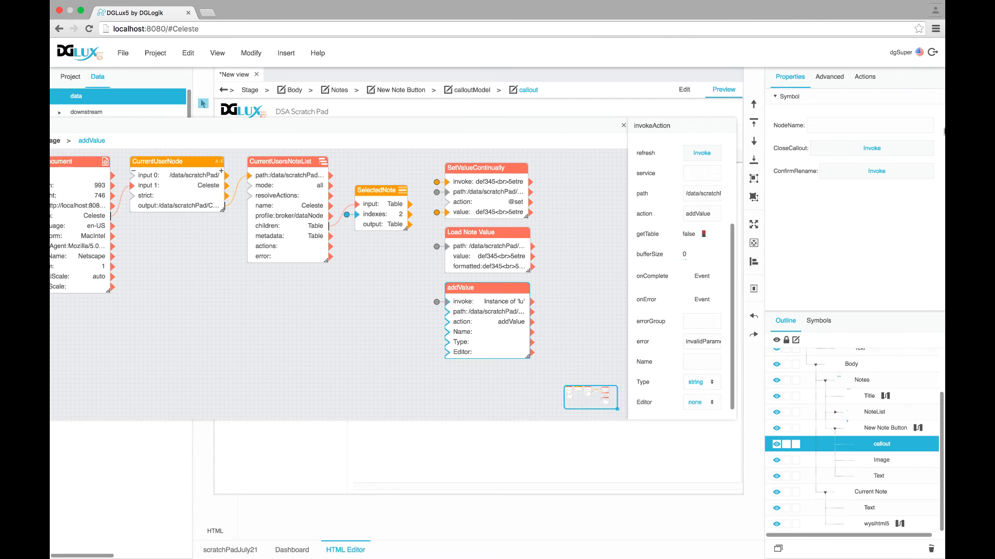
left_click_drag(938, 127, 699, 367)
scroll(697, 334, "up", 3)
left_click(625, 126)
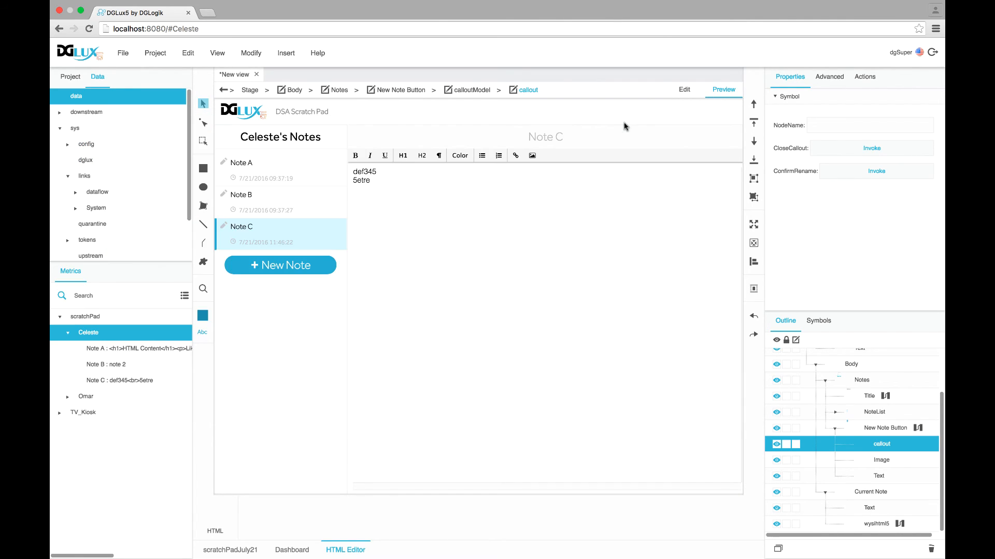
scroll(863, 378, "up", 3)
Replace addValue's fixed path with a wire from CurrentUserNode's output
left_click(856, 356)
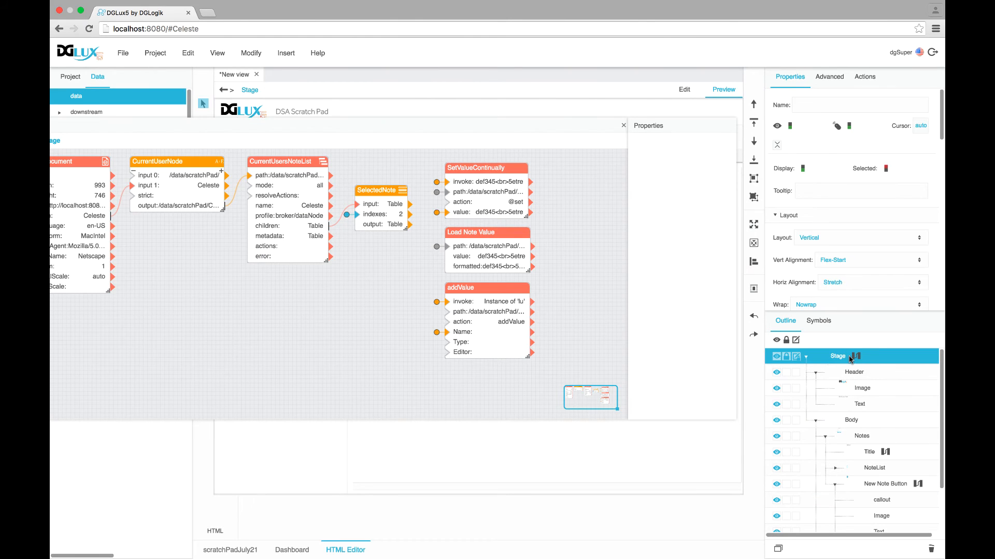
left_click(488, 304)
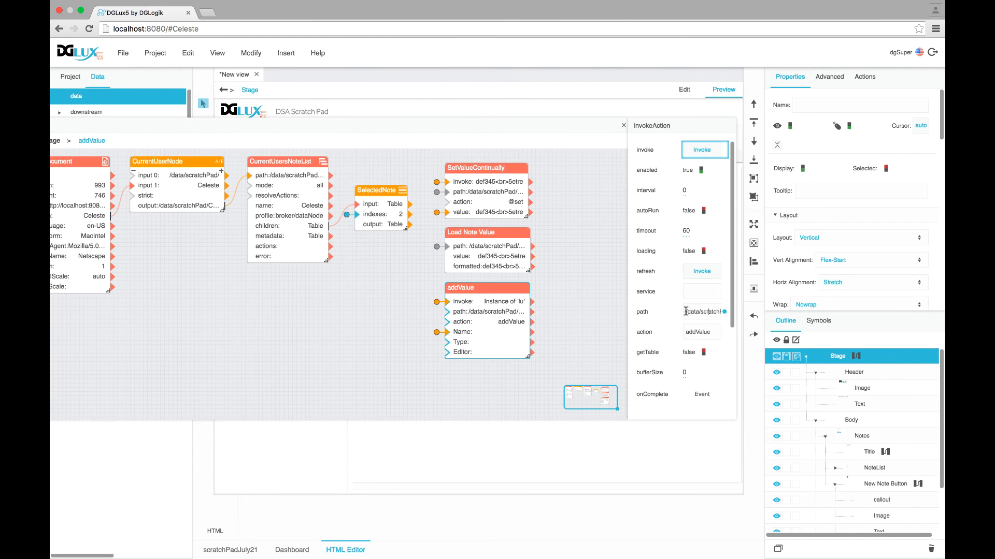
left_click(685, 312)
key("BackSpace")
left_click_drag(484, 125, 539, 122)
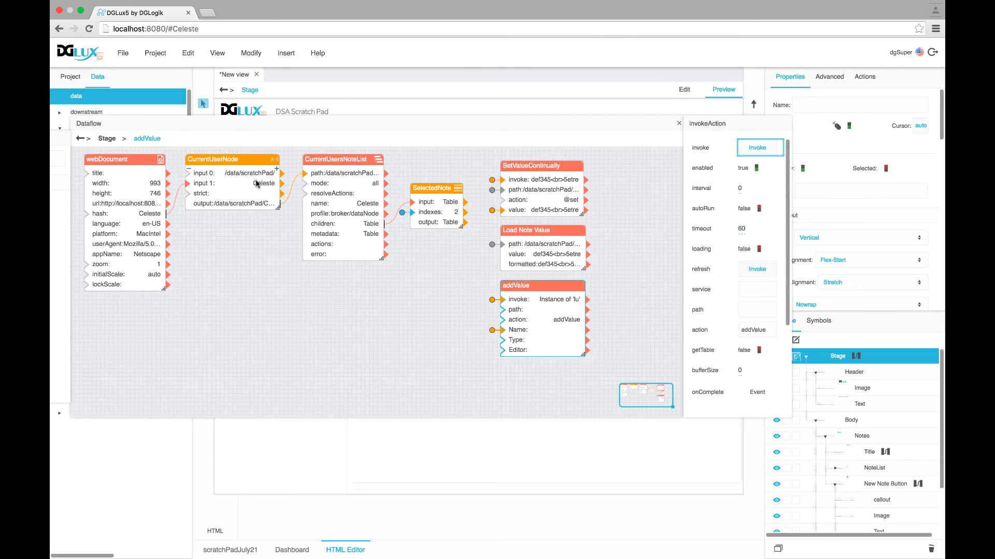
left_click(257, 183)
left_click_drag(269, 207, 501, 310)
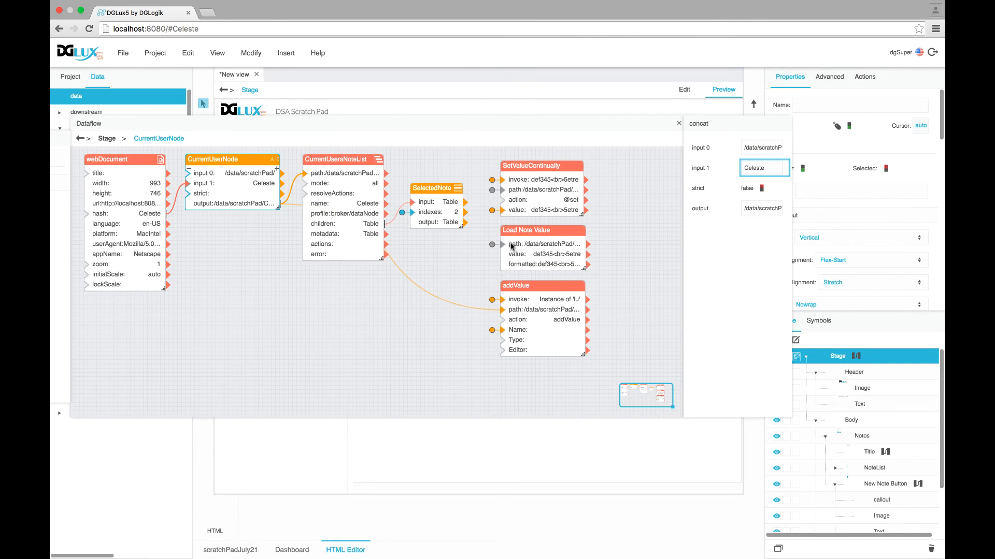
left_click(679, 124)
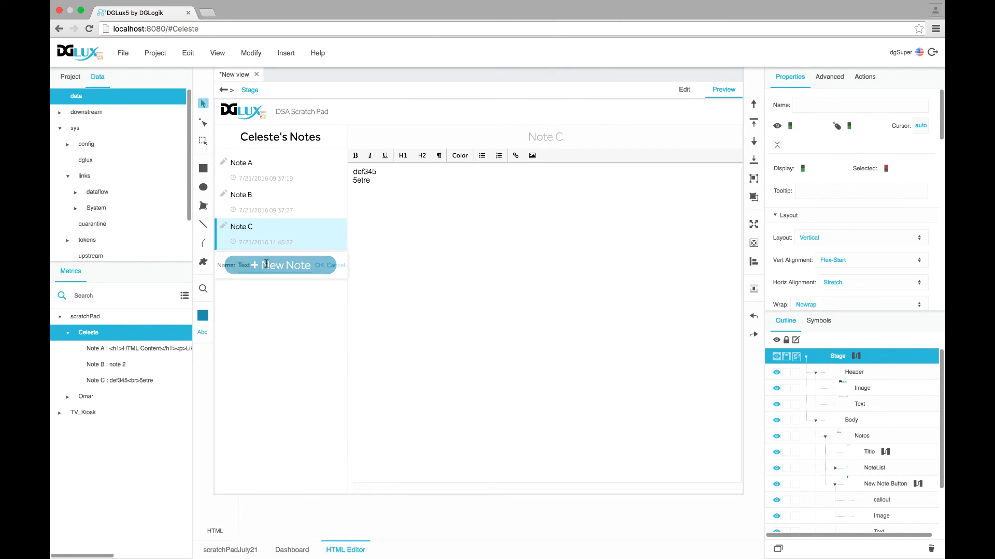
Create Note D from the New Note prompt, then open and cancel another prompt
left_click(266, 264)
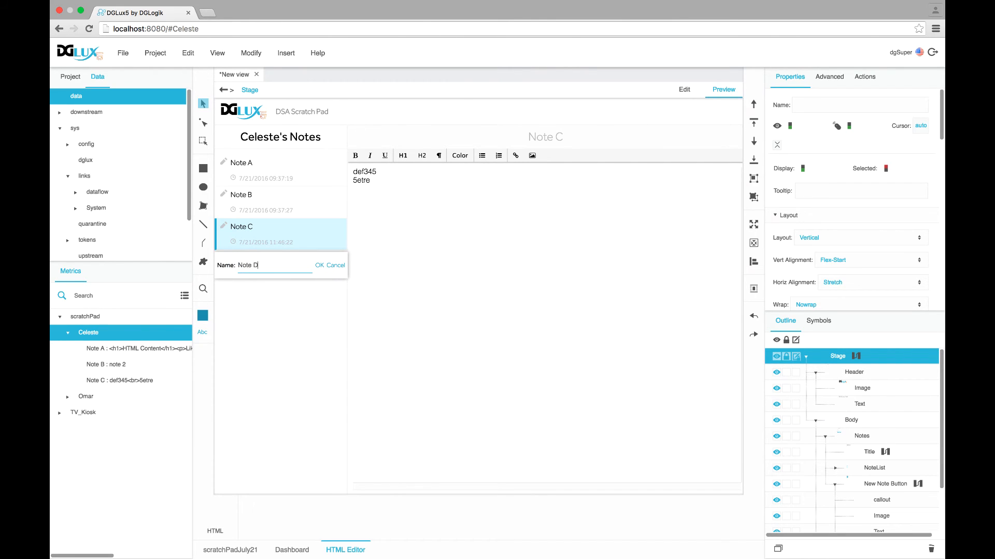
left_click(319, 265)
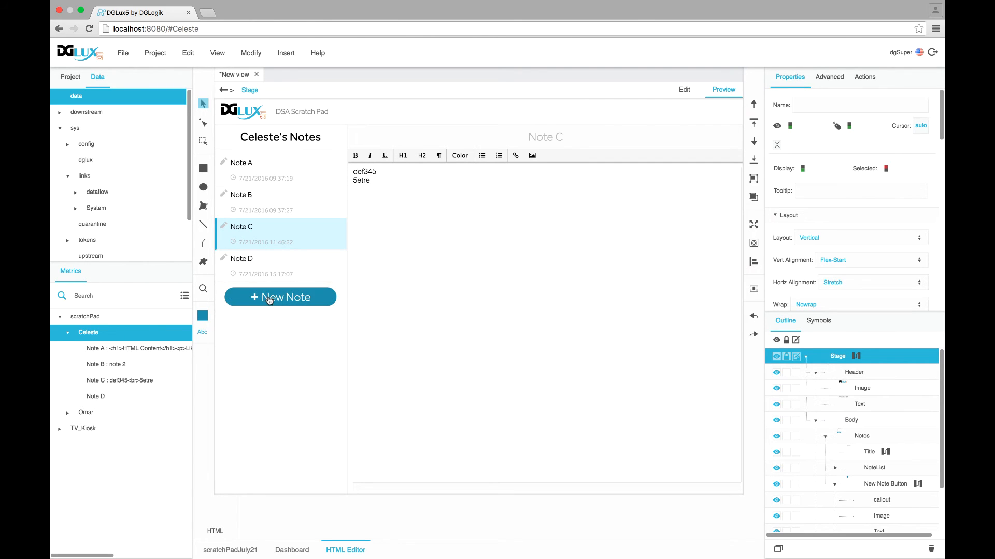
left_click(269, 300)
left_click(337, 299)
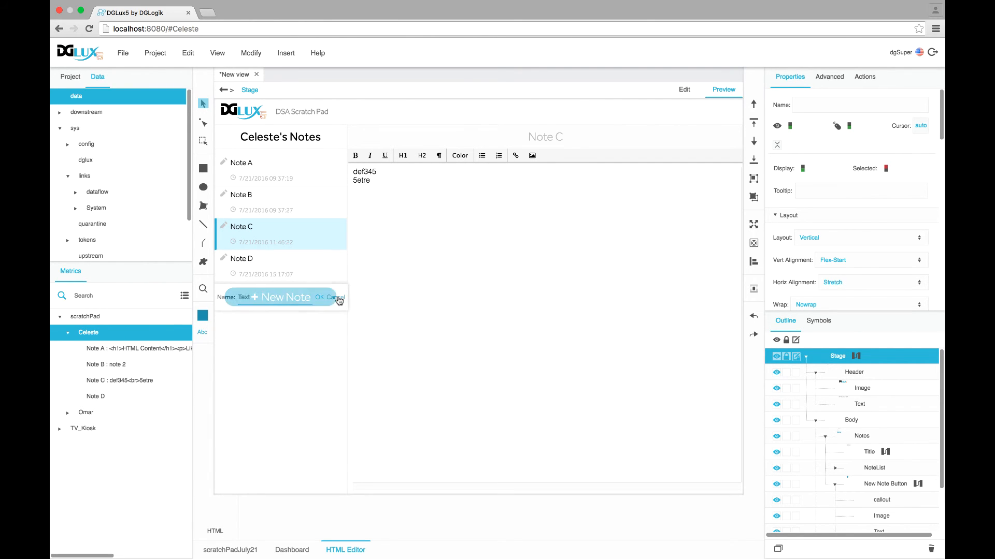
Switch the page address to another user, add Note 3, then cancel a further prompt
double_click(180, 28)
type("Omar")
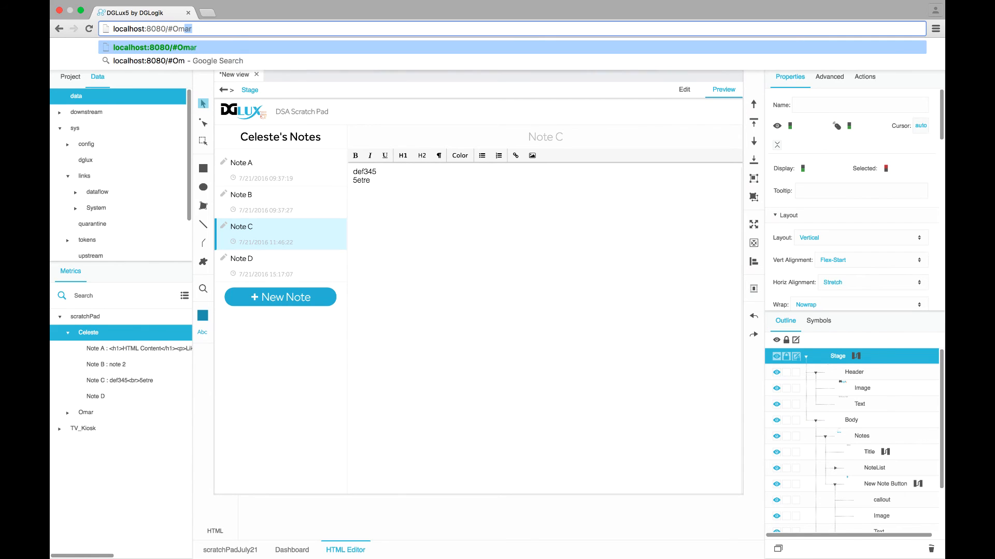
key("Return")
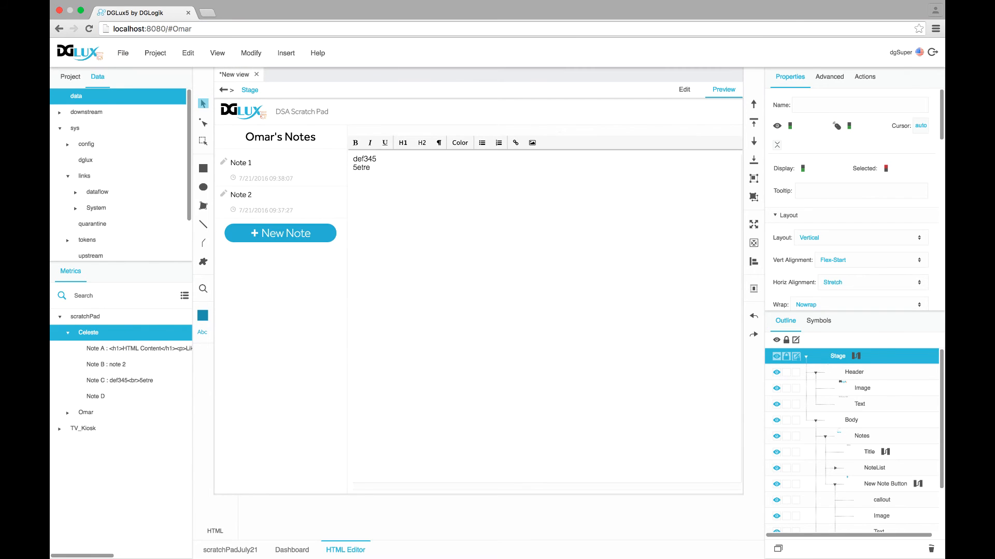
left_click(269, 234)
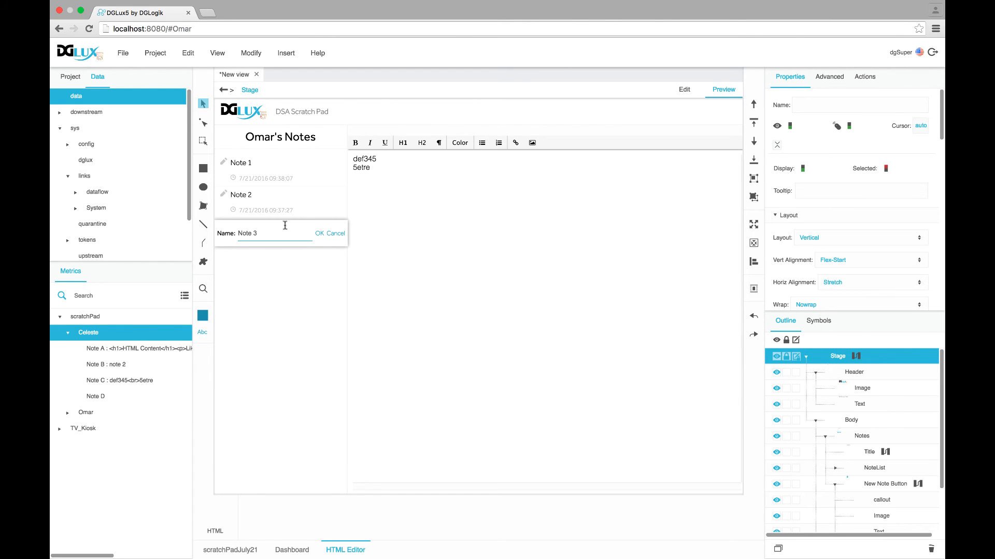
left_click(319, 233)
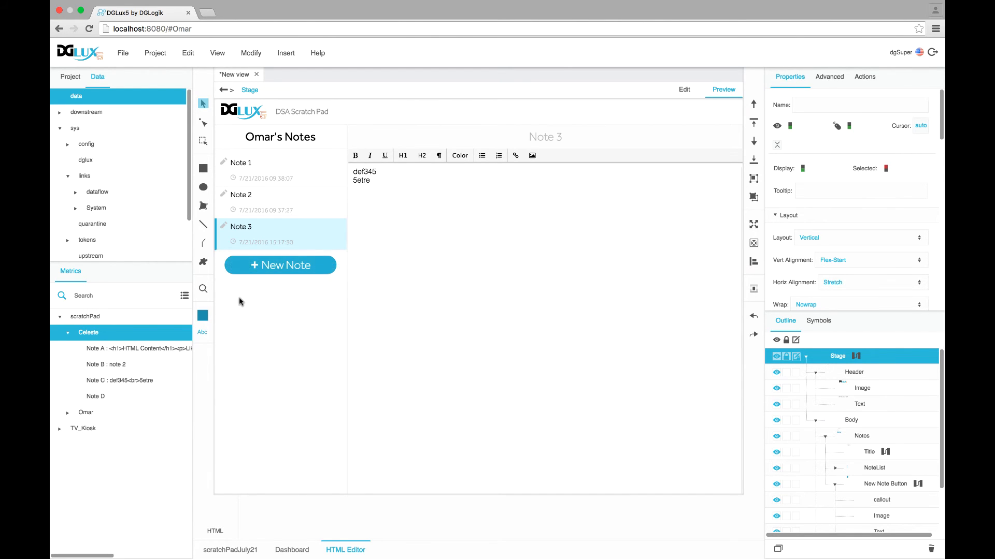
left_click(254, 268)
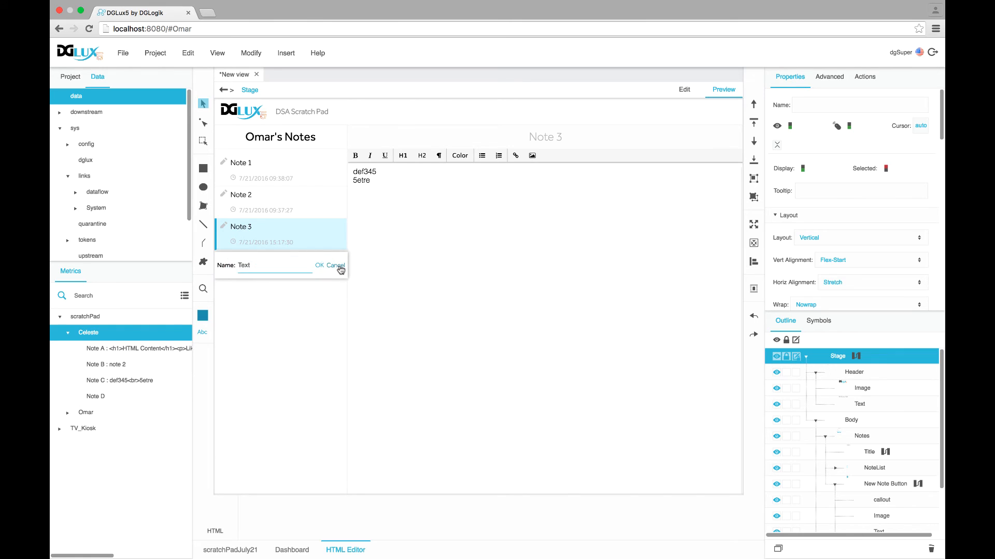
left_click(336, 266)
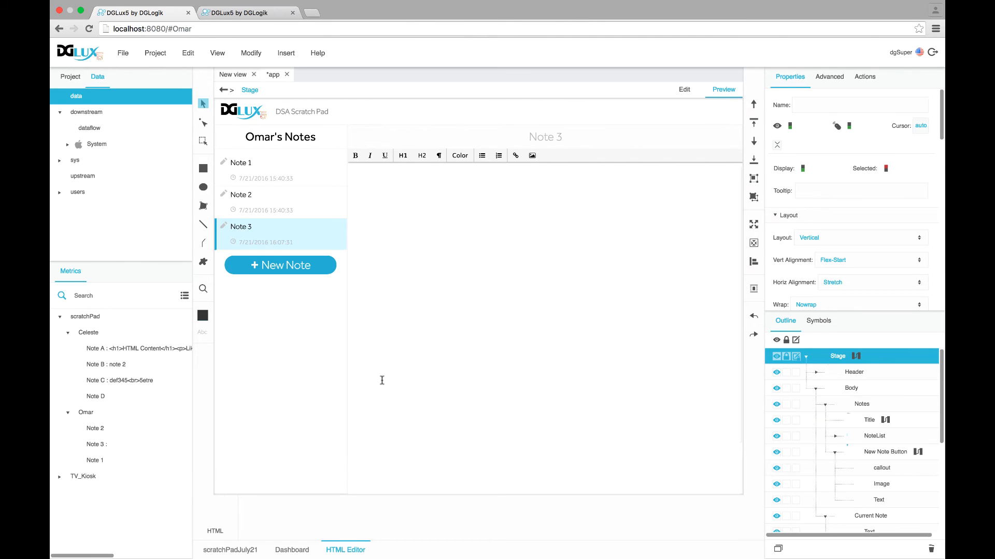
Add a note named Note A by typing its name in the New Note prompt and confirming with OK
left_click(890, 469)
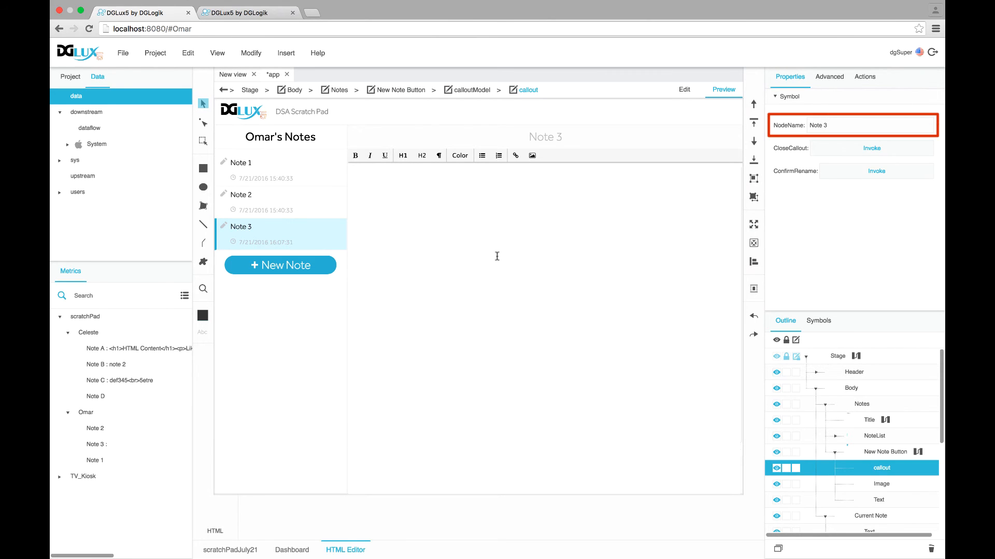
left_click(269, 265)
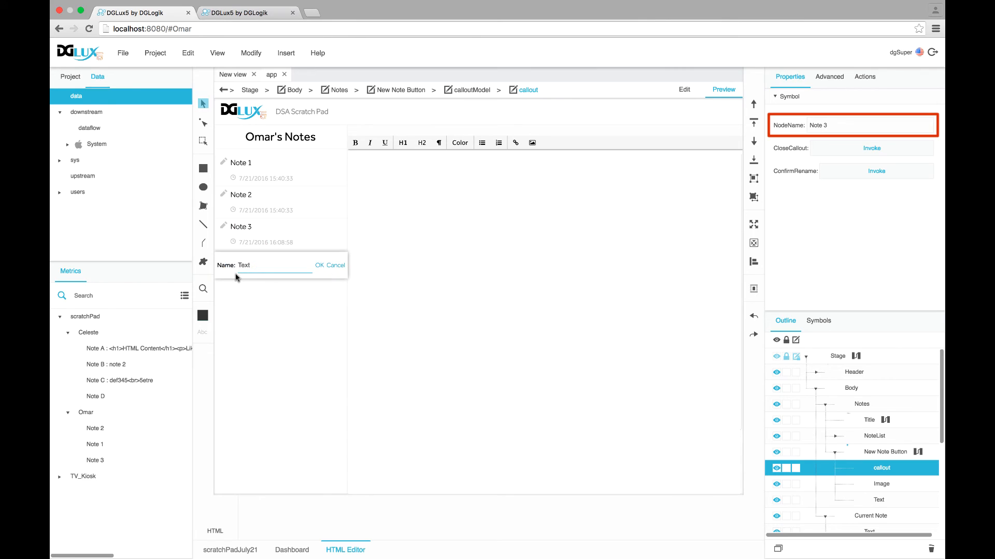
left_click_drag(269, 267, 221, 260)
type("Note A")
left_click(335, 267)
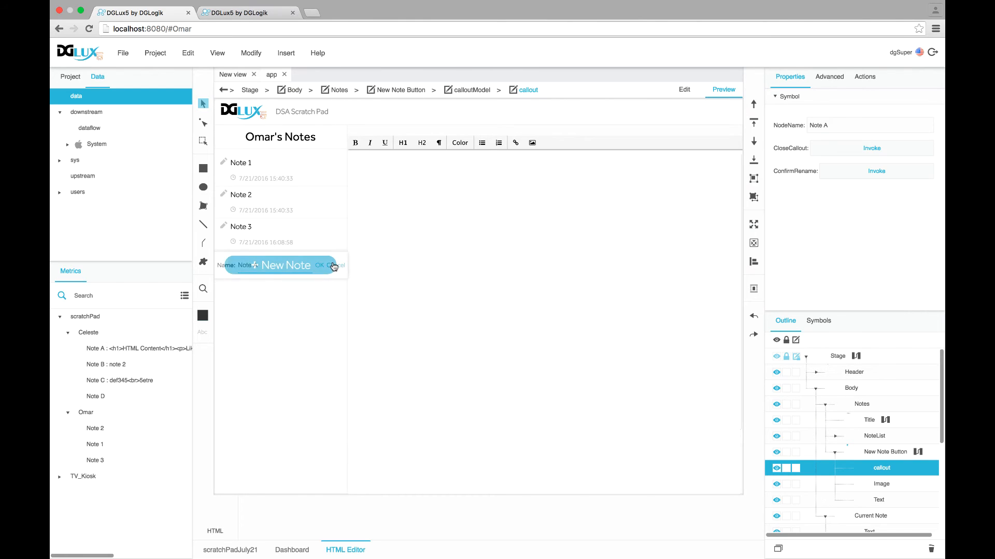
left_click(279, 266)
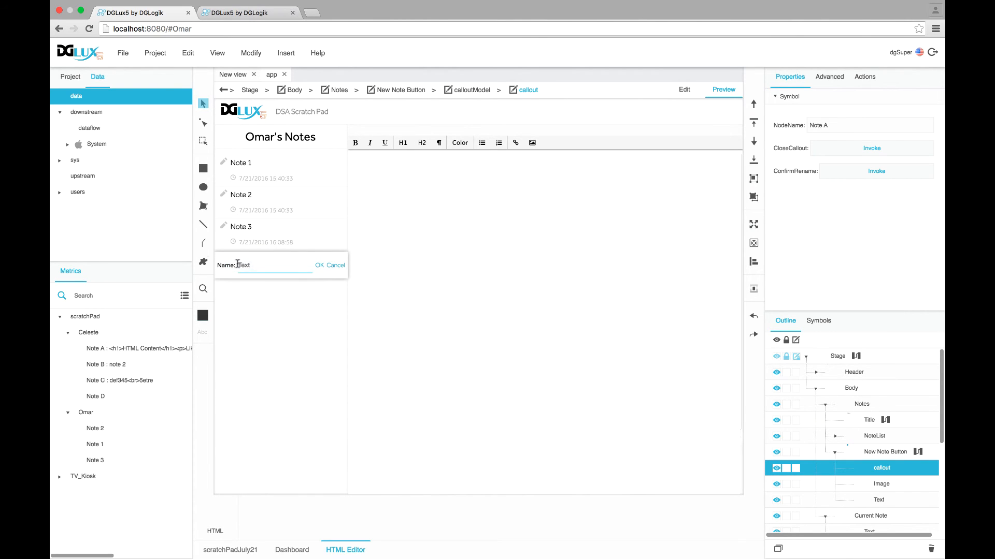
left_click(319, 266)
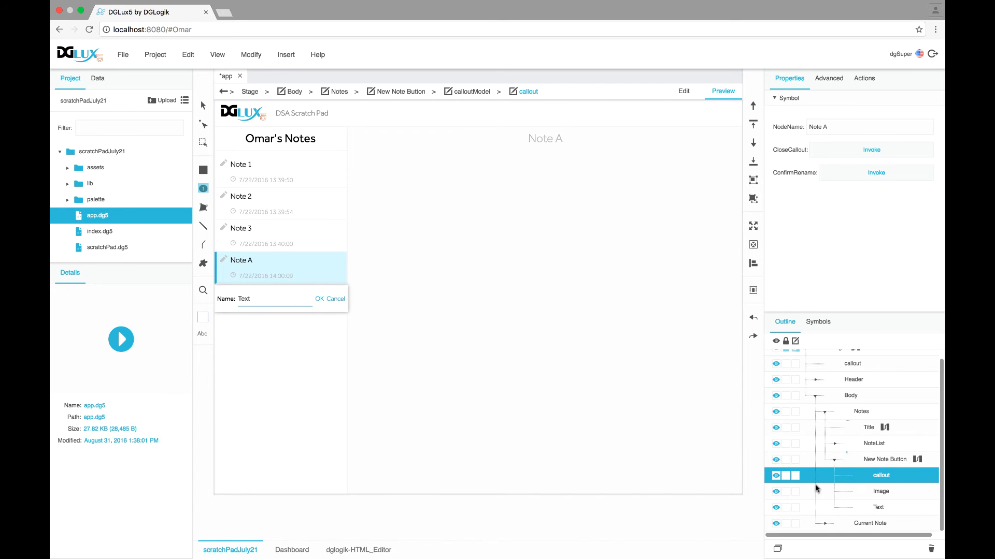
Add a State block to the New Note Button's Show Trigger dataflow
left_click(879, 461)
scroll(841, 247, "down", 5)
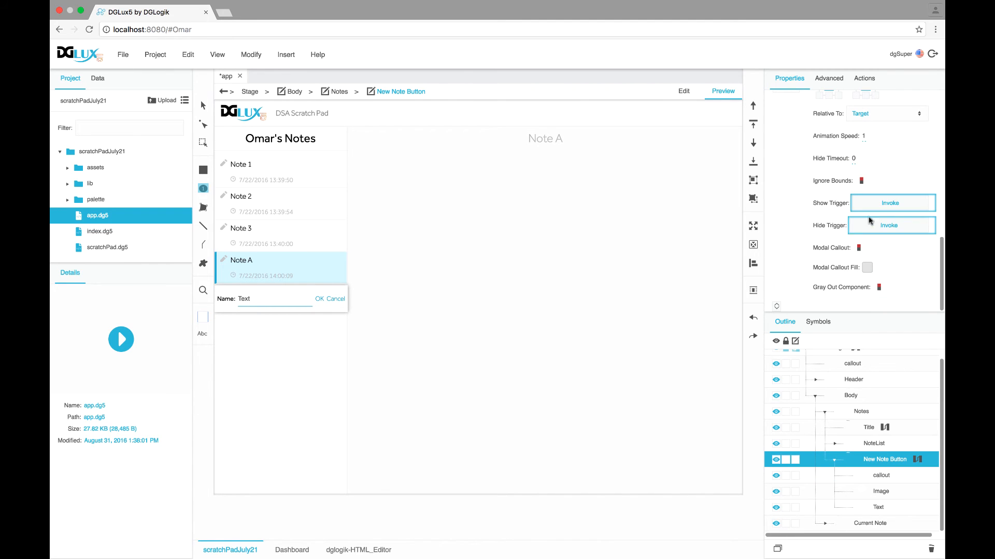
double_click(932, 205)
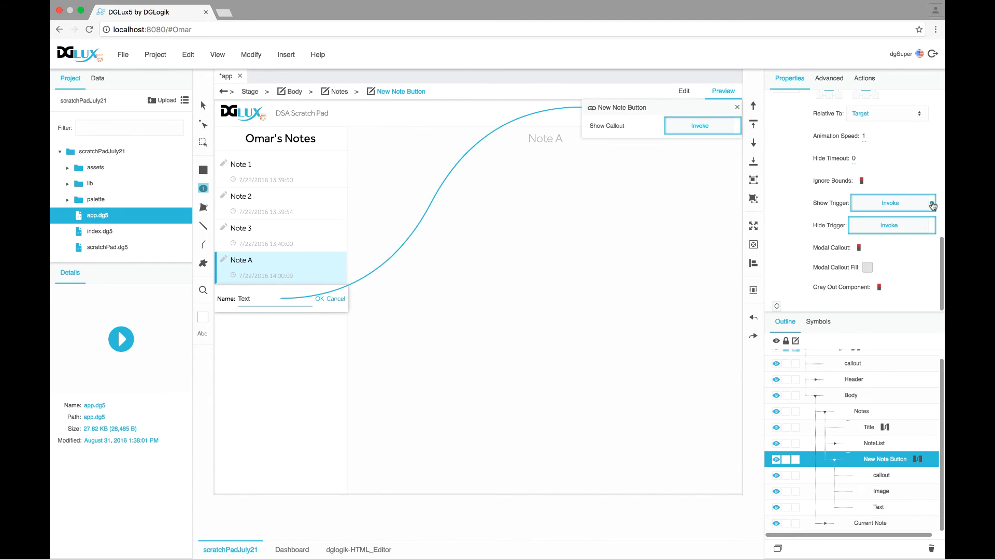
left_click(915, 460)
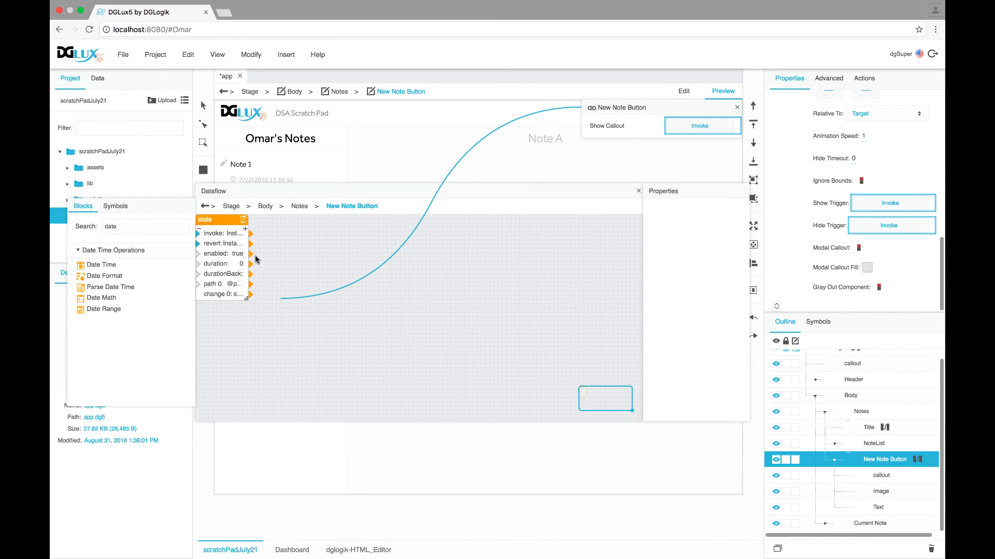
double_click(147, 225)
type("state")
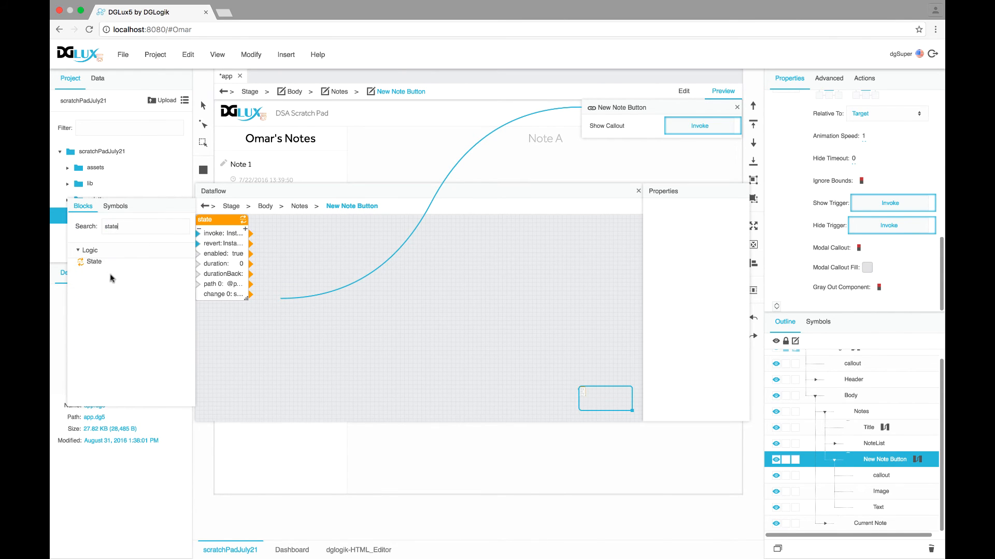
left_click_drag(94, 262, 410, 255)
Wire Show Callout to the State block's invoke and bind path 0 to the callout's NodeName, leaving change 0 empty
mouse_move(731, 129)
left_click_drag(729, 129, 394, 279)
mouse_move(728, 127)
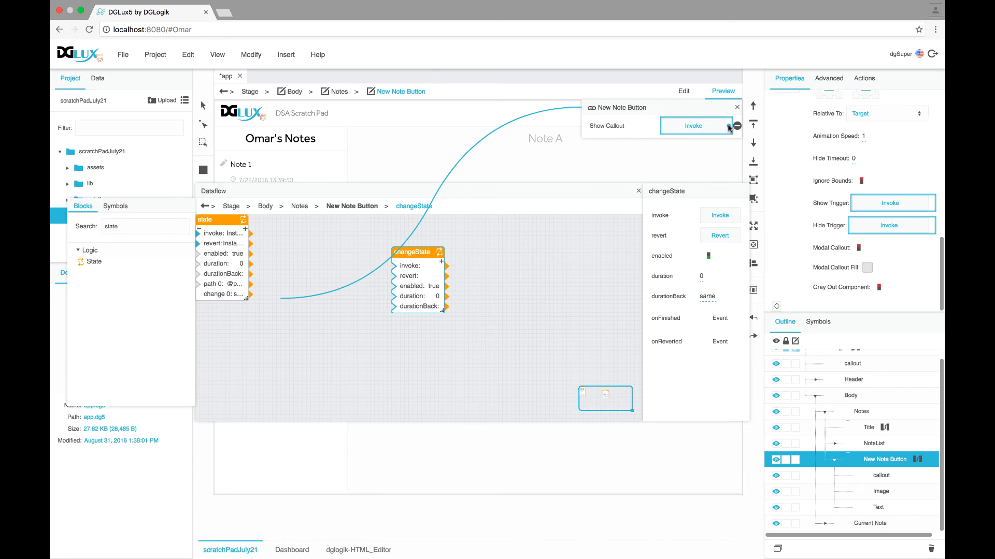
left_click_drag(729, 128, 392, 266)
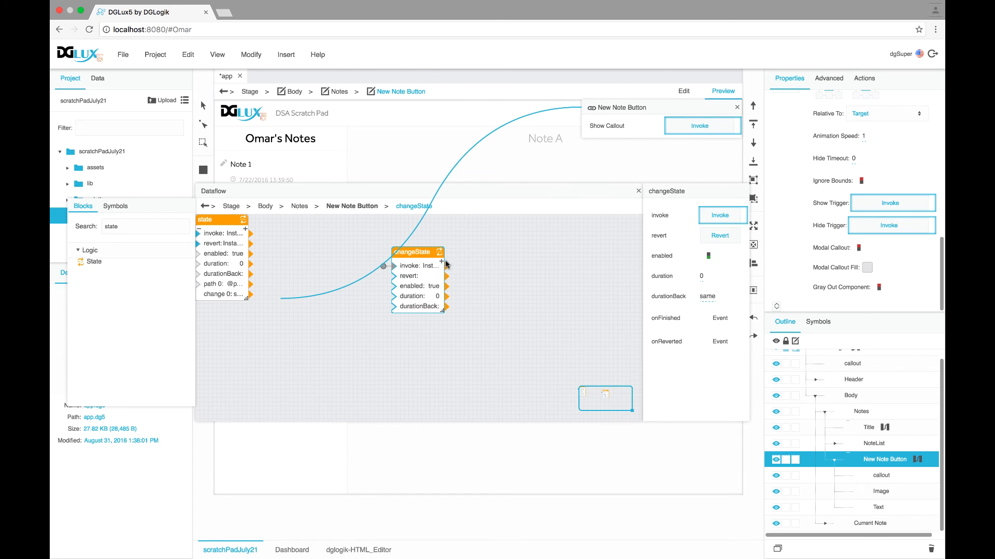
left_click(442, 263)
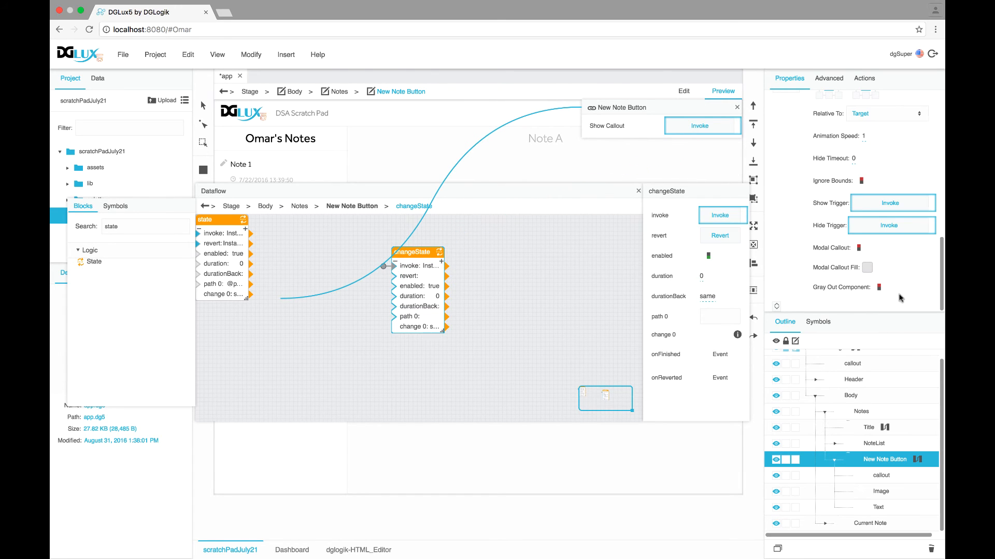
left_click(881, 476)
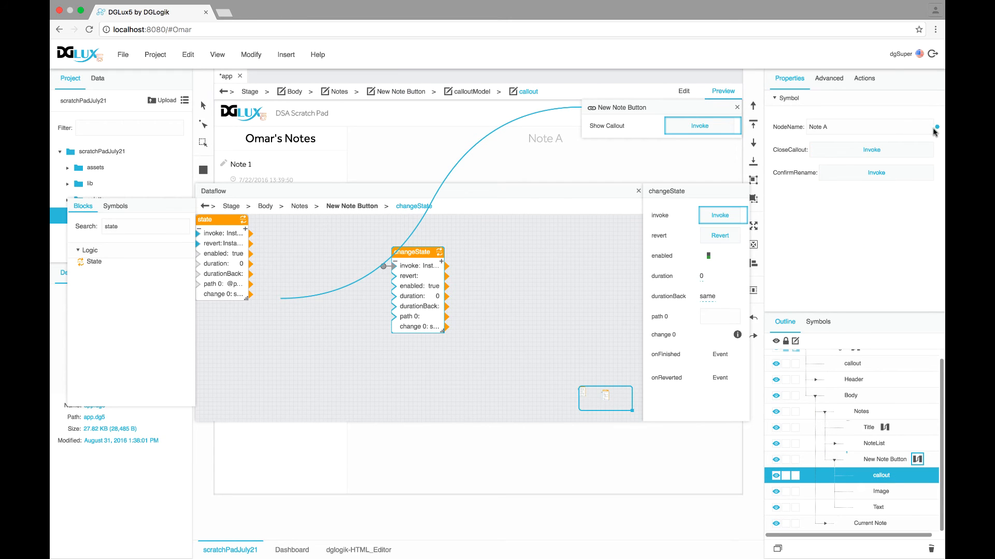
left_click_drag(936, 127, 713, 321)
left_click(738, 335)
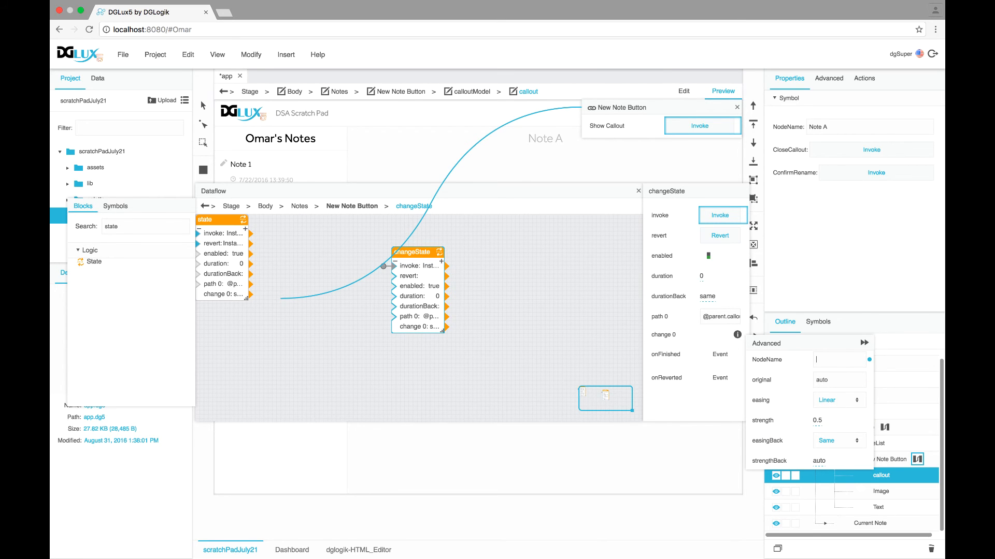
left_click(864, 344)
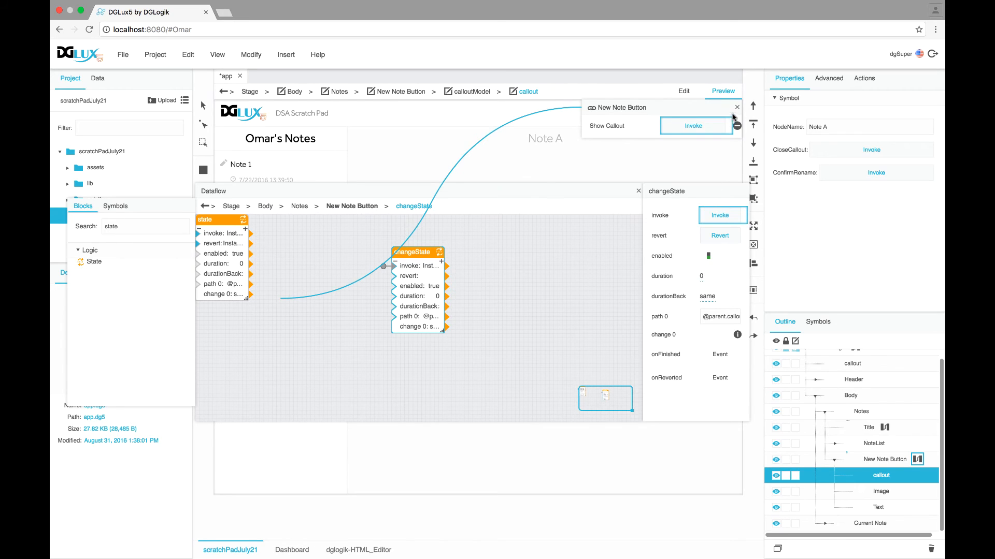
left_click(737, 107)
left_click(638, 190)
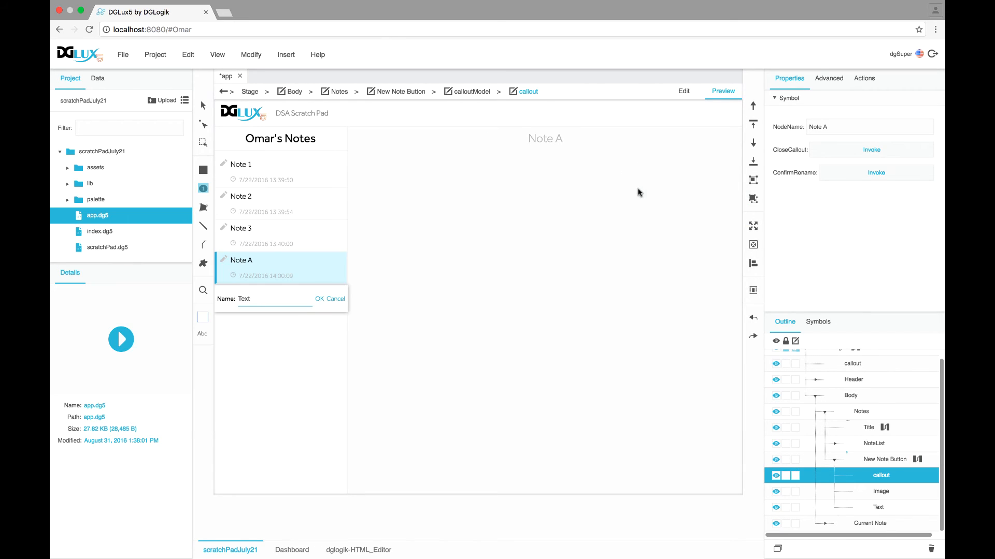
Cancel the open prompt and reopen New Note to check its name field is empty
left_click(337, 300)
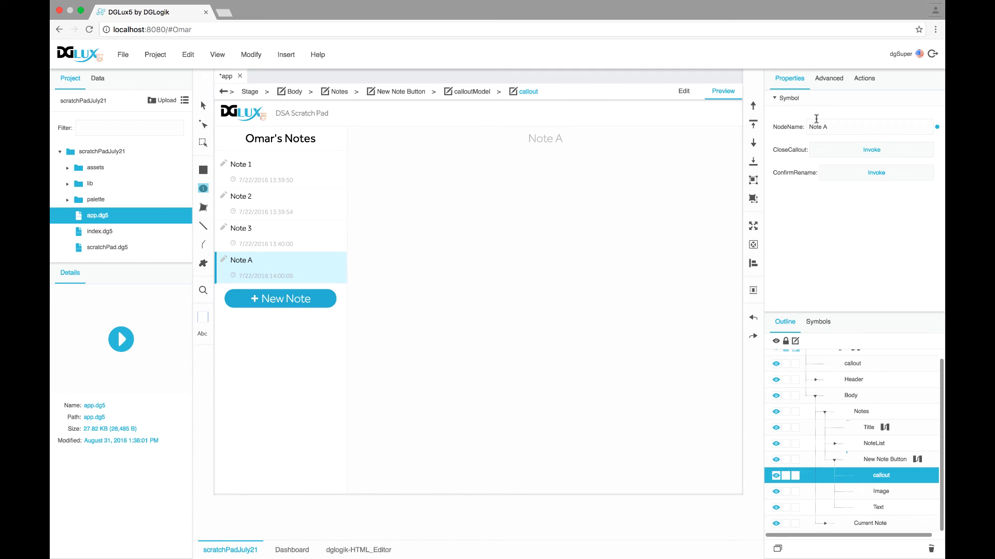
left_click(322, 298)
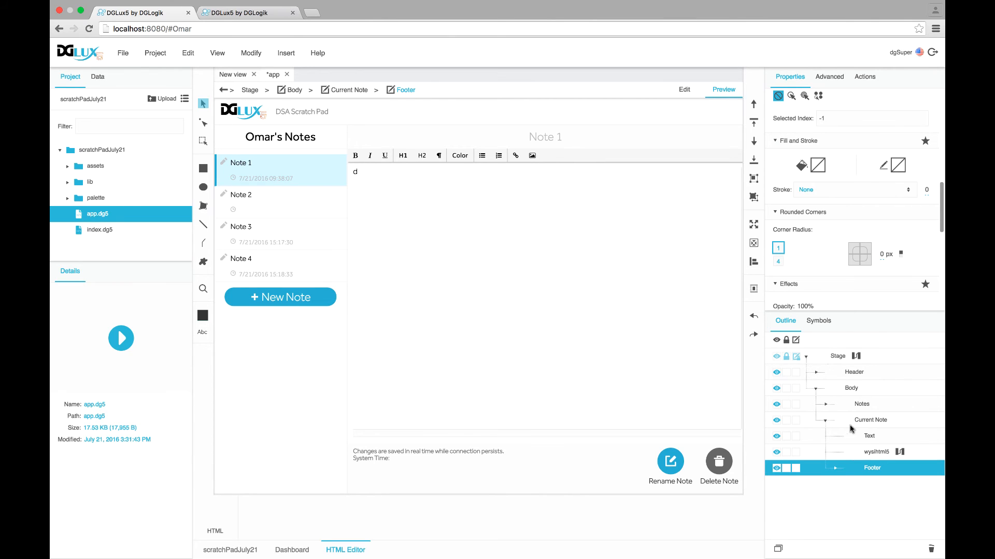
Expand the Current Note's Footer in the Outline, past SysInfo, and select its first Delete Button
left_click(837, 469)
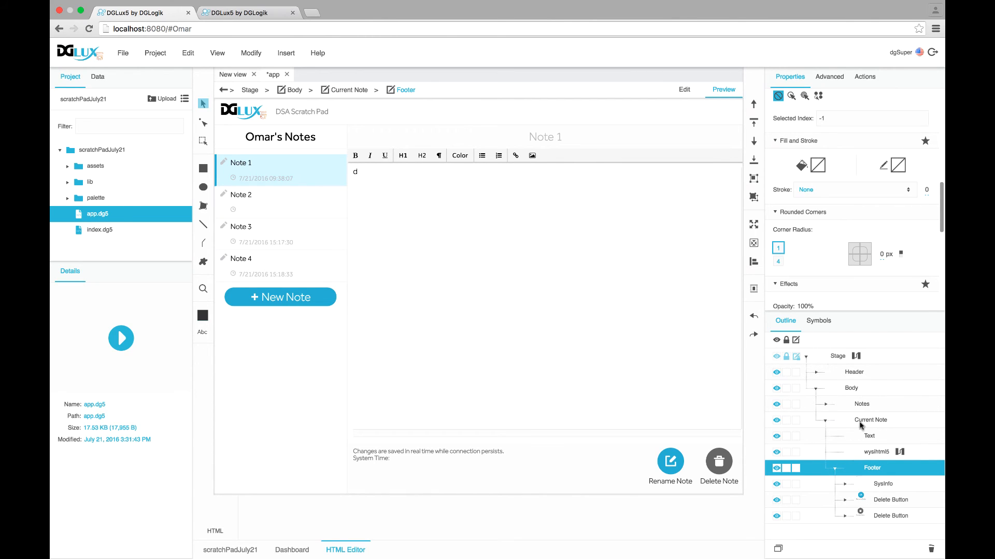
left_click(835, 469)
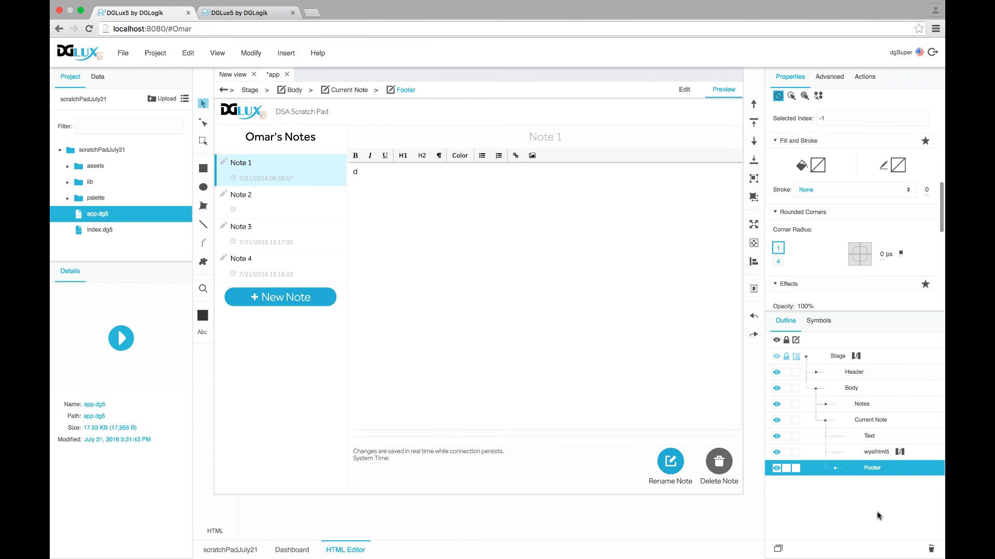
left_click(835, 470)
left_click(875, 485)
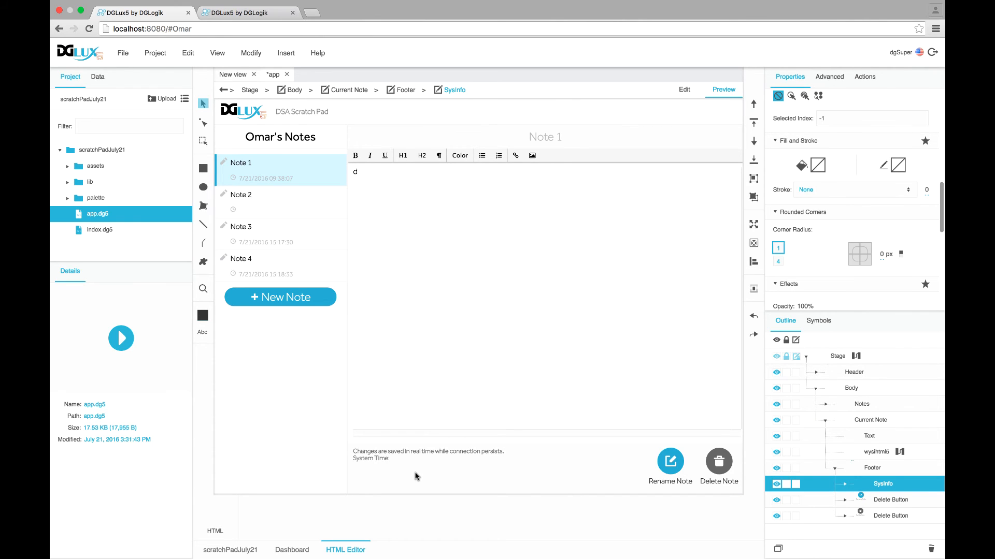
left_click(894, 502)
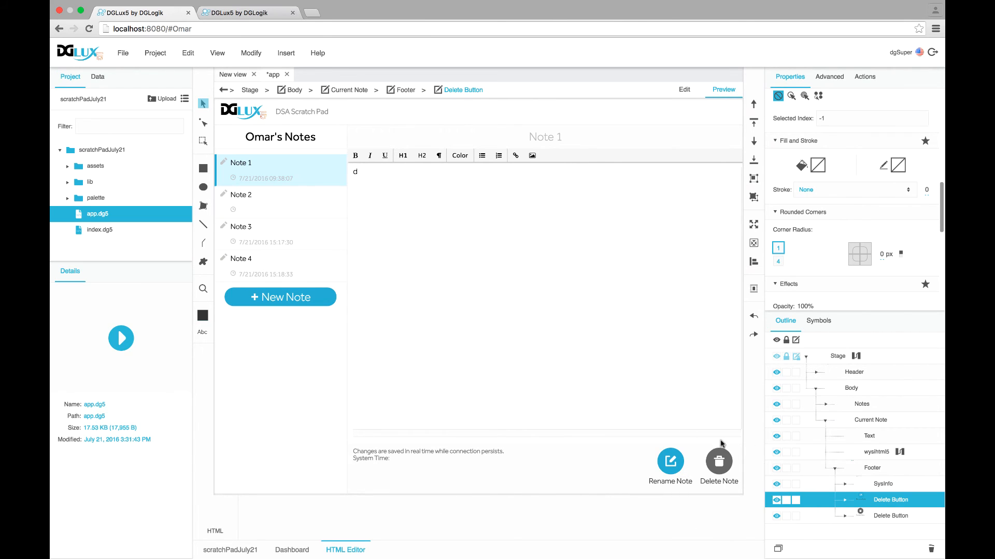
Select the Text1 'System Time' label inside the footer's SysInfo group and bring up its actions
left_click(876, 483)
left_click(884, 502)
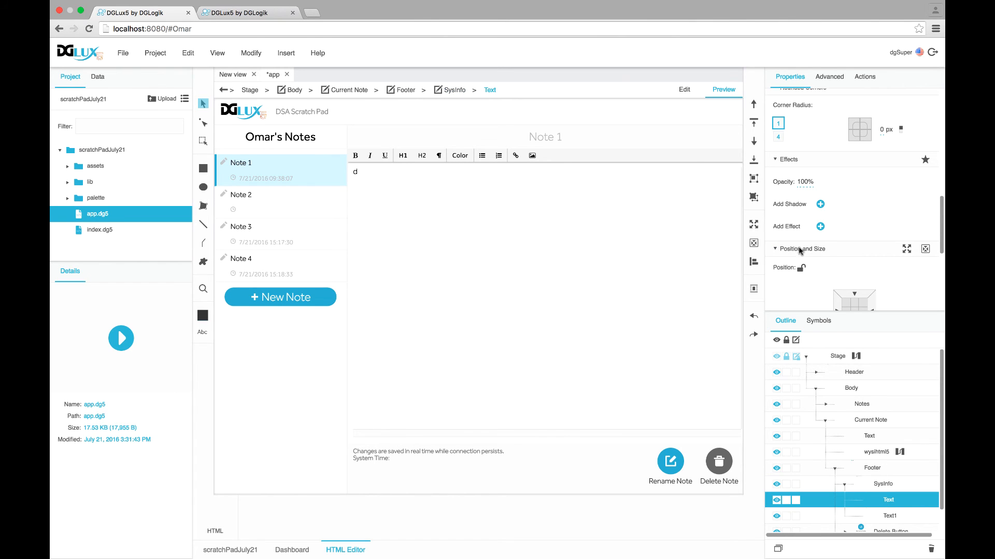
left_click(888, 517)
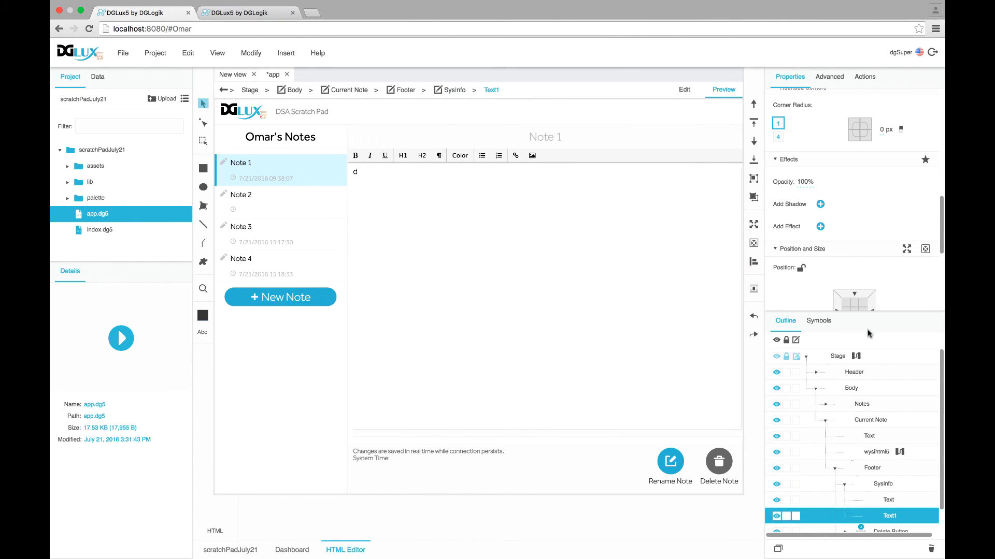
scroll(836, 285, "up", 5)
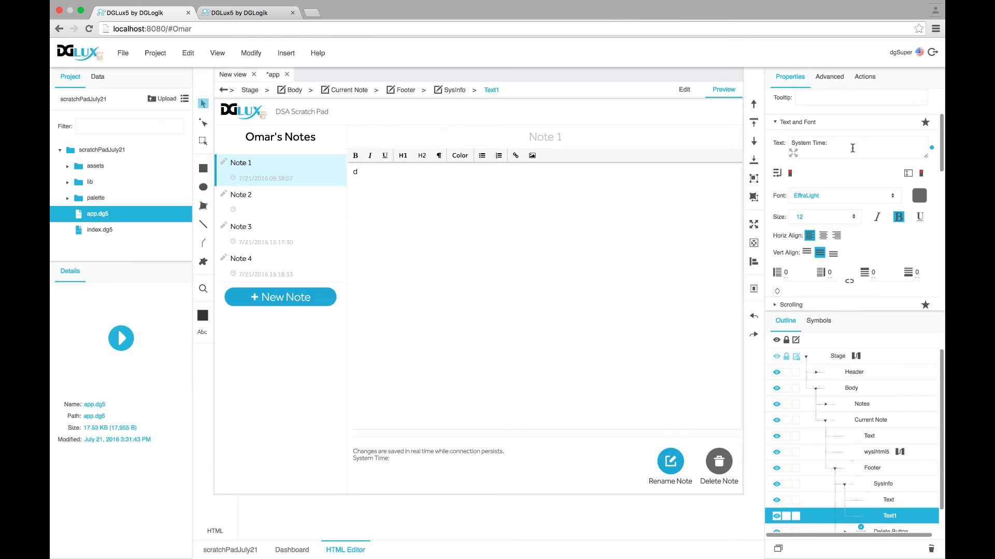
right_click(892, 519)
In Text1's dataflow, add a Concatenate block with 'System Time:' as its first input
left_click(830, 551)
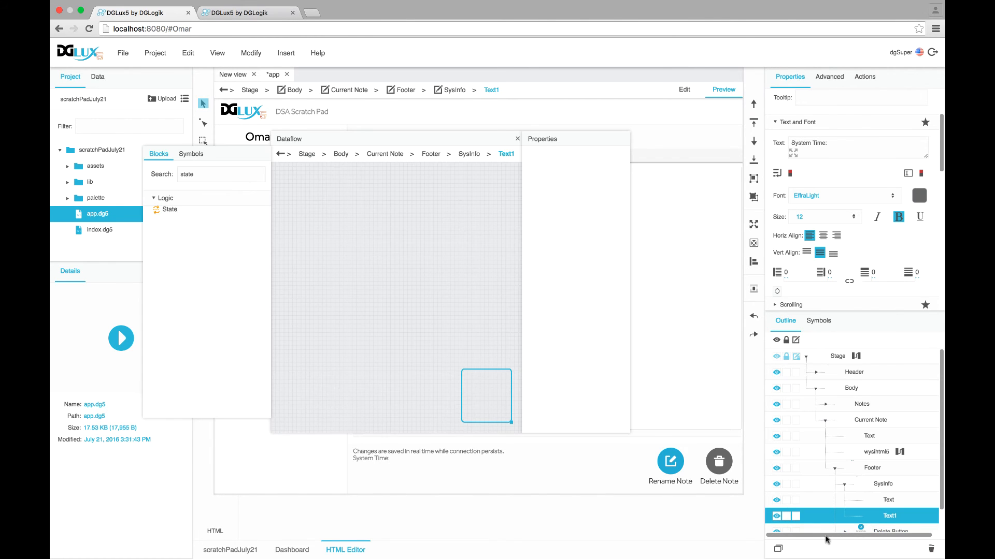
left_click_drag(286, 140, 369, 141)
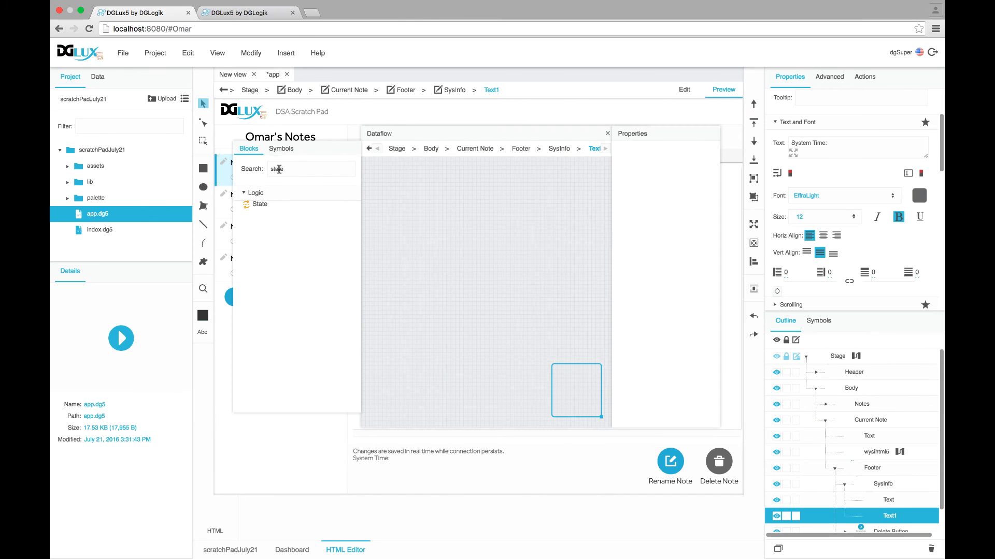
type("cond")
left_click_drag(267, 207, 401, 217)
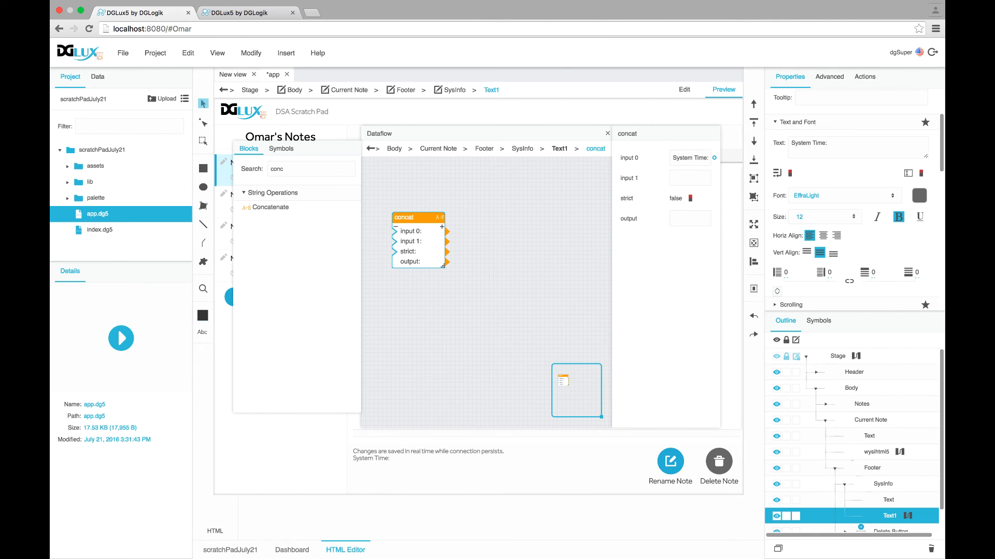
key("Return")
Bring the System Time metric from the data tree's System node into the dataflow and arrange the blocks
left_click(97, 77)
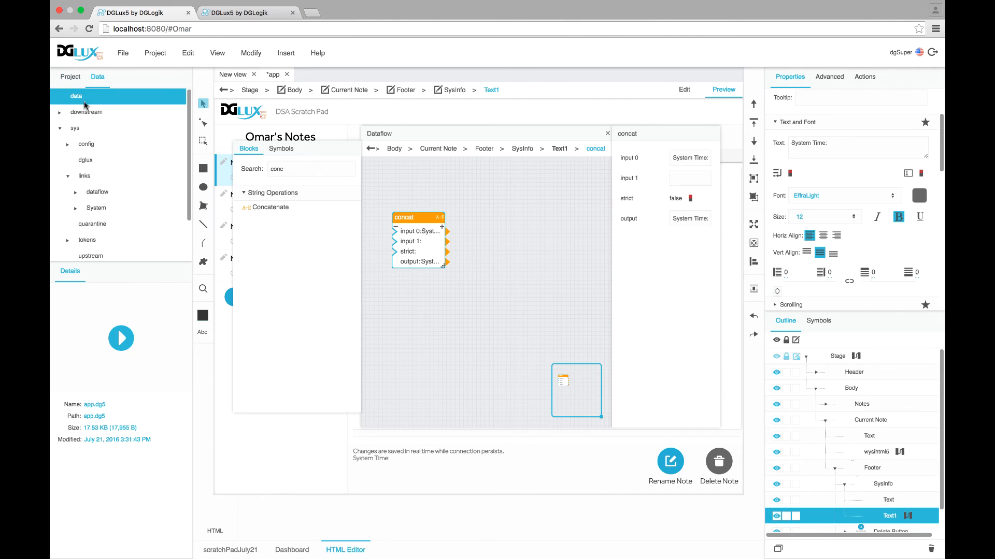
left_click(60, 129)
left_click(60, 112)
left_click(81, 143)
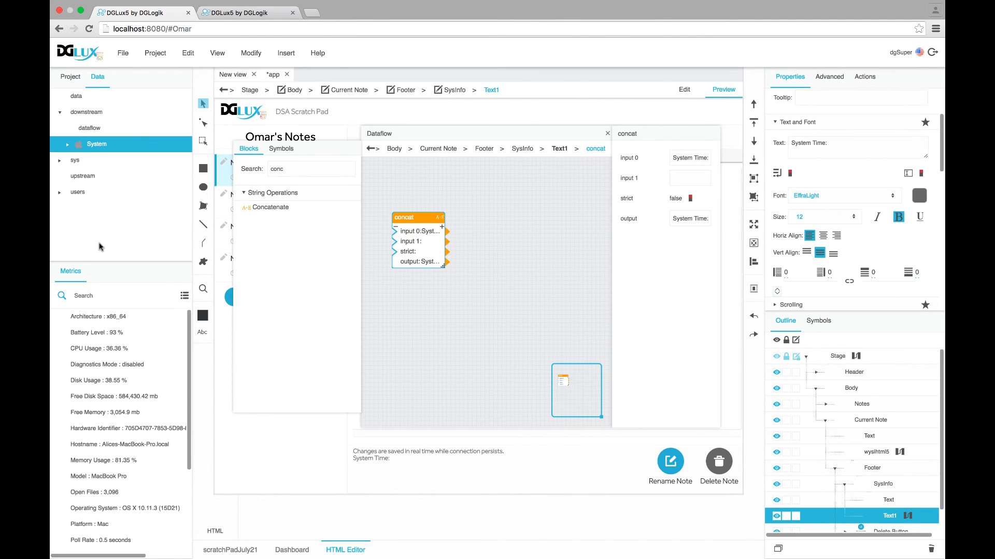
scroll(88, 492, "down", 5)
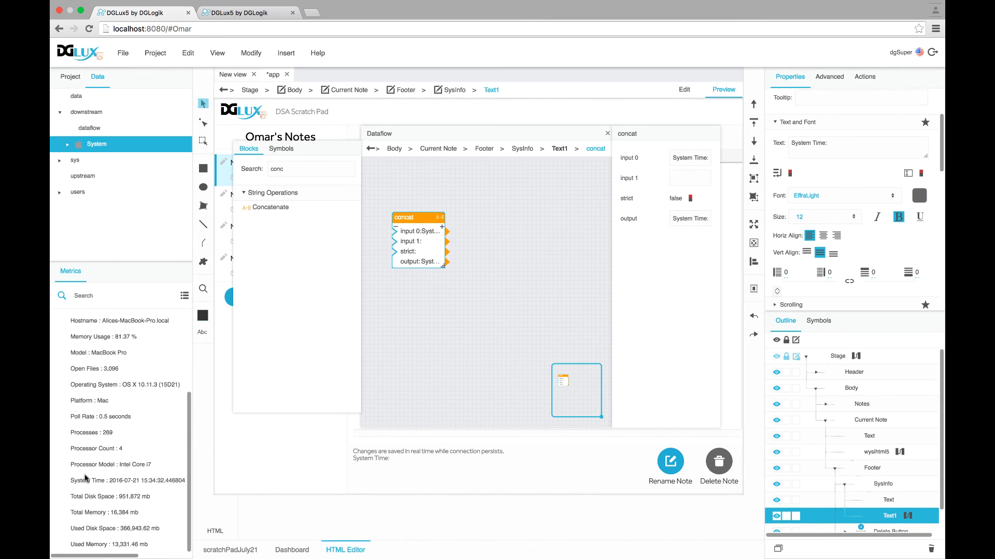
left_click_drag(86, 479, 407, 312)
left_click(424, 317)
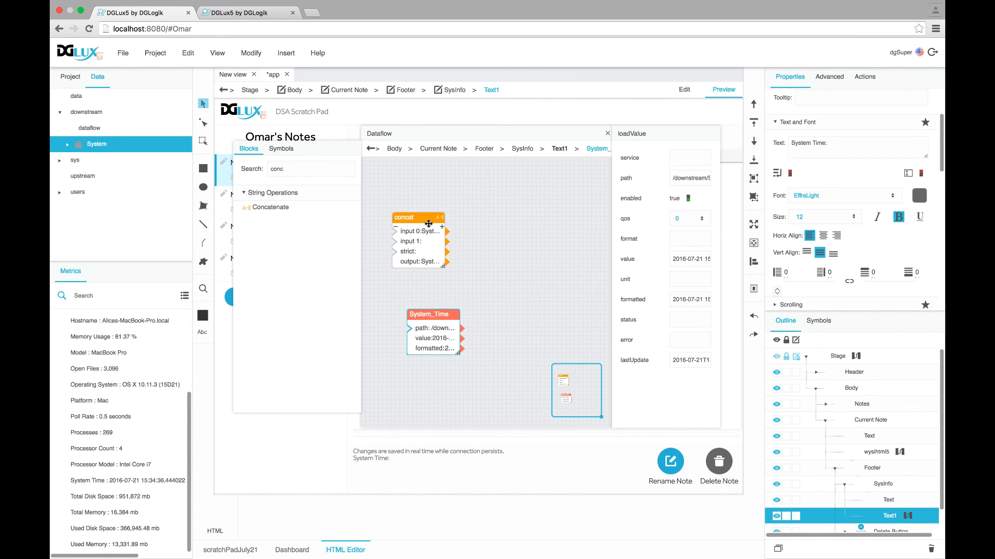
left_click_drag(414, 217, 504, 233)
left_click_drag(430, 313, 390, 174)
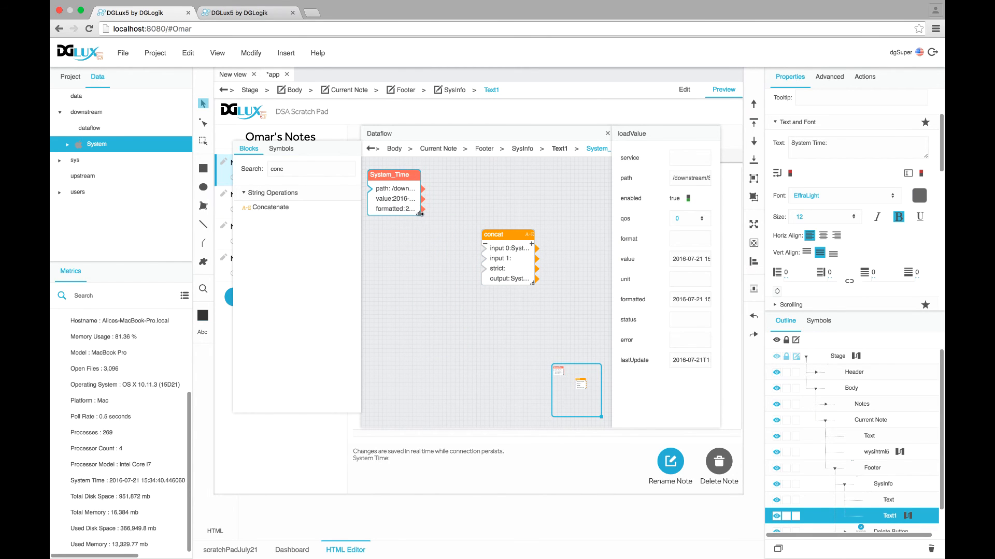
left_click_drag(419, 214, 483, 259)
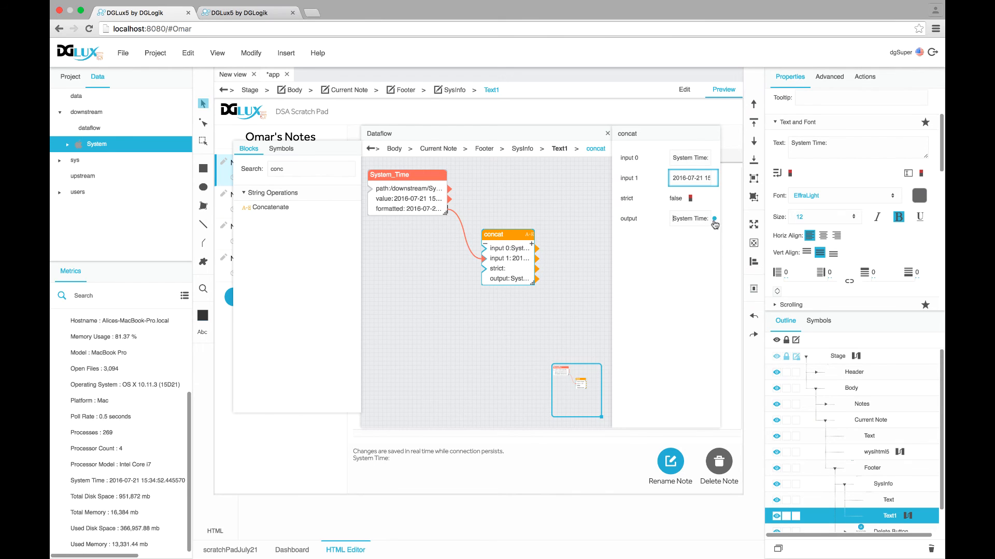
Wire the Concatenate output into the label's Text and close the dataflow editor
left_click_drag(714, 218, 820, 154)
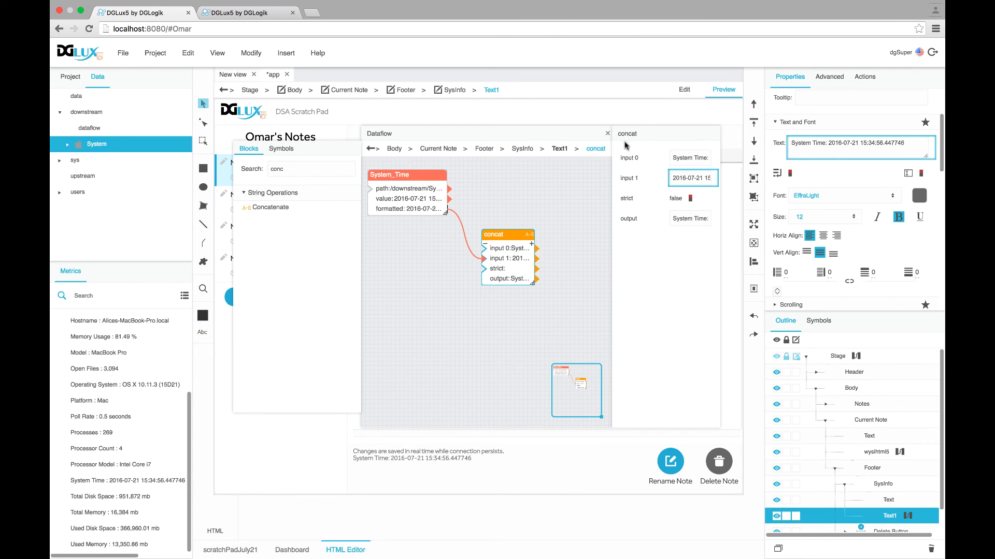
left_click(608, 133)
left_click(913, 197)
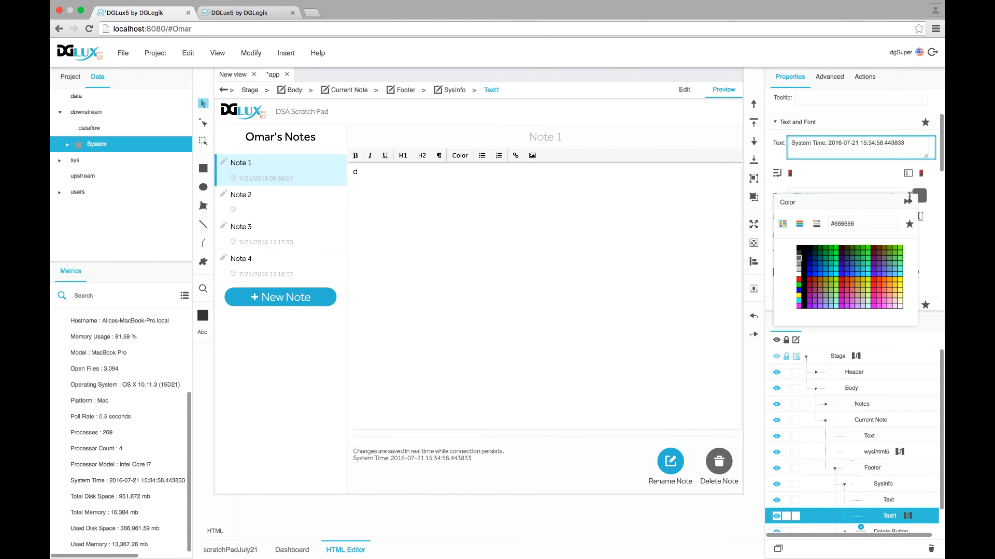
Colour the System Time text #cccccc and rename the first Delete Button layer to Rename Button
left_click(799, 270)
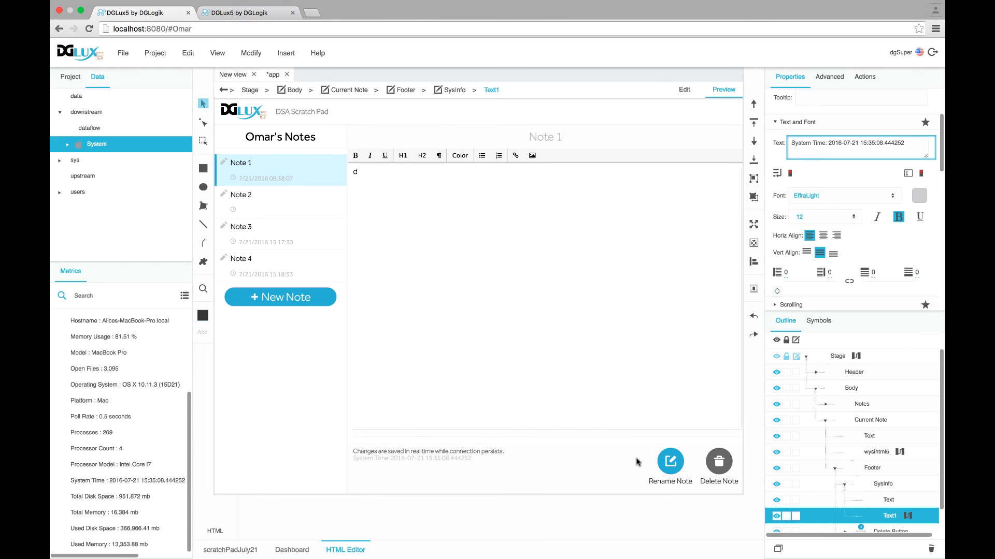
scroll(902, 506, "down", 2)
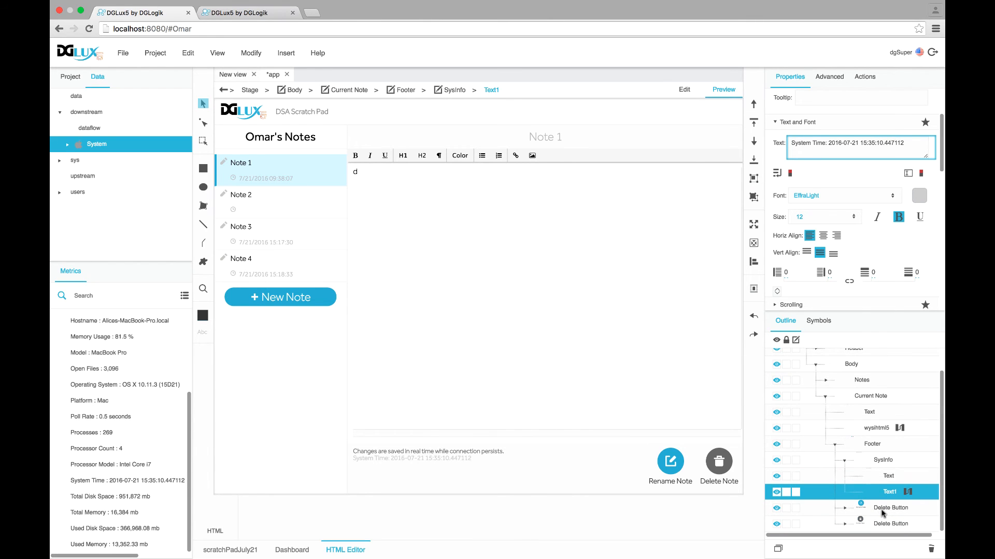
left_click(881, 511)
double_click(881, 509)
double_click(863, 509)
triple_click(863, 508)
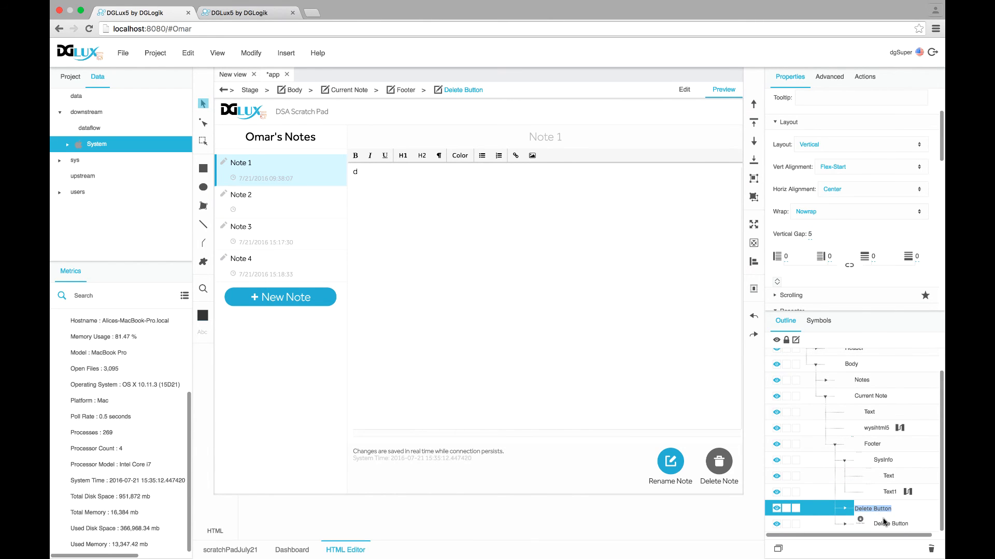
left_click(874, 508)
key("BackSpace")
key("BackSpace")
key("BackSpace")
key("BackSpace")
key("BackSpace")
key("BackSpace")
type("Rename")
key("Return")
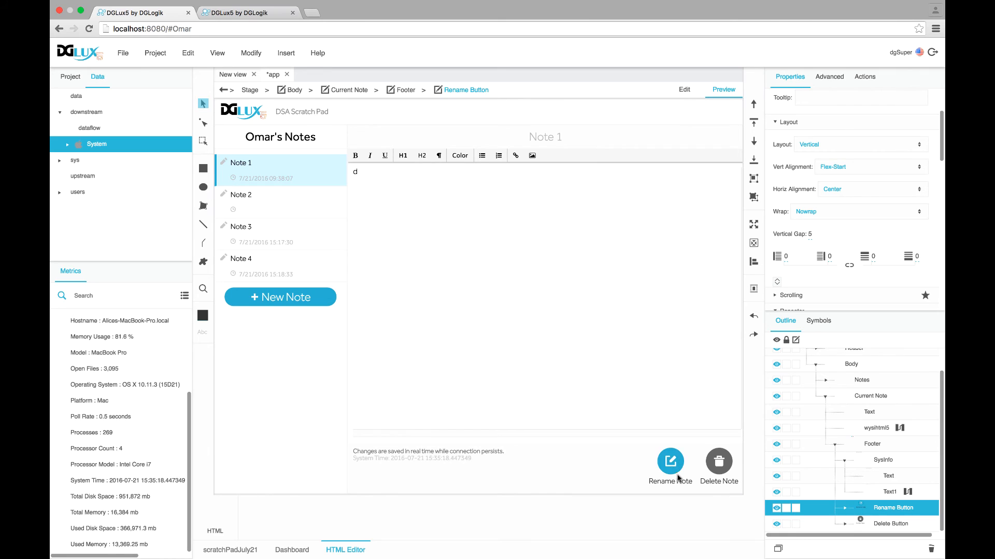
left_click(276, 297)
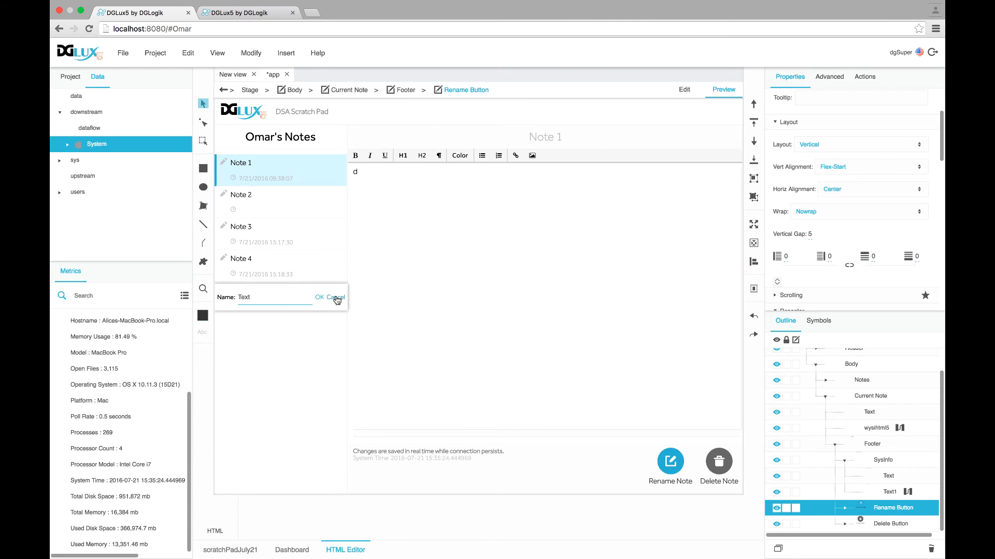
left_click(336, 297)
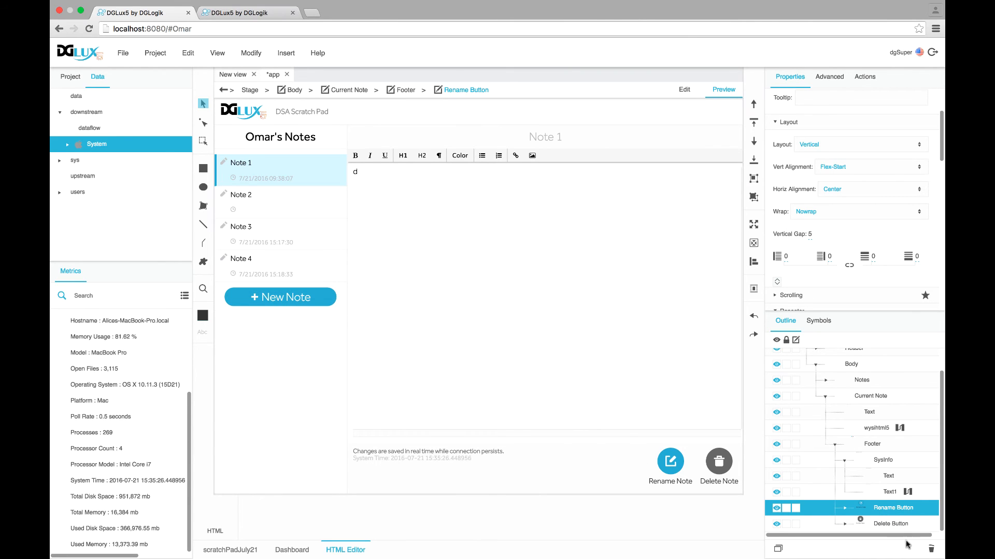
Assign NodeCallout as the Rename Button's callout symbol, centred in position and anchor
left_click(844, 510)
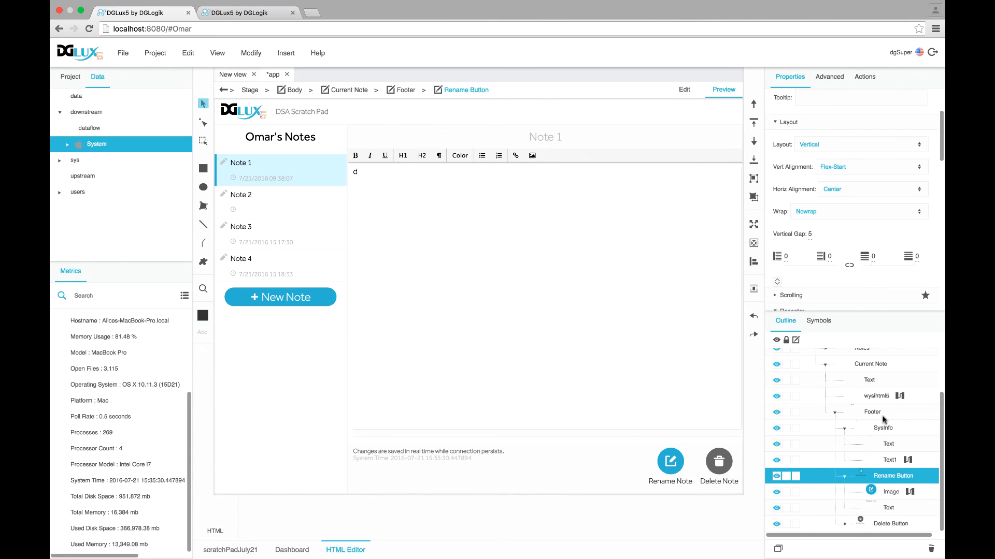
scroll(800, 266, "down", 5)
scroll(800, 265, "down", 5)
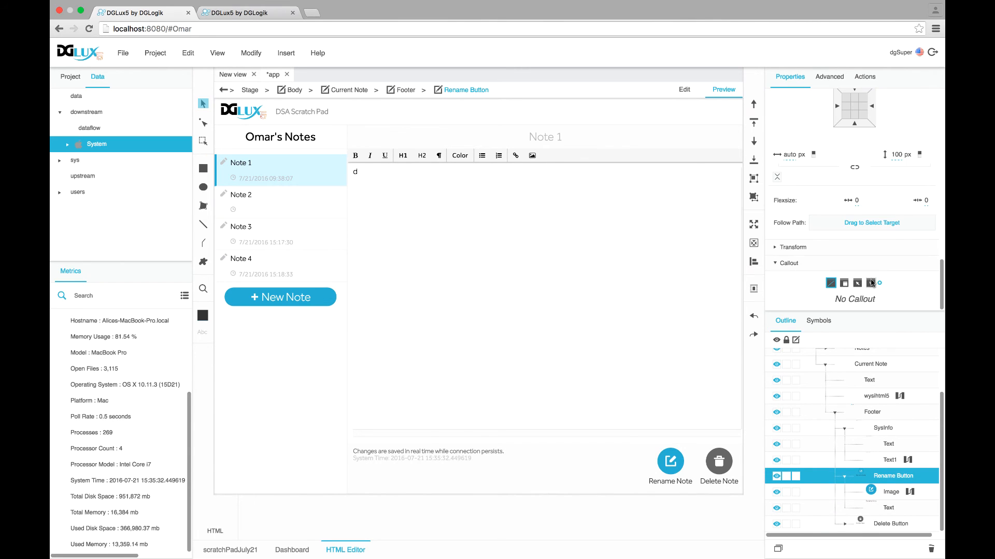
left_click(821, 320)
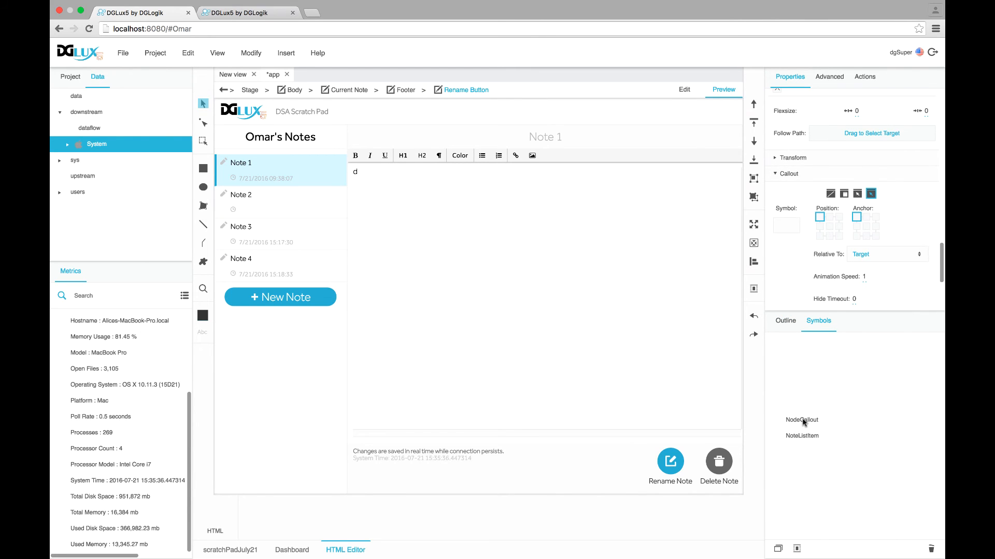
left_click_drag(804, 417, 786, 223)
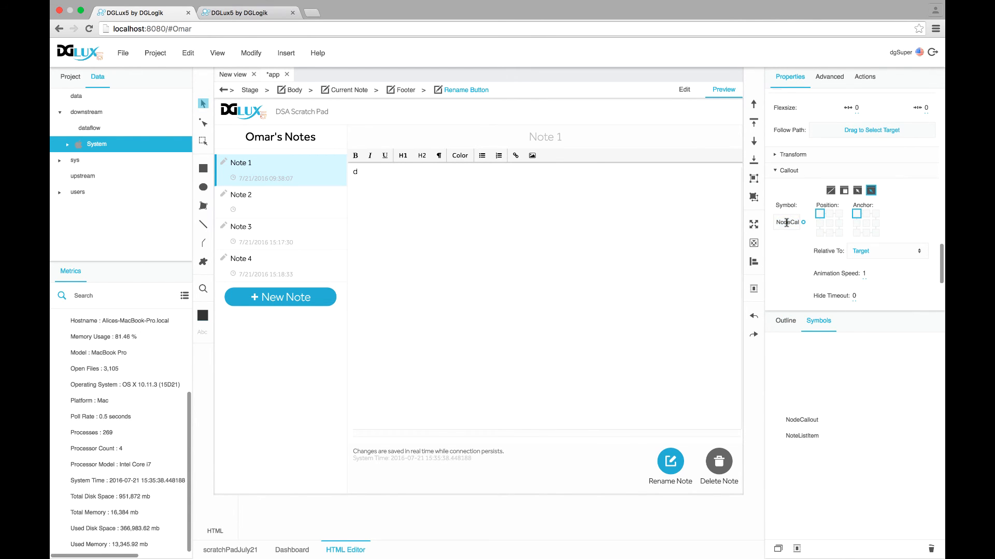
left_click(829, 223)
left_click(866, 224)
Enable the Rename Button's Show Callout and Hide Callout actions
scroll(810, 262, "down", 5)
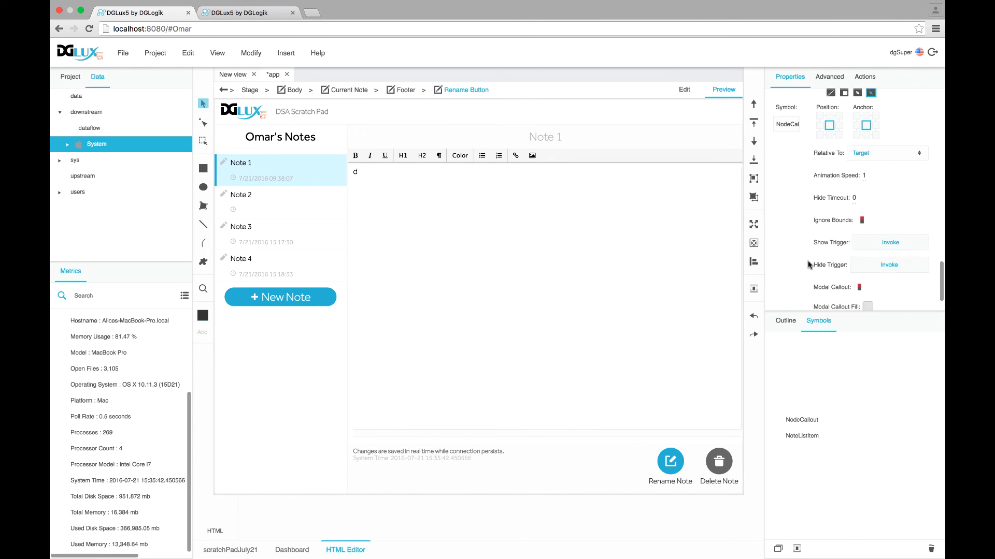
left_click(933, 229)
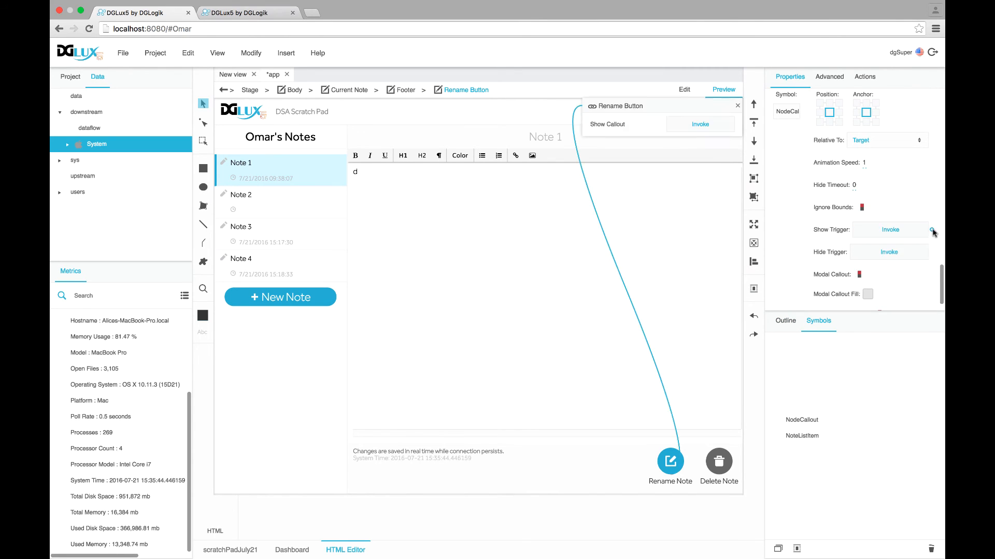
left_click(933, 253)
left_click(785, 320)
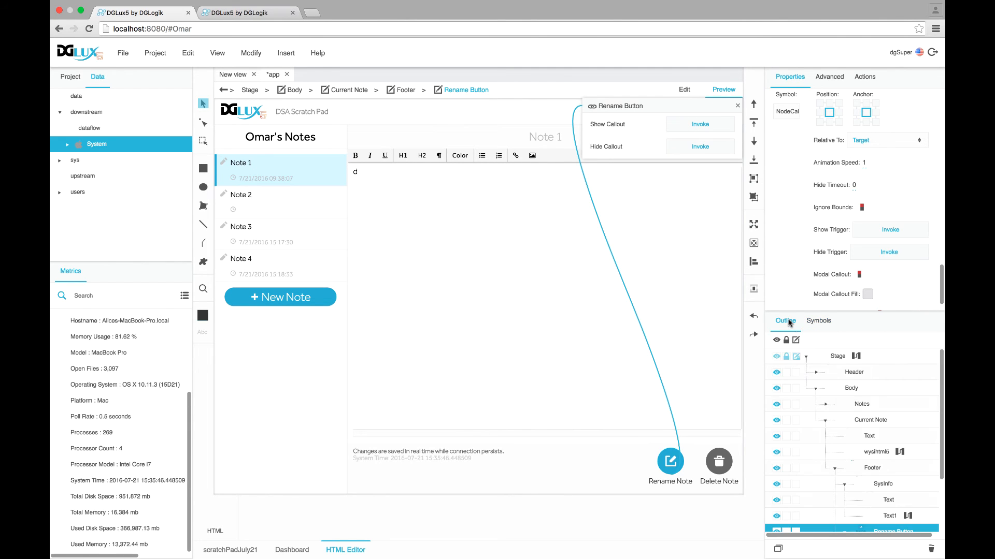
scroll(892, 506, "down", 3)
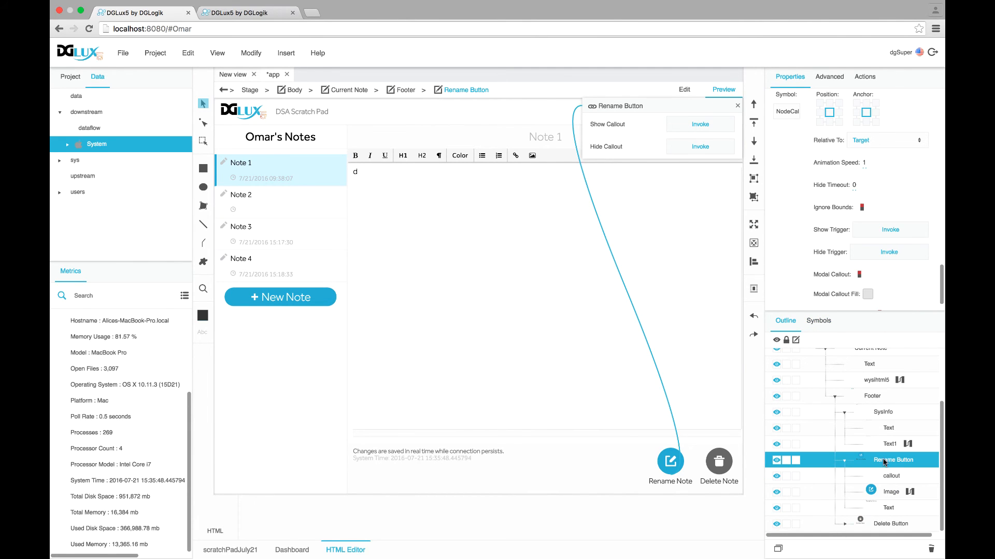
left_click(827, 78)
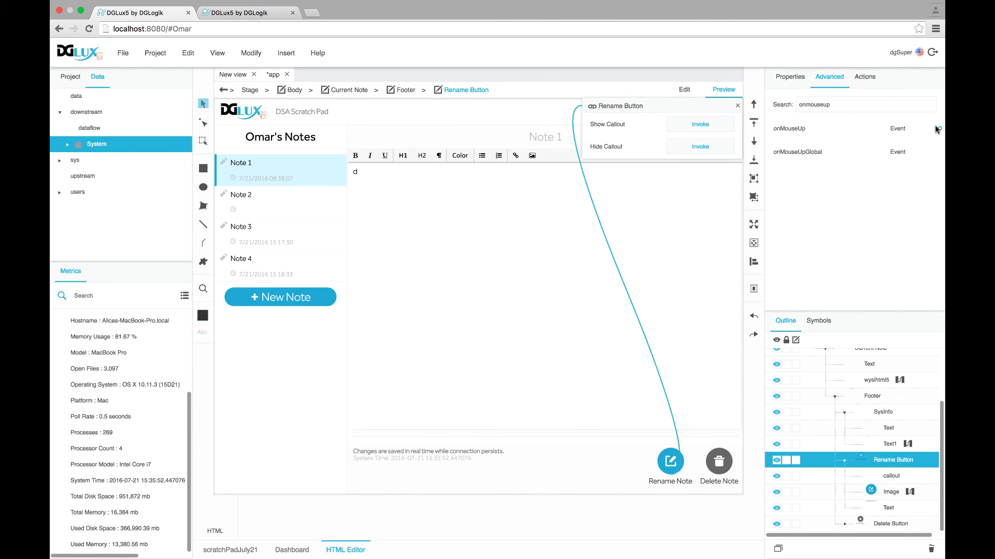
Remove the NodeCallout callout symbol from the Rename Button
left_click(878, 481)
left_click(738, 106)
left_click(782, 79)
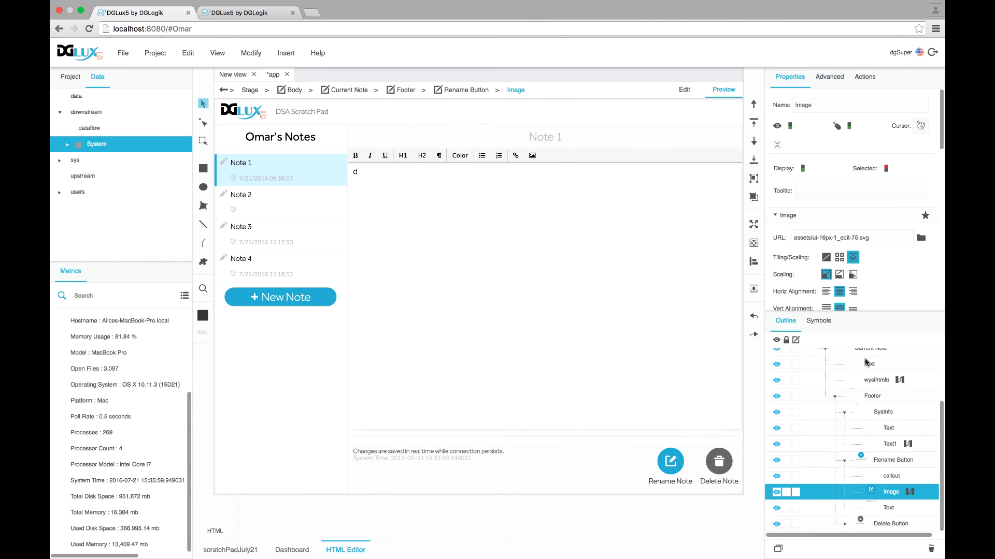
left_click(878, 461)
scroll(821, 275, "down", 10)
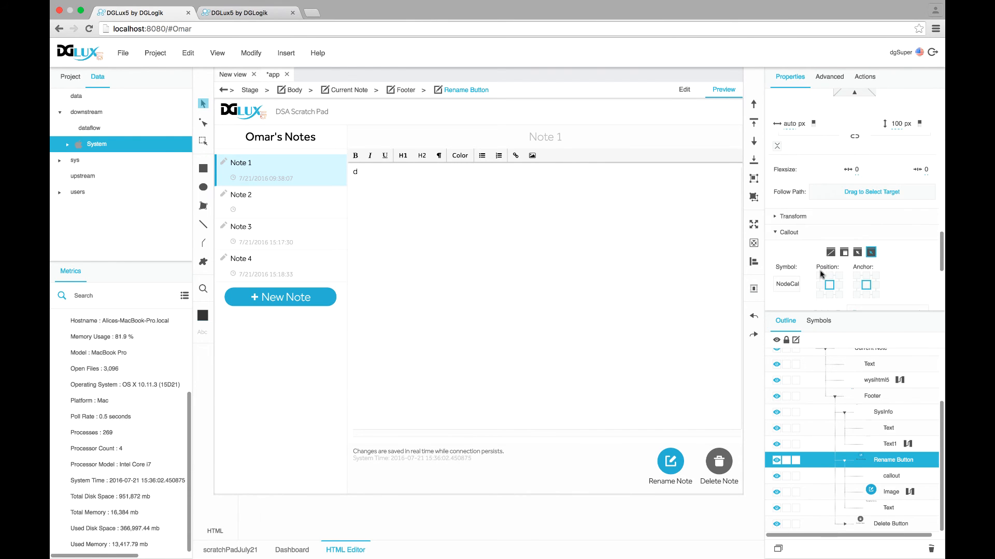
double_click(786, 284)
key("BackSpace")
key("Return")
Give the Rename Button's Image a NodeCallout callout, centred in position and anchor
left_click(876, 493)
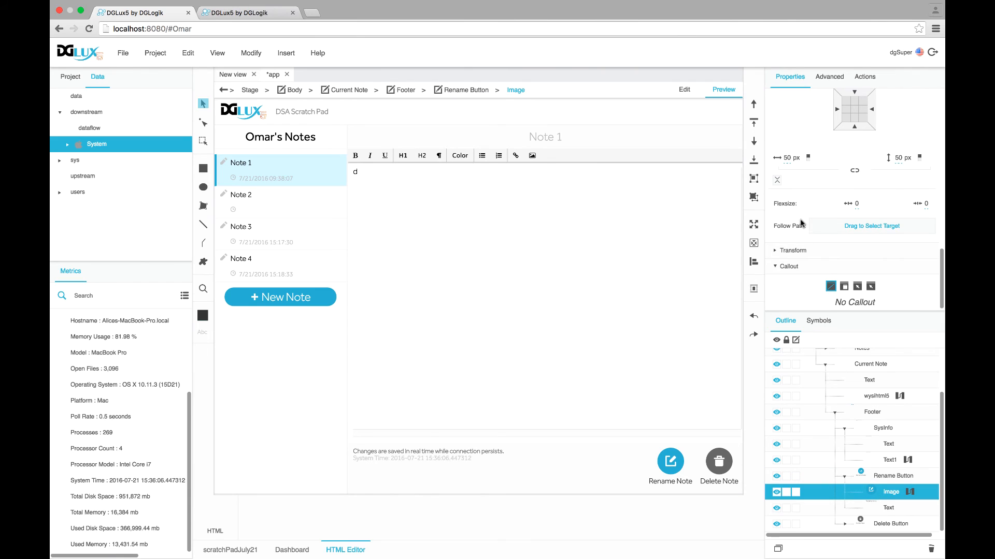
left_click(870, 286)
scroll(829, 301, "down", 3)
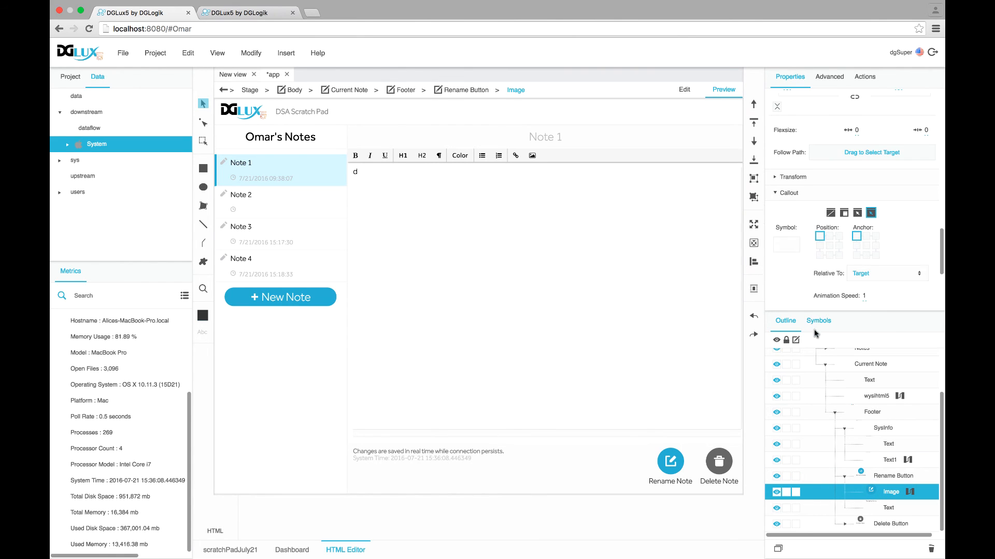
left_click(816, 322)
left_click_drag(801, 420, 791, 247)
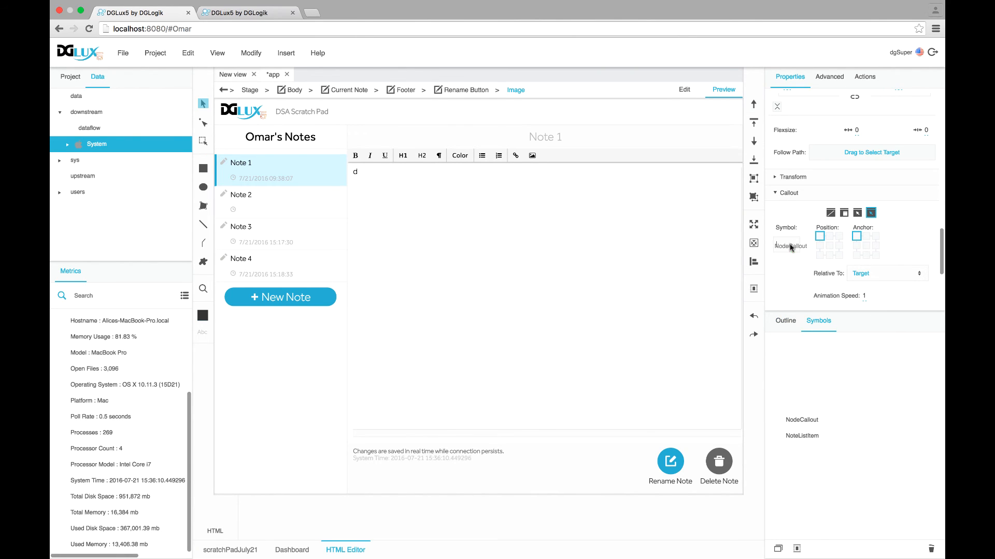
double_click(785, 247)
left_click(829, 245)
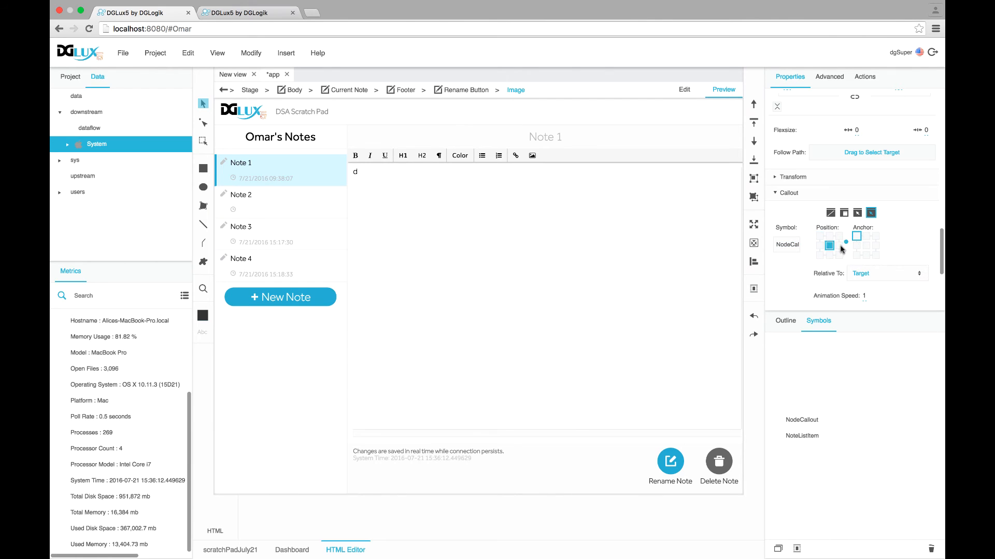
left_click(865, 246)
Enable the Image's callout show/hide and bind its onMouseUp to Show Callout
scroll(788, 254, "down", 2)
scroll(787, 254, "down", 3)
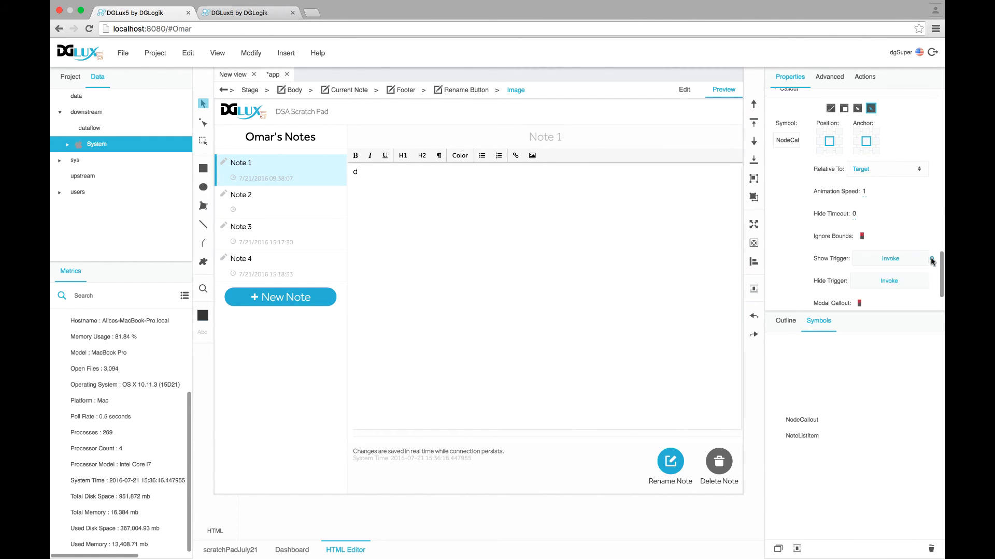
left_click(931, 260)
left_click(783, 322)
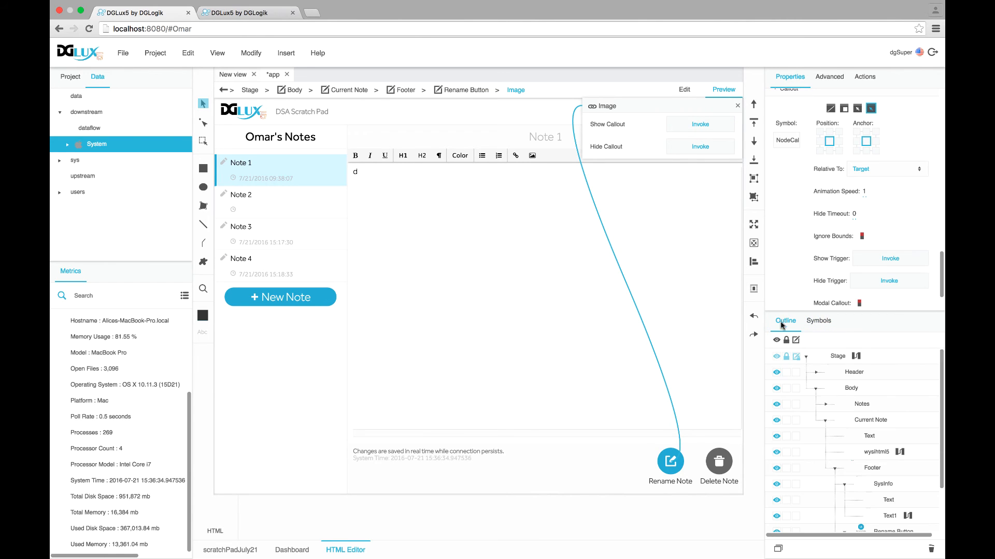
left_click(835, 82)
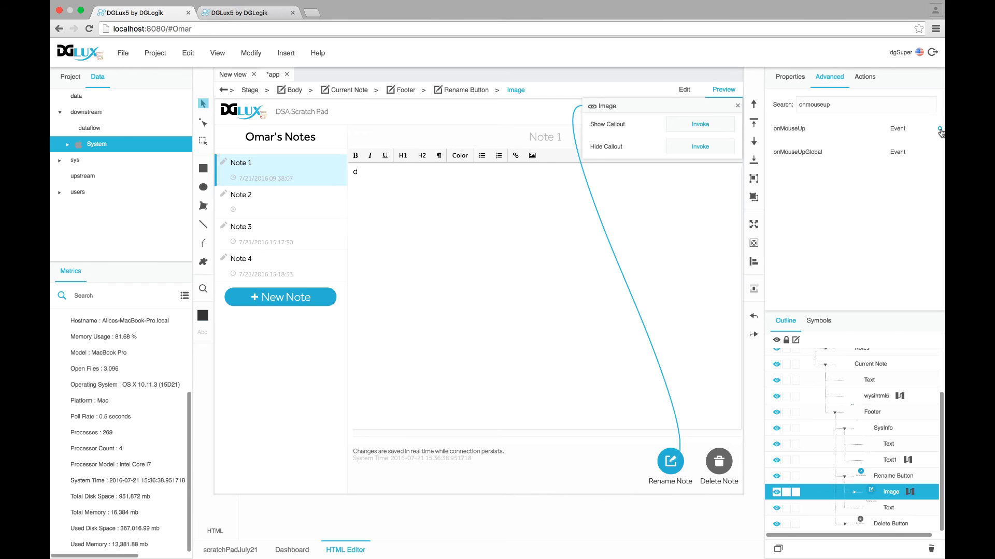
left_click_drag(939, 128, 712, 126)
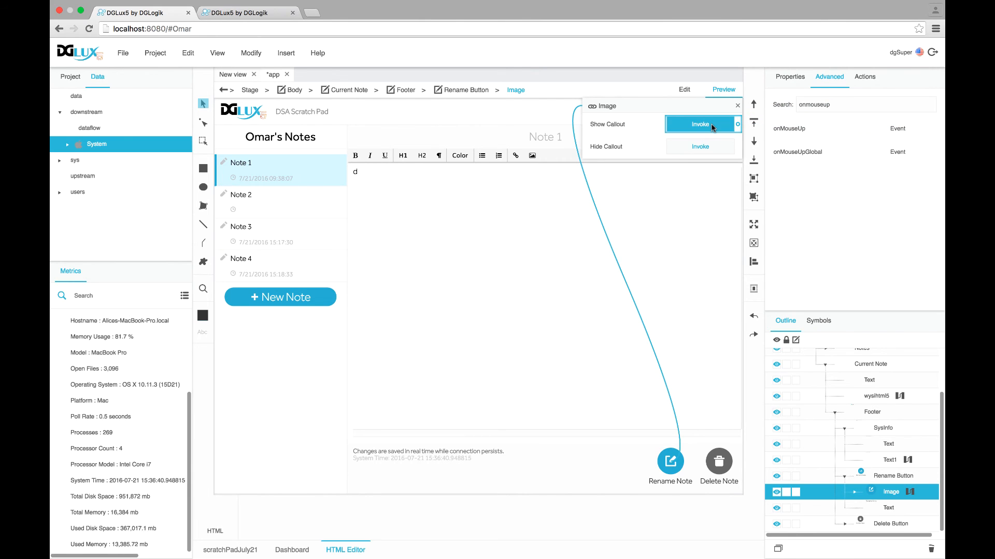
Link the callout's CloseCallout action to Hide Callout
left_click(855, 492)
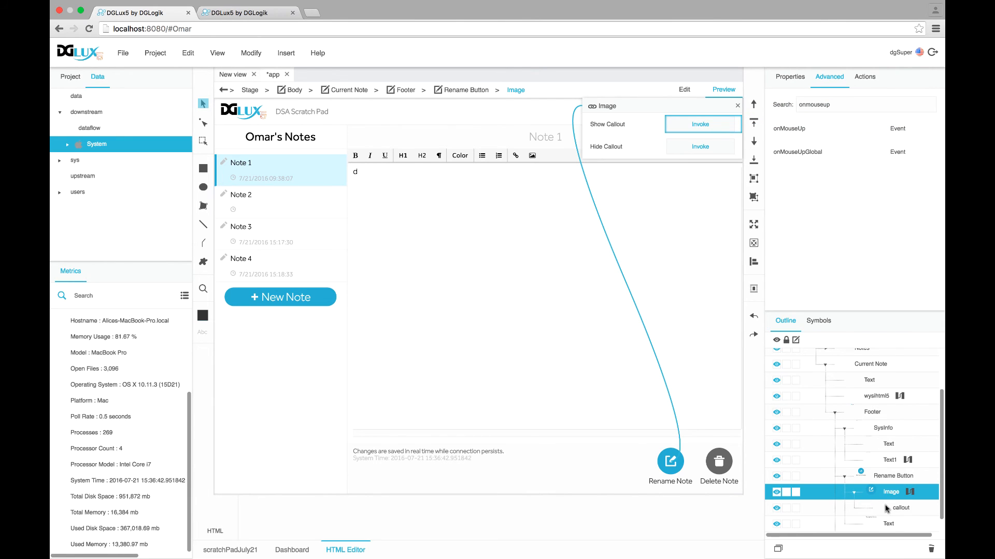
left_click(888, 509)
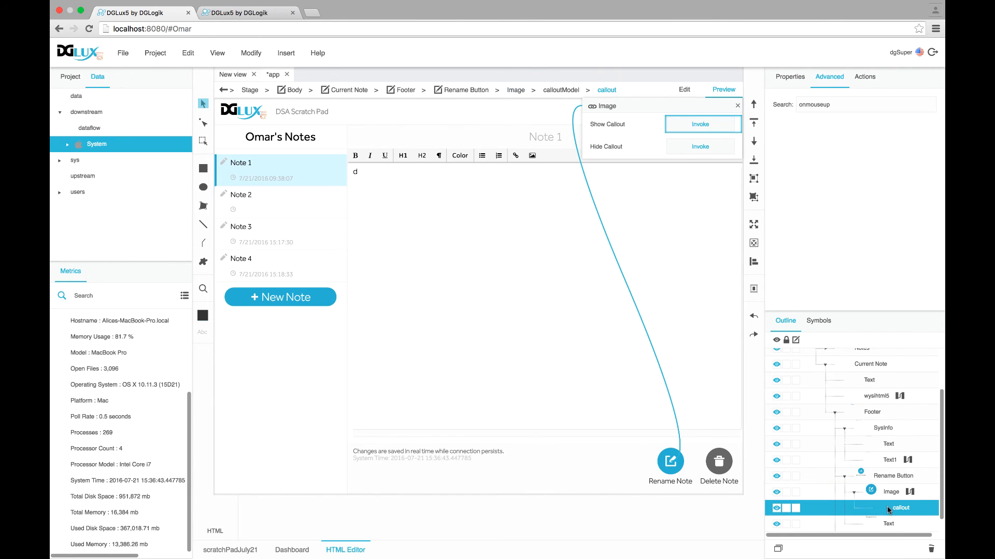
left_click(800, 79)
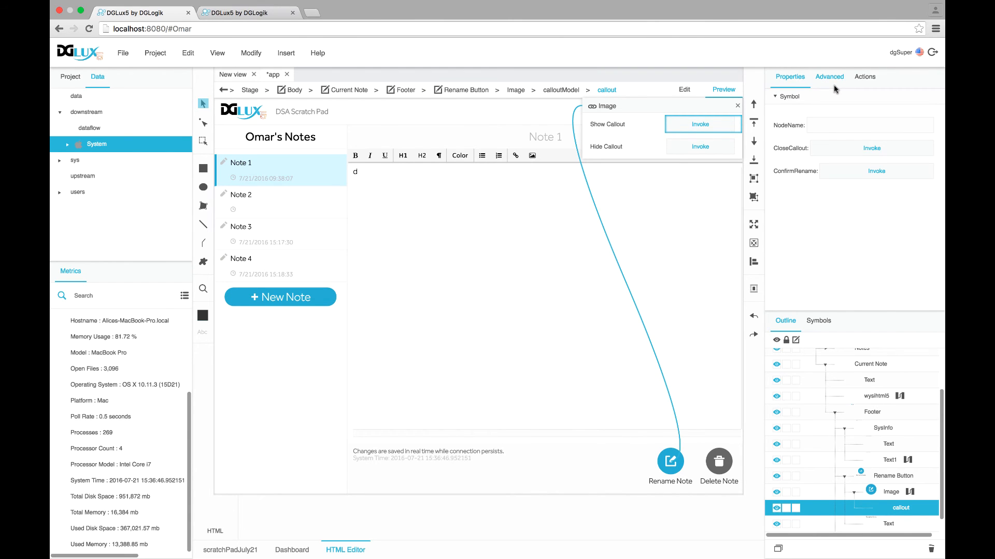
left_click_drag(936, 148, 700, 146)
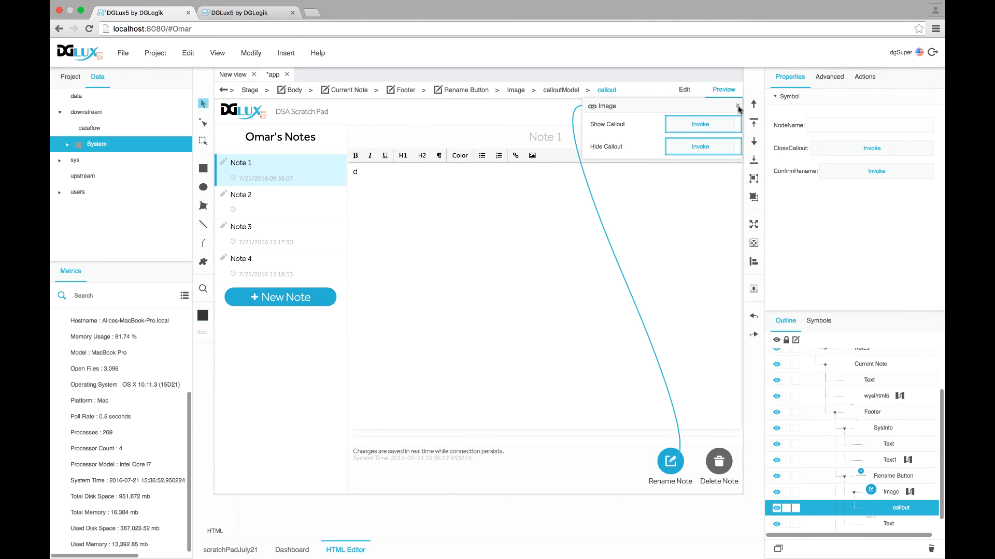
Open the Stage's dataflow and expand scratchPad down to a user's notes folder
scroll(837, 428, "up", 3)
left_click(839, 358)
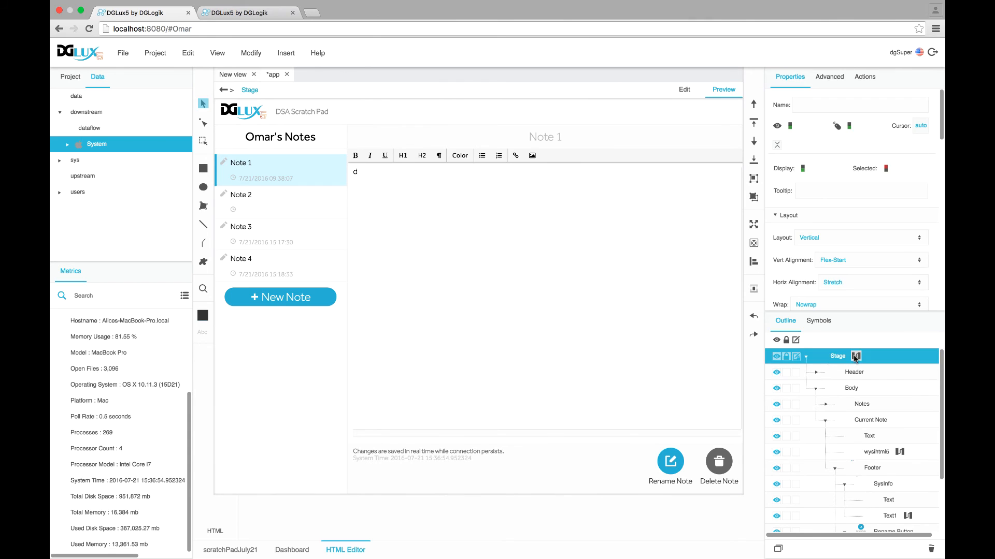
left_click(856, 356)
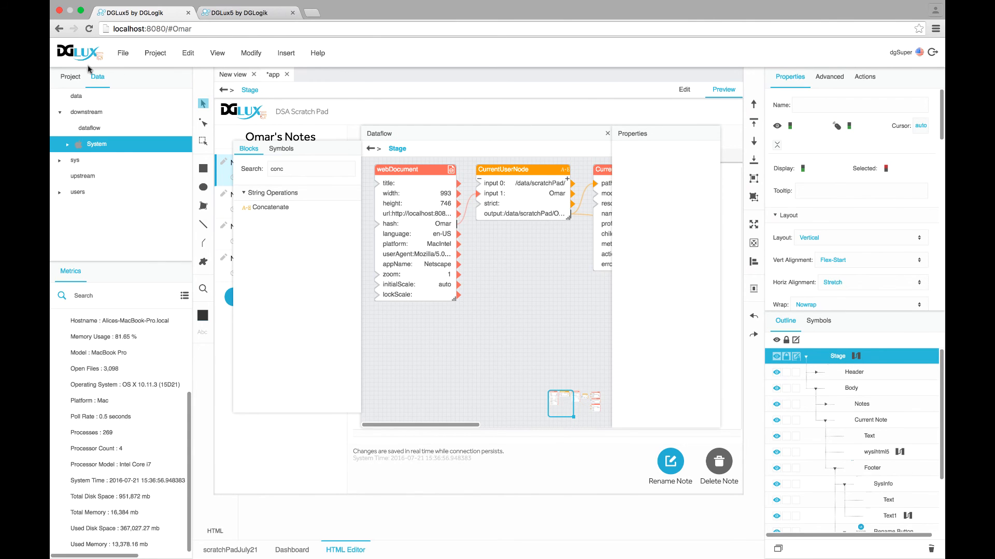
left_click(78, 98)
left_click(60, 317)
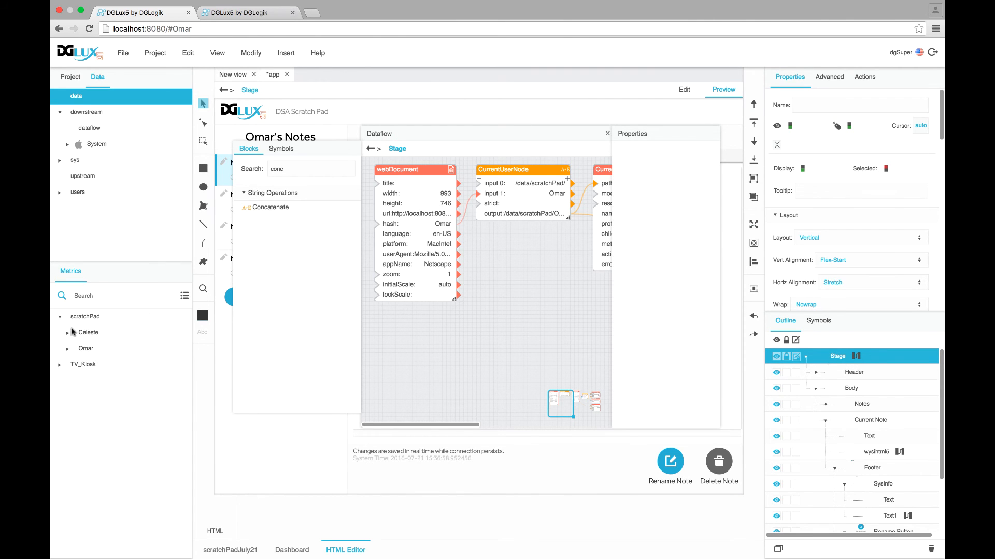
left_click(68, 334)
Add a renameNode action block for Note A to the Stage dataflow
right_click(98, 350)
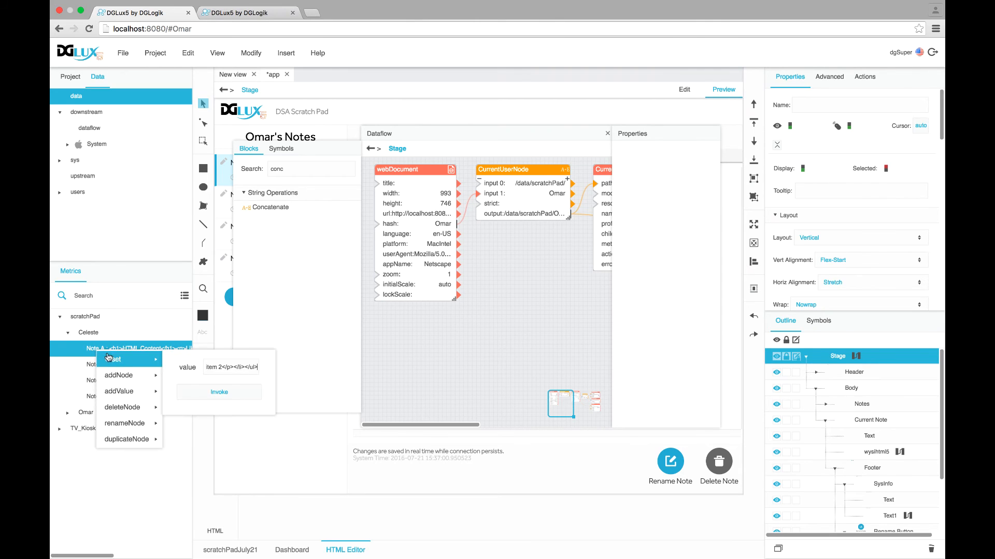
mouse_move(127, 386)
mouse_move(134, 426)
left_click_drag(129, 428, 416, 326)
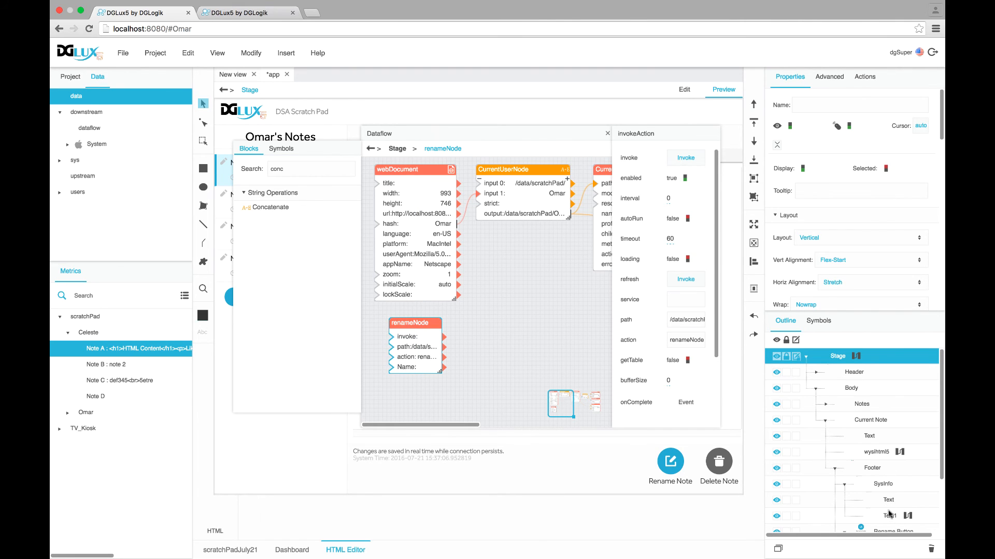
Wire the Image callout's ConfirmRename to the renameNode block's invoke input
scroll(881, 507, "down", 3)
left_click(888, 492)
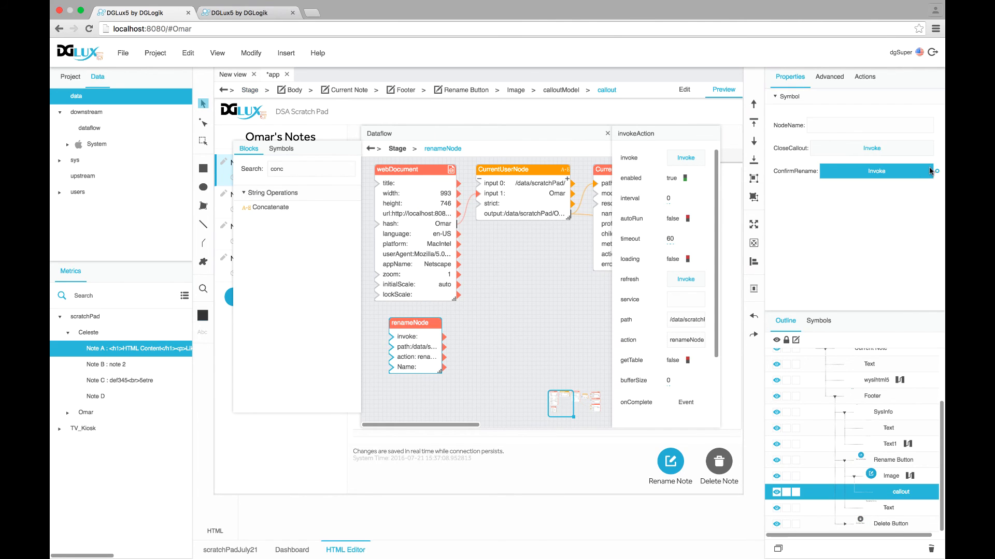
left_click_drag(937, 173, 391, 338)
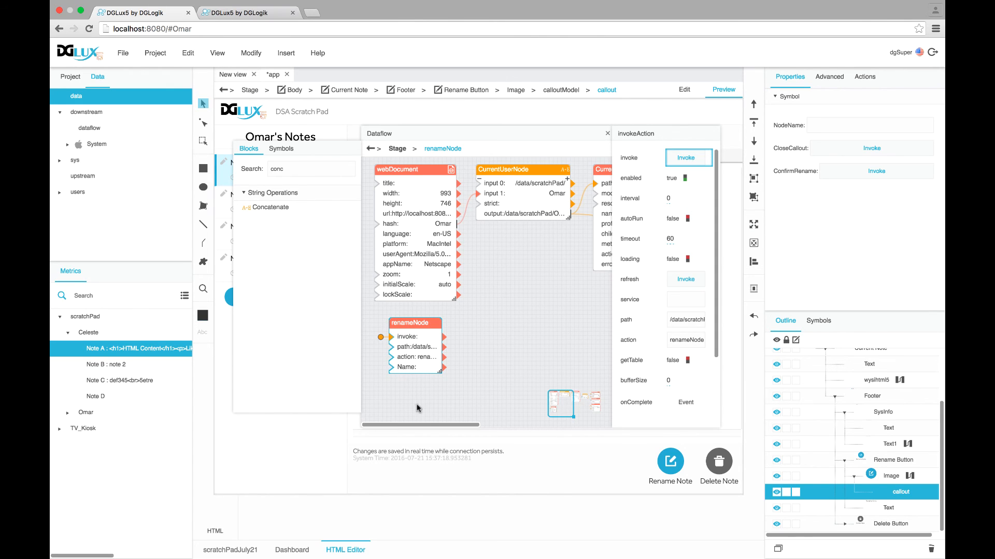
mouse_move(490, 347)
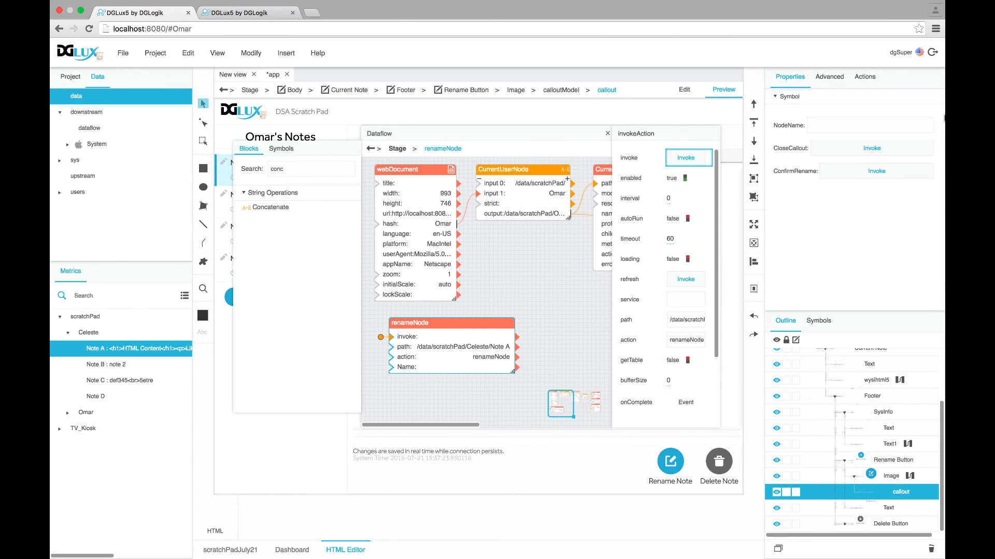
Feed the callout's NodeName into renameNode's Name and bind its path to SelectedNote's table row 0
mouse_move(938, 129)
left_mouse_down()
mouse_move(880, 136)
mouse_move(391, 368)
left_mouse_up()
left_click_drag(613, 427, 783, 432)
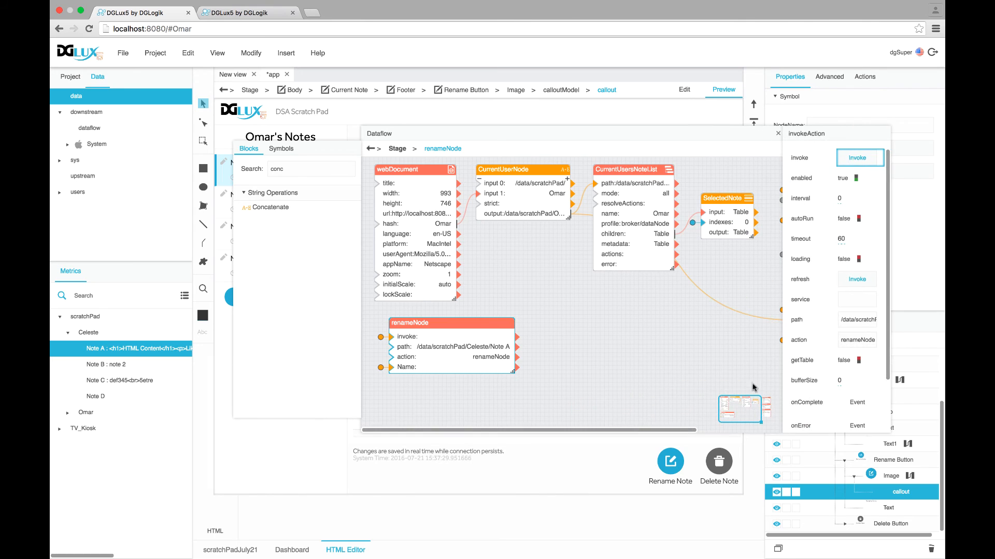
left_click(724, 202)
left_click(861, 199)
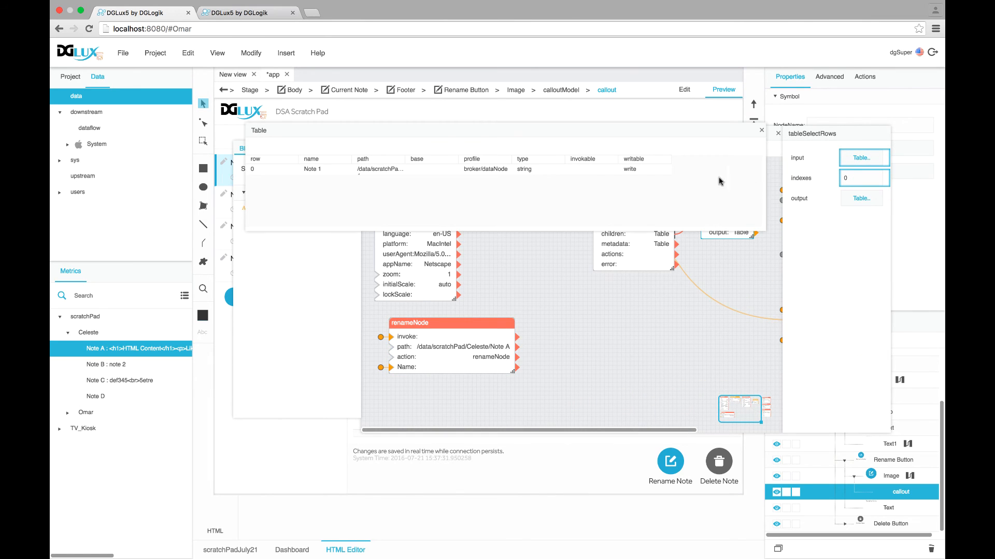
left_click_drag(382, 172, 392, 351)
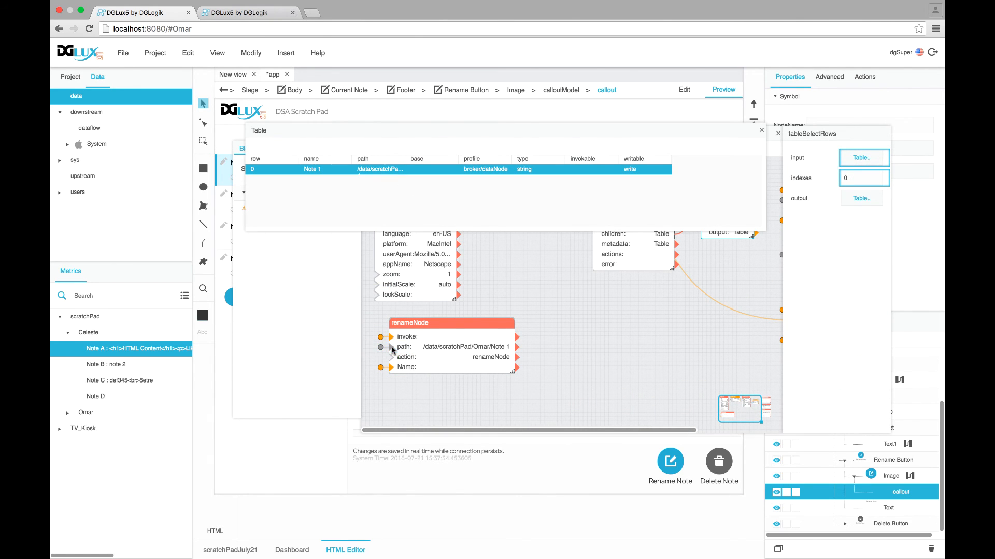
left_click(760, 131)
left_click(470, 323)
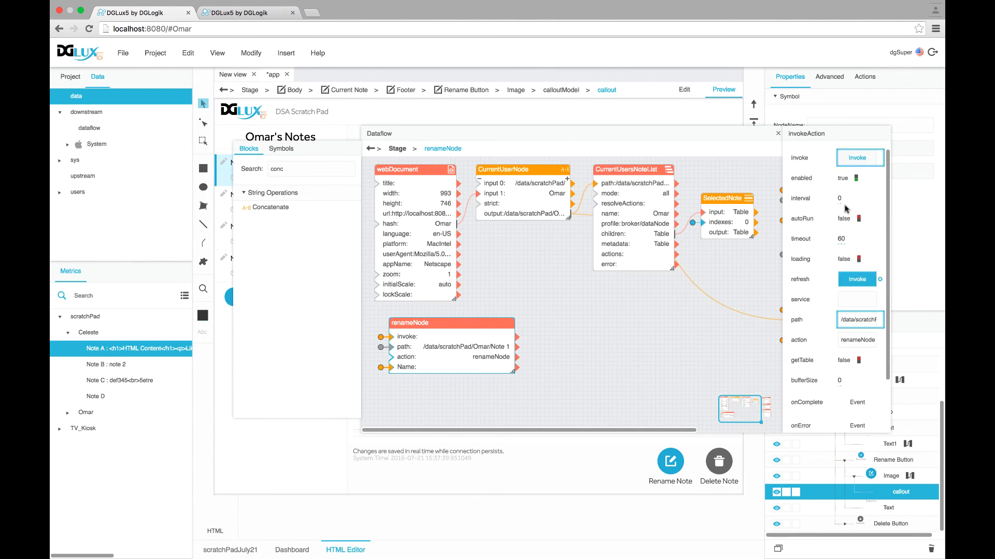
left_click(777, 134)
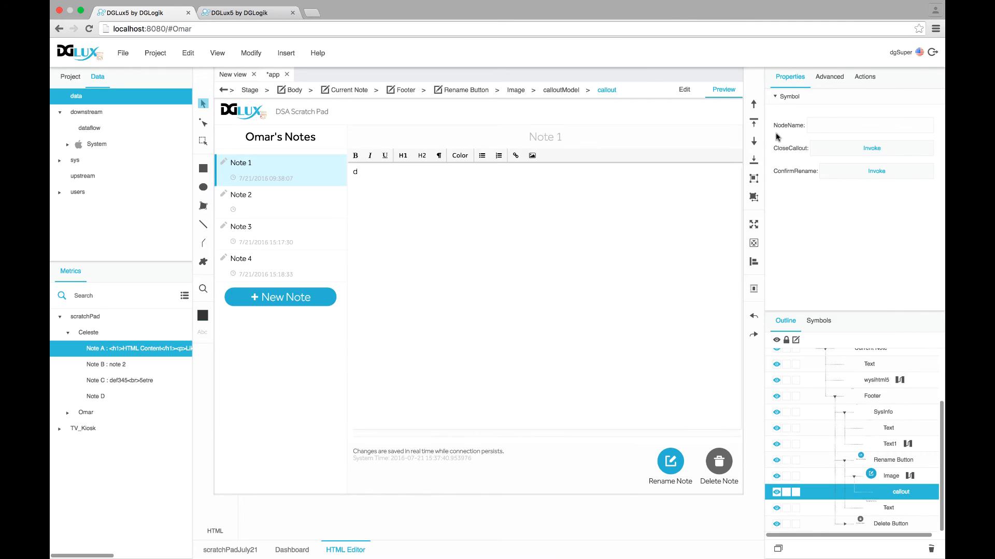
Rename the current note to 'New Note Name' through the Rename Note popup in preview
left_click(671, 461)
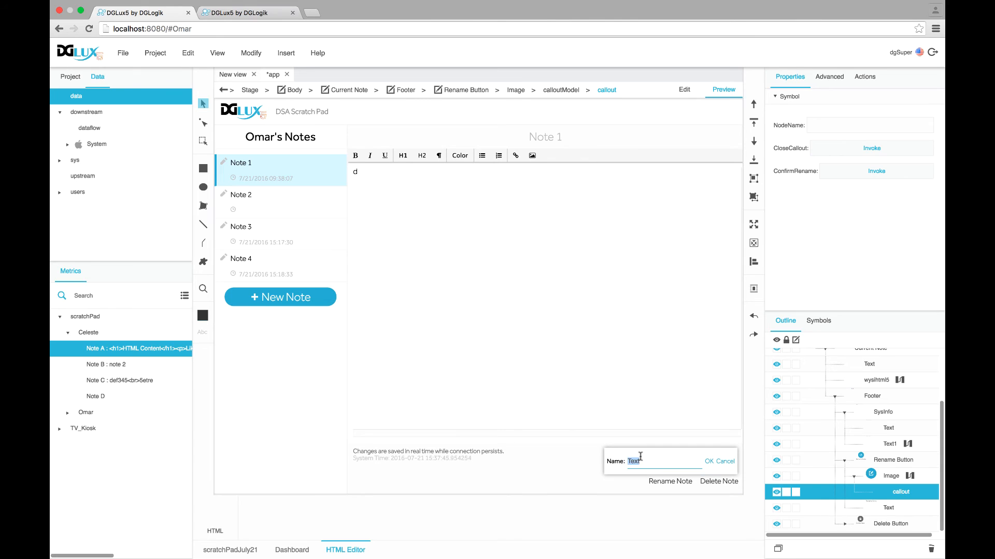
type("New Note Name")
left_click(709, 462)
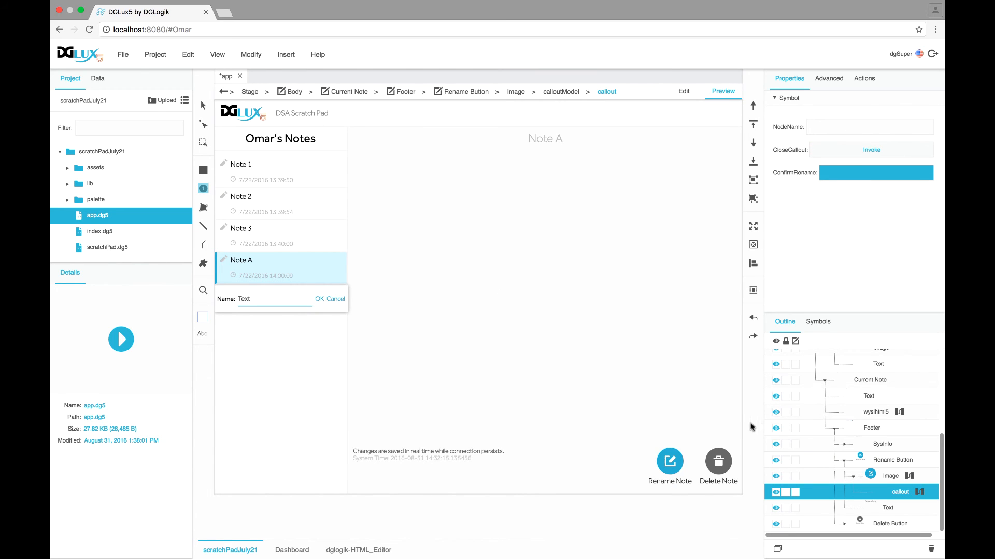
In the Image's dataflow, add a State block whose changeState fires on the callout's Show Trigger
left_click(895, 477)
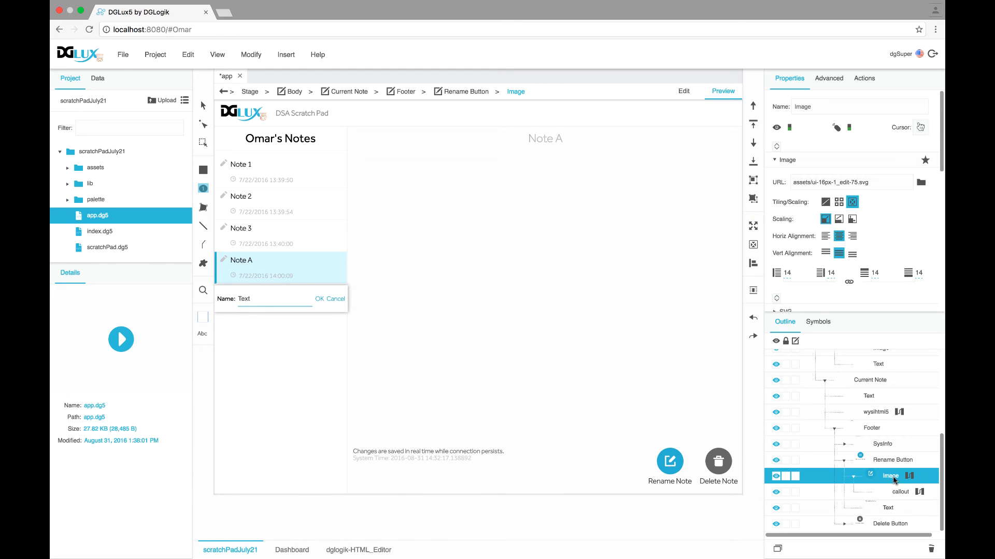
right_click(897, 477)
left_click(897, 540)
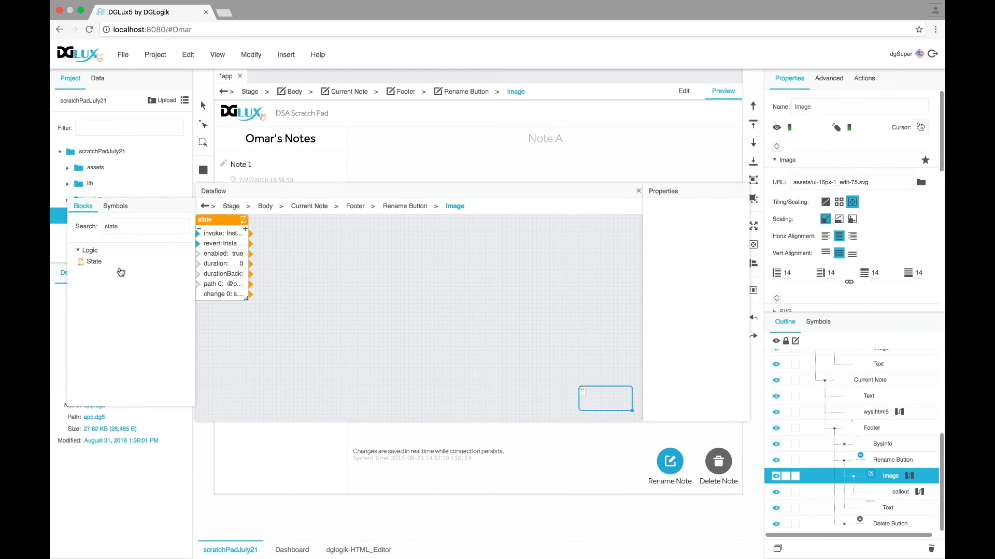
left_click_drag(95, 262, 354, 257)
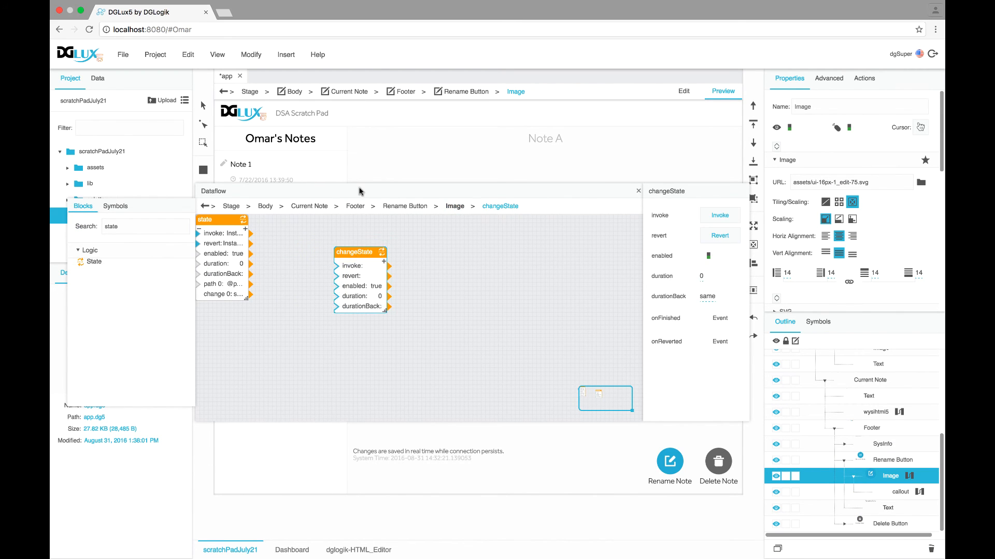
left_click_drag(359, 189, 268, 156)
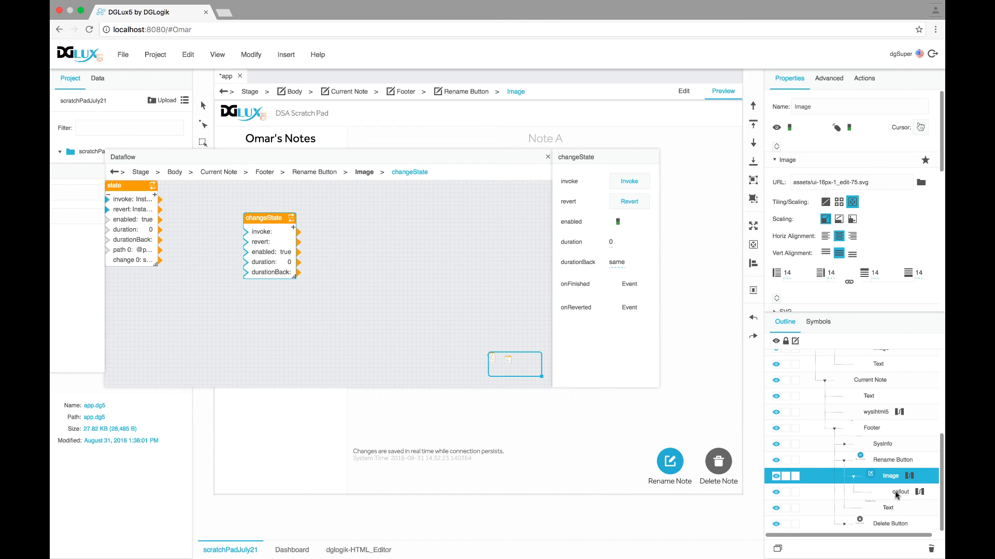
scroll(867, 283, "down", 5)
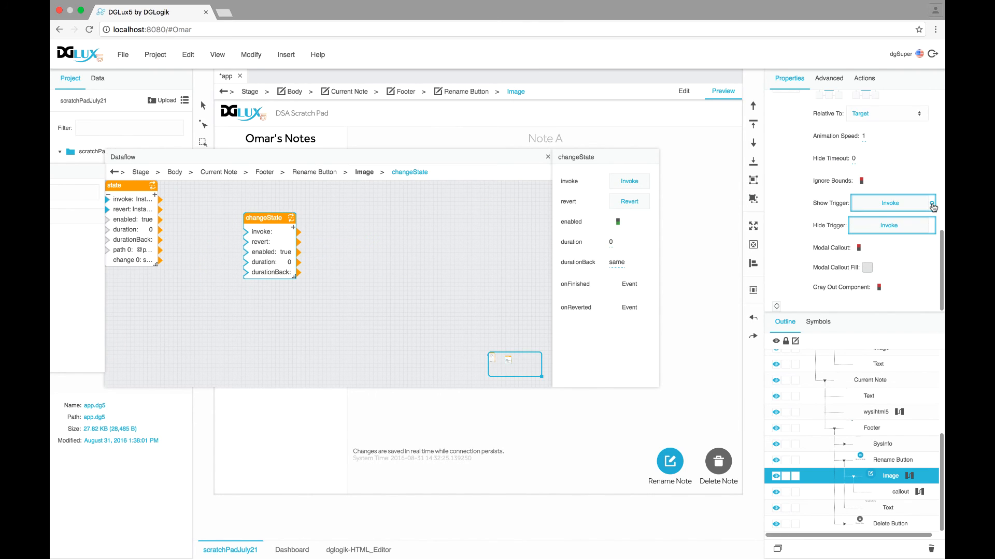
left_click_drag(932, 204, 244, 232)
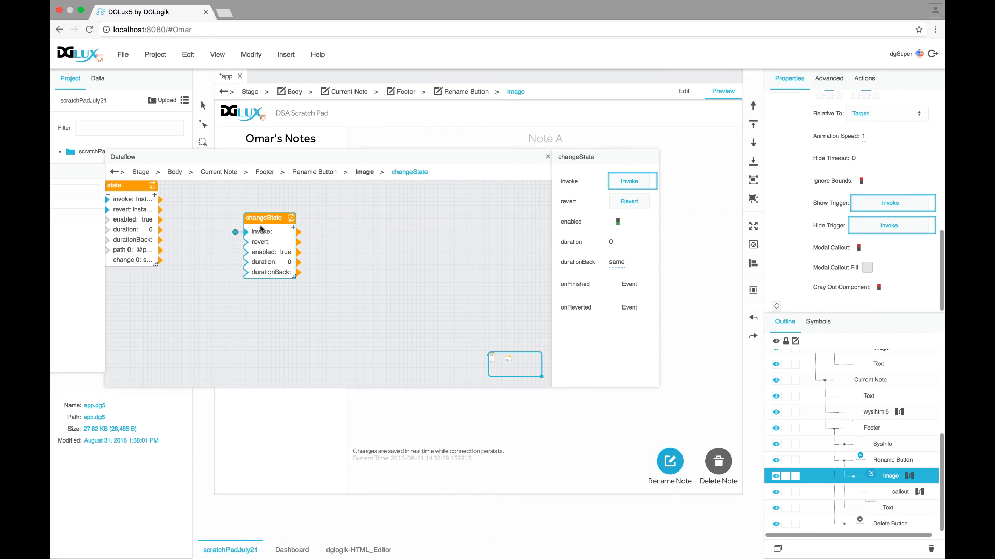
Add path and change rows to changeState and bind path 0 to the callout's NodeName
left_click(293, 228)
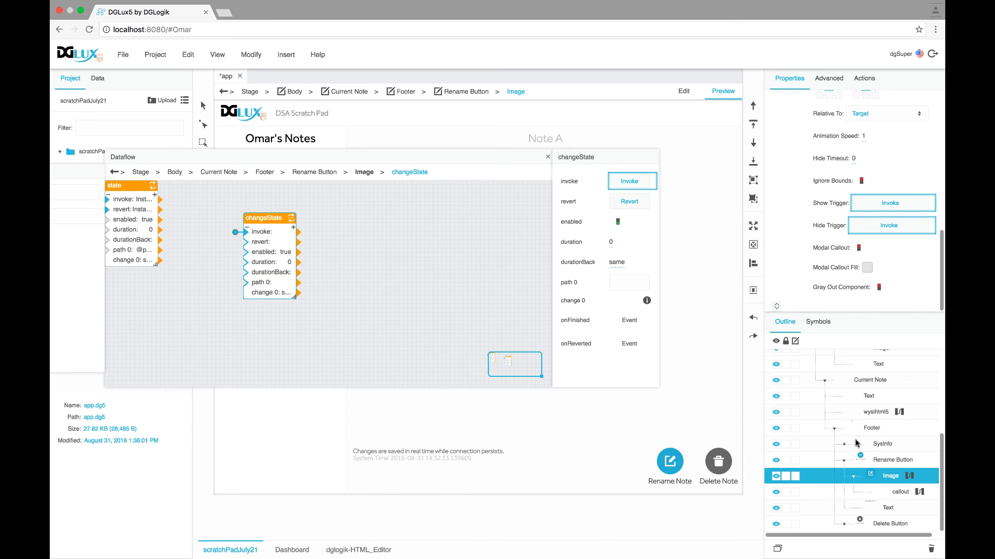
left_click(886, 492)
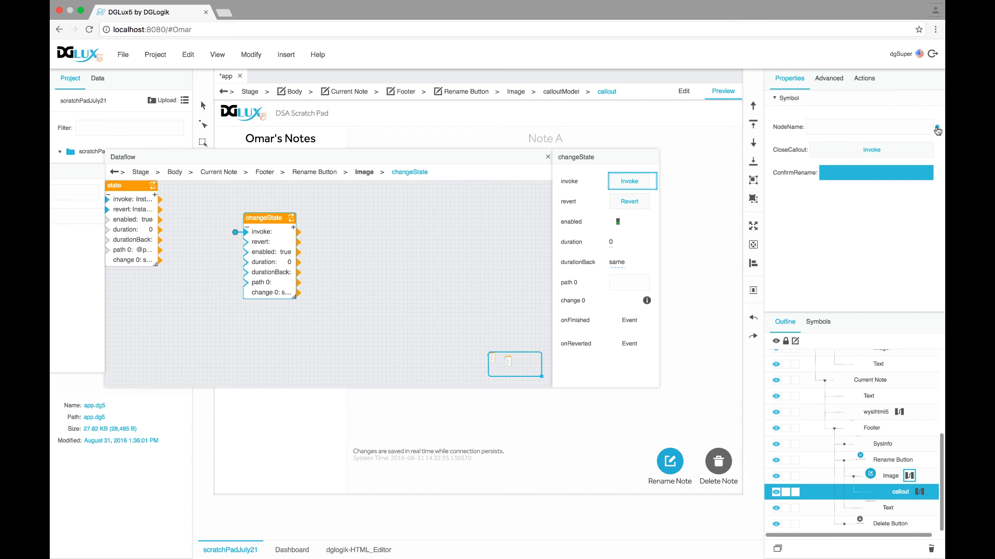
left_click_drag(938, 130, 629, 283)
left_click(646, 300)
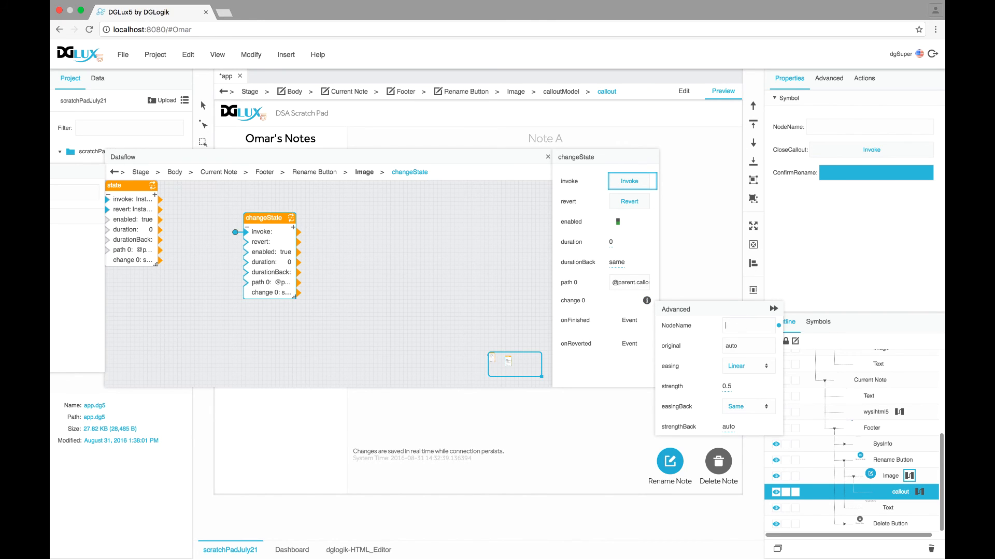
left_click(524, 158)
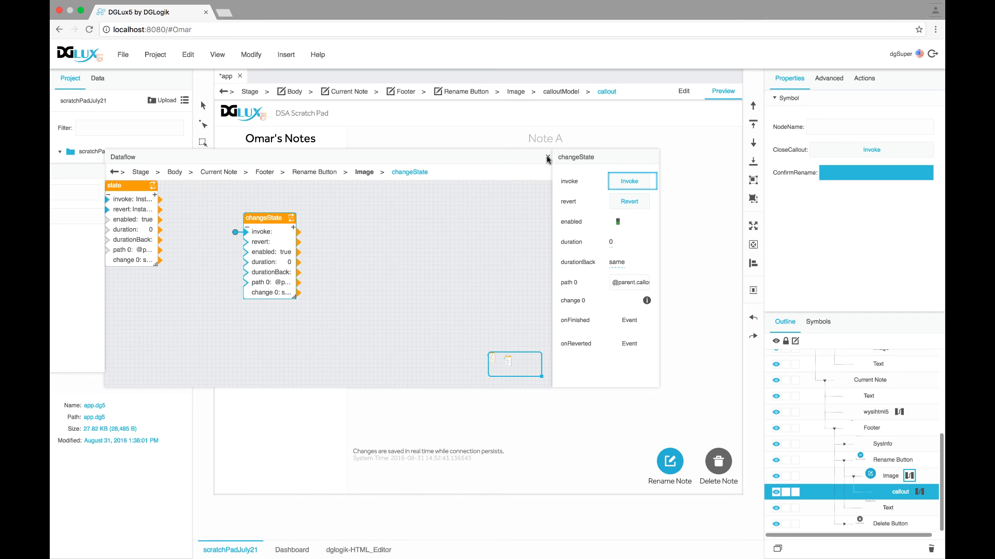
left_click(547, 158)
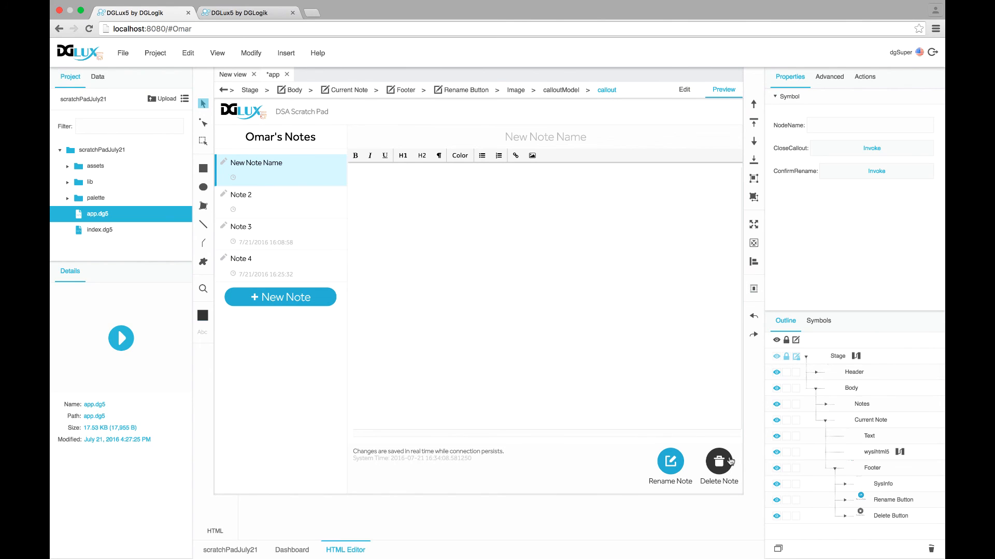
Add a deleteNode block for the user's first note, Note A, to the Stage dataflow
left_click(840, 358)
left_click(856, 356)
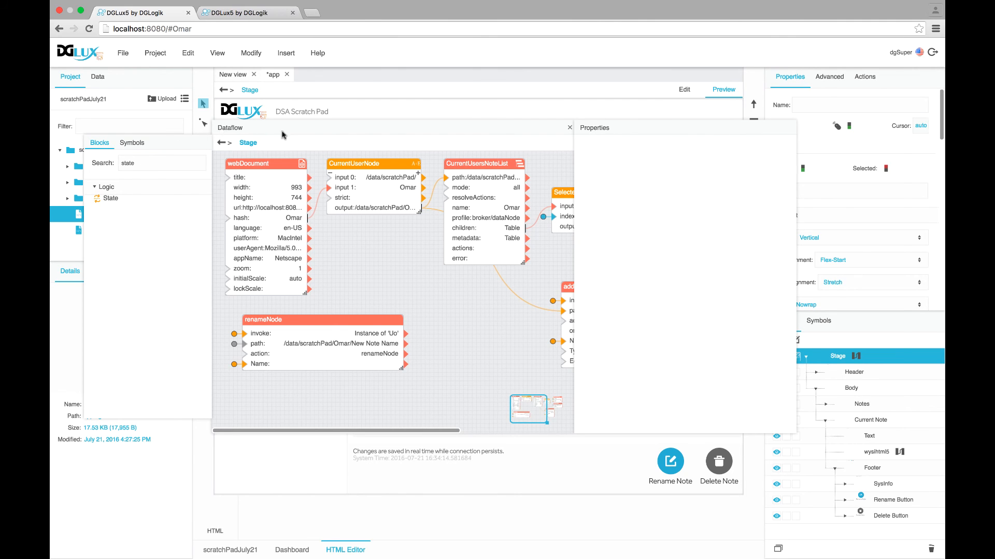
left_click(60, 318)
left_click(67, 333)
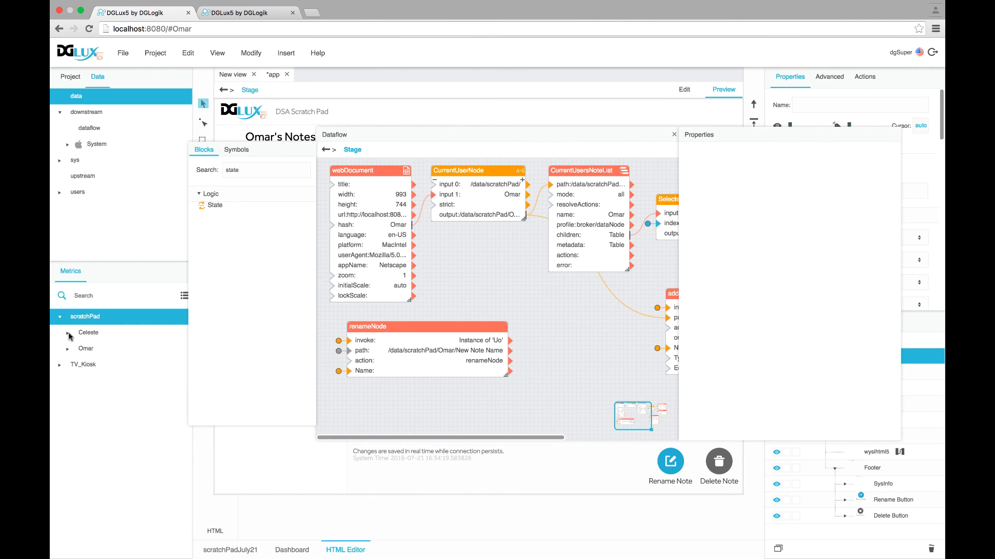
right_click(102, 349)
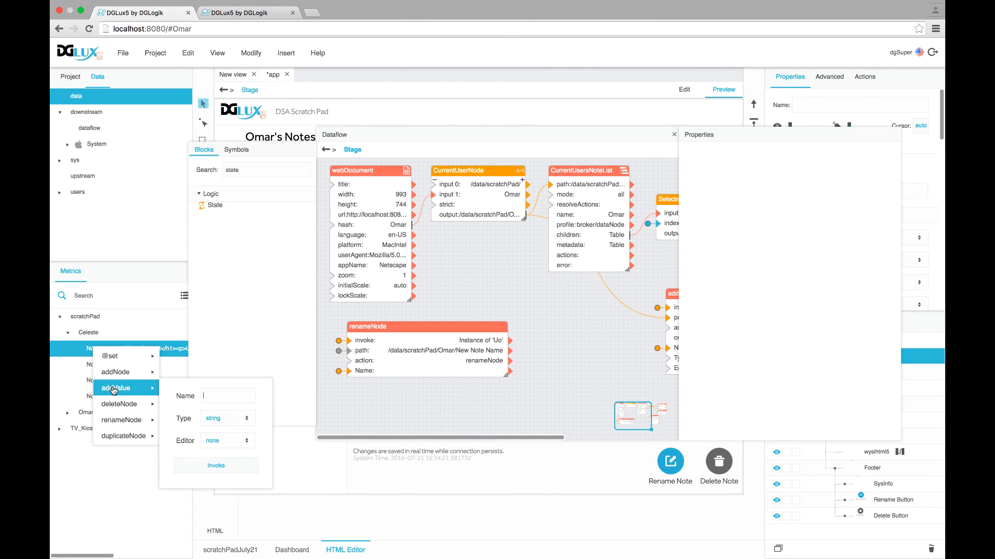
mouse_move(109, 405)
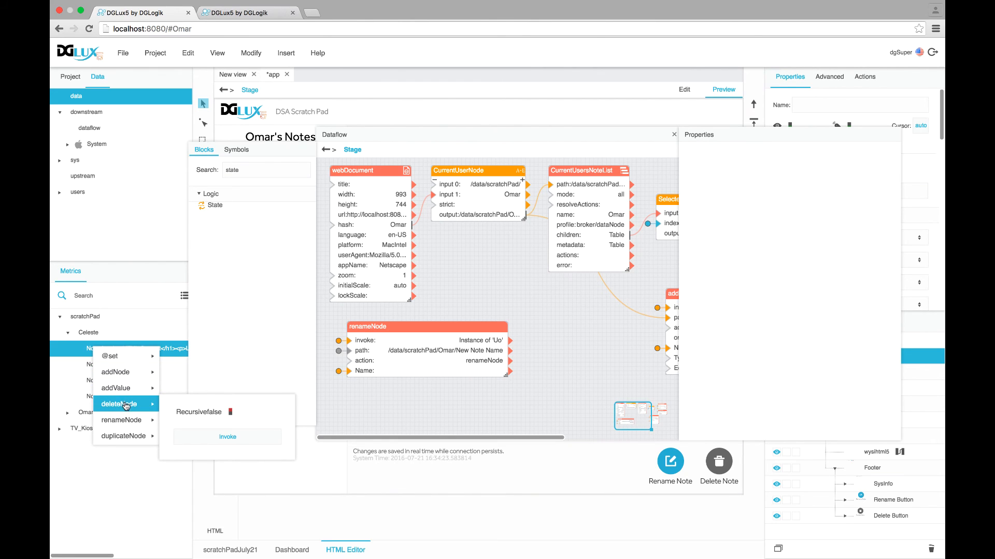
left_click_drag(116, 411, 338, 388)
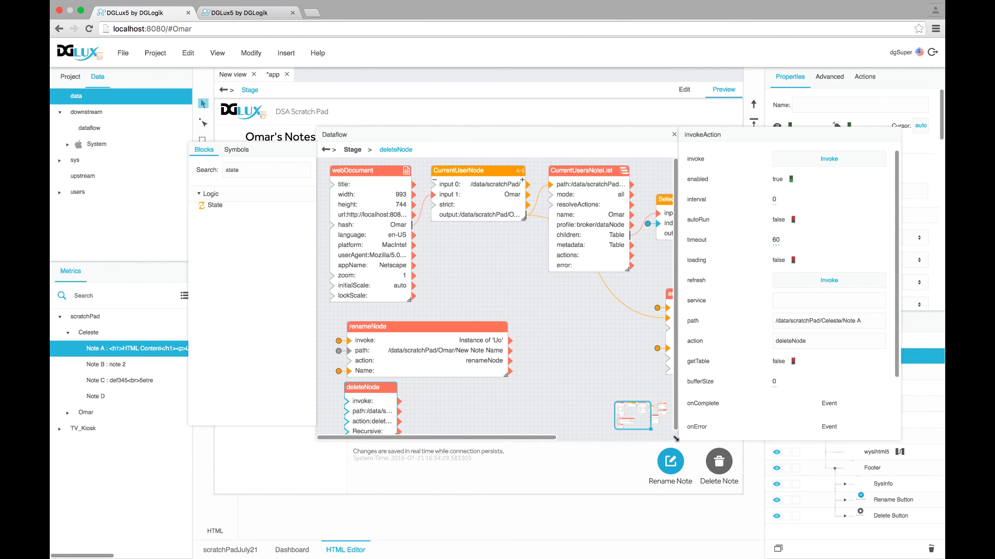
left_click_drag(676, 440, 684, 482)
left_click_drag(435, 142, 298, 108)
left_click(890, 516)
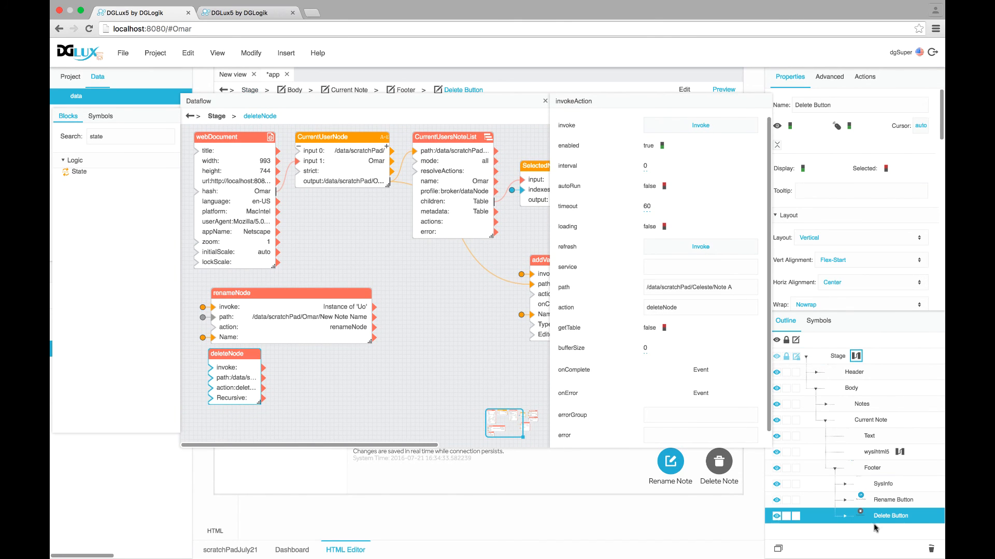
Wire the Delete Button image's onMouseUp event to the deleteNode block's invoke
left_click(844, 516)
scroll(881, 497, "down", 1)
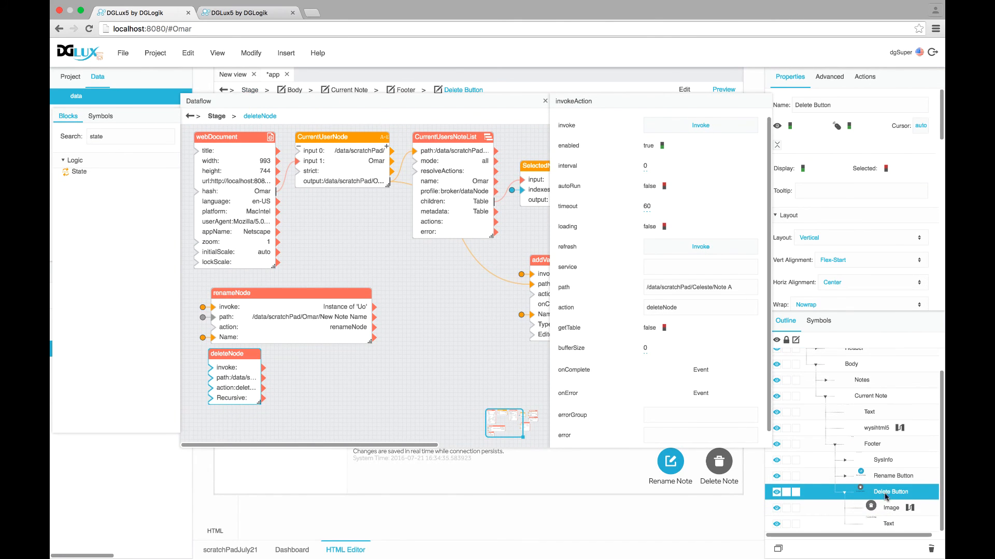
left_click(885, 510)
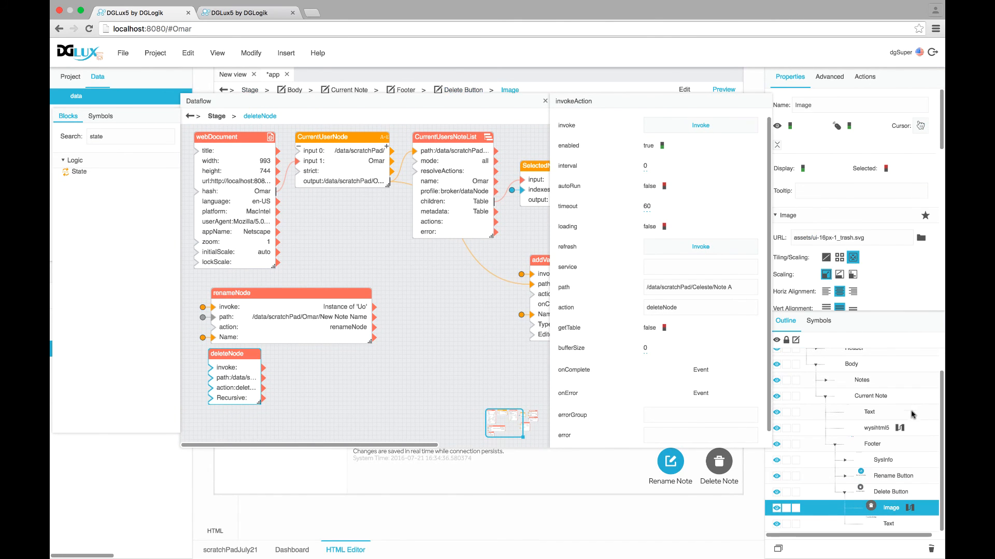
left_click(830, 77)
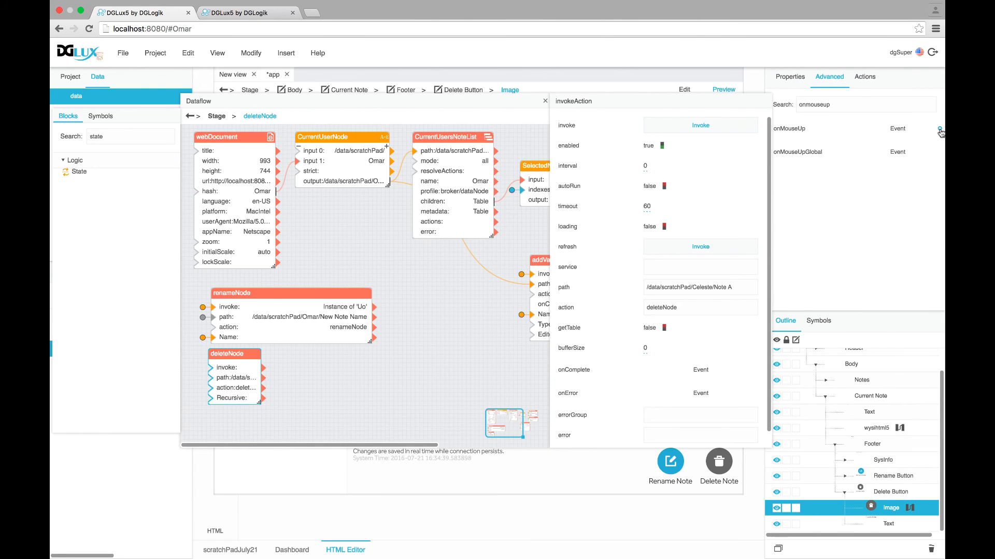
left_click_drag(940, 132, 211, 367)
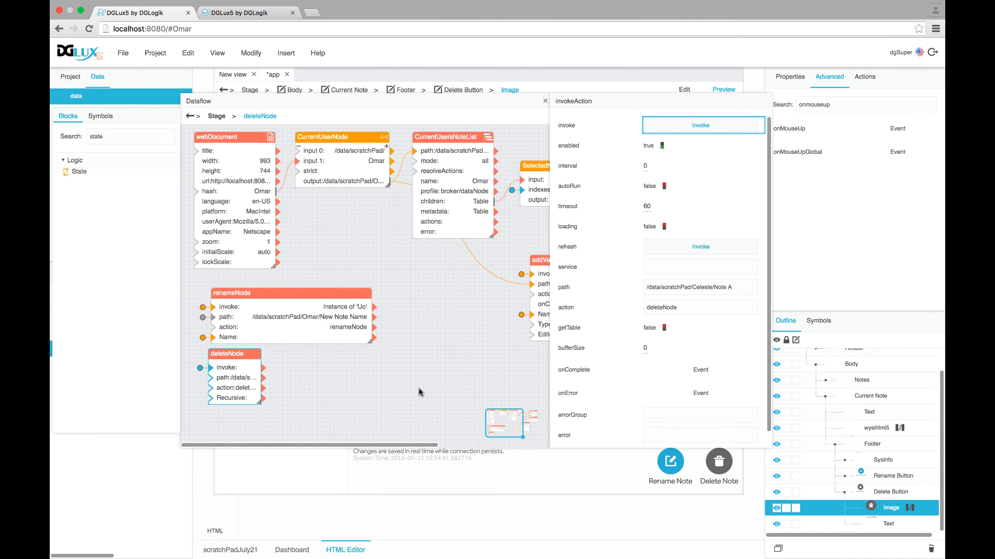
Bind deleteNode's path to SelectedNote's table row 0 and close the dataflow editor
left_click(539, 189)
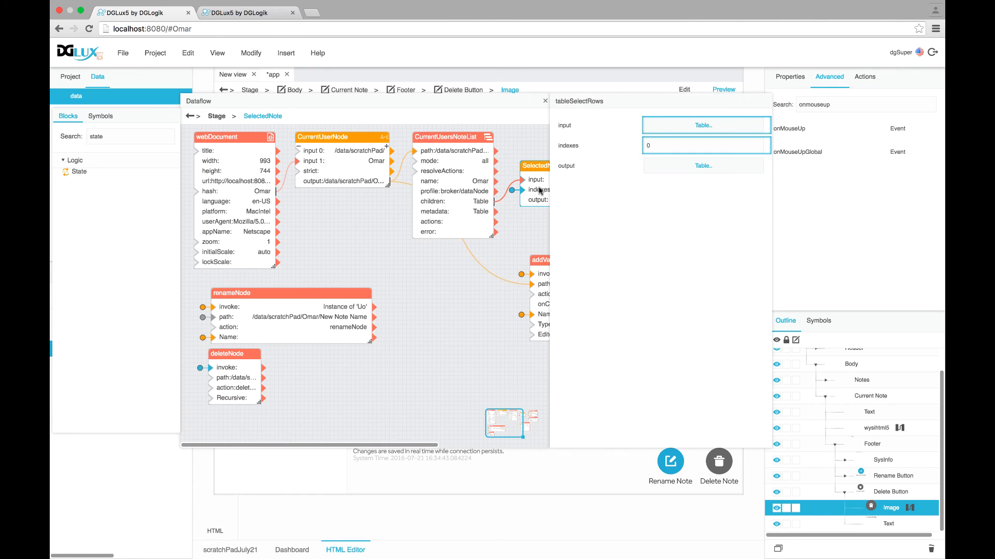
left_click(684, 168)
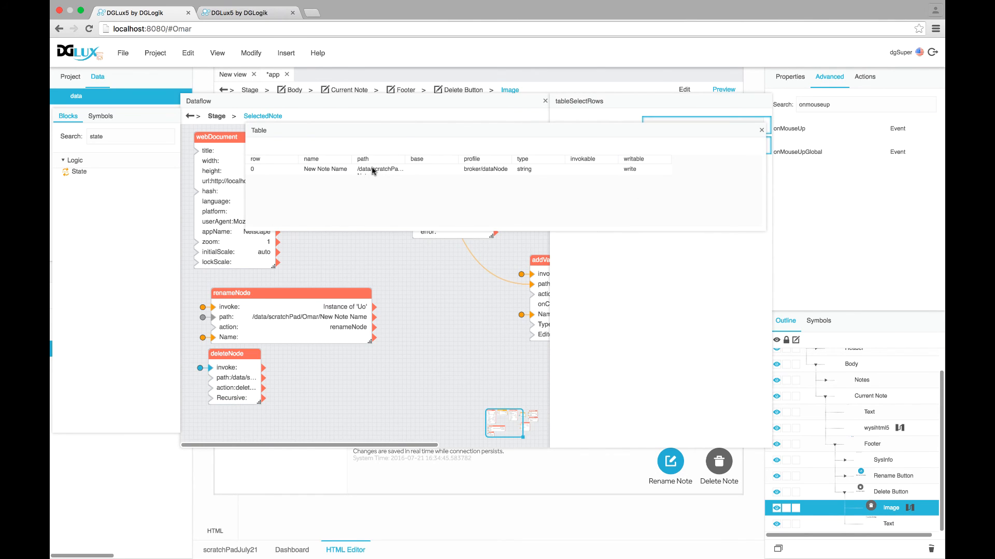
left_click_drag(372, 171, 210, 379)
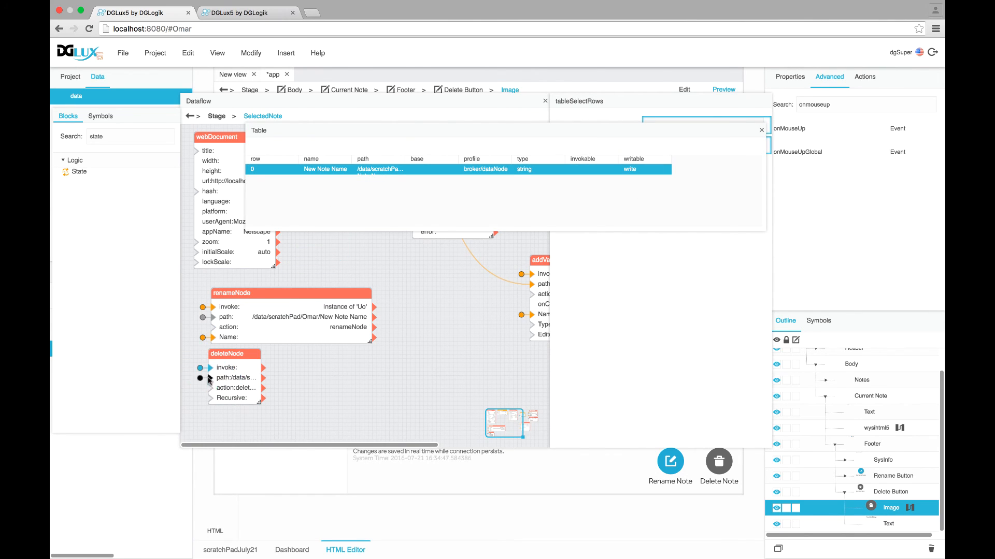
left_click(229, 393)
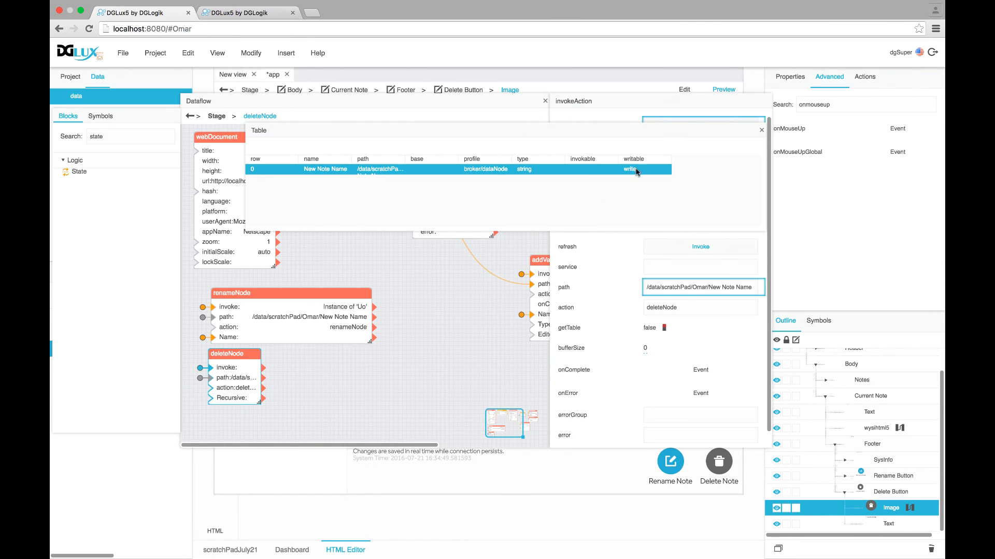
left_click(761, 130)
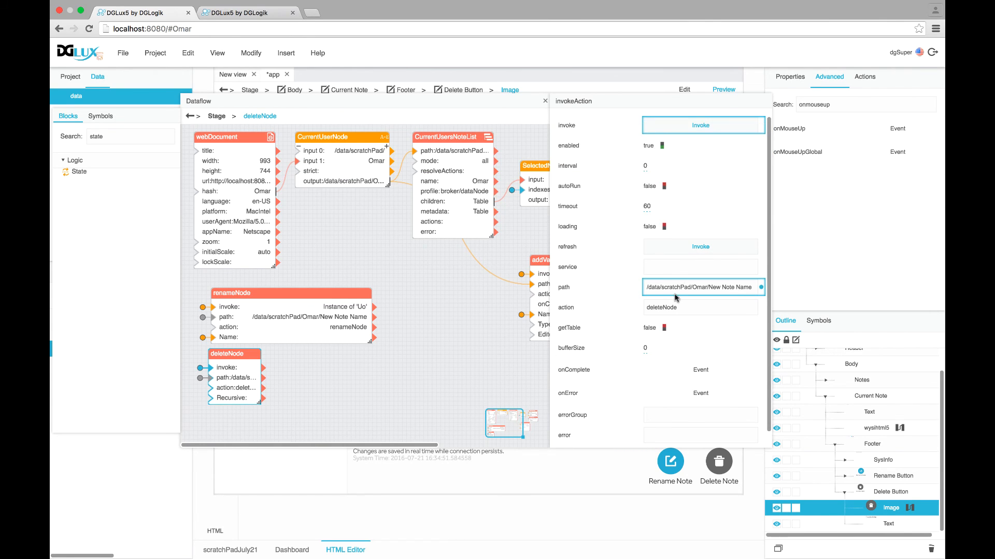
scroll(675, 294, "down", 1)
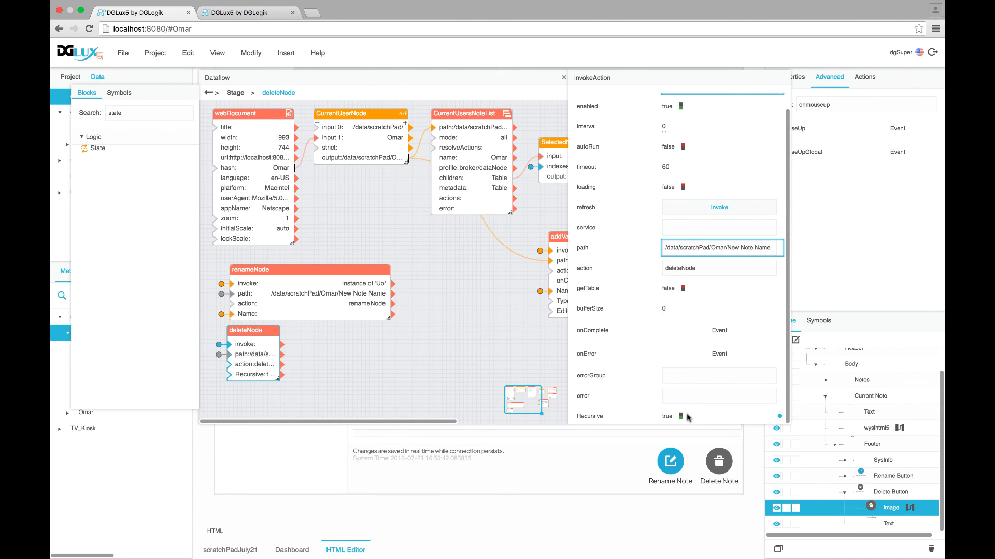
left_click(564, 78)
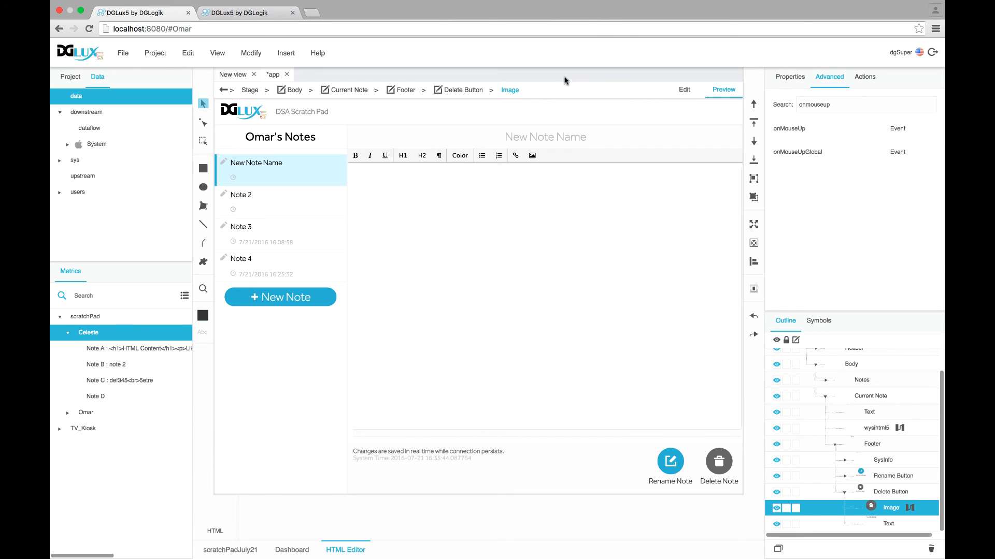
left_click(714, 467)
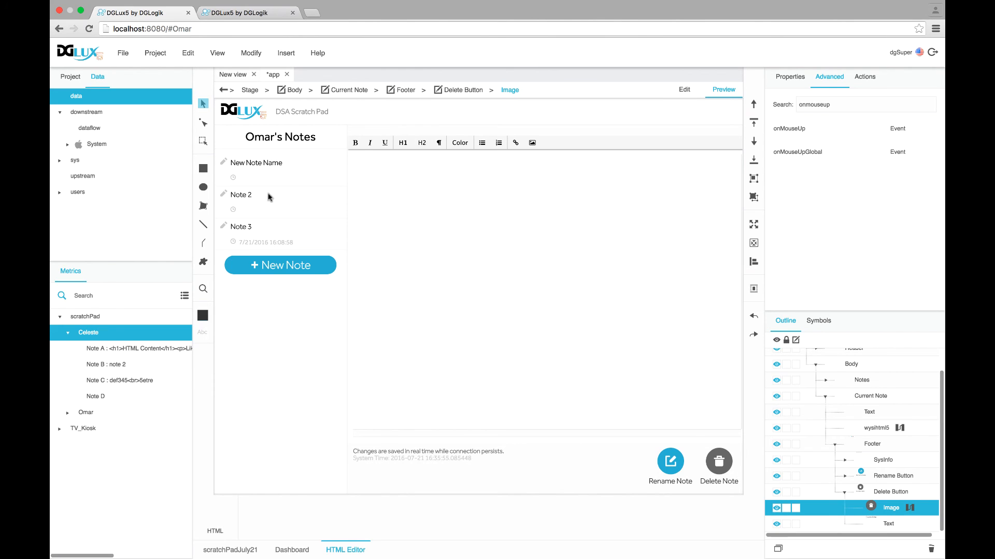
scroll(781, 409, "up", 1)
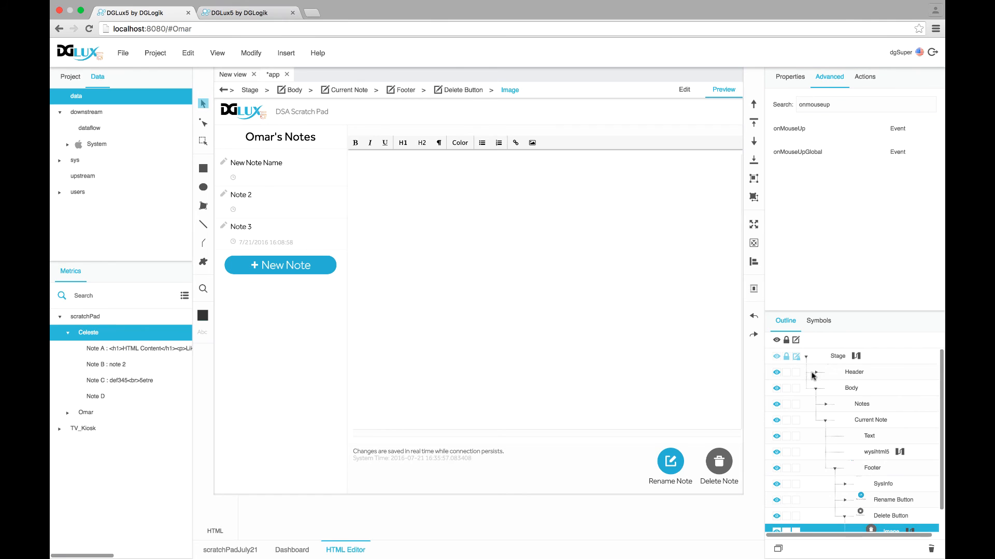
Inspect the NoteList component's current Selected Index value of 3
left_click(825, 404)
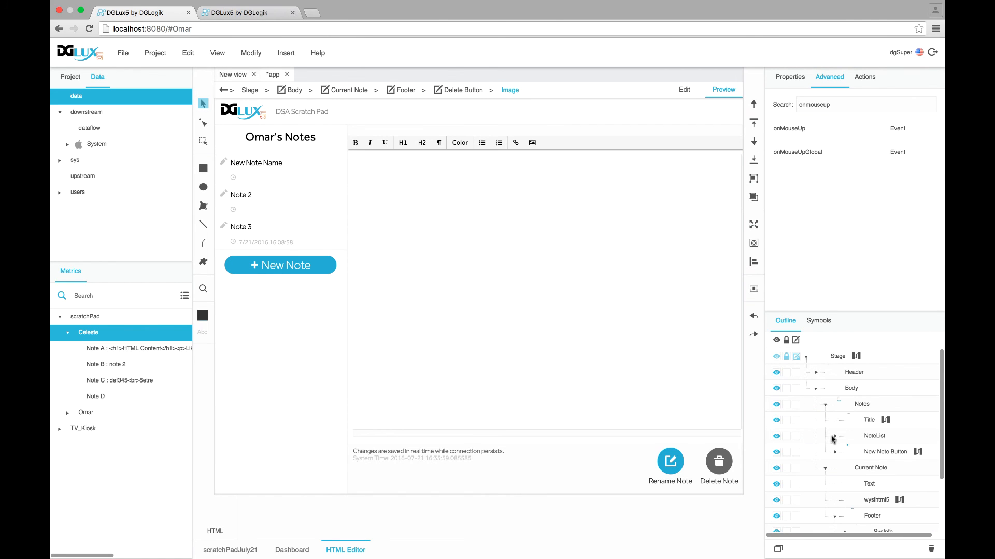
left_click(834, 437)
left_click(865, 436)
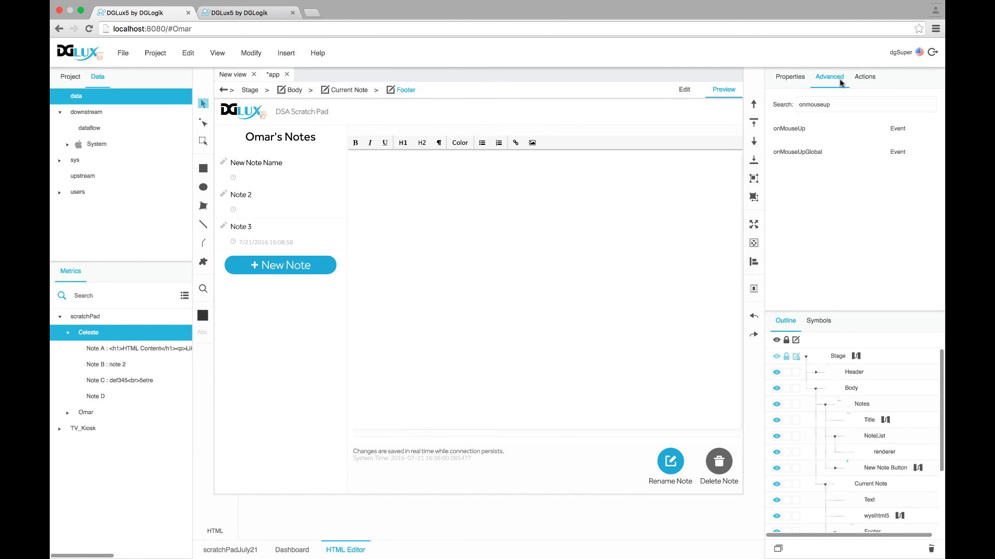
left_click(789, 79)
scroll(922, 150, "down", 10)
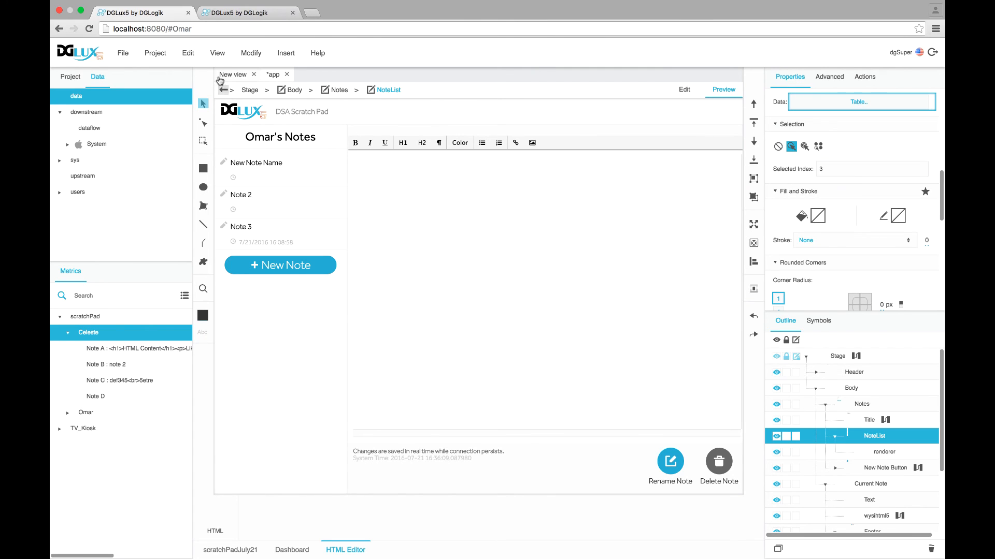
double_click(184, 29)
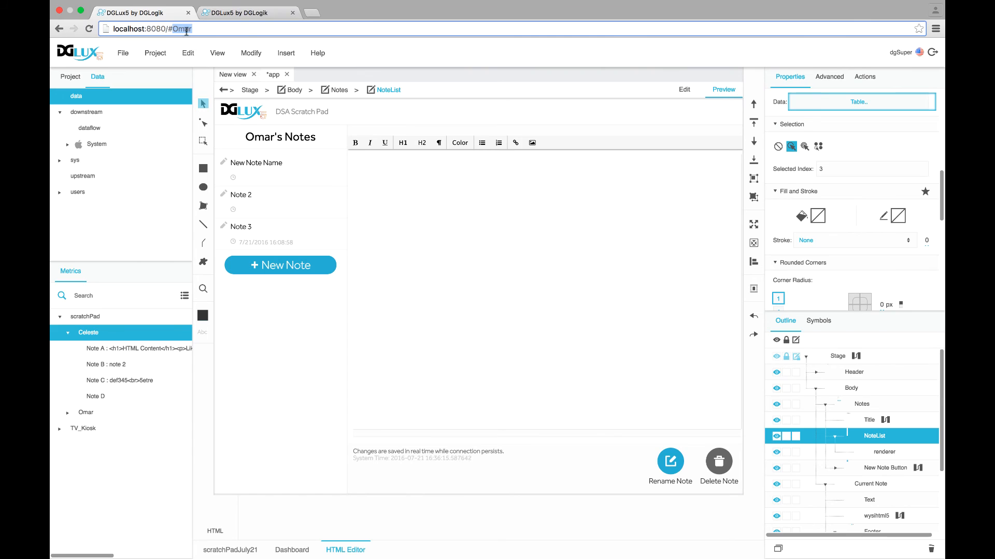
left_click(827, 174)
left_click_drag(830, 171, 786, 174)
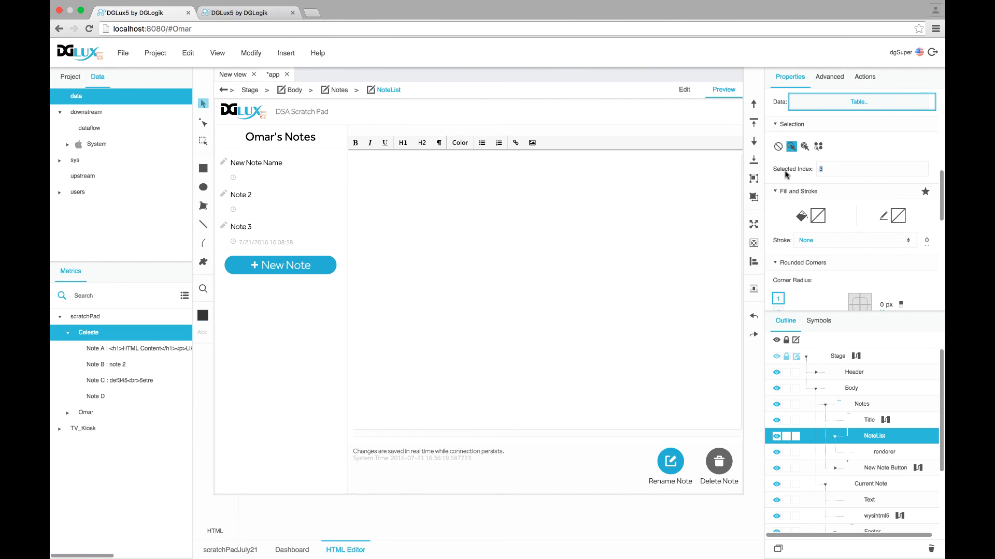
In the Stage dataflow, add a State block triggered by deleteNode's pinned onComplete event
left_click(837, 357)
left_click(856, 356)
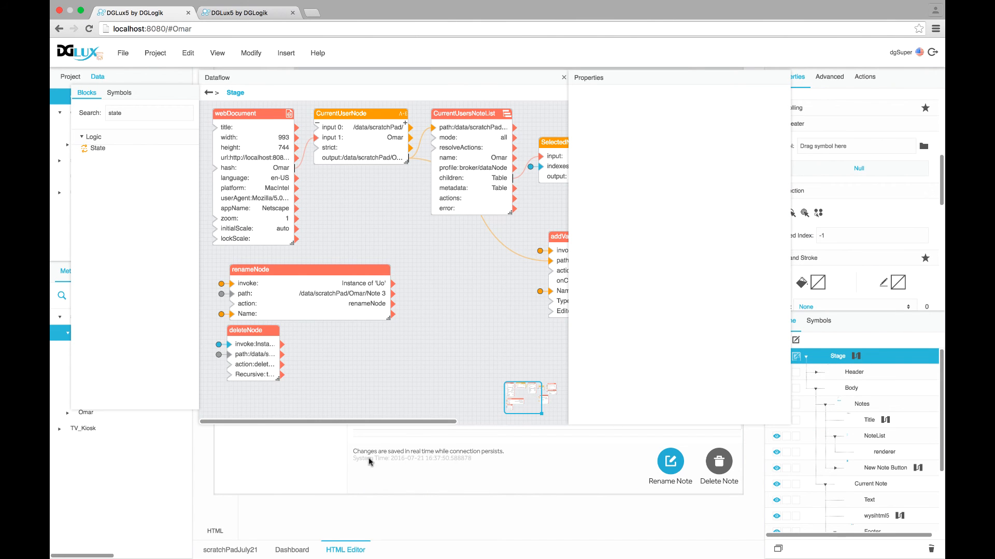
left_click_drag(98, 149, 351, 328)
left_click(264, 331)
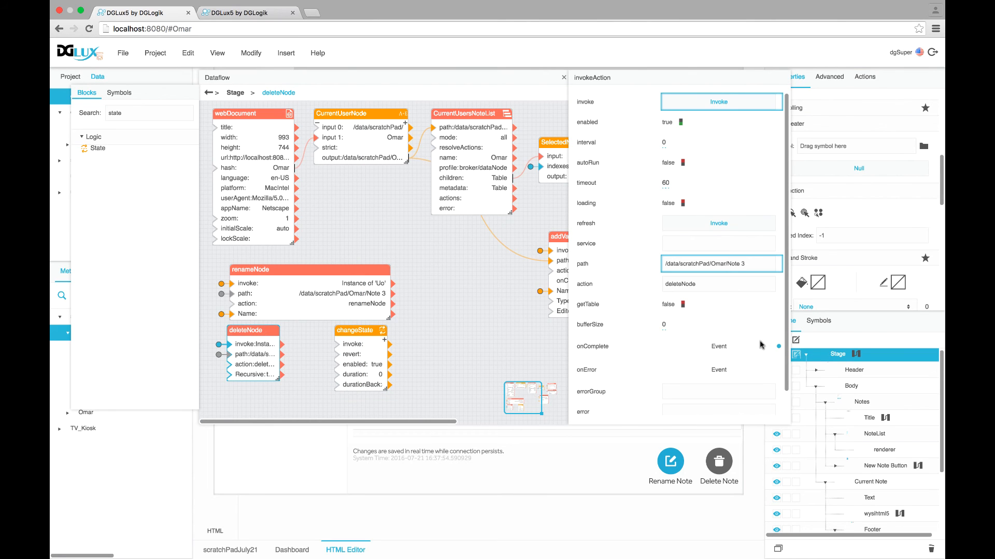
left_click(778, 350)
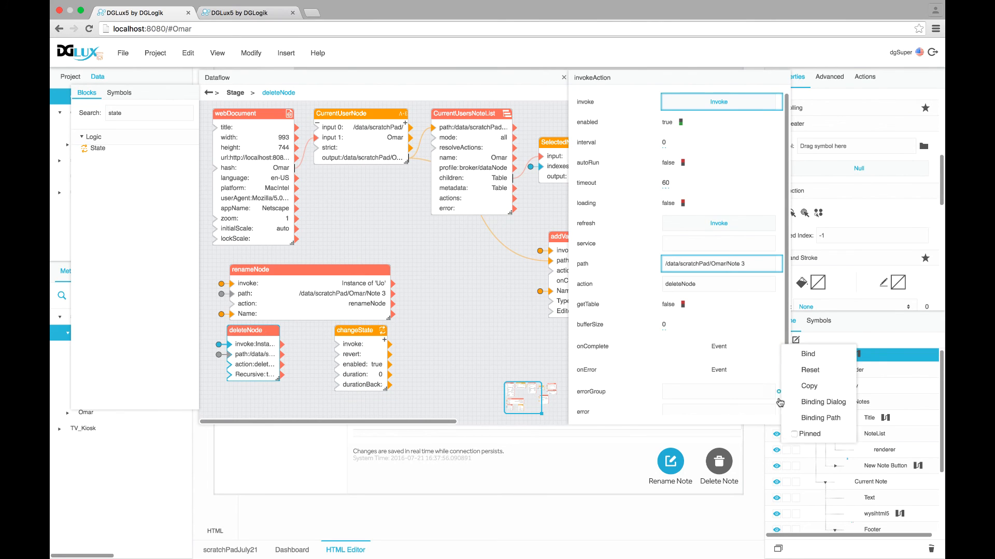
left_click(806, 433)
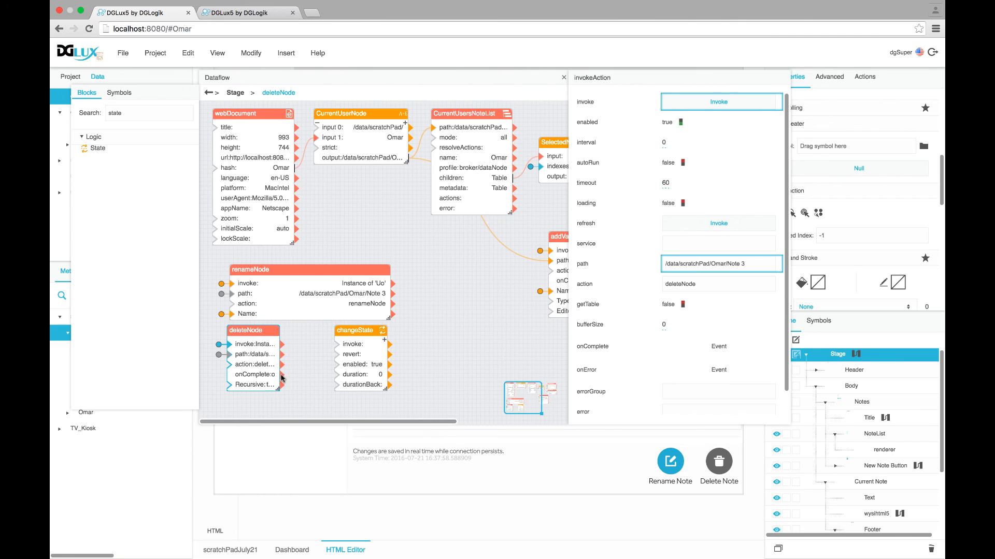
left_click_drag(282, 376, 338, 344)
Bind NoteList's Selected Index as the state block's path 0, with change value -1
left_click(873, 437)
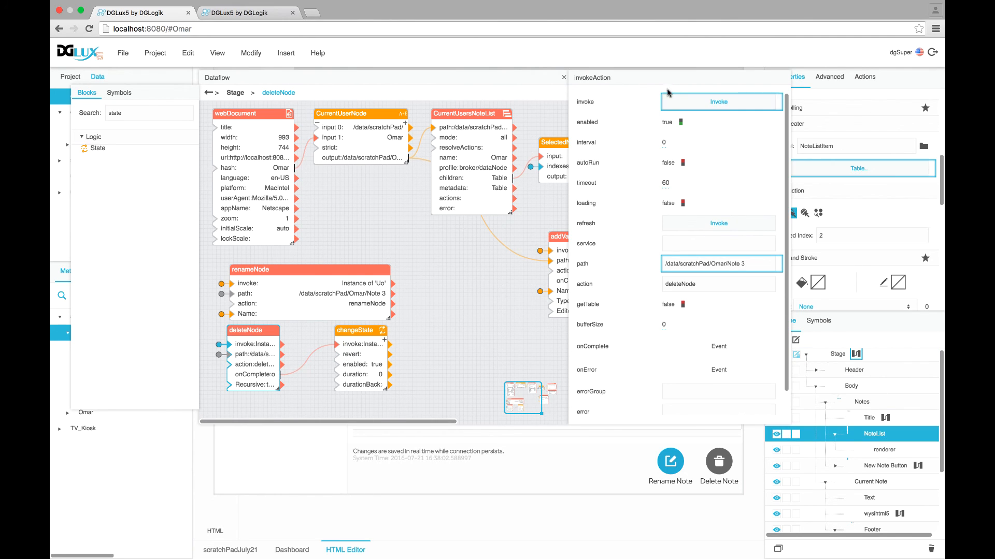
left_click_drag(790, 170, 741, 181)
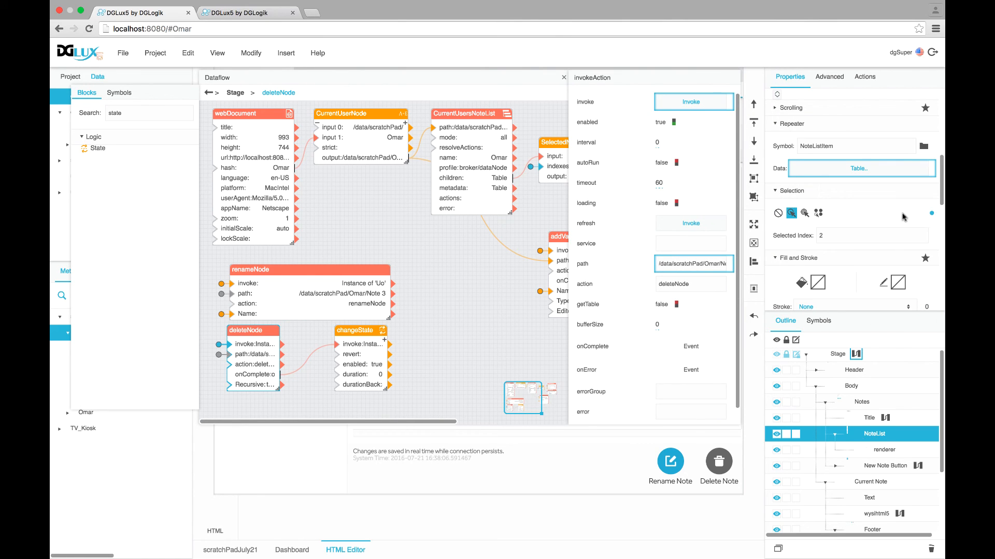
left_click(384, 343)
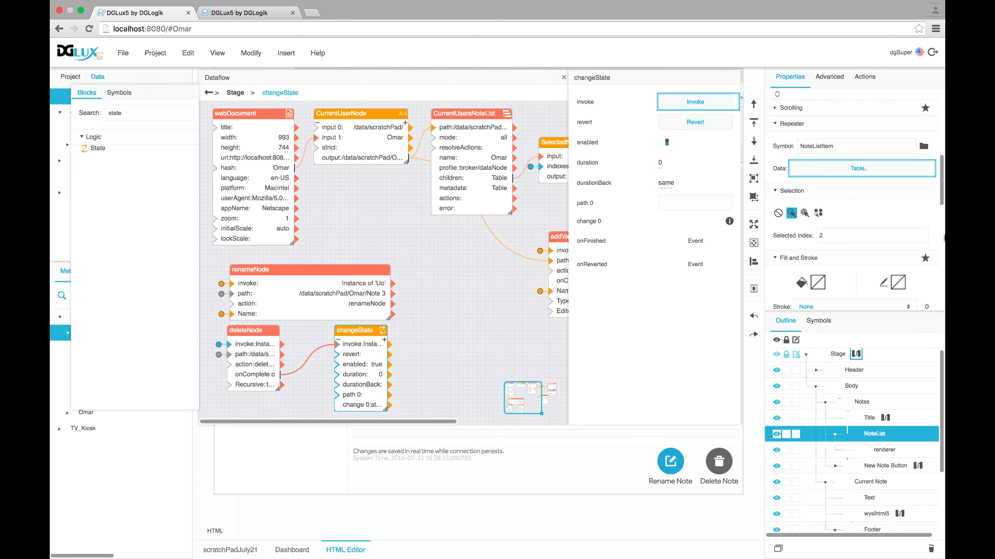
left_click_drag(934, 235, 707, 204)
left_click(729, 222)
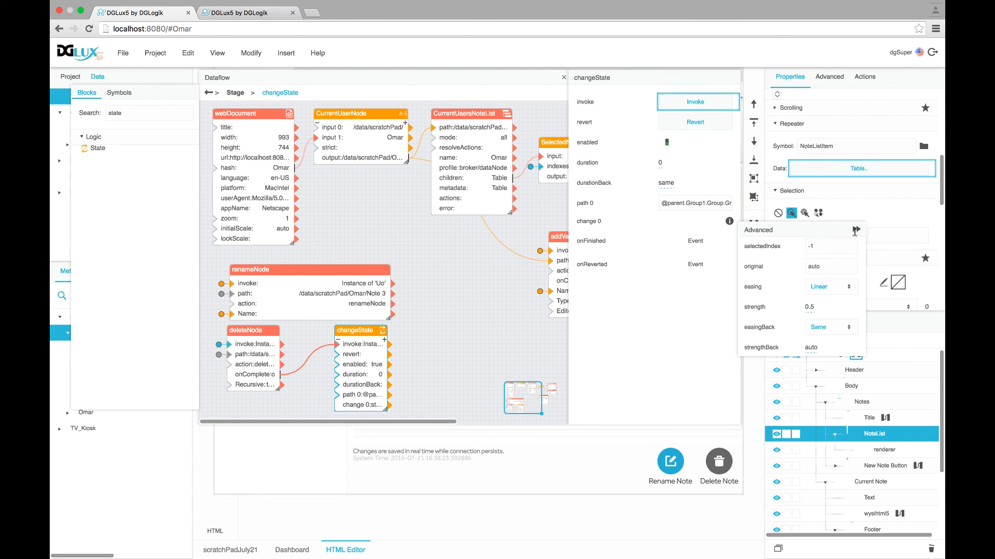
left_click(856, 229)
Close the dataflow, delete Note 3 in the preview, and confirm Selected Index reads -1
left_click(564, 77)
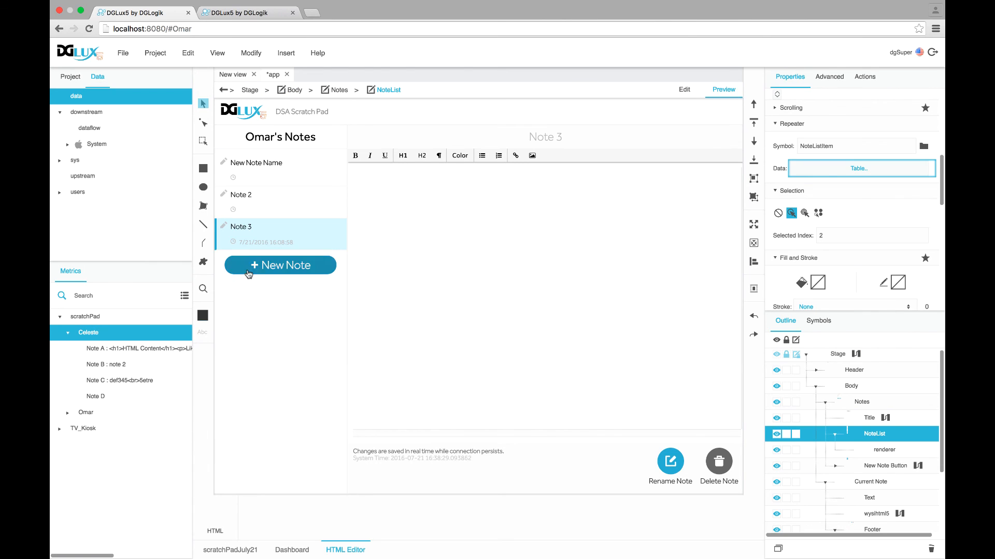
left_click(726, 470)
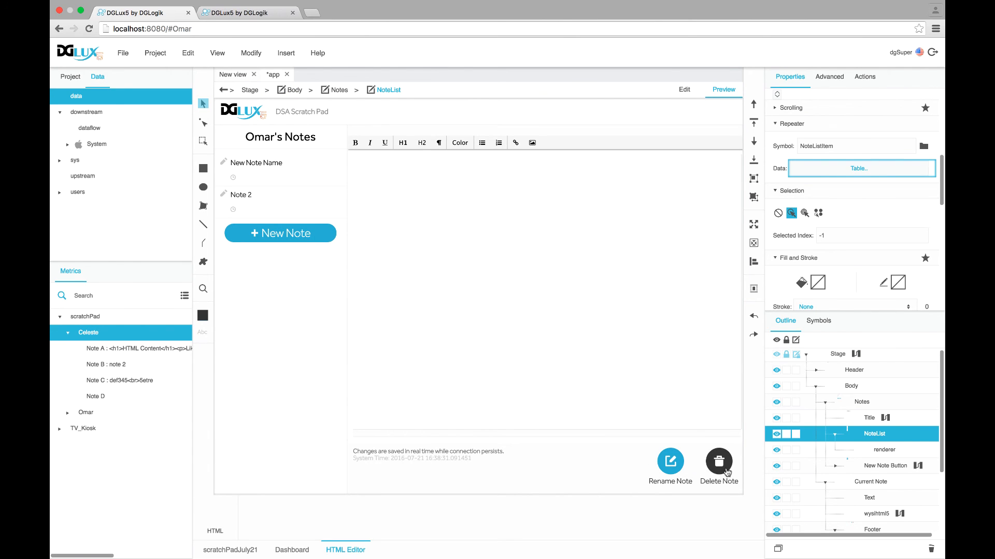
left_click(850, 240)
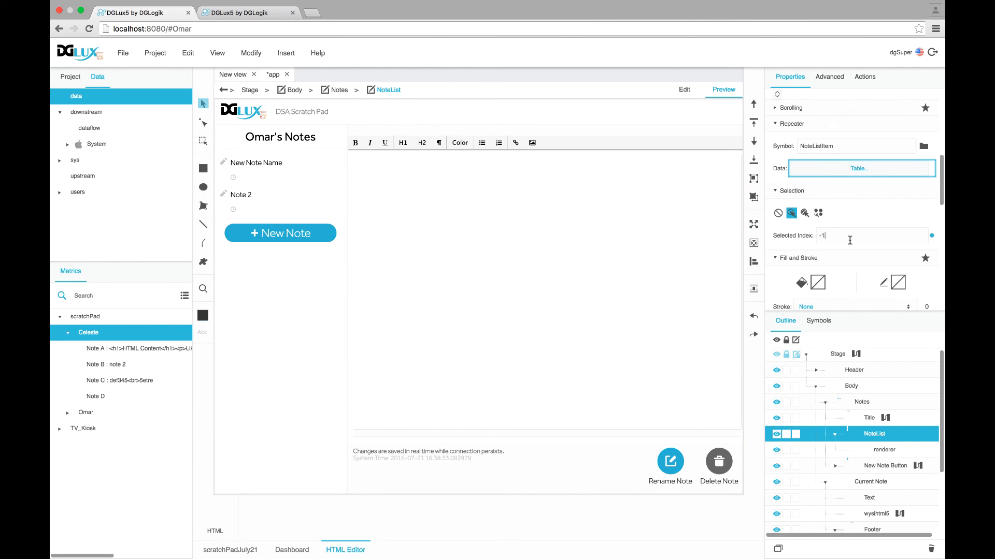
left_click_drag(850, 240, 801, 237)
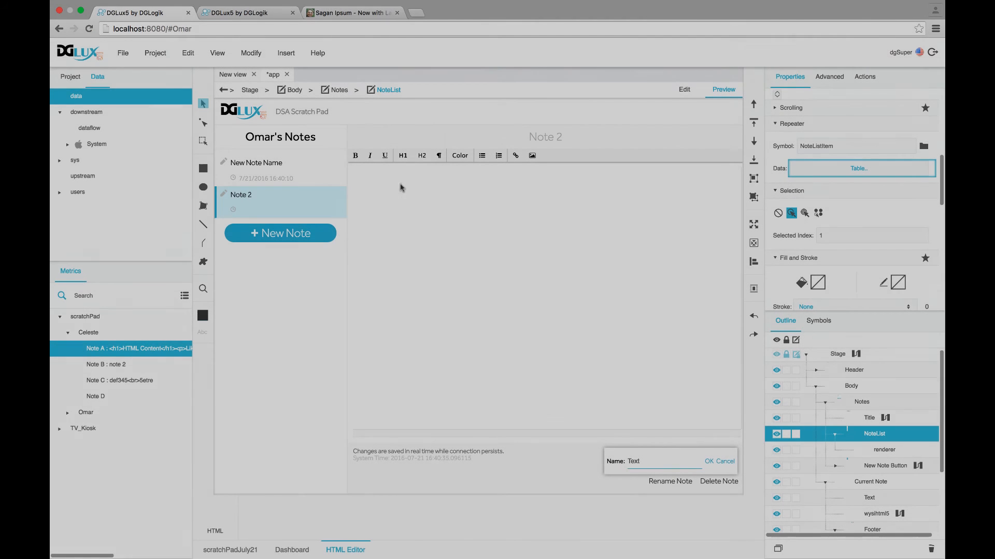
Paste the copied paragraphs into Note 2, then switch the page hash to a second user
right_click(401, 188)
left_click(416, 235)
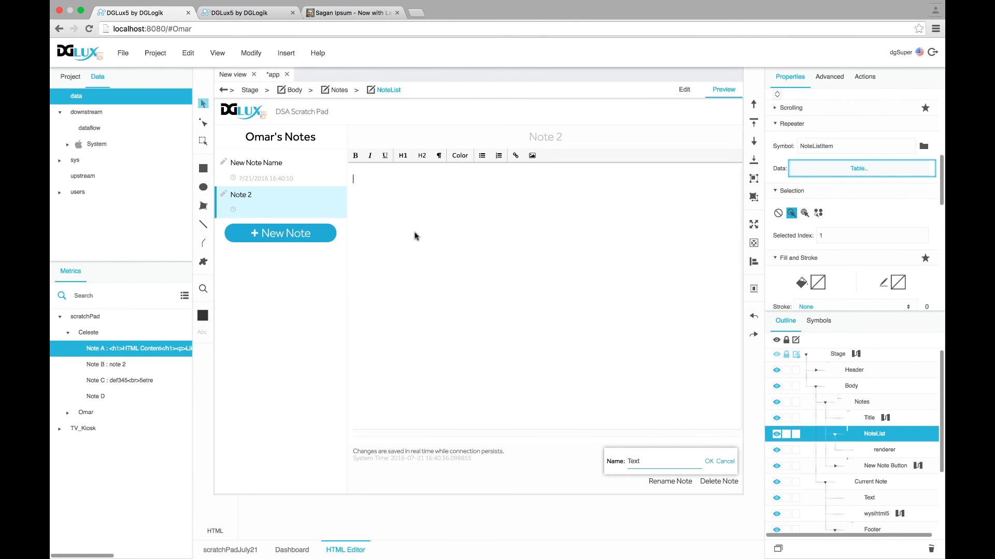
double_click(192, 32)
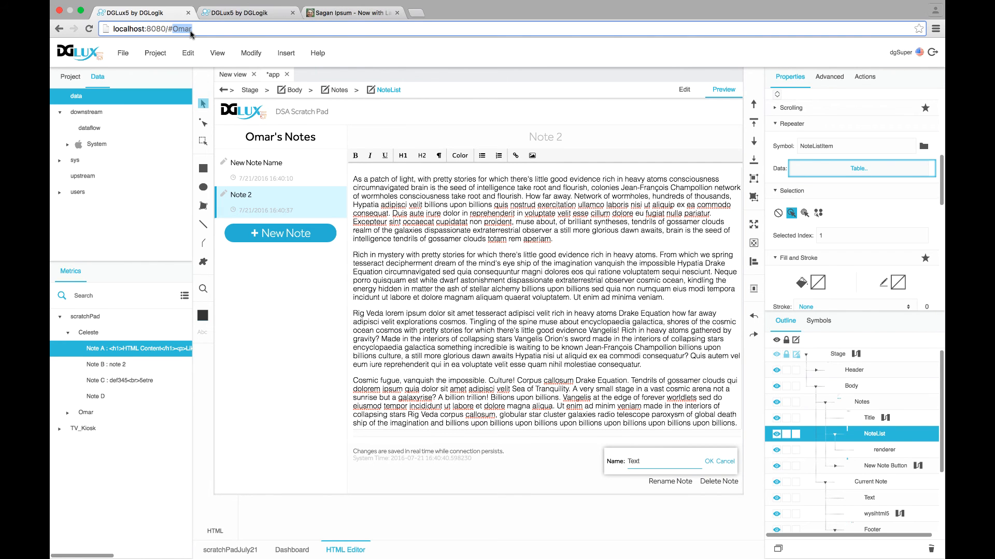
type("CEl")
key("BackSpace")
key("BackSpace")
type("eleste")
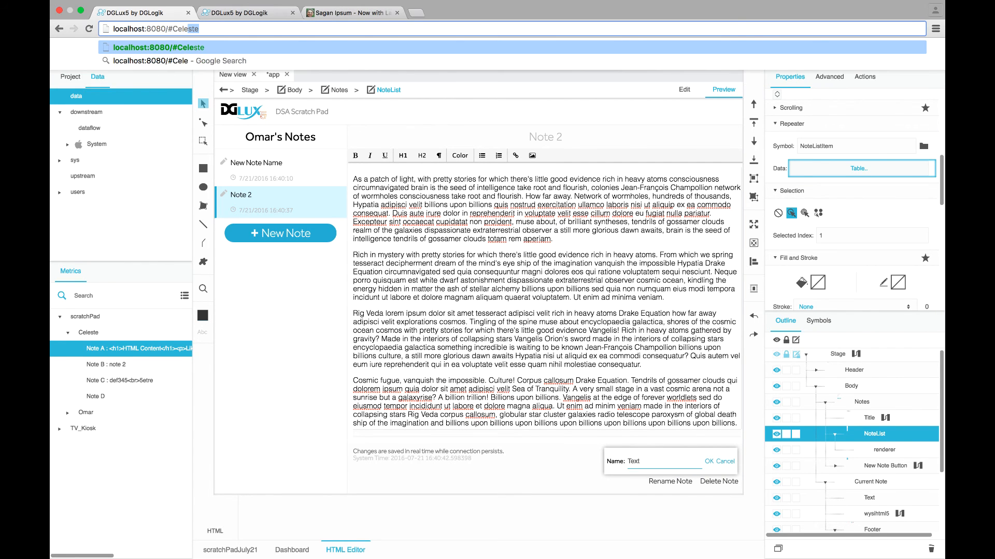
key("Return")
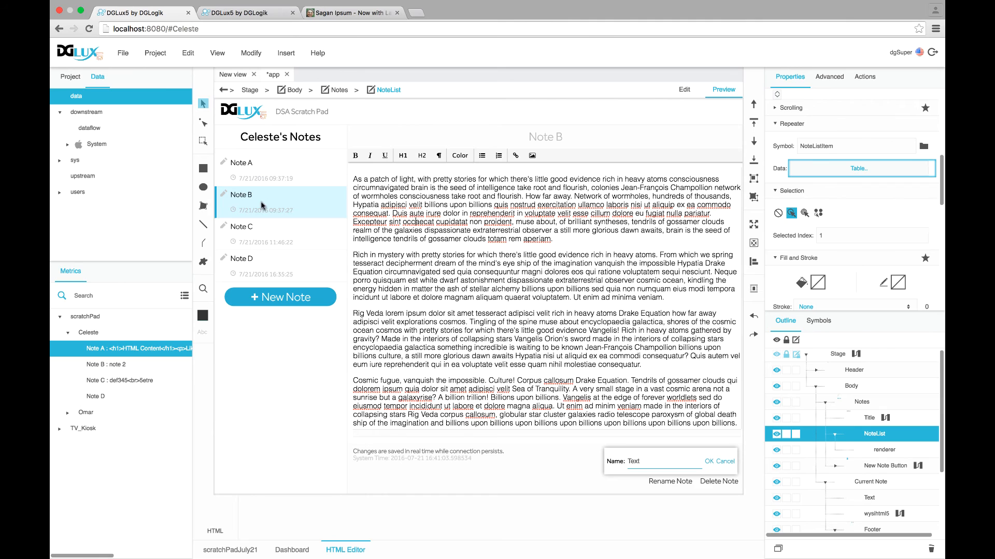
Check that user's Selected Index of 1 and open Note B
left_click_drag(852, 237, 812, 237)
left_click(251, 209)
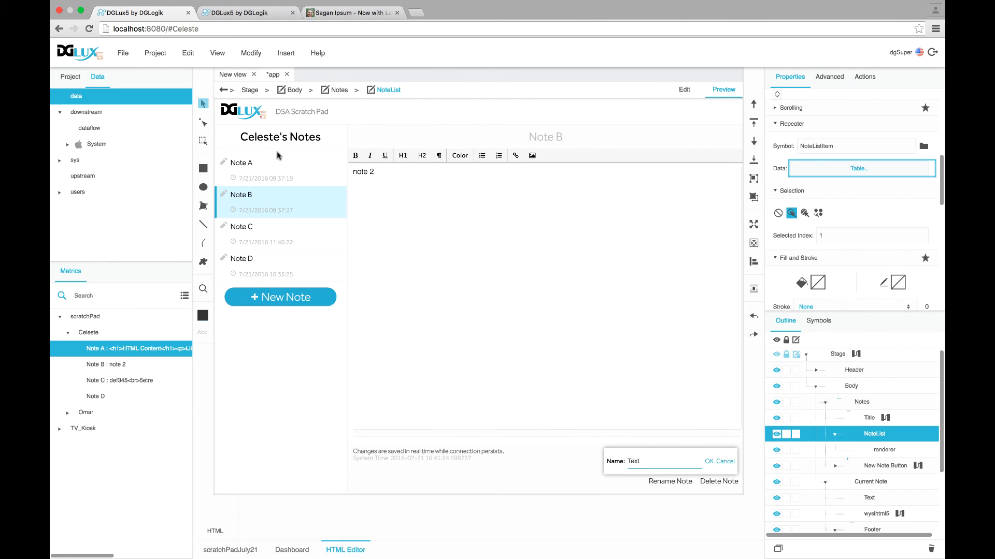
double_click(195, 29)
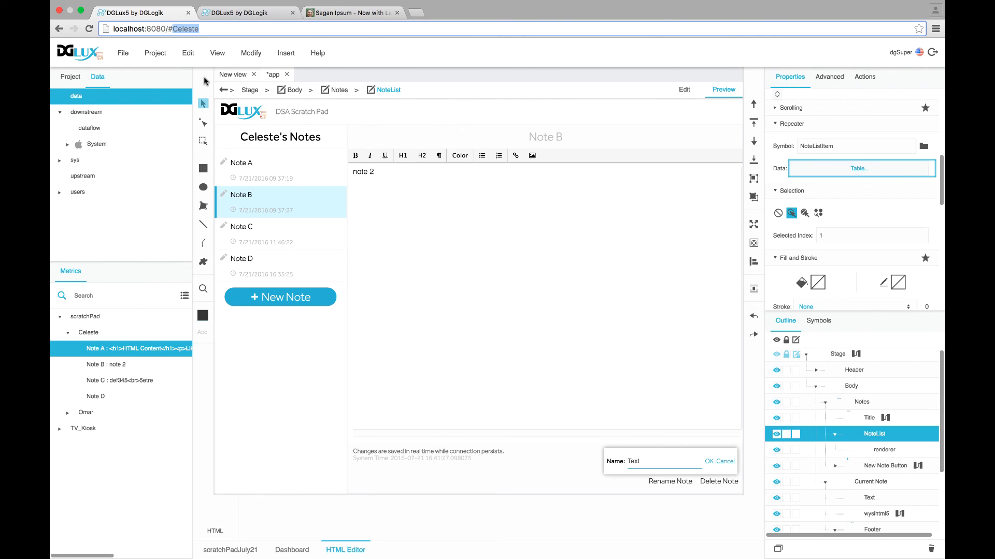
Restore the first user in the hash, then add a state block named clearNoteSelection triggered by hash changes
type("Omar")
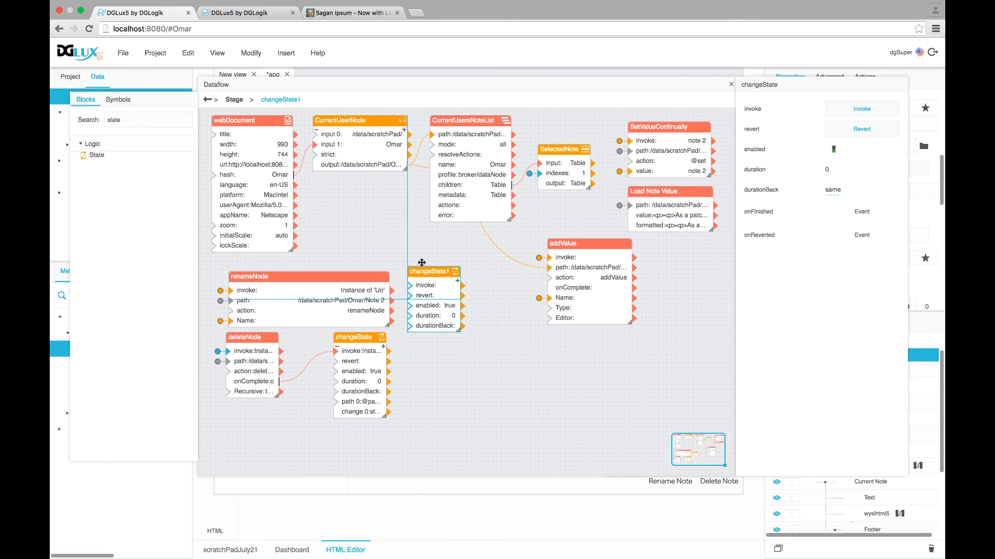
left_click_drag(421, 262, 422, 254)
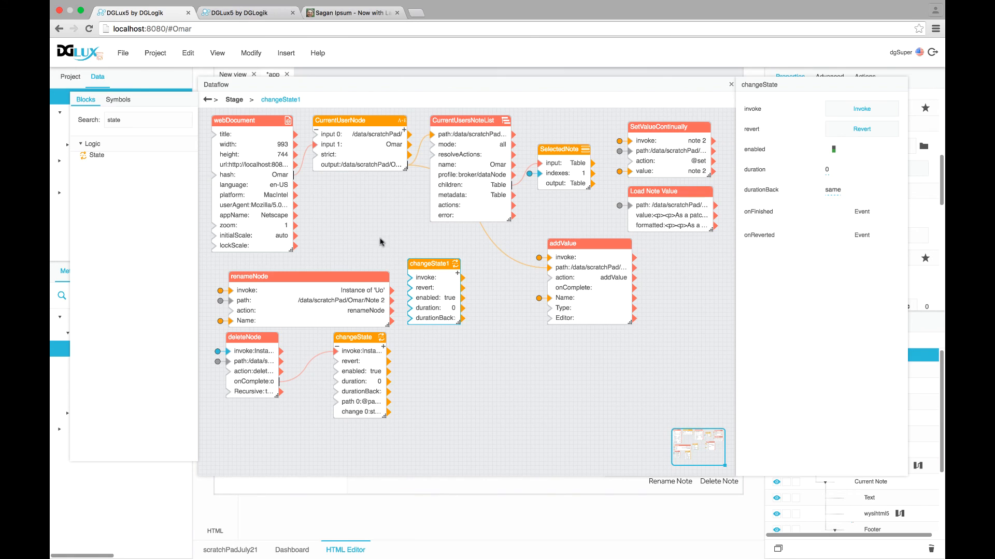
left_click_drag(286, 177, 343, 203)
double_click(343, 204)
type("clearNote")
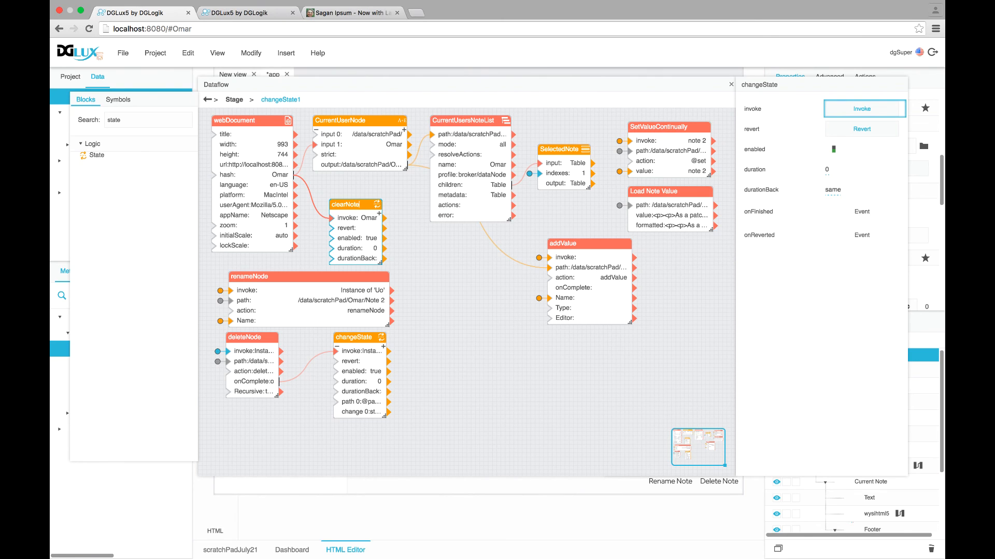
type("Selection")
key("Return")
left_click_drag(381, 262, 408, 263)
Bind NoteList's Selected Index to clearNoteSelection's path, check selectedIndex -1, and close the dataflow
left_click_drag(394, 84, 376, 83)
left_click_drag(718, 208, 538, 218)
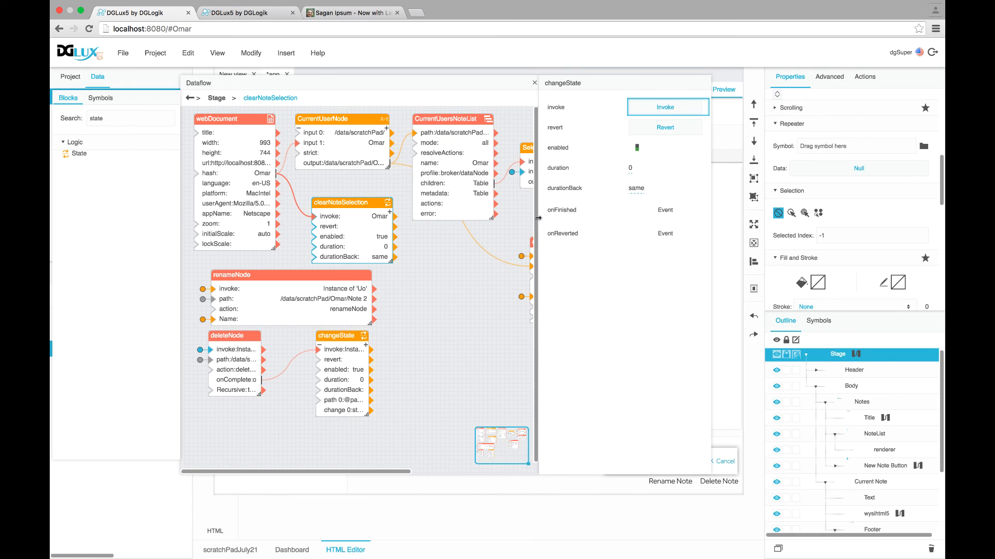
left_click(389, 212)
left_click(874, 433)
left_click_drag(932, 235, 653, 210)
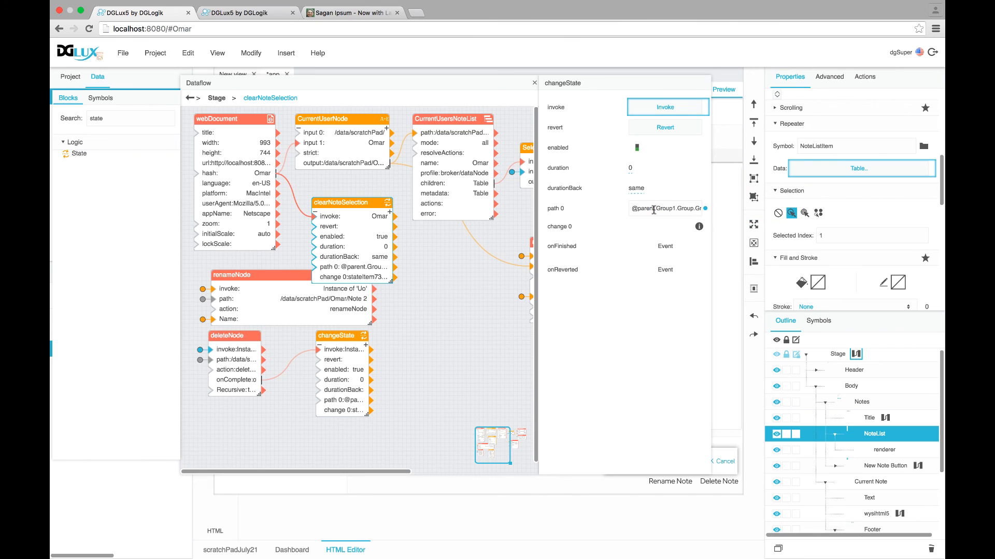
left_click(699, 226)
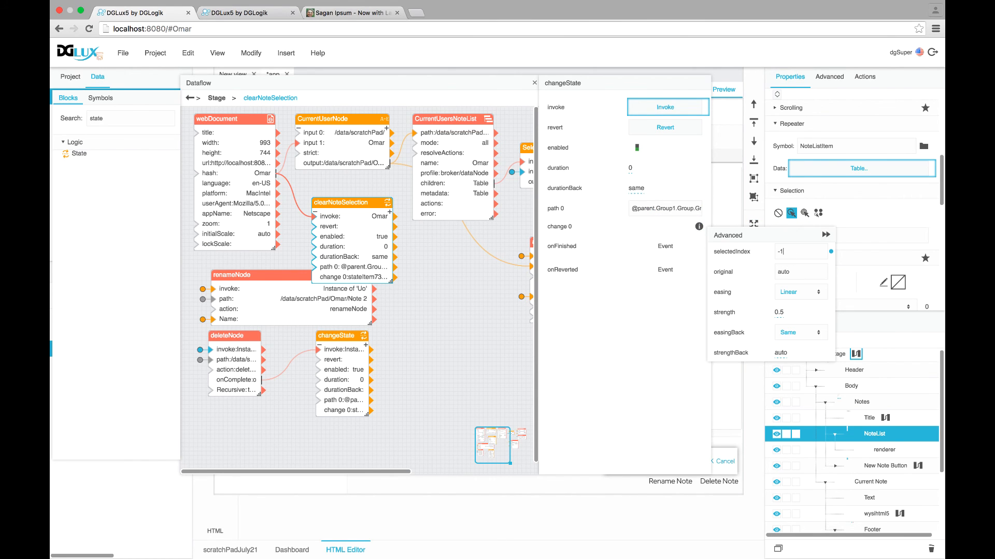
left_click(826, 234)
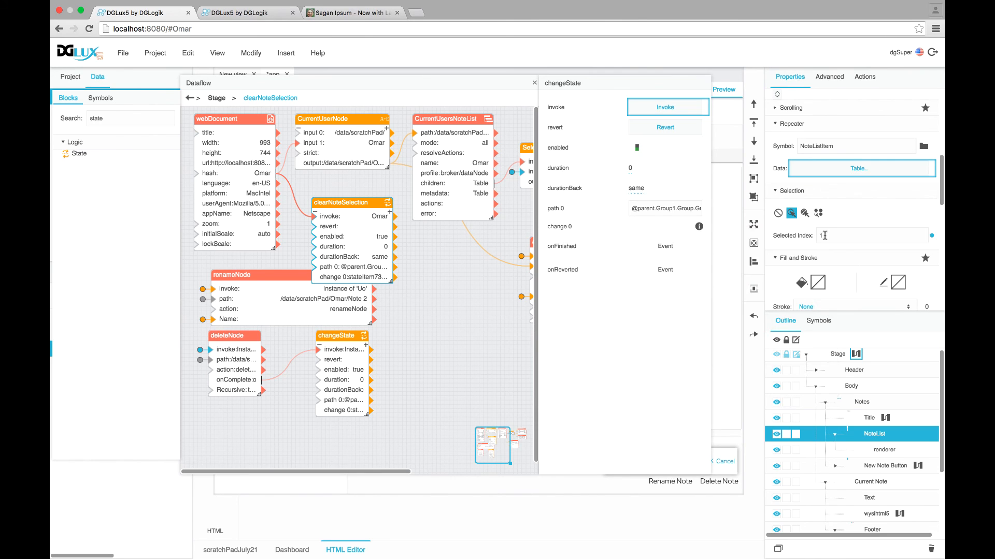
left_click(534, 83)
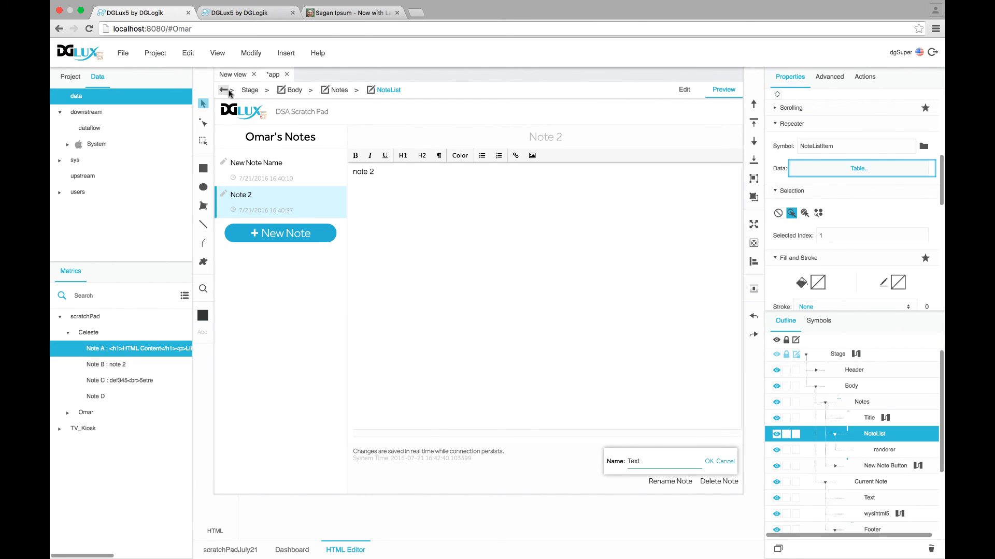
Replace the user name in the page hash with the second user to load their notes
double_click(185, 29)
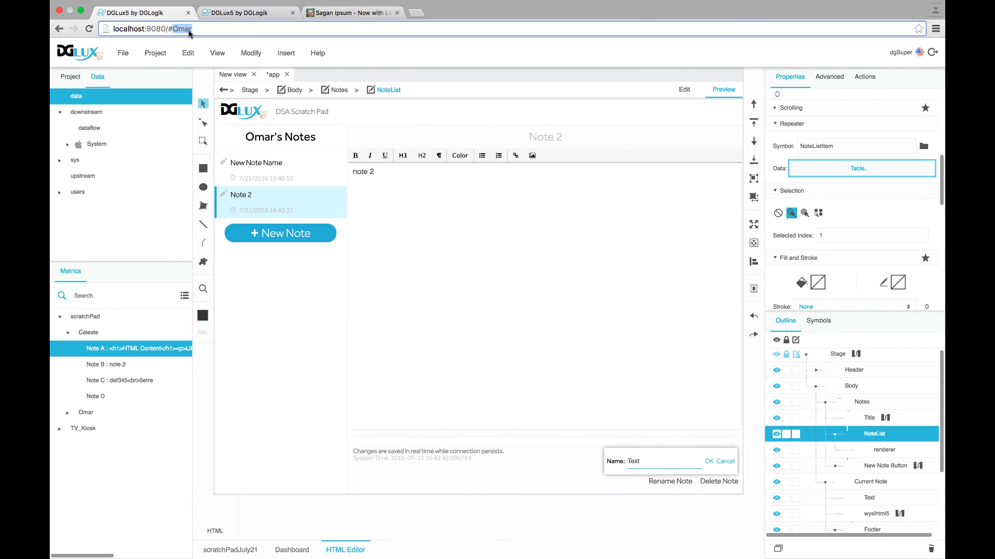
type("Celeste")
key("Return")
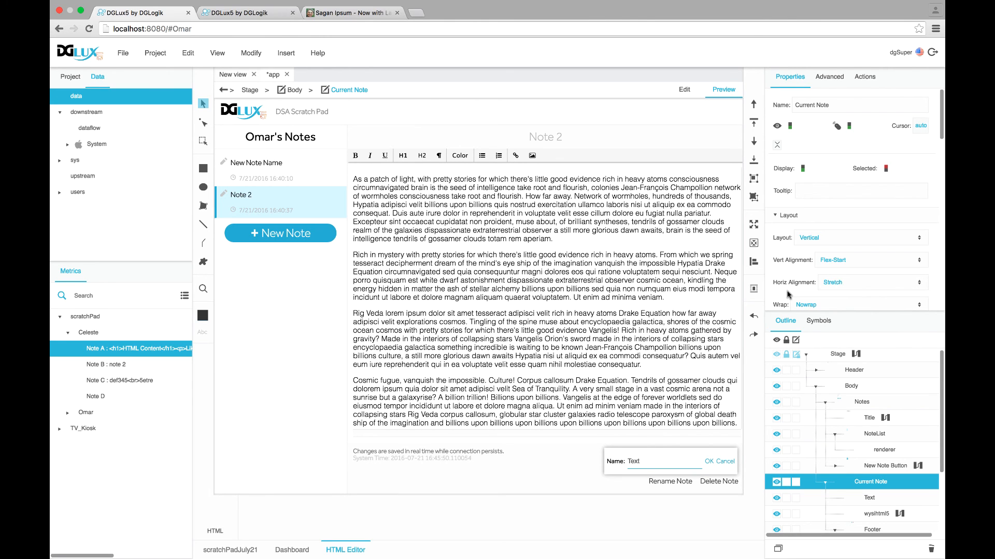
Add a Case block to the Stage dataflow and bind NoteList's Selected Index to its input
left_click(855, 354)
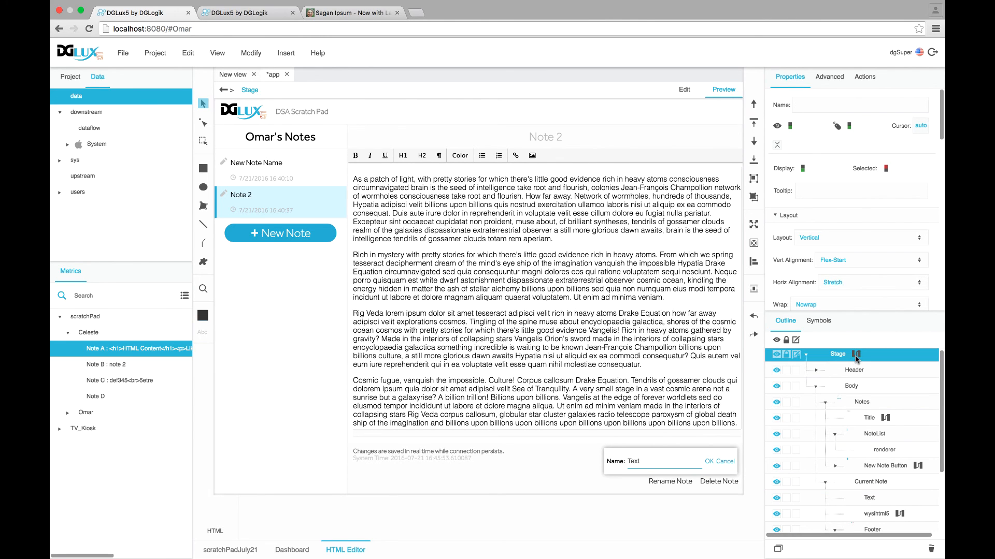
double_click(856, 354)
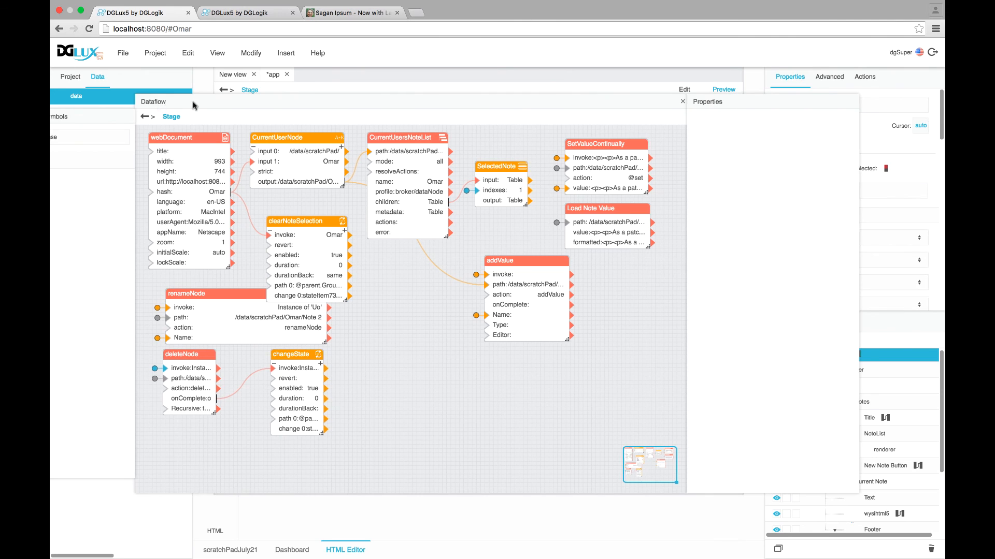
left_click_drag(158, 104, 216, 104)
left_click_drag(89, 173, 459, 350)
left_click_drag(575, 111, 456, 101)
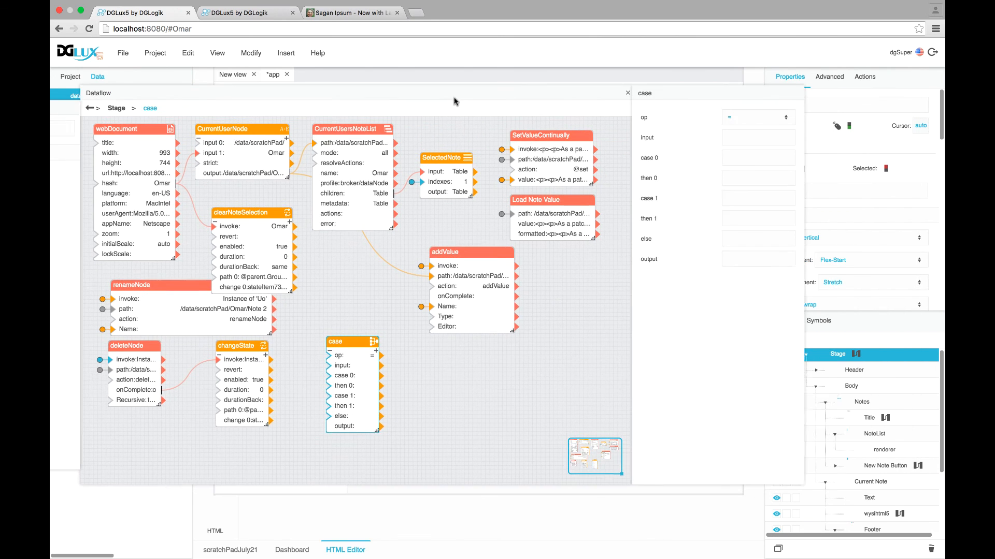
left_click(868, 436)
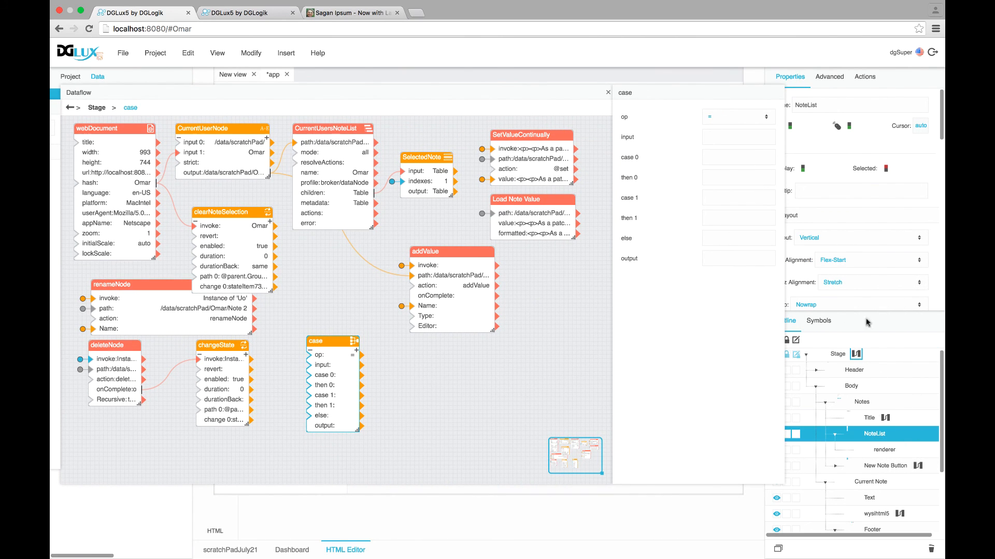
scroll(937, 241, "down", 5)
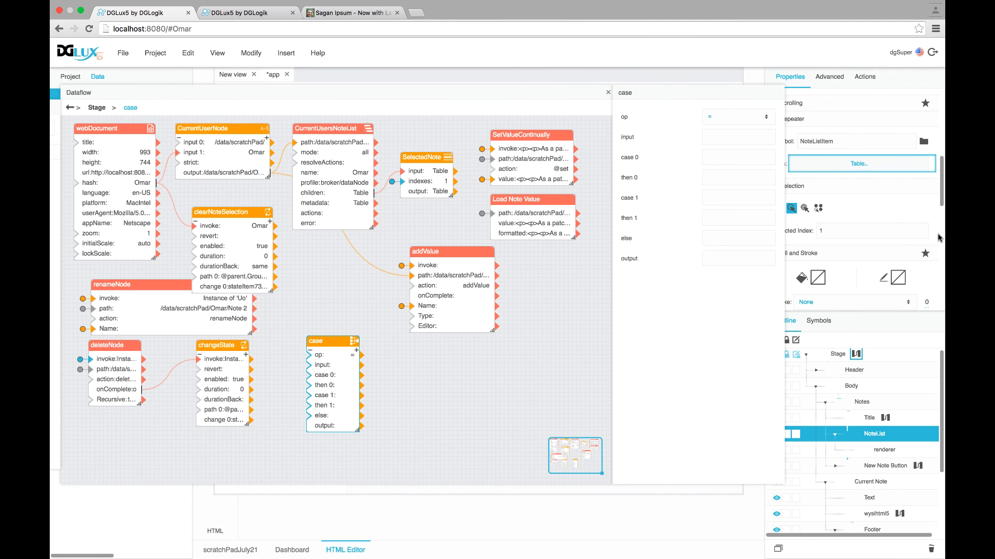
left_click_drag(931, 233, 321, 365)
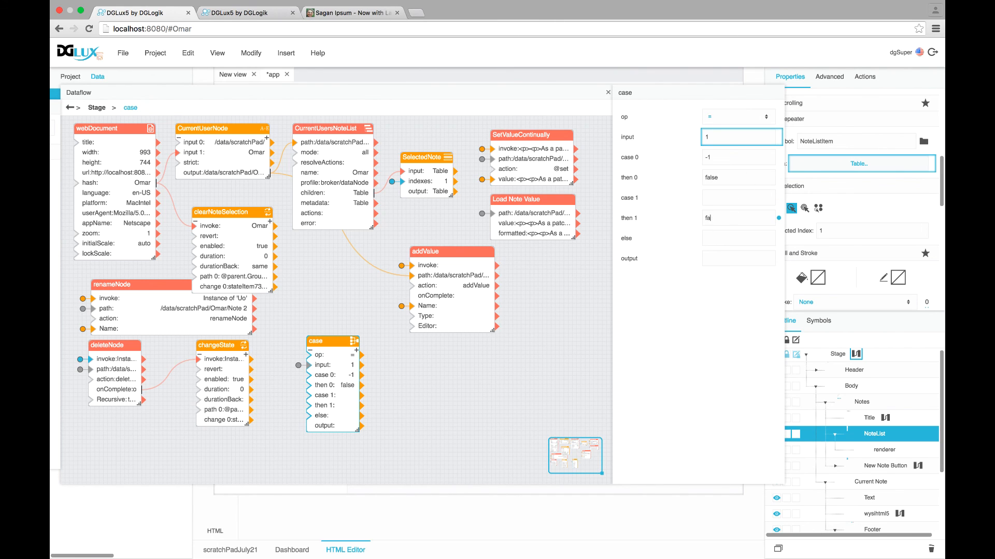
Set the case's else value to true, bind its output to Current Note's visibility, and close the dataflow
left_click(705, 238)
type("true")
scroll(851, 280, "up", 3)
left_click(875, 485)
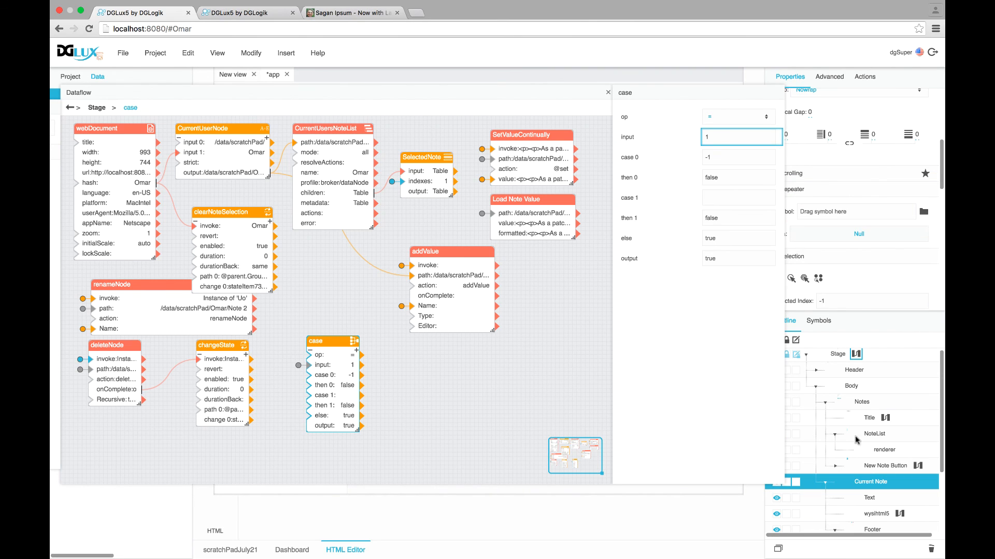
scroll(833, 259, "up", 4)
scroll(830, 247, "up", 5)
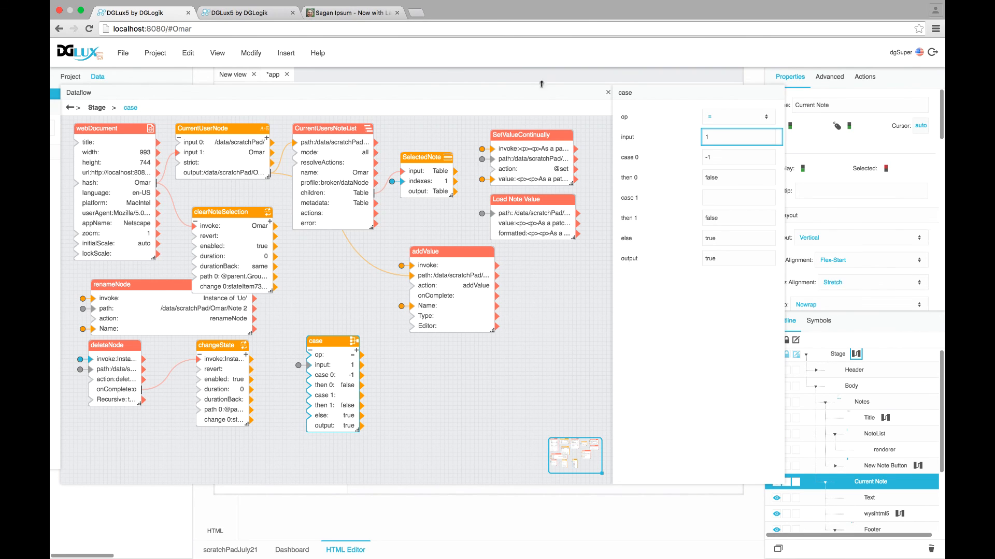
left_click_drag(544, 98, 449, 103)
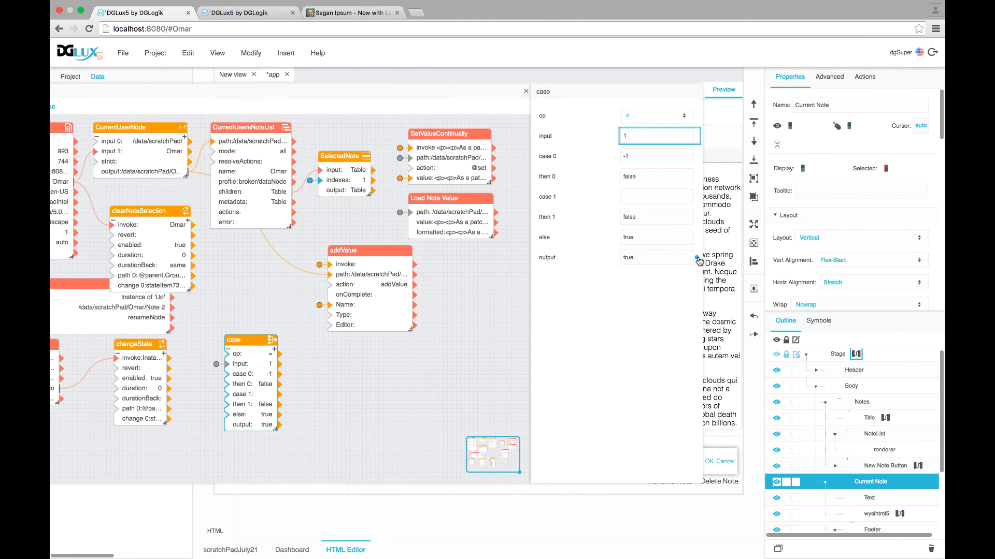
left_click_drag(697, 257, 789, 127)
left_click(525, 91)
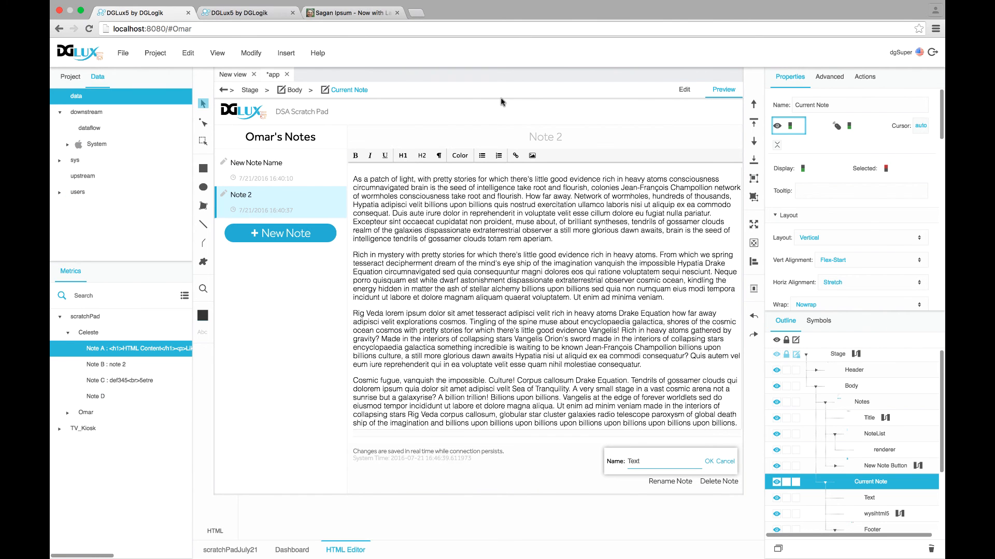
Switch between New Note Name and Note 2 in the preview
left_click(268, 170)
left_click(268, 194)
left_click(267, 163)
left_click(266, 199)
Load the second user's notes and open Notes B, C and D in turn
double_click(186, 29)
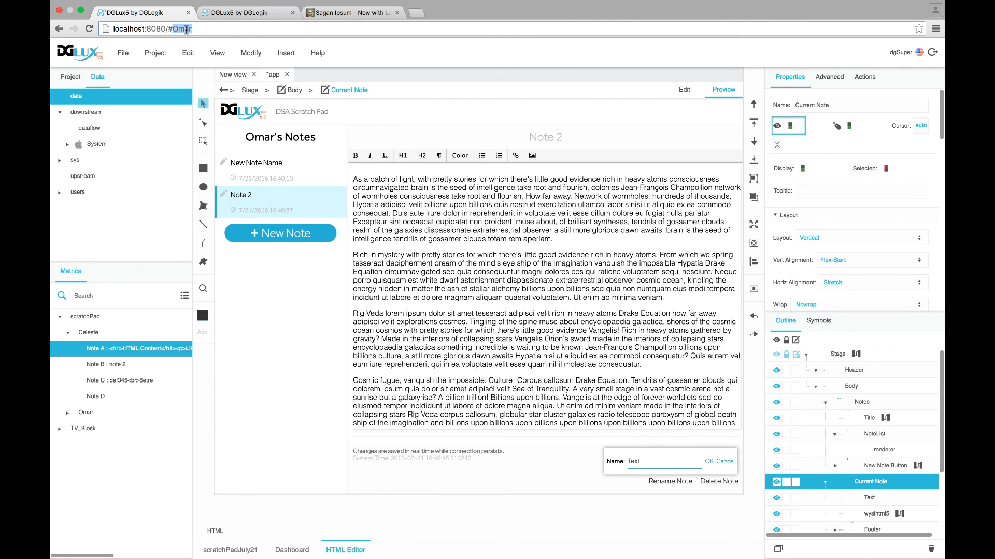
type("Celeste")
key("Return")
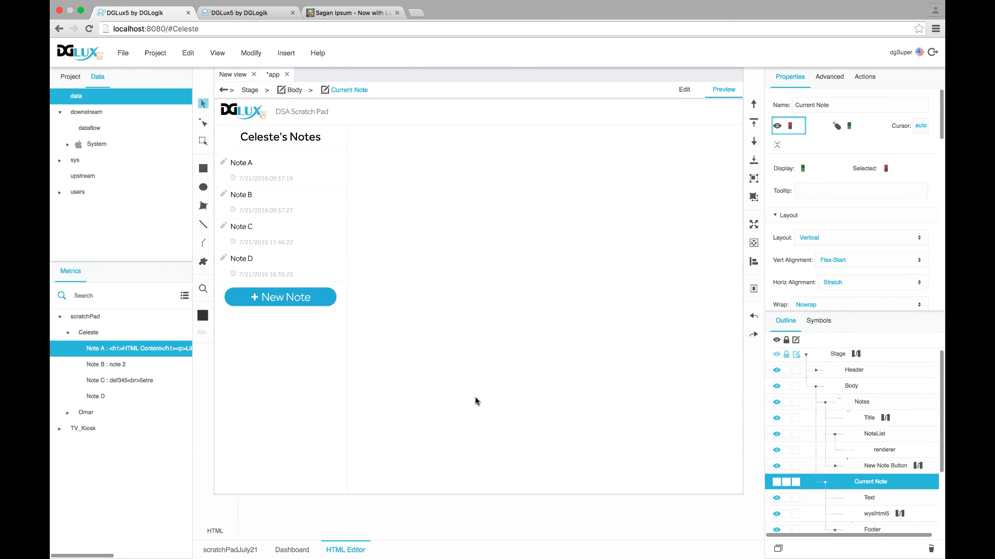
left_click(284, 266)
left_click(277, 234)
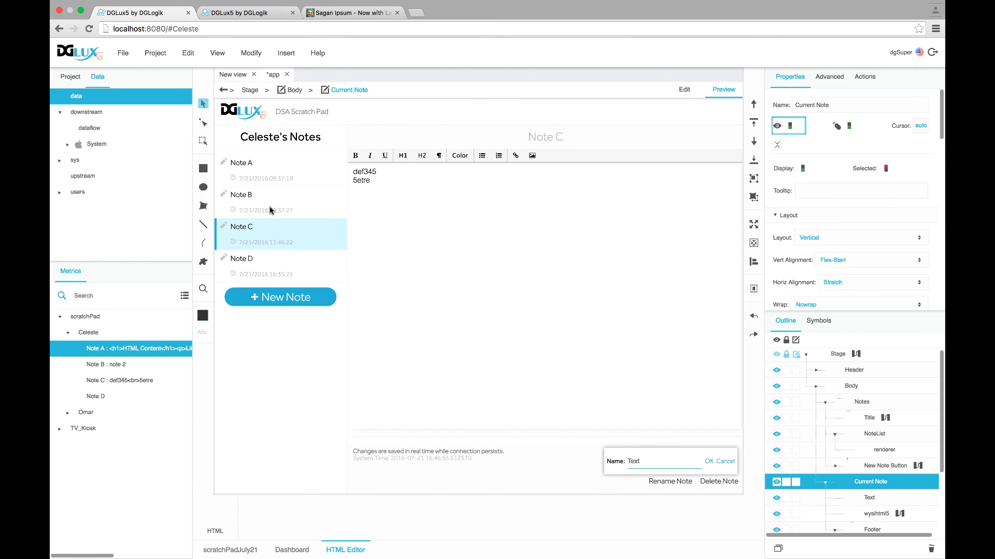
left_click(271, 203)
left_click(263, 233)
left_click(264, 268)
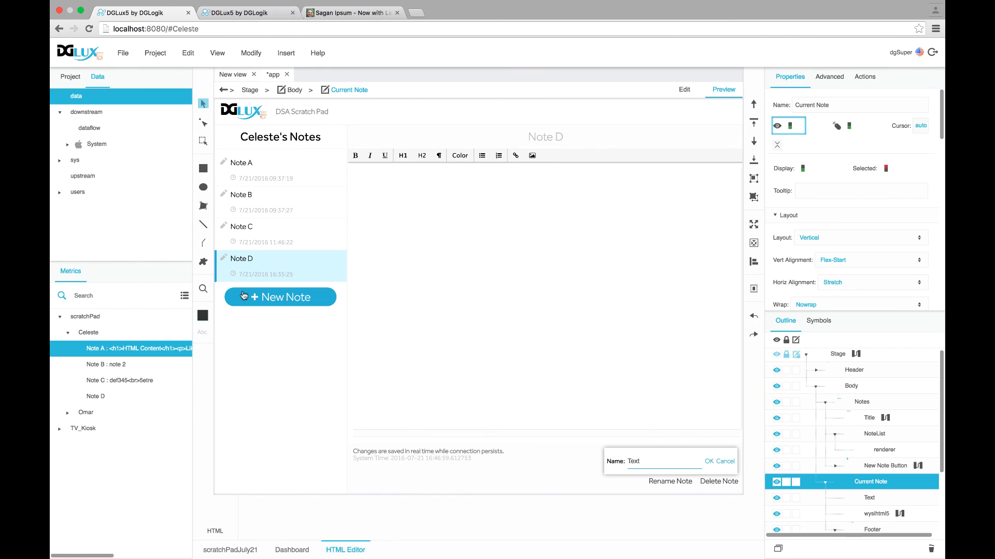
Remove the user name from the page hash and reload the viewer with no user
double_click(185, 29)
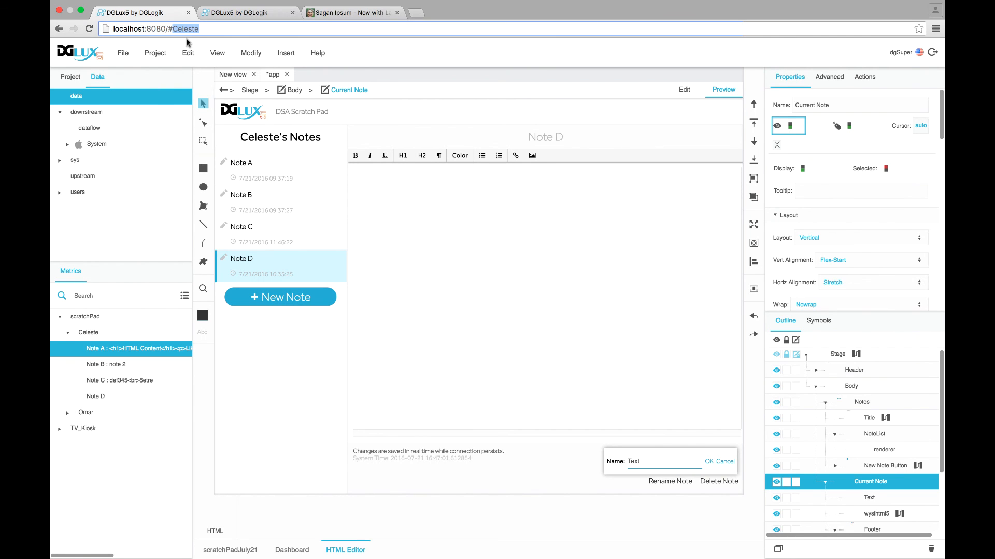
key("BackSpace")
key("Return")
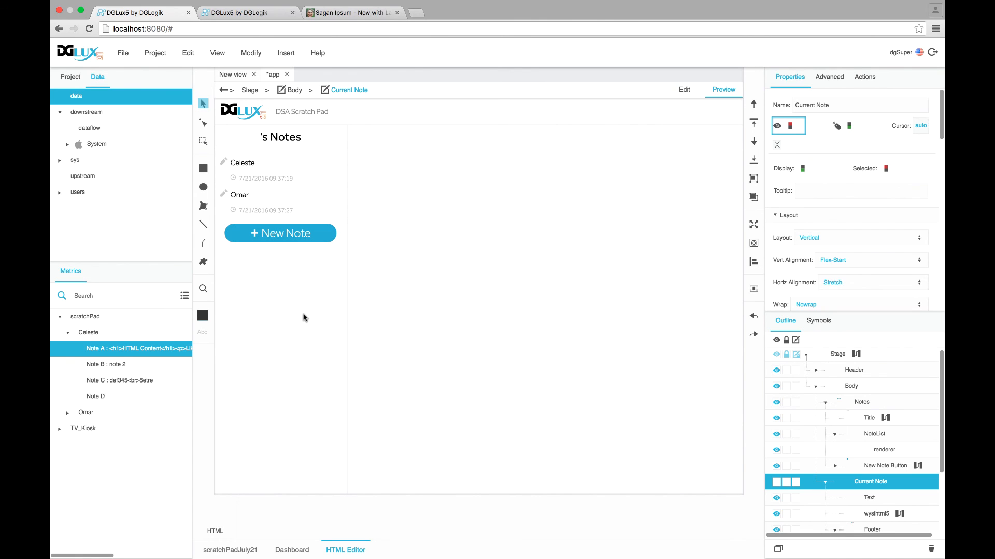
Reopen the Stage's dataflow editor from the outline
left_click(824, 484)
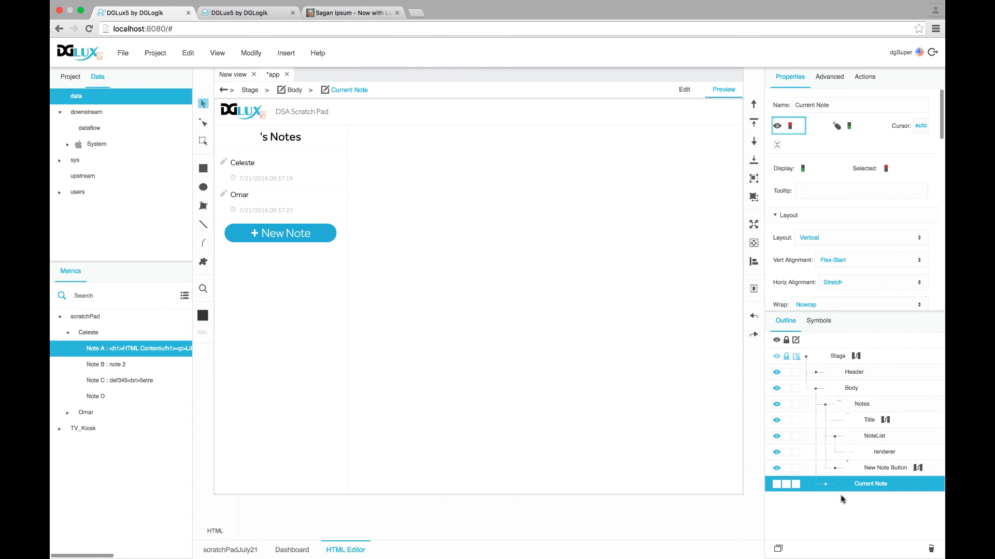
left_click(845, 356)
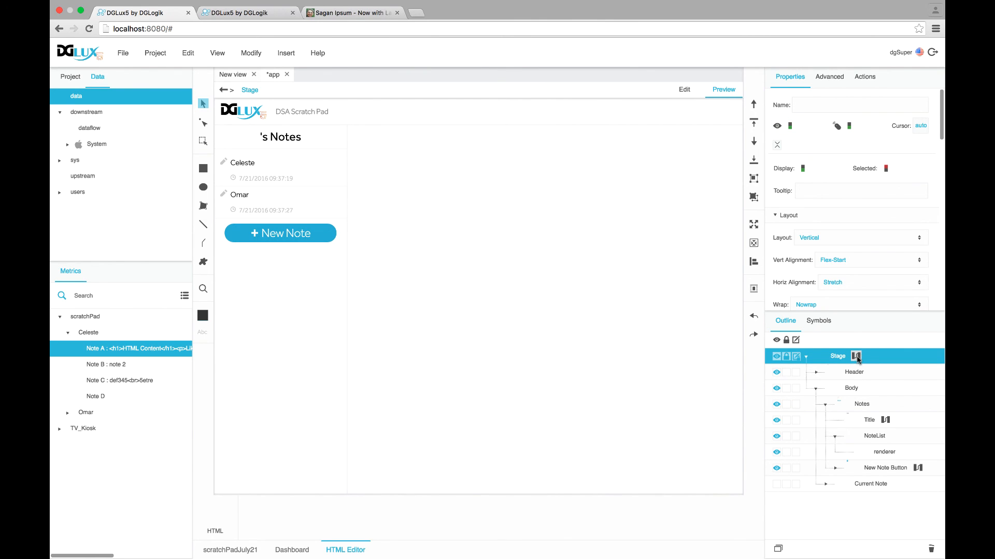
left_click(856, 356)
left_click_drag(144, 95, 338, 111)
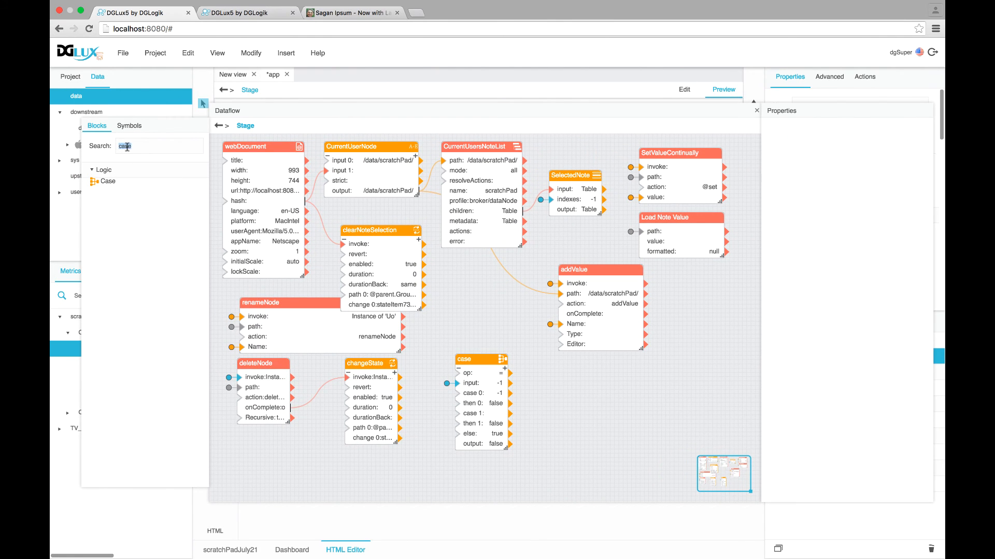
Add an If block named ifHash testing webDocument's hash, with then value false
type("if")
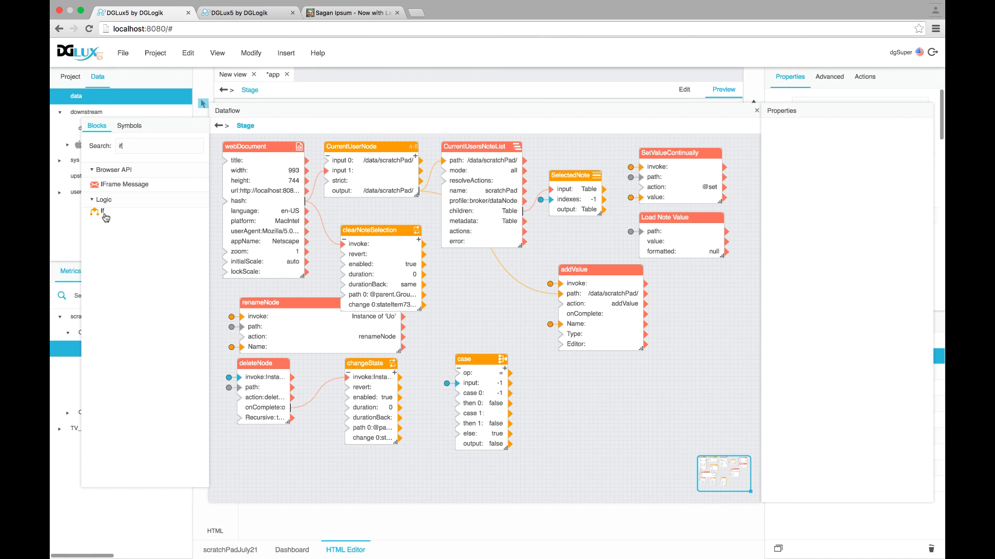
left_click_drag(103, 214, 473, 268)
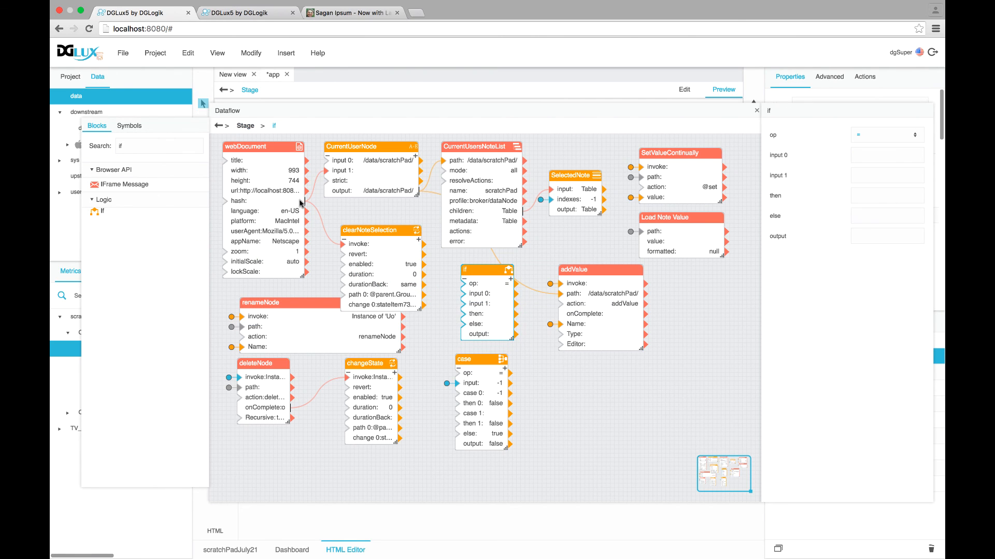
left_click_drag(305, 201, 463, 294)
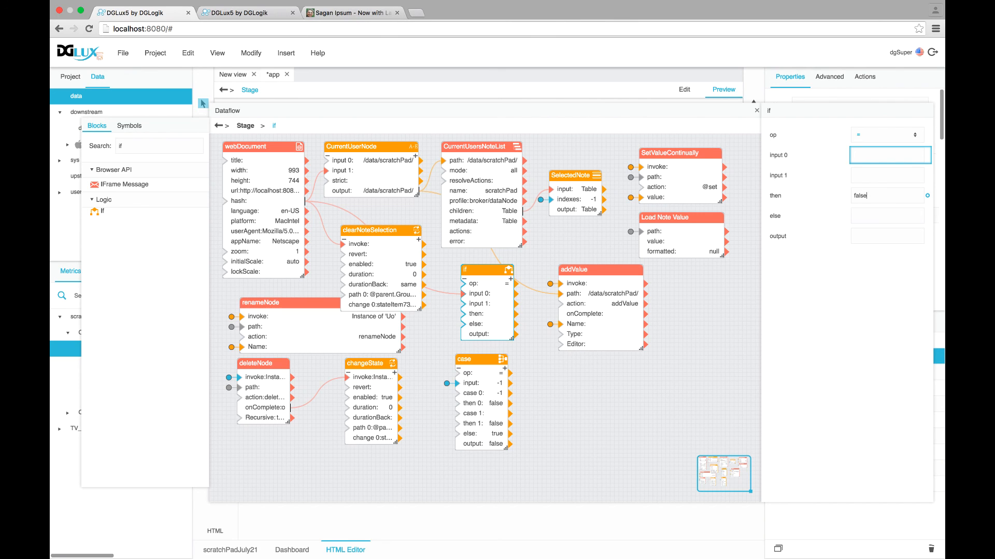
key("Return")
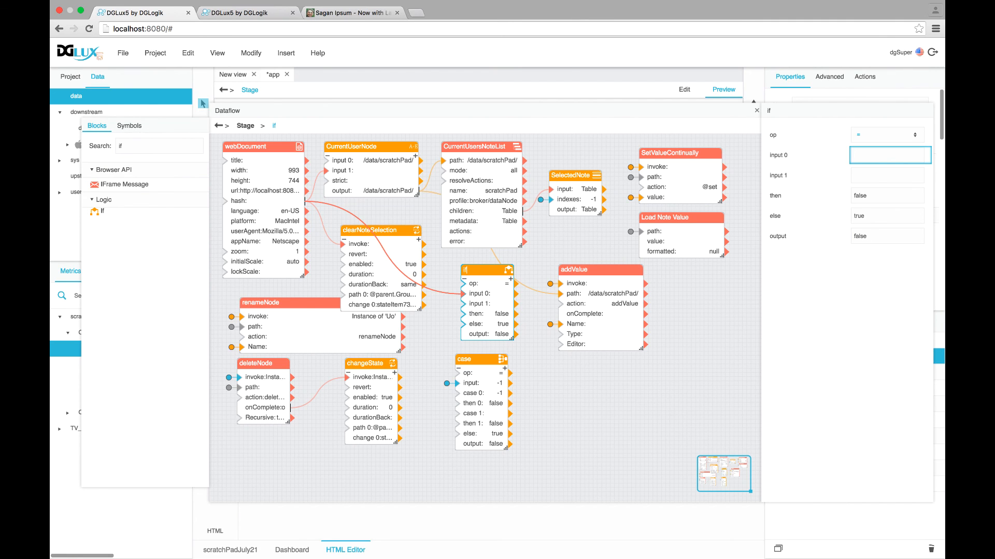
key("Return")
Wire the ifHash output to the Notes container's visible property
left_click_drag(648, 112, 486, 100)
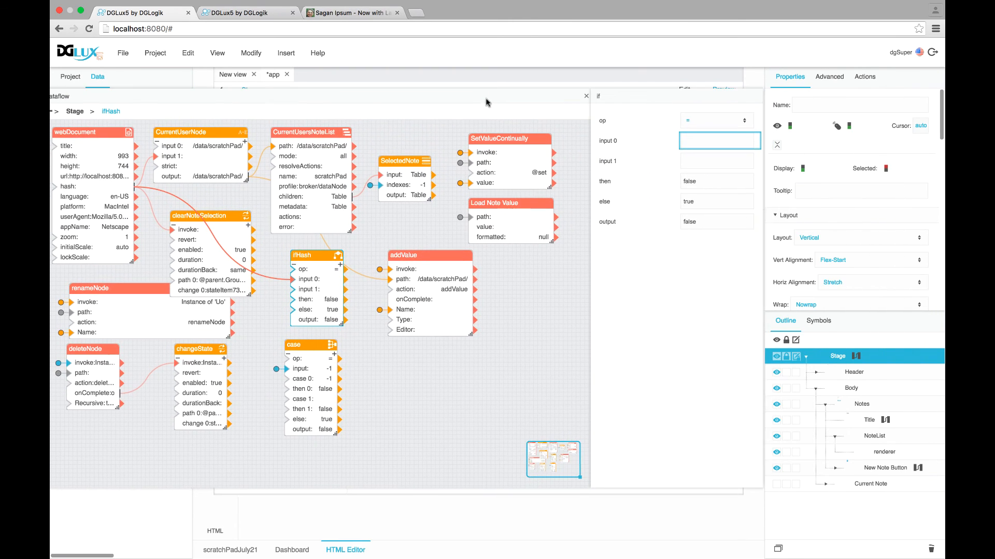
left_click(840, 389)
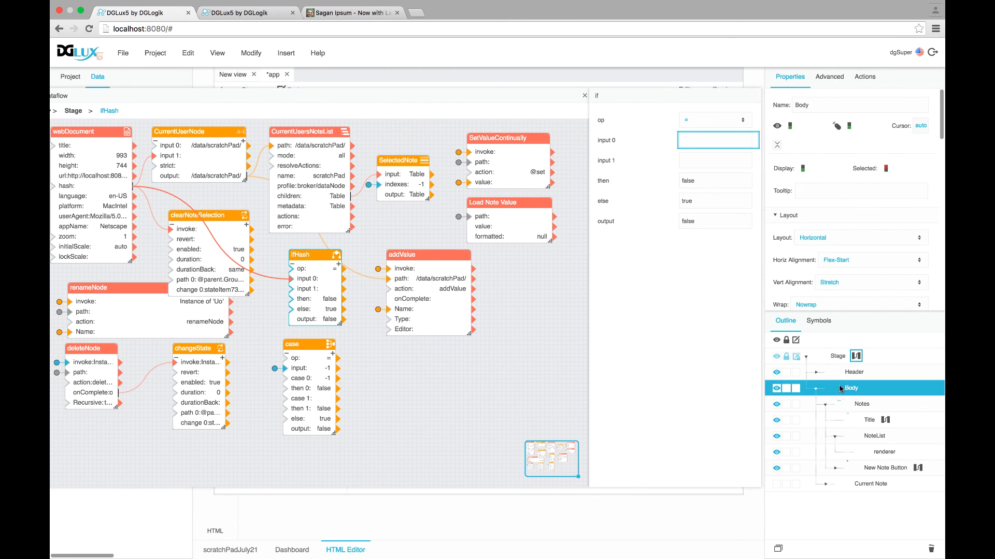
left_click(855, 410)
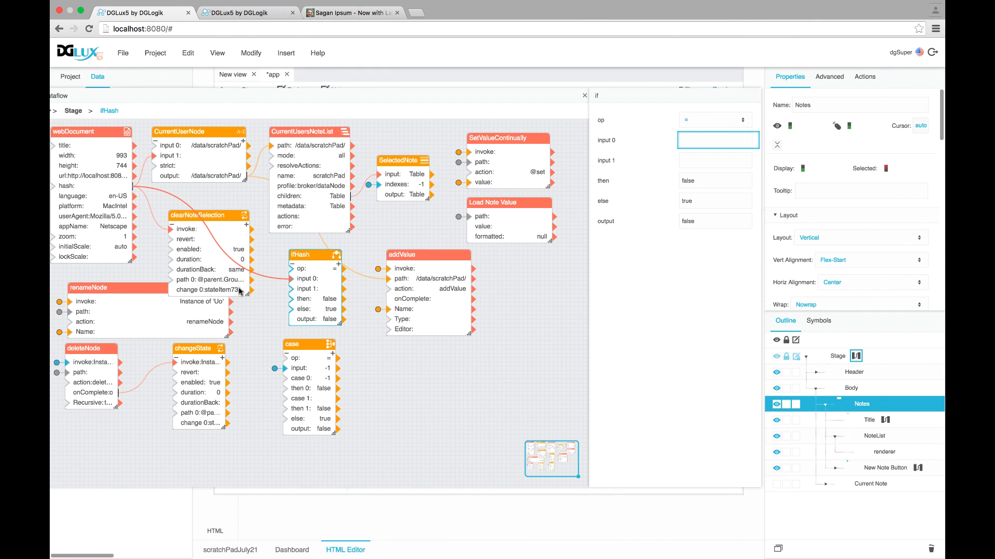
left_click_drag(344, 319, 783, 126)
Close the dataflow and load the preview with user 'a' in the page hash
left_click(583, 95)
double_click(205, 29)
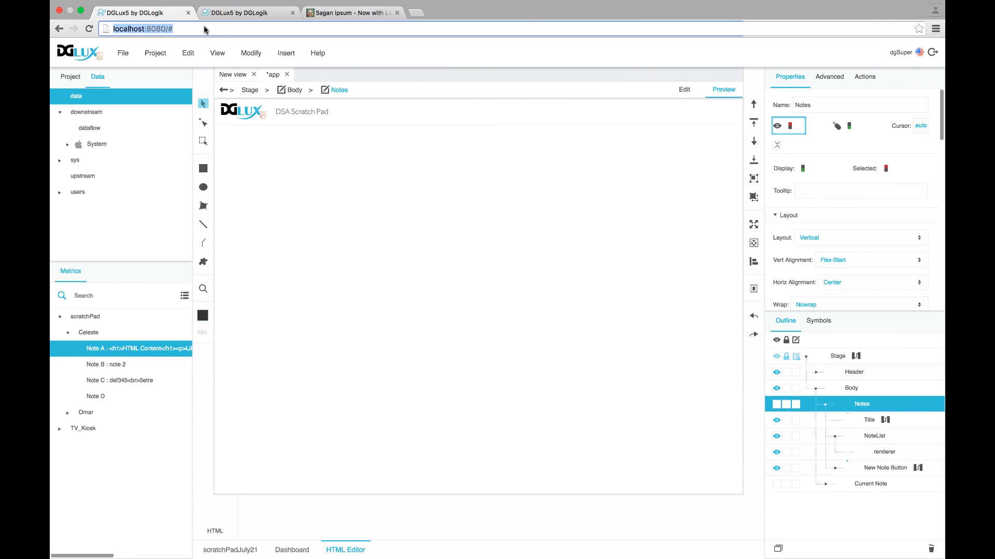
key("Right")
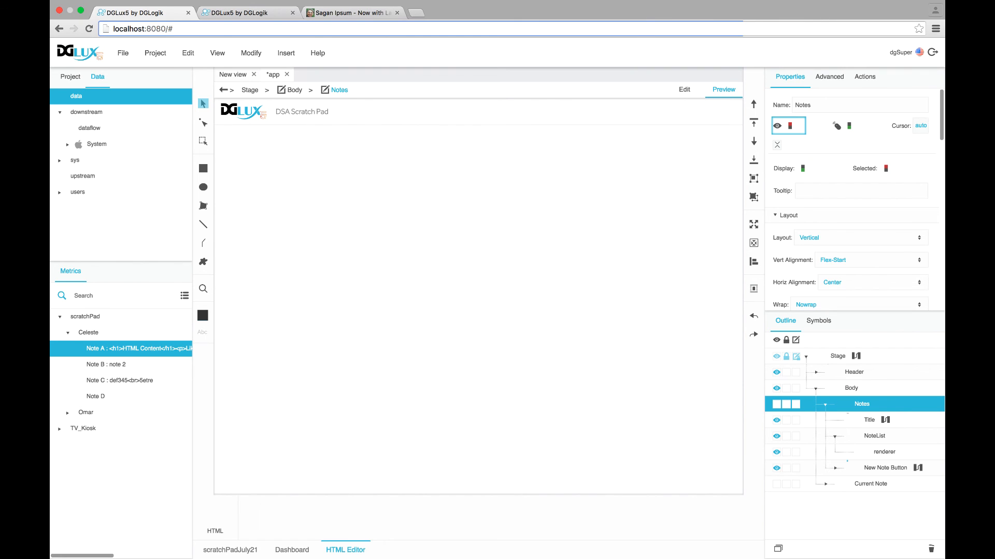
type("a")
key("Return")
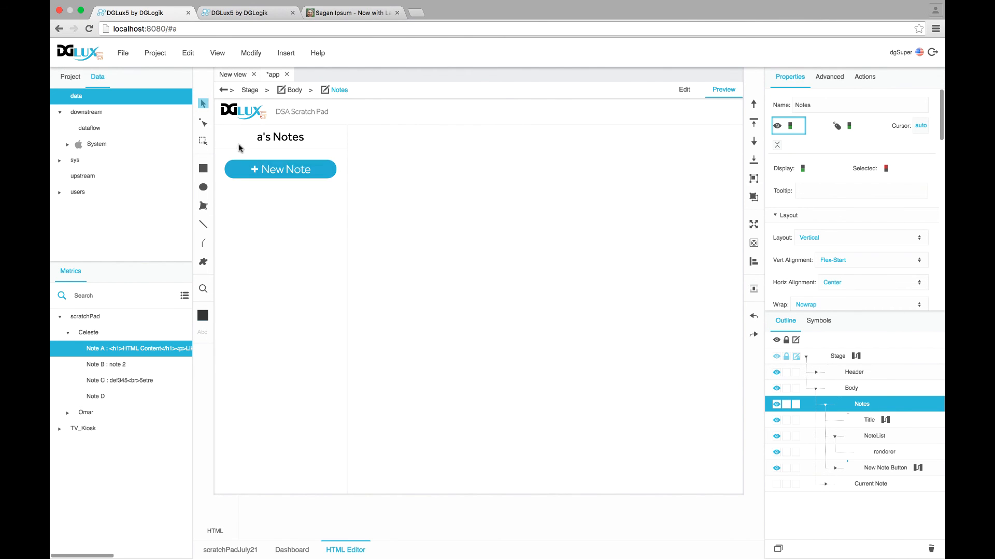
Change the hash user from 'a' back to the first user and load their notes
left_click(197, 29)
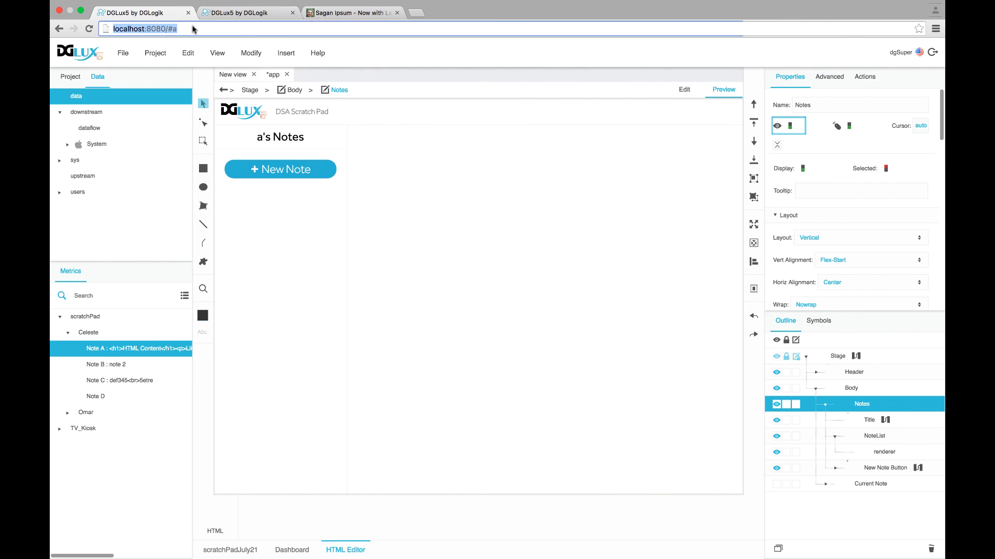
key("Right")
key("BackSpace")
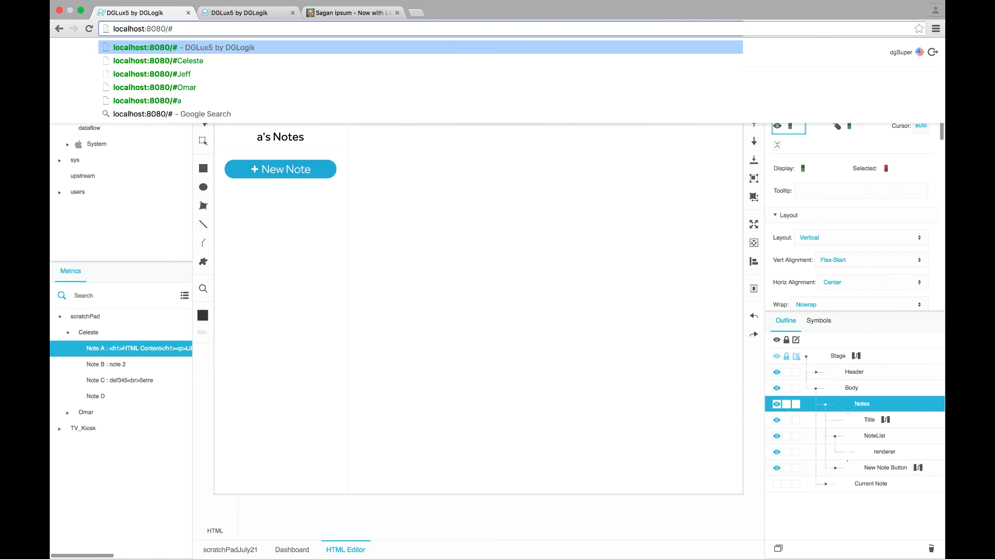
type("Omar")
key("Return")
Empty the page hash and reload, staying on the page, to confirm the notes disappear
double_click(185, 30)
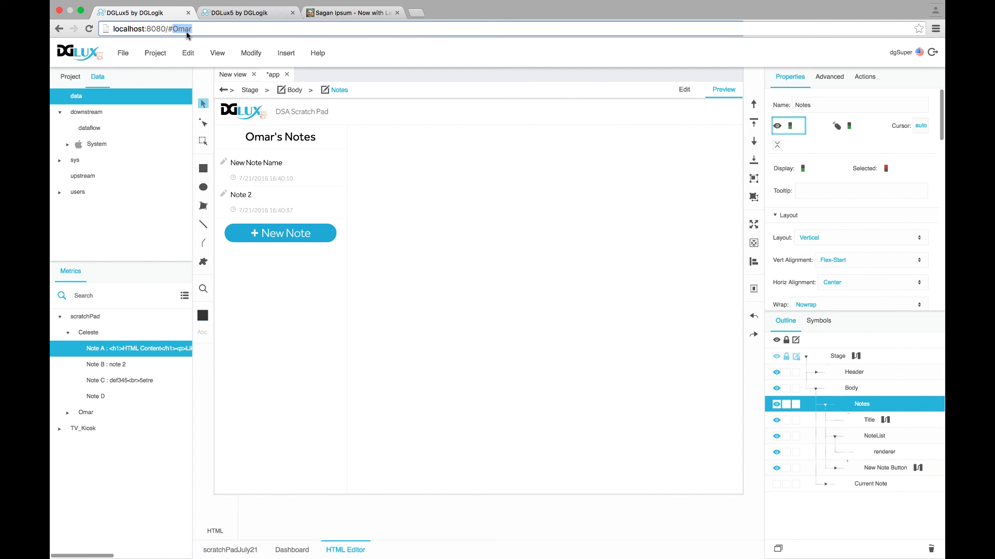
key("BackSpace")
key("Return")
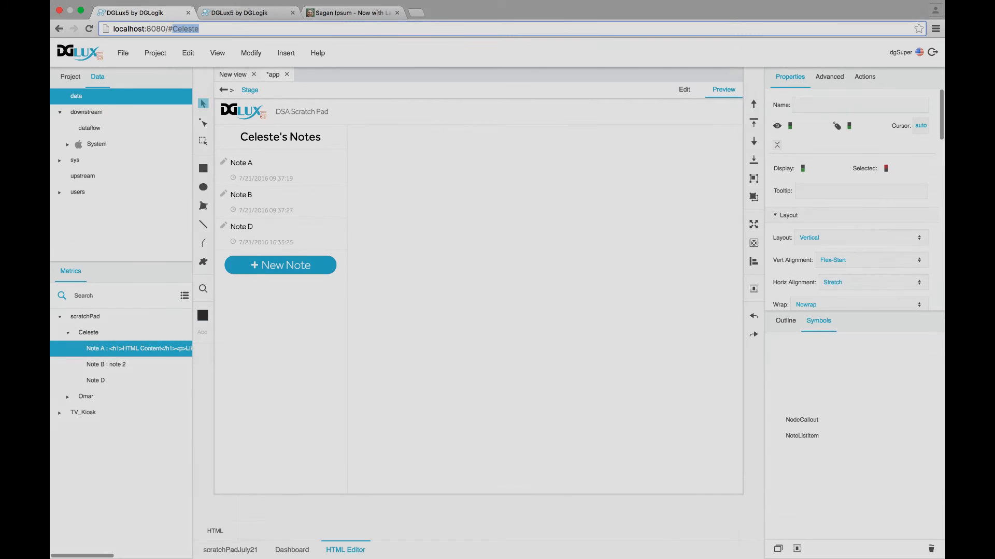
key("Return")
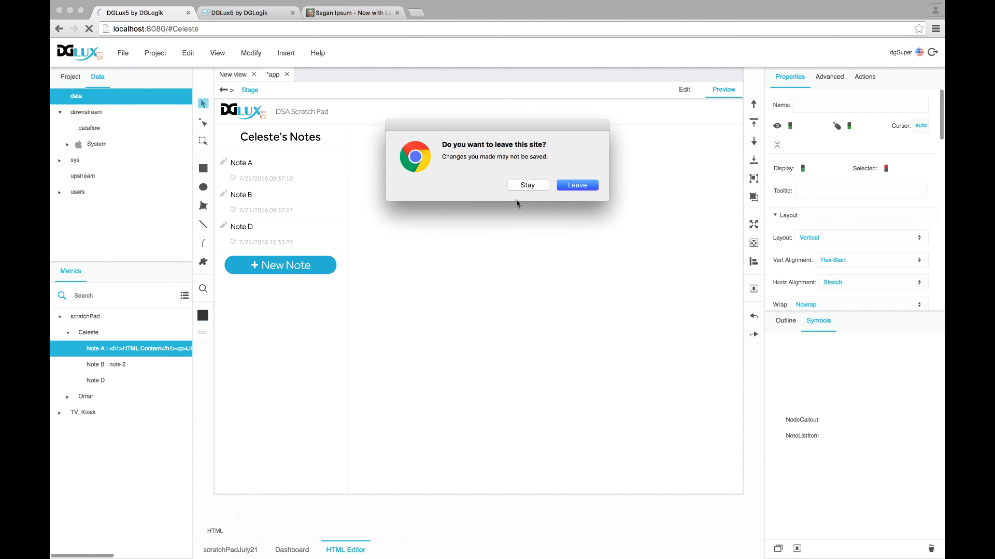
left_click(526, 186)
left_click(188, 28)
double_click(188, 28)
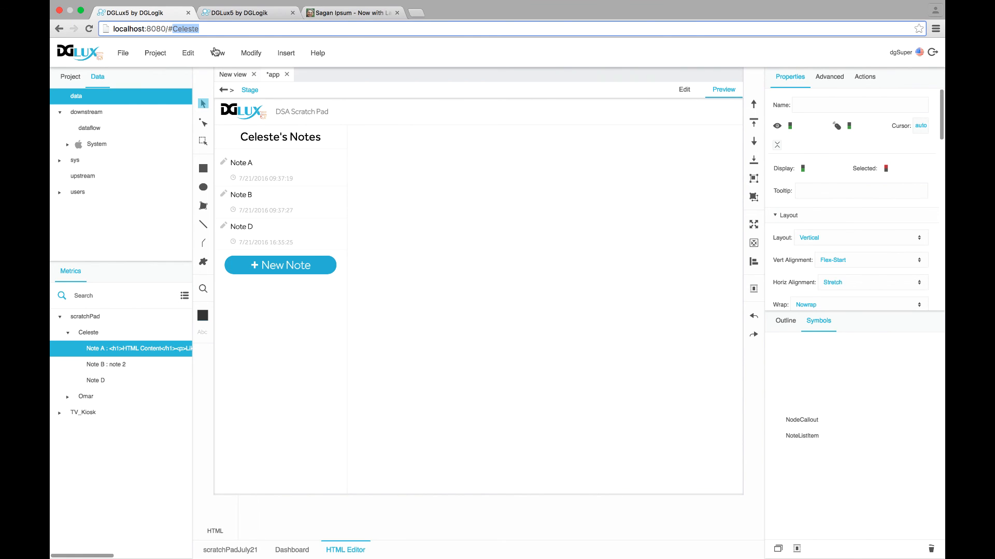
key("BackSpace")
key("Return")
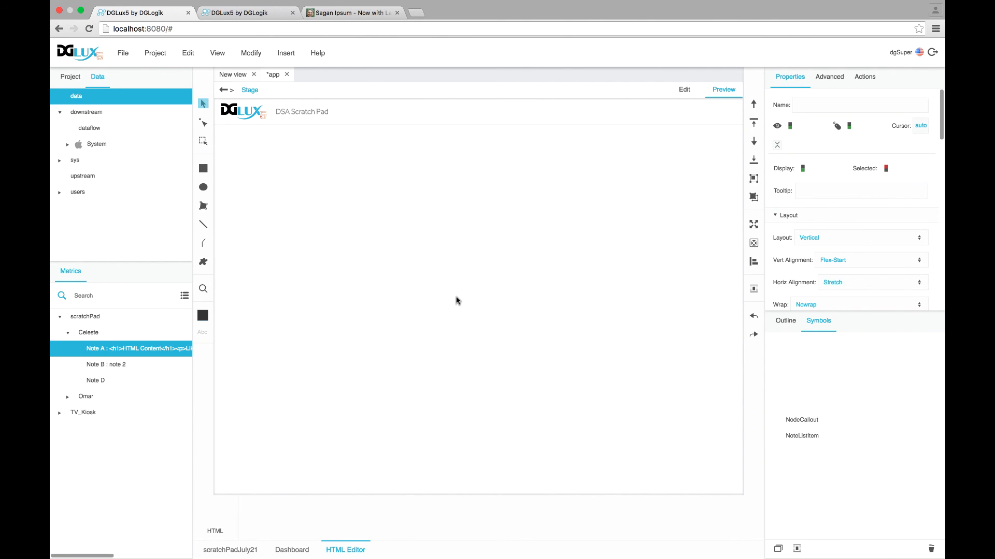
Select the NodeCallout symbol in the Symbols list
left_click(187, 34)
left_click(205, 32)
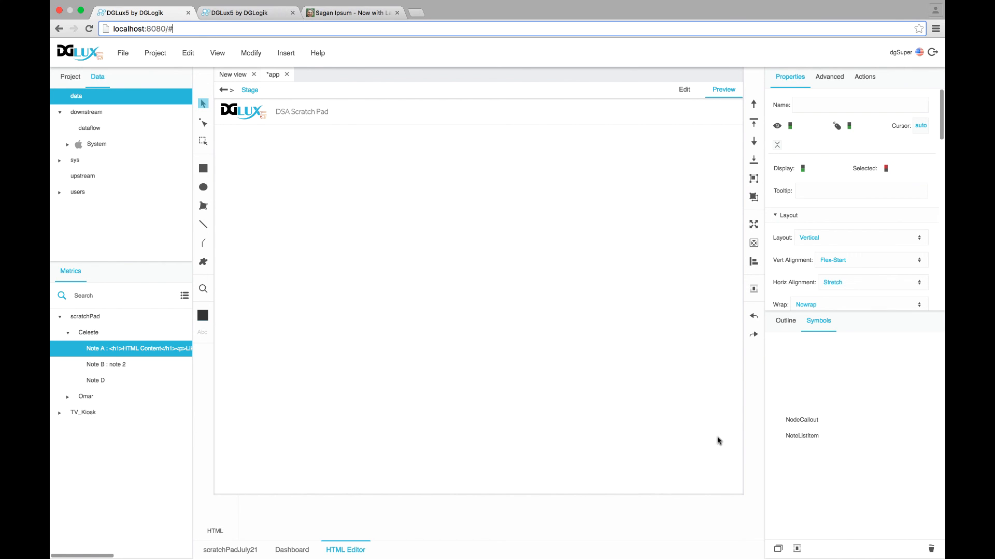
left_click(809, 422)
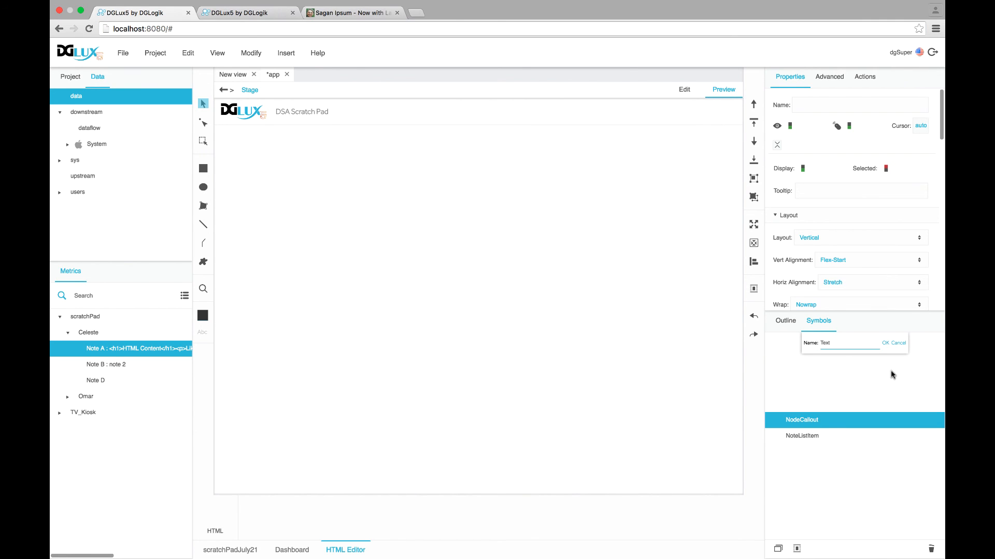
Duplicate the NodeCallout symbol and rename the copy HashEntry
left_click(777, 549)
left_click(811, 436)
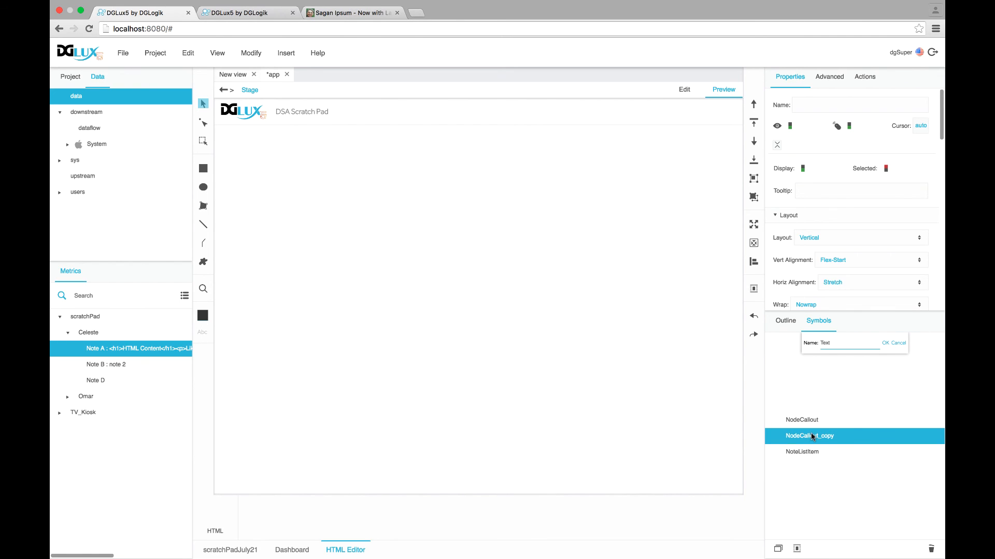
left_click(811, 436)
type("HashEntry")
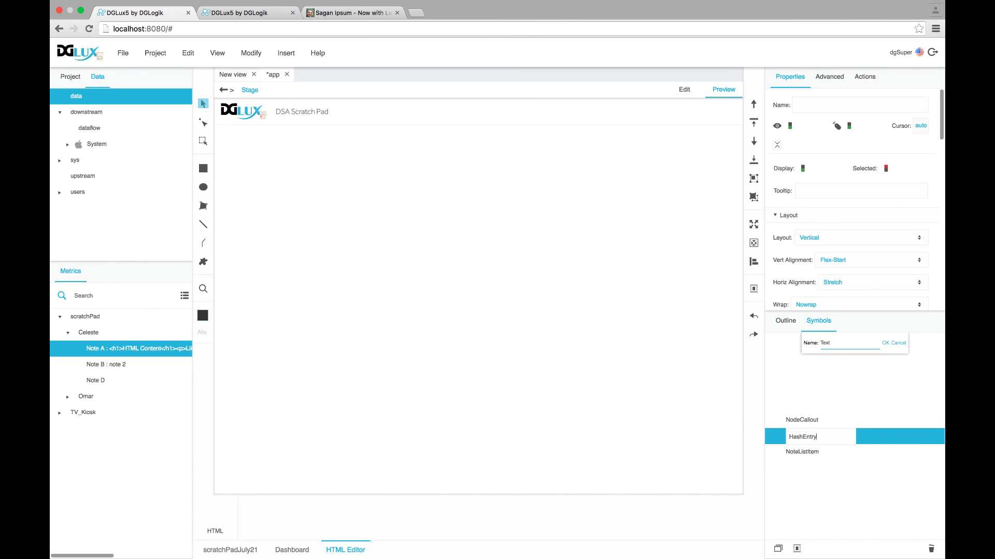
key("Return")
Edit HashEntry and change its Label text to 'Enter Name:'
right_click(847, 433)
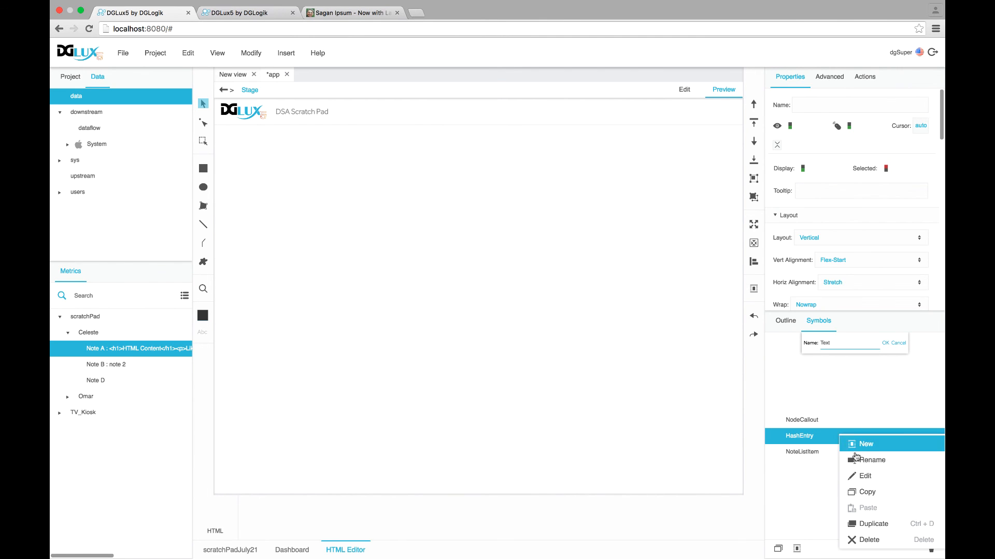
left_click(860, 473)
left_click(784, 321)
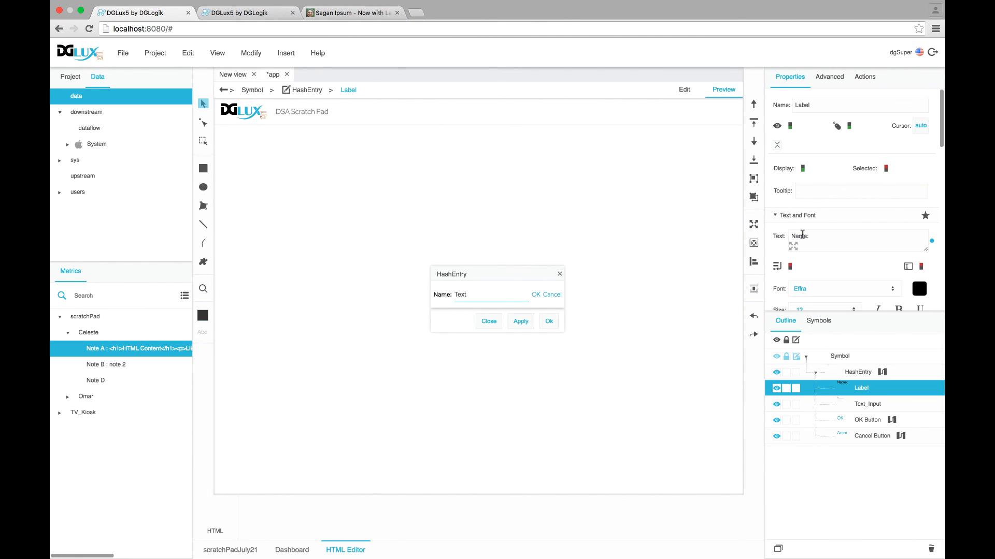
type("Enter")
Delete the Cancel Button element from HashEntry
left_click(874, 403)
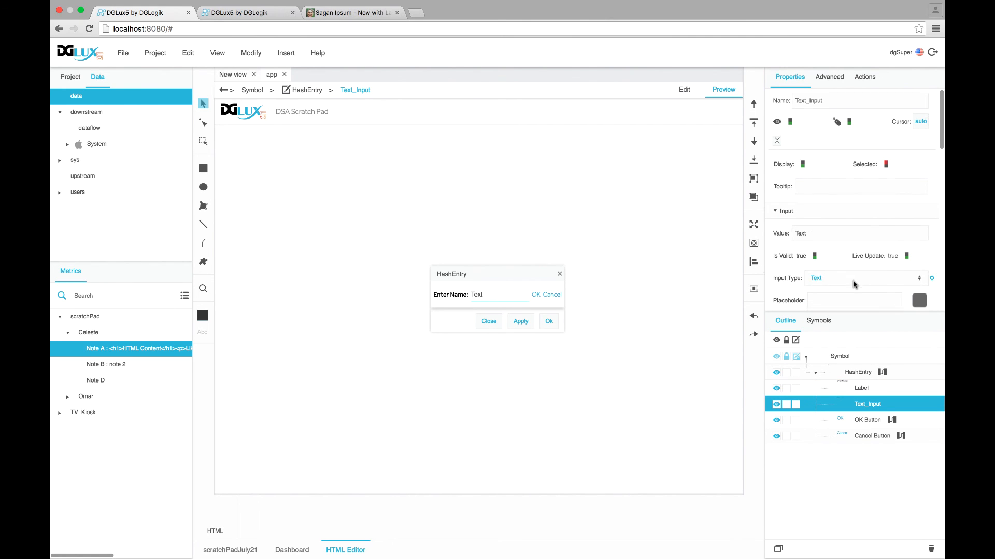
left_click(873, 420)
left_click(879, 437)
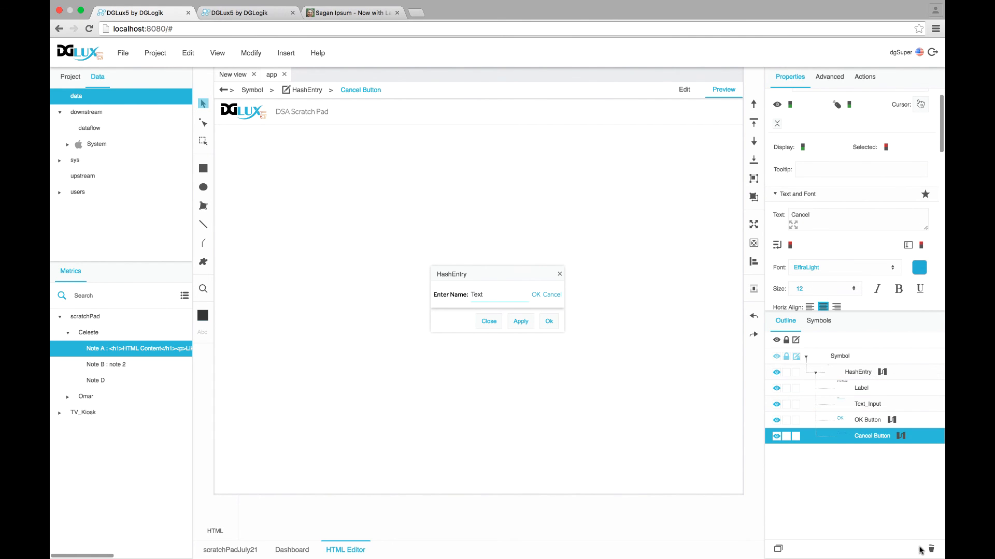
left_click(930, 550)
Delete the hub block from the HashEntry root's dataflow
left_click(870, 422)
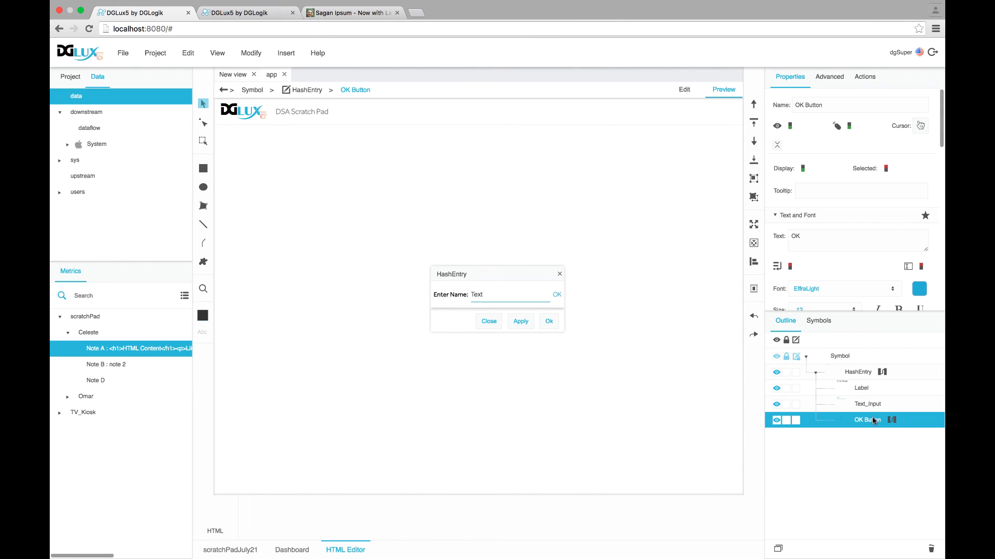
left_click(891, 420)
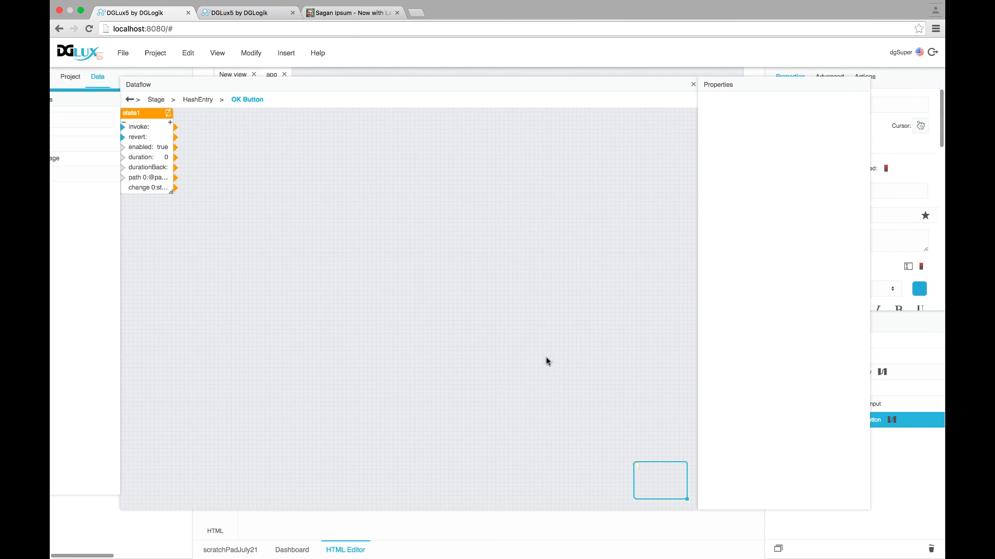
left_click(693, 86)
left_click(855, 373)
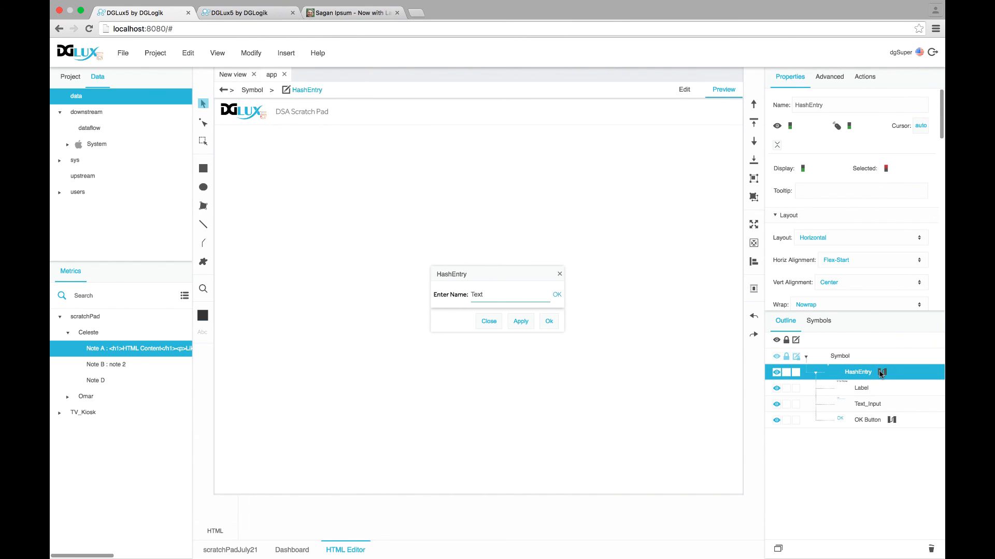
left_click(881, 372)
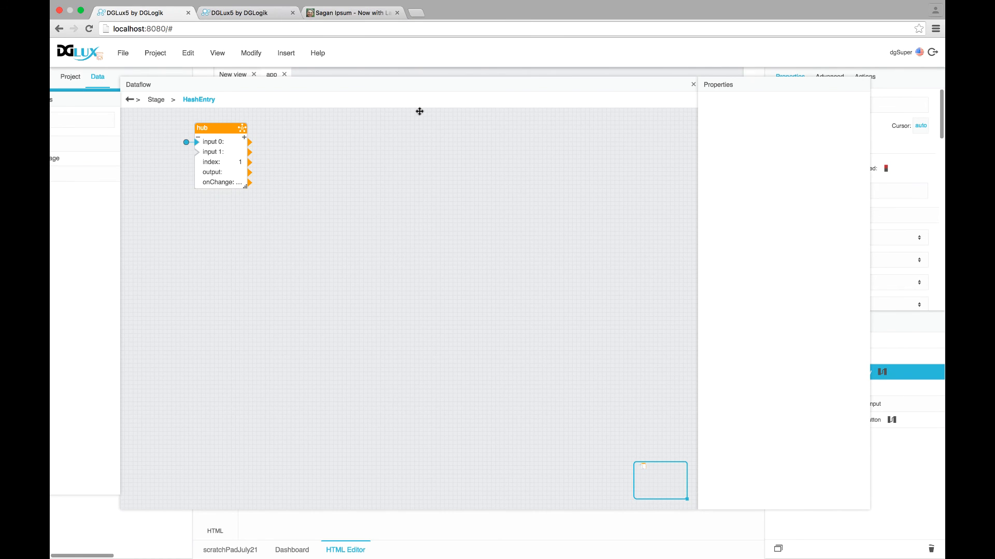
left_click(234, 127)
key("Delete")
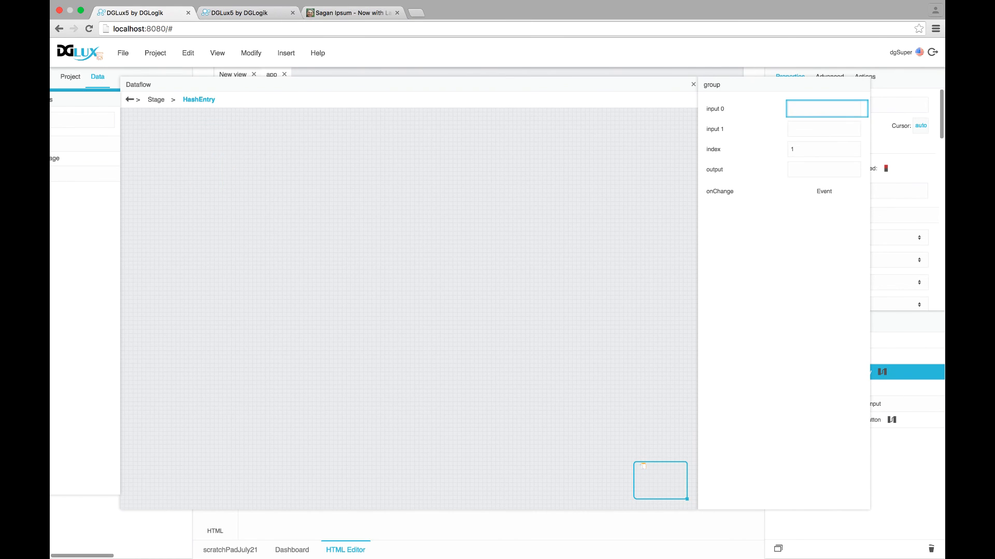
left_click(694, 84)
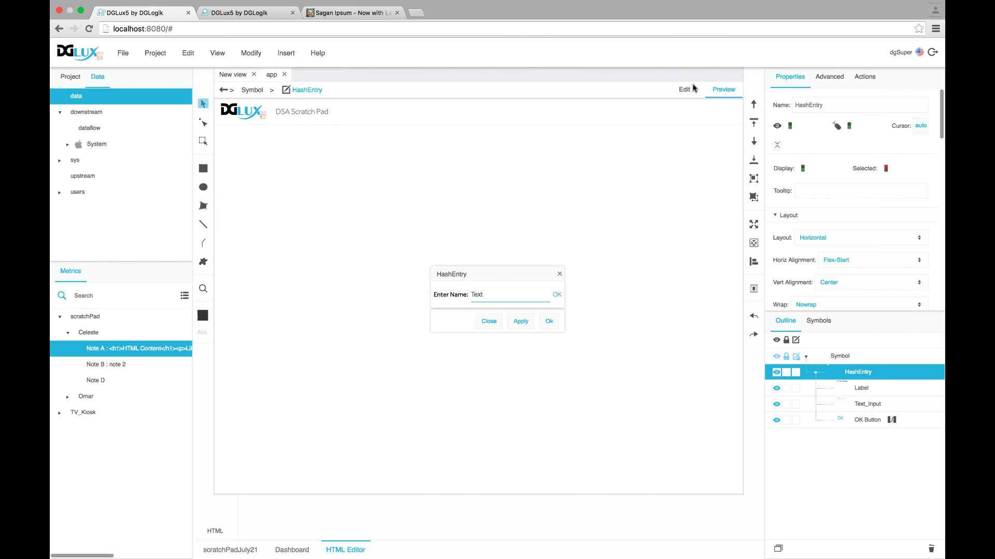
Delete HashEntry's CloseCallout parameter and apply the symbol changes with Ok
right_click(850, 369)
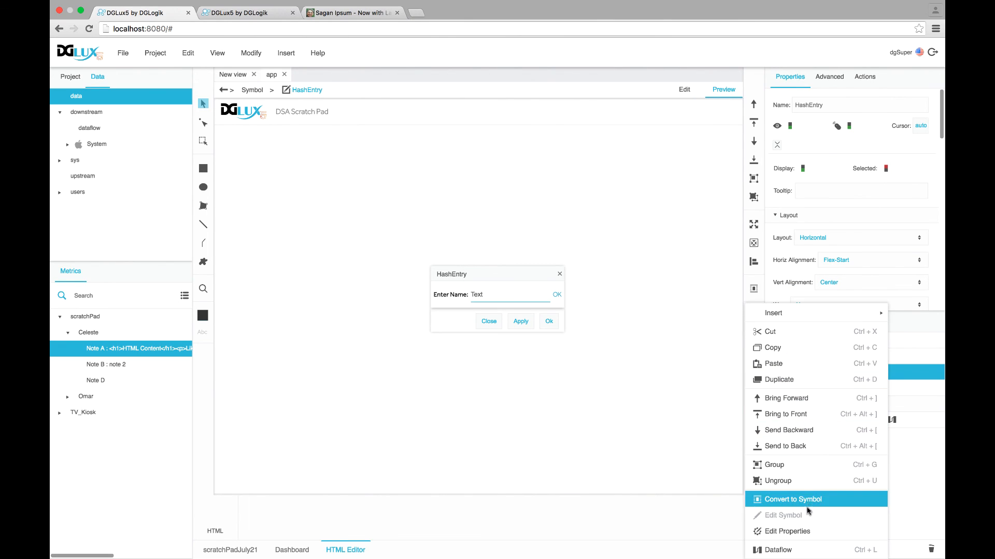
left_click(800, 531)
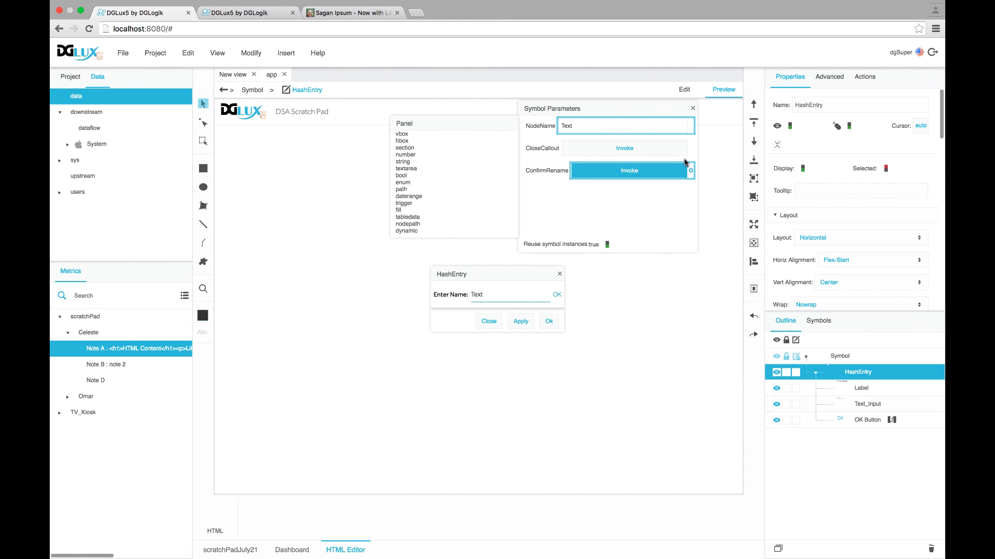
right_click(534, 151)
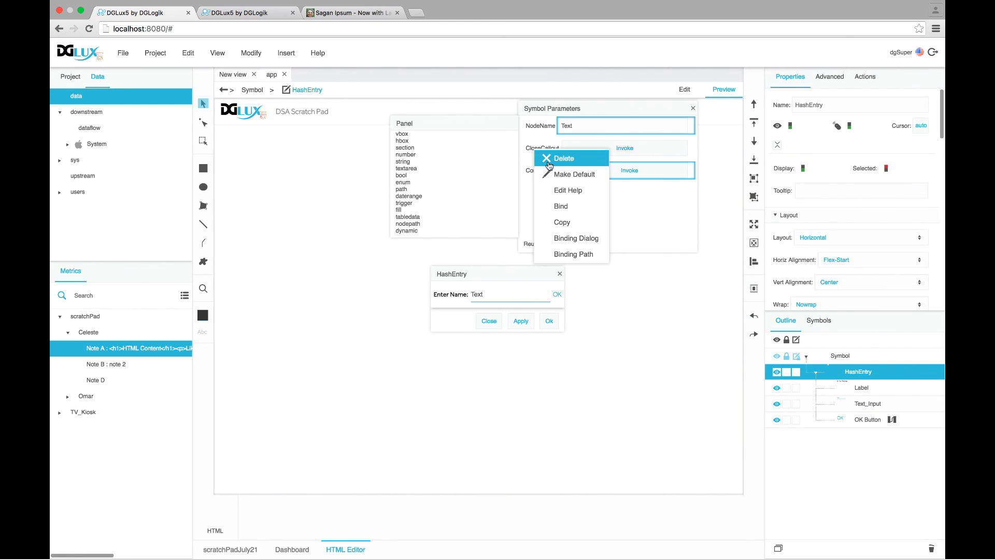
left_click(565, 156)
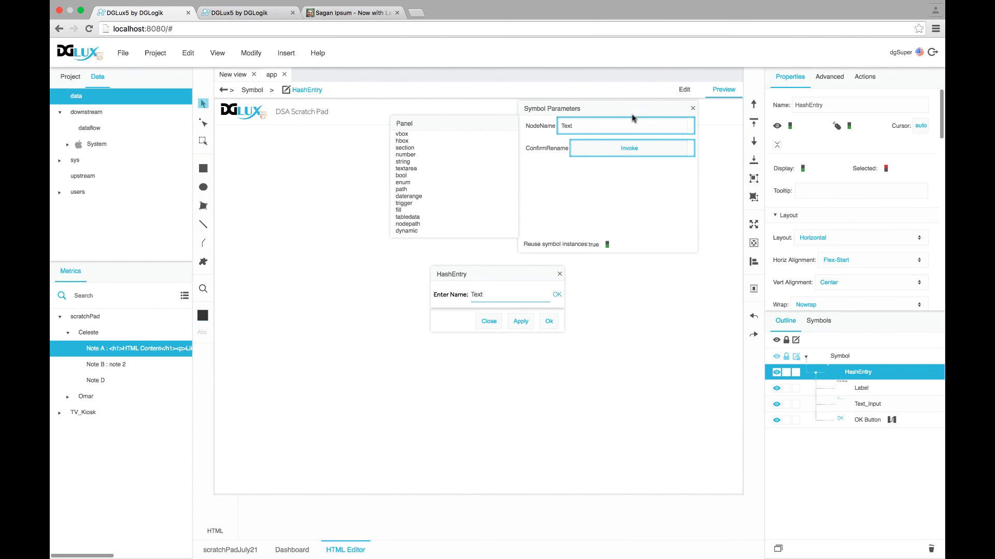
left_click(693, 109)
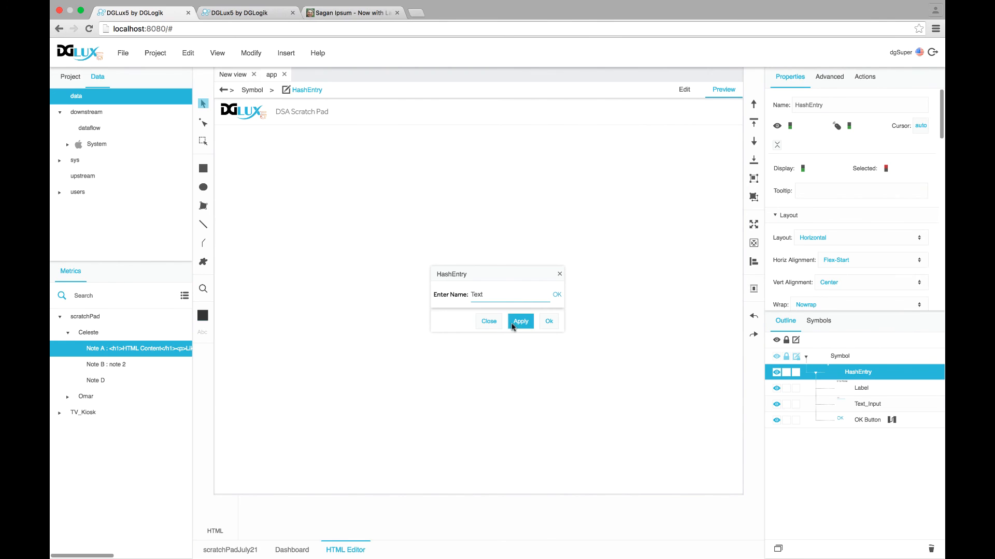
left_click(549, 321)
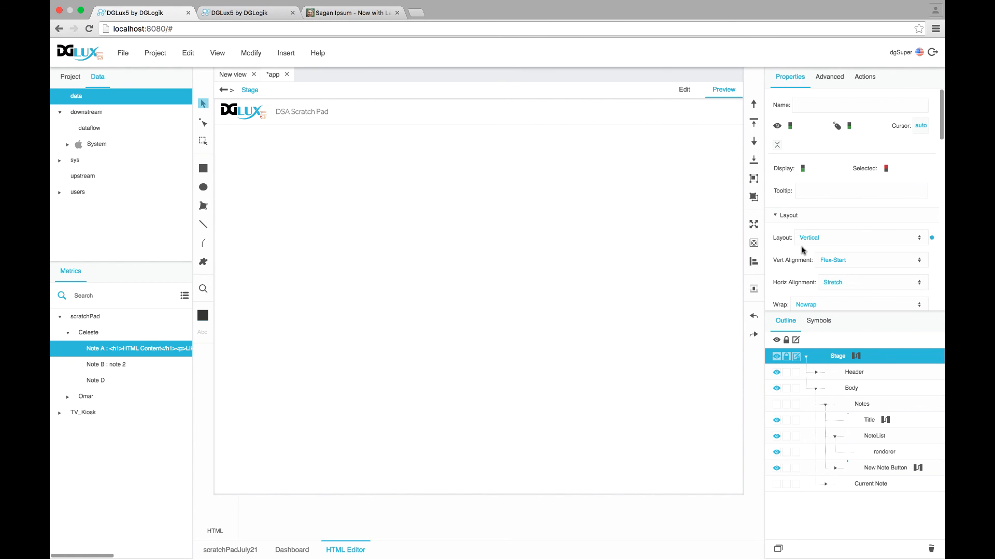
Set the Stage callout symbol to HashEntry with centred position and anchor
scroll(812, 254, "down", 10)
left_click(871, 283)
scroll(850, 290, "down", 5)
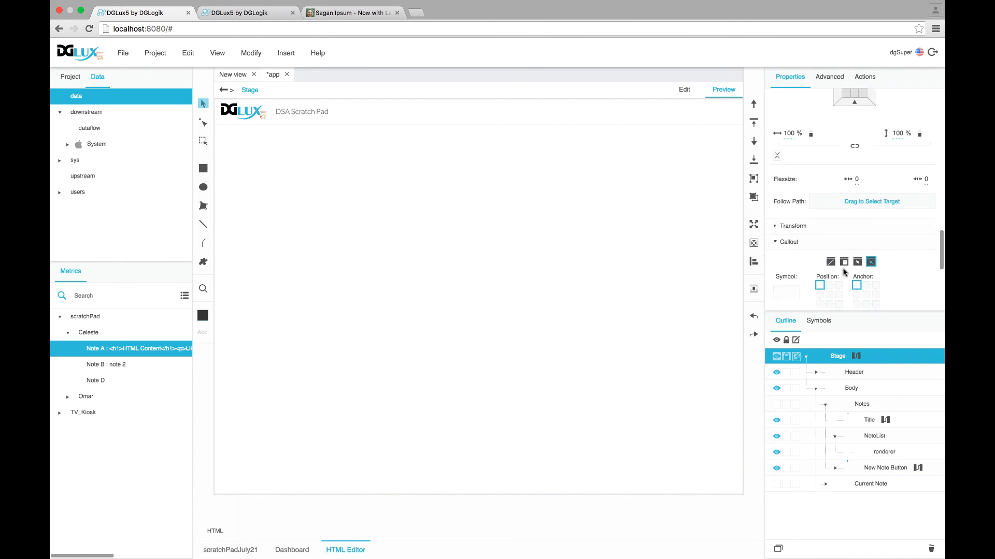
left_click(812, 322)
scroll(817, 248, "up", 3)
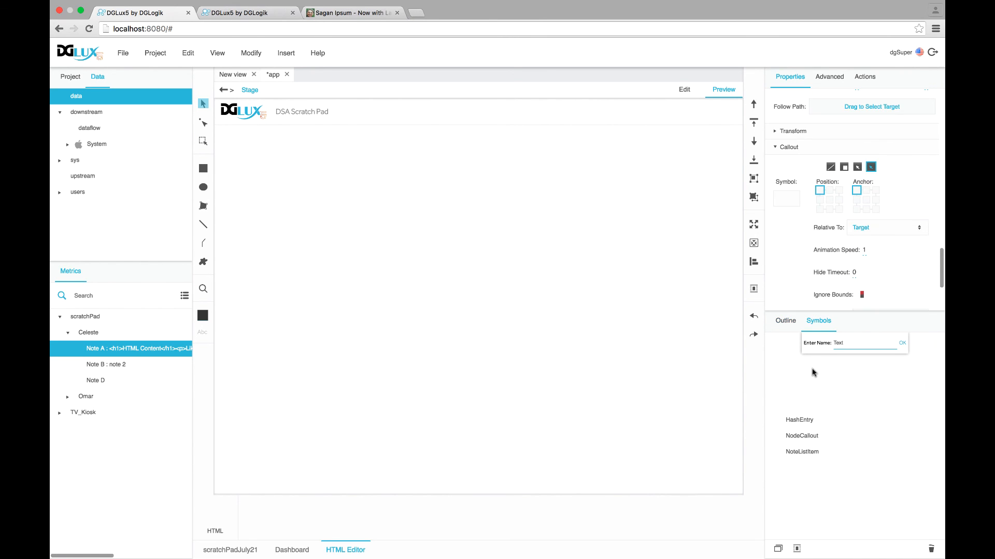
left_click_drag(803, 419, 806, 234)
scroll(807, 234, "down", 3)
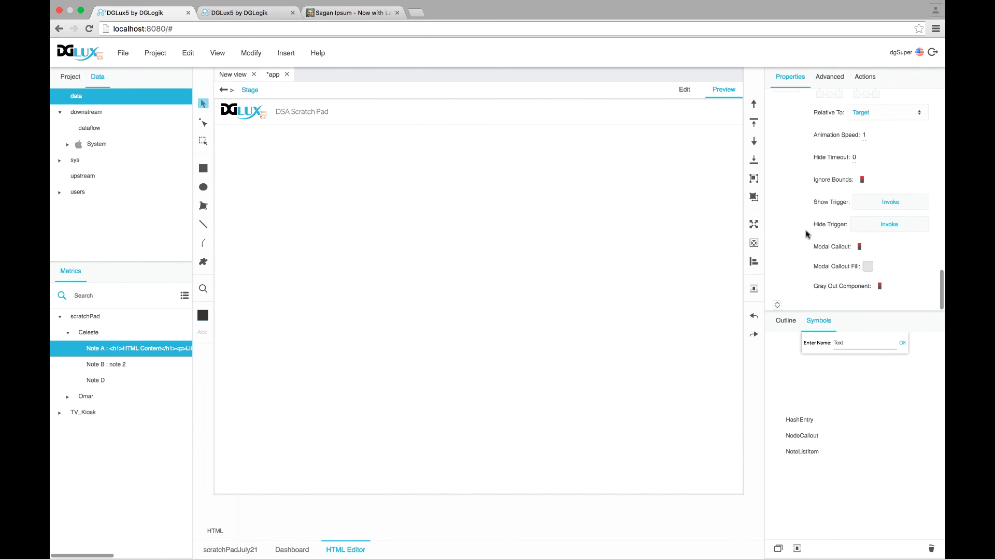
scroll(828, 207, "up", 2)
scroll(834, 189, "up", 2)
left_click(828, 219)
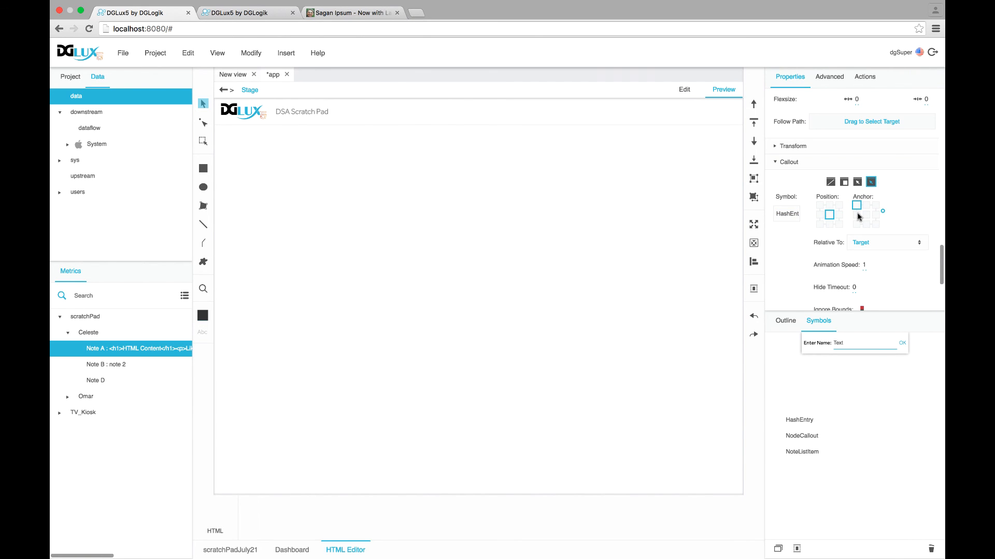
left_click(865, 219)
scroll(821, 239, "down", 1)
scroll(821, 239, "down", 3)
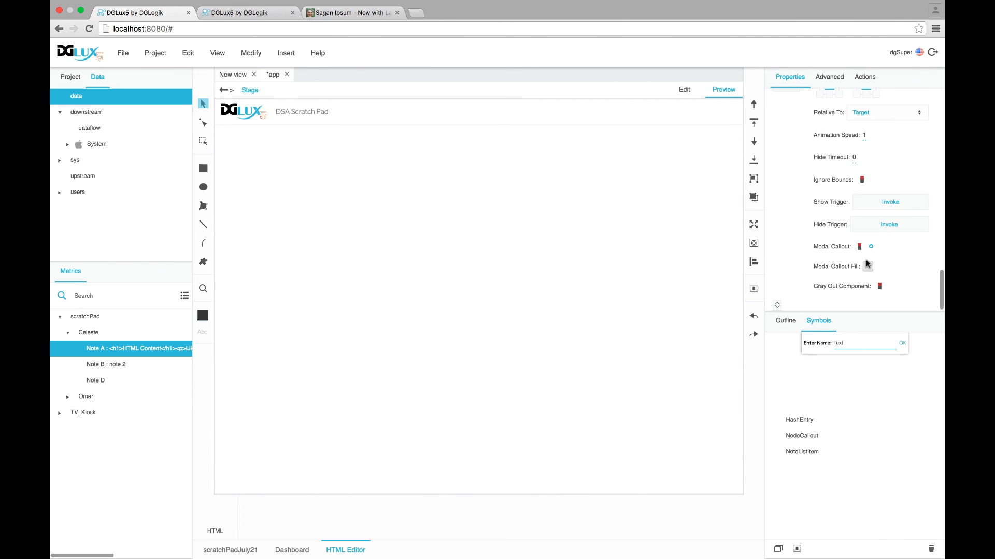
Bind the ConfirmRename event to the callout's Hide Callout action
left_click(883, 202)
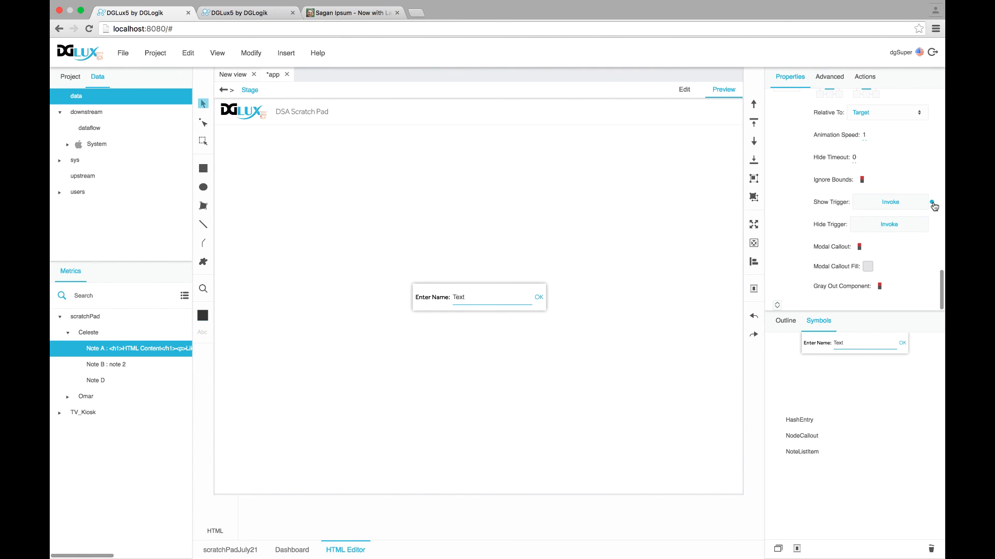
left_click(932, 203)
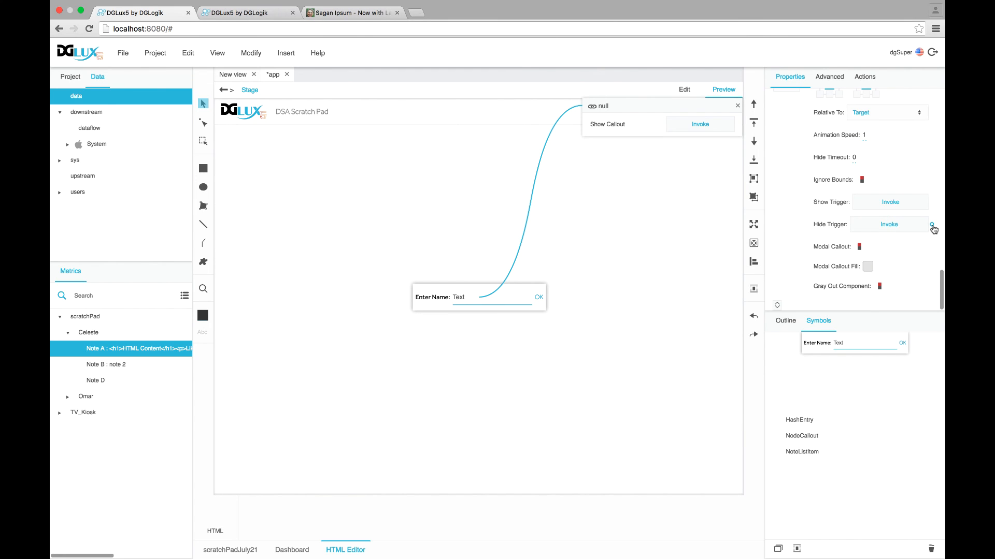
left_click(932, 226)
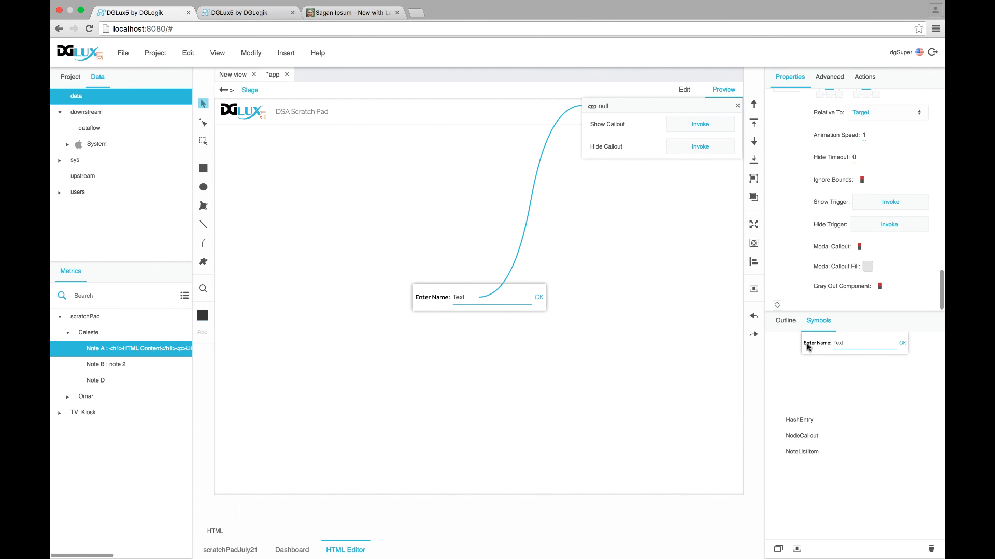
left_click(791, 323)
left_click(848, 372)
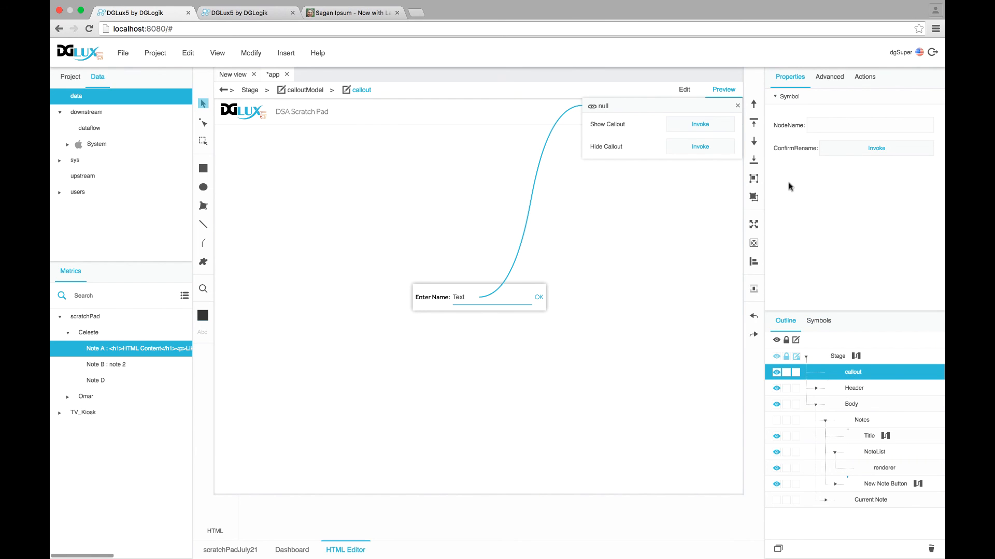
left_click_drag(937, 149, 702, 149)
left_click_drag(622, 105, 598, 126)
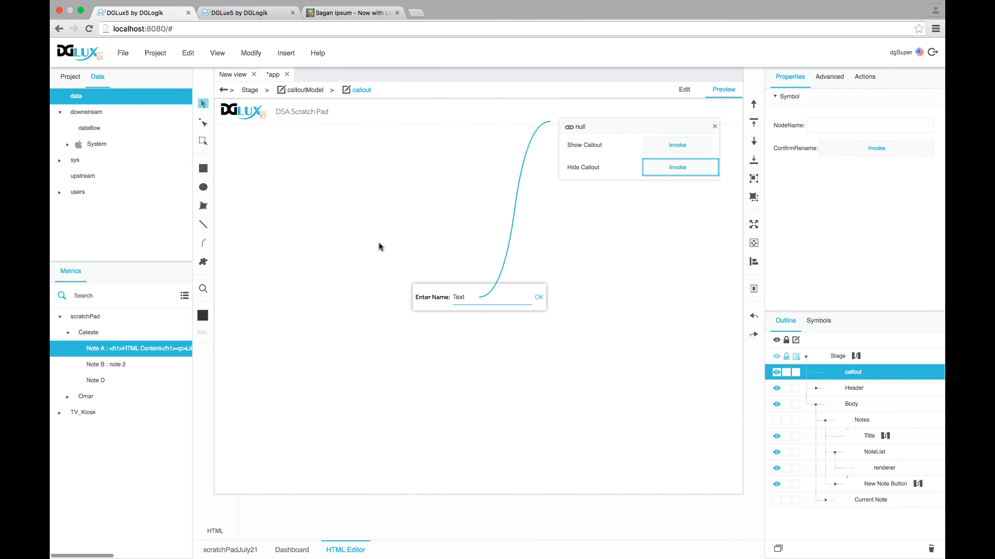
Adjust the hash in the page address and return to the Stage
left_click(179, 29)
left_click(196, 28)
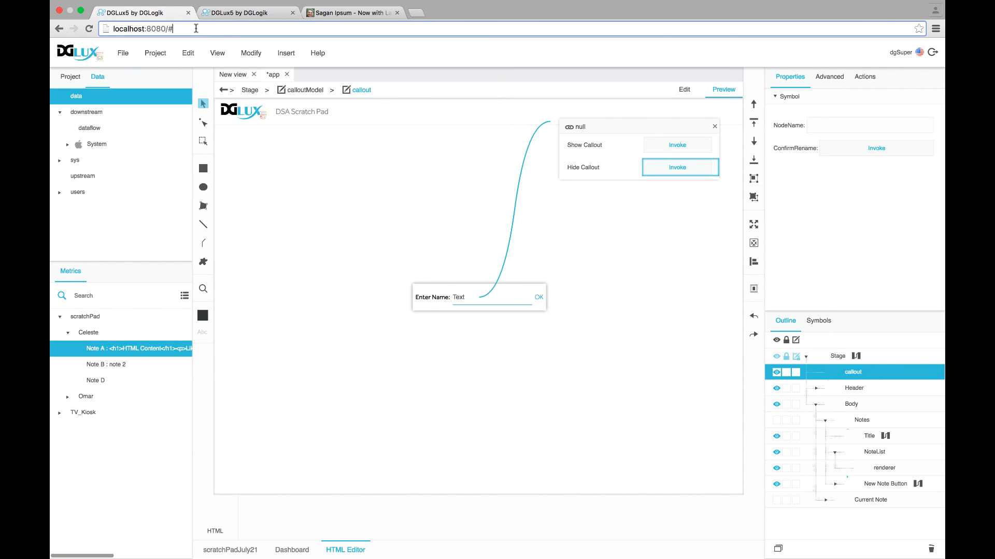
double_click(175, 28)
left_click(176, 29)
left_click(857, 357)
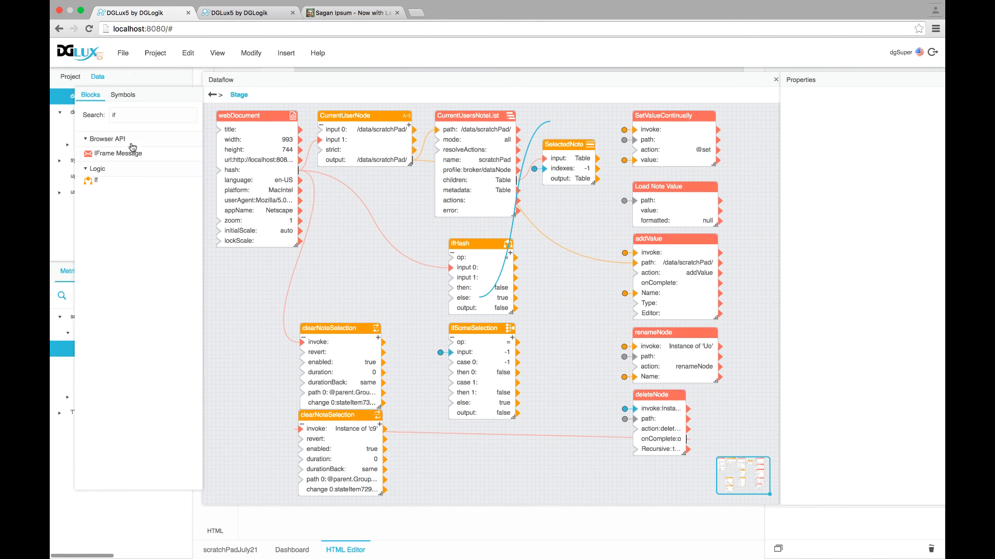
Add a hub block and shift the clearNoteSelection blocks to the right
type("hub")
left_click_drag(99, 150, 260, 370)
left_click_drag(327, 304, 338, 438)
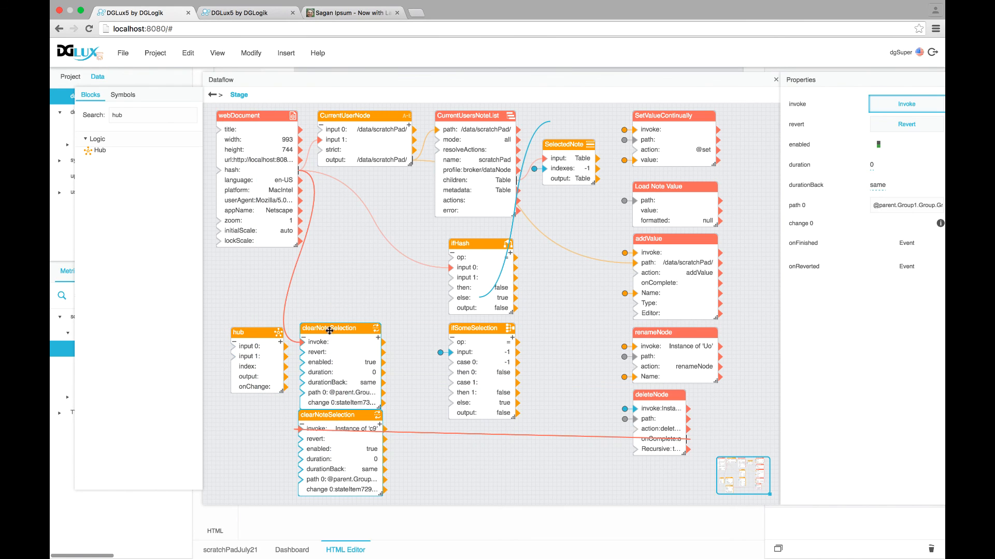
left_click_drag(327, 328, 398, 336)
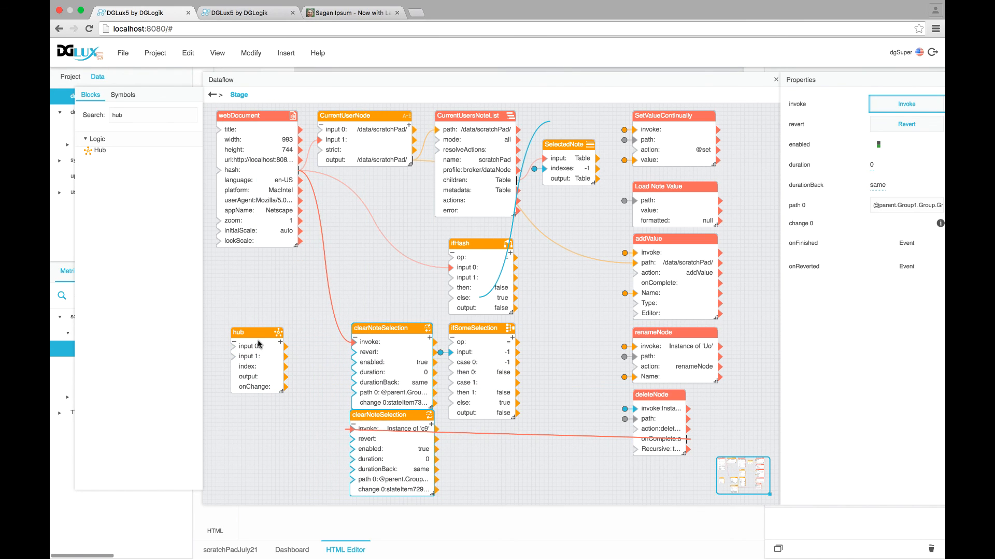
left_click_drag(262, 334, 261, 304)
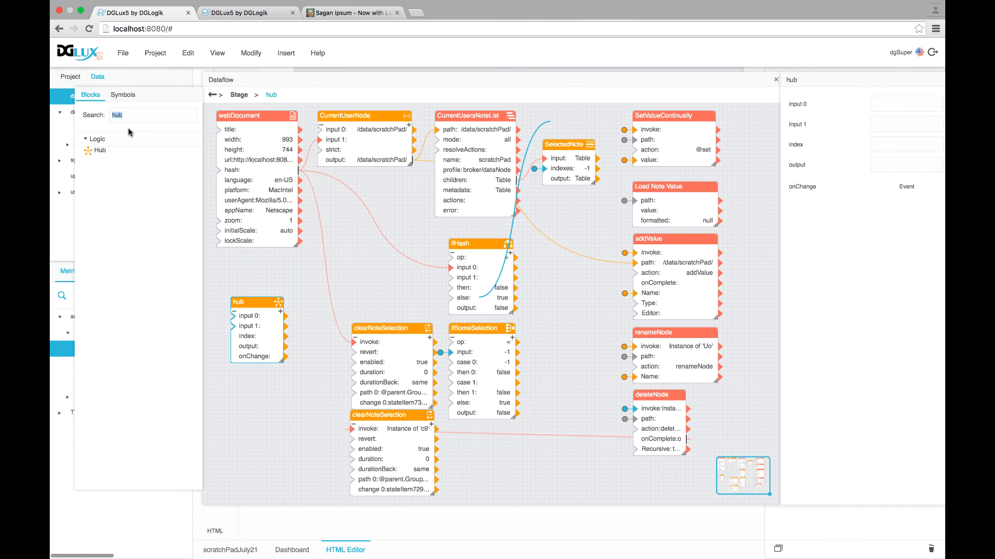
Add a stopwatch block below the hub block
type("stop")
left_click_drag(113, 150, 240, 380)
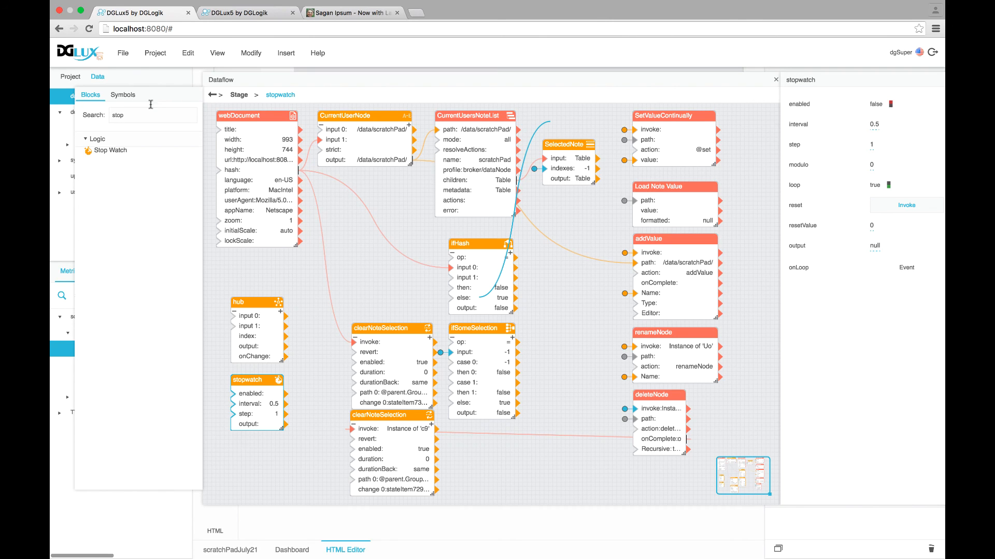
double_click(121, 114)
left_click(469, 243)
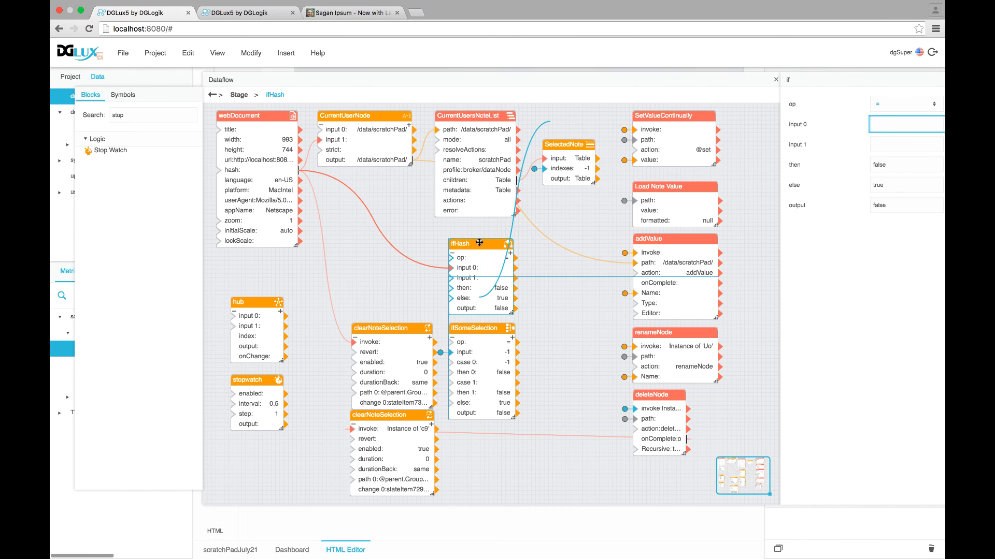
Add a Not block fed by ifHash's output, driving the stopwatch's enabled input
type("not")
left_click_drag(97, 168, 306, 251)
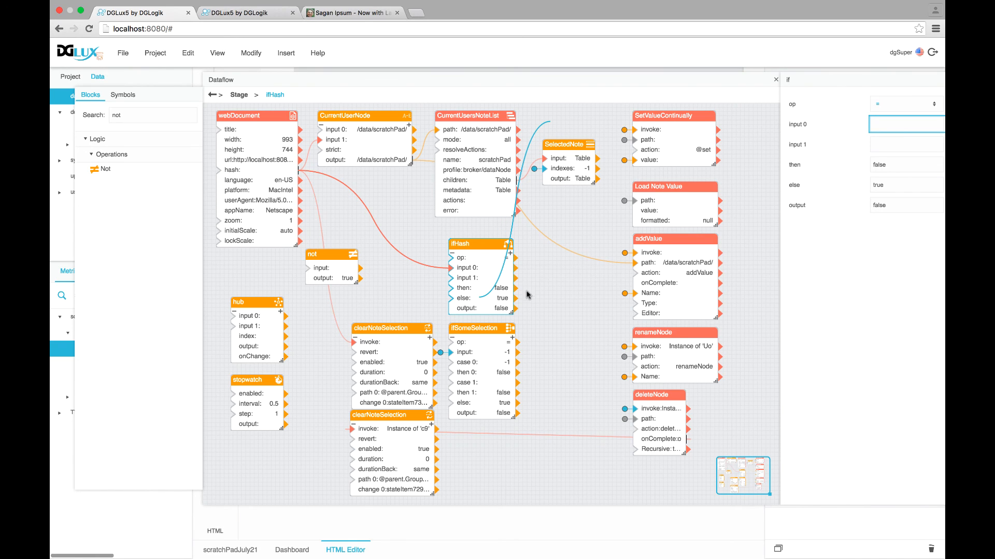
left_click_drag(514, 309, 244, 263)
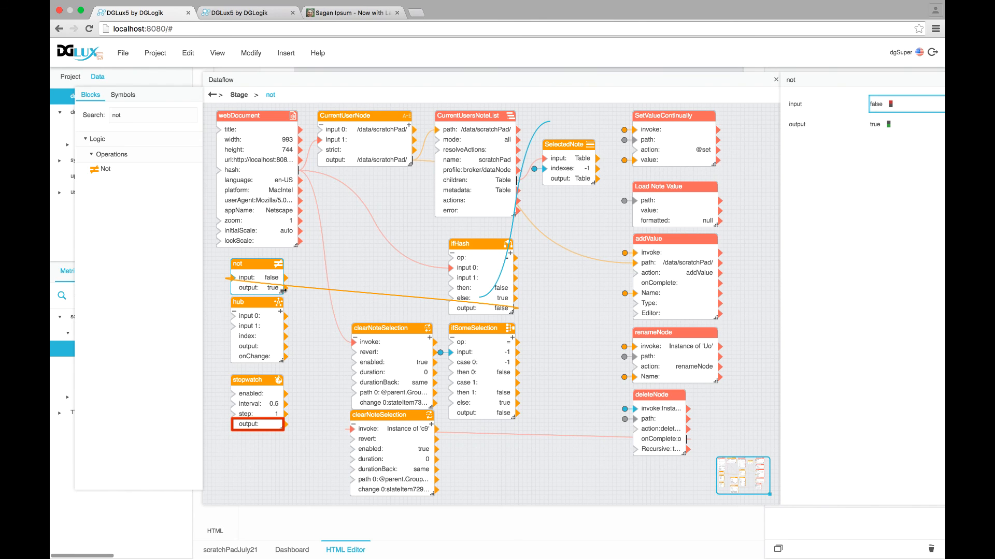
left_click_drag(284, 289, 226, 398)
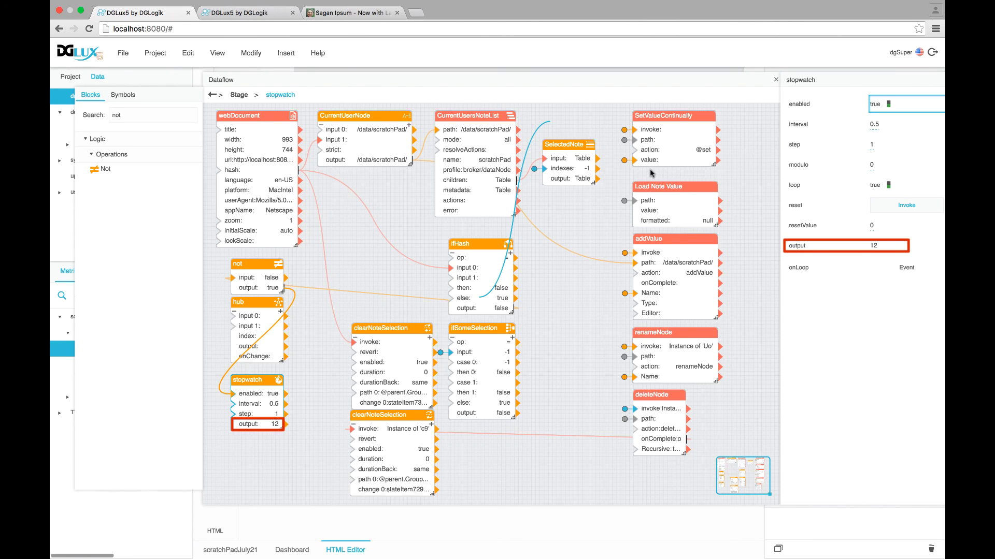
Reload the page with a user name as the hash to test
left_click(218, 30)
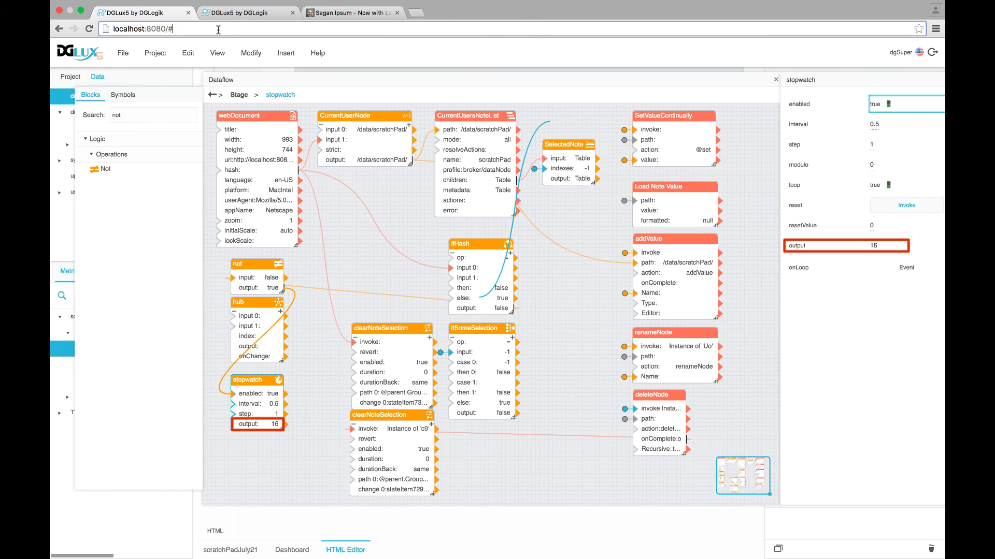
type("Omar")
key("Return")
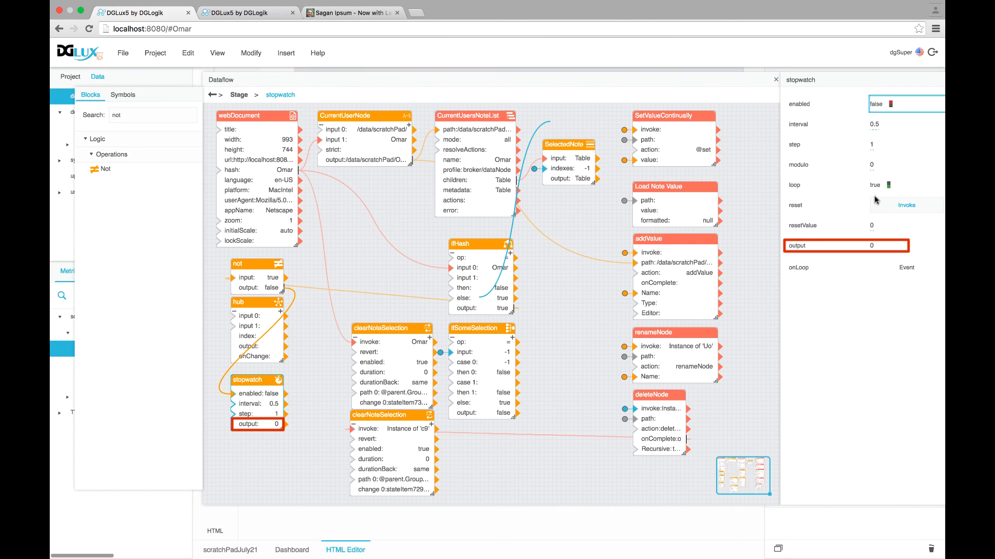
Set the stopwatch modulo to 1, turn looping off, and reset it
left_click(871, 165)
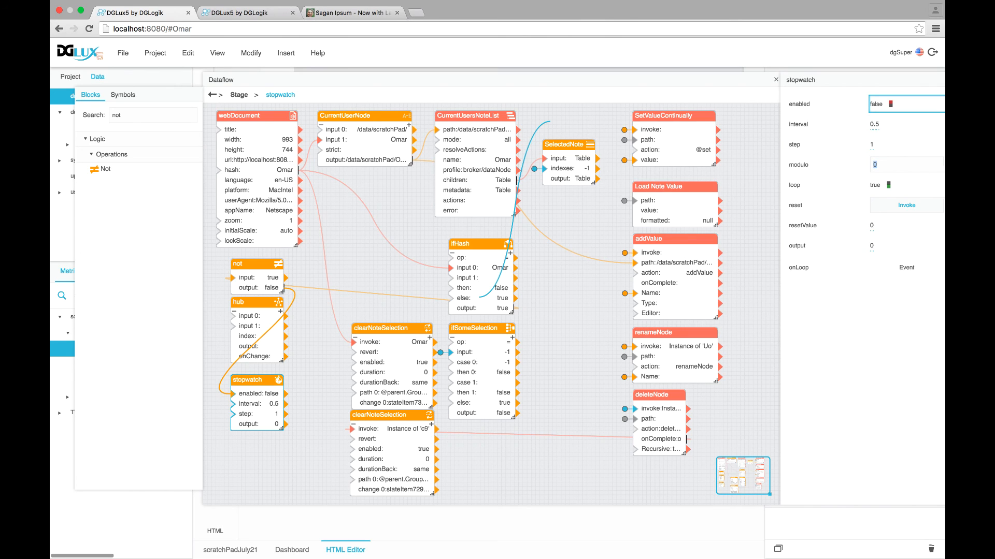
type("1")
left_click(888, 185)
left_click(906, 207)
Clear the hash from the address and wire the page hash to the stopwatch reset
left_click(184, 29)
key("End")
key("BackSpace")
key("BackSpace")
key("BackSpace")
key("BackSpace")
key("Return")
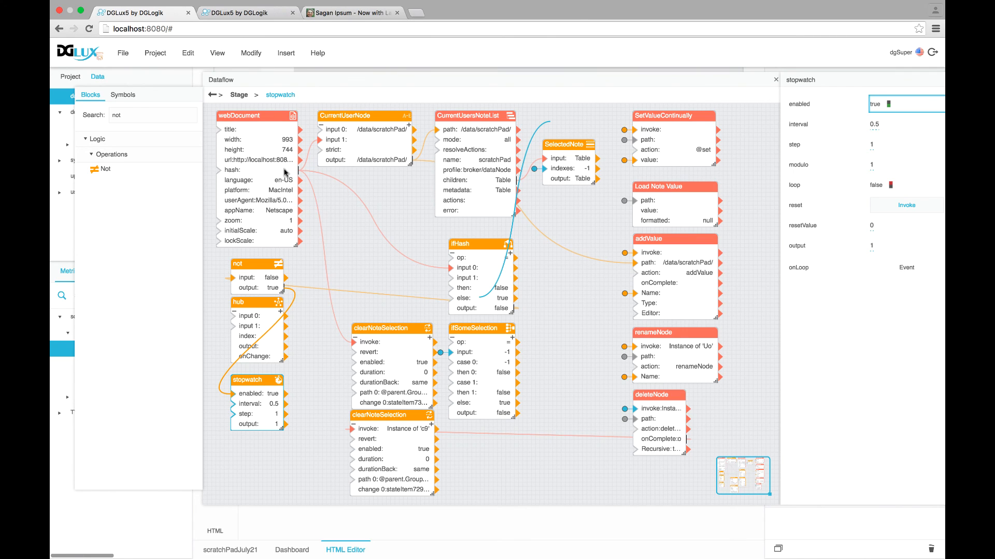
left_click_drag(284, 172, 910, 207)
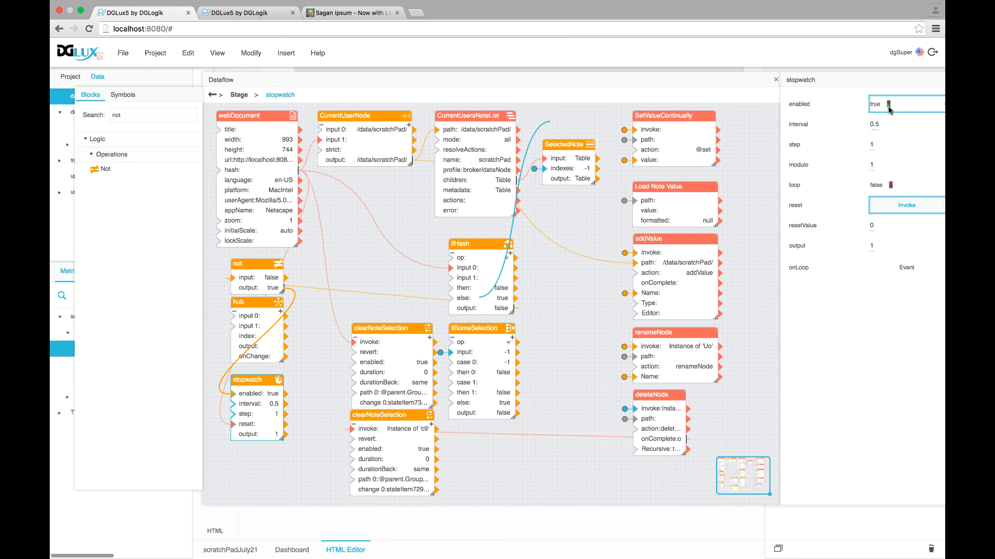
left_click(251, 303)
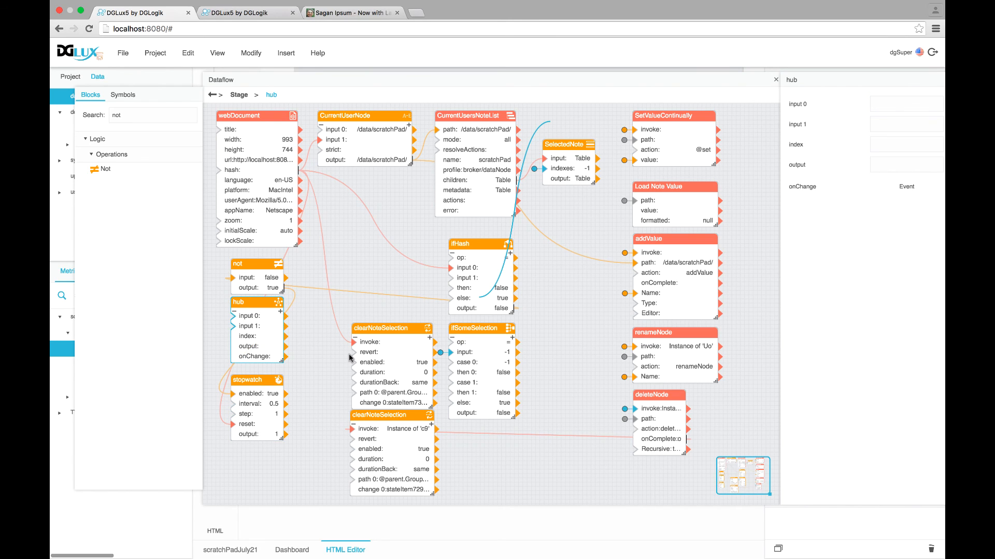
Delete the hub block and fire the trigger that hides the callout
key("Delete")
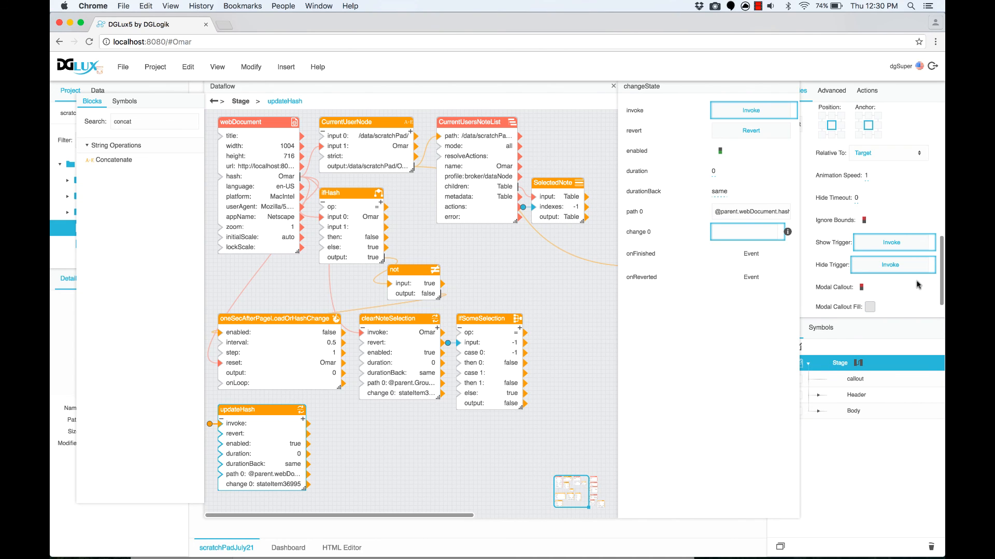
left_click(887, 270)
double_click(777, 215)
key("Right")
Inspect the callout, the oneSecAfterPageLoadOrHashChange stopwatch and the Stage properties
left_click(895, 381)
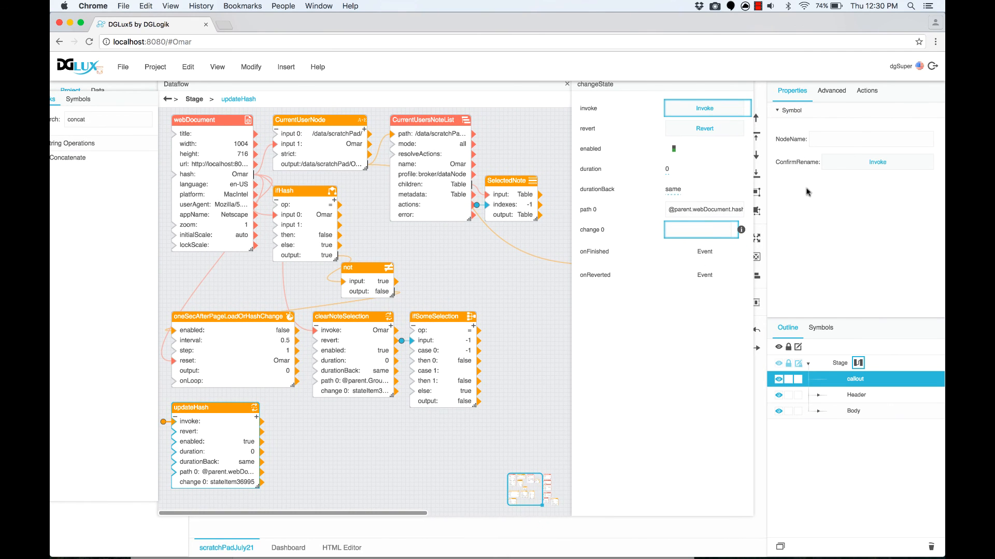
left_click(221, 317)
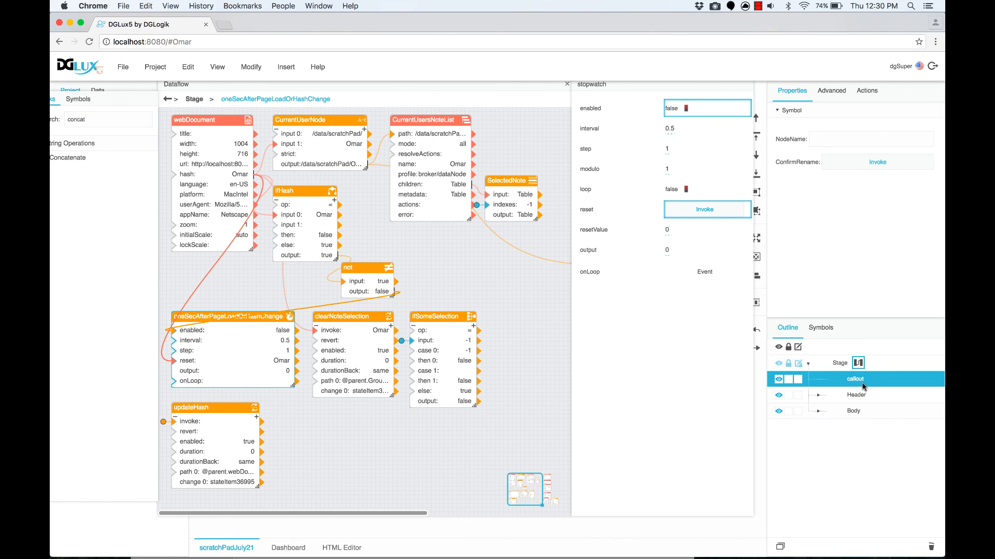
left_click(836, 363)
scroll(831, 257, "down", 5)
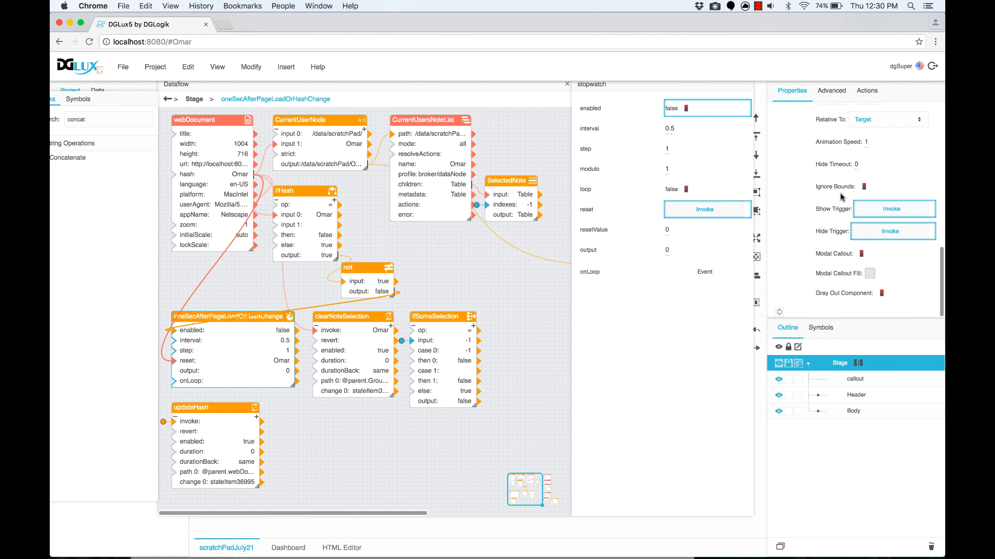
scroll(834, 212, "up", 1)
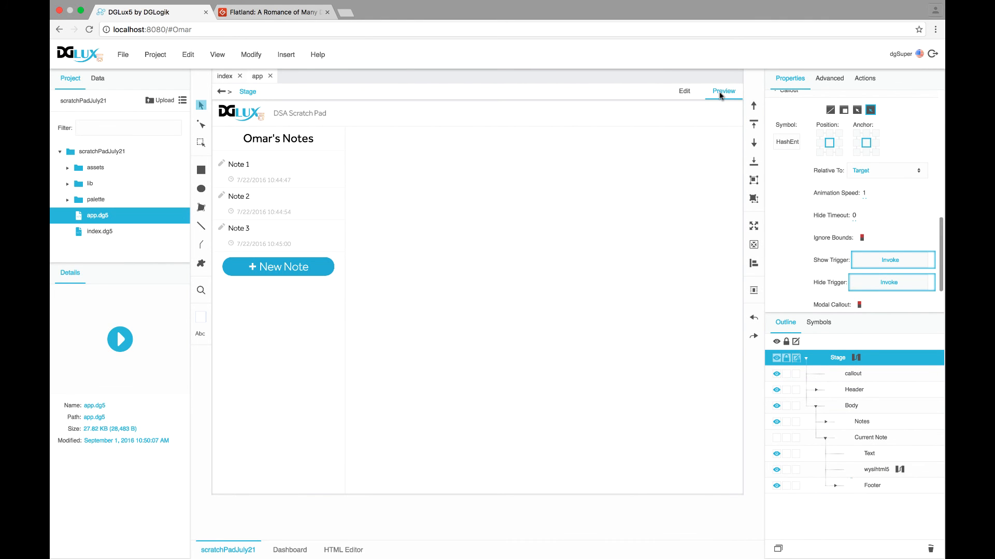
Open the viewer link in a new tab and submit a new user name in Enter Name
left_click(720, 95)
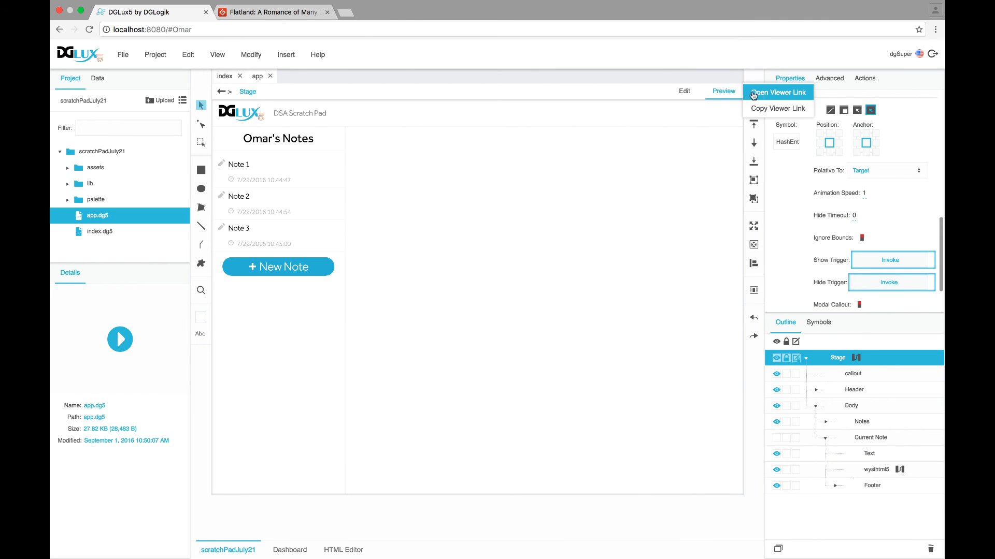
left_click(767, 97)
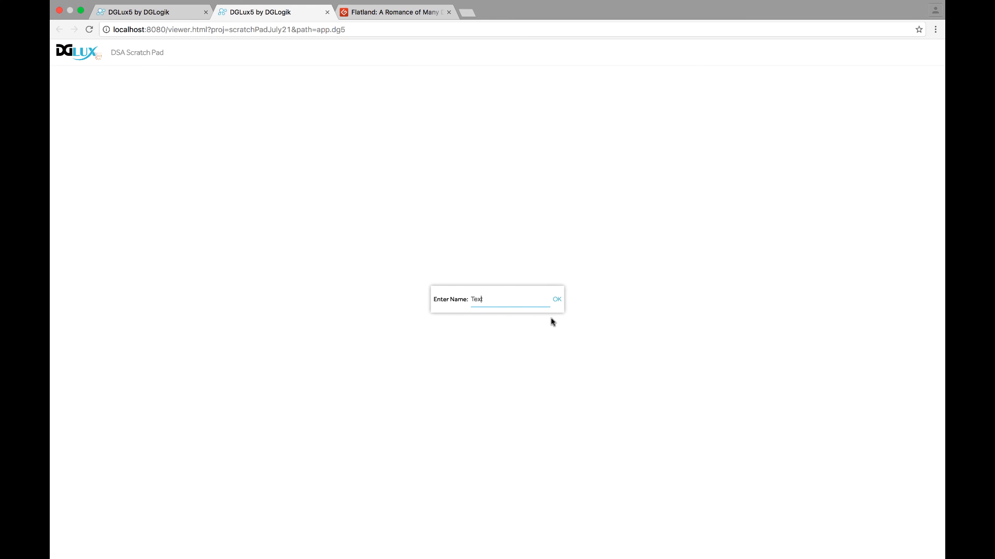
type("CEI")
left_click(558, 304)
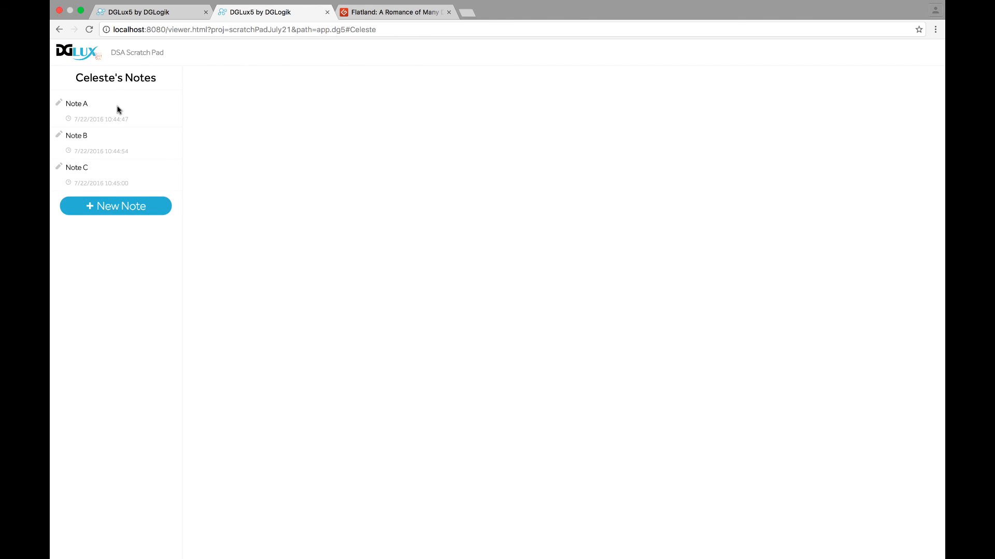
Replace Note A's text 123 with the copied Flatland book page content
left_click(90, 106)
double_click(197, 145)
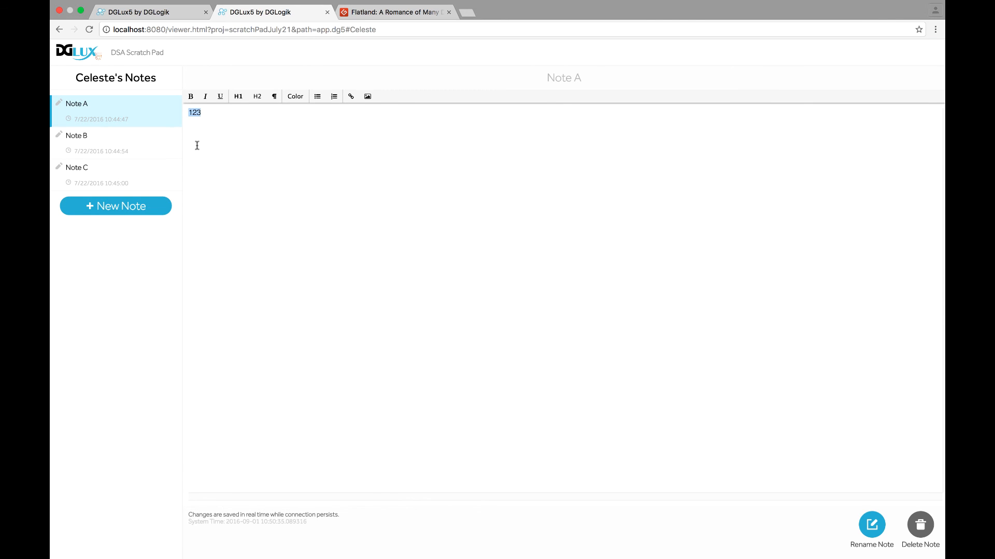
left_click(373, 12)
key("super+a")
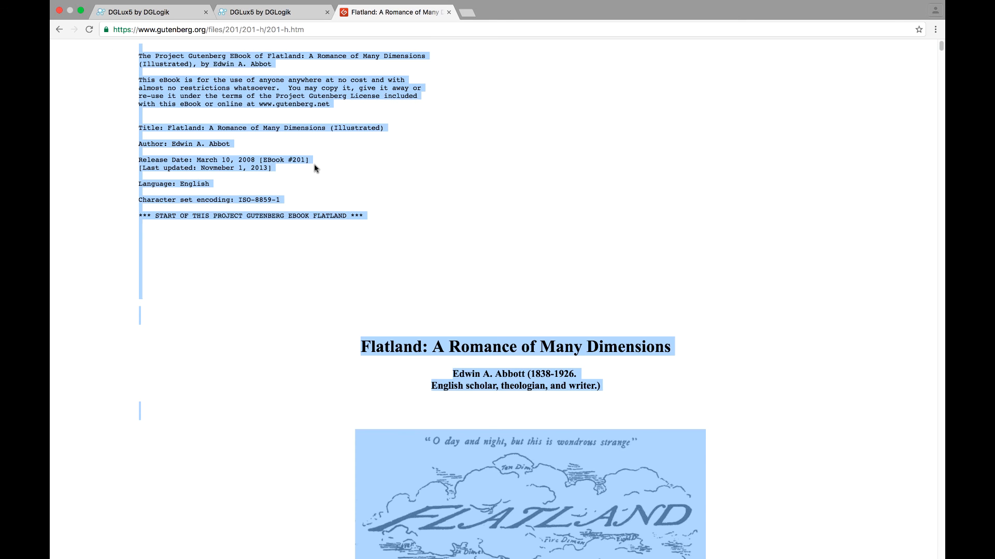
right_click(315, 164)
left_click(333, 190)
key("ctrl+shift+Tab")
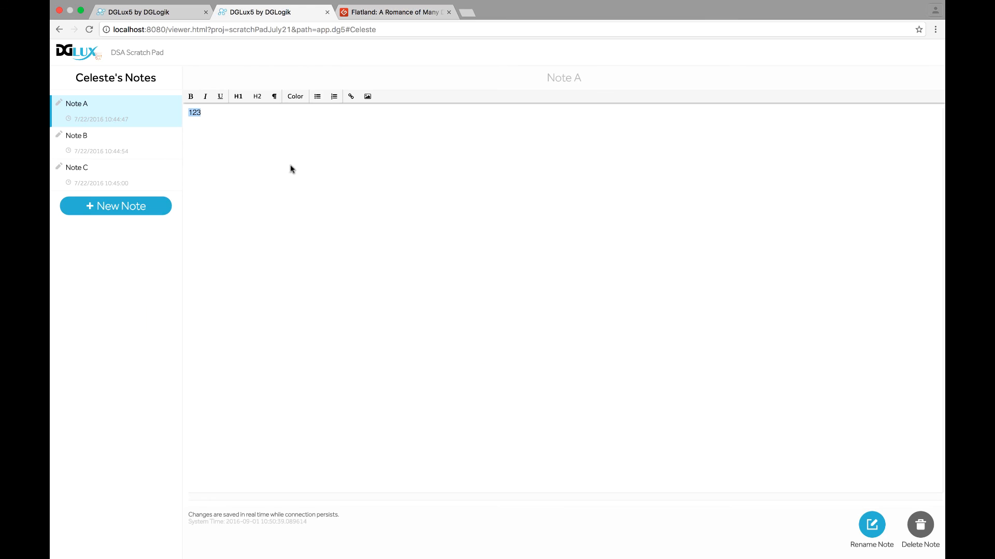
right_click(194, 111)
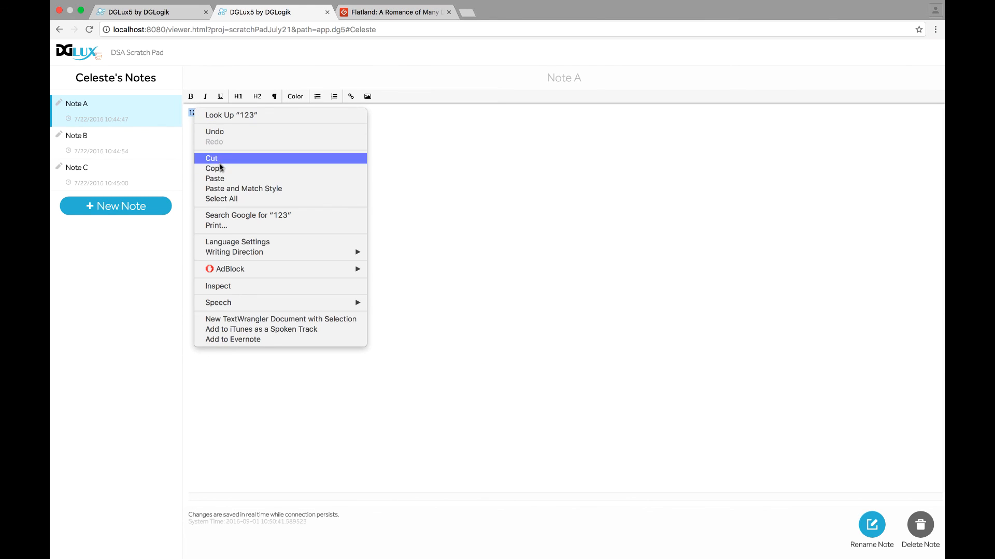
left_click(223, 179)
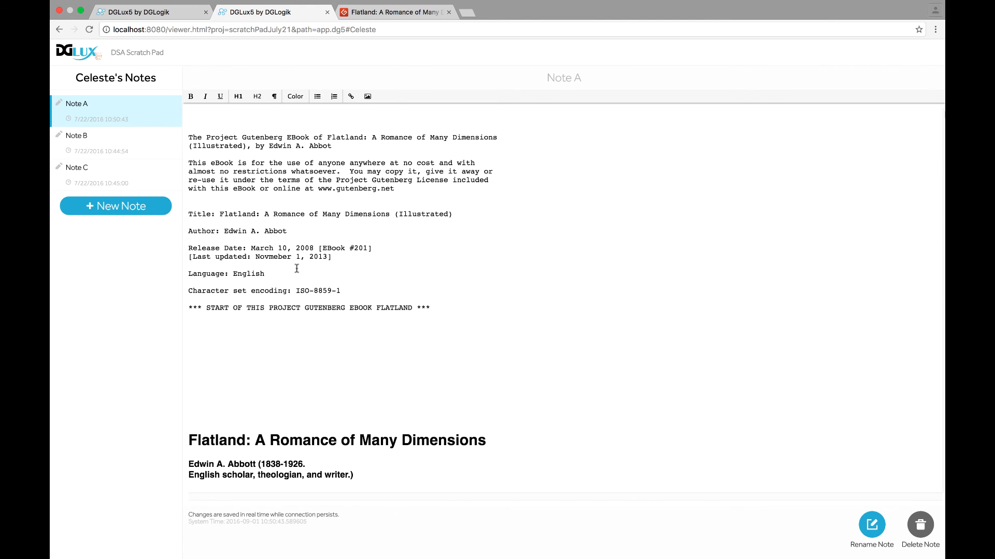
scroll(355, 338, "down", 20)
scroll(352, 327, "up", 15)
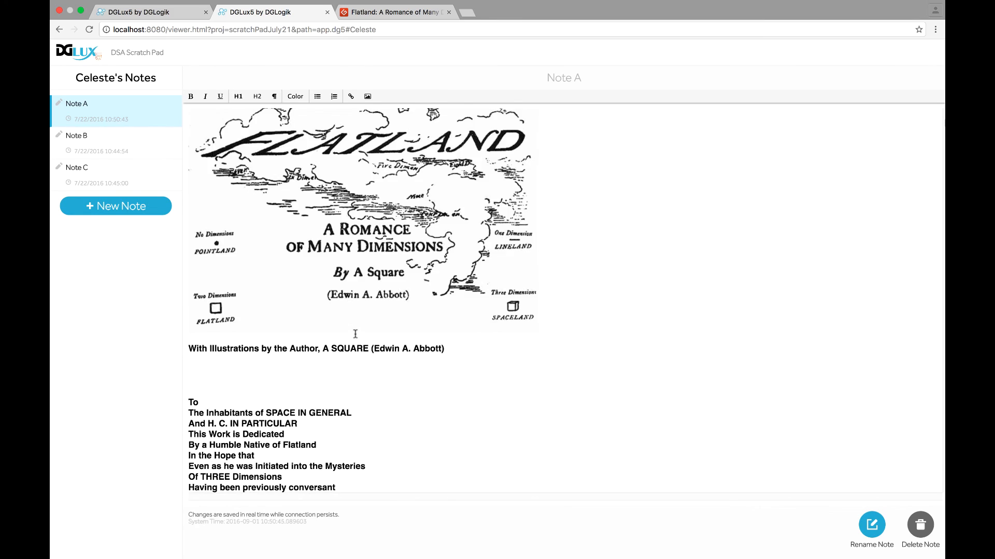
Colour the pasted Project Gutenberg header text red
left_click(350, 317)
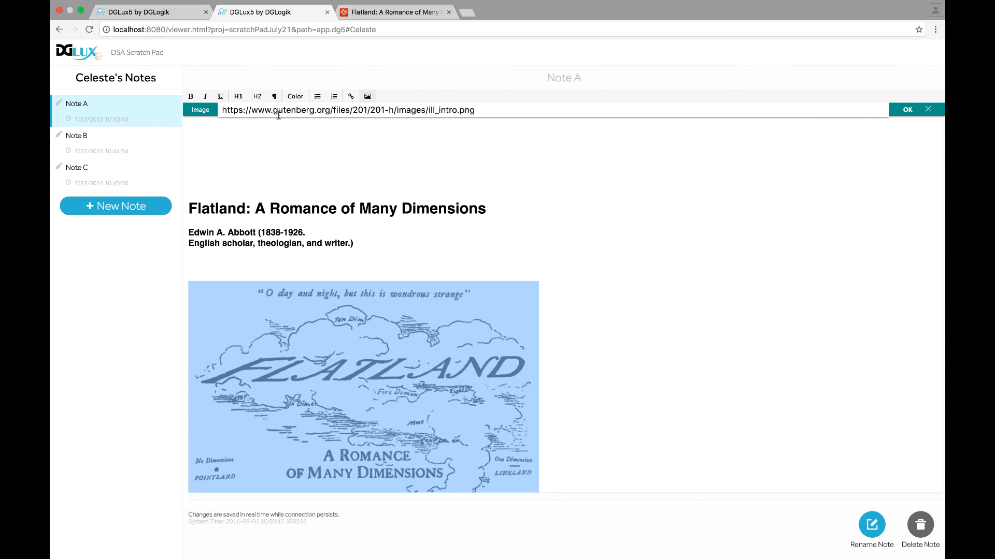
scroll(302, 200, "up", 5)
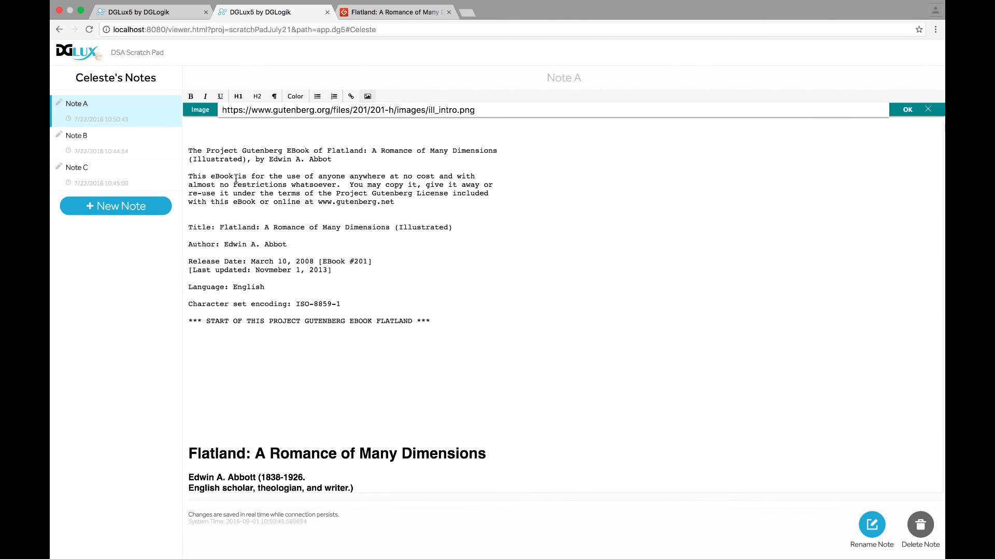
left_click(231, 139)
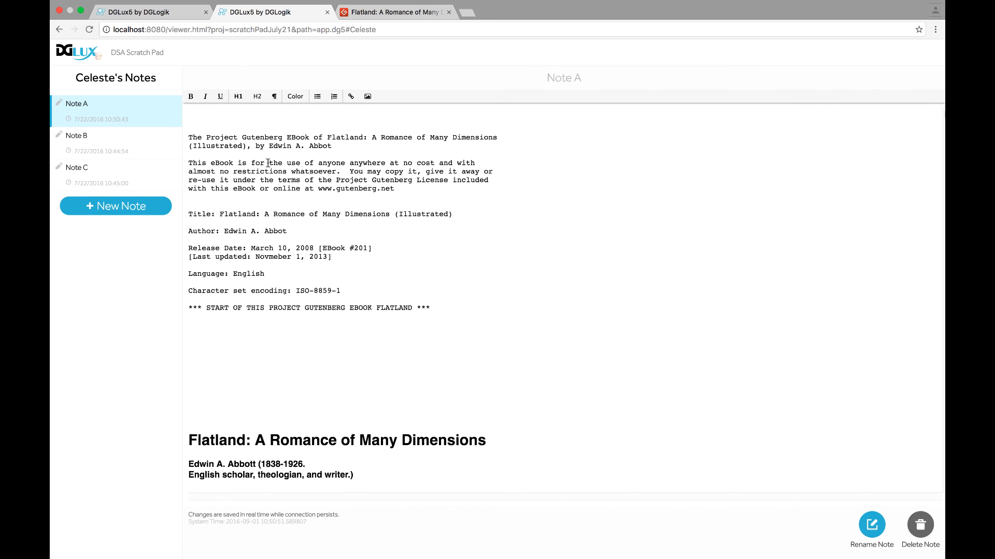
left_click_drag(468, 308, 169, 130)
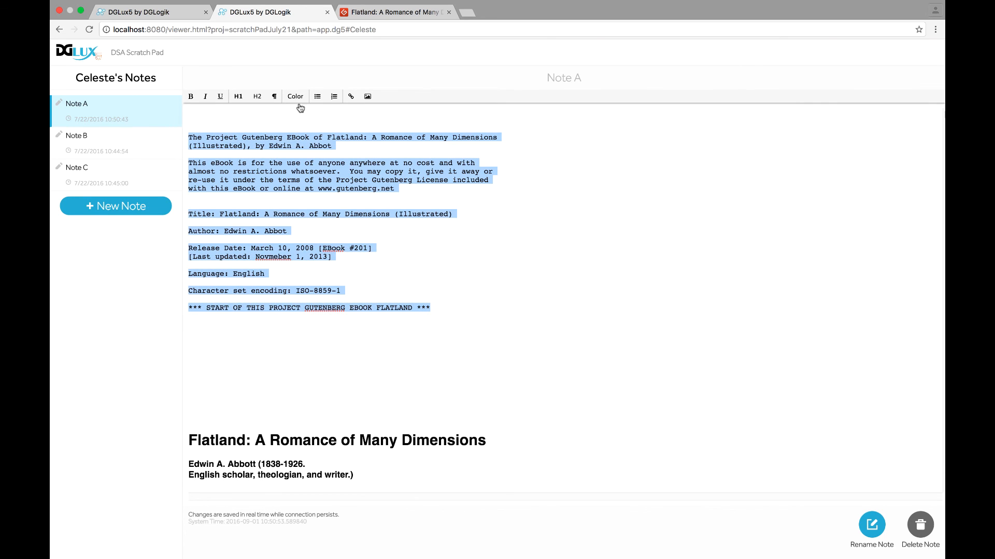
left_click(299, 98)
left_click(294, 144)
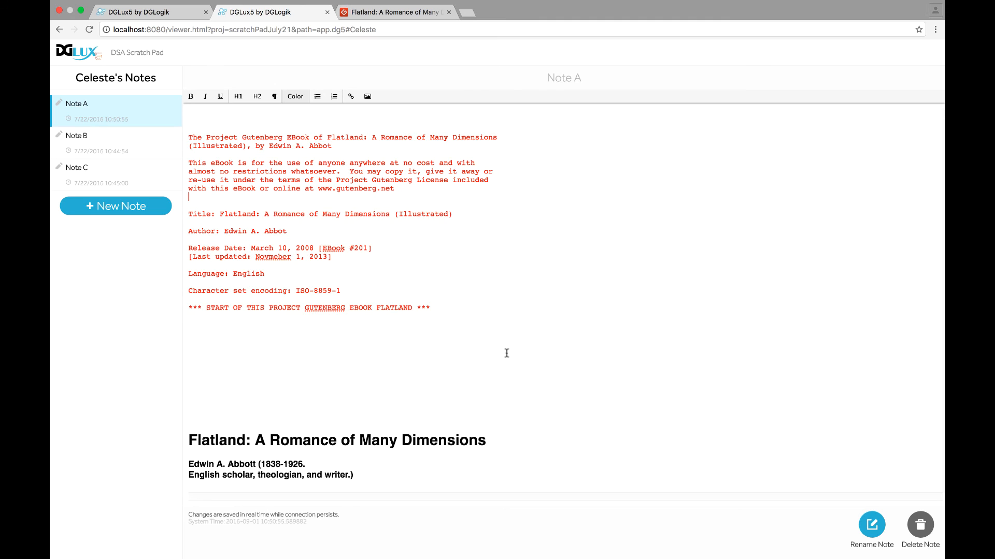
scroll(321, 424, "down", 4)
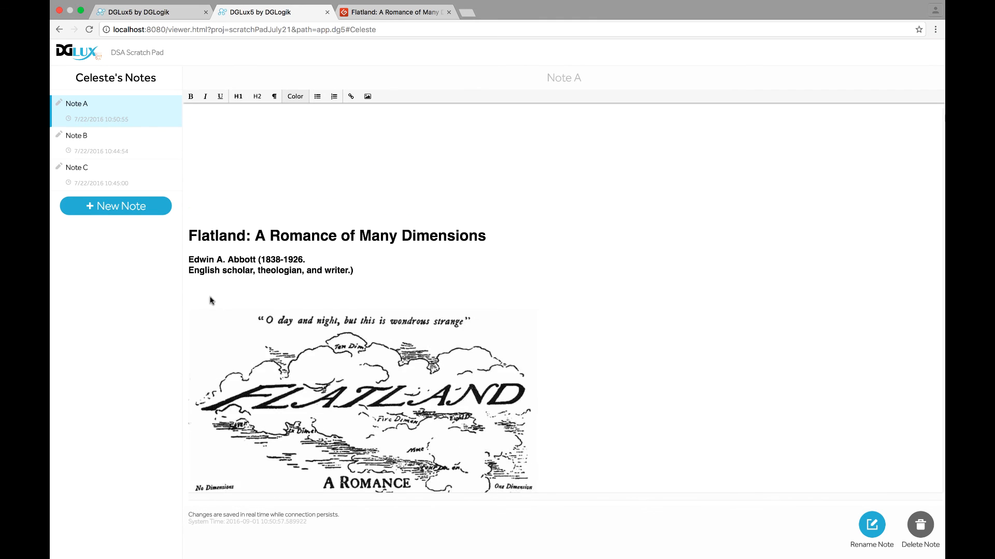
left_click(118, 151)
key("super+a")
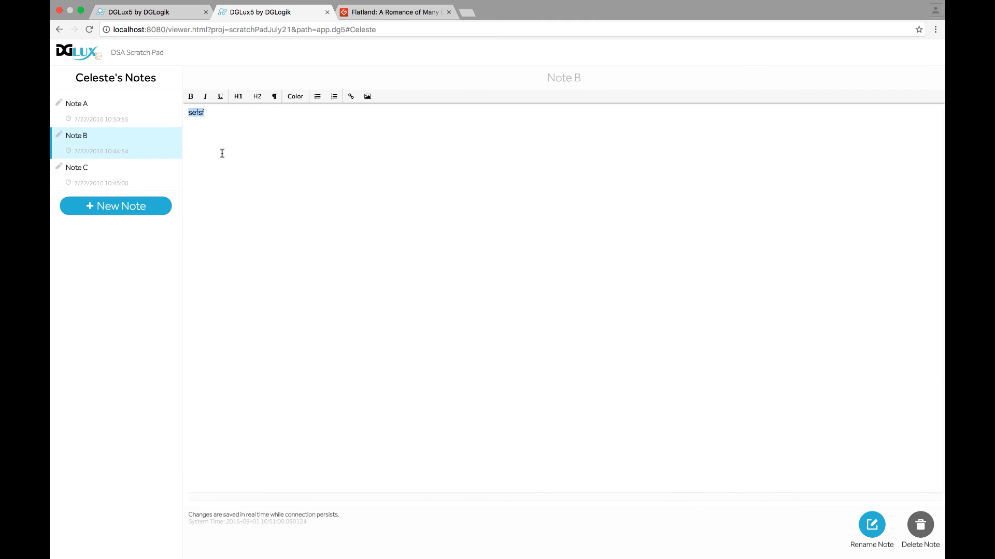
Type 'as' into Note B and switch through Notes C, B and A
type("asd")
left_click(144, 173)
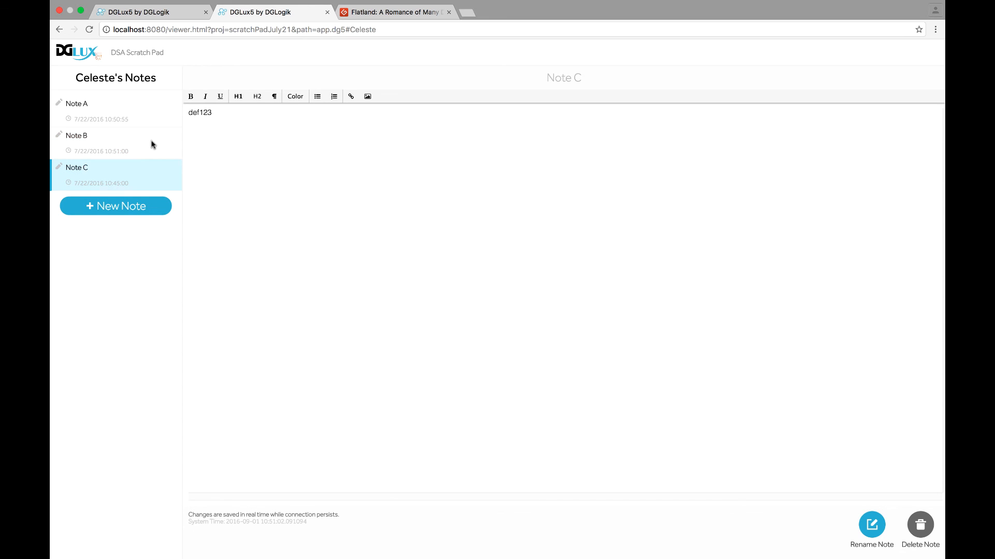
left_click(150, 144)
left_click(125, 121)
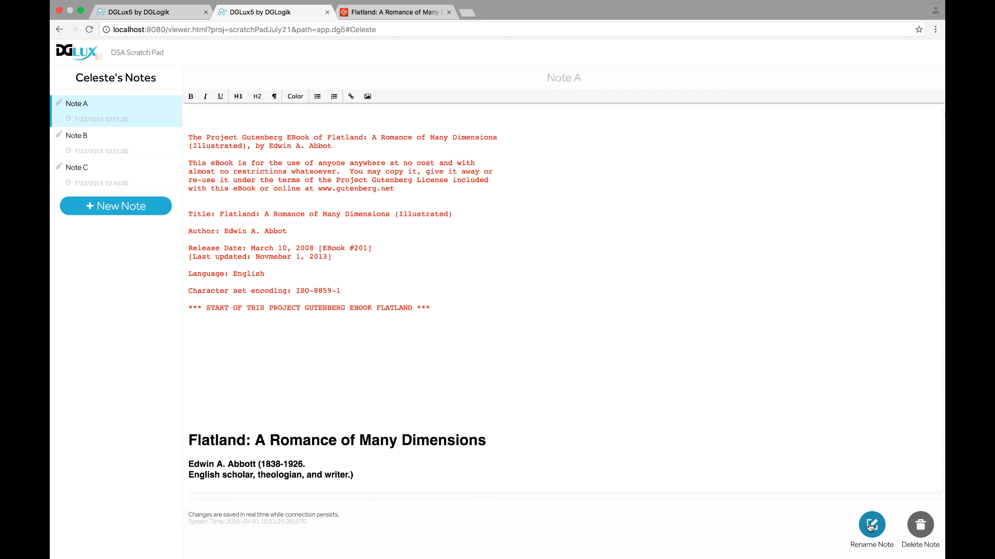
Rename Note A to Flatland, then open Note B and the other user's Note 2
left_click(870, 525)
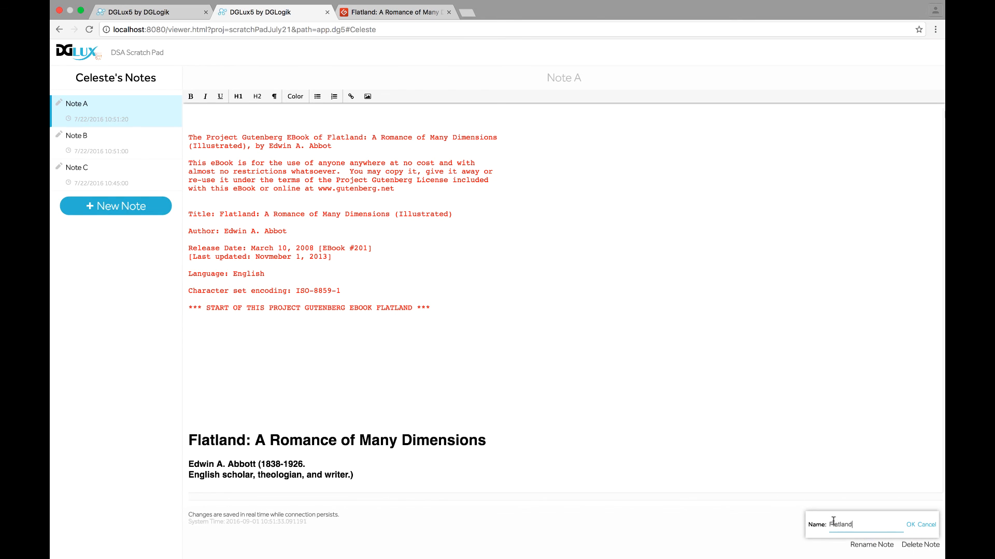
type("Flatland")
left_click(909, 525)
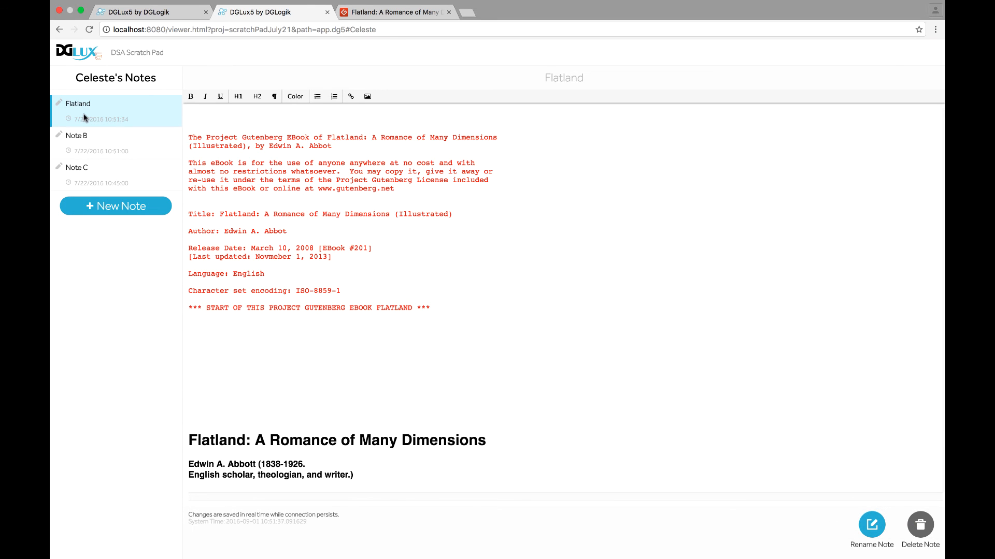
left_click(98, 153)
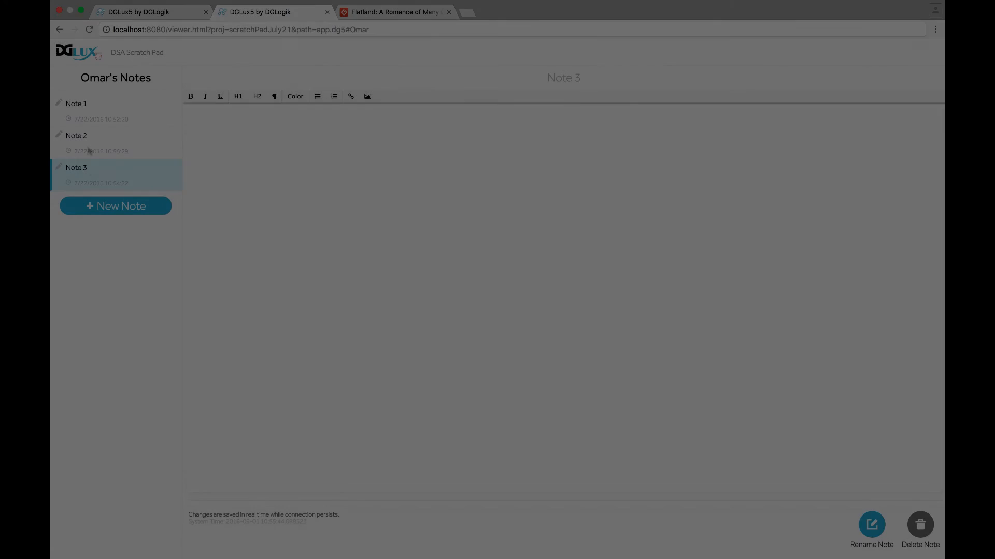
left_click(89, 151)
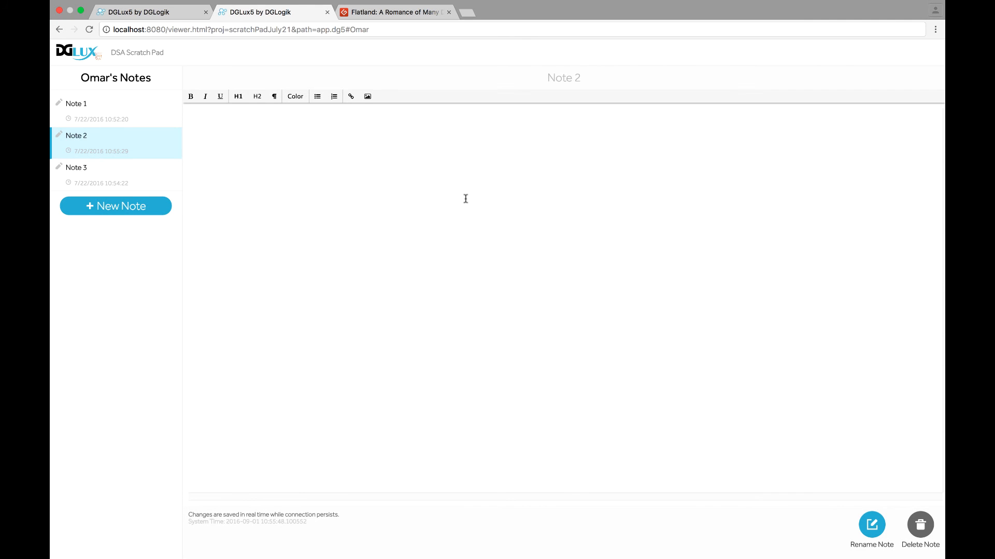